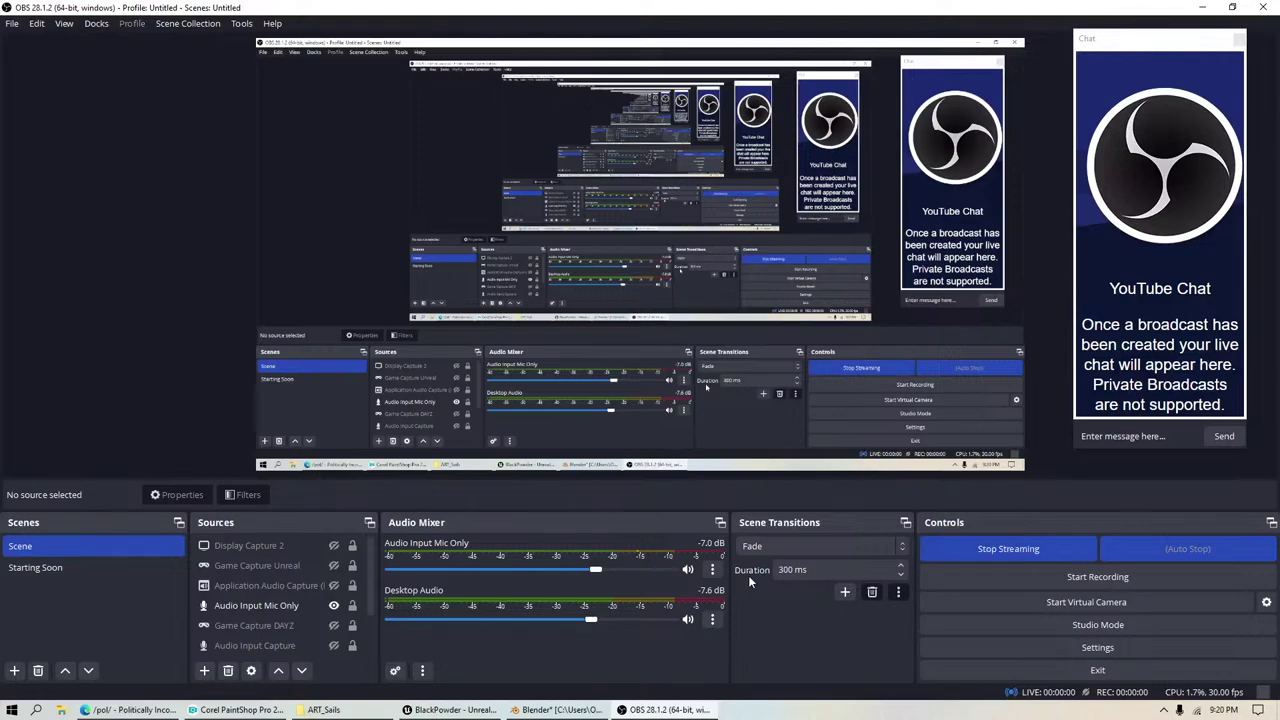
Step: Switch from OBS to the Unreal Engine editor window of the SK_Sloop_Topsail skeletal mesh
{"action": "left_click", "coordinate": [1205, 8]}
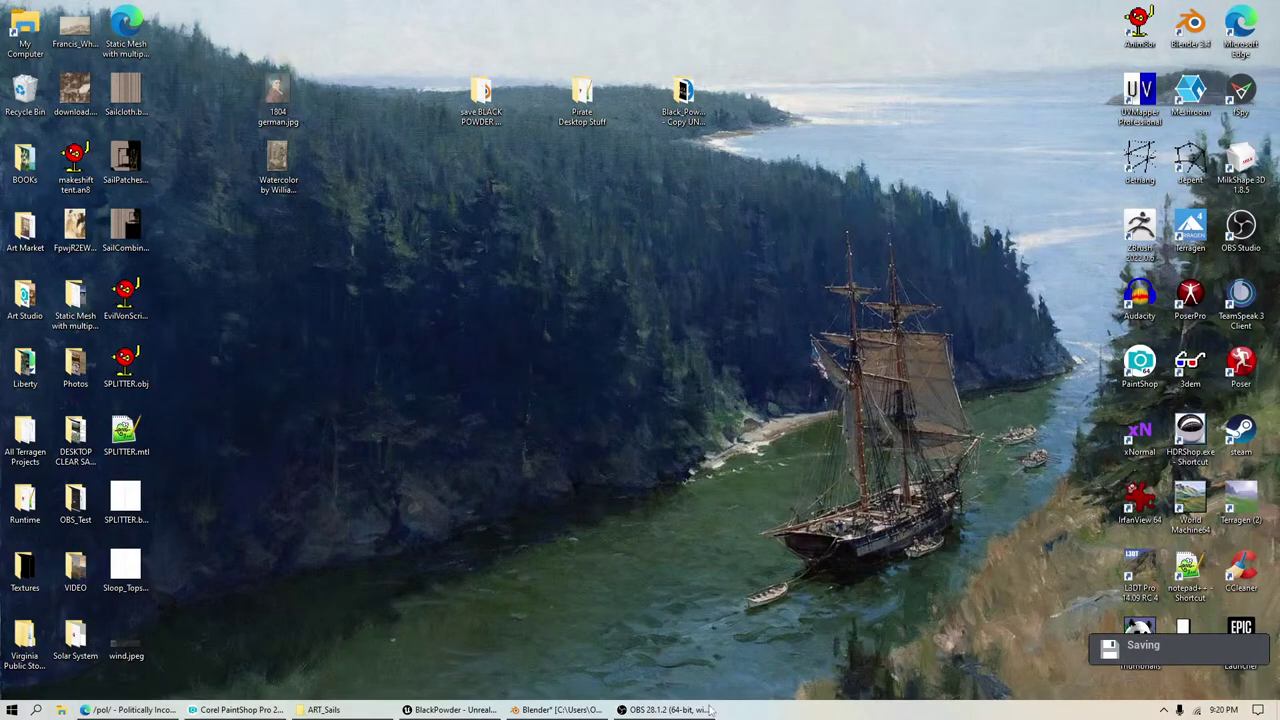
{"action": "left_click", "coordinate": [425, 709]}
{"action": "left_click", "coordinate": [648, 710]}
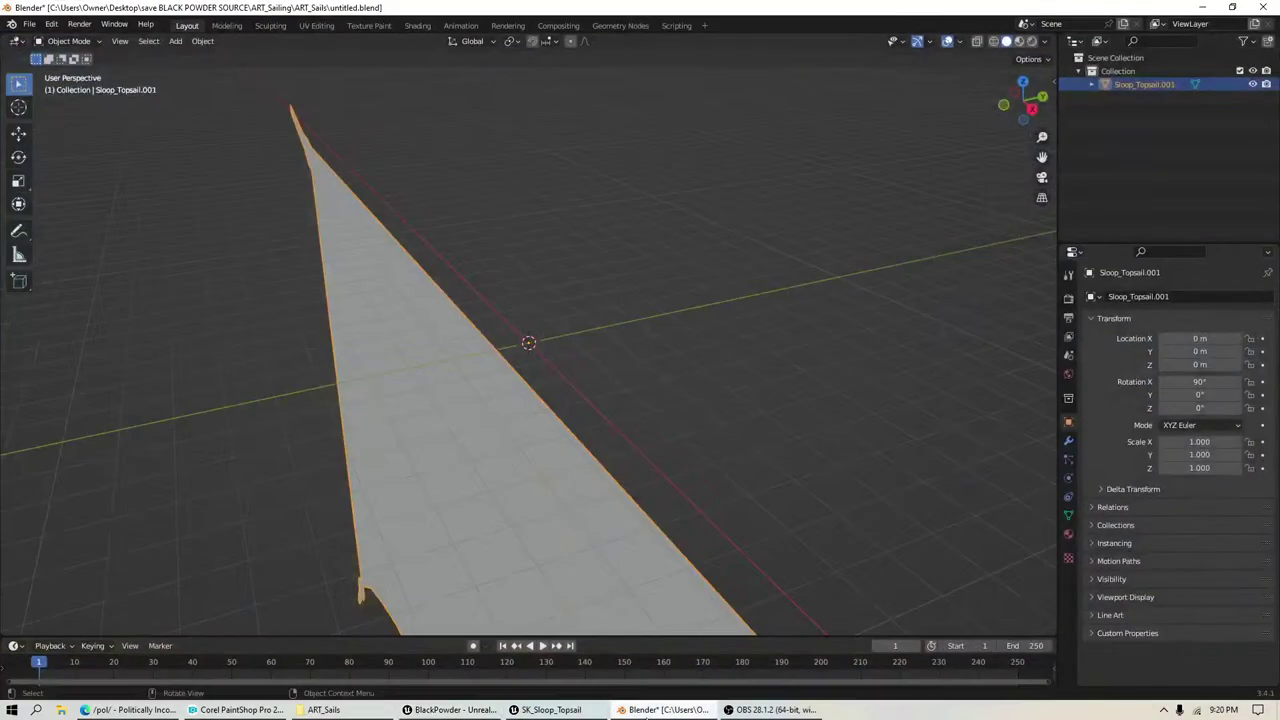
{"action": "left_click", "coordinate": [1209, 7]}
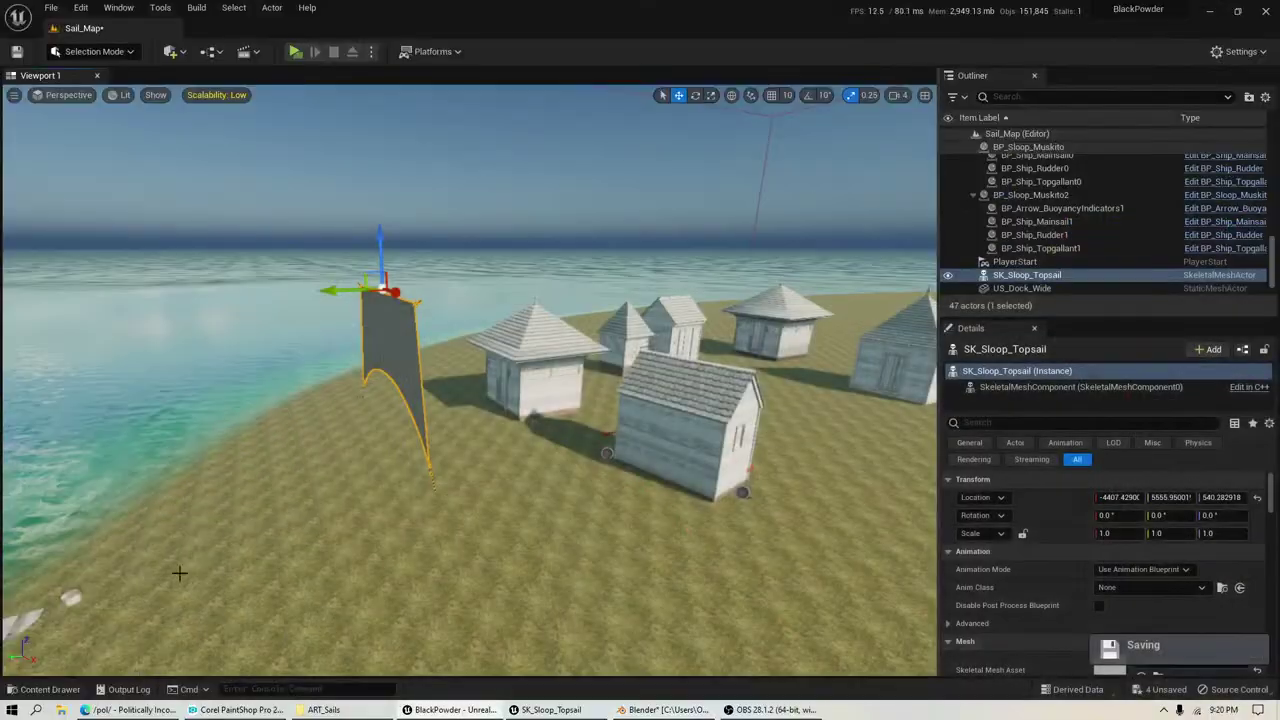
{"action": "left_click", "coordinate": [260, 709]}
{"action": "left_click", "coordinate": [450, 709]}
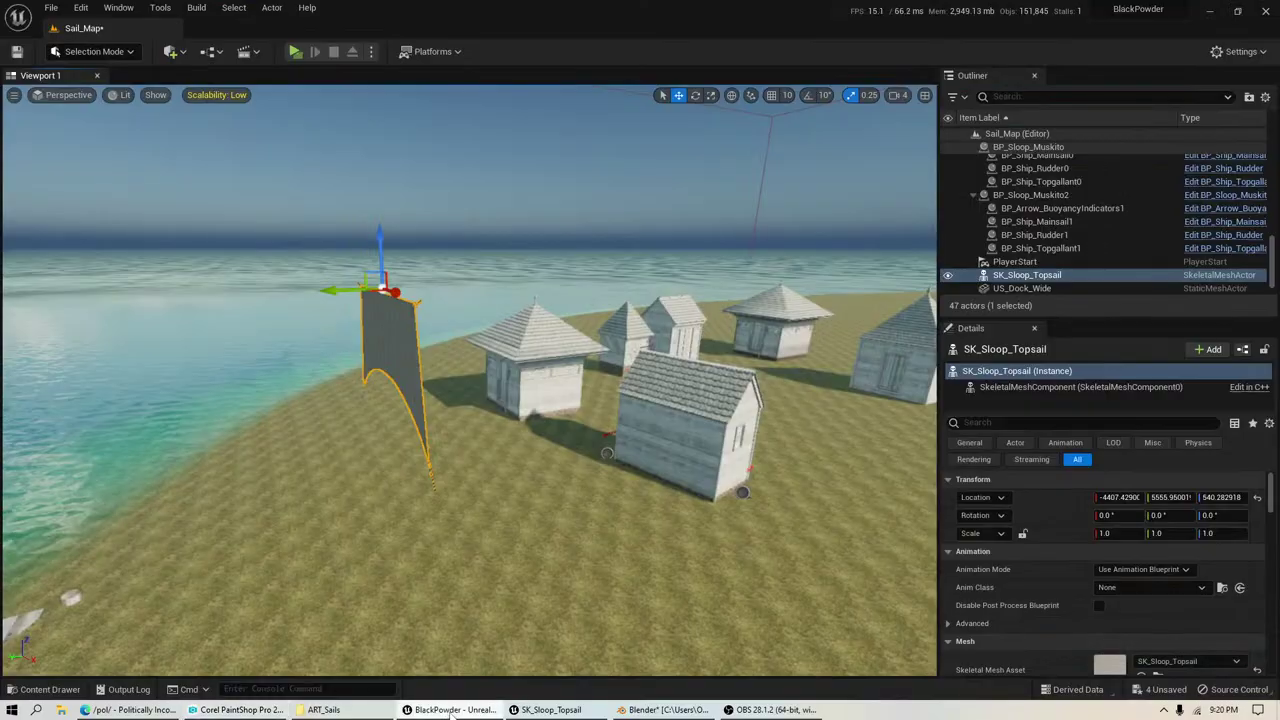
{"action": "left_click", "coordinate": [548, 709]}
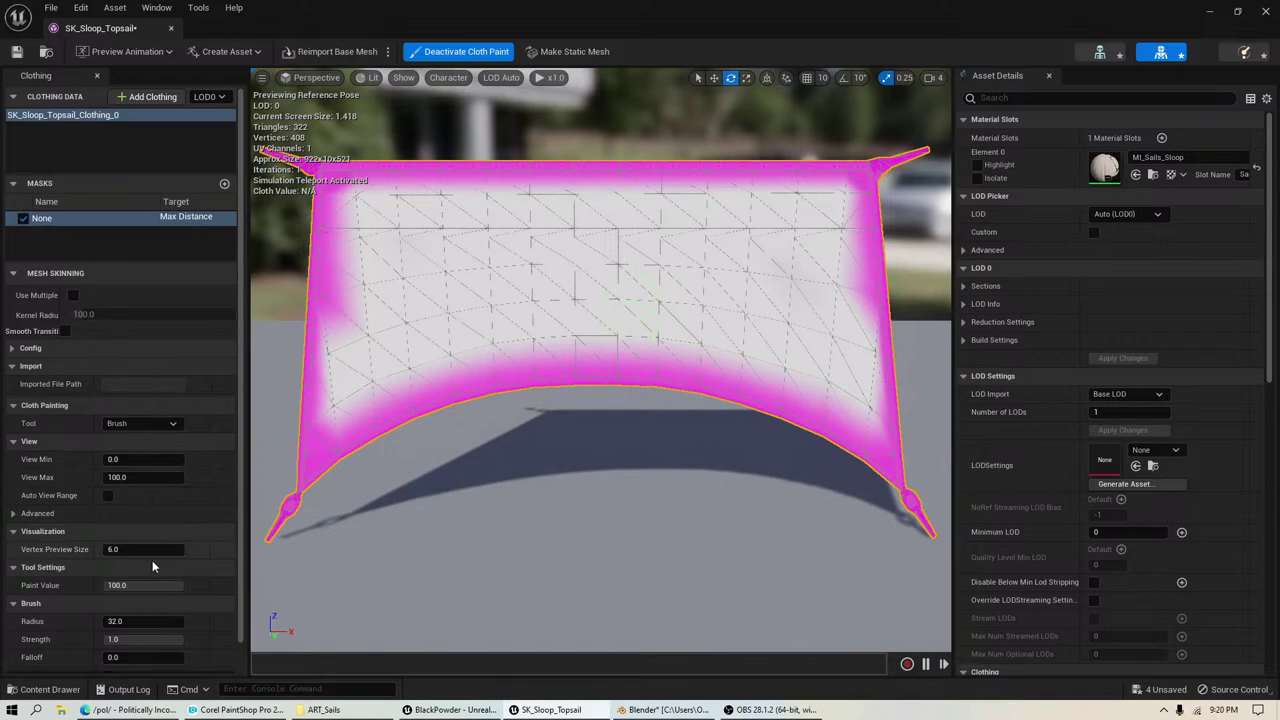
Step: Paint the topsail's side and bottom edges with a cloth paint value of 50, leaving the top edge unpainted, and end cloth painting
{"action": "left_click", "coordinate": [134, 588]}
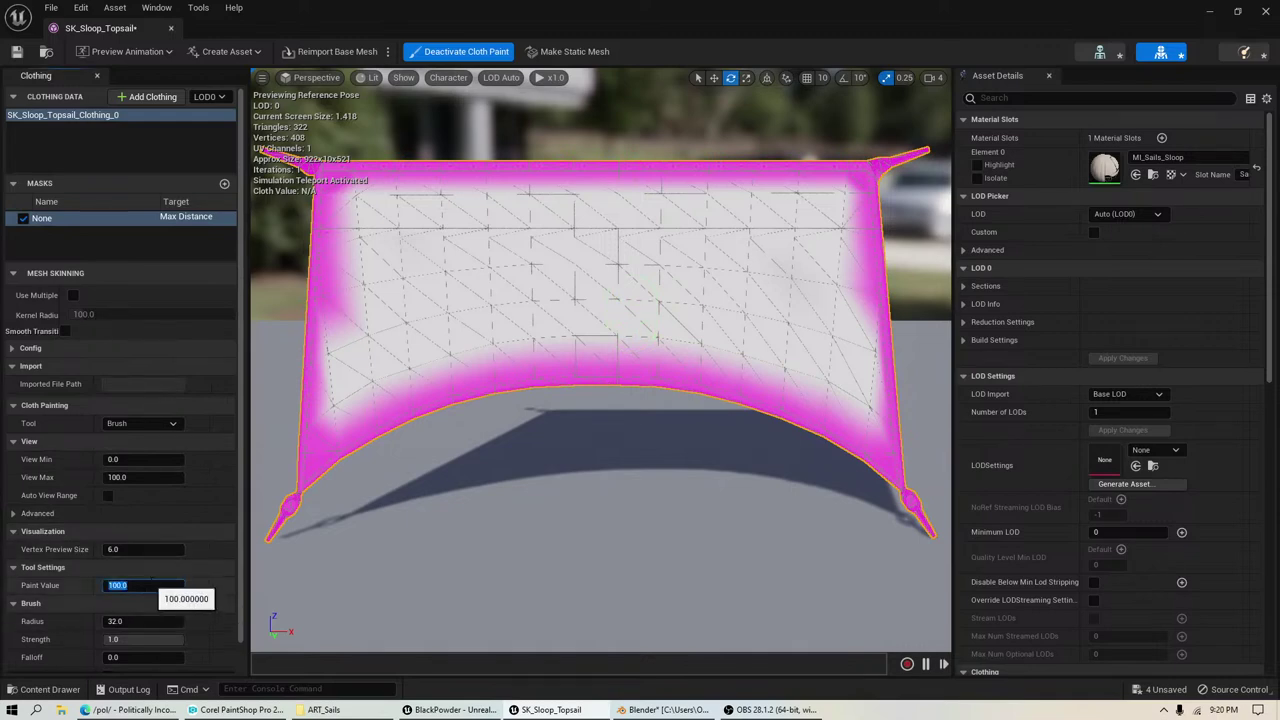
{"action": "type", "text": "5"}
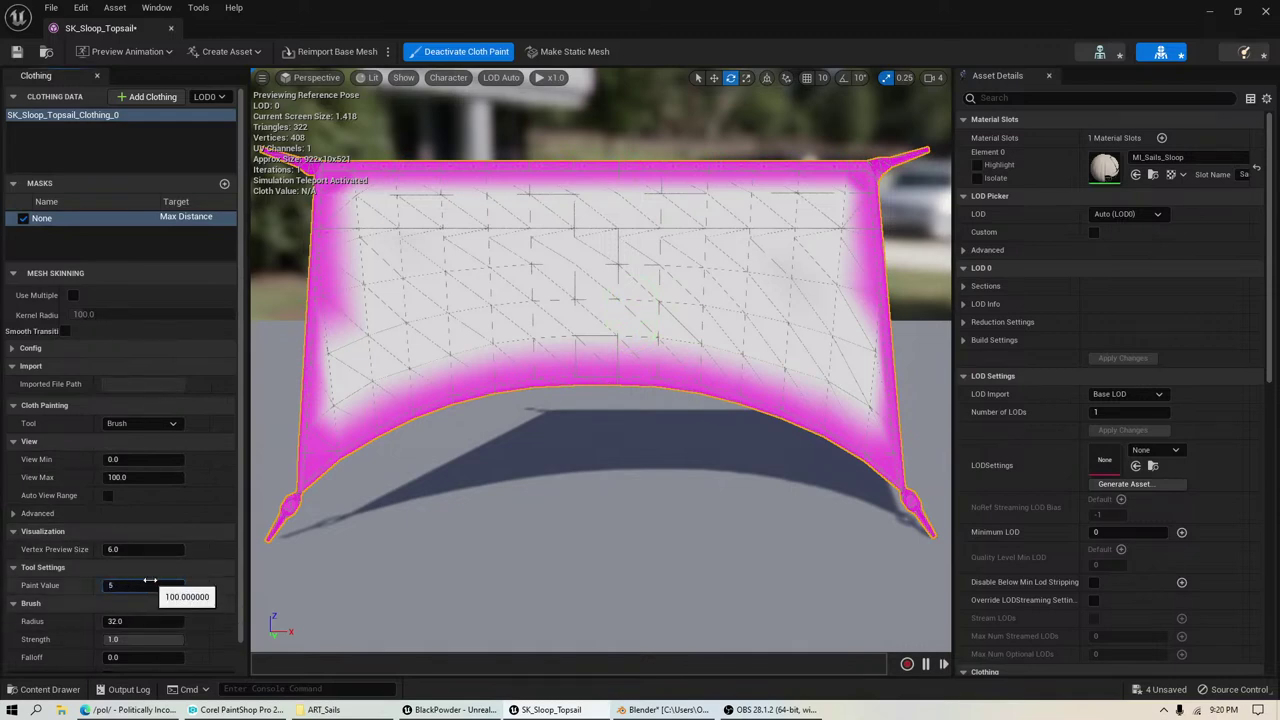
{"action": "left_click_drag", "start_coordinate": [362, 414], "coordinate": [350, 453]}
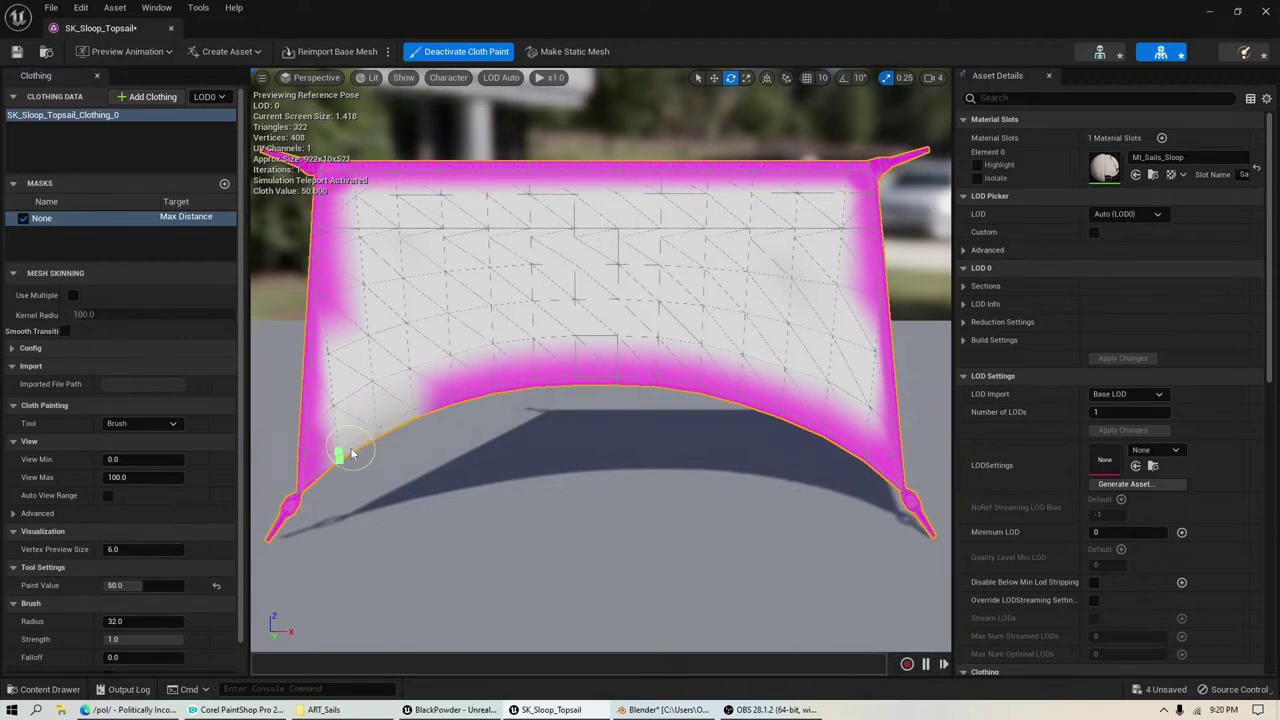
{"action": "left_click", "coordinate": [307, 474]}
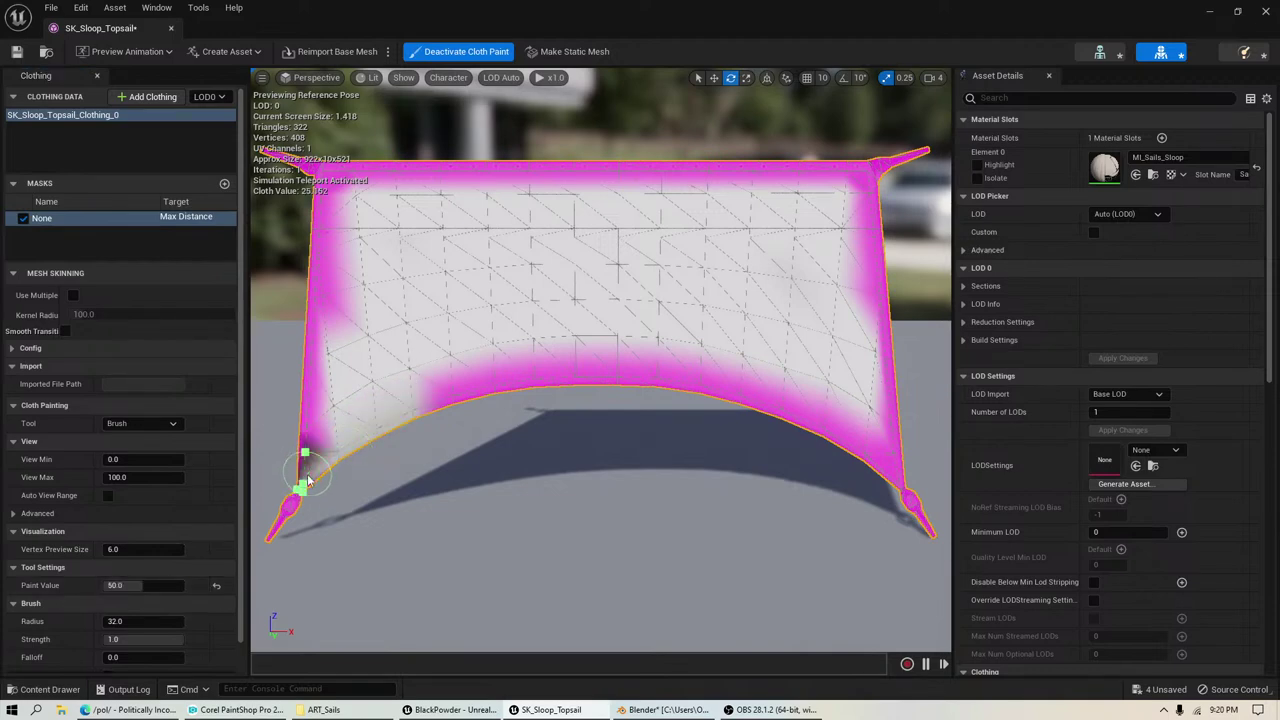
{"action": "left_click_drag", "start_coordinate": [308, 480], "coordinate": [303, 362]}
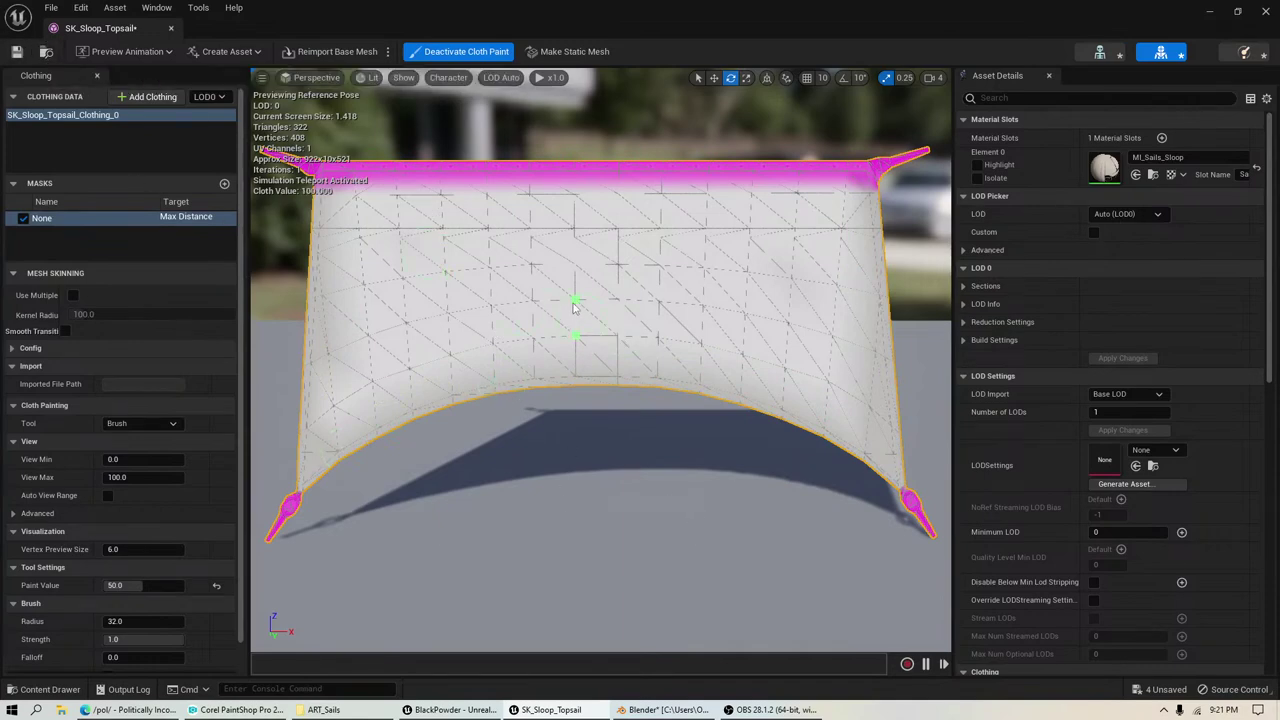
{"action": "left_click", "coordinate": [466, 52]}
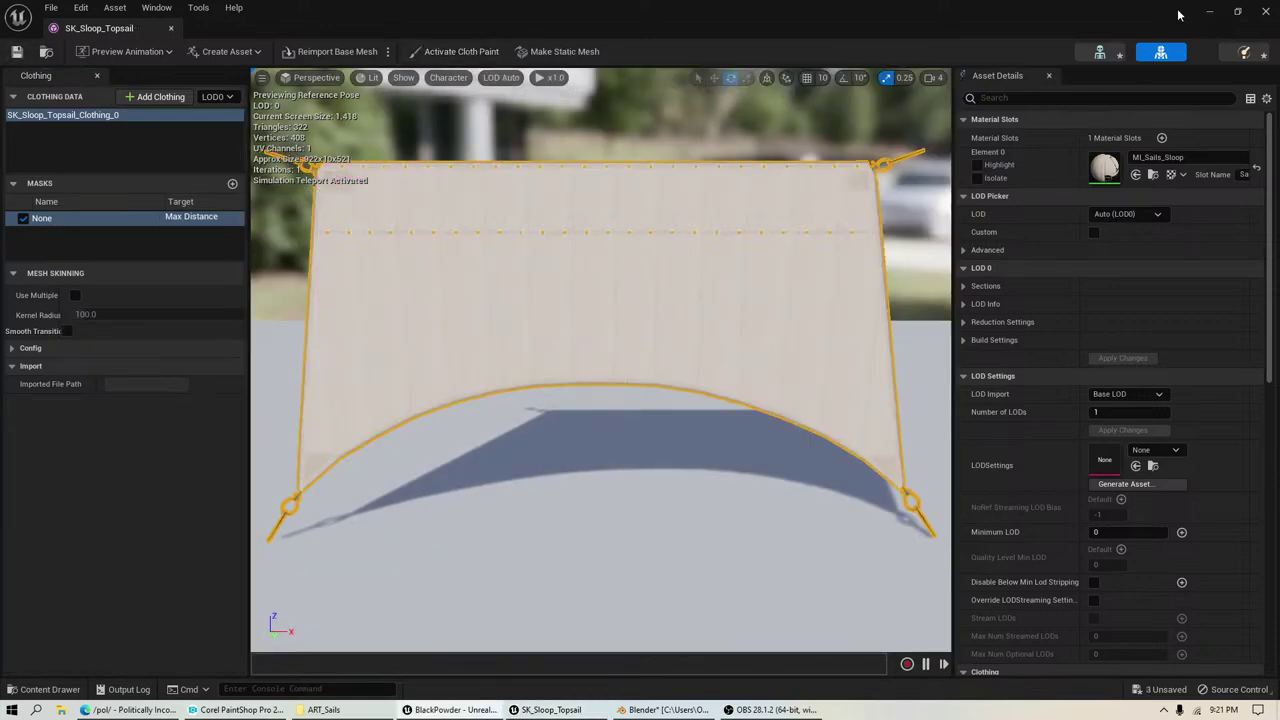
Step: Close the SK_Sloop_Topsail mesh editor and save all modified assets together with the Sail_Map level
{"action": "left_click", "coordinate": [1214, 14]}
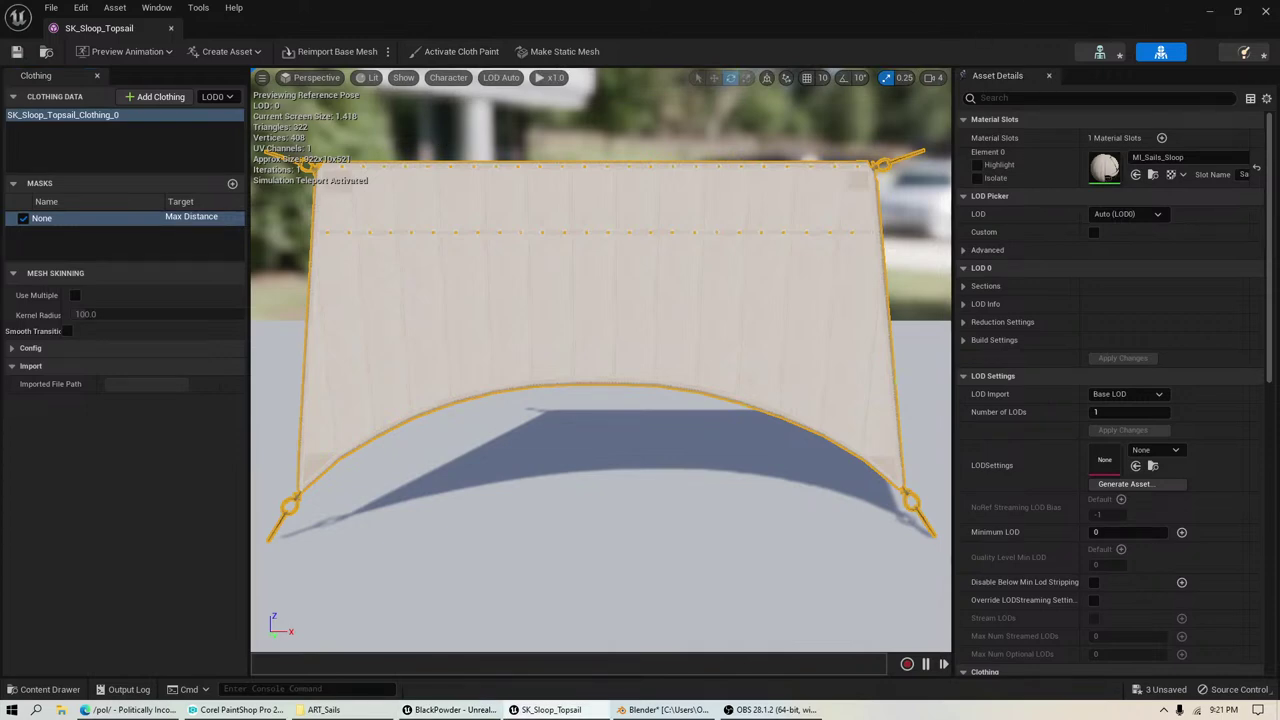
{"action": "left_click_drag", "start_coordinate": [1268, 240], "coordinate": [1275, 475]}
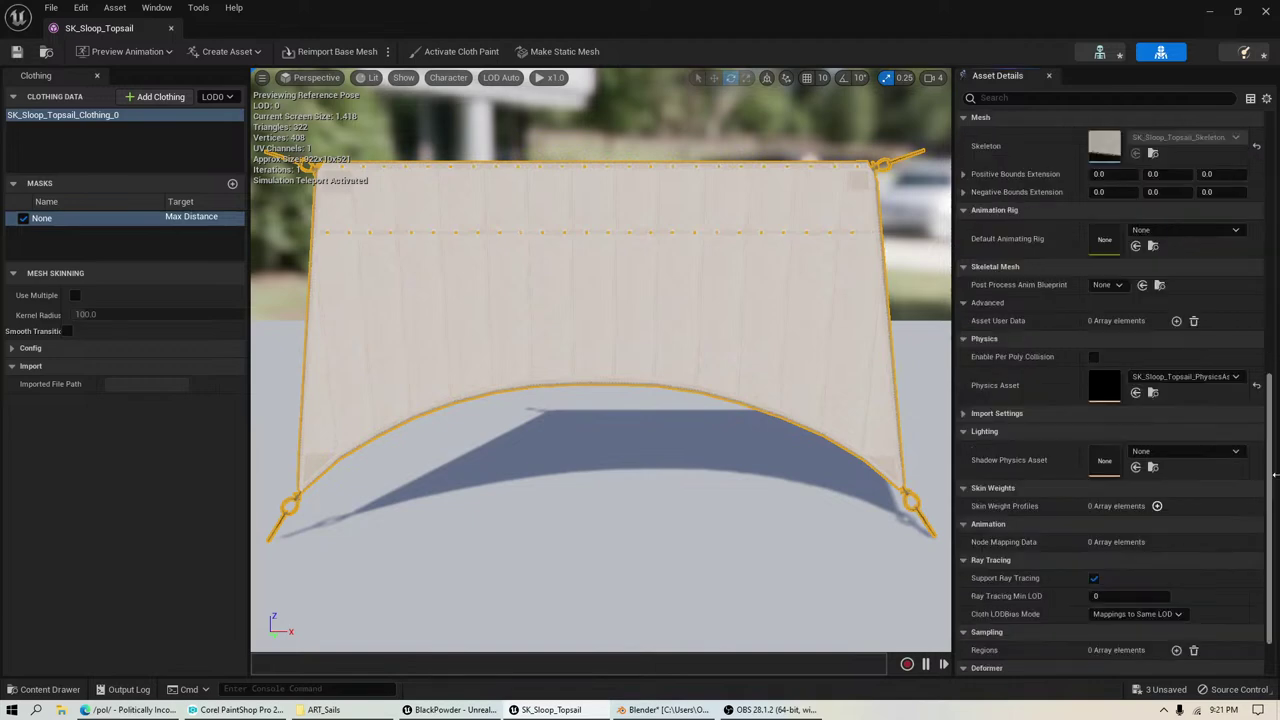
{"action": "left_click_drag", "start_coordinate": [1274, 504], "coordinate": [1279, 522]}
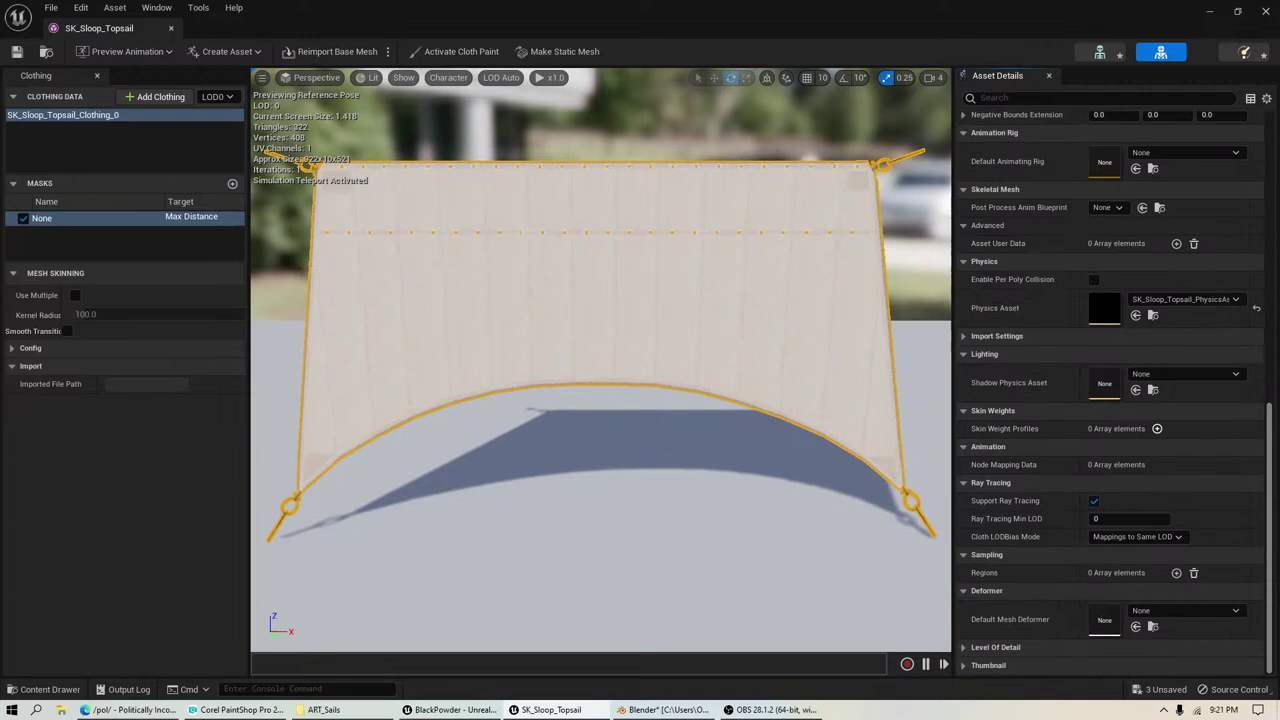
{"action": "left_click", "coordinate": [1265, 11]}
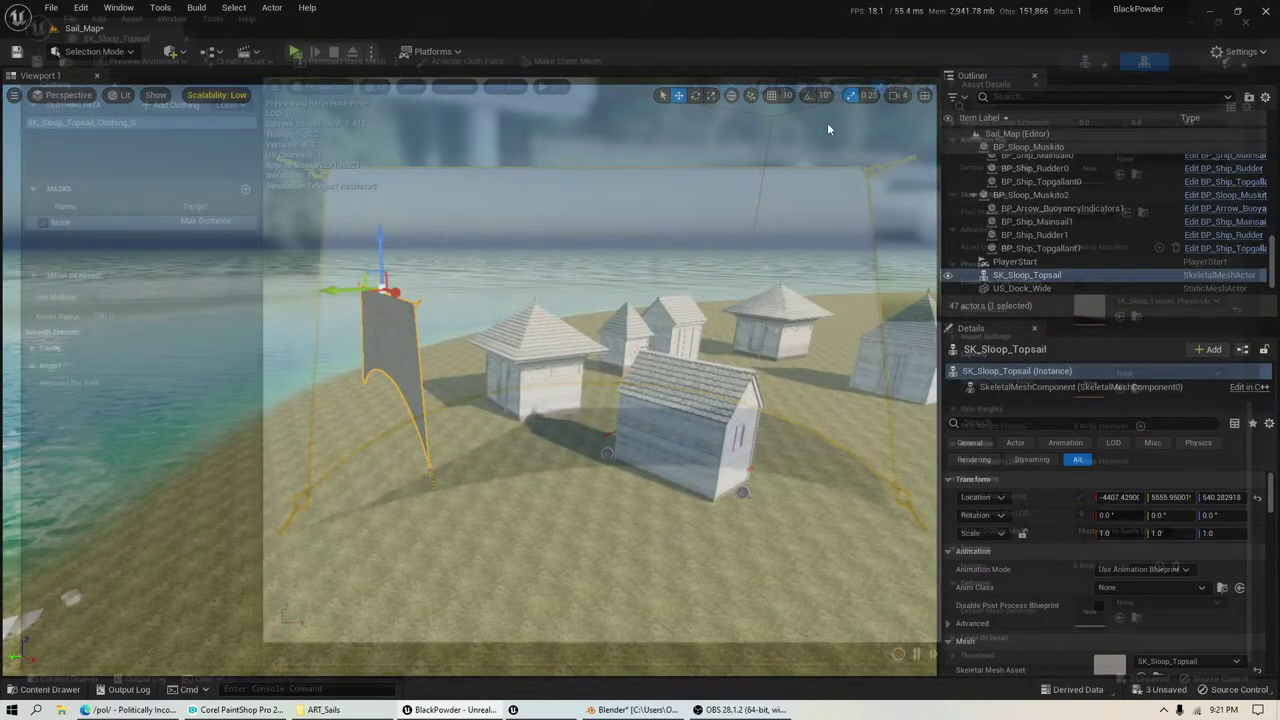
{"action": "left_click", "coordinate": [50, 7]}
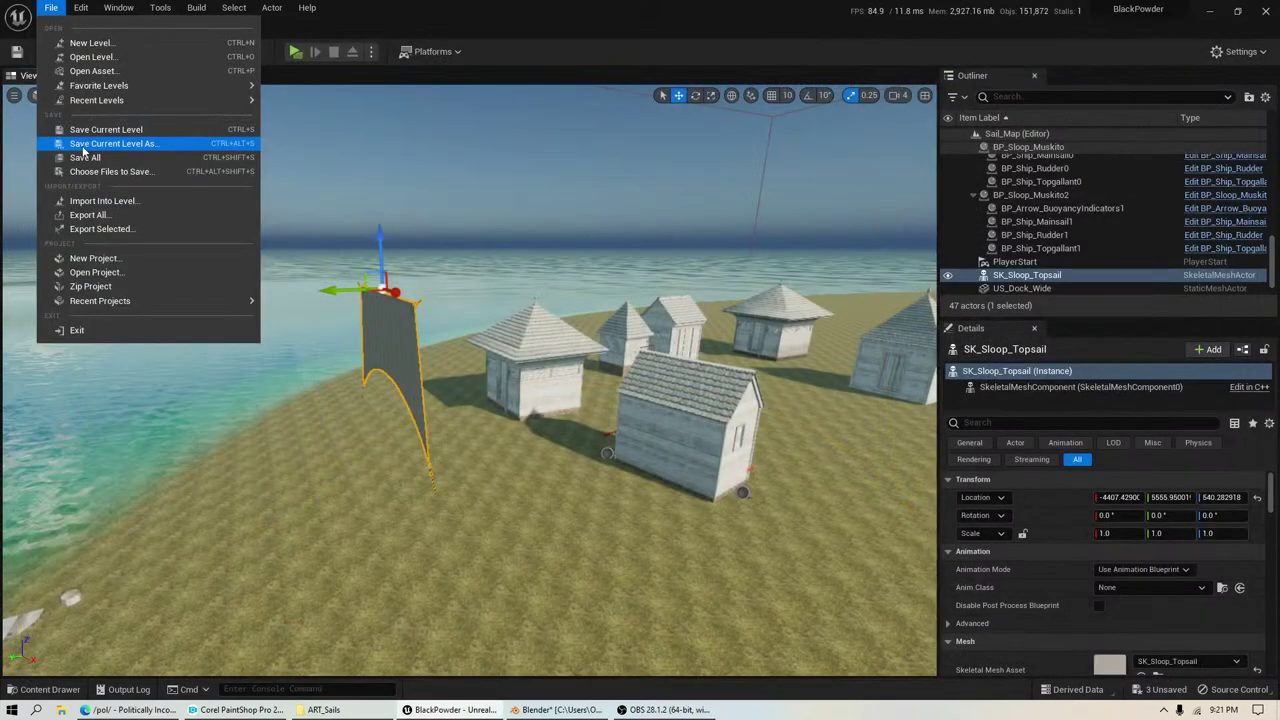
{"action": "left_click", "coordinate": [85, 157]}
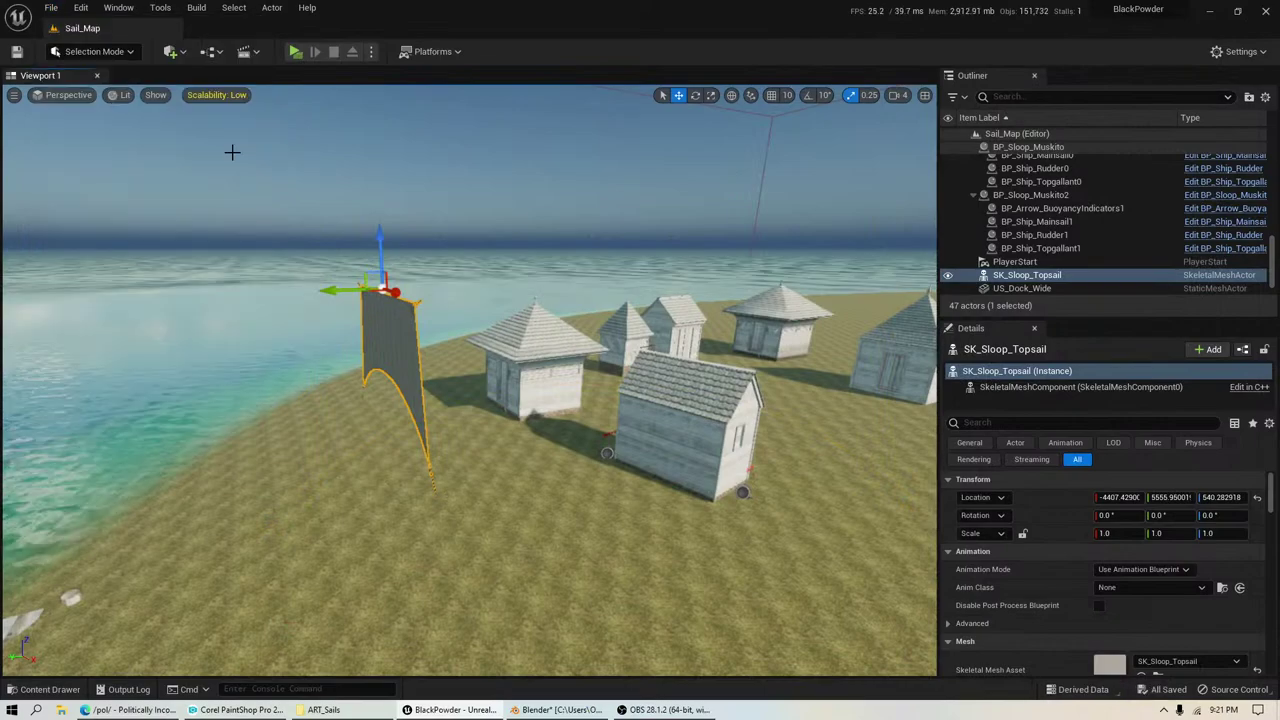
Step: Reopen the SK_Sloop_Topsail mesh and activate cloth painting for SK_Sloop_Topsail_Clothing_0
{"action": "double_click", "coordinate": [424, 590]}
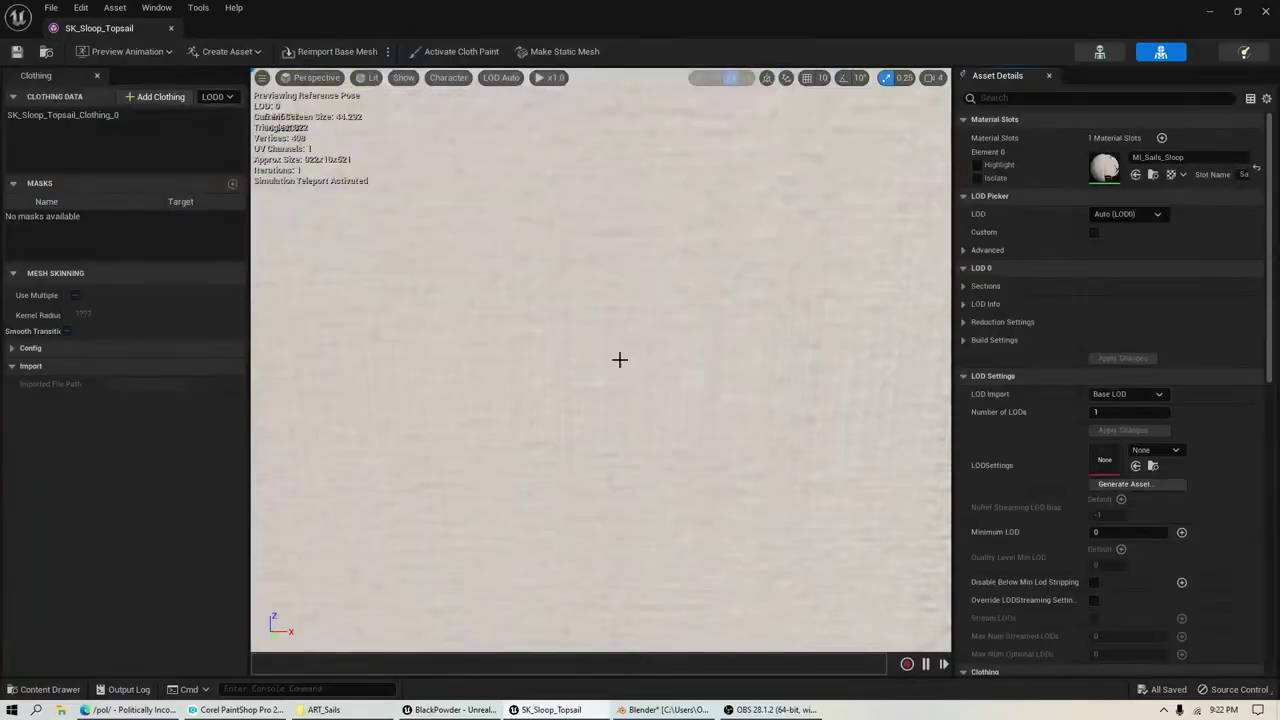
{"action": "scroll", "coordinate": [621, 362], "scroll_direction": "down", "scroll_amount": 4}
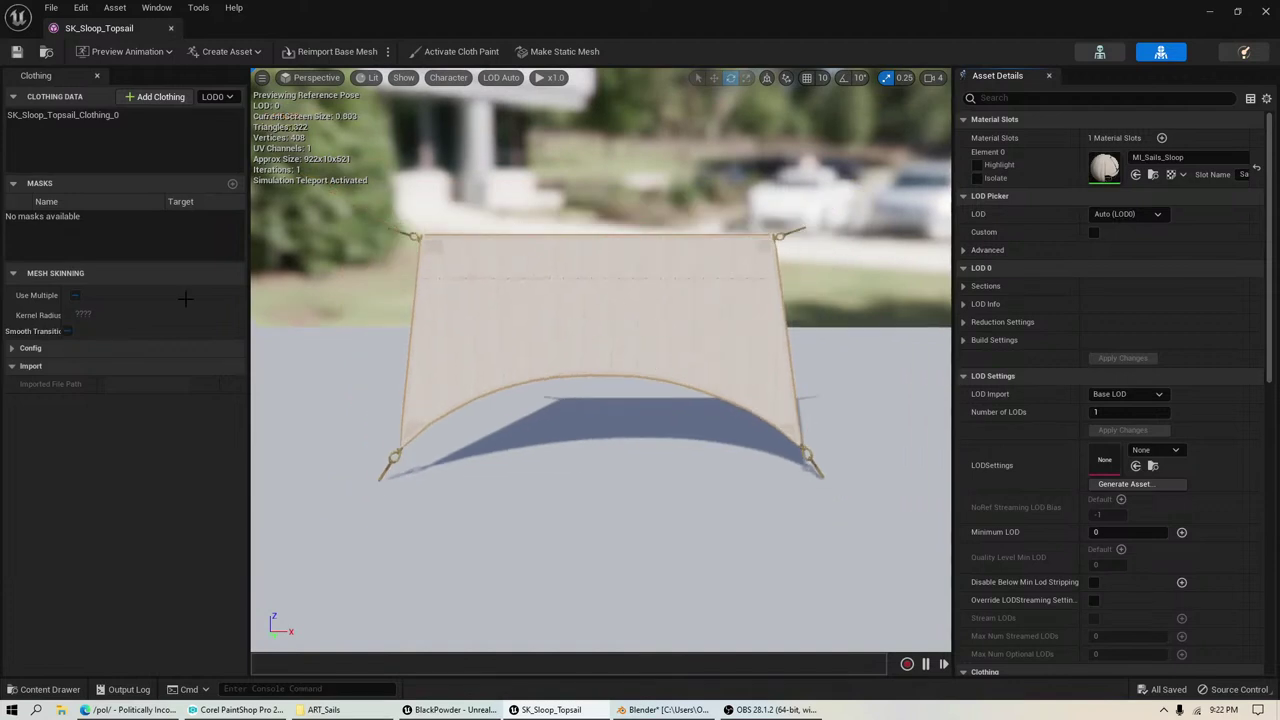
{"action": "left_click", "coordinate": [127, 116]}
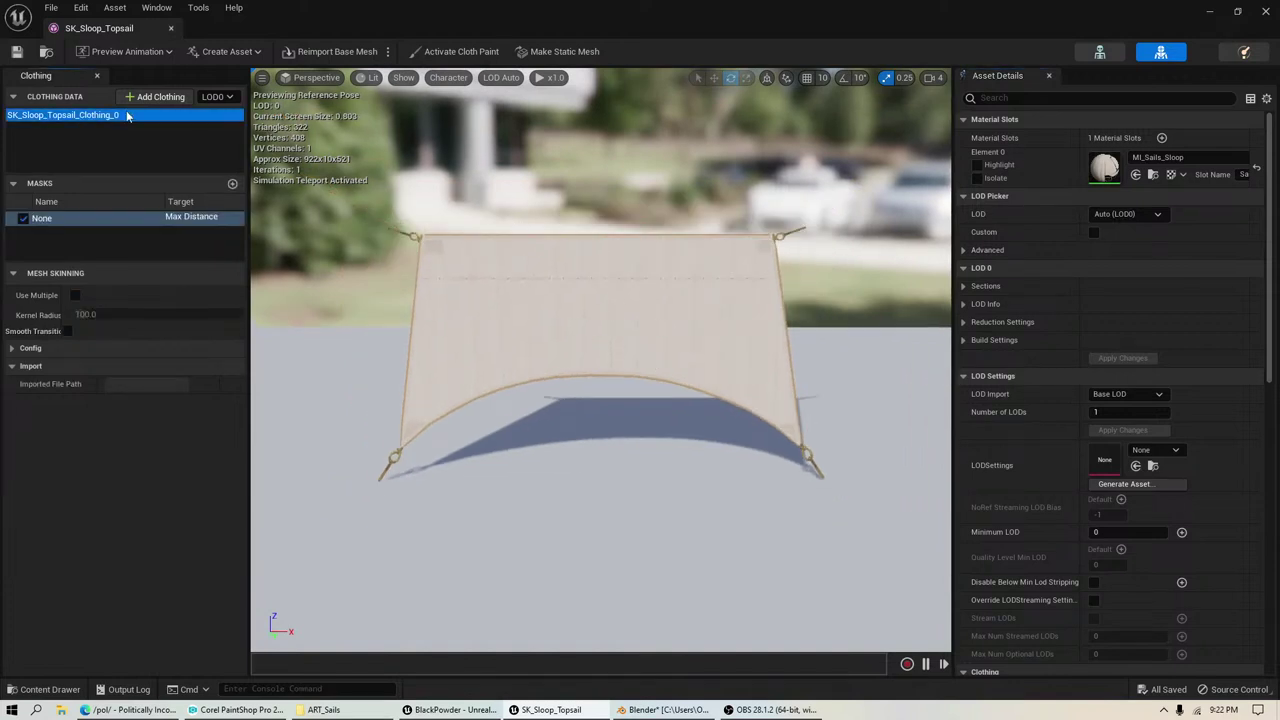
{"action": "left_click", "coordinate": [461, 52]}
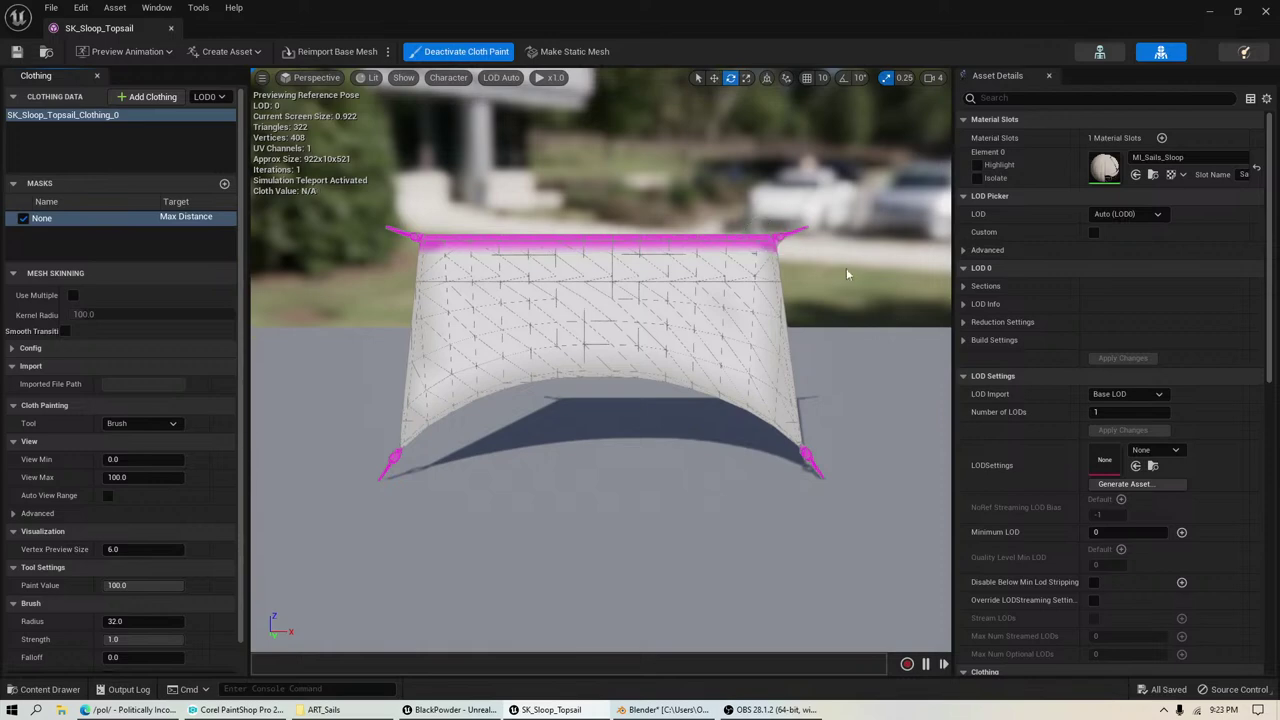
Step: Paint the sail's cloth area below the top edge with a paint value of 500, end cloth painting and save the mesh
{"action": "scroll", "coordinate": [840, 318], "scroll_direction": "up", "scroll_amount": 4}
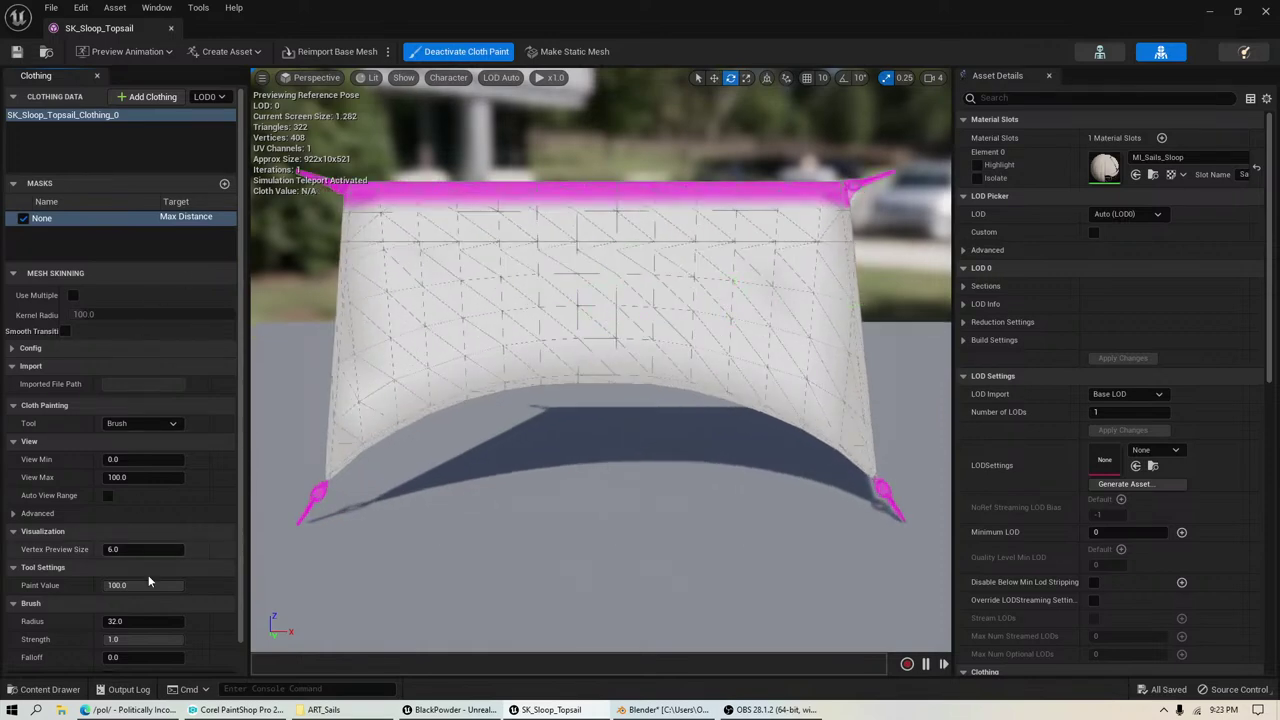
{"action": "left_click", "coordinate": [163, 588]}
{"action": "type", "text": "500"}
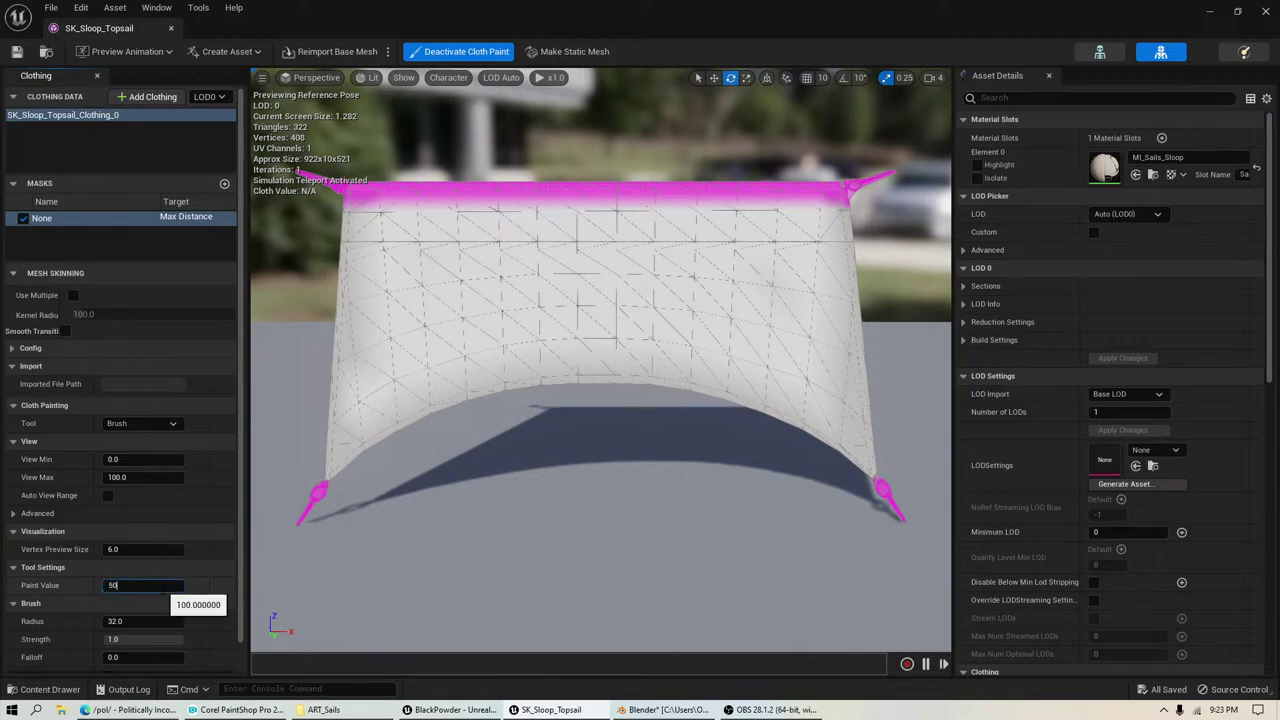
{"action": "key", "text": "Return"}
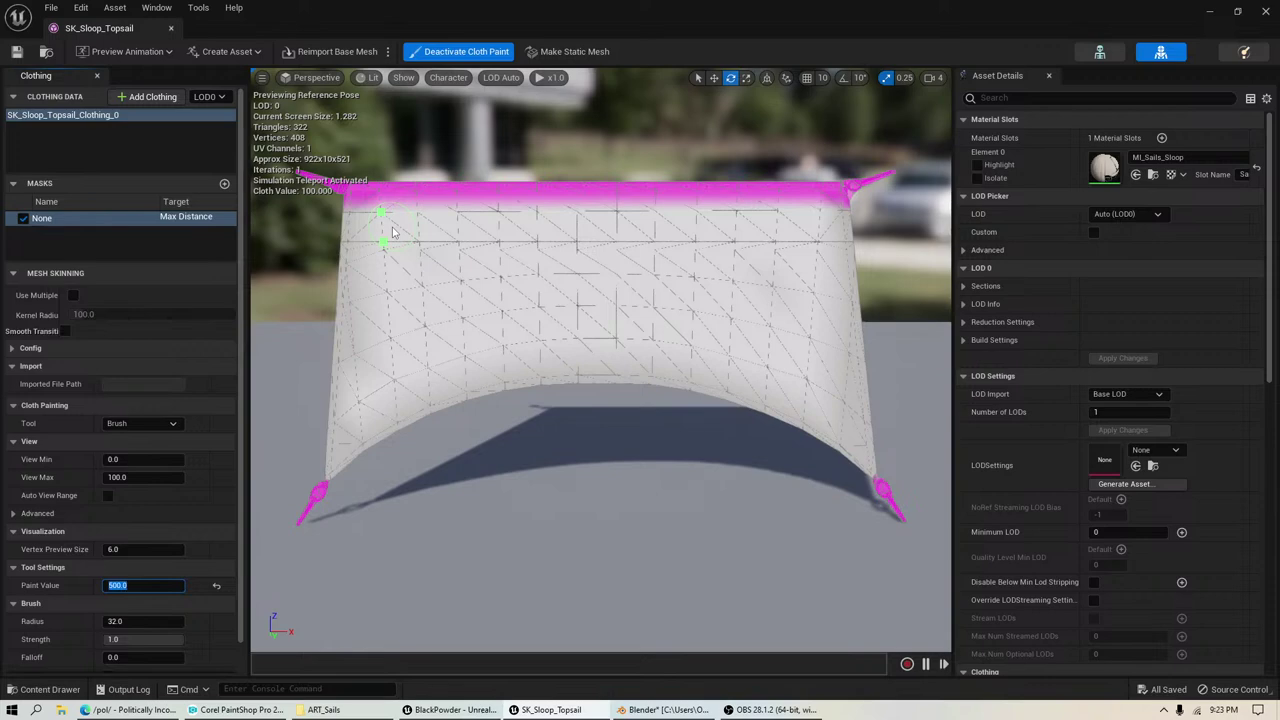
{"action": "left_click", "coordinate": [392, 232]}
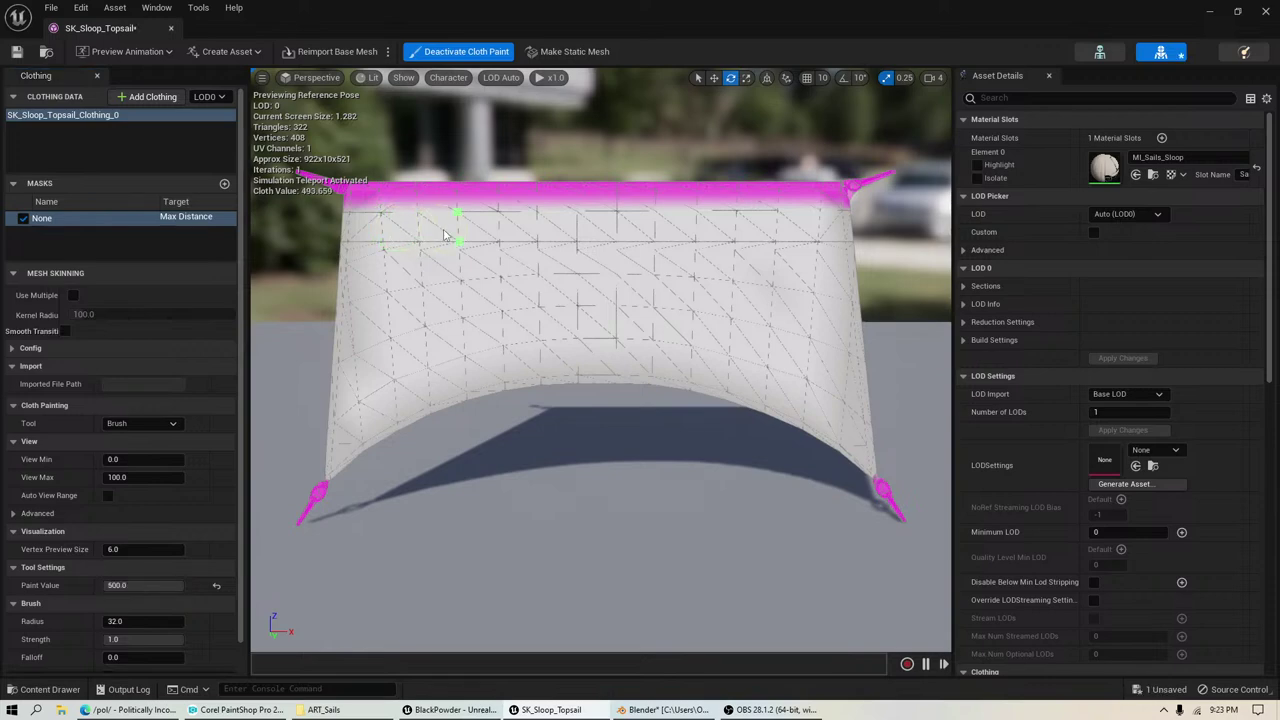
{"action": "left_click_drag", "start_coordinate": [445, 235], "coordinate": [729, 229]}
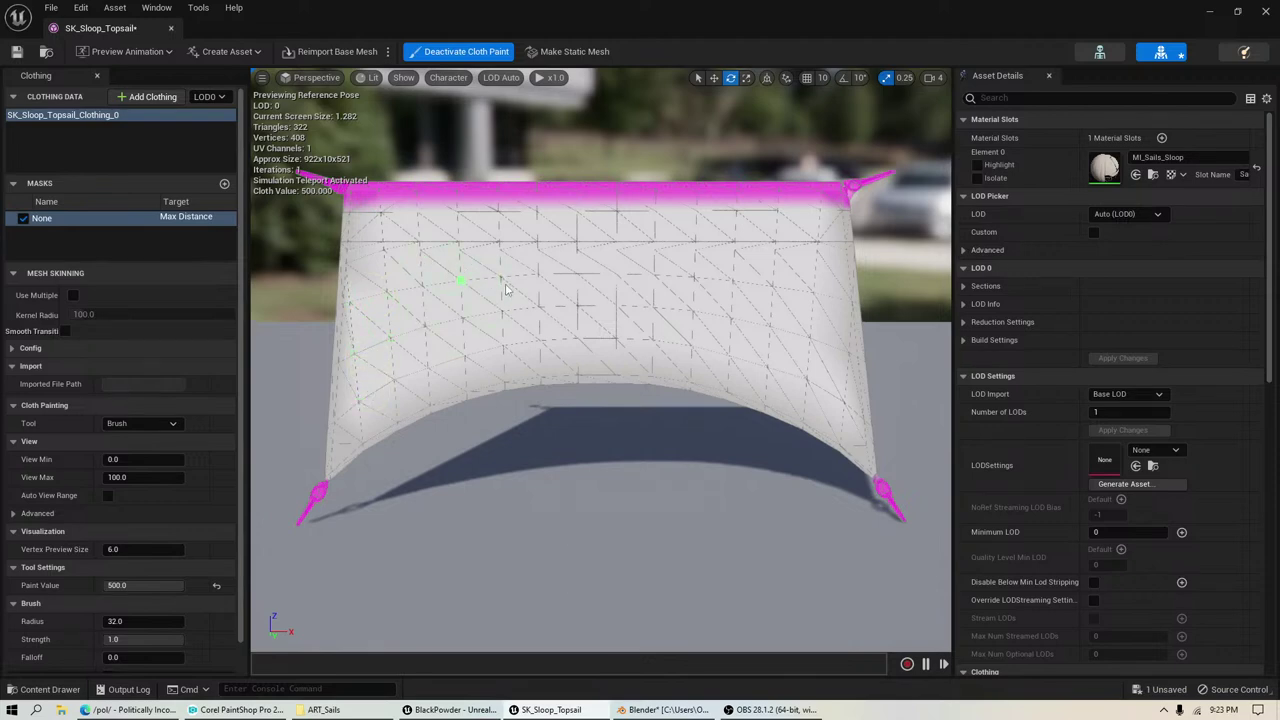
{"action": "left_click", "coordinate": [462, 51]}
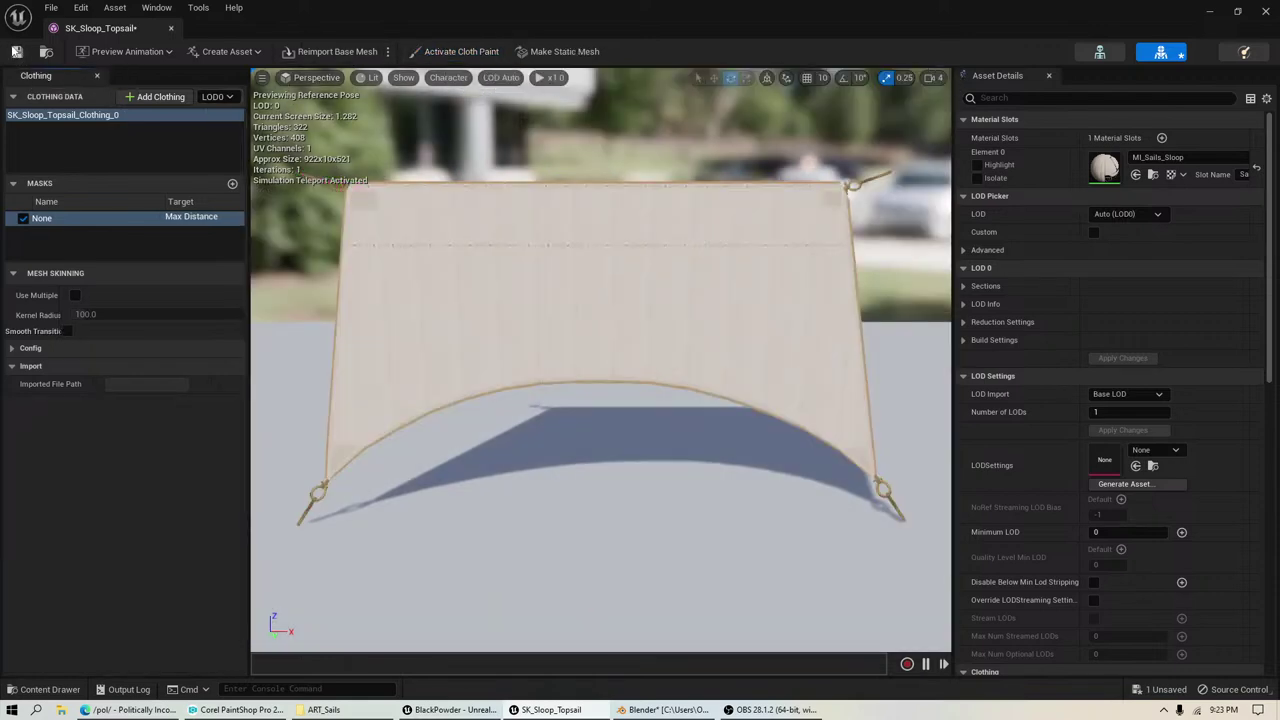
{"action": "left_click", "coordinate": [16, 51]}
Step: Apply the clothing data SK_Sloop_Topsail_Clothing_0 - LOD0 to the sail's mesh section
{"action": "left_click", "coordinate": [550, 314]}
{"action": "right_click", "coordinate": [529, 254]}
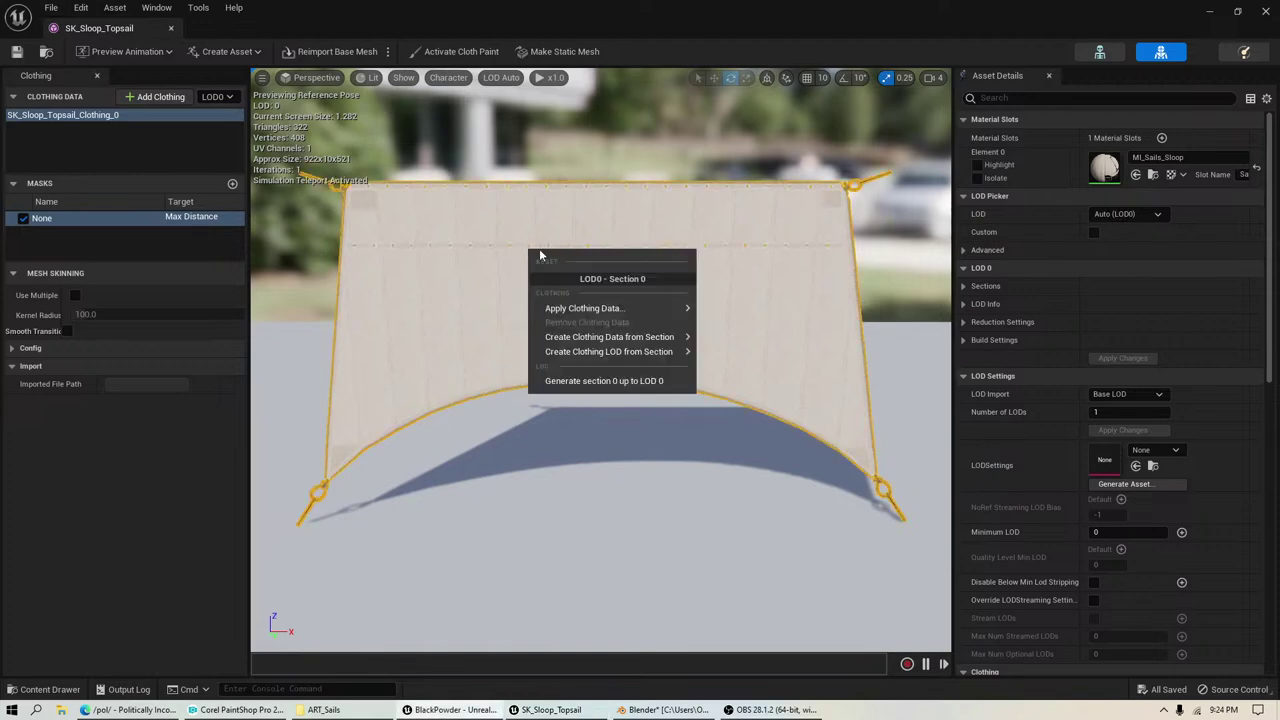
{"action": "left_click", "coordinate": [83, 117]}
{"action": "left_click", "coordinate": [83, 117]}
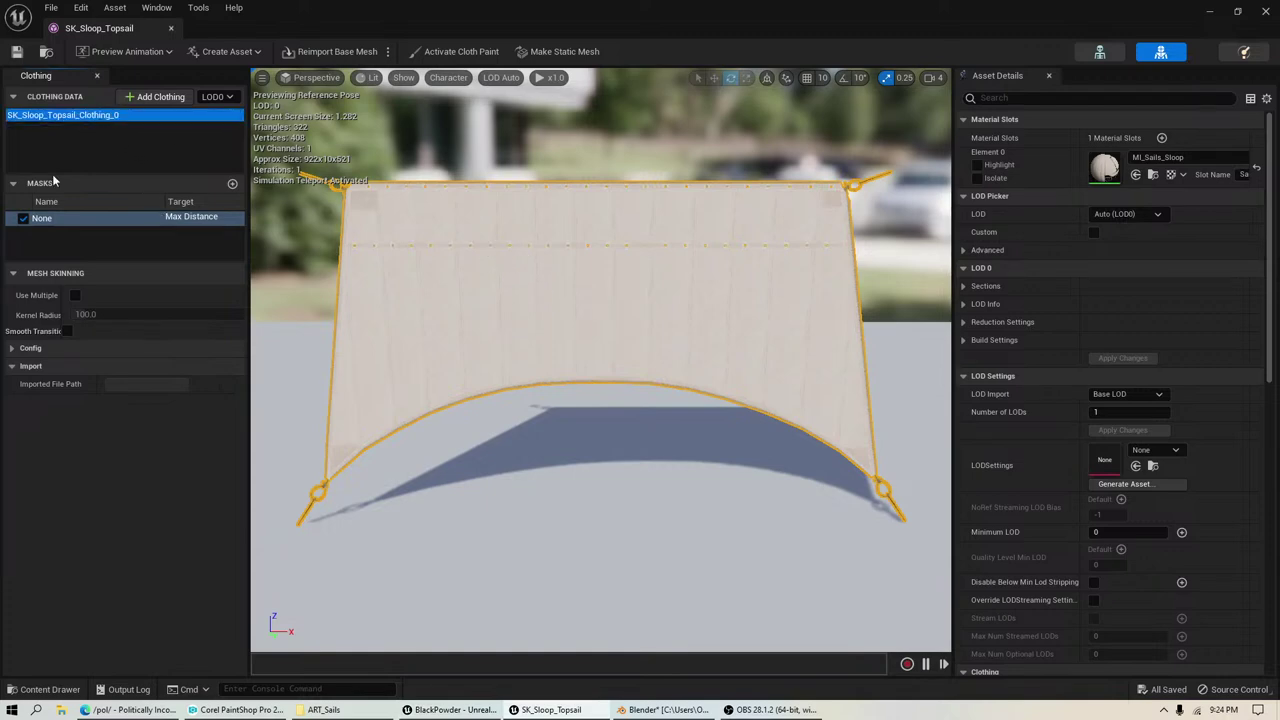
{"action": "right_click", "coordinate": [529, 225]}
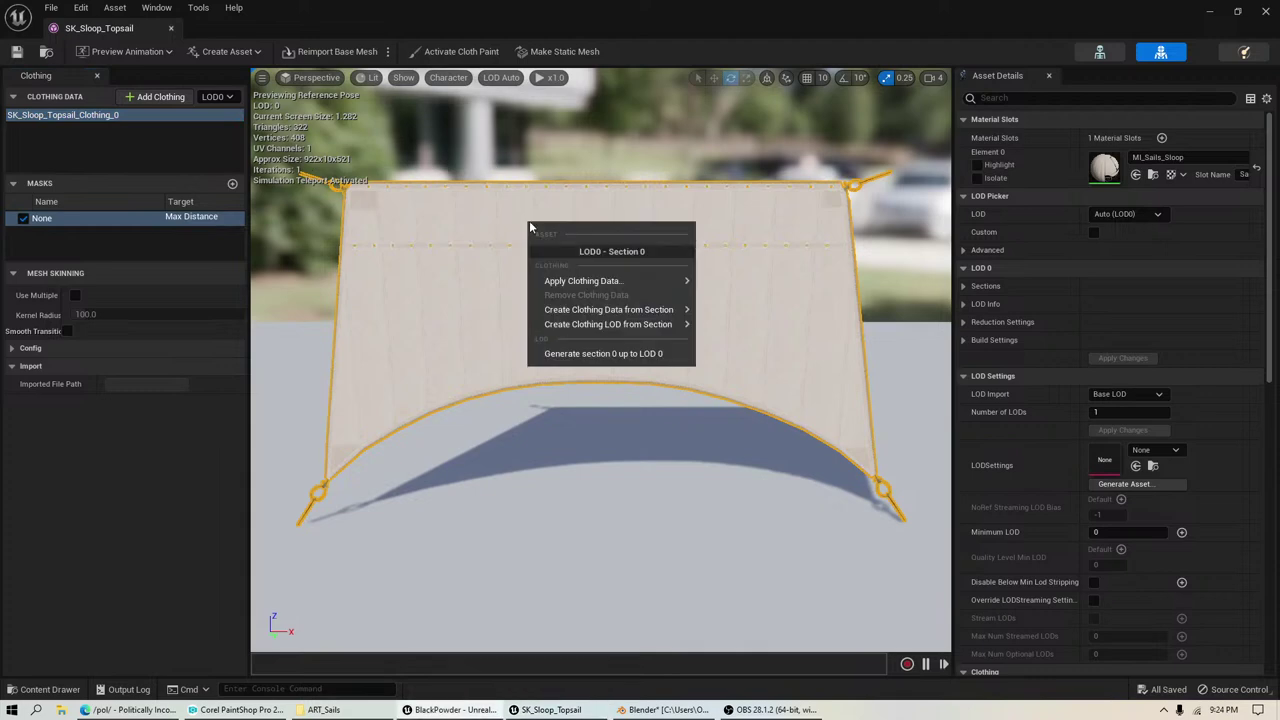
{"action": "mouse_move", "coordinate": [606, 282]}
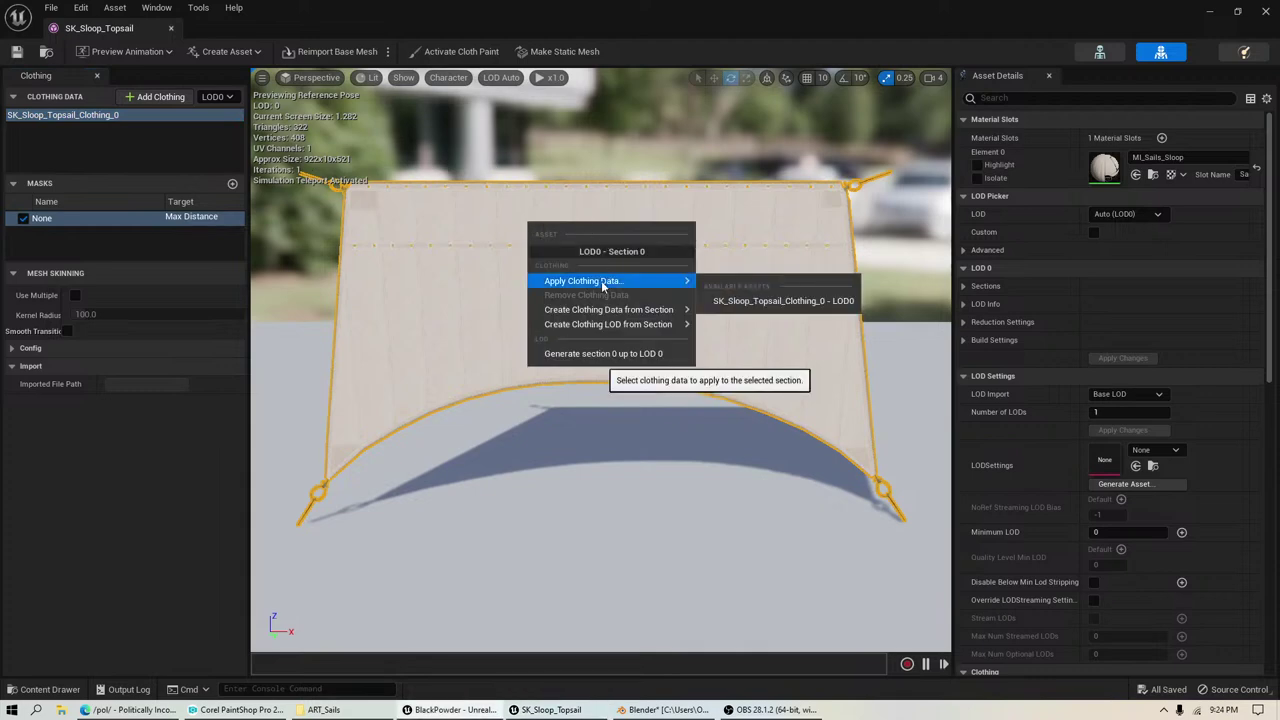
{"action": "left_click", "coordinate": [785, 300]}
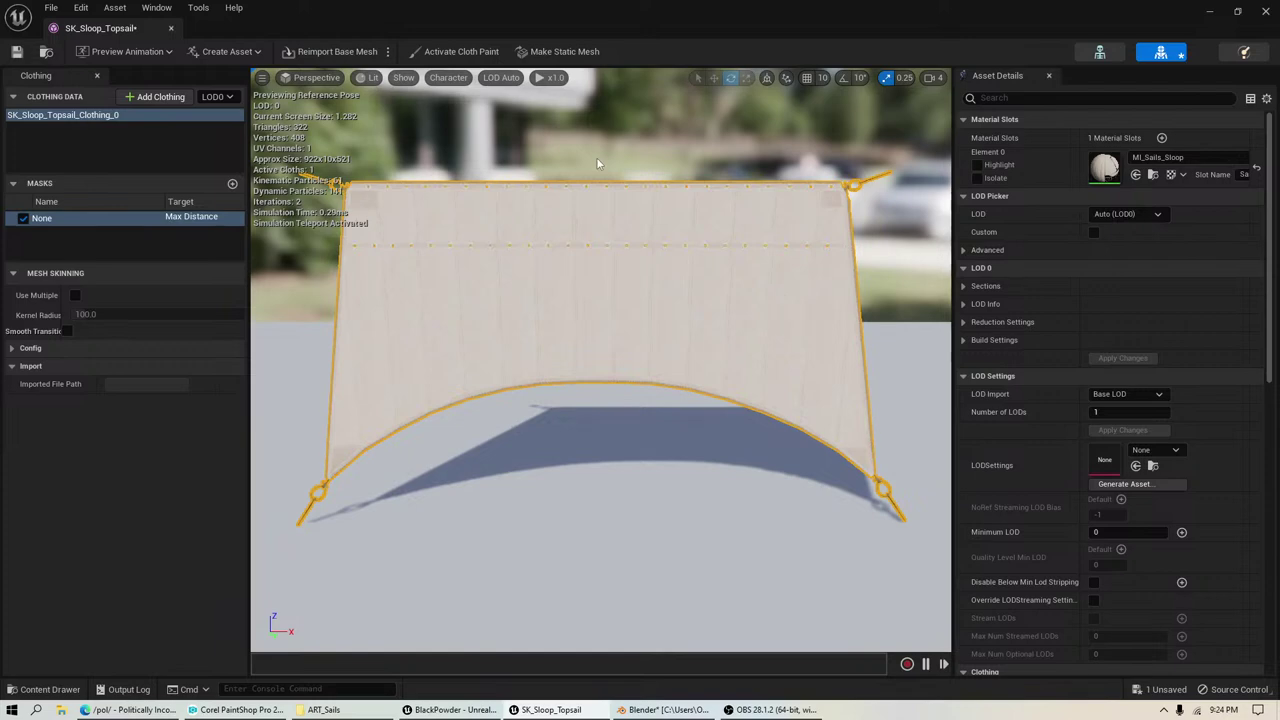
Step: Activate cloth painting again for the topsail's clothing data and review the available paint and brush settings
{"action": "left_click", "coordinate": [461, 51]}
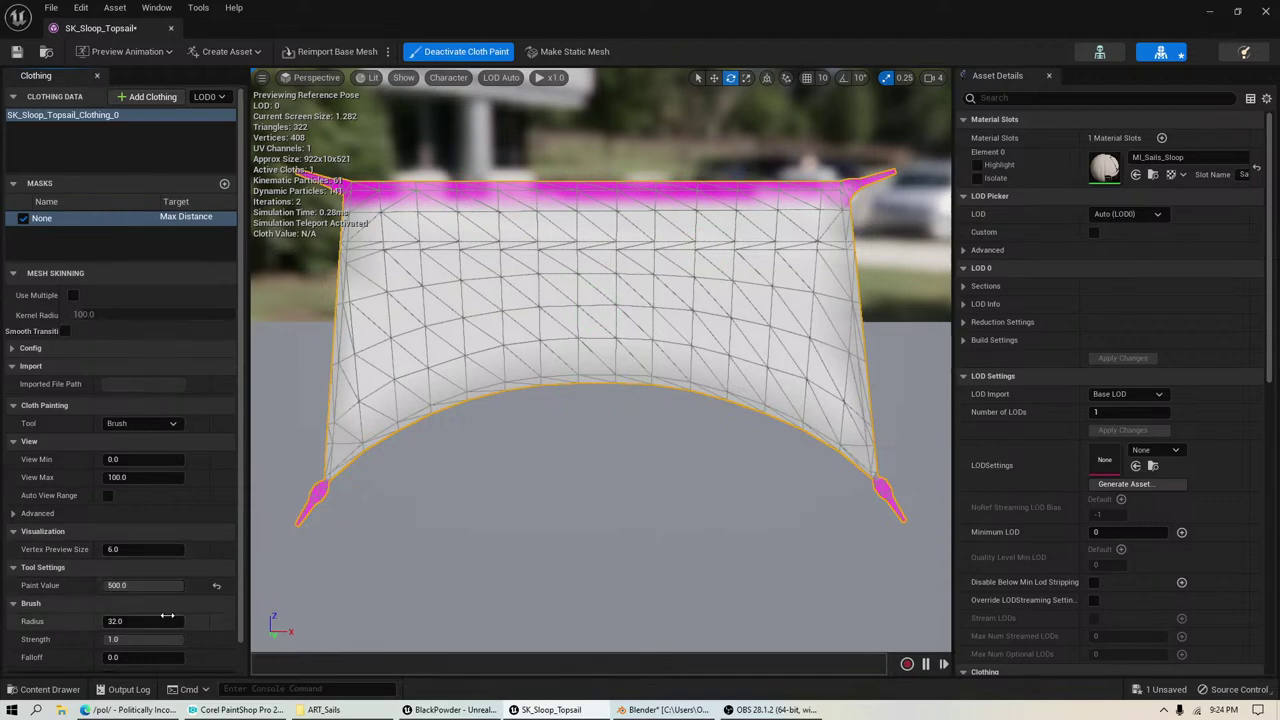
{"action": "scroll", "coordinate": [190, 560], "scroll_direction": "down", "scroll_amount": 1}
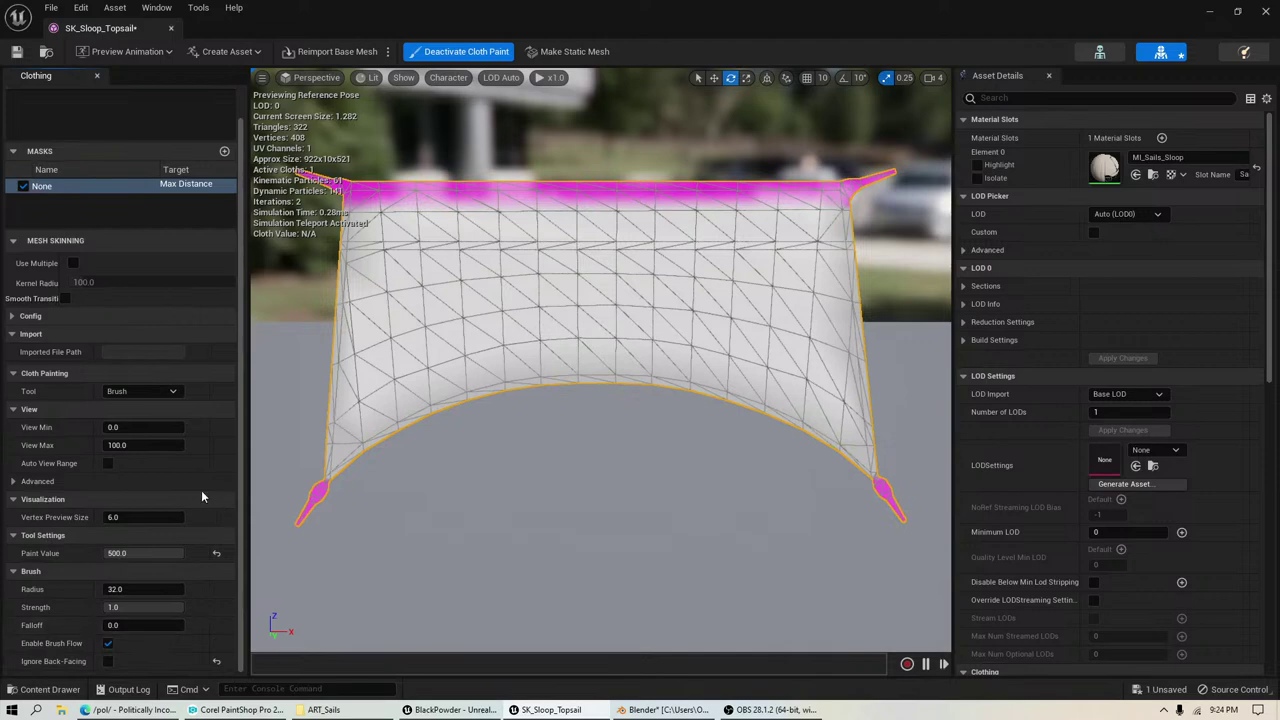
{"action": "scroll", "coordinate": [197, 475], "scroll_direction": "up", "scroll_amount": 1}
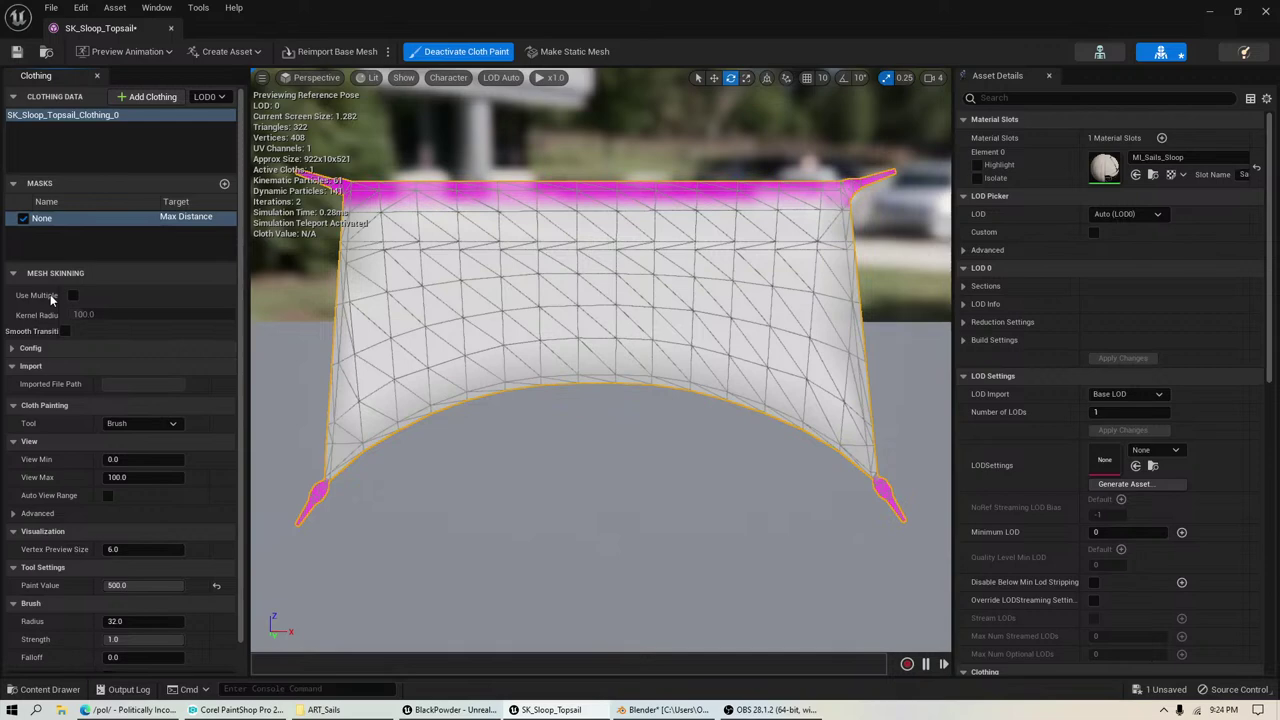
Step: Deactivate cloth painting on the topsail, save the skeletal mesh and minimize its editor
{"action": "left_click_drag", "start_coordinate": [58, 297], "coordinate": [119, 301]}
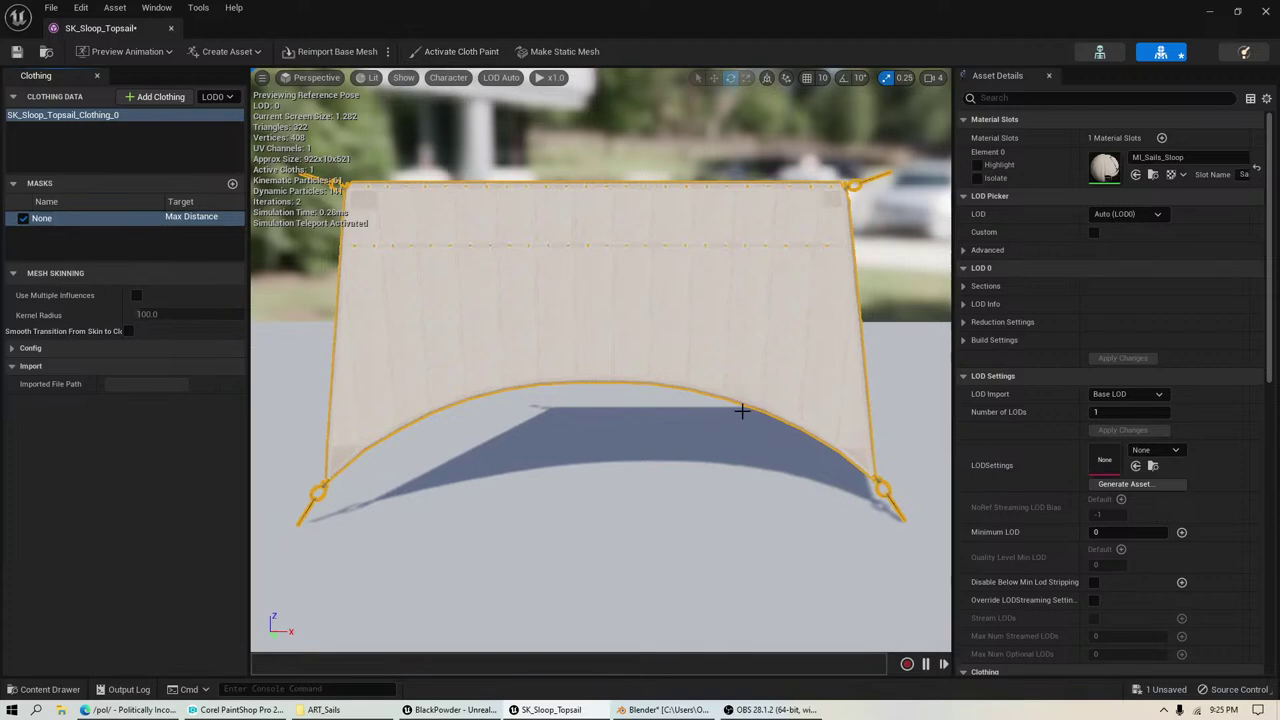
{"action": "key", "text": "ctrl+s"}
{"action": "left_click", "coordinate": [1209, 11]}
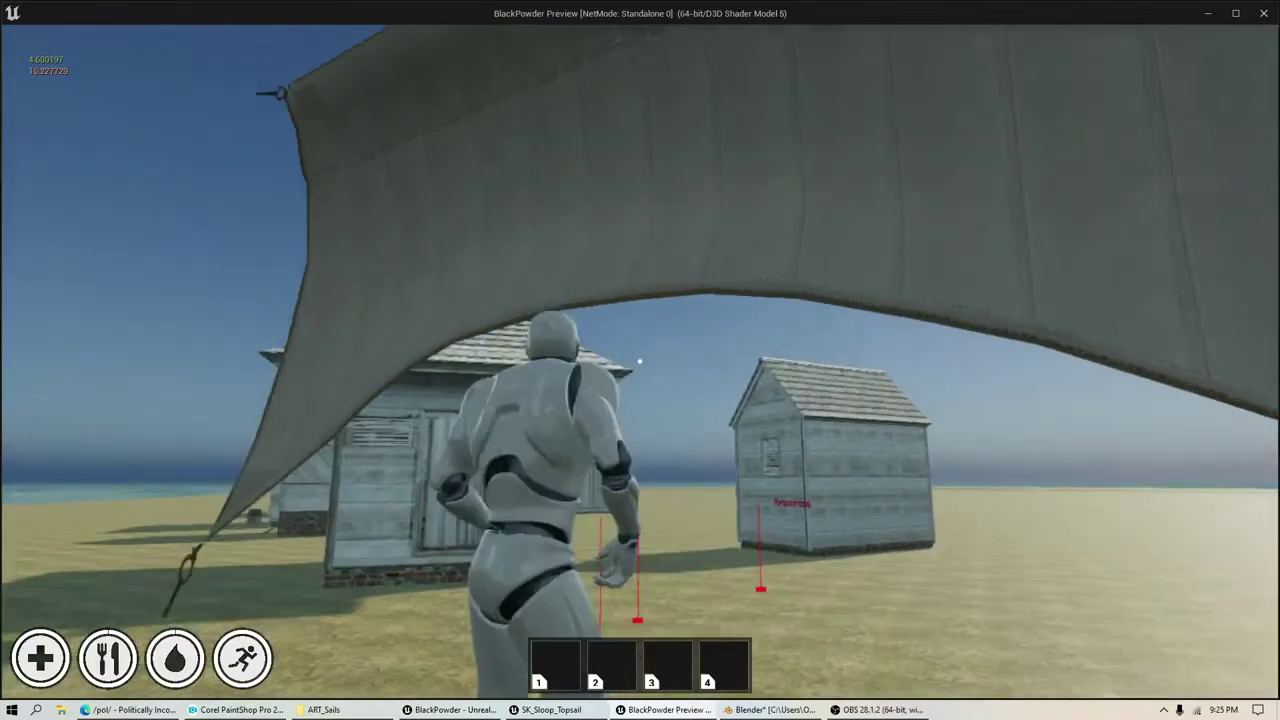
Step: Walk the character around the topsail in the game preview to examine its cloth movement from both sides
{"action": "key", "text": "w"}
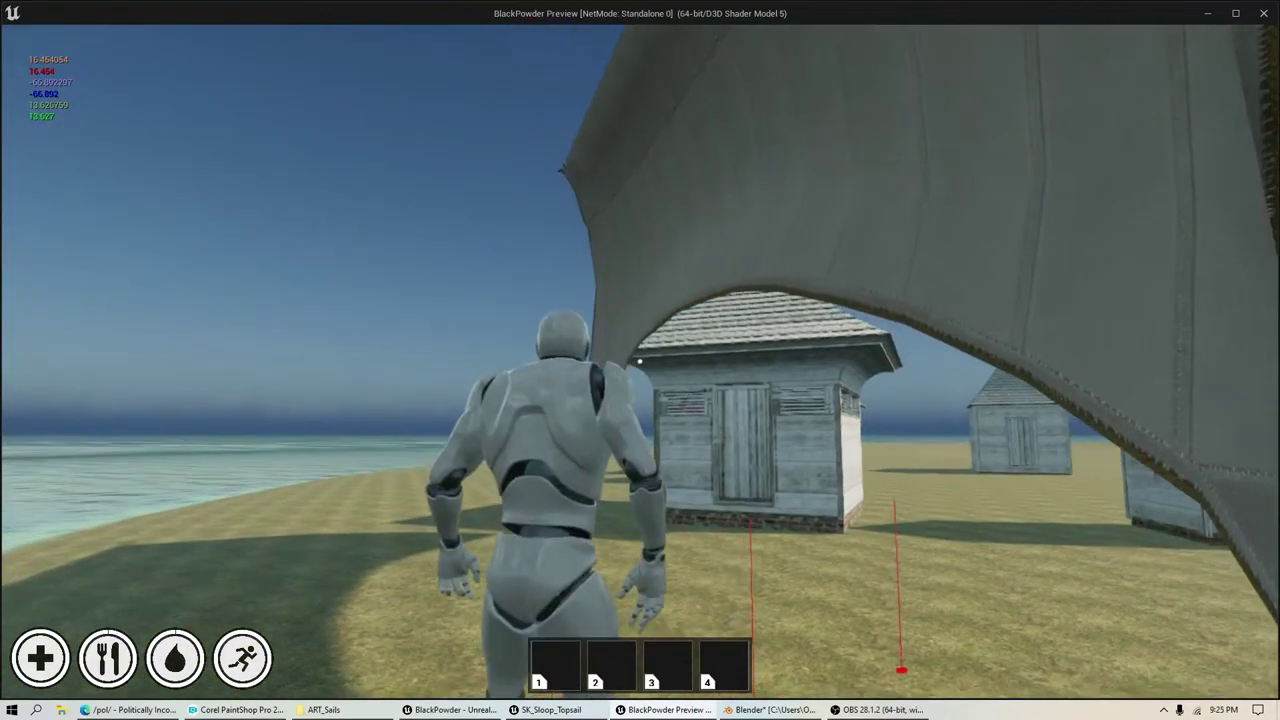
{"action": "key", "text": "w"}
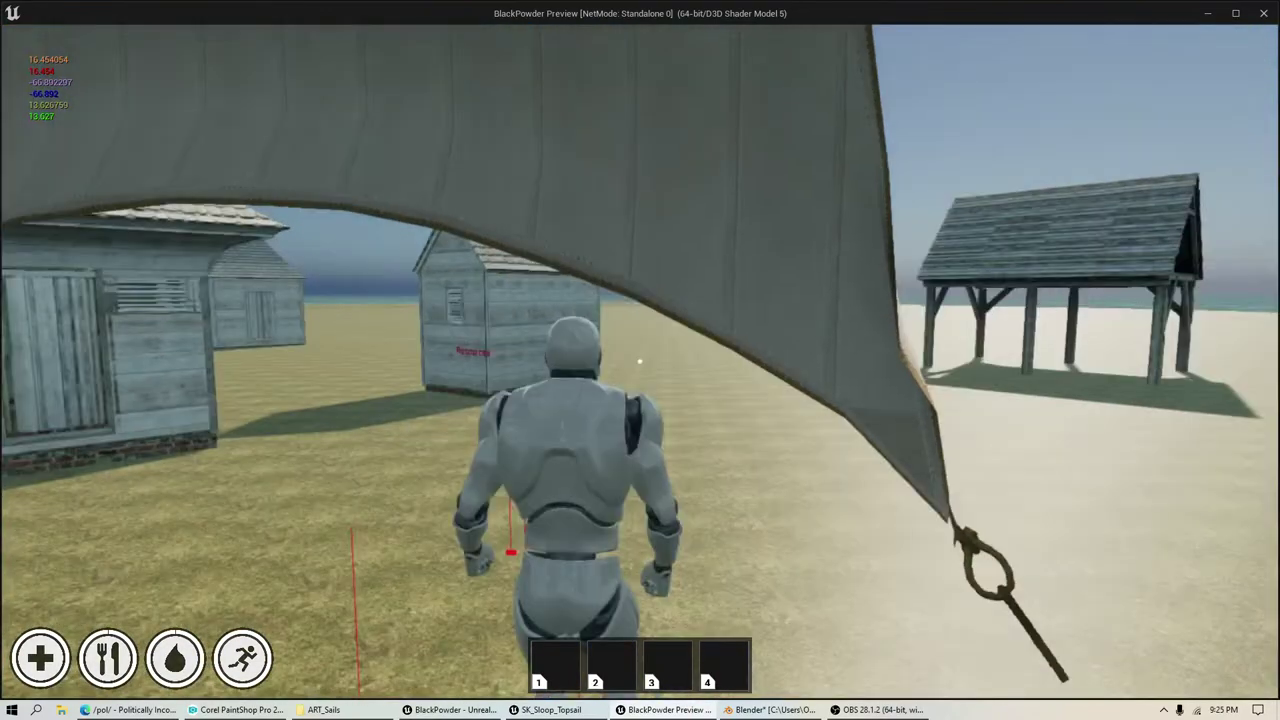
{"action": "key", "text": "w"}
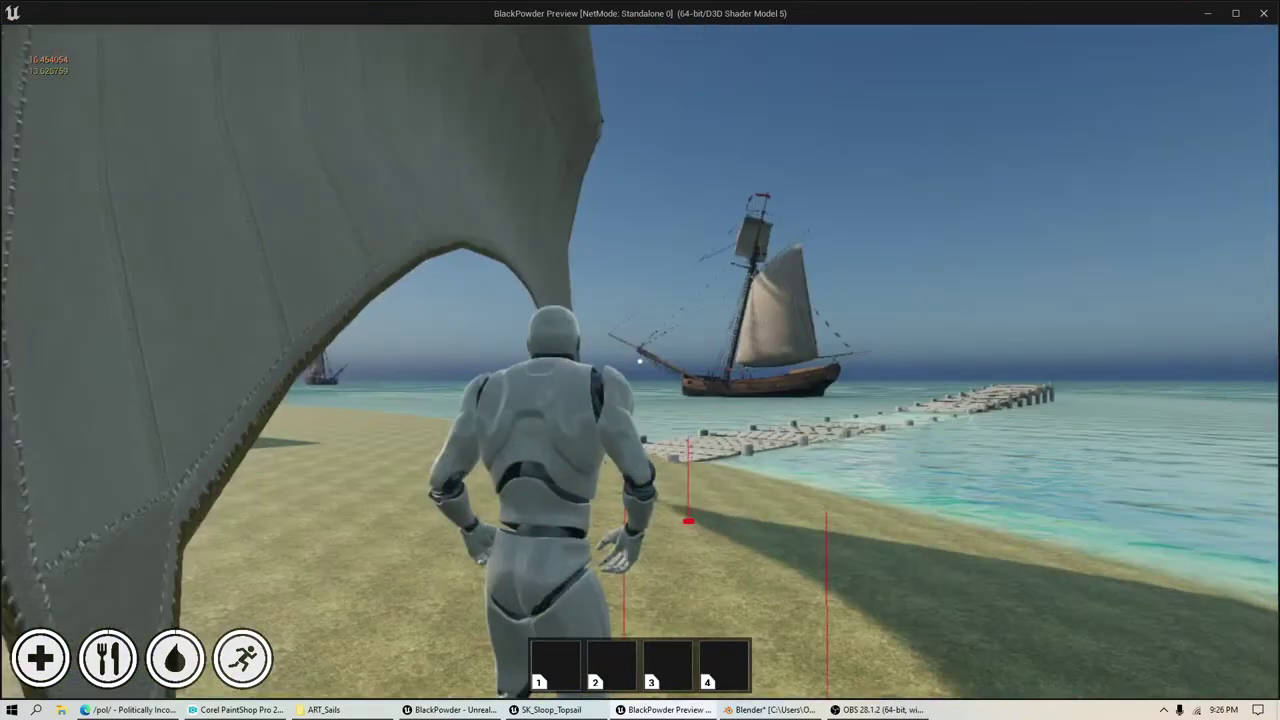
{"action": "key", "text": "w"}
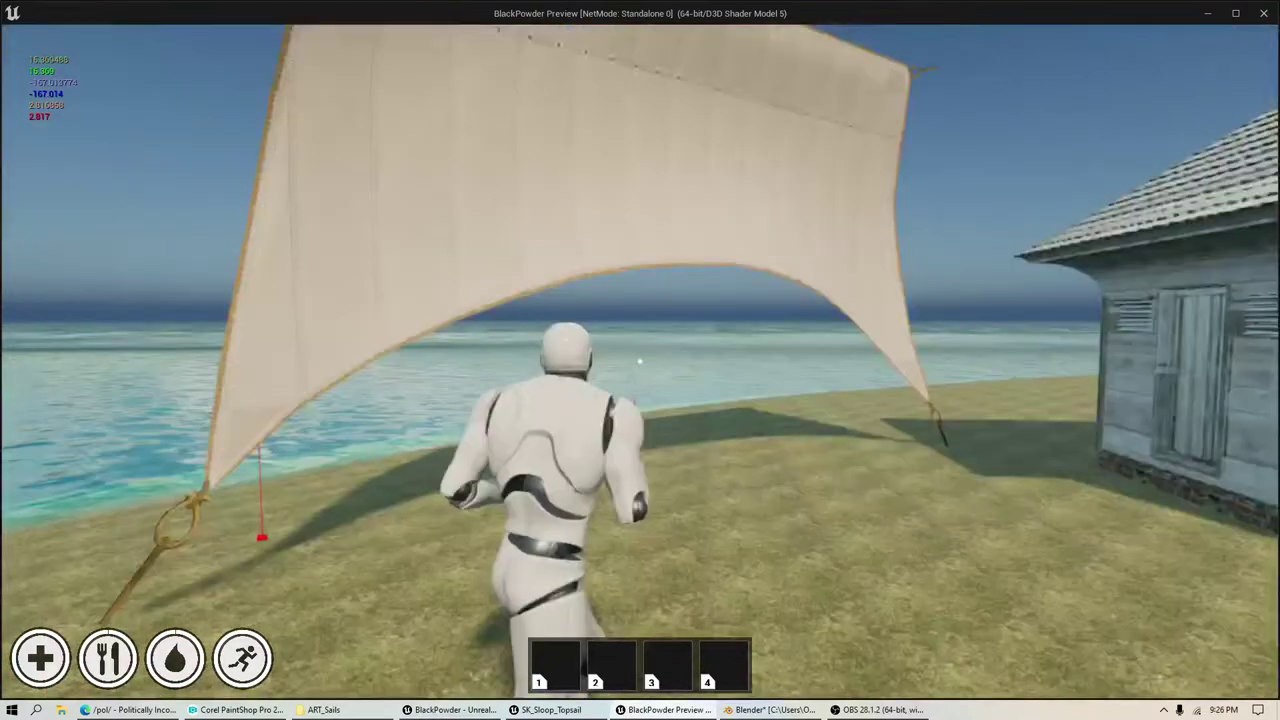
{"action": "key", "text": "w"}
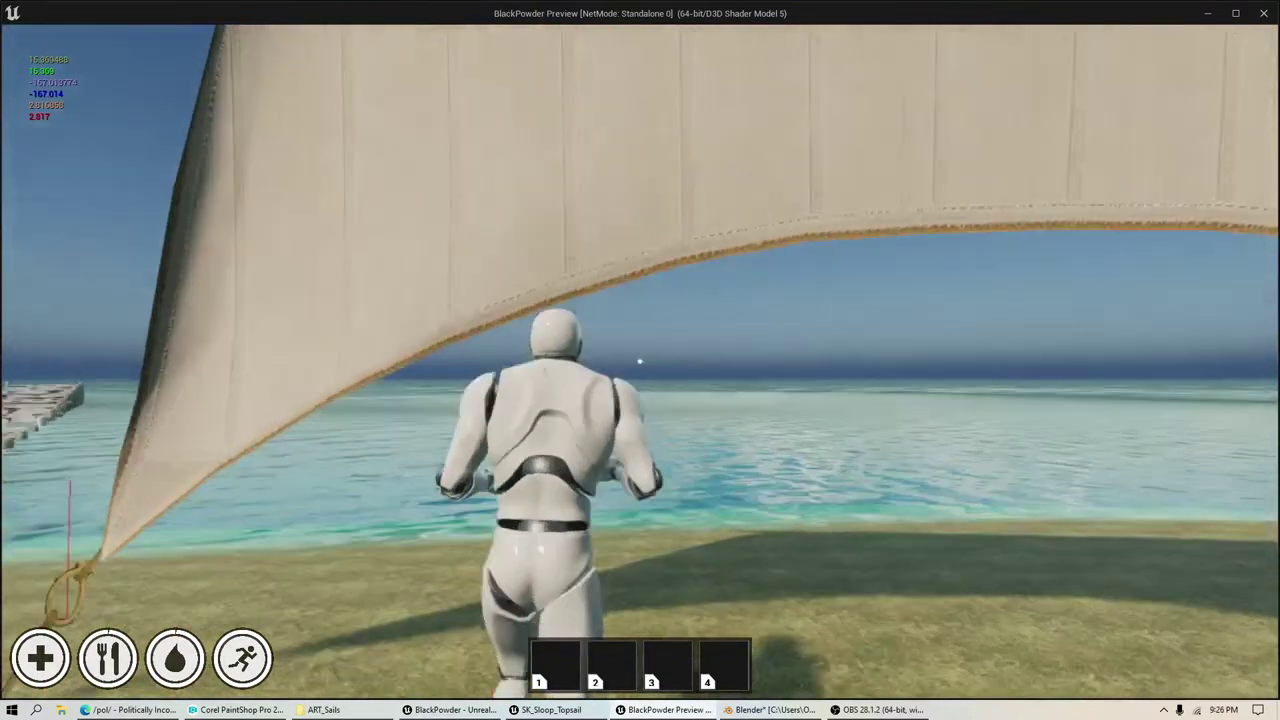
{"action": "key", "text": "w"}
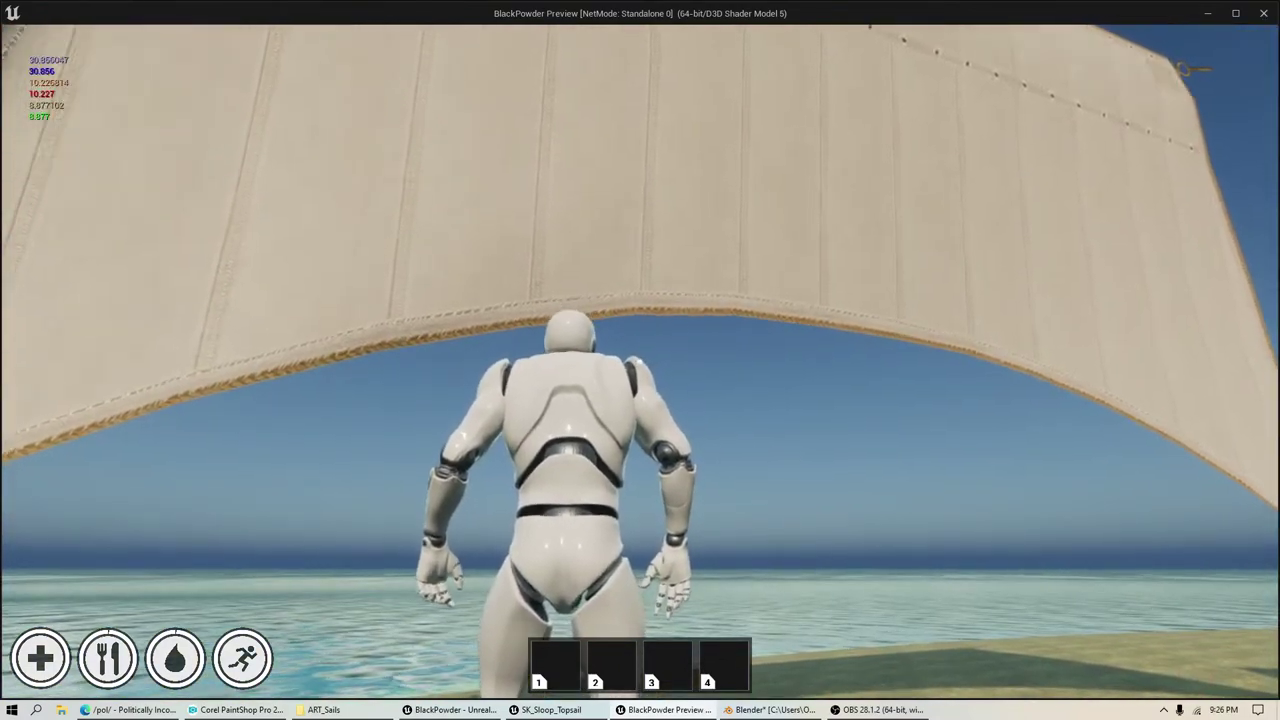
{"action": "key", "text": "w"}
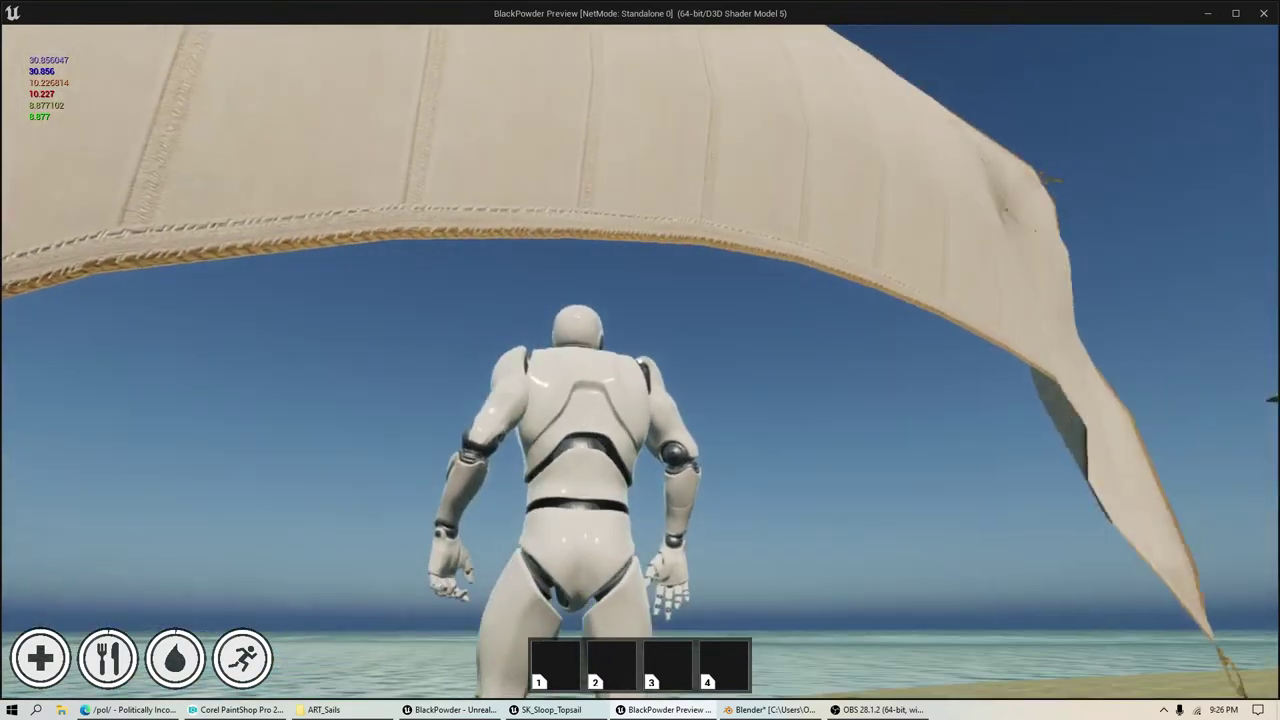
Step: Circle the topsail from its shaded side to its sunlit side to examine how the cloth billows between the corners
{"action": "key", "text": "a"}
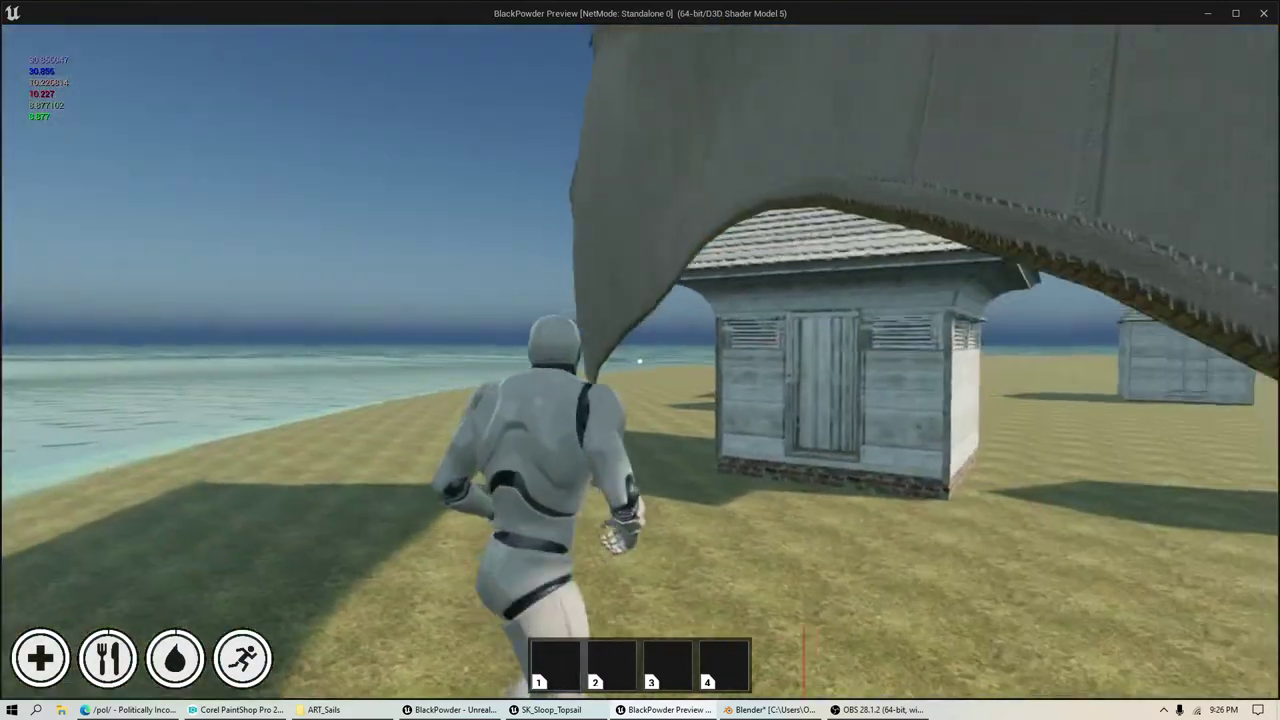
{"action": "key", "text": "w"}
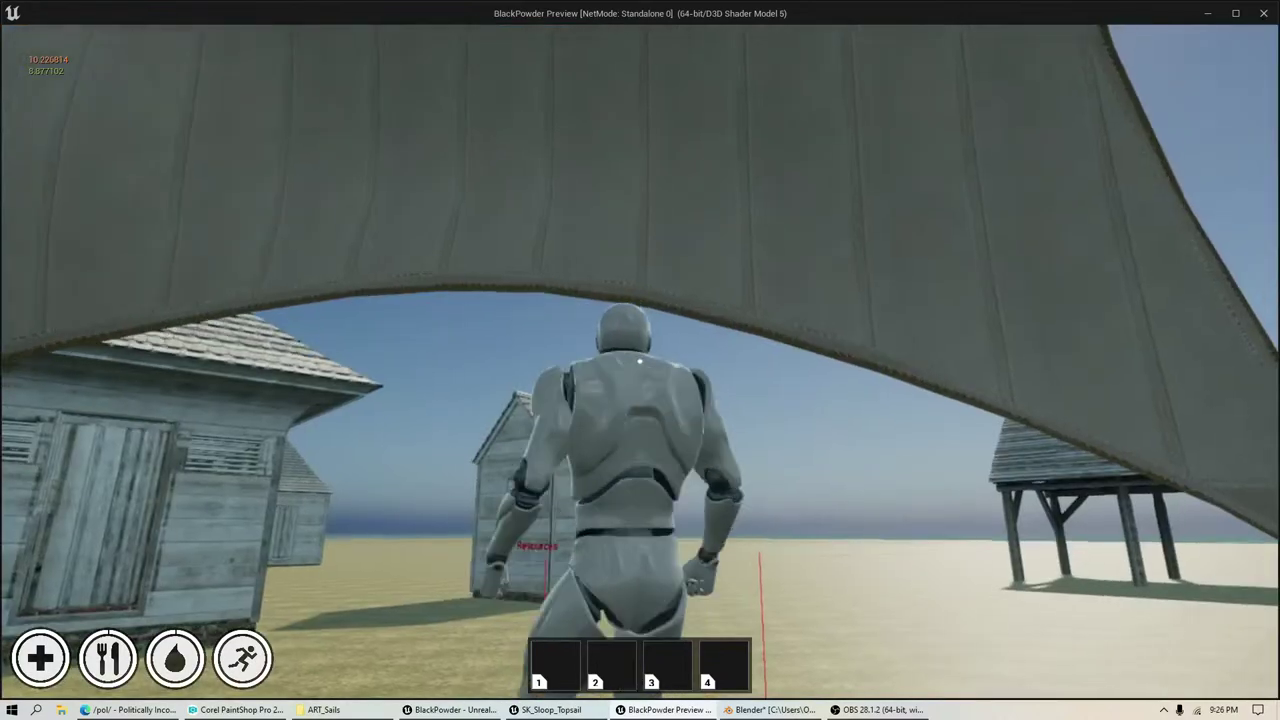
{"action": "key", "text": "w"}
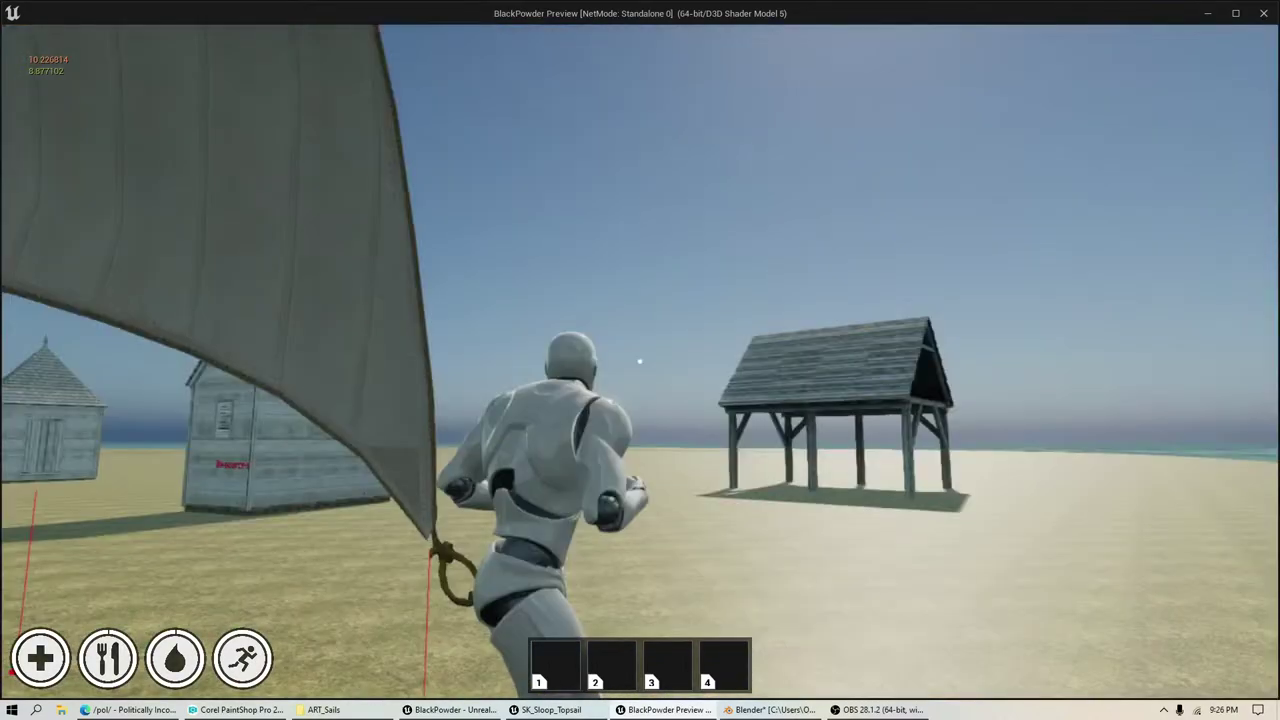
{"action": "key", "text": "w"}
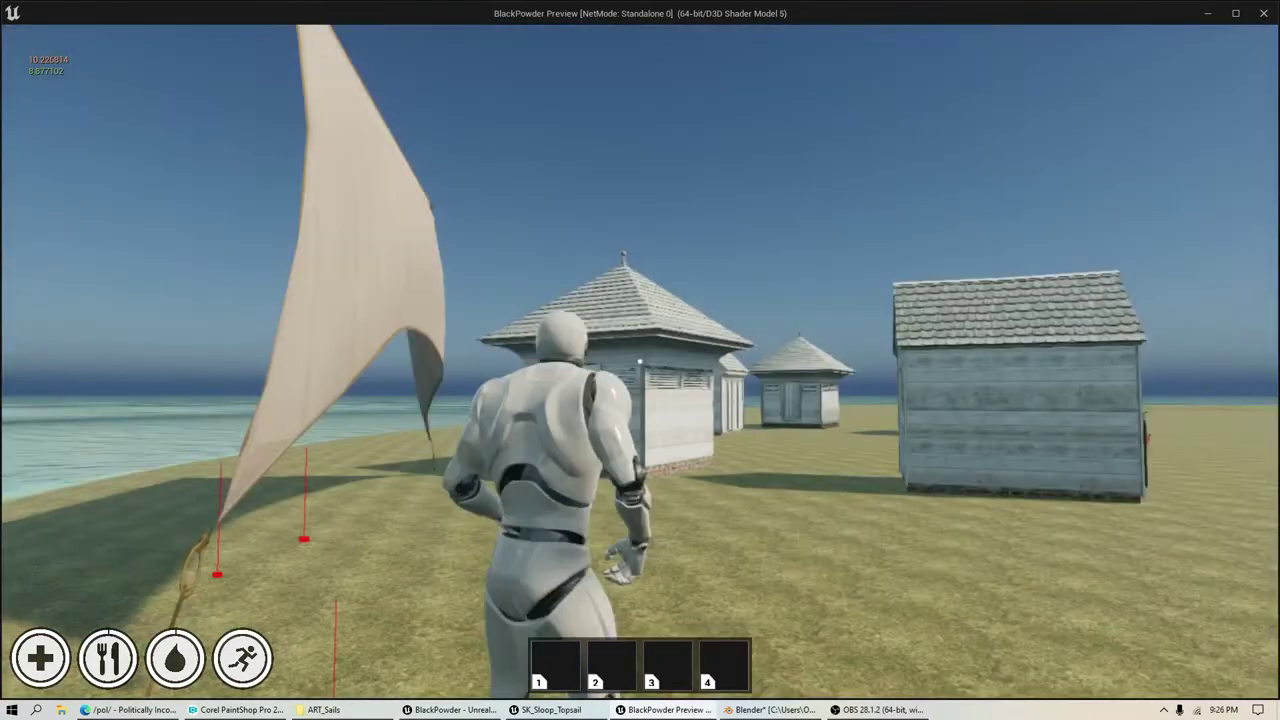
{"action": "key", "text": "w"}
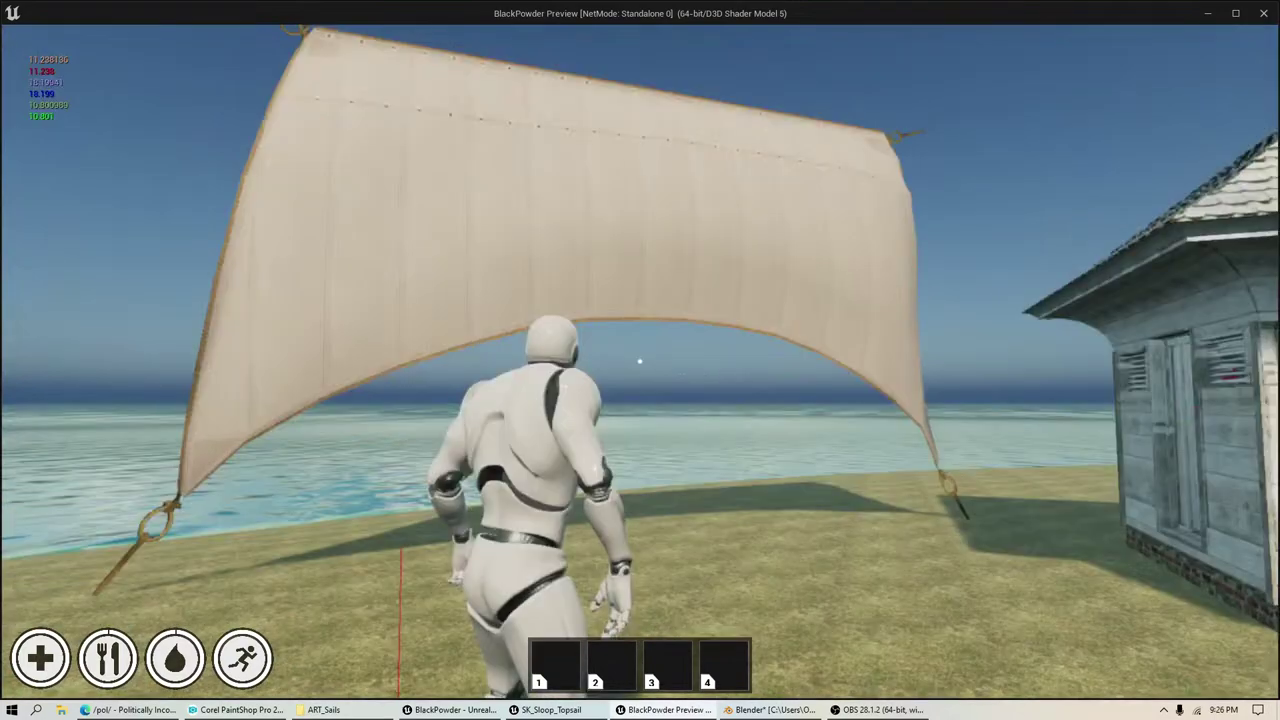
{"action": "key", "text": "w"}
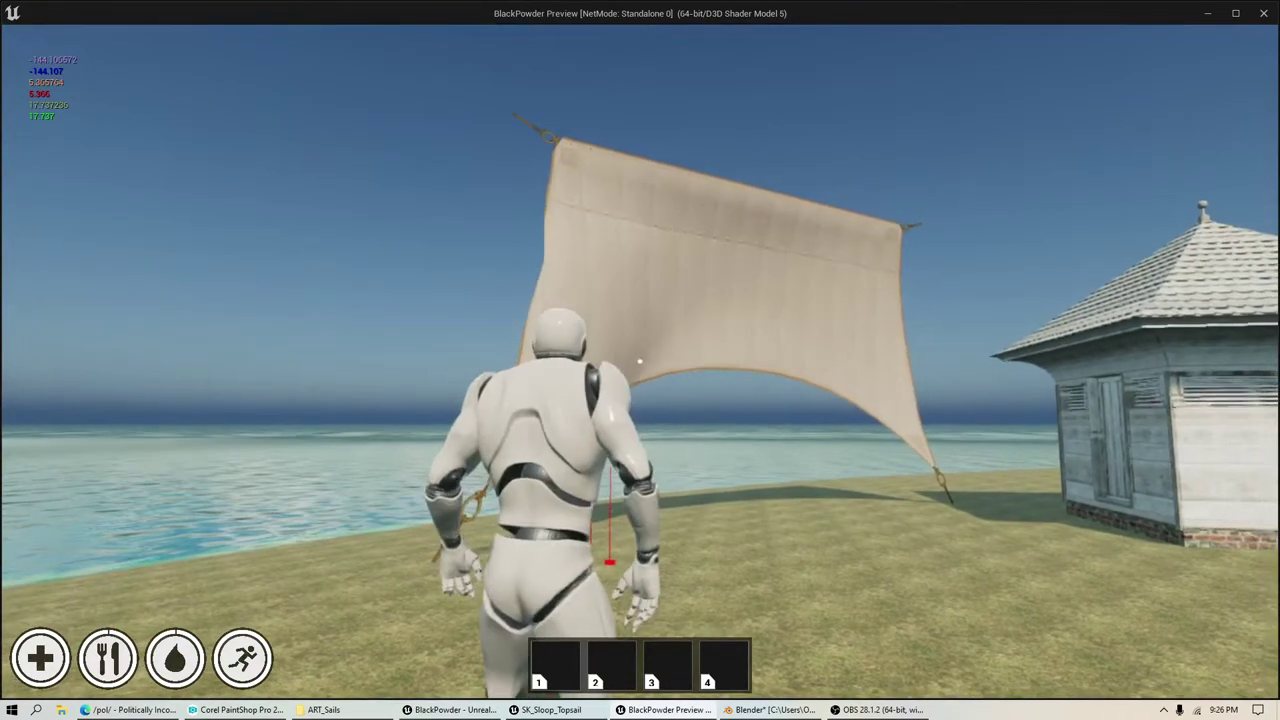
Step: Approach and pass under the topsail to examine the fixed top edge and loose side edges from close range and below
{"action": "key", "text": "w"}
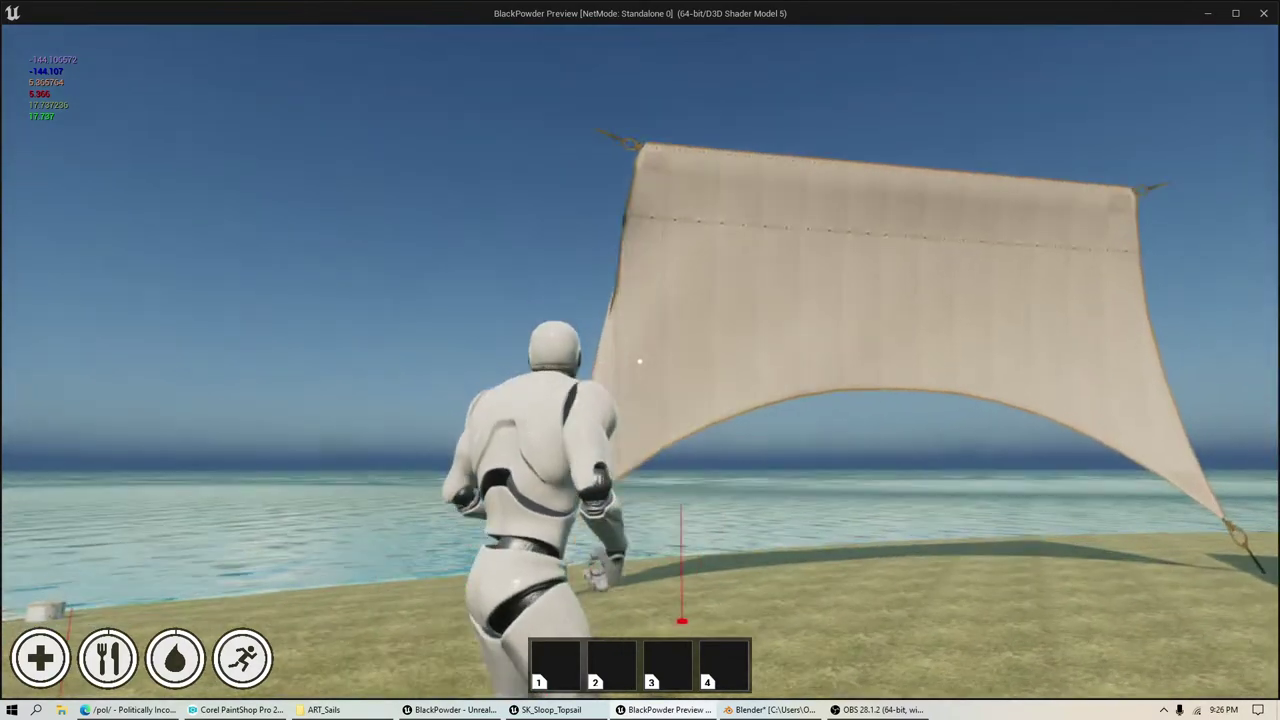
{"action": "key", "text": "w"}
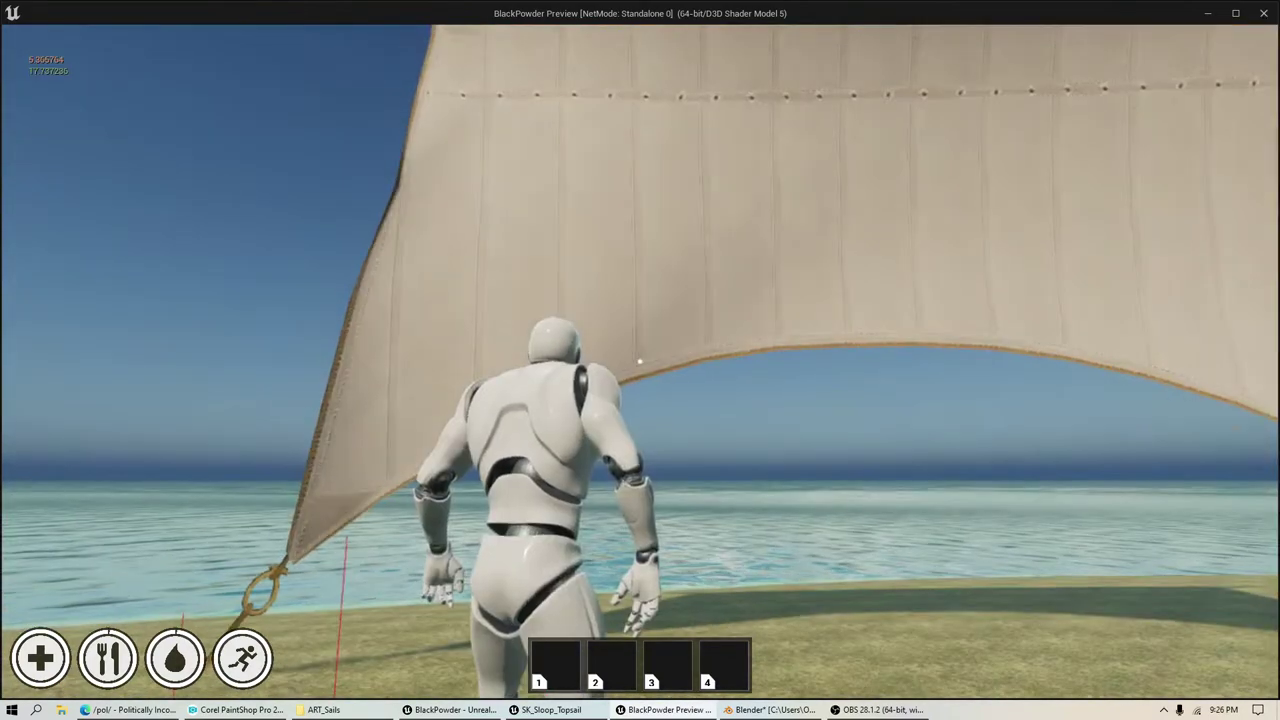
{"action": "key", "text": "w"}
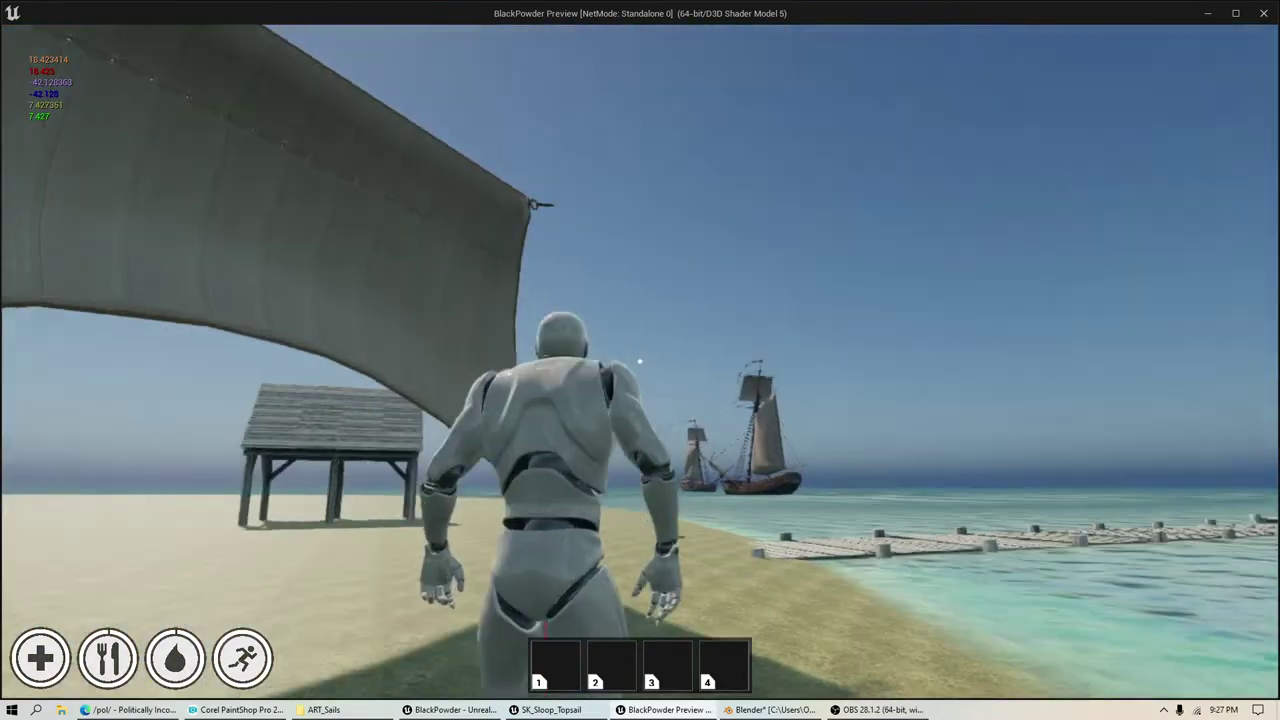
{"action": "key", "text": "w"}
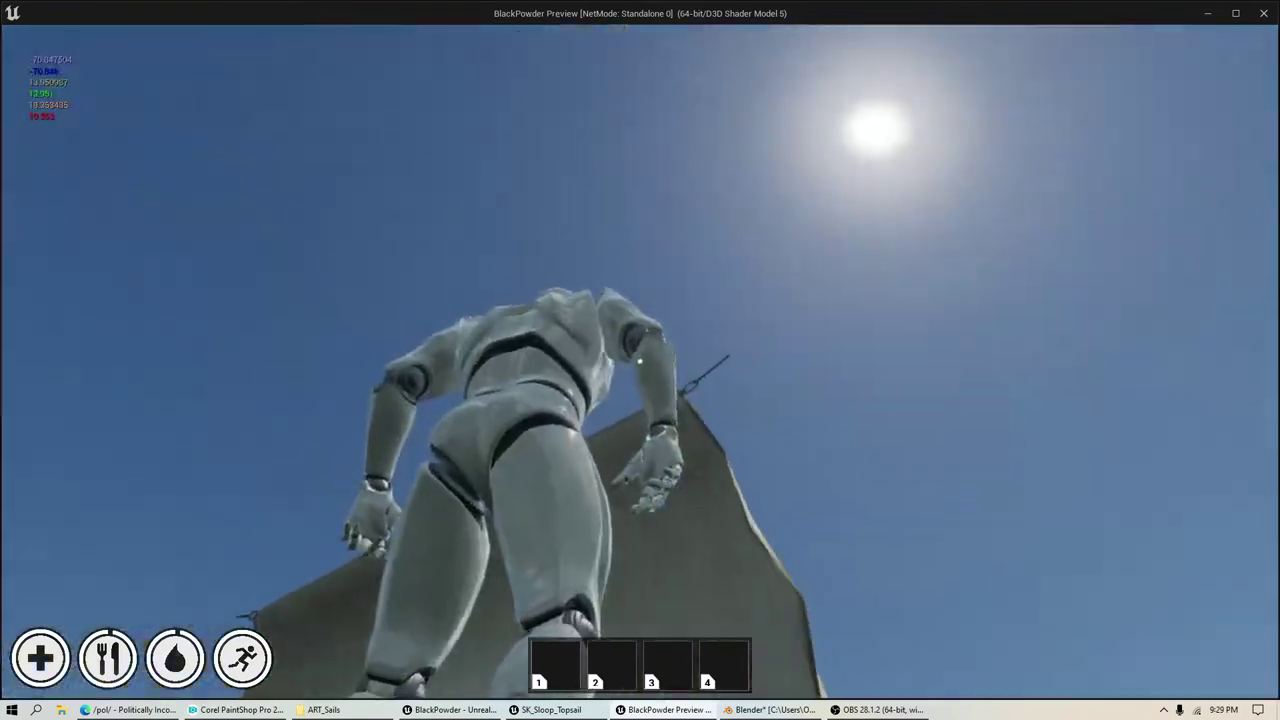
{"action": "key", "text": "a"}
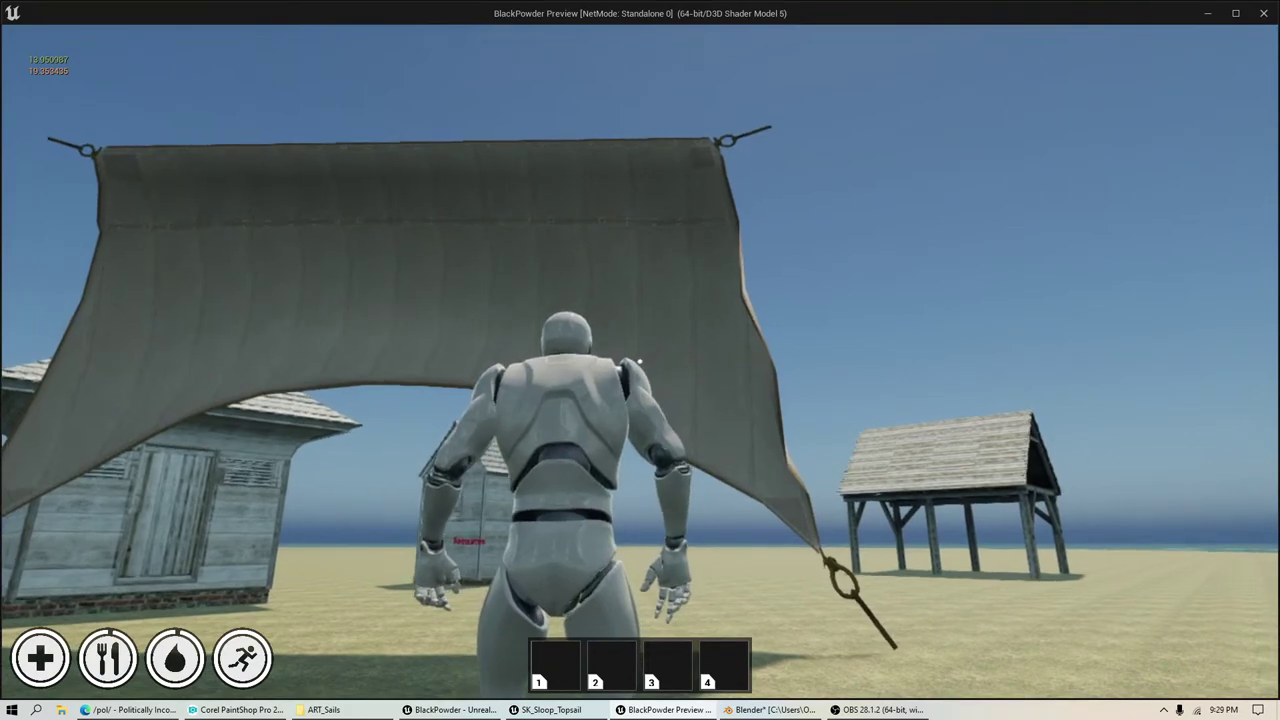
{"action": "key", "text": "w"}
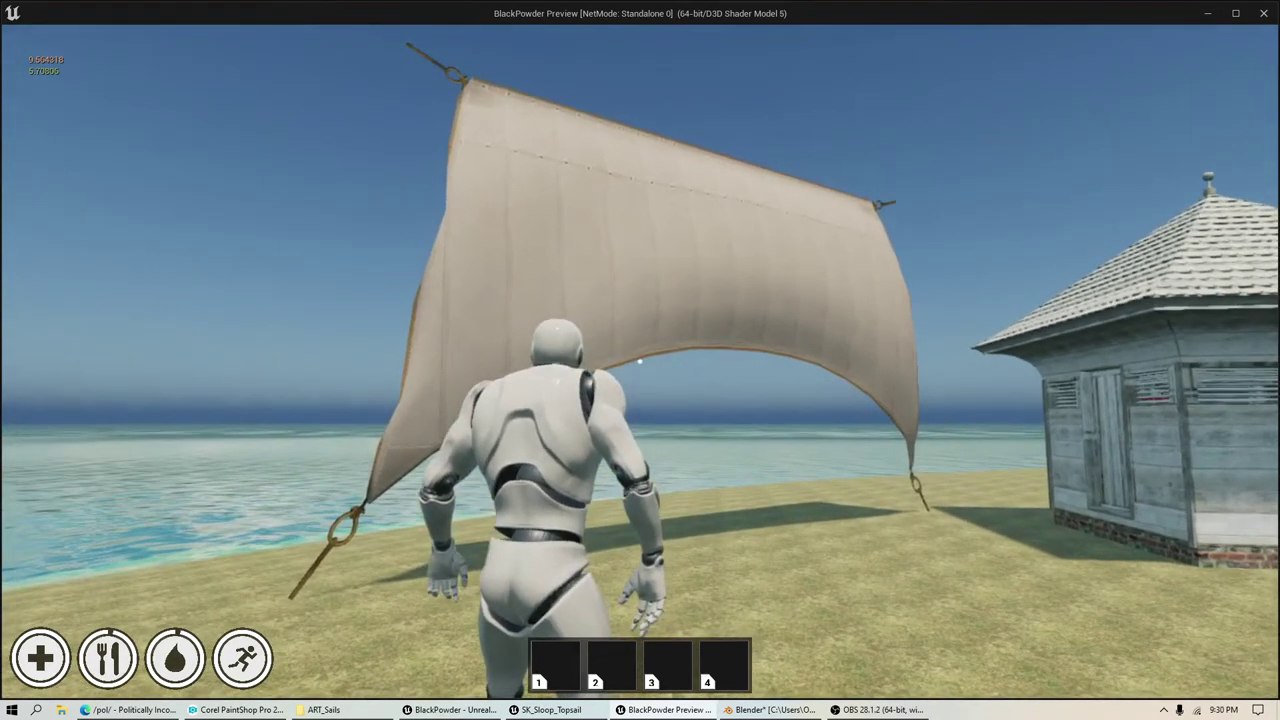
Step: Walk from the topsail to the pier to view the distant sloops' sails, and end the game preview
{"action": "key", "text": "w"}
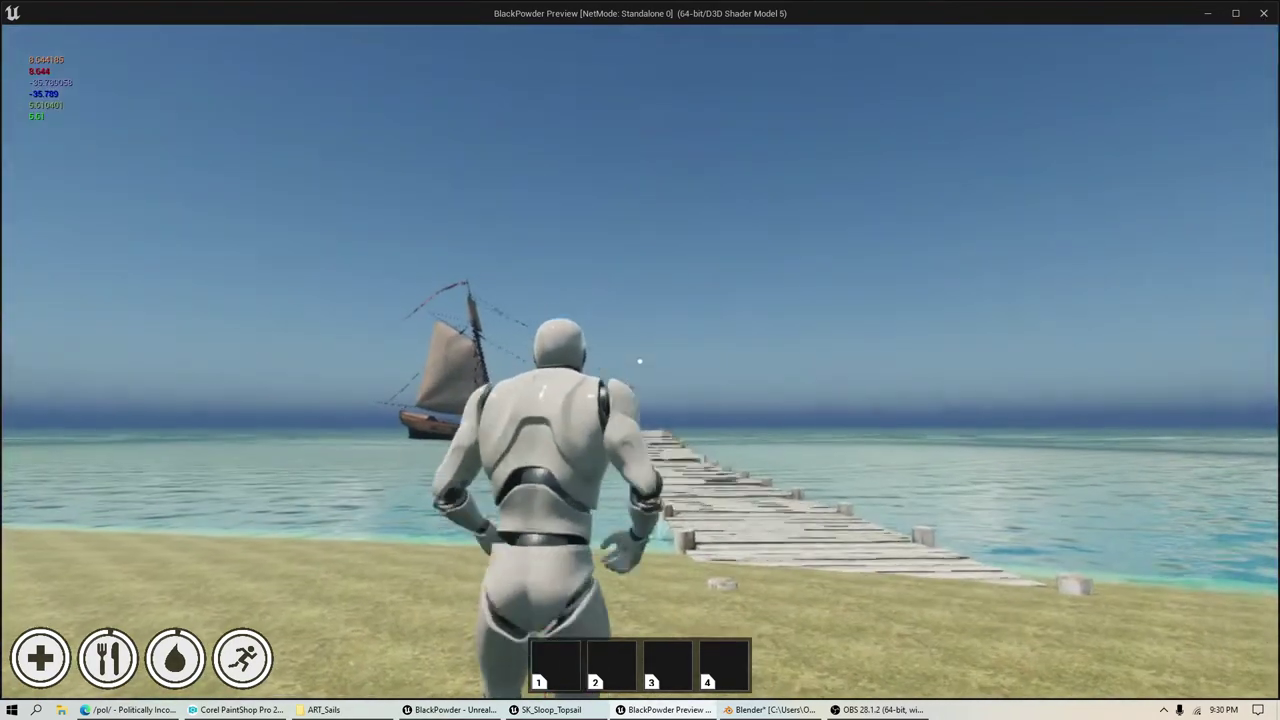
{"action": "key", "text": "w"}
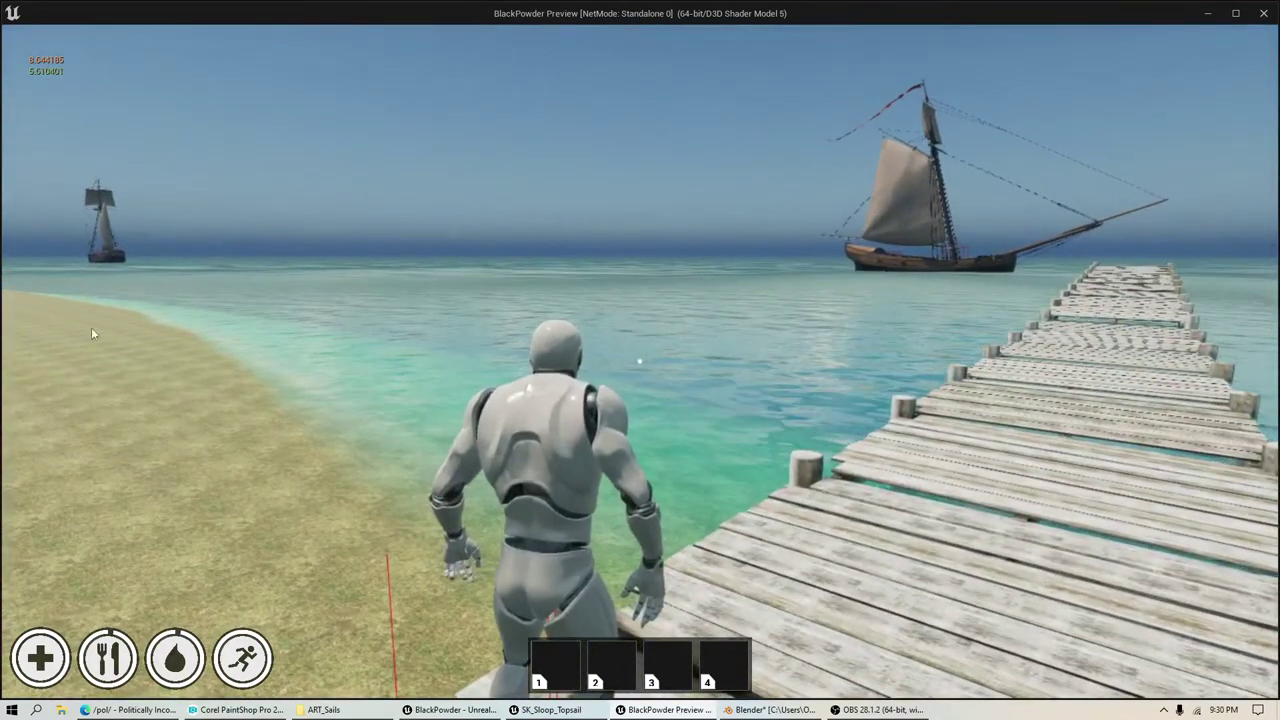
{"action": "key", "text": "Escape"}
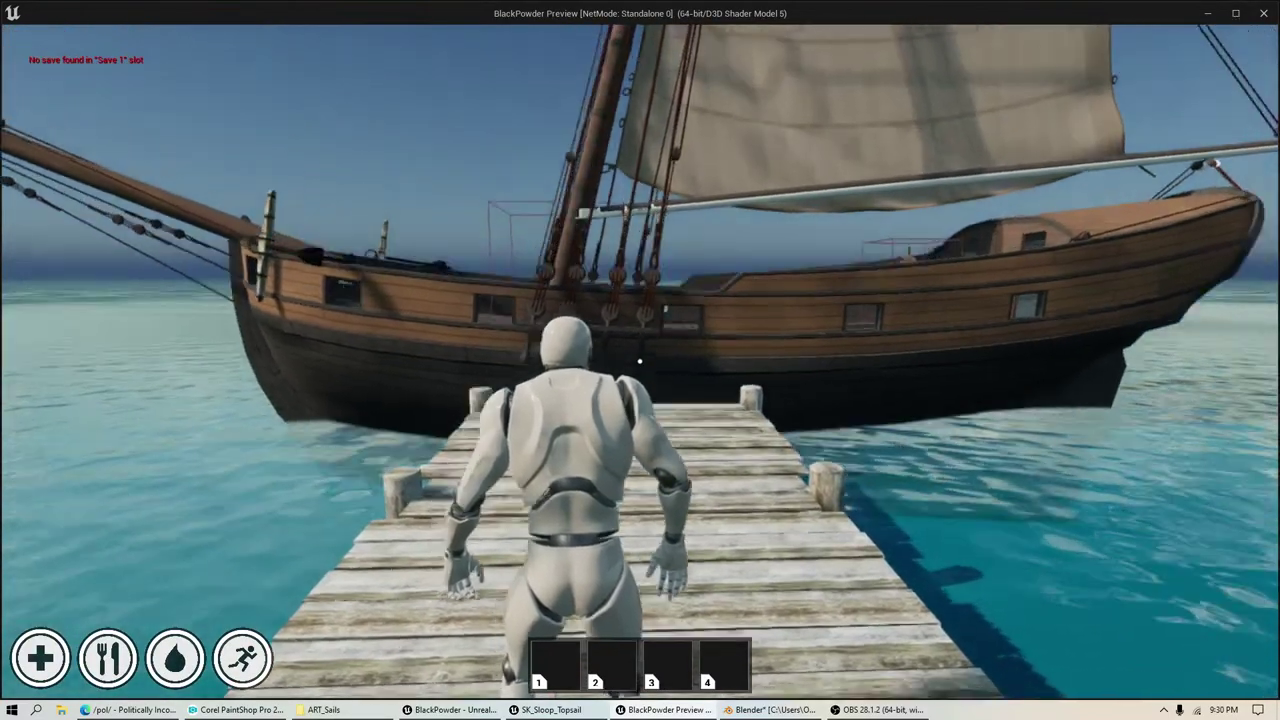
Step: Board the sloop from the end of the pier in a new game preview and cross its deck to the stern
{"action": "key", "text": "w"}
{"action": "key", "text": "w"}
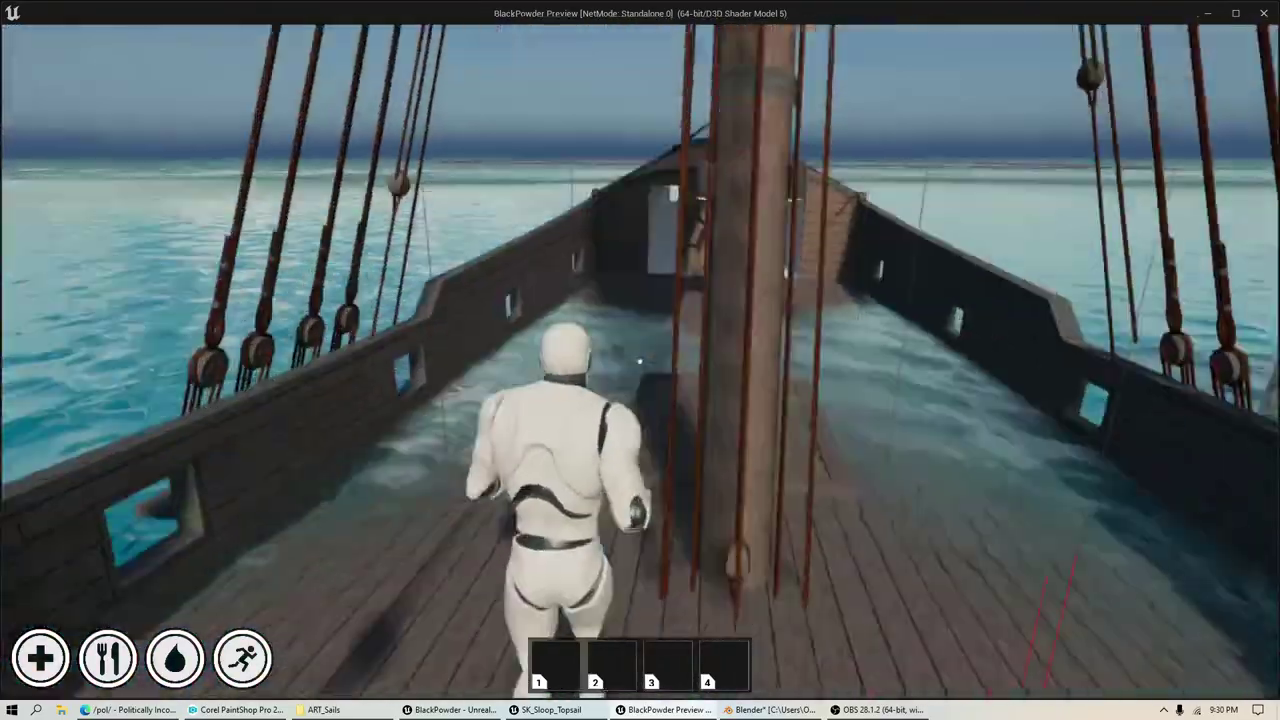
{"action": "mouse_move", "coordinate": [640, 361]}
{"action": "key", "text": "w"}
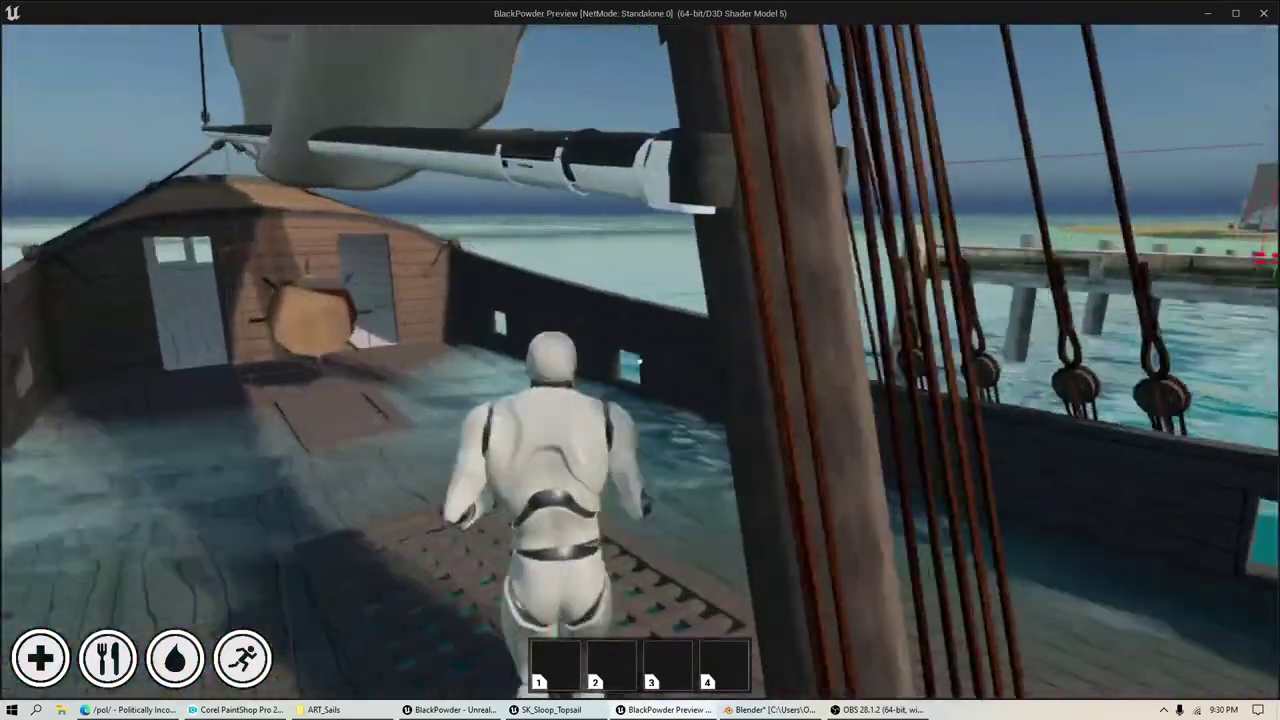
{"action": "key", "text": "w"}
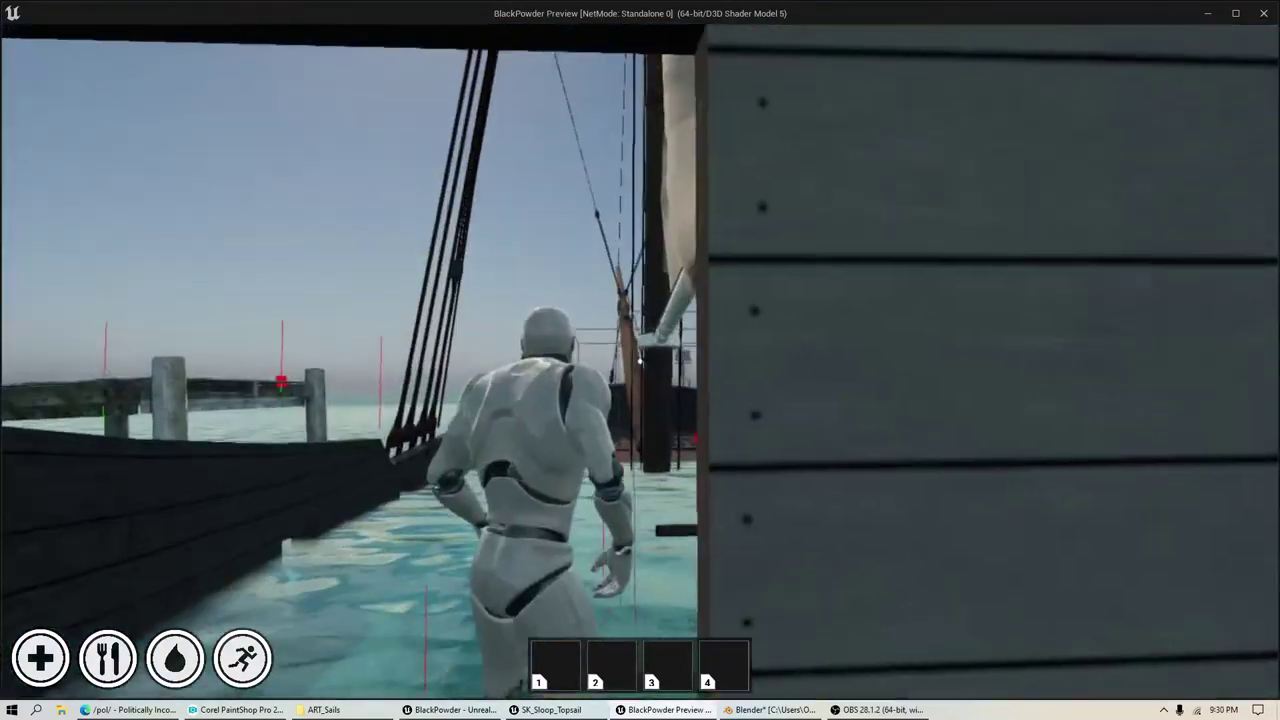
Step: Walk around the sloop's stern deck to examine the mainsail's cloth along the boom and from below
{"action": "key", "text": "w"}
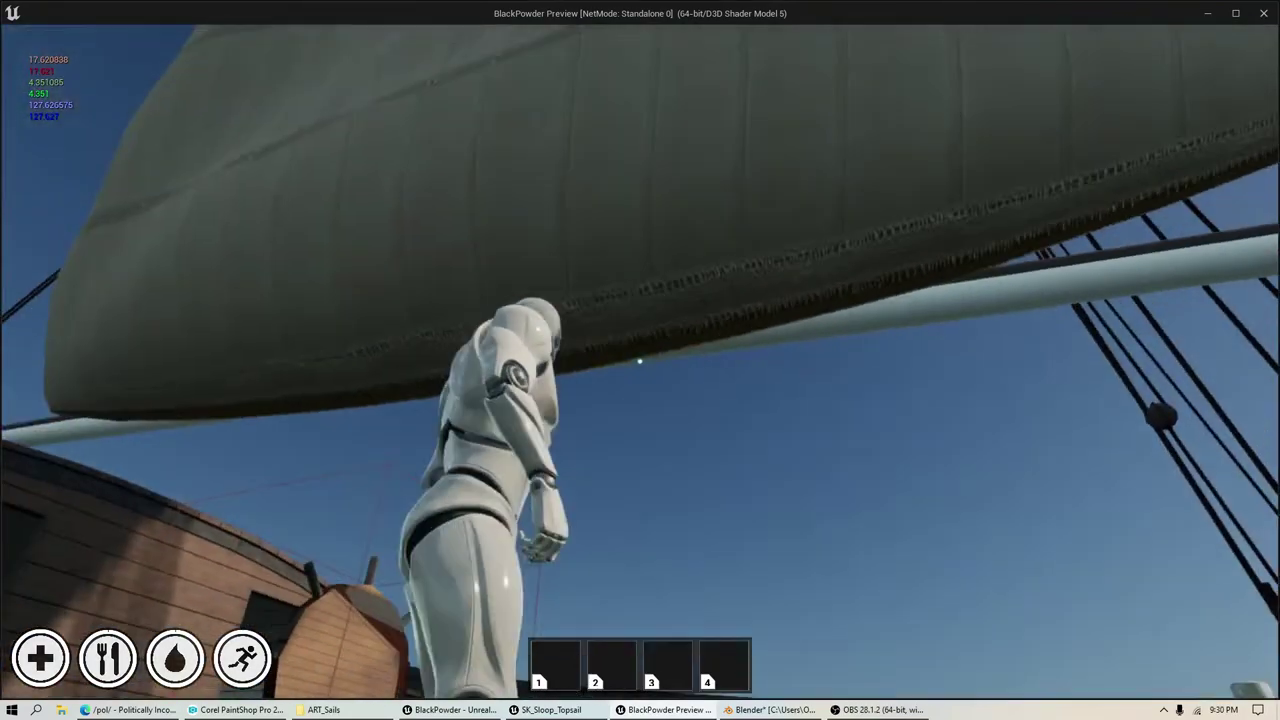
{"action": "key", "text": "w"}
{"action": "key", "text": "w"}
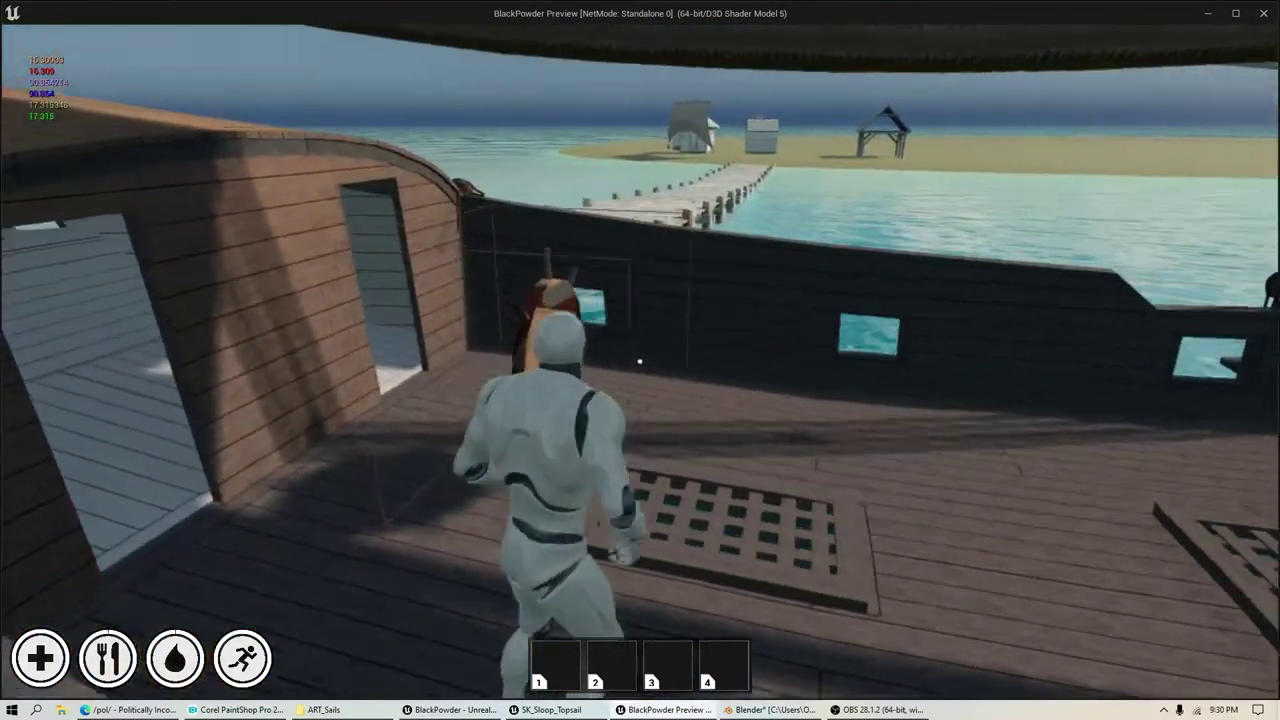
{"action": "key", "text": "w"}
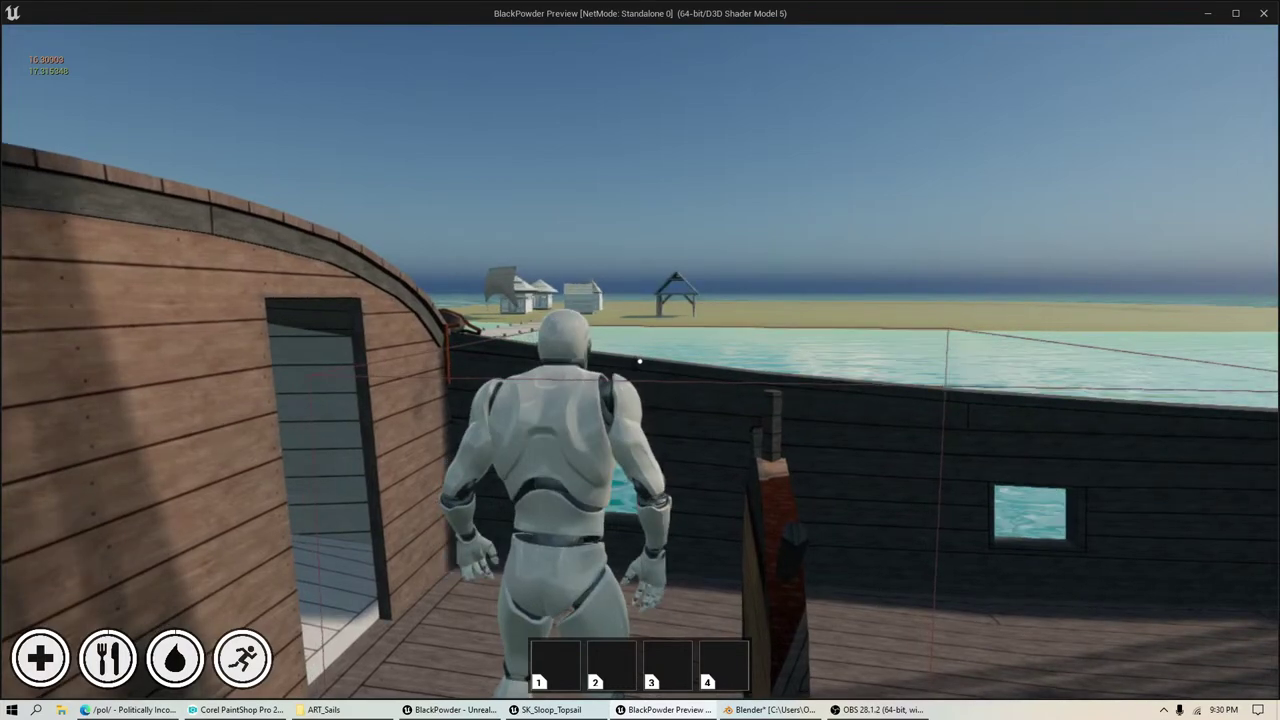
{"action": "key", "text": "w"}
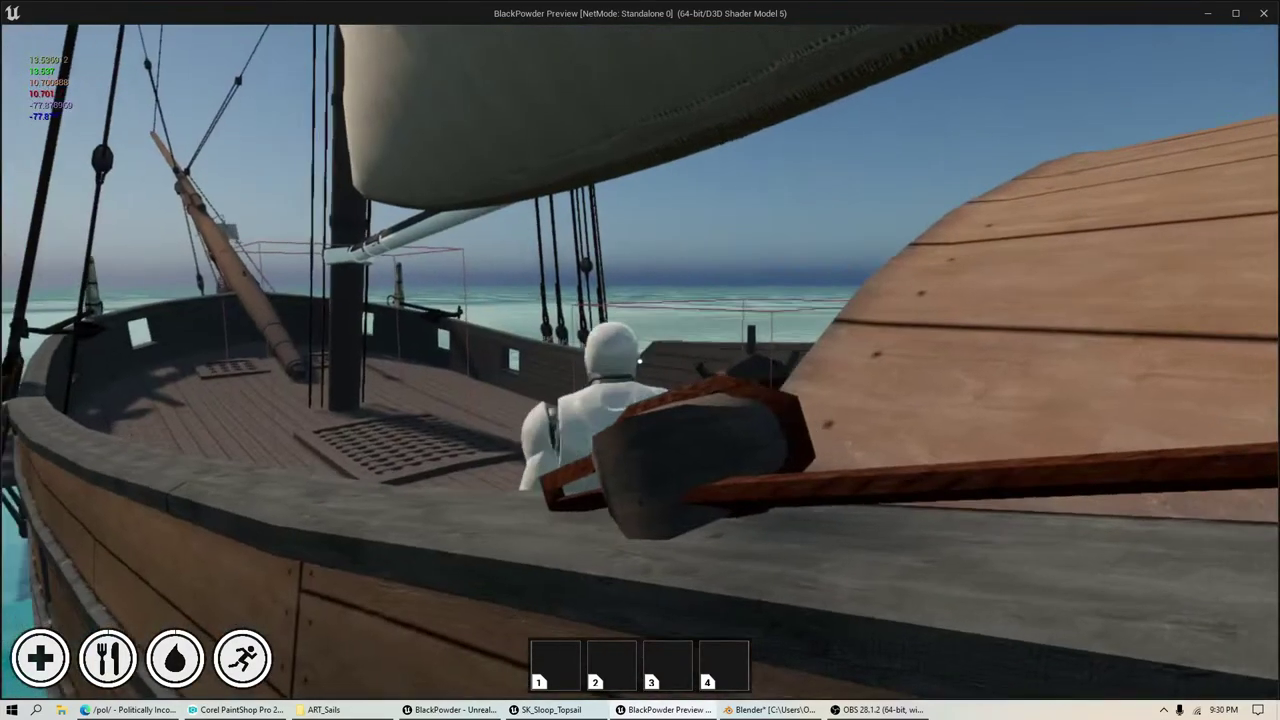
{"action": "key", "text": "w"}
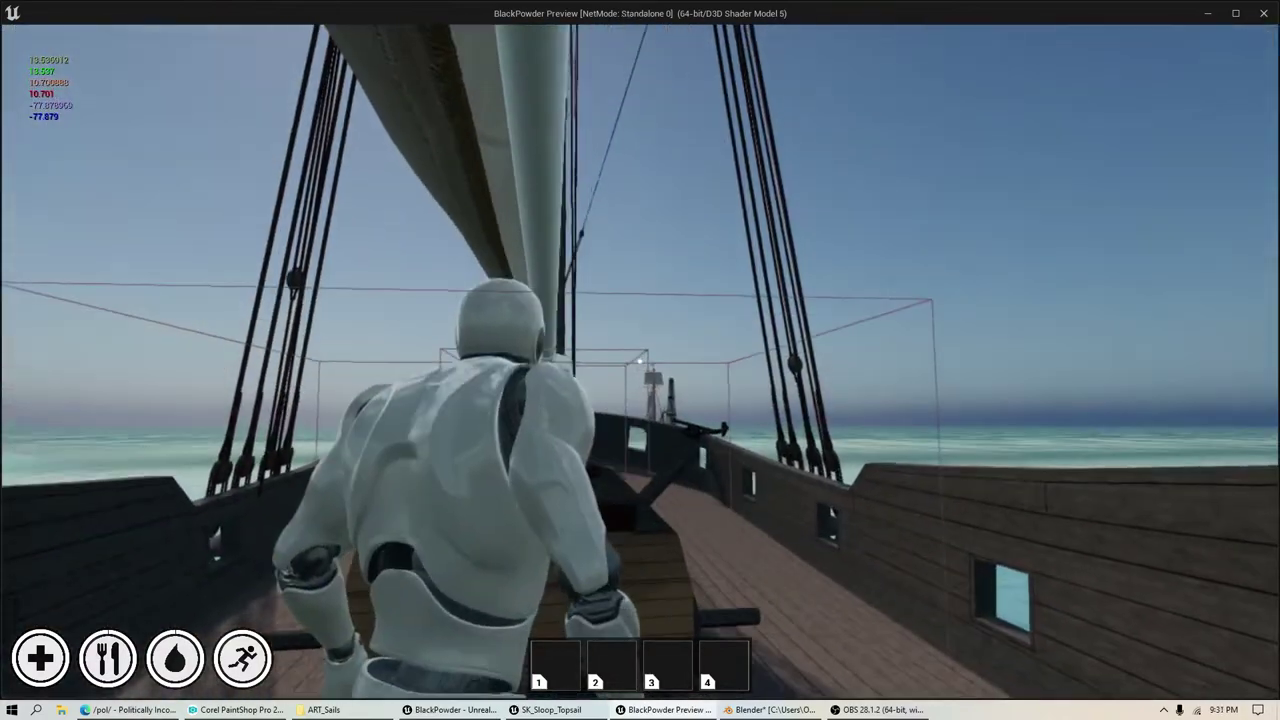
{"action": "key", "text": "a"}
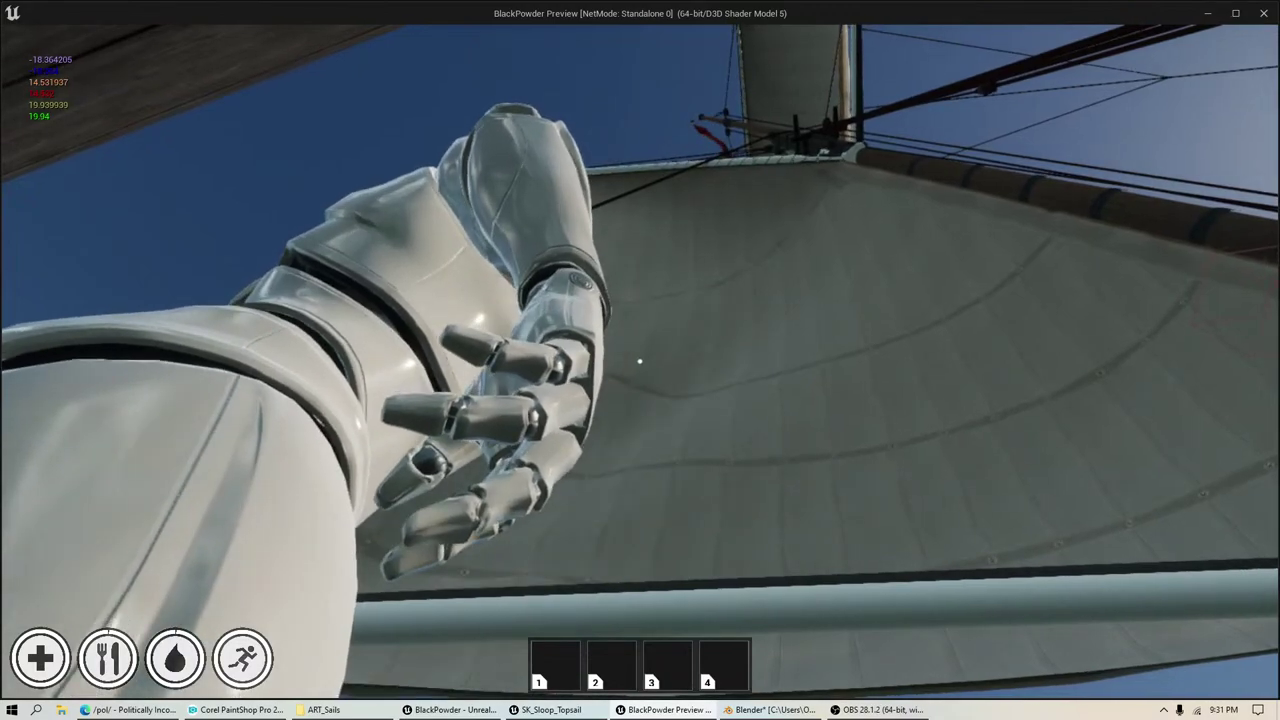
{"action": "key", "text": "w"}
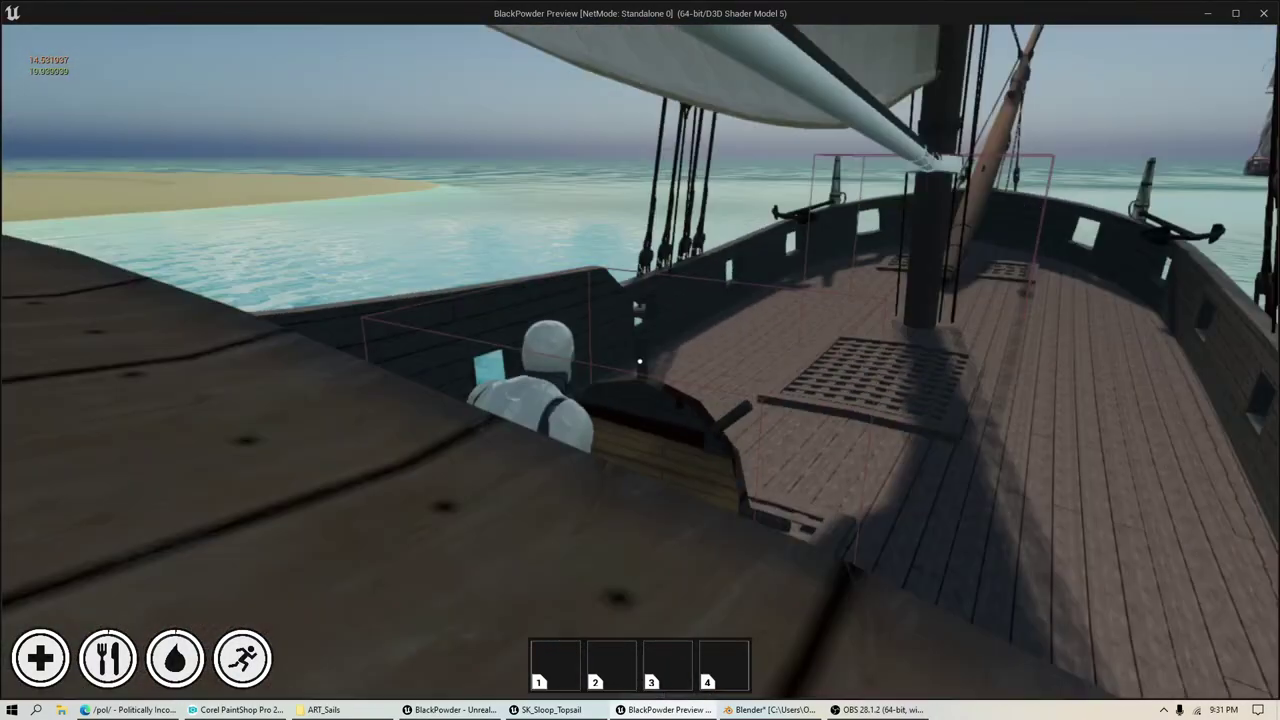
{"action": "key", "text": "w"}
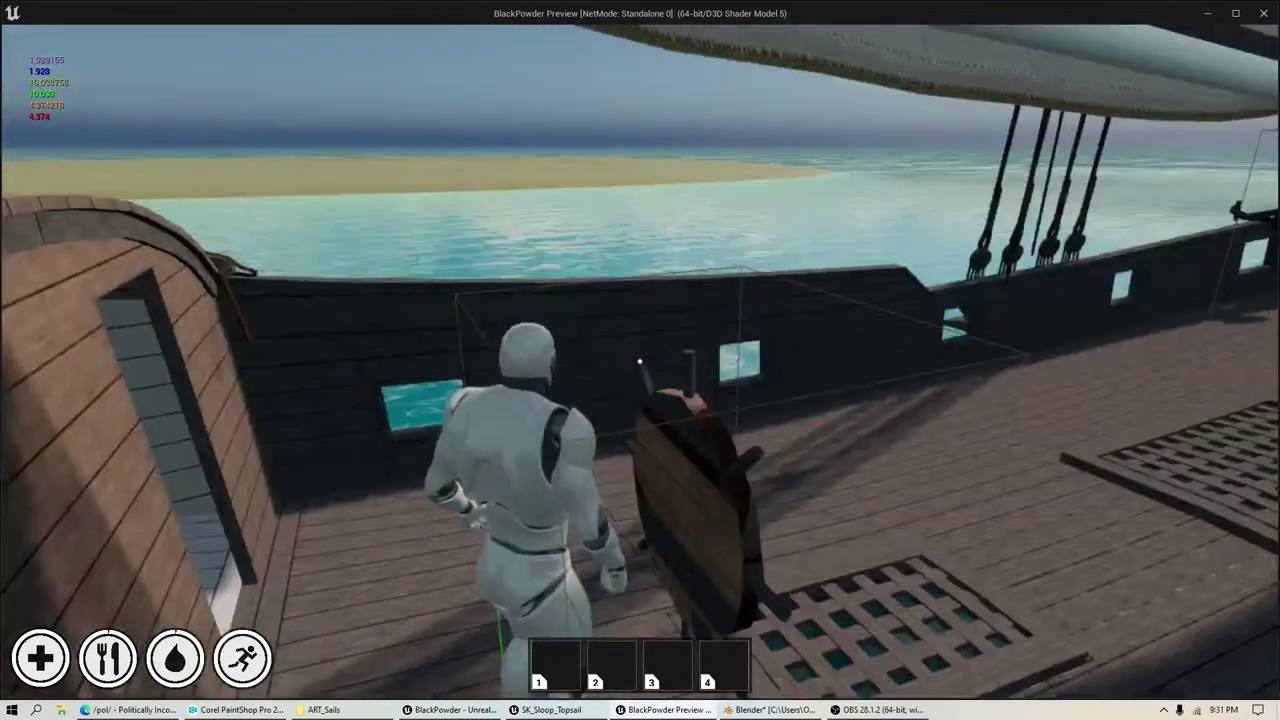
Step: Walk forward from the helm to the sloop's bow and turn back towards the mast for a view of the mainsail
{"action": "key", "text": "w"}
{"action": "key", "text": "w"}
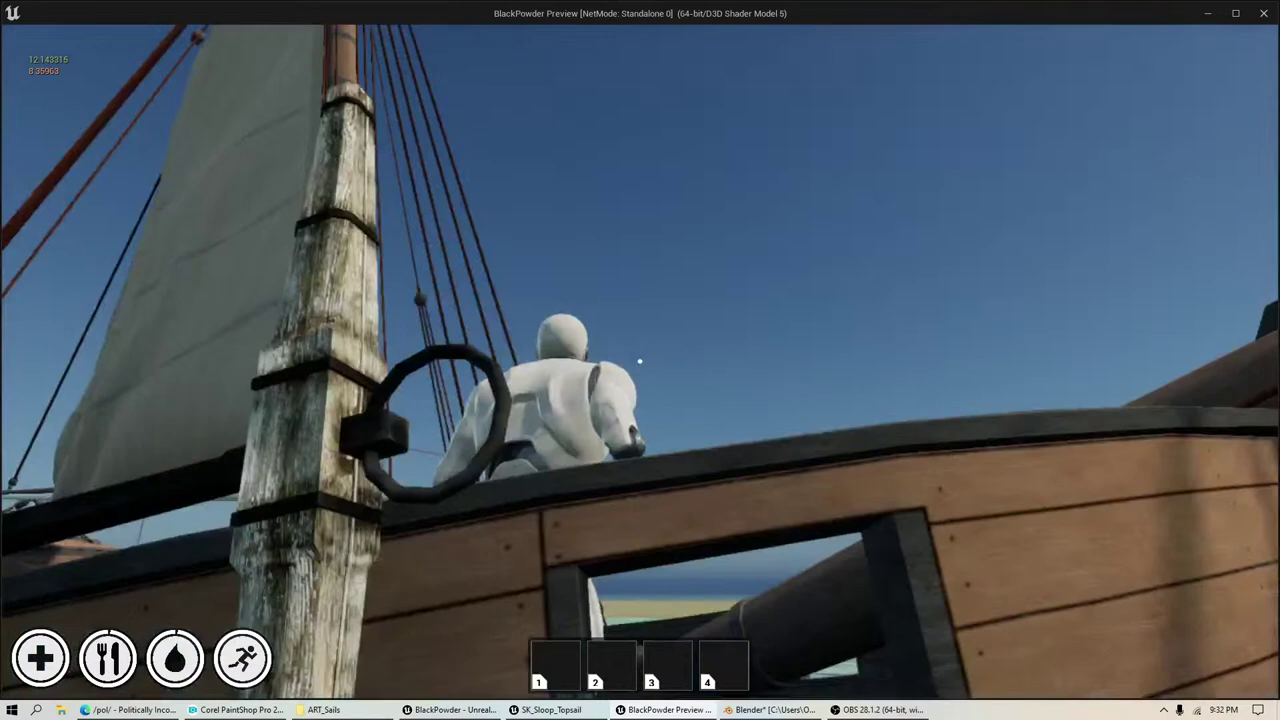
{"action": "key", "text": "w"}
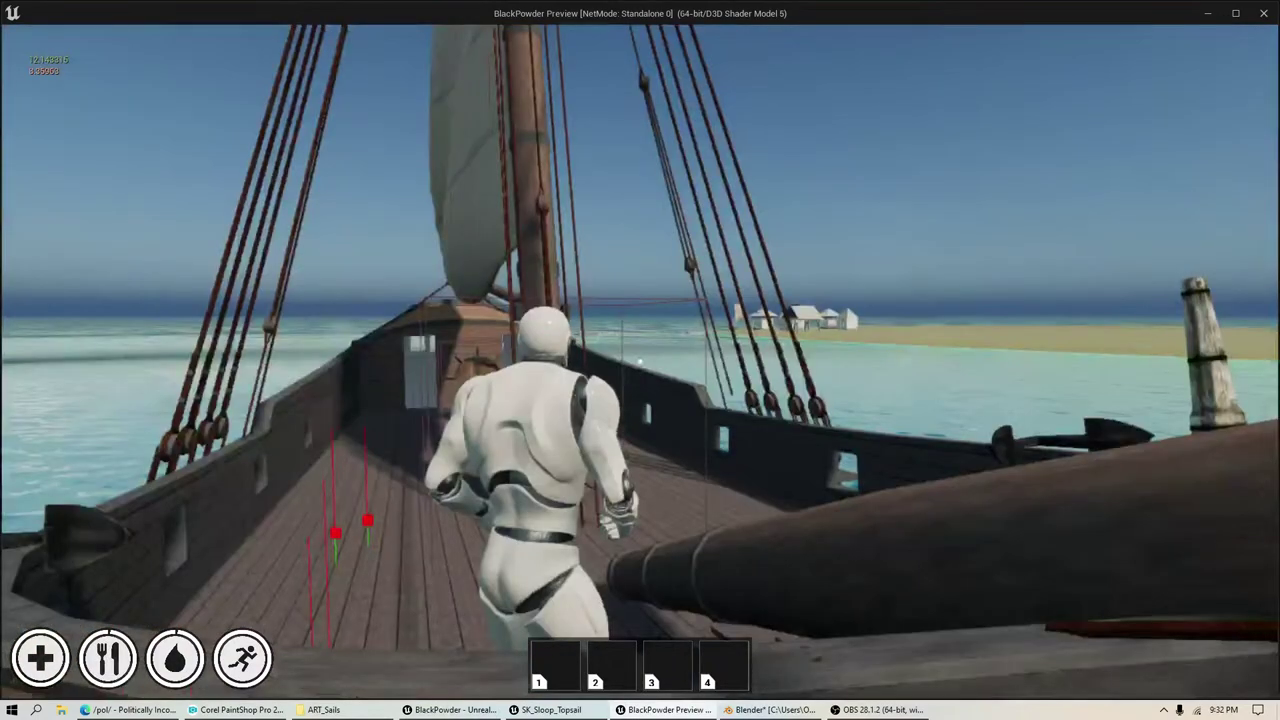
{"action": "key", "text": "w"}
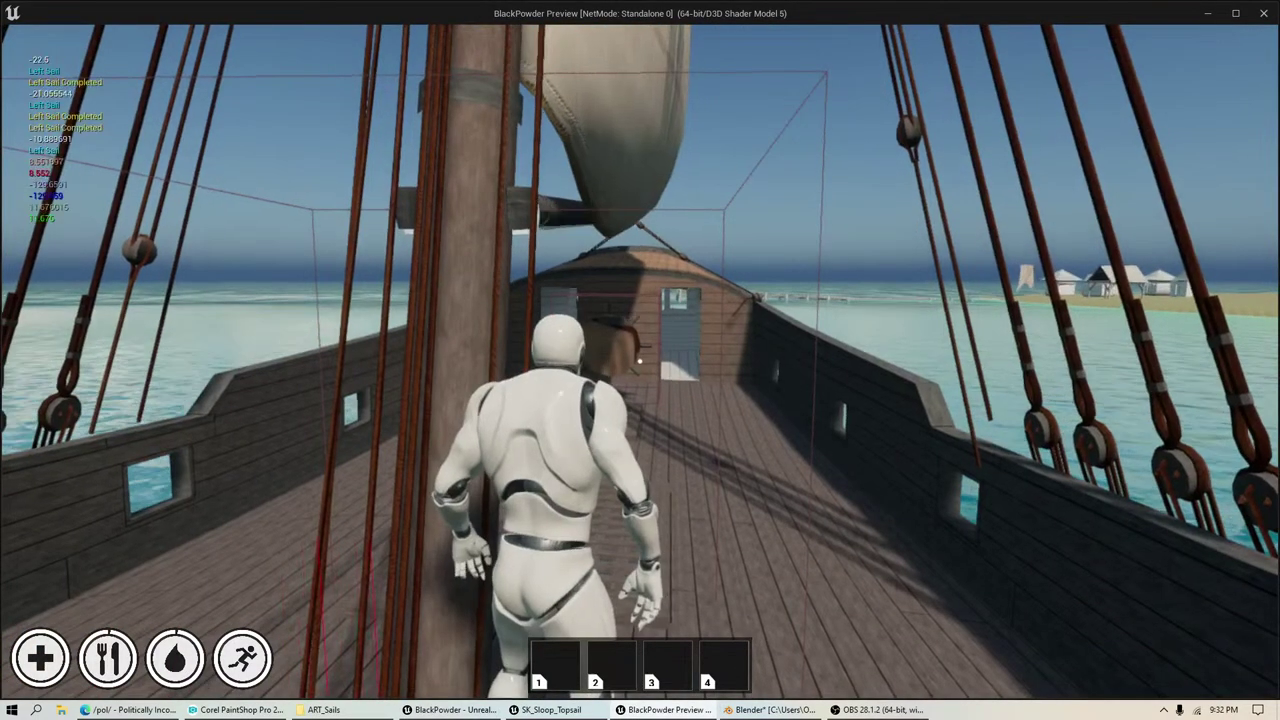
Step: Swing the mainsail's boom from side to side beside the mast to examine how the cloth and the topsail respond
{"action": "key", "text": "q"}
{"action": "key", "text": "w"}
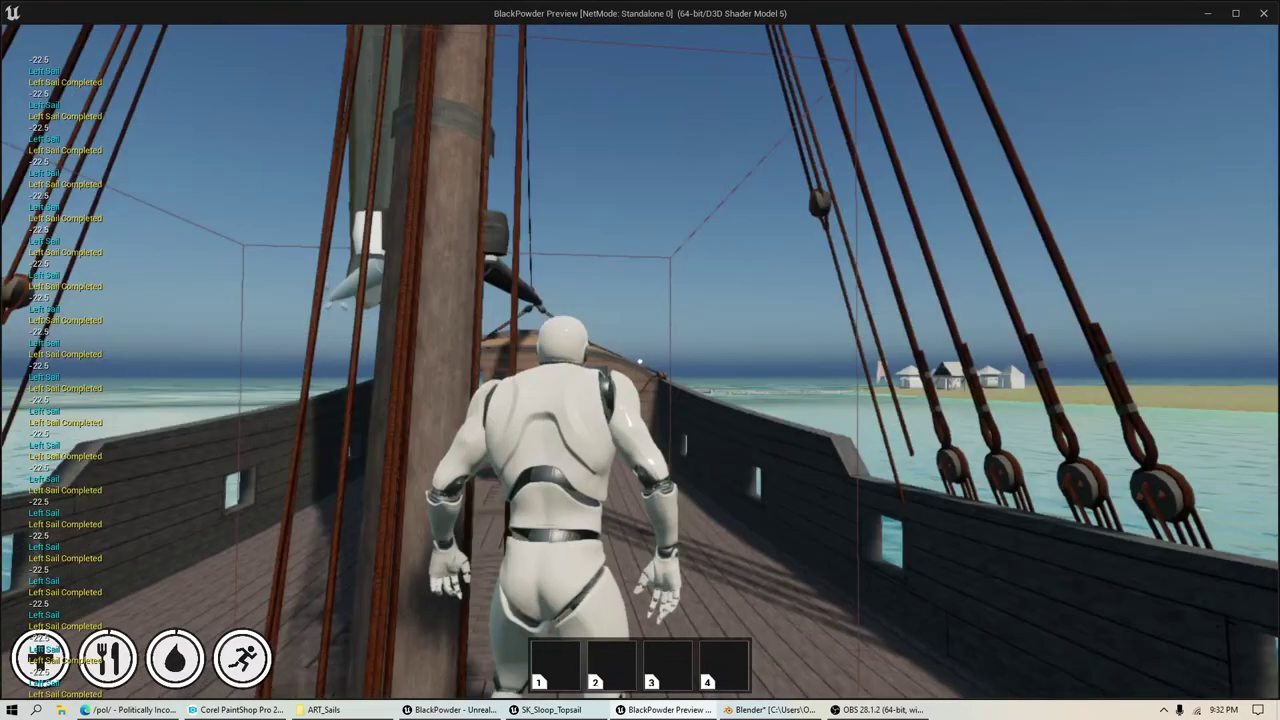
{"action": "key", "text": "e"}
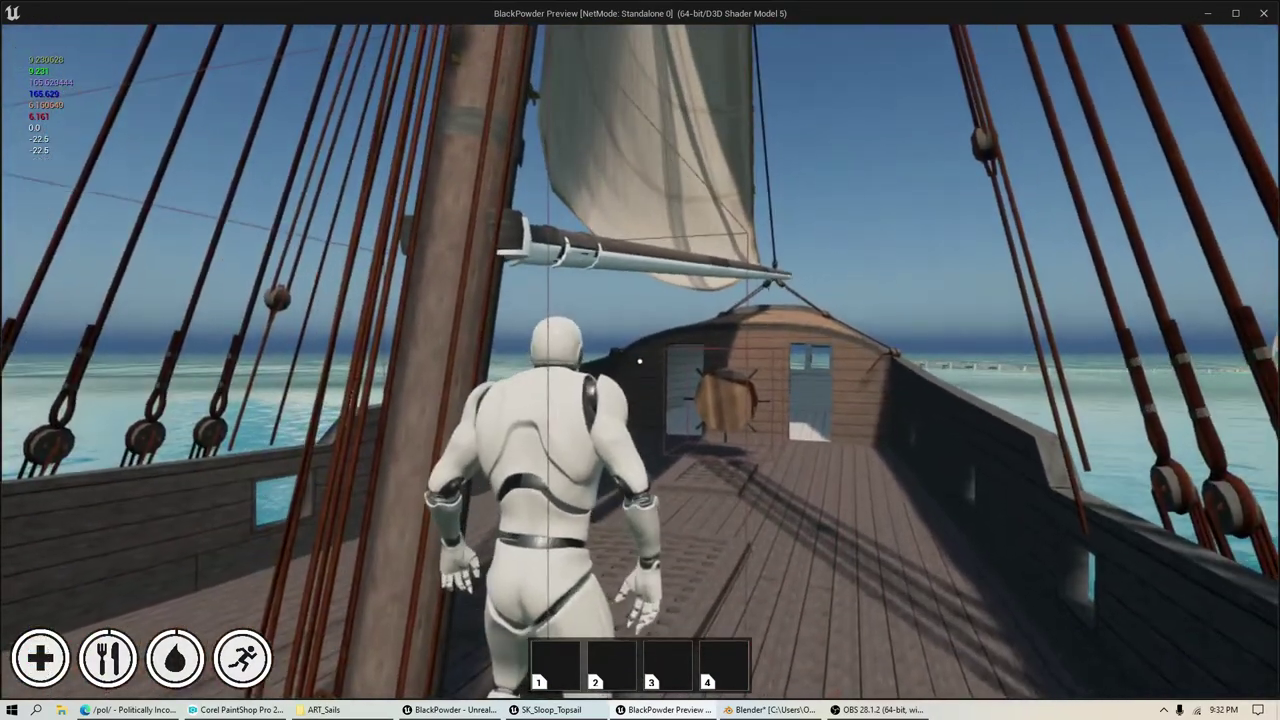
{"action": "key", "text": "a"}
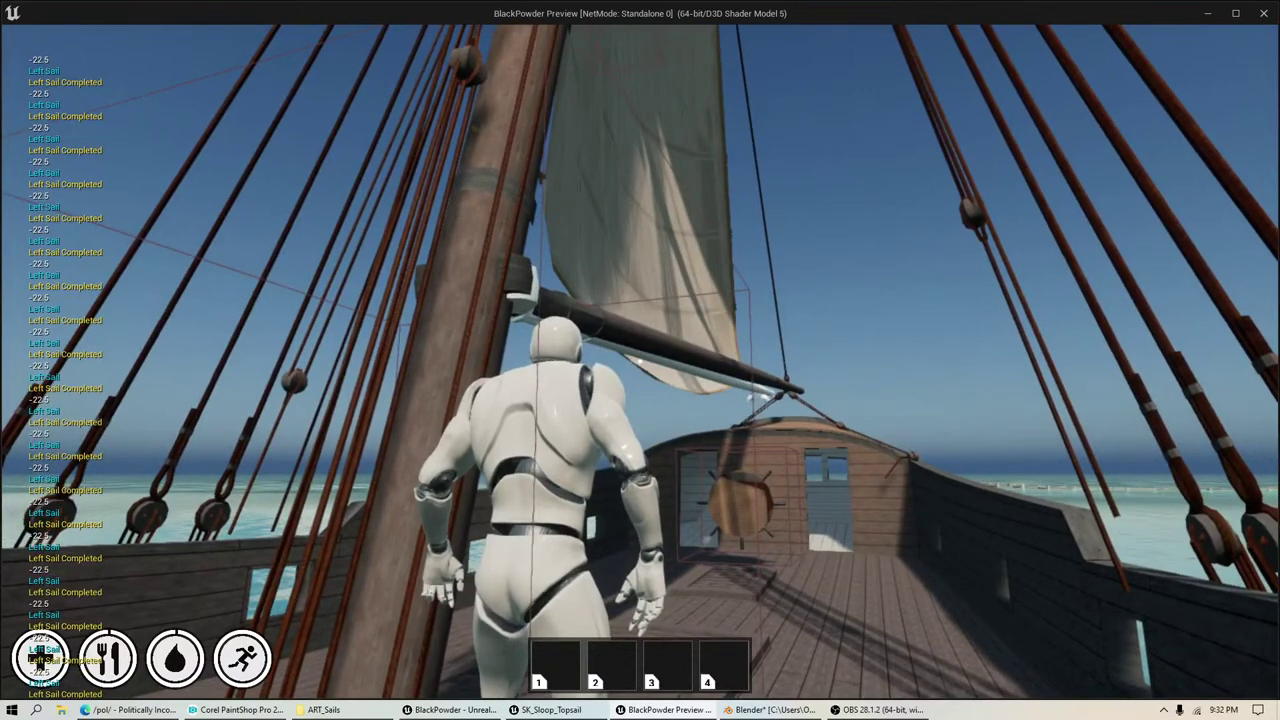
{"action": "key", "text": "e"}
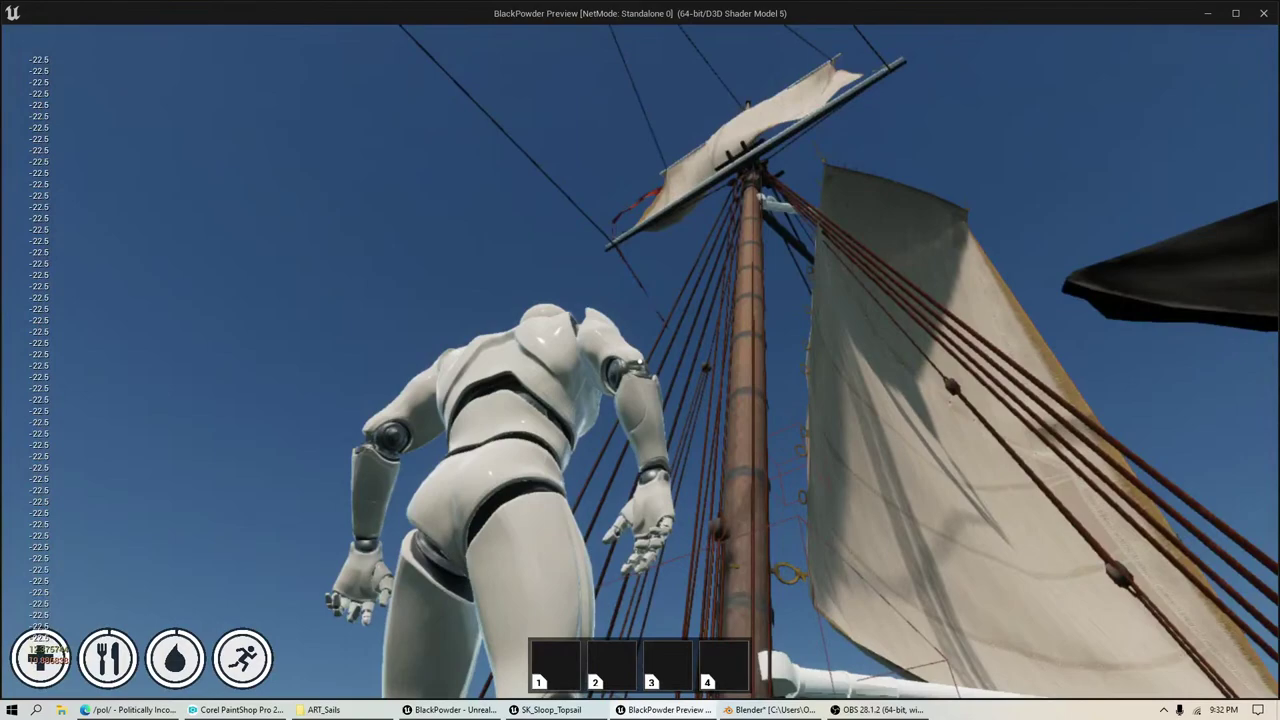
Step: Walk the deck between helm and bow to view the sails from both sides, and end the game preview
{"action": "key", "text": "w"}
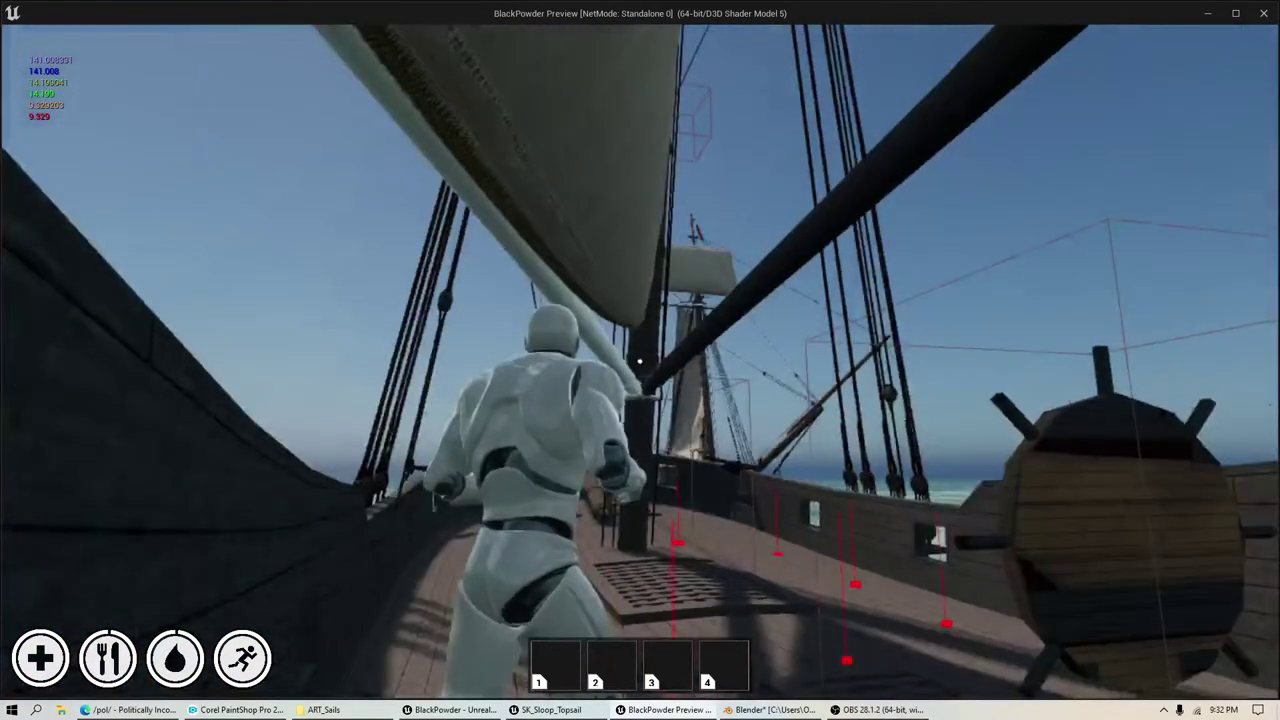
{"action": "key", "text": "w"}
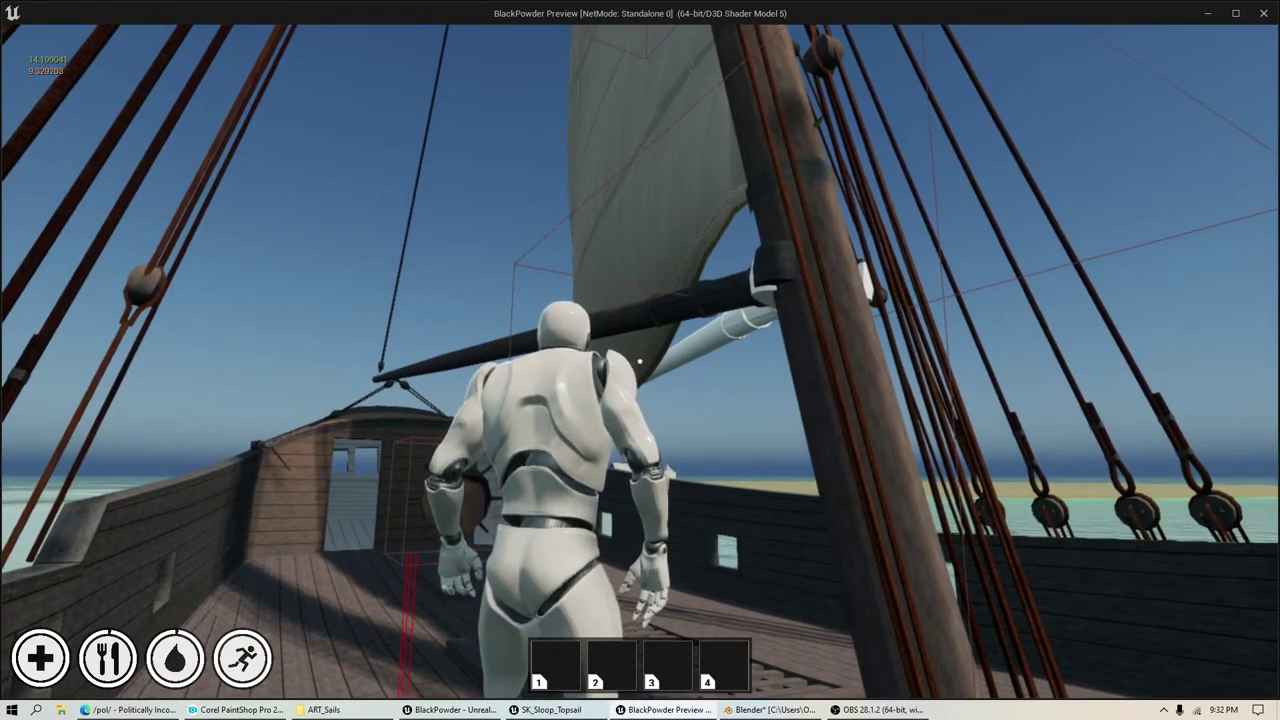
{"action": "key", "text": "w"}
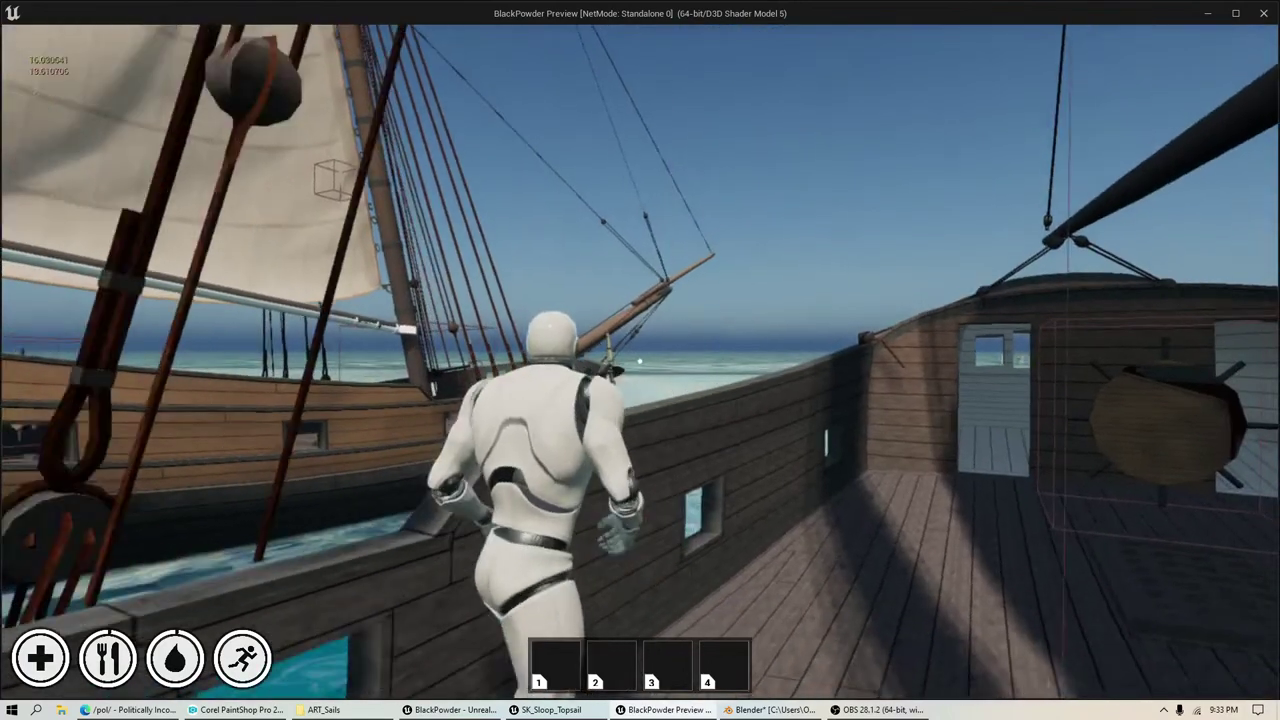
{"action": "key", "text": "s"}
{"action": "key", "text": "s"}
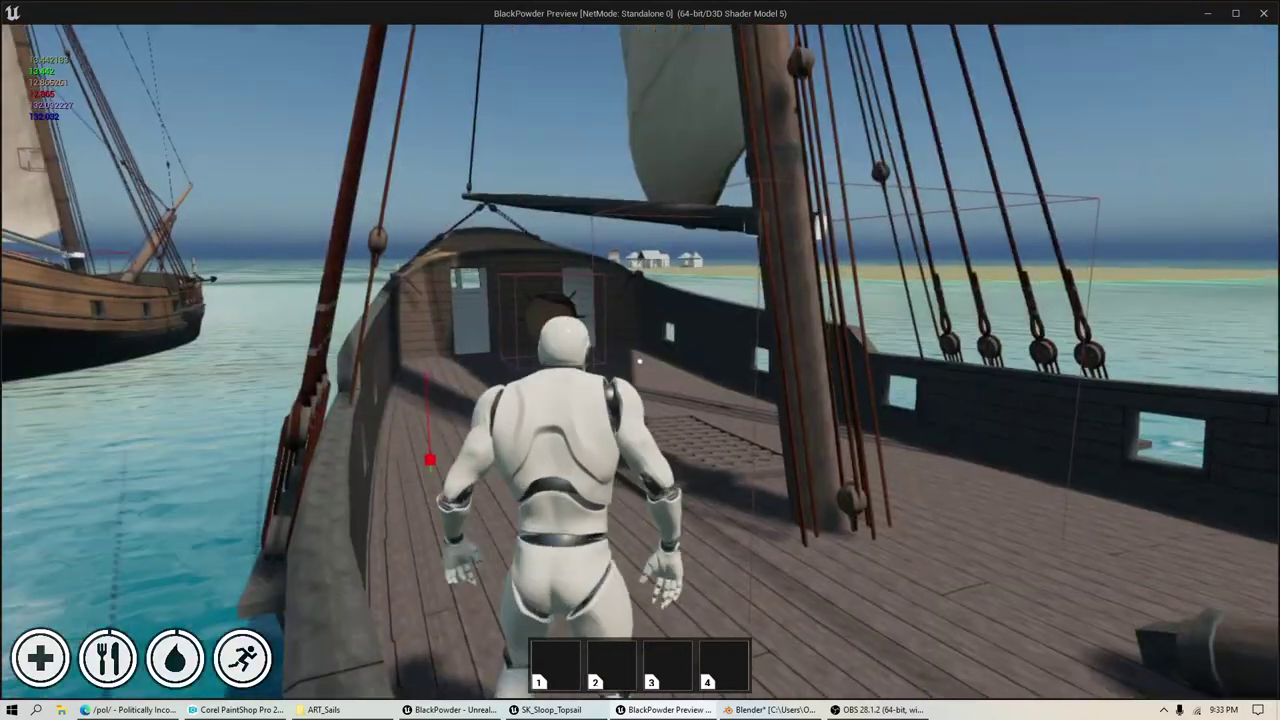
{"action": "key", "text": "Escape"}
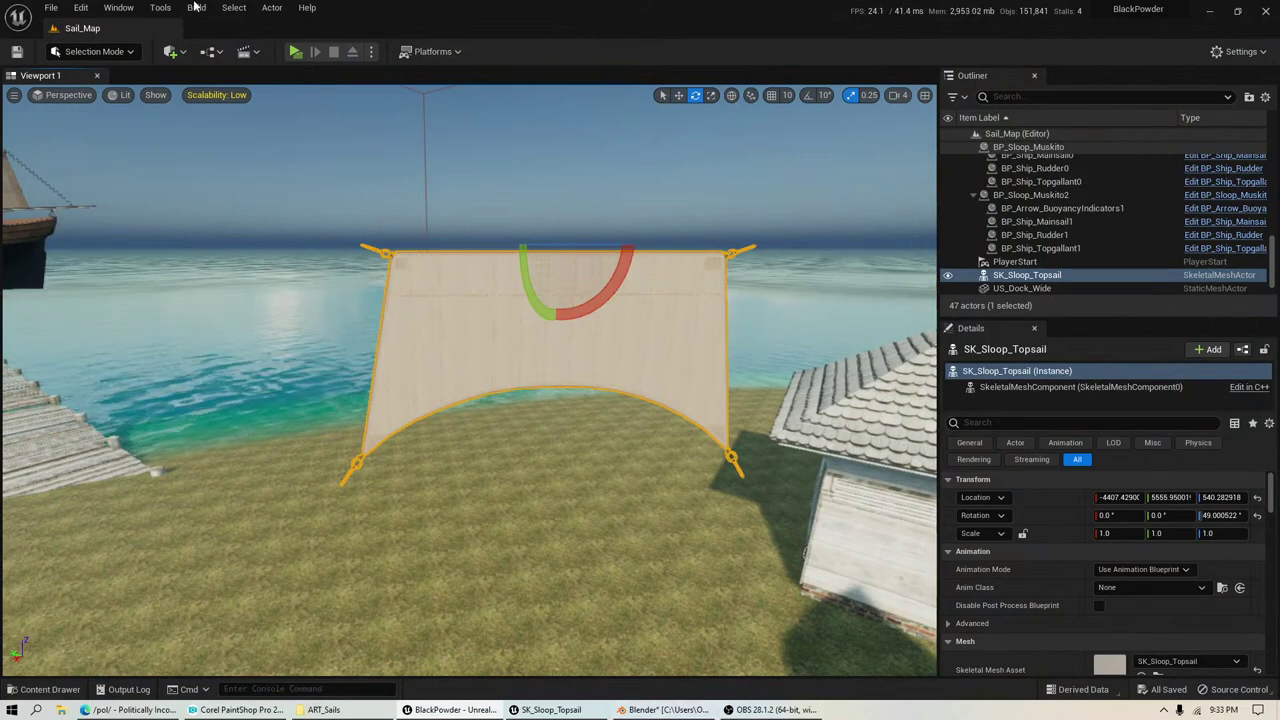
Step: Save the Unreal work and switch to the sail plan reference REF_0.bmp in PaintShop Pro
{"action": "left_click", "coordinate": [50, 7]}
{"action": "left_click", "coordinate": [125, 153]}
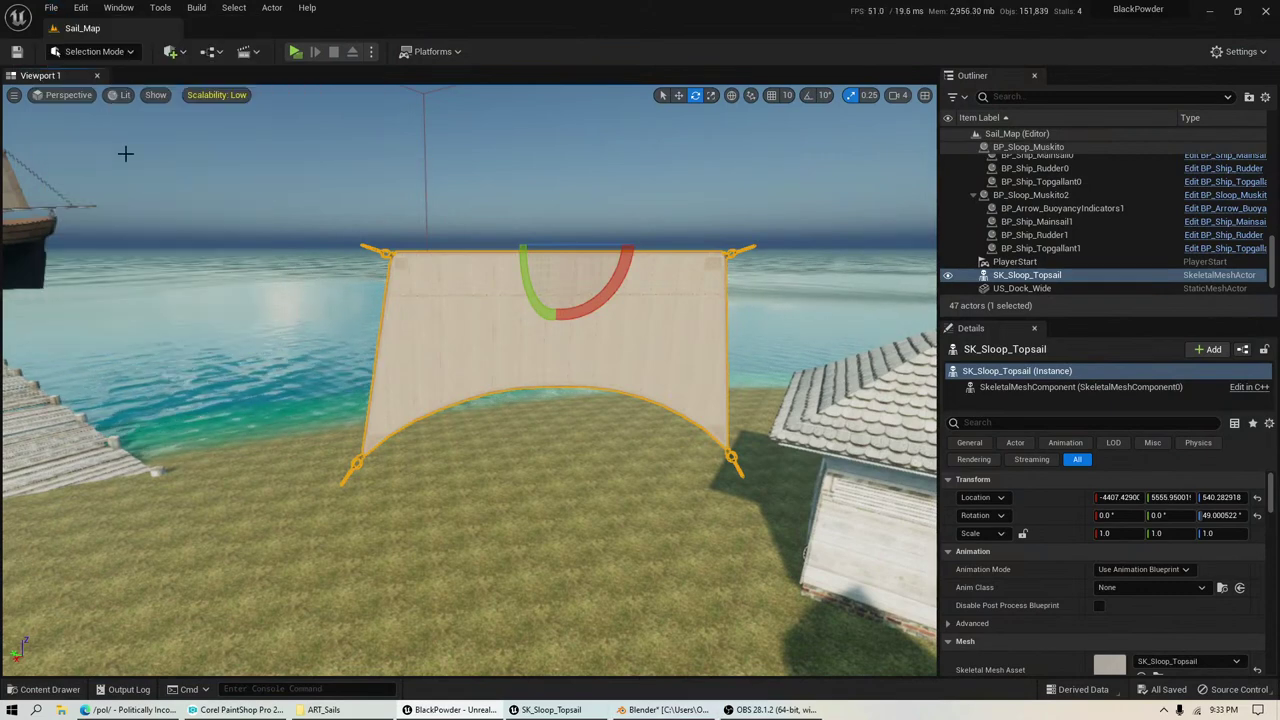
{"action": "left_click", "coordinate": [1210, 9]}
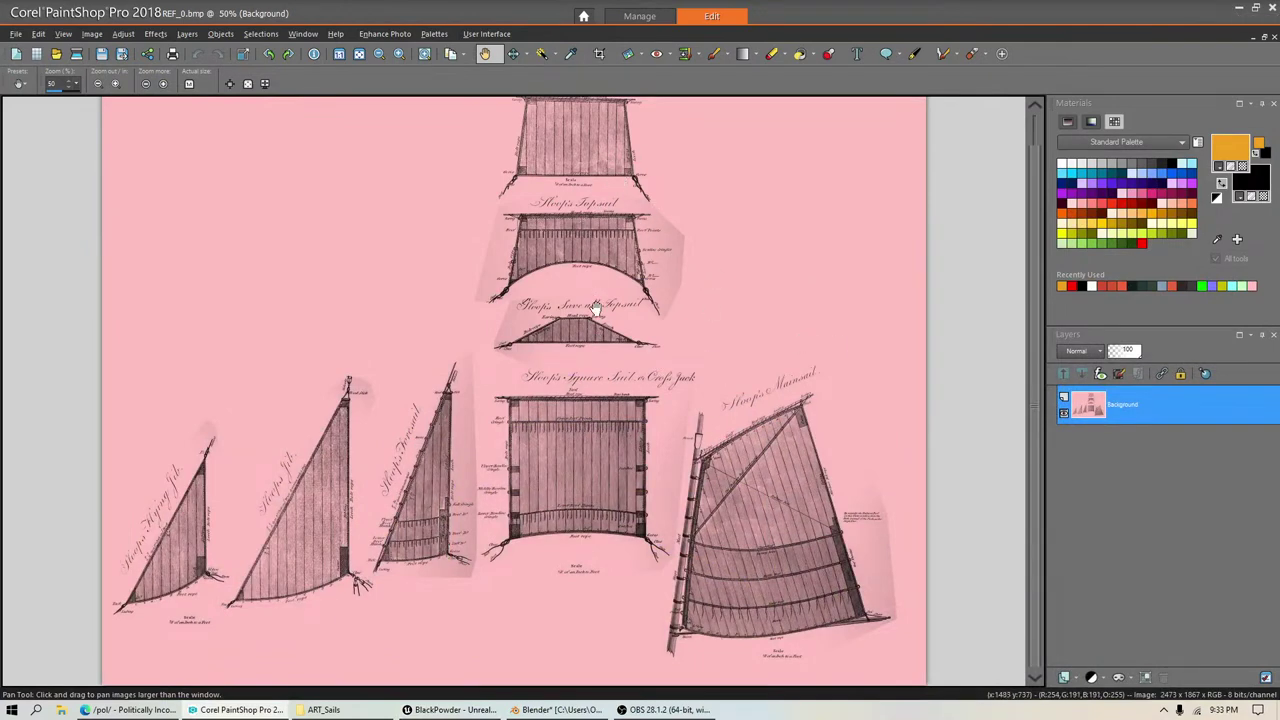
Step: Examine the Sloop's Foresail, Jib and Flying Jib drawings at 150% zoom, including their foot ropes, tacks and clues
{"action": "scroll", "coordinate": [428, 460], "scroll_direction": "up", "scroll_amount": 5}
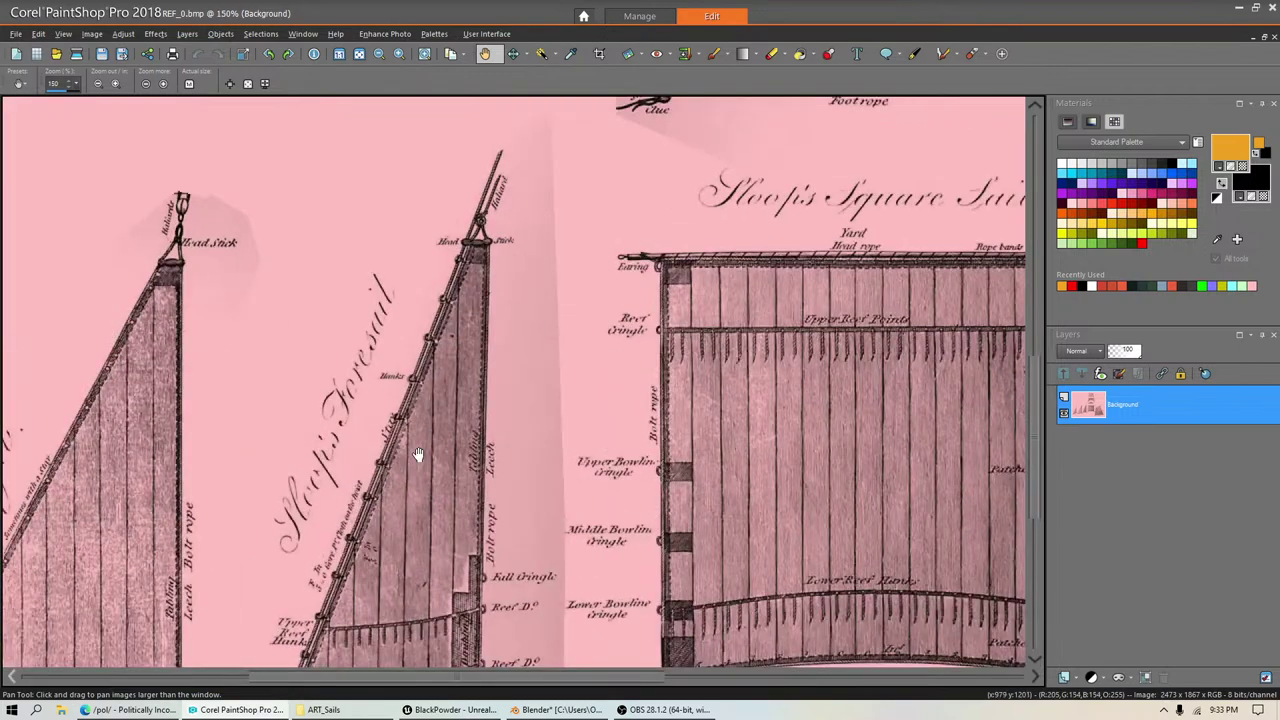
{"action": "left_click_drag", "start_coordinate": [451, 474], "coordinate": [463, 440]}
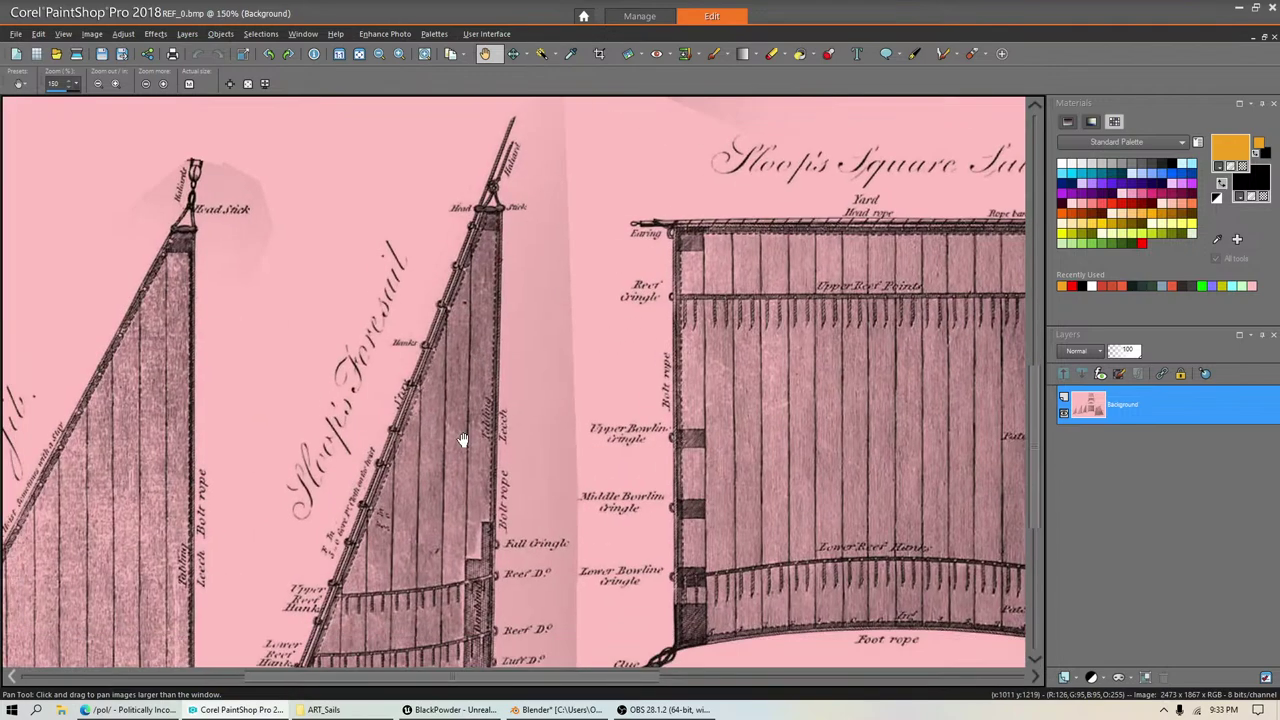
{"action": "left_click_drag", "start_coordinate": [409, 477], "coordinate": [441, 398]}
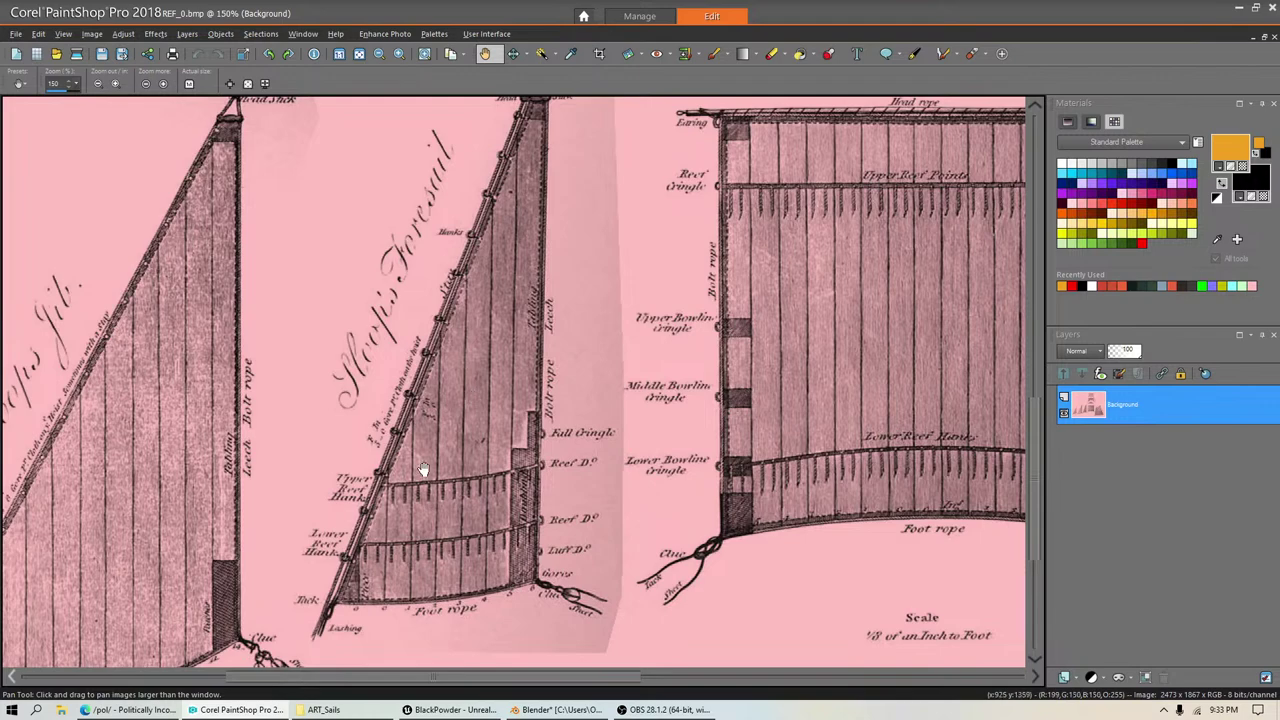
{"action": "left_click_drag", "start_coordinate": [423, 469], "coordinate": [720, 399]}
{"action": "left_click_drag", "start_coordinate": [701, 446], "coordinate": [697, 402]}
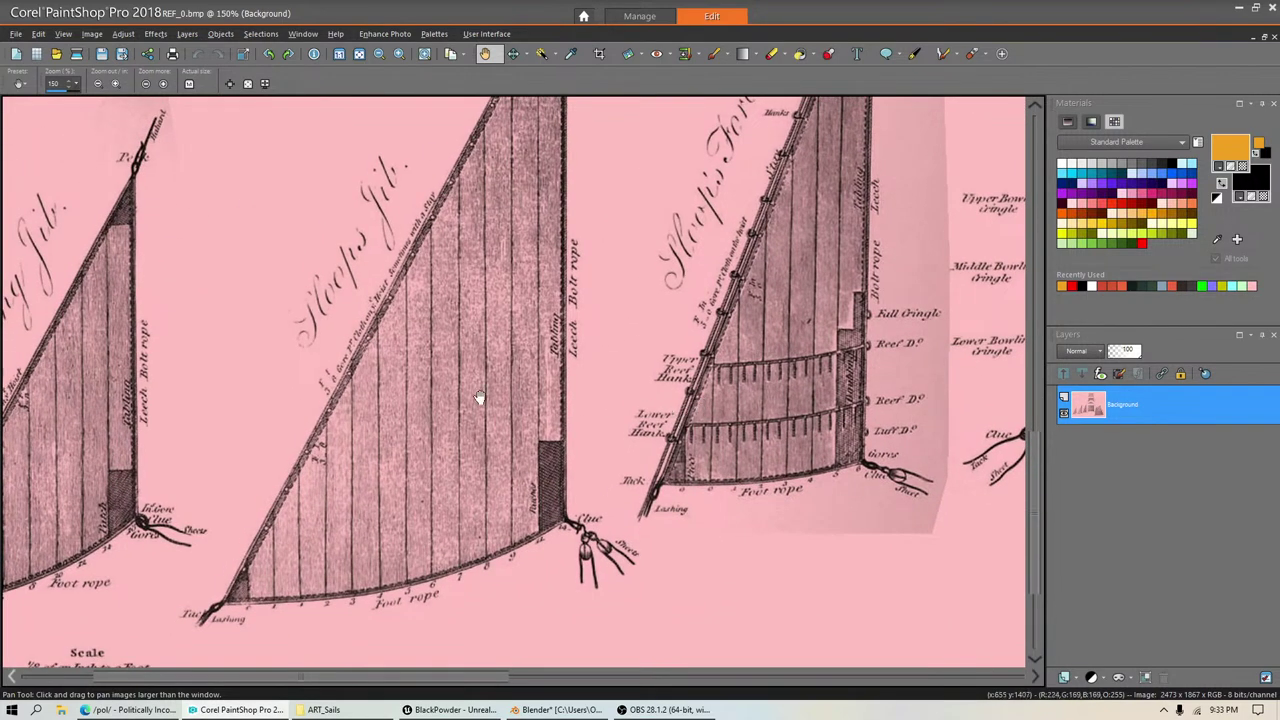
{"action": "left_click_drag", "start_coordinate": [479, 398], "coordinate": [568, 354]}
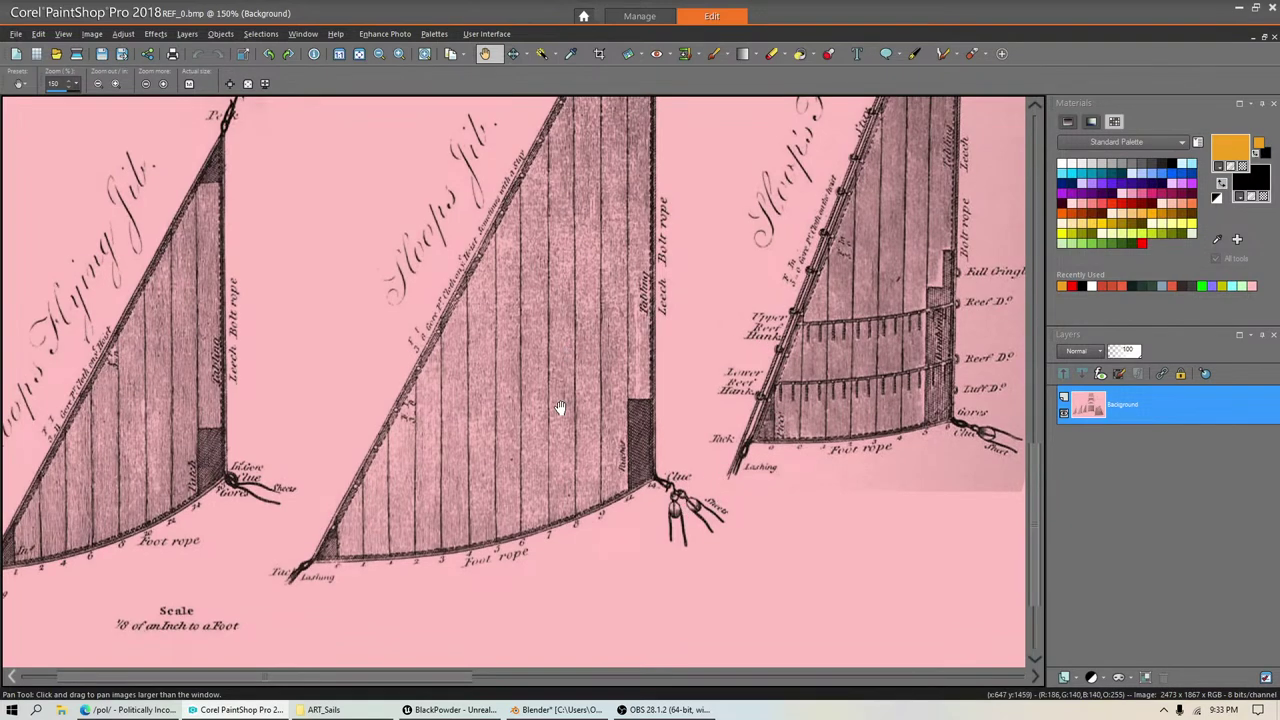
{"action": "left_click_drag", "start_coordinate": [472, 432], "coordinate": [634, 378]}
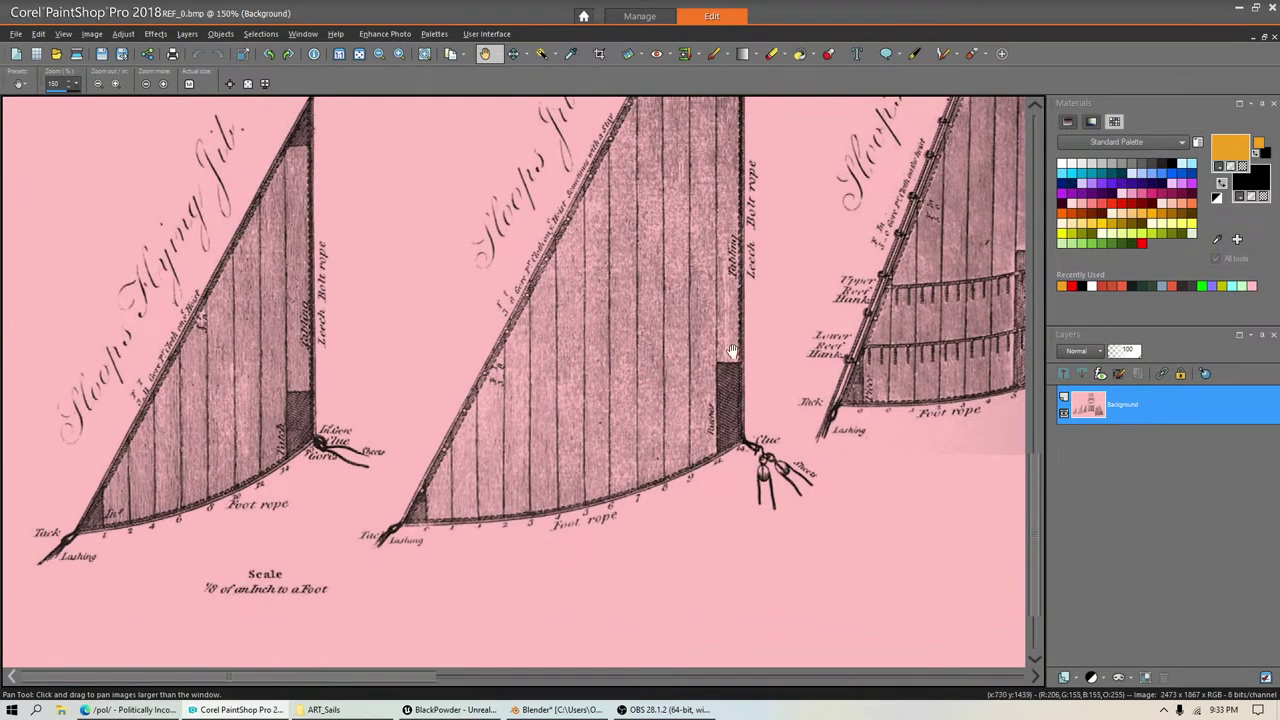
Step: Examine the Sloop's Square Sail drawing from its foot rope and clues up to the yard and head rope
{"action": "left_click_drag", "start_coordinate": [732, 352], "coordinate": [361, 404]}
{"action": "left_click_drag", "start_coordinate": [579, 382], "coordinate": [377, 436]}
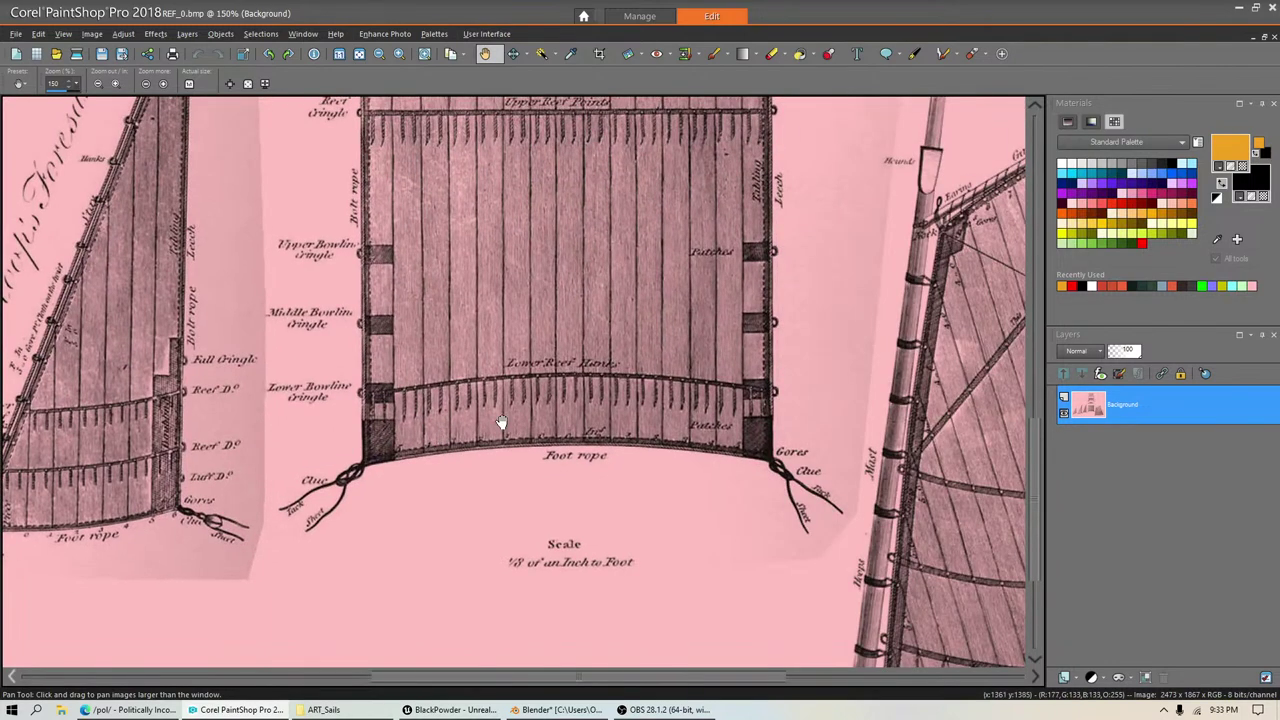
{"action": "left_click_drag", "start_coordinate": [520, 332], "coordinate": [516, 490]}
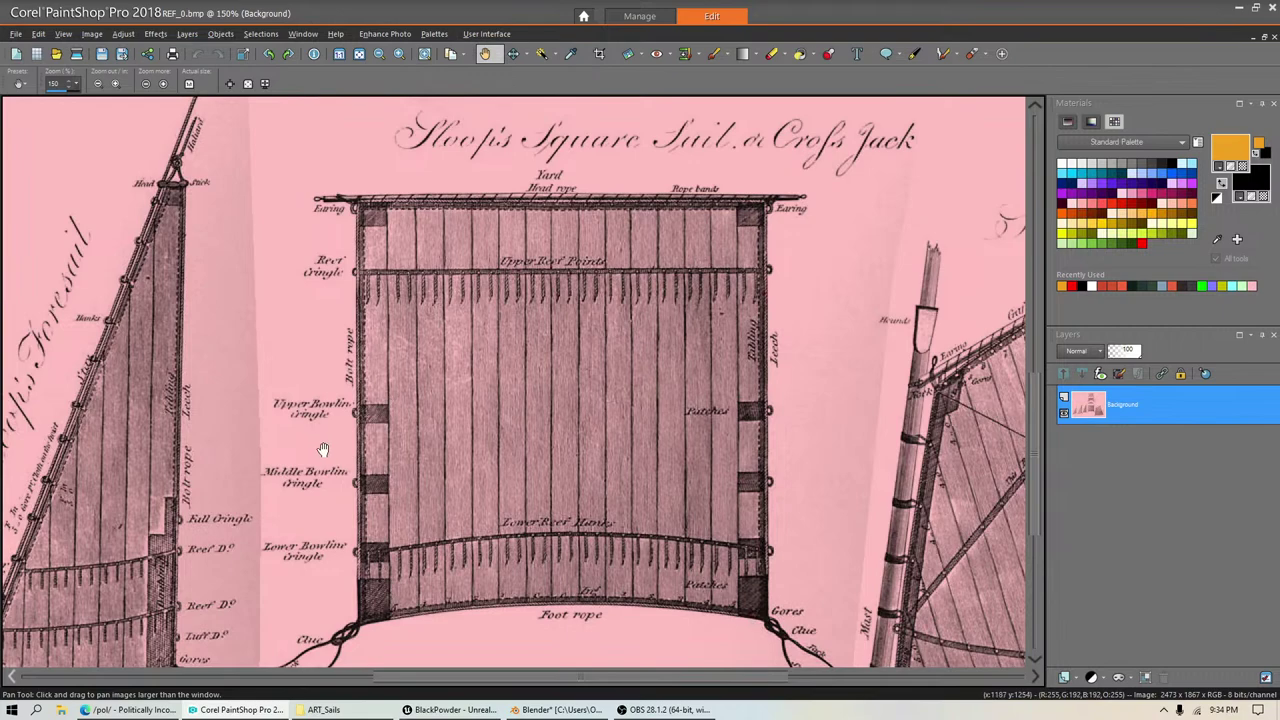
Step: Inspect the Sloop's Foresail drawing for the hanks along the stay, the head stick and the reef bands
{"action": "left_click_drag", "start_coordinate": [296, 467], "coordinate": [664, 468]}
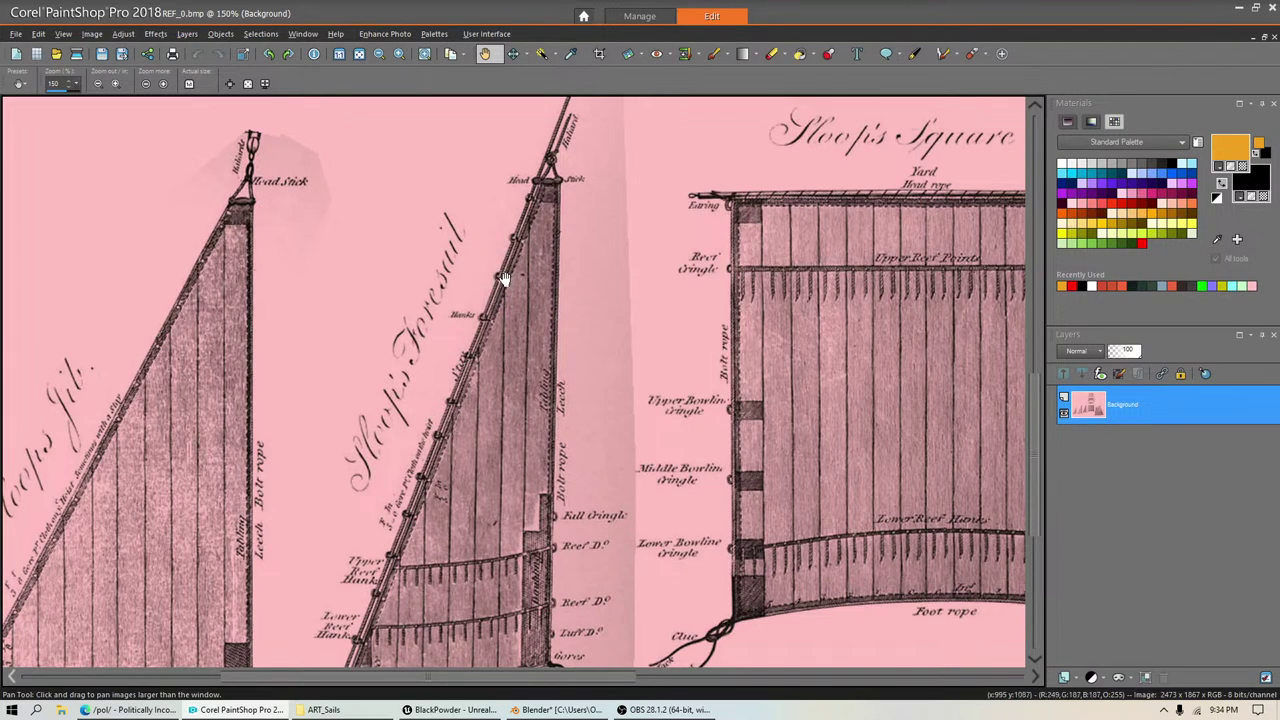
{"action": "left_click_drag", "start_coordinate": [436, 570], "coordinate": [476, 453]}
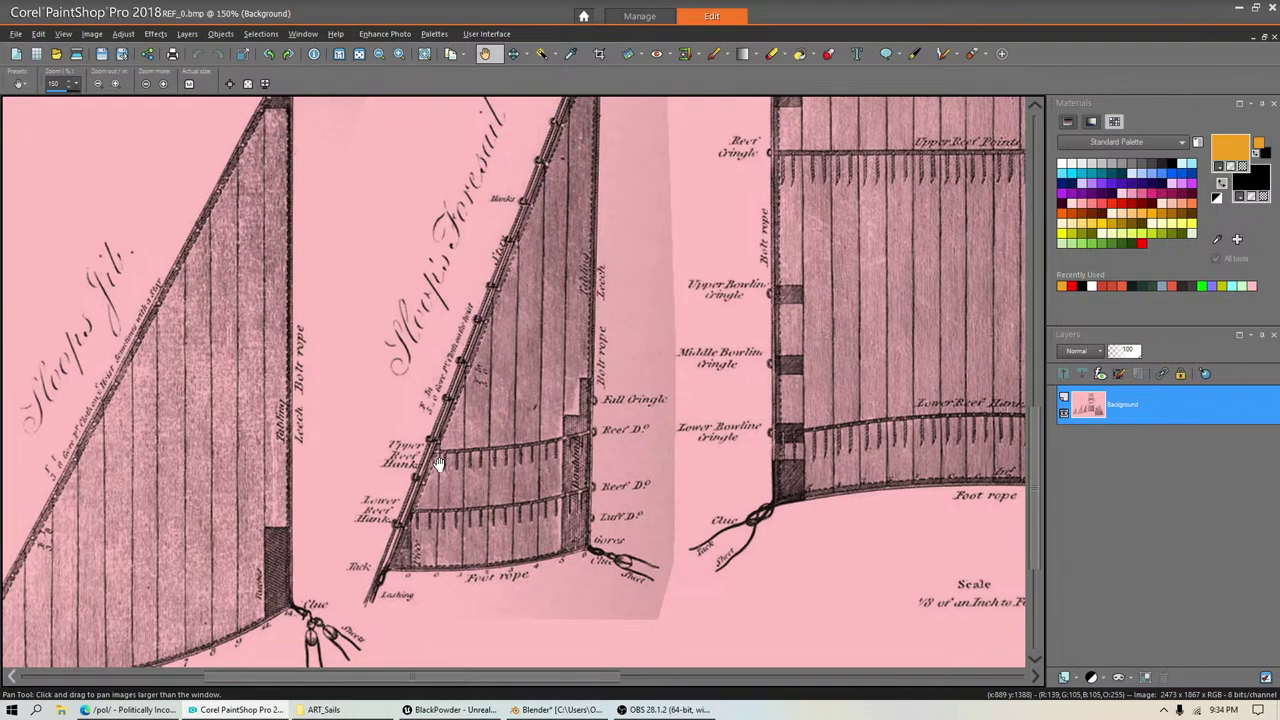
{"action": "left_click_drag", "start_coordinate": [578, 397], "coordinate": [478, 557]}
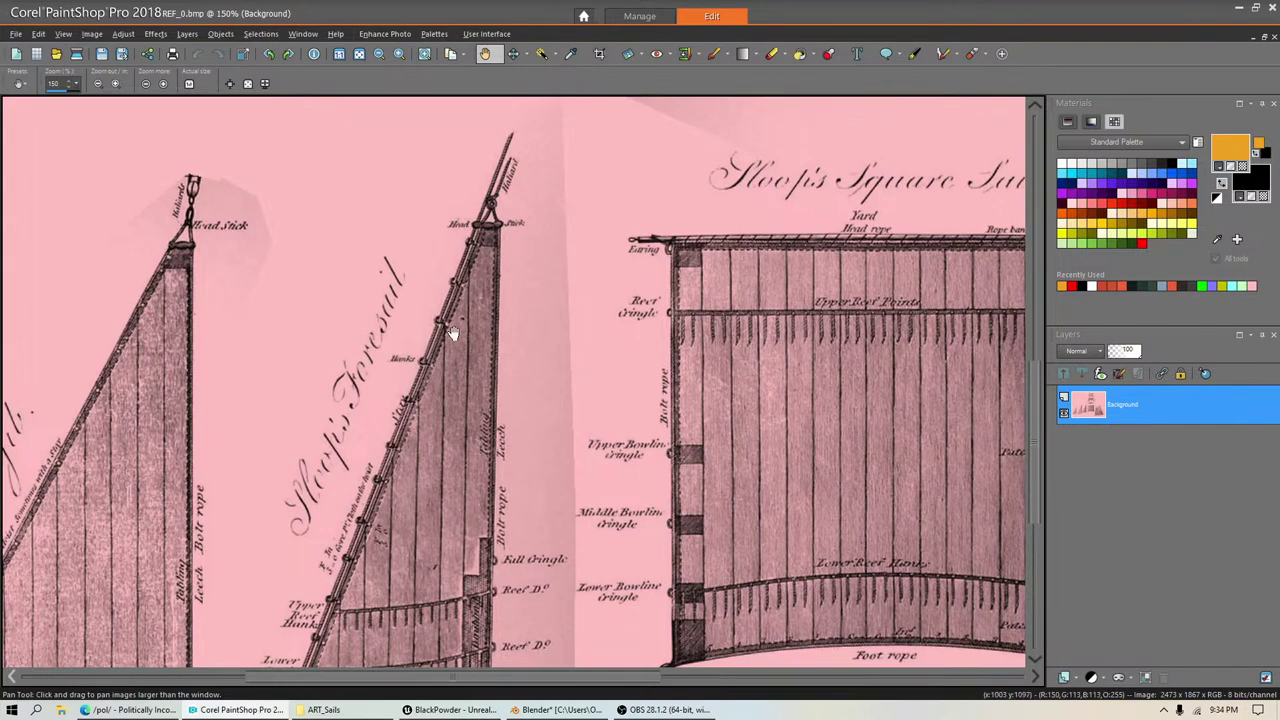
{"action": "left_click_drag", "start_coordinate": [435, 498], "coordinate": [446, 466]}
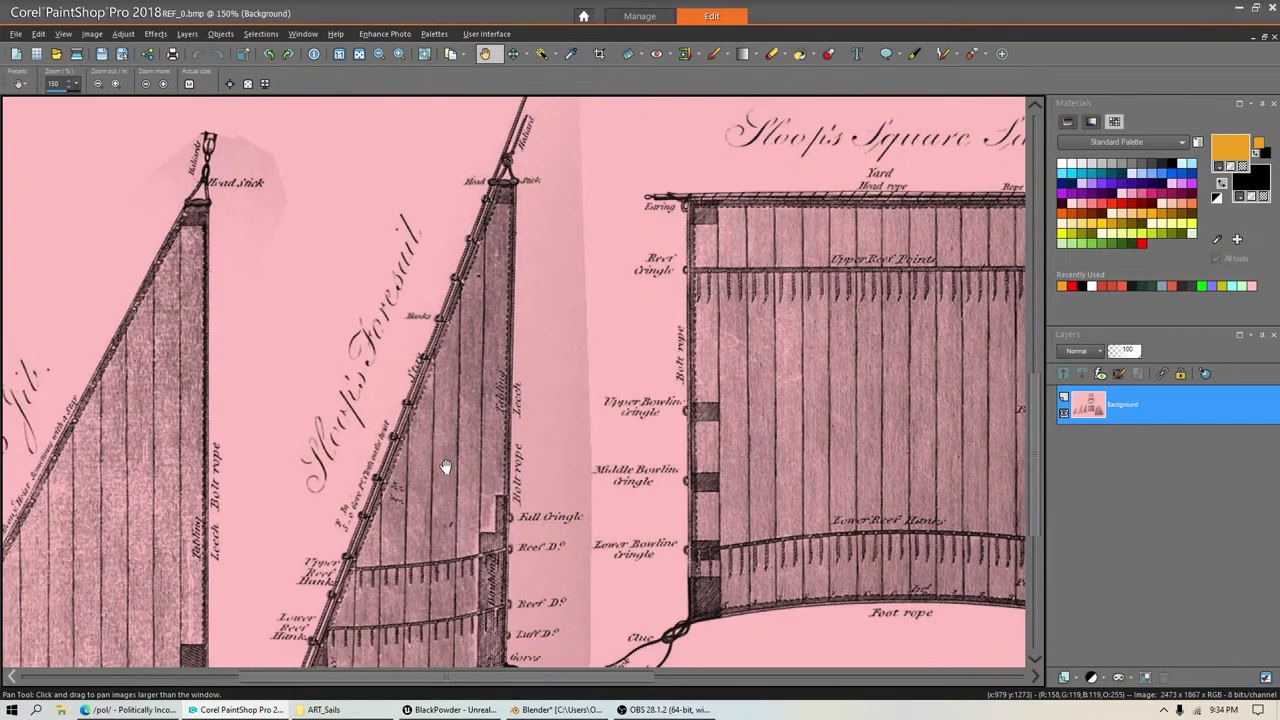
{"action": "mouse_move", "coordinate": [446, 466]}
{"action": "left_mouse_down"}
{"action": "mouse_move", "coordinate": [459, 437]}
{"action": "mouse_move", "coordinate": [454, 451]}
{"action": "left_mouse_up"}
{"action": "left_click_drag", "start_coordinate": [489, 387], "coordinate": [453, 421]}
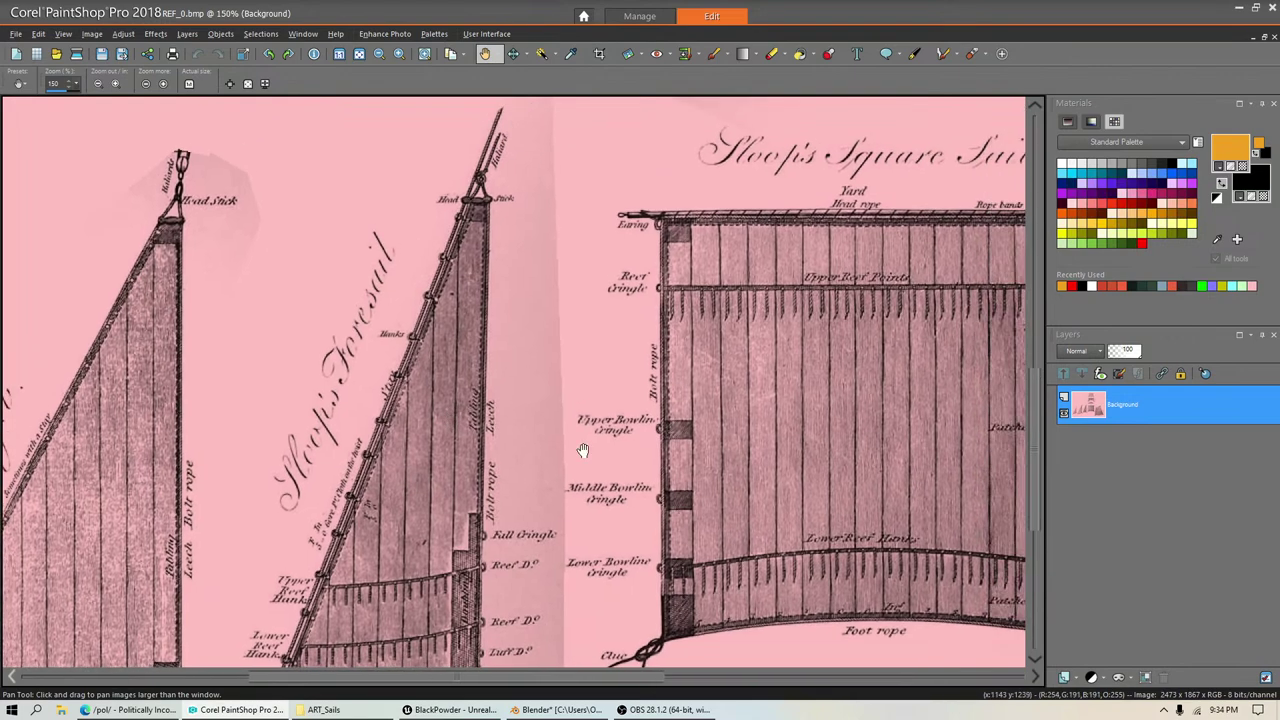
Step: Examine the square sail's bowline cringles, side patches and upper and lower reef lines
{"action": "left_click_drag", "start_coordinate": [589, 410], "coordinate": [346, 371]}
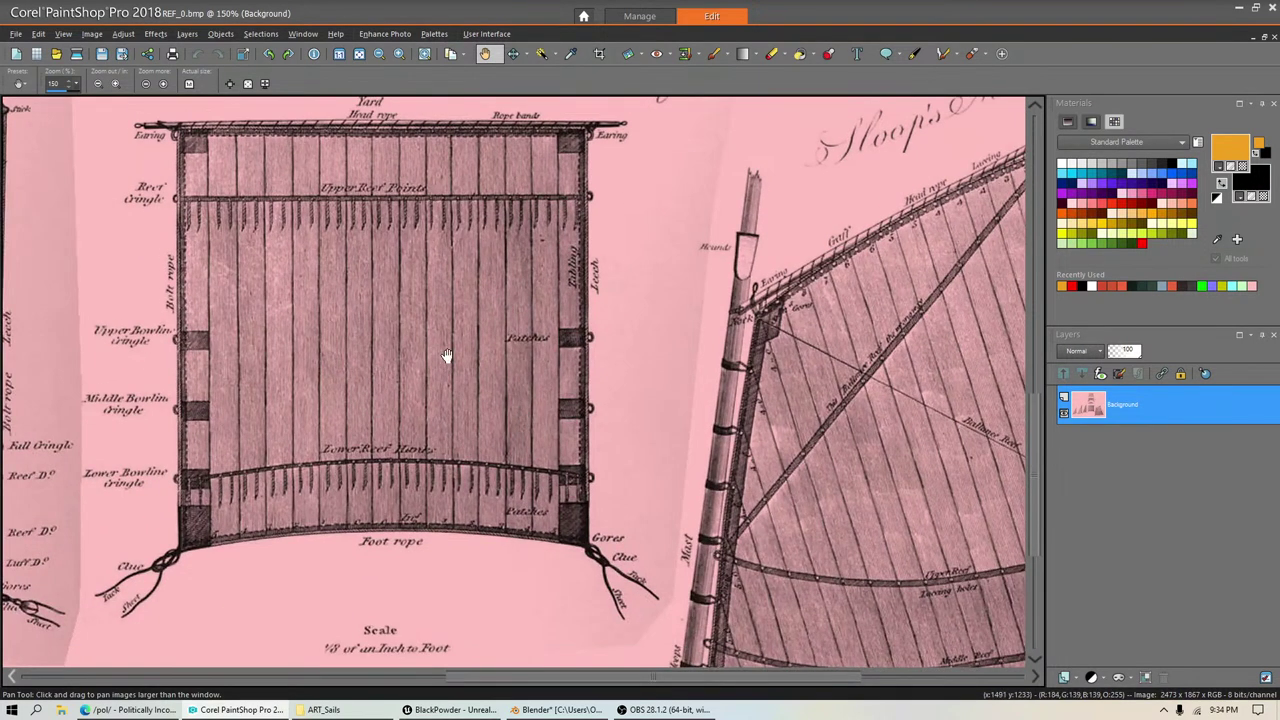
{"action": "left_click_drag", "start_coordinate": [415, 330], "coordinate": [531, 346]}
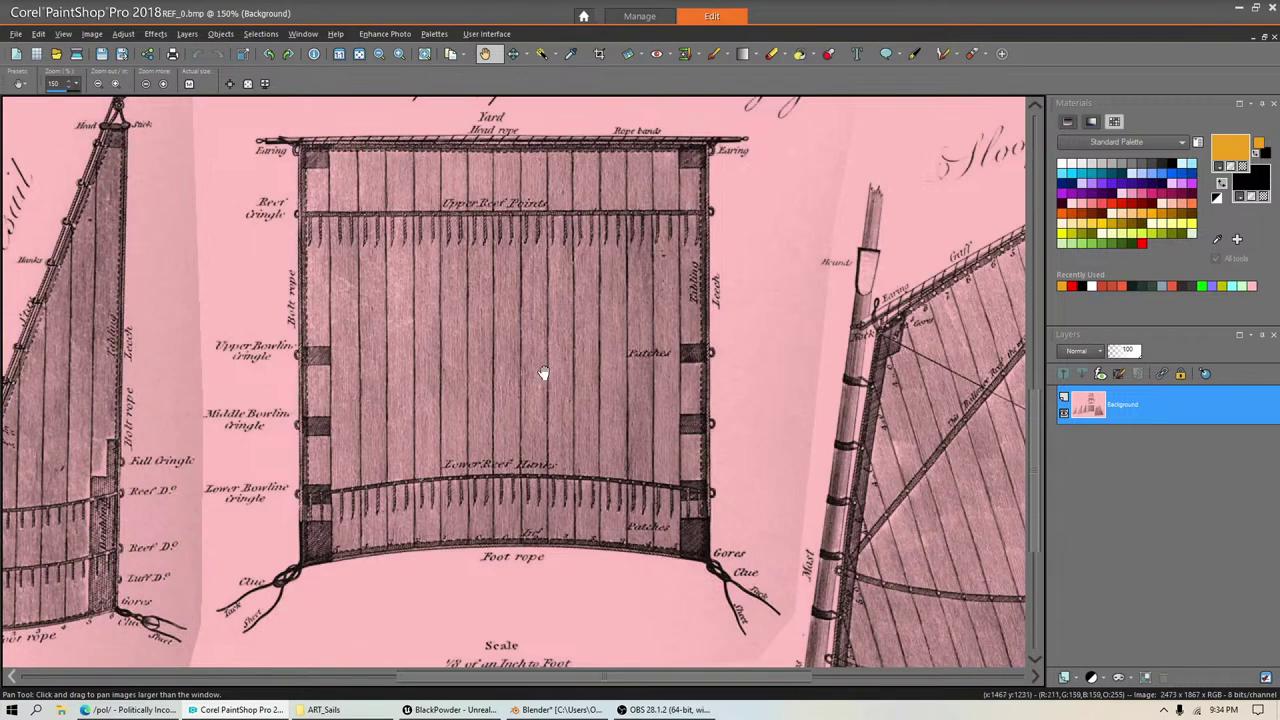
{"action": "left_click_drag", "start_coordinate": [543, 373], "coordinate": [542, 440]}
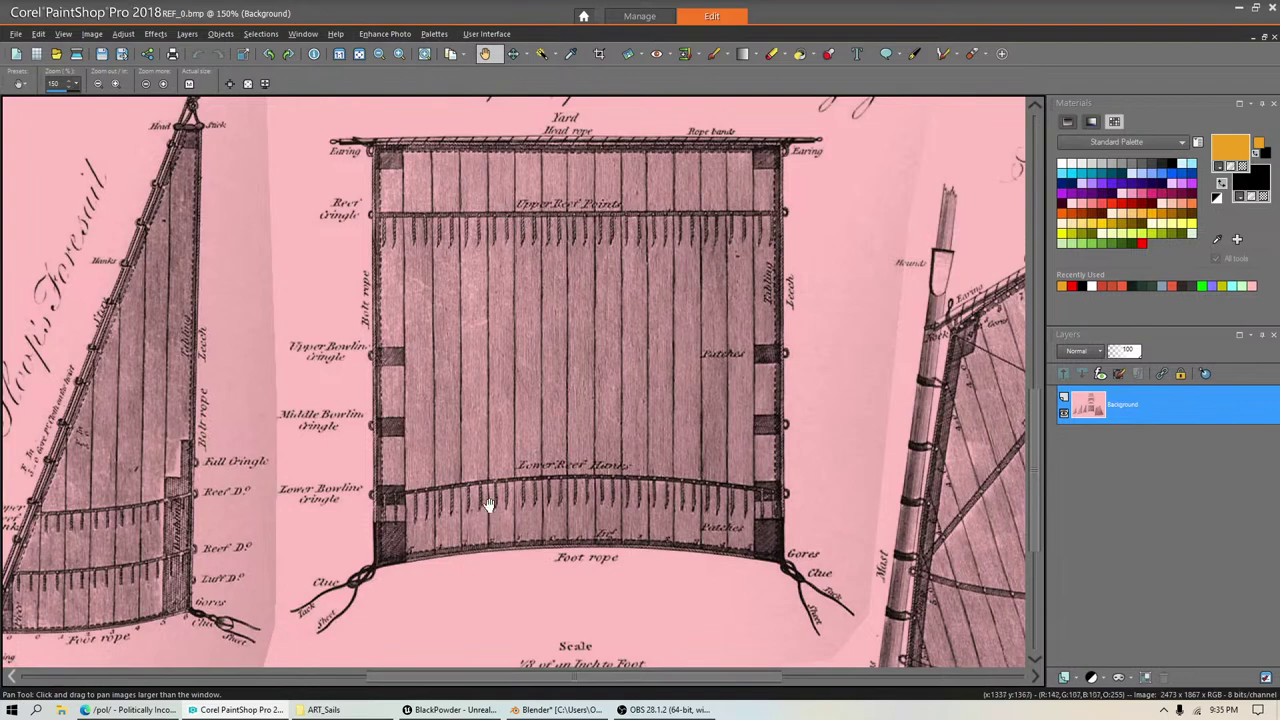
Step: Compare the foresail's reef bands with the square sail's reef lines, ending with both sails in view at 100% zoom
{"action": "left_click_drag", "start_coordinate": [110, 531], "coordinate": [380, 468]}
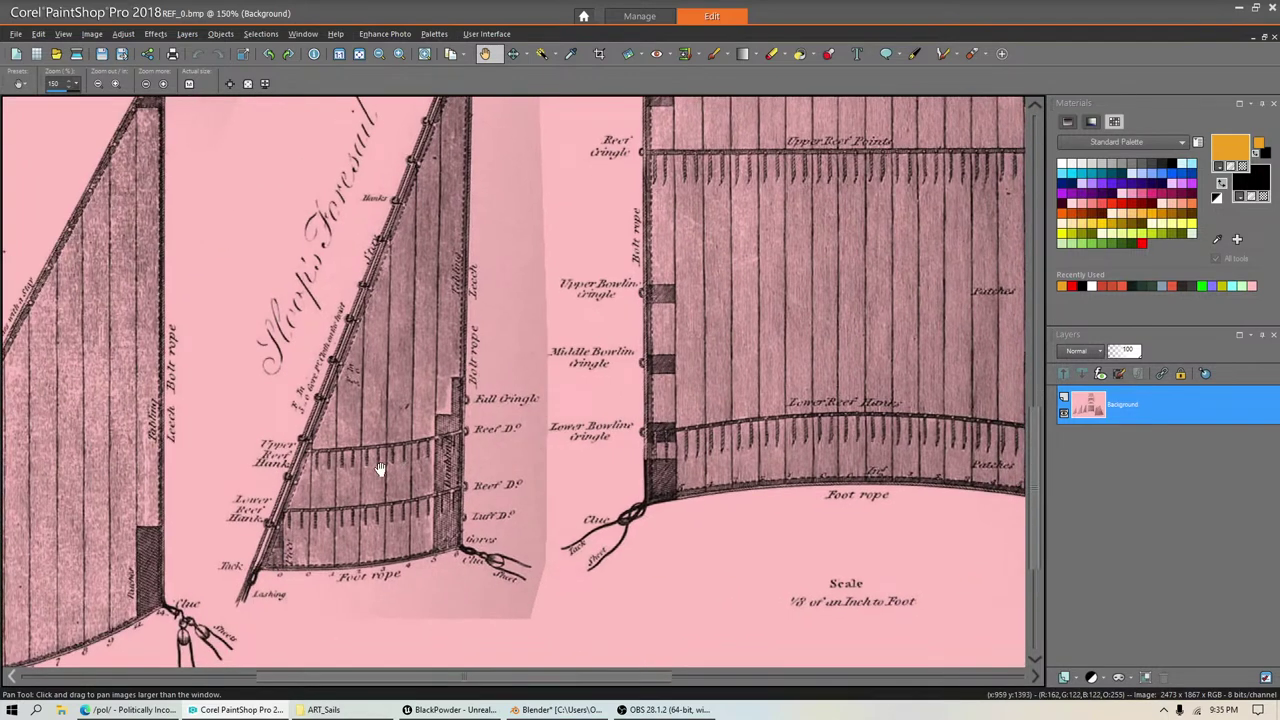
{"action": "left_click_drag", "start_coordinate": [868, 421], "coordinate": [510, 425]}
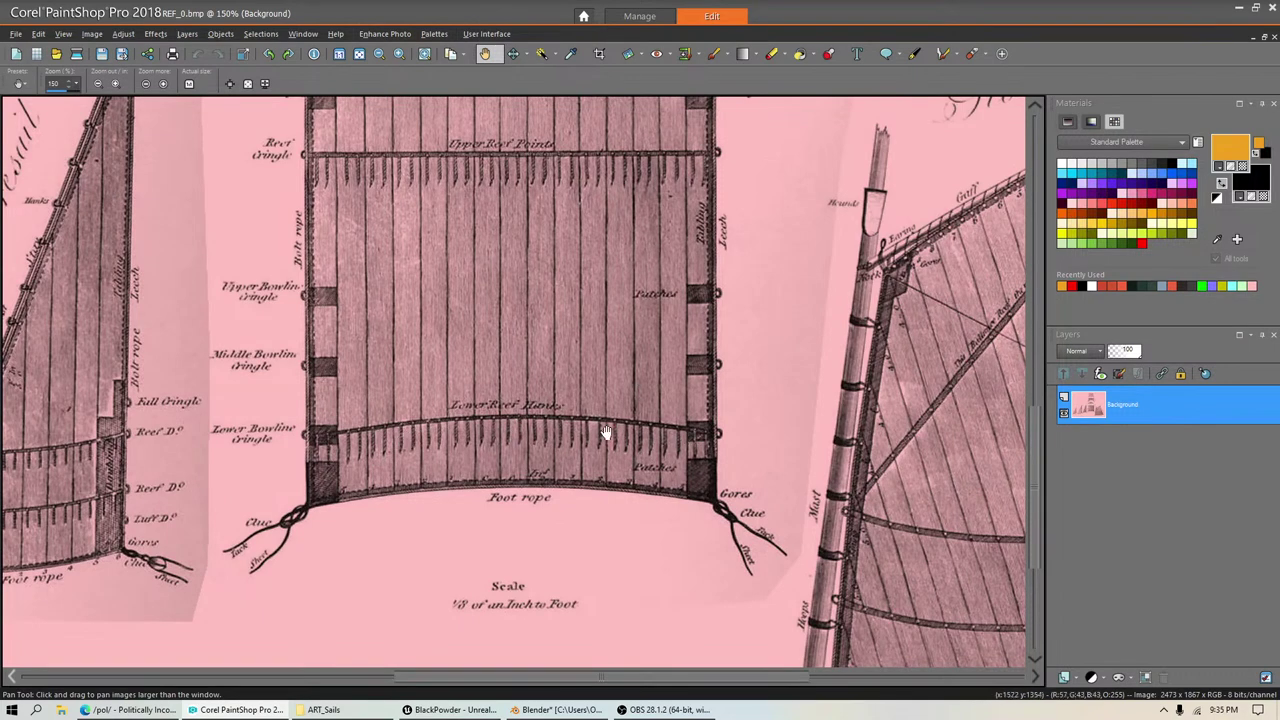
{"action": "left_click_drag", "start_coordinate": [491, 194], "coordinate": [582, 291]}
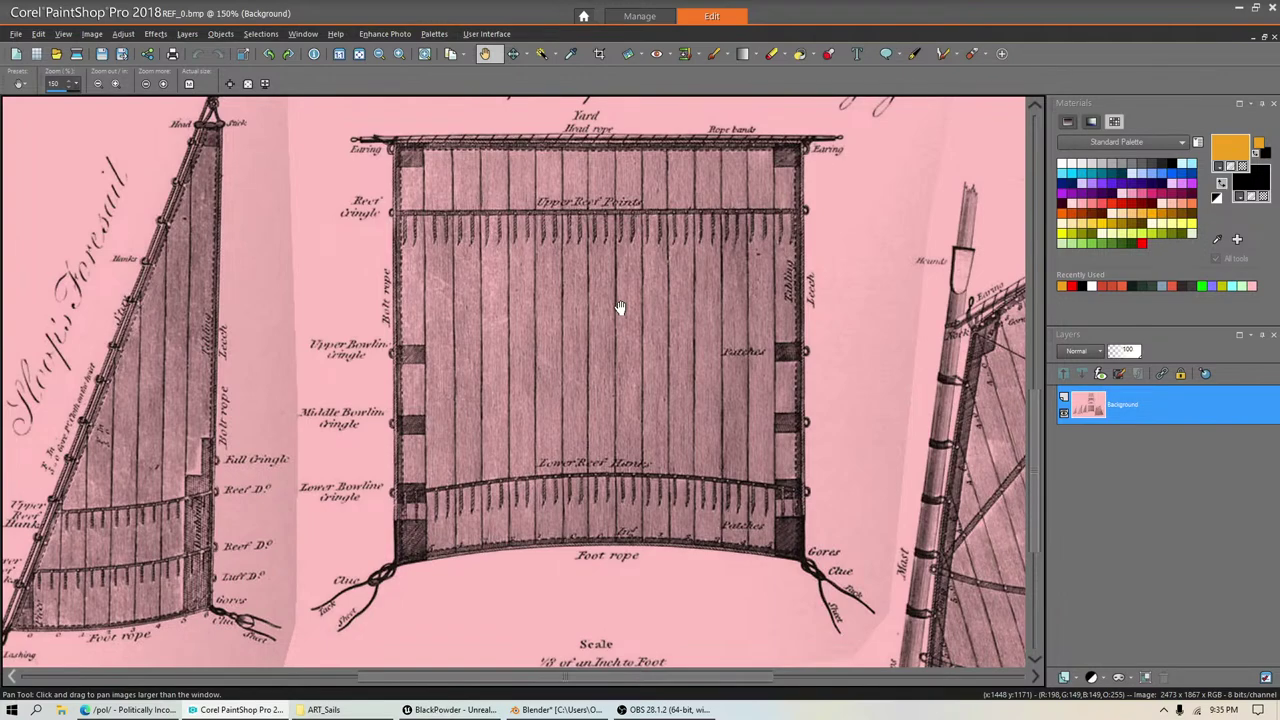
{"action": "left_click_drag", "start_coordinate": [559, 353], "coordinate": [912, 310]}
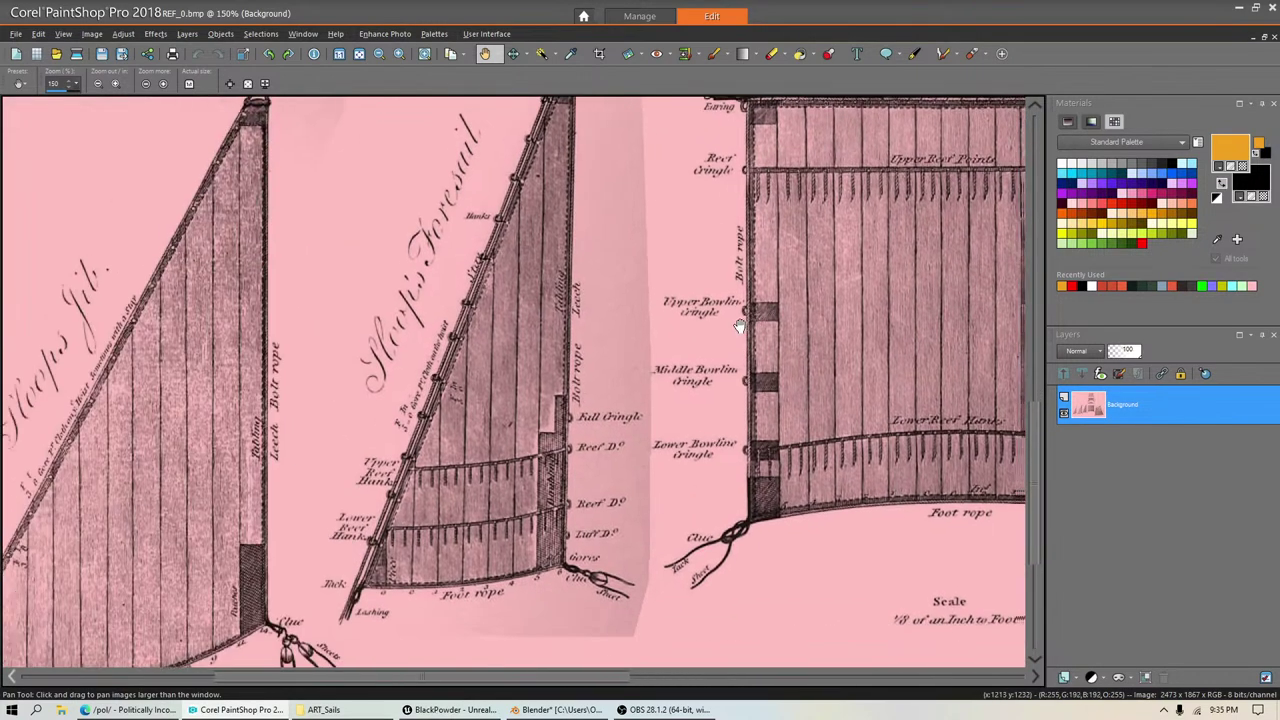
{"action": "left_click_drag", "start_coordinate": [739, 326], "coordinate": [524, 332]}
{"action": "left_click_drag", "start_coordinate": [677, 329], "coordinate": [555, 366]}
{"action": "scroll", "coordinate": [631, 349], "scroll_direction": "down", "scroll_amount": 1}
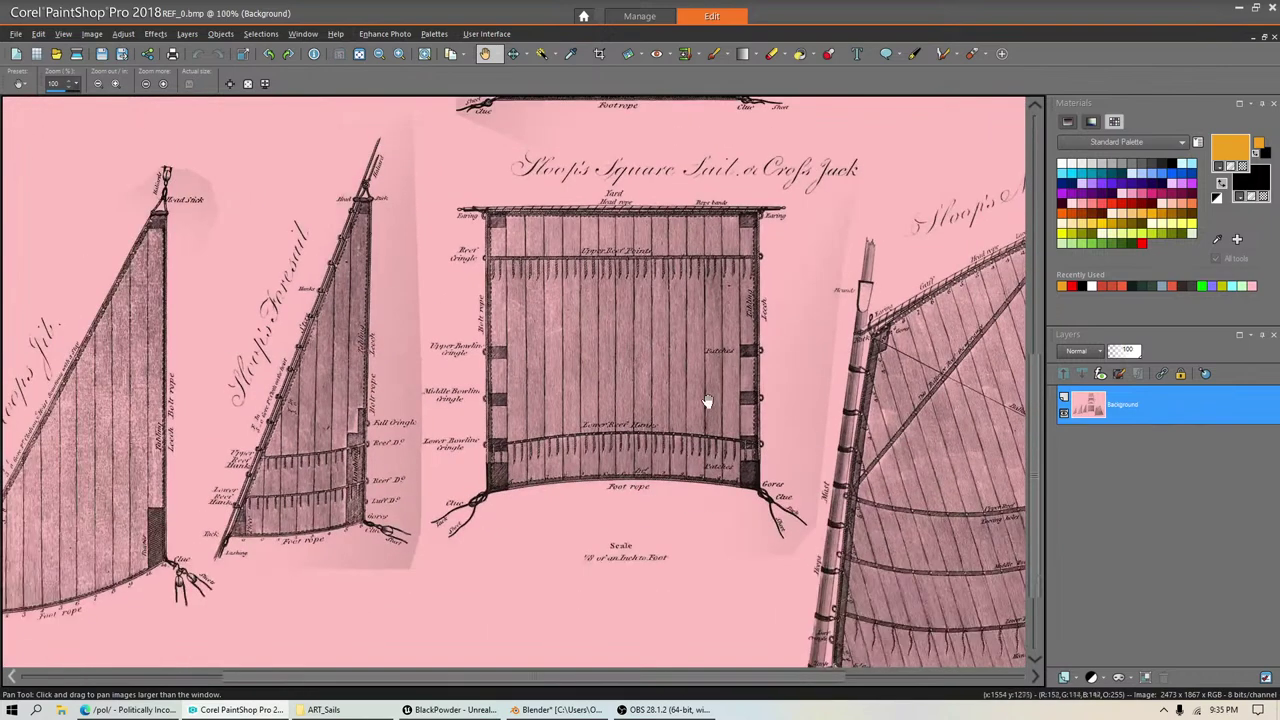
Step: Compare the Sloop's Square Sail drawing with the neighbouring Mainsail, Foresail and Jib drawings
{"action": "left_click_drag", "start_coordinate": [646, 357], "coordinate": [253, 366]}
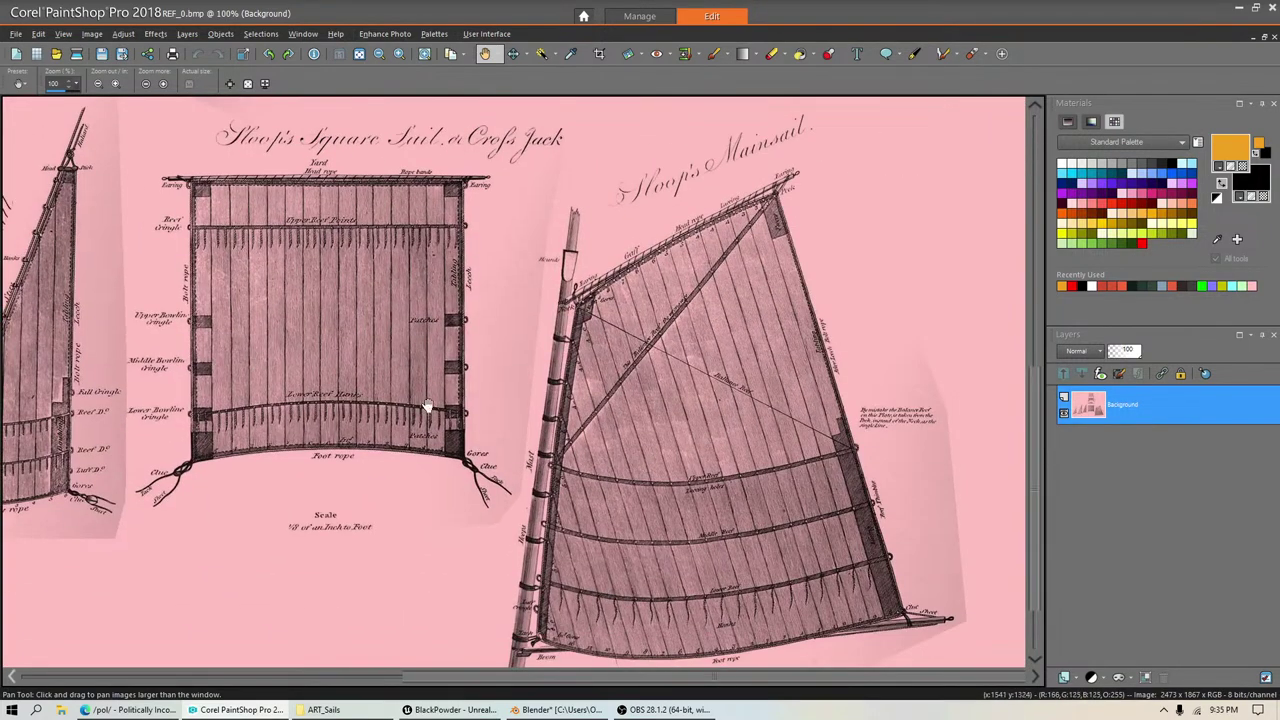
{"action": "left_click_drag", "start_coordinate": [294, 409], "coordinate": [557, 398]}
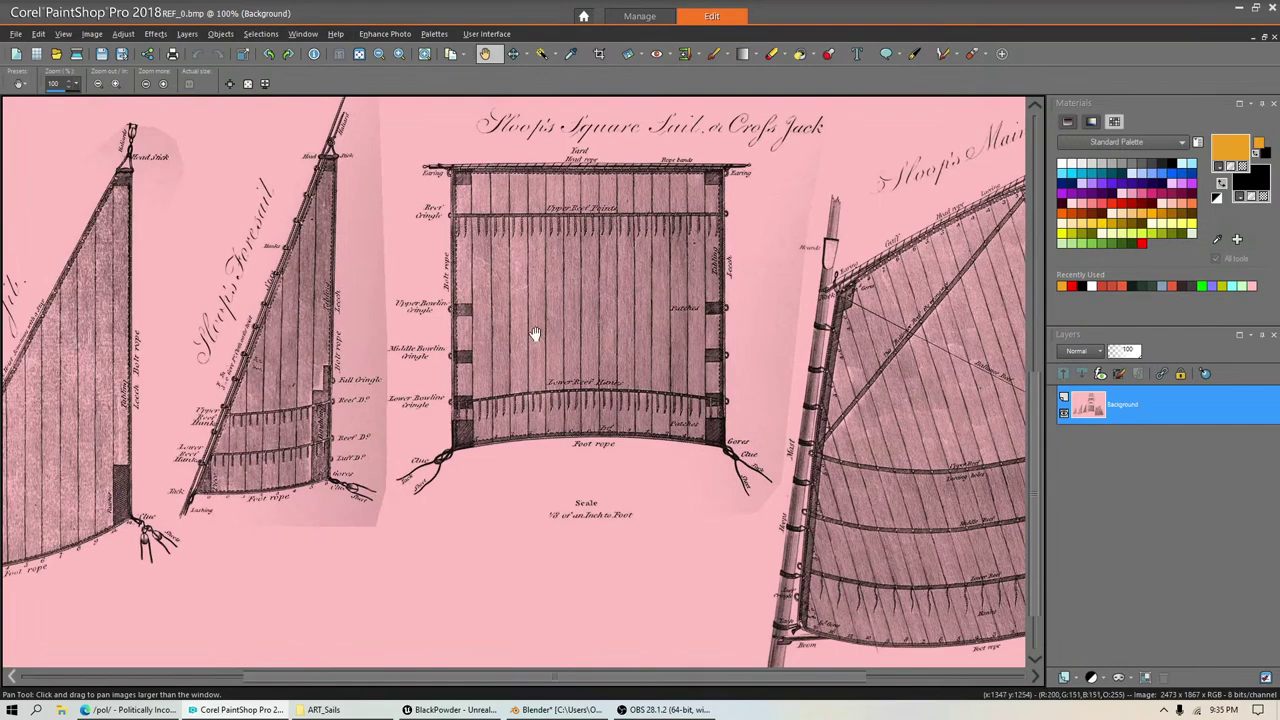
{"action": "left_click_drag", "start_coordinate": [373, 358], "coordinate": [661, 336]}
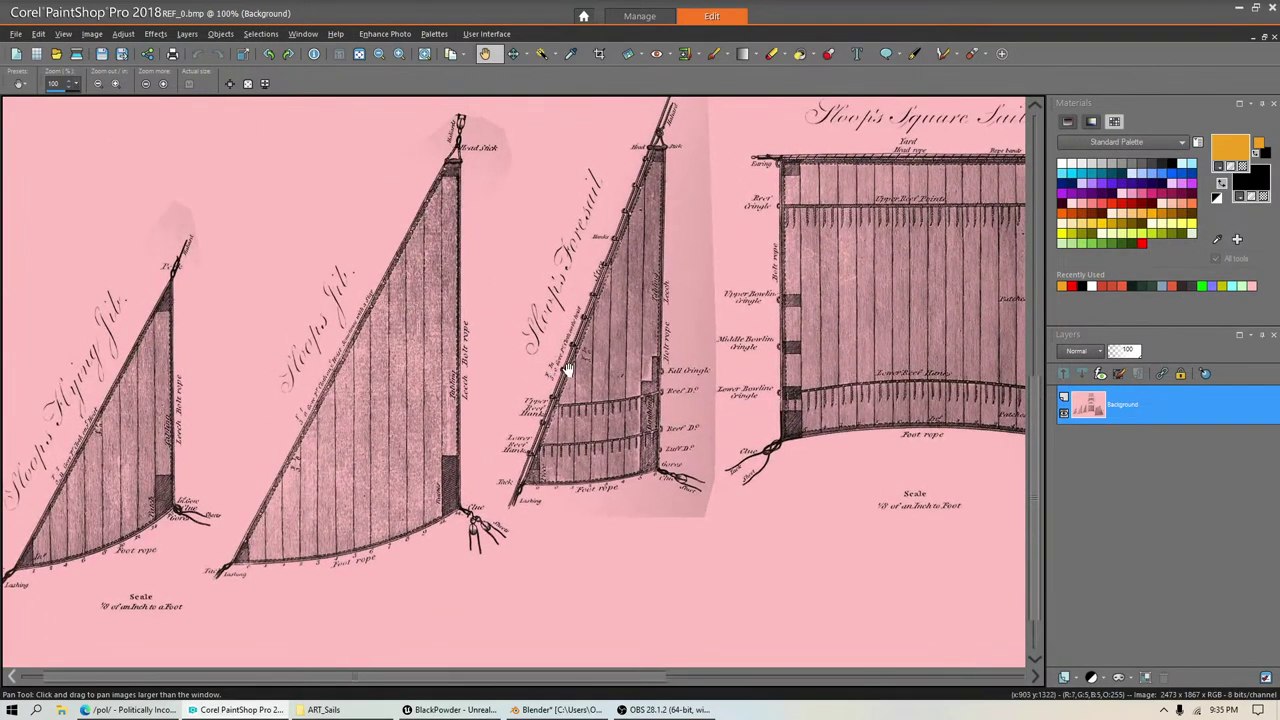
{"action": "left_click_drag", "start_coordinate": [856, 306], "coordinate": [508, 383]}
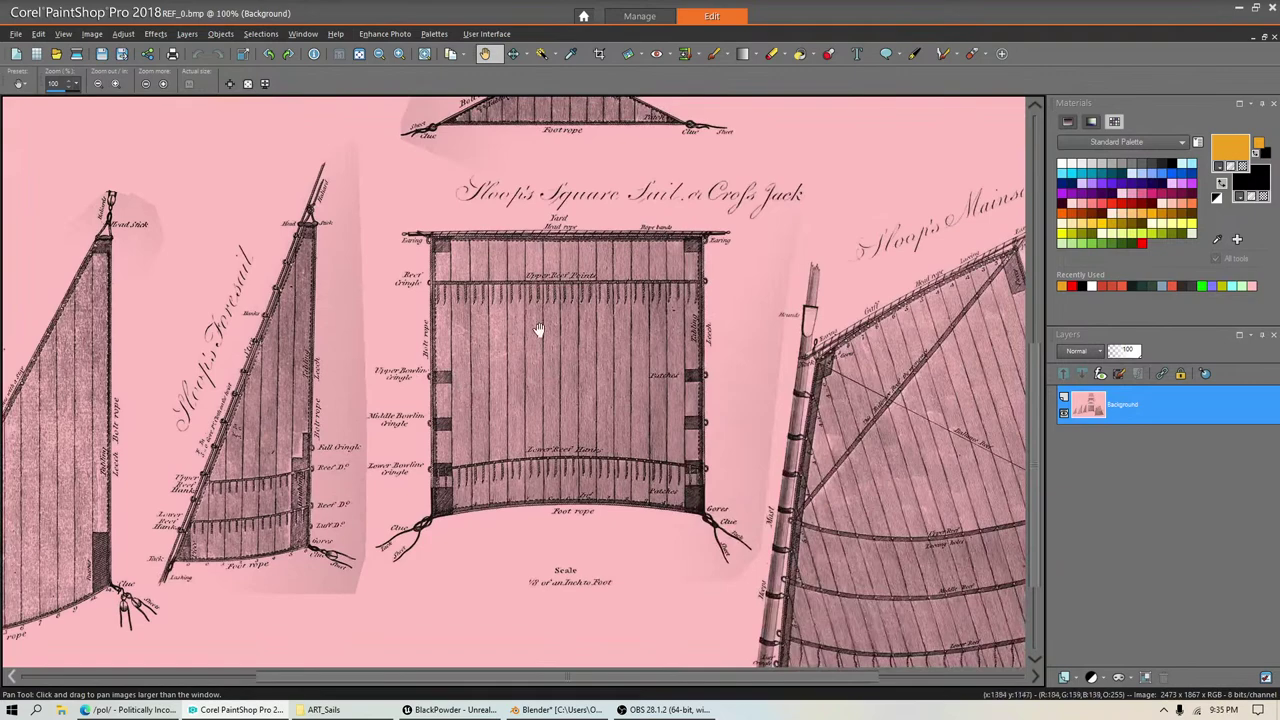
{"action": "left_click_drag", "start_coordinate": [538, 330], "coordinate": [508, 328]}
Step: Examine the square sail at 150% zoom and compare its lower reef line and clue with the foresail's
{"action": "scroll", "coordinate": [489, 386], "scroll_direction": "up", "scroll_amount": 1}
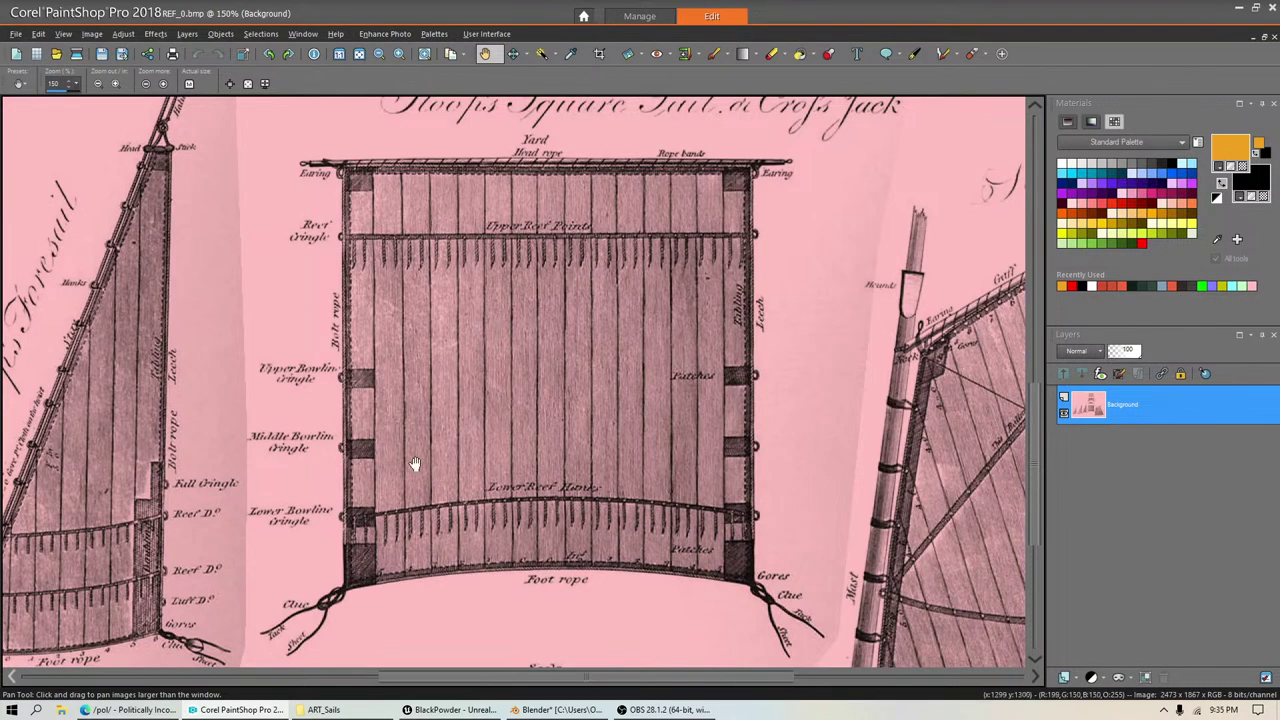
{"action": "left_click_drag", "start_coordinate": [415, 463], "coordinate": [850, 372]}
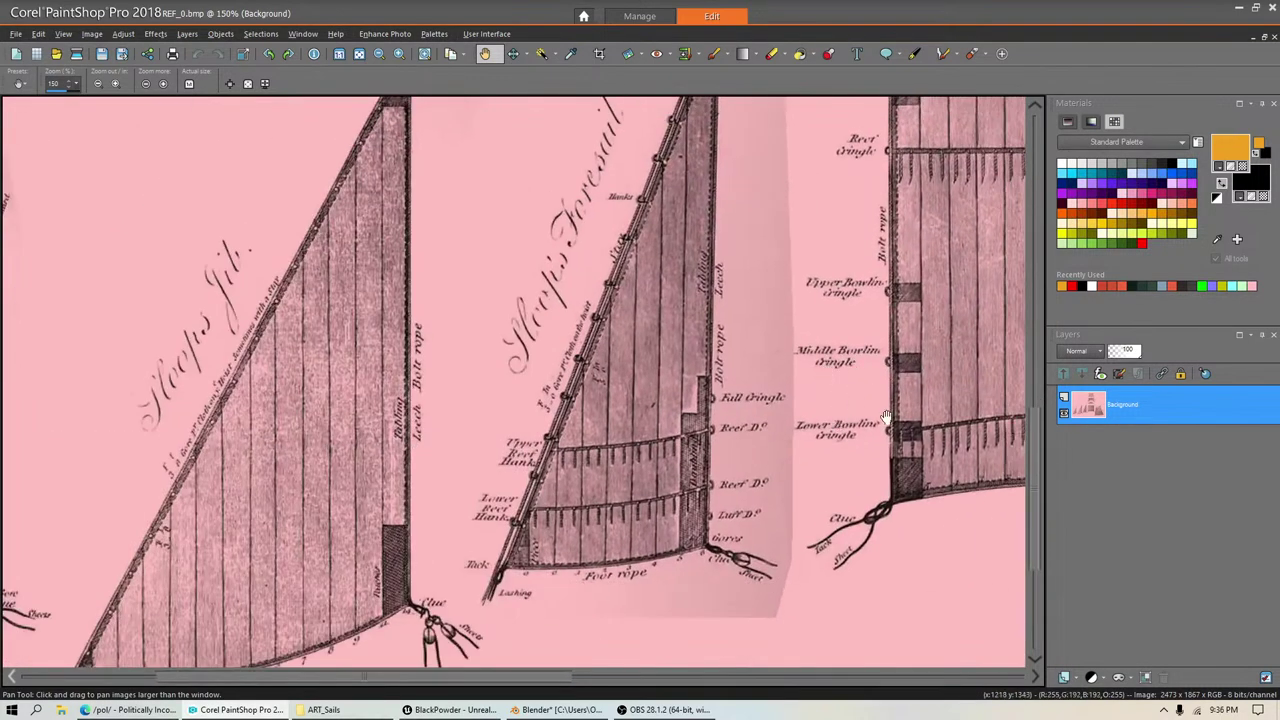
{"action": "left_click_drag", "start_coordinate": [885, 416], "coordinate": [735, 418]}
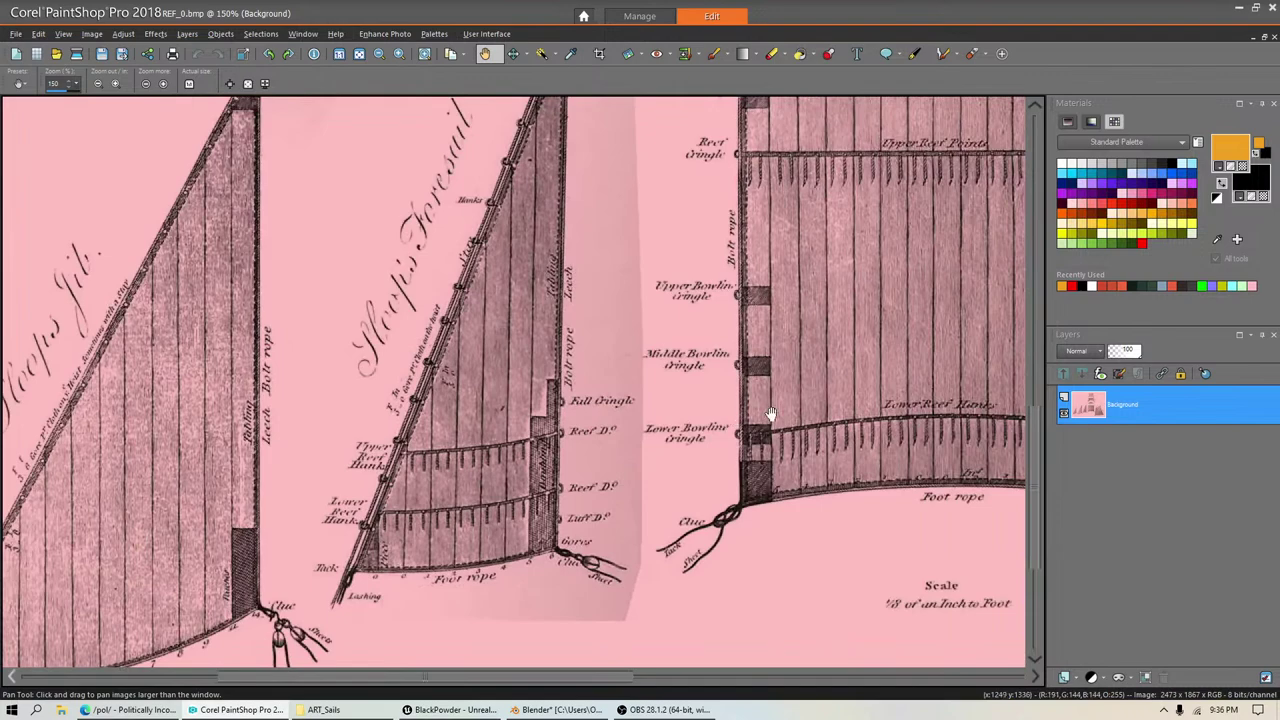
{"action": "left_click_drag", "start_coordinate": [797, 430], "coordinate": [408, 458]}
Step: Inspect the Sloop's Jib and Flying Jib drawings for their corner patches, bolt ropes, tacks and clues
{"action": "left_click_drag", "start_coordinate": [307, 466], "coordinate": [785, 368]}
{"action": "left_click_drag", "start_coordinate": [210, 450], "coordinate": [401, 408]}
{"action": "left_click_drag", "start_coordinate": [170, 457], "coordinate": [413, 410]}
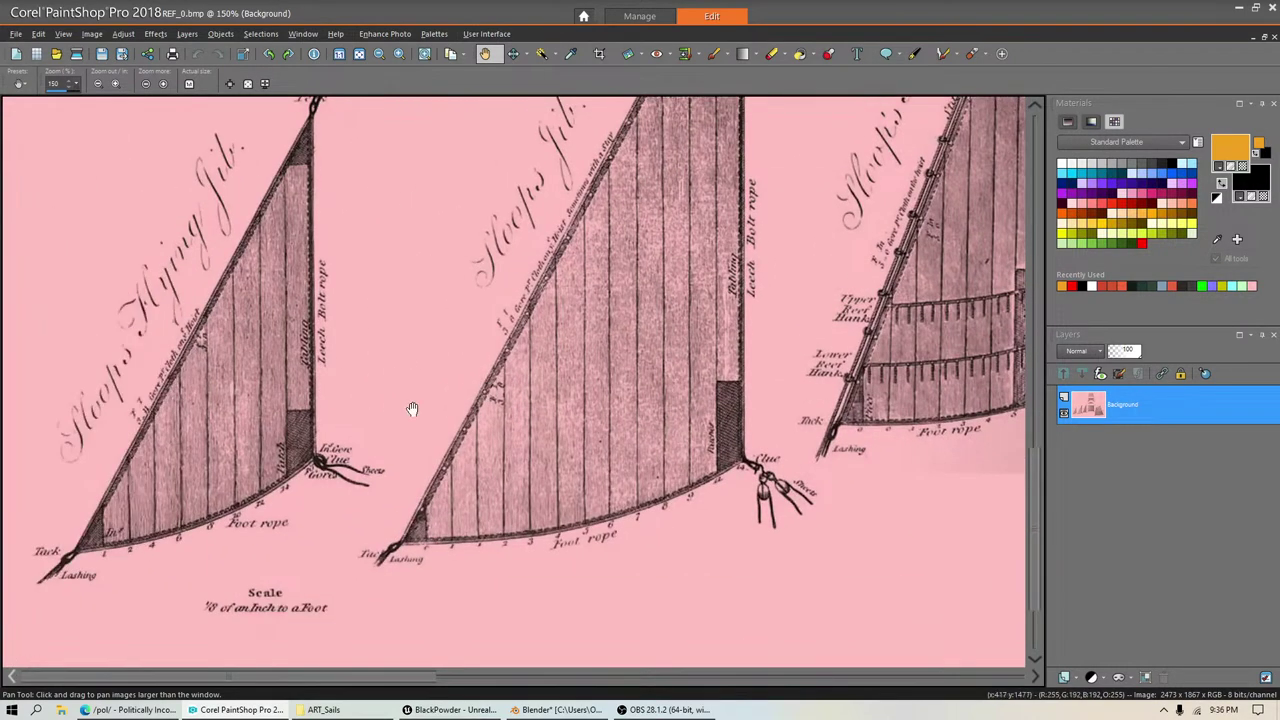
{"action": "left_click_drag", "start_coordinate": [557, 354], "coordinate": [569, 400]}
{"action": "left_click_drag", "start_coordinate": [673, 346], "coordinate": [666, 376]}
{"action": "left_click_drag", "start_coordinate": [509, 425], "coordinate": [522, 411]}
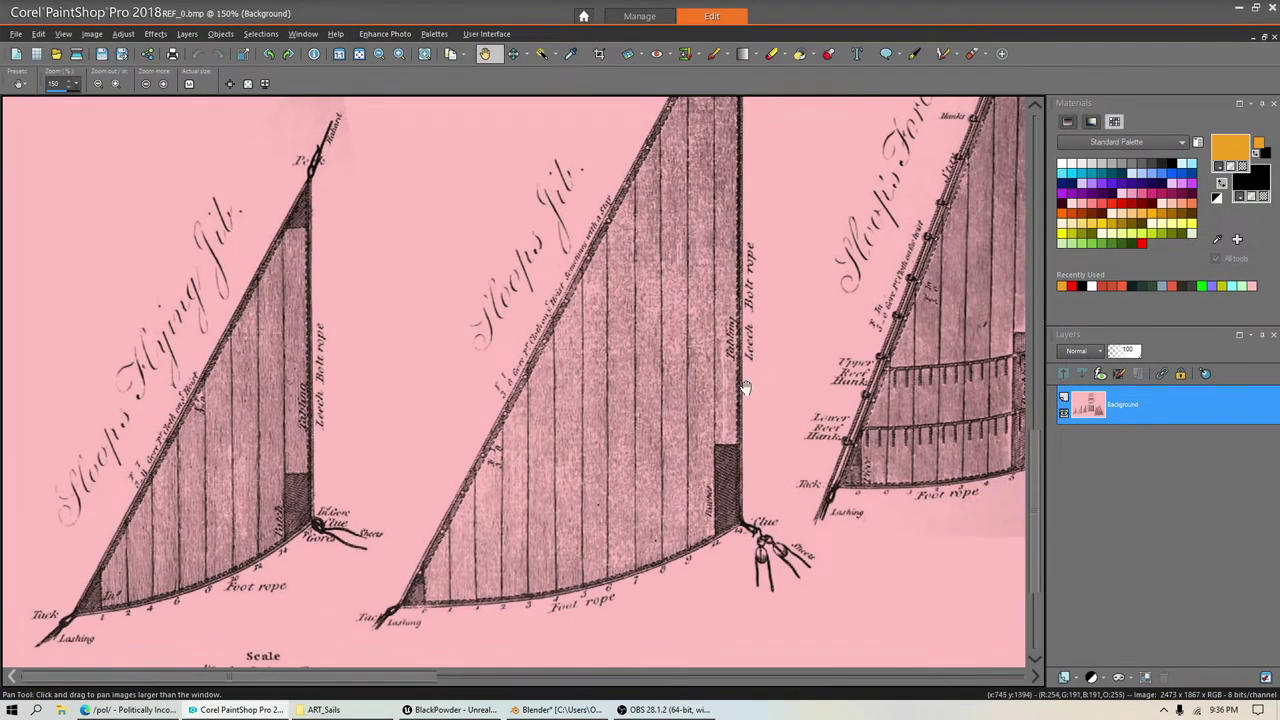
{"action": "scroll", "coordinate": [728, 386], "scroll_direction": "down", "scroll_amount": 1}
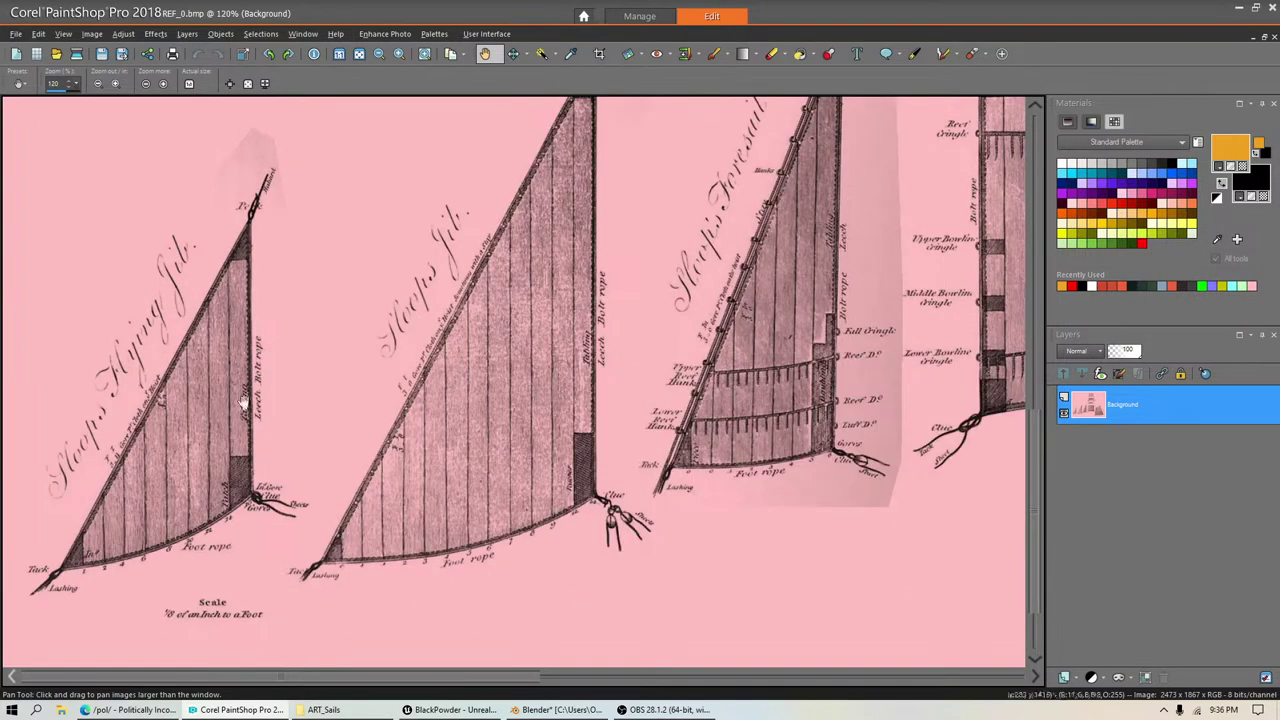
{"action": "left_click_drag", "start_coordinate": [567, 430], "coordinate": [358, 497]}
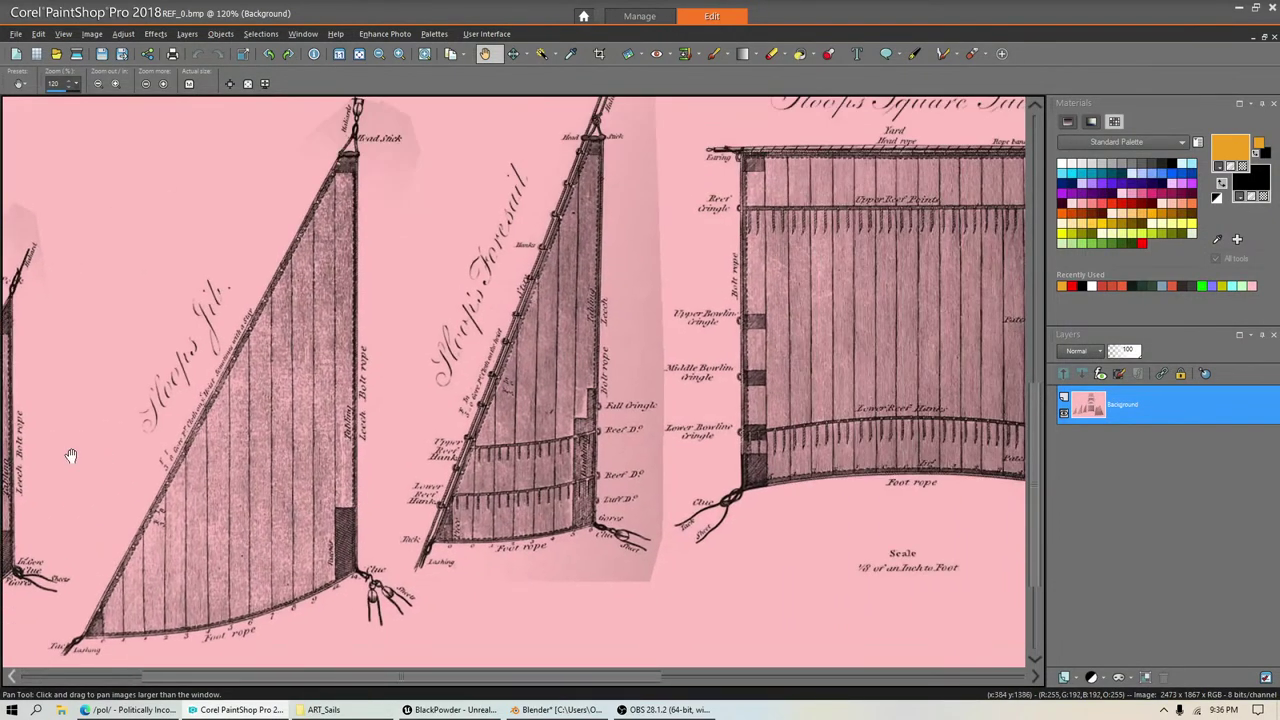
Step: Inspect the foresail at 200% zoom from its reef bands to the head stick, including the square sail's yard and earing alongside
{"action": "scroll", "coordinate": [459, 415], "scroll_direction": "up", "scroll_amount": 2}
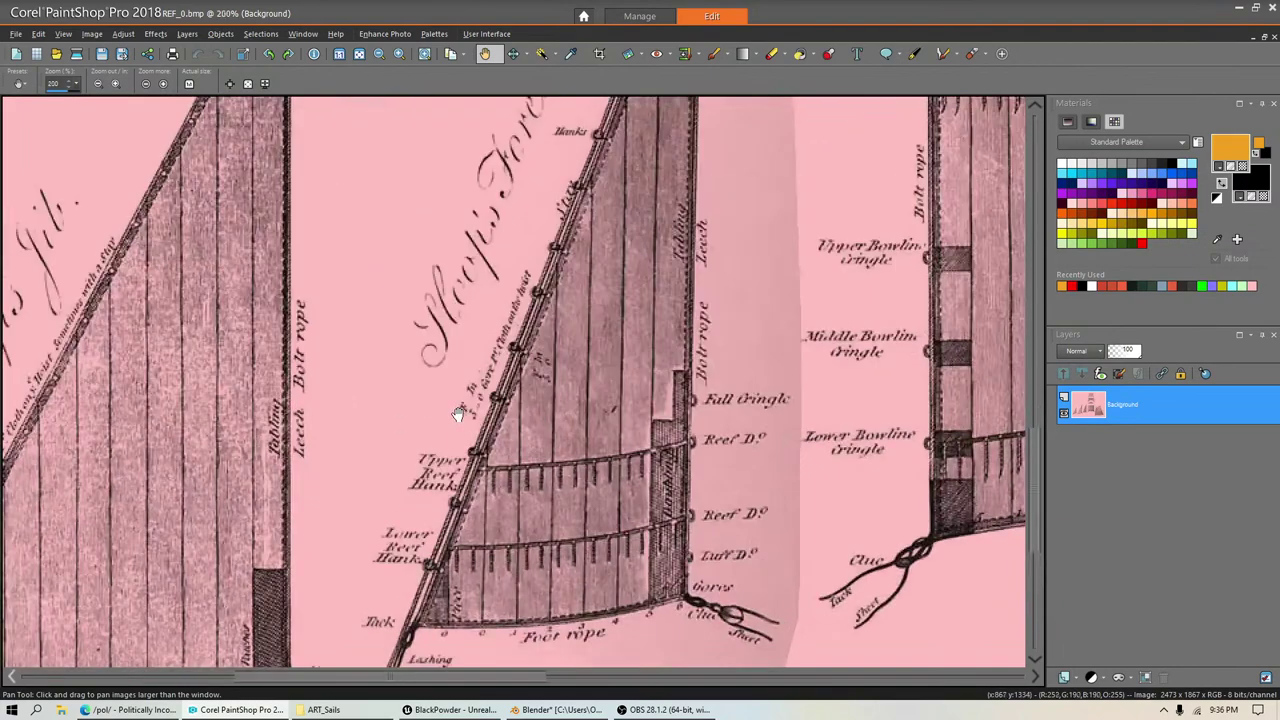
{"action": "left_click_drag", "start_coordinate": [504, 480], "coordinate": [478, 410]}
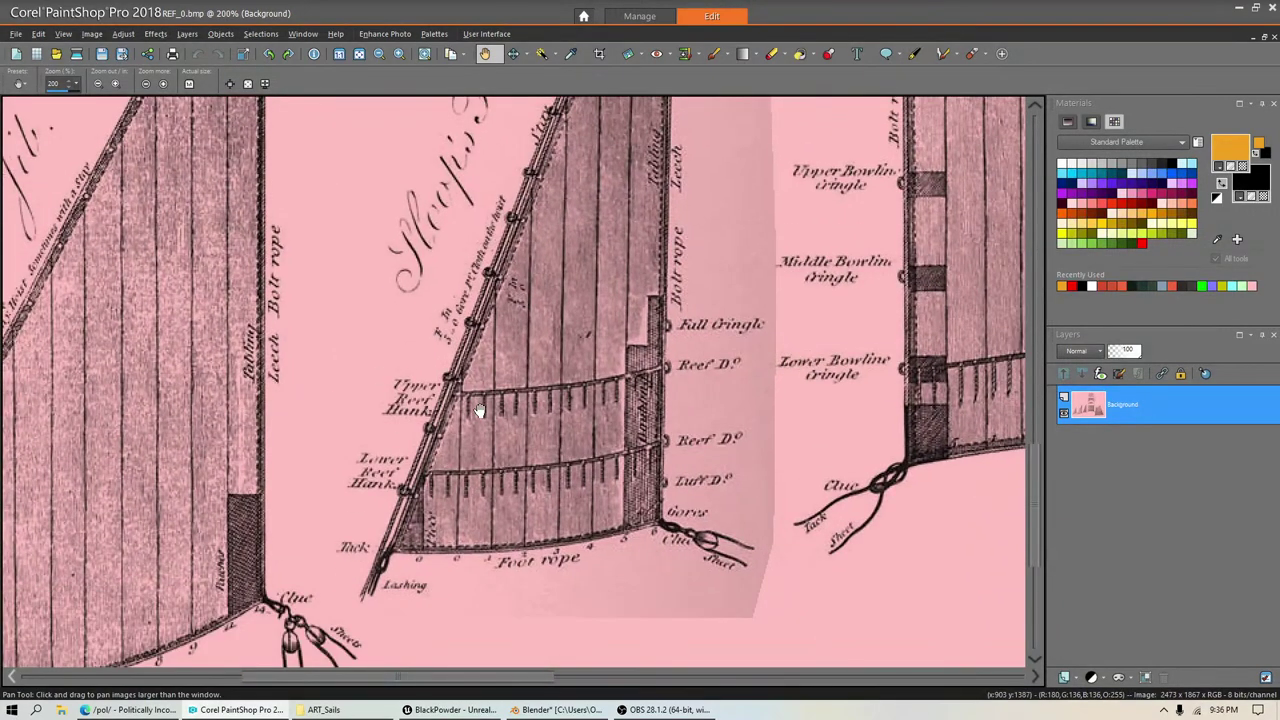
{"action": "left_click_drag", "start_coordinate": [613, 311], "coordinate": [454, 563]}
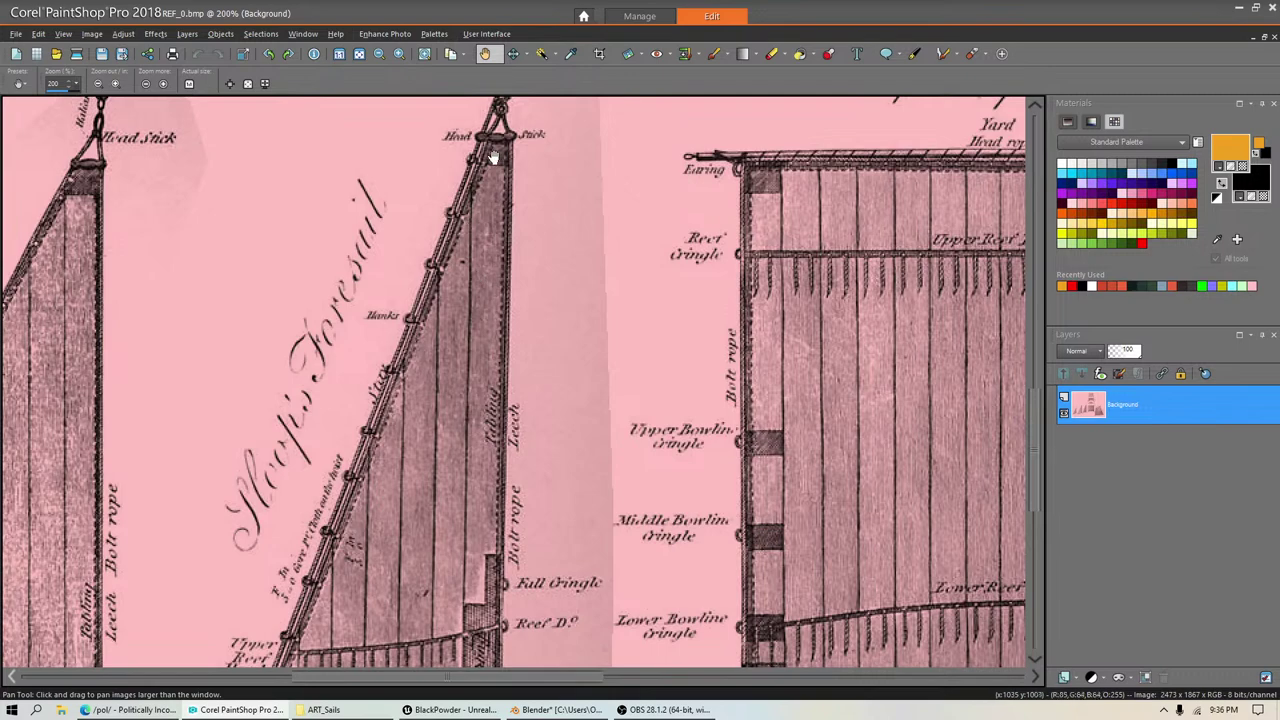
{"action": "left_click_drag", "start_coordinate": [443, 483], "coordinate": [372, 469]}
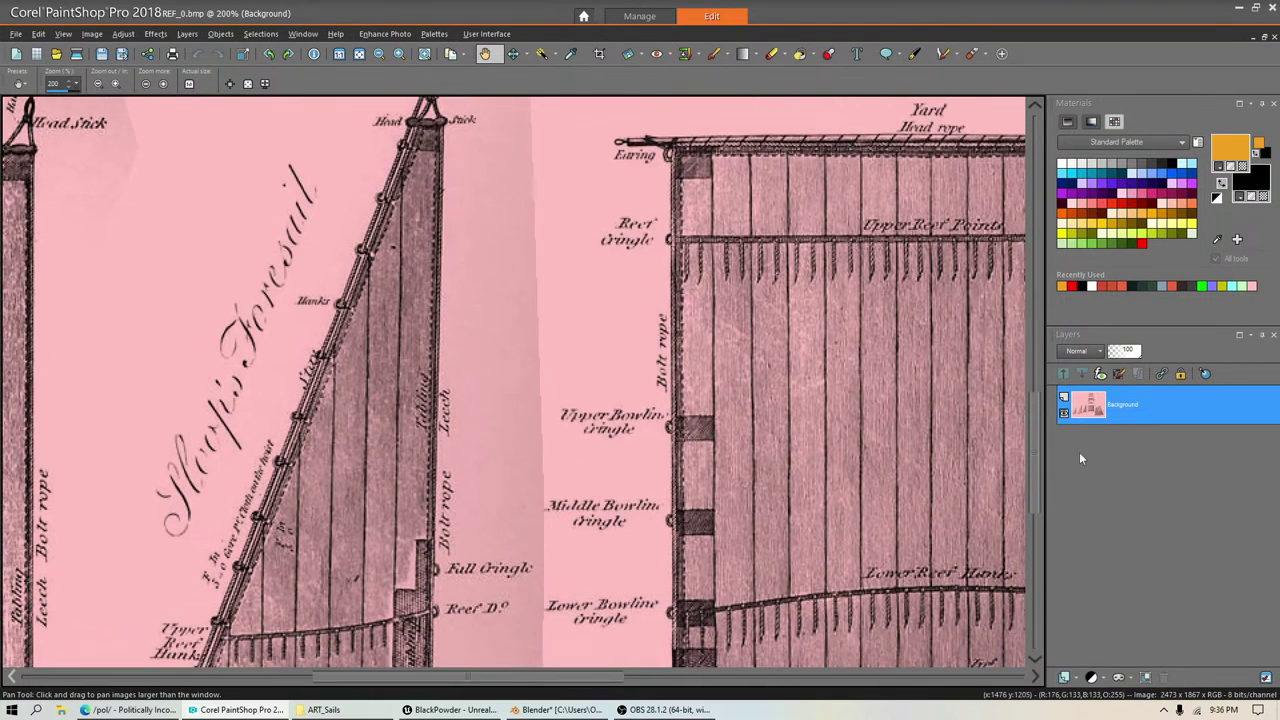
{"action": "left_click_drag", "start_coordinate": [424, 390], "coordinate": [279, 488]}
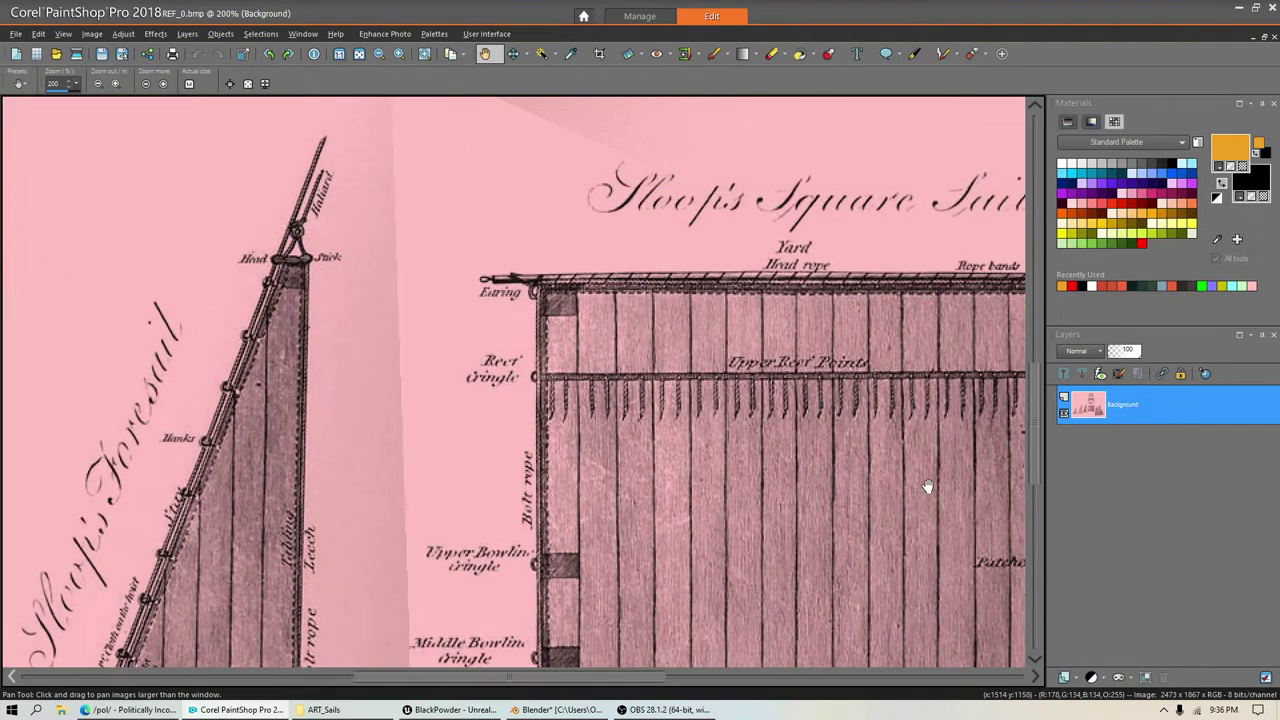
{"action": "left_click_drag", "start_coordinate": [463, 440], "coordinate": [376, 378]}
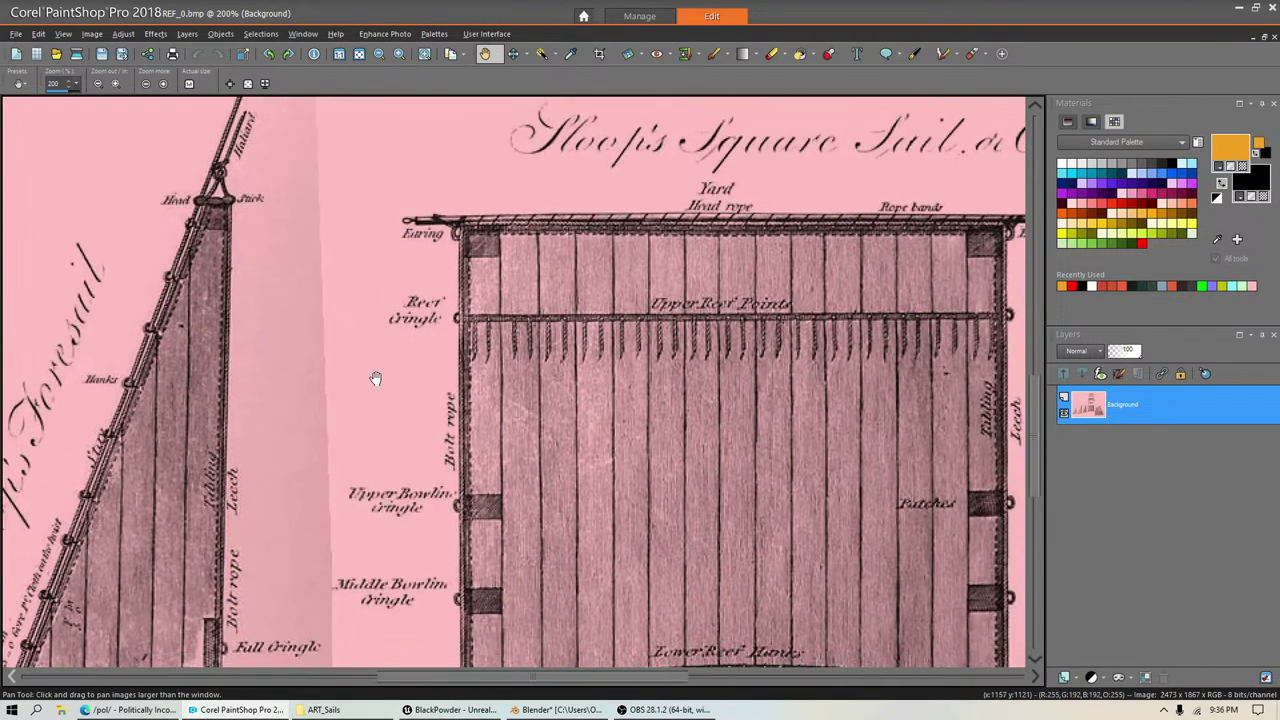
Step: Examine the Sloop's Mainsail beside the square sail, covering its gaff lacing, peek, balance reef and lower reef bands
{"action": "scroll", "coordinate": [452, 414], "scroll_direction": "down", "scroll_amount": 1}
{"action": "scroll", "coordinate": [643, 489], "scroll_direction": "down", "scroll_amount": 2}
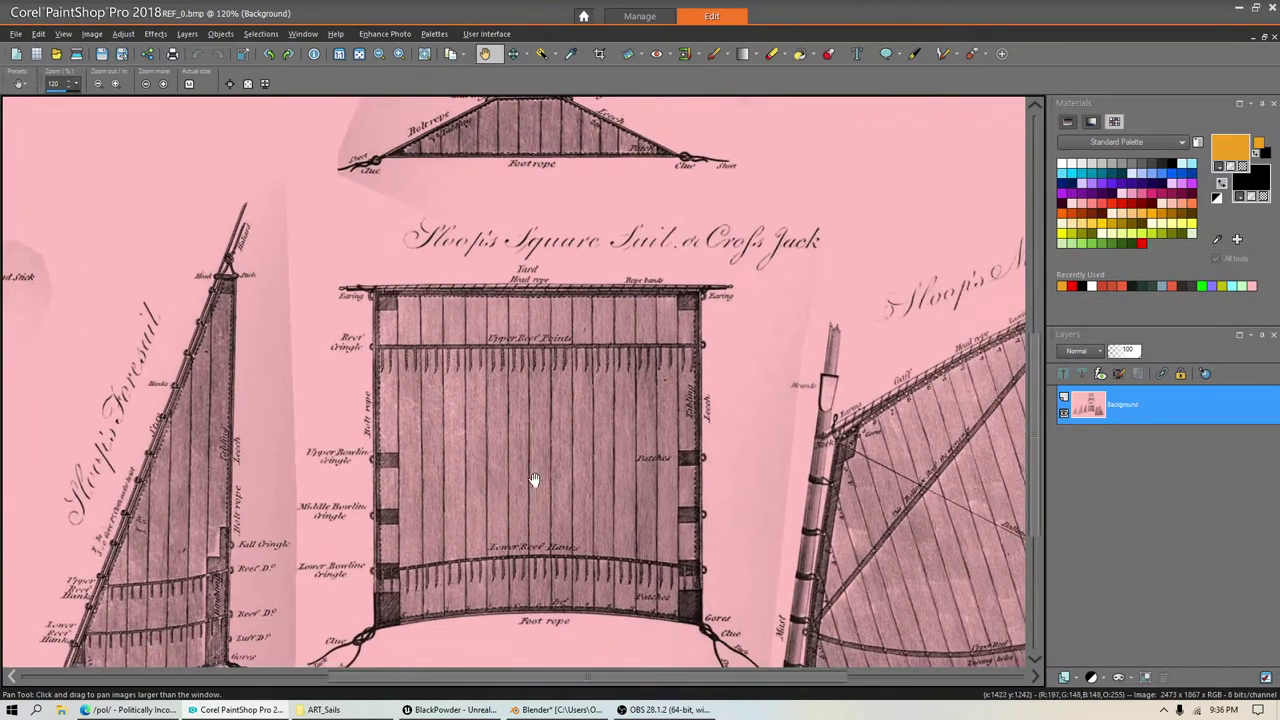
{"action": "left_click_drag", "start_coordinate": [619, 480], "coordinate": [370, 418]}
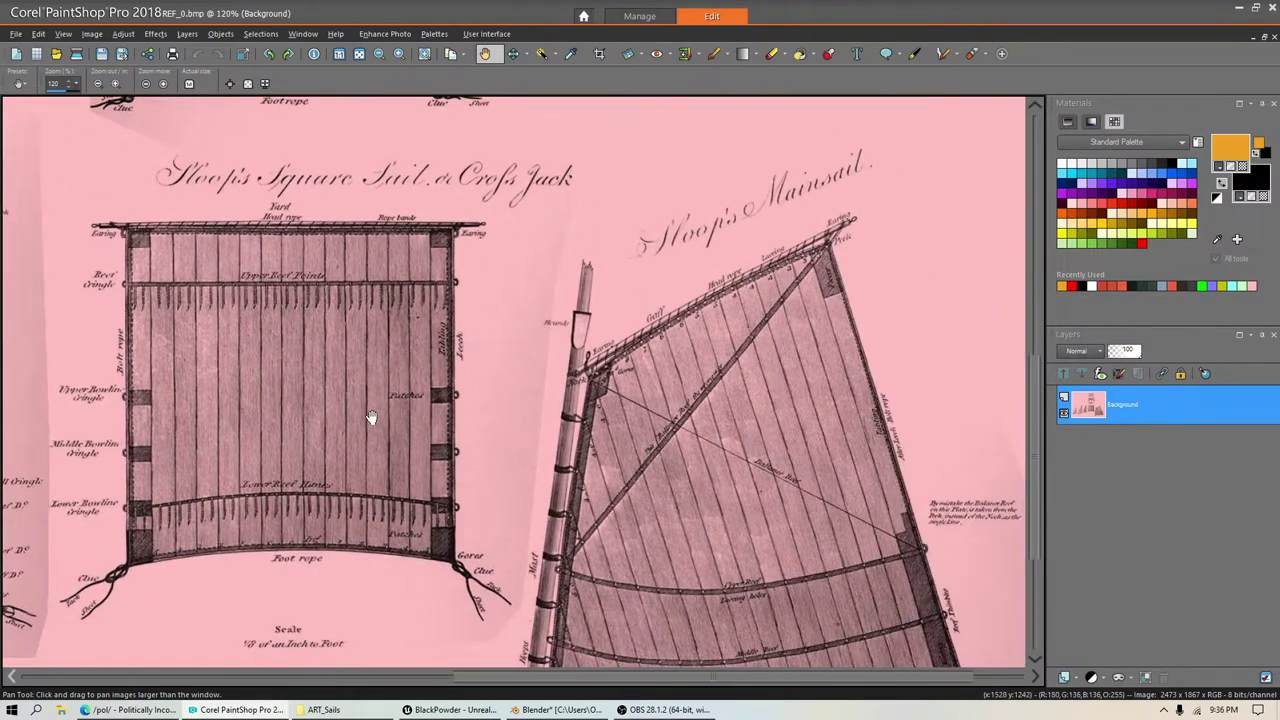
{"action": "scroll", "coordinate": [598, 350], "scroll_direction": "up", "scroll_amount": 2}
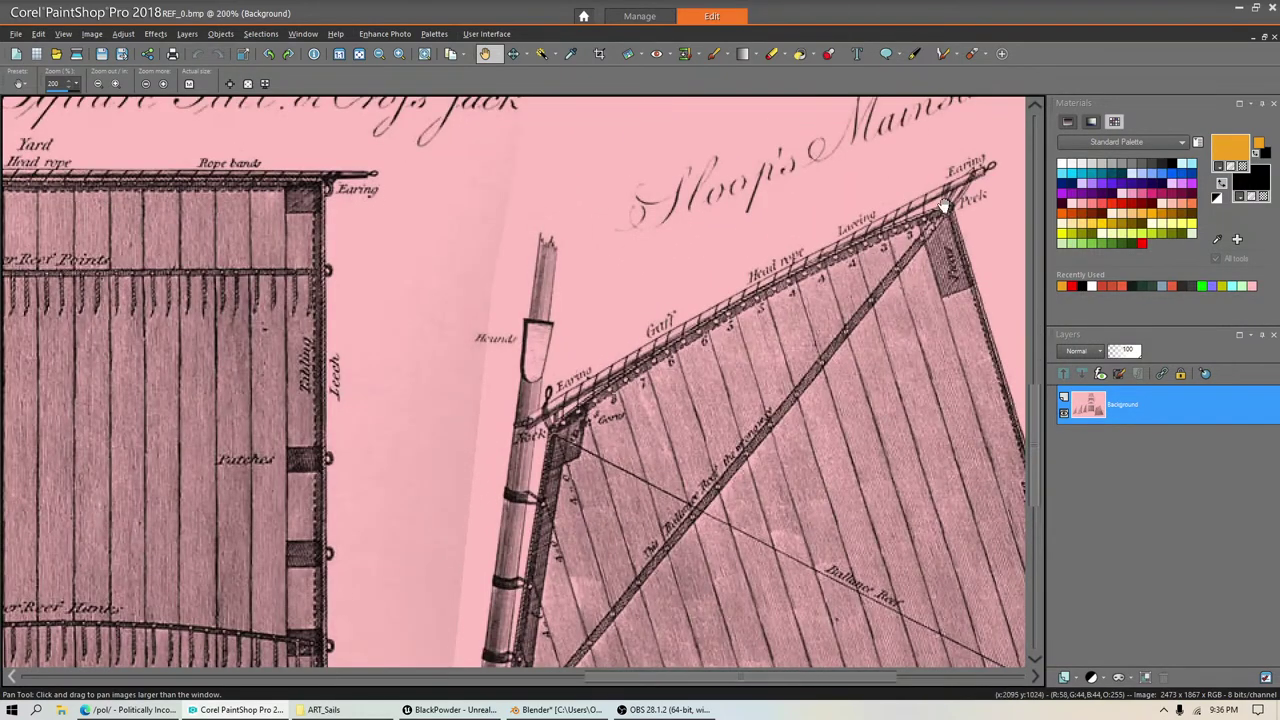
{"action": "scroll", "coordinate": [701, 507], "scroll_direction": "down", "scroll_amount": 3}
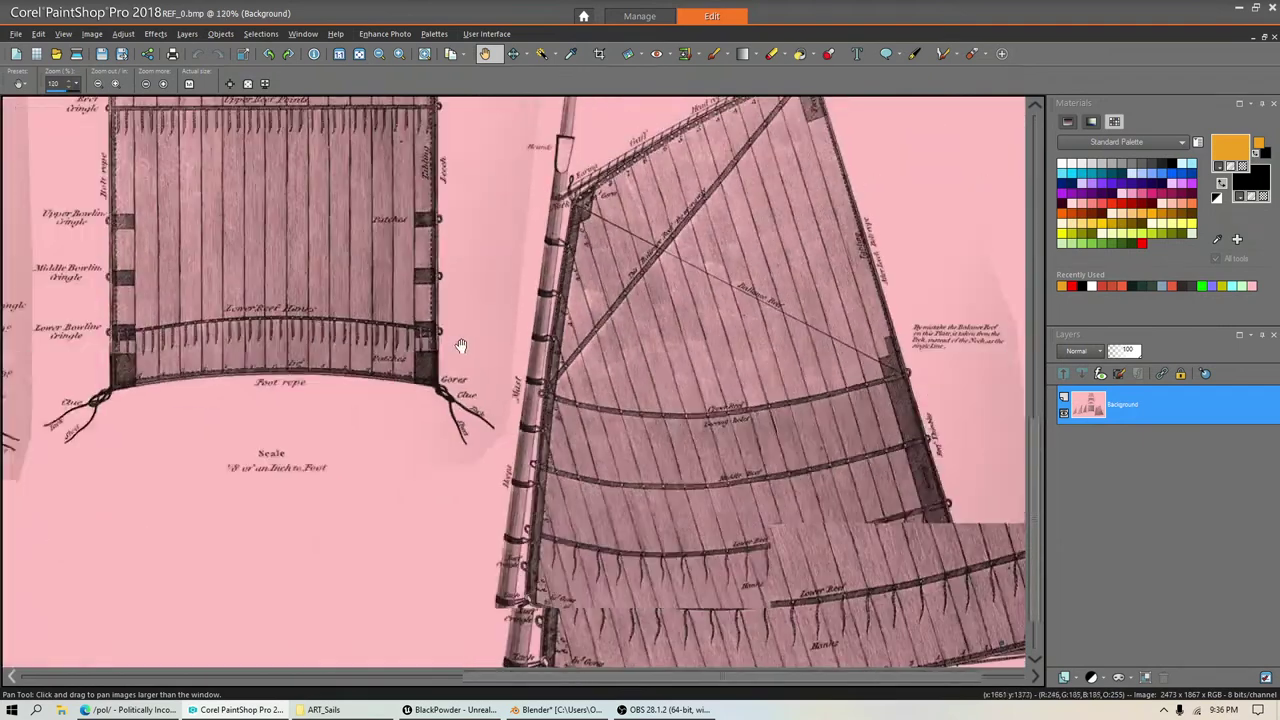
{"action": "scroll", "coordinate": [603, 477], "scroll_direction": "down", "scroll_amount": 3}
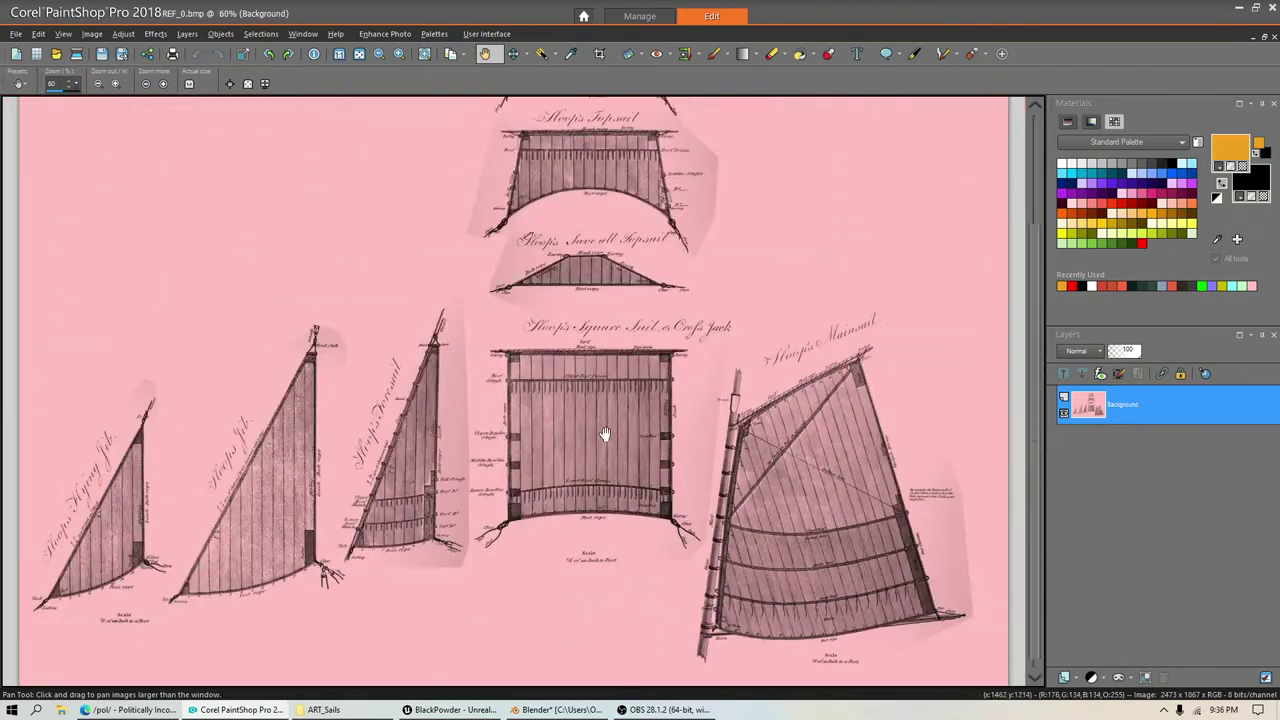
Step: Examine the Sloop's Topgallant Sail and Topsail drawings at 150% zoom
{"action": "left_click_drag", "start_coordinate": [647, 318], "coordinate": [648, 466]}
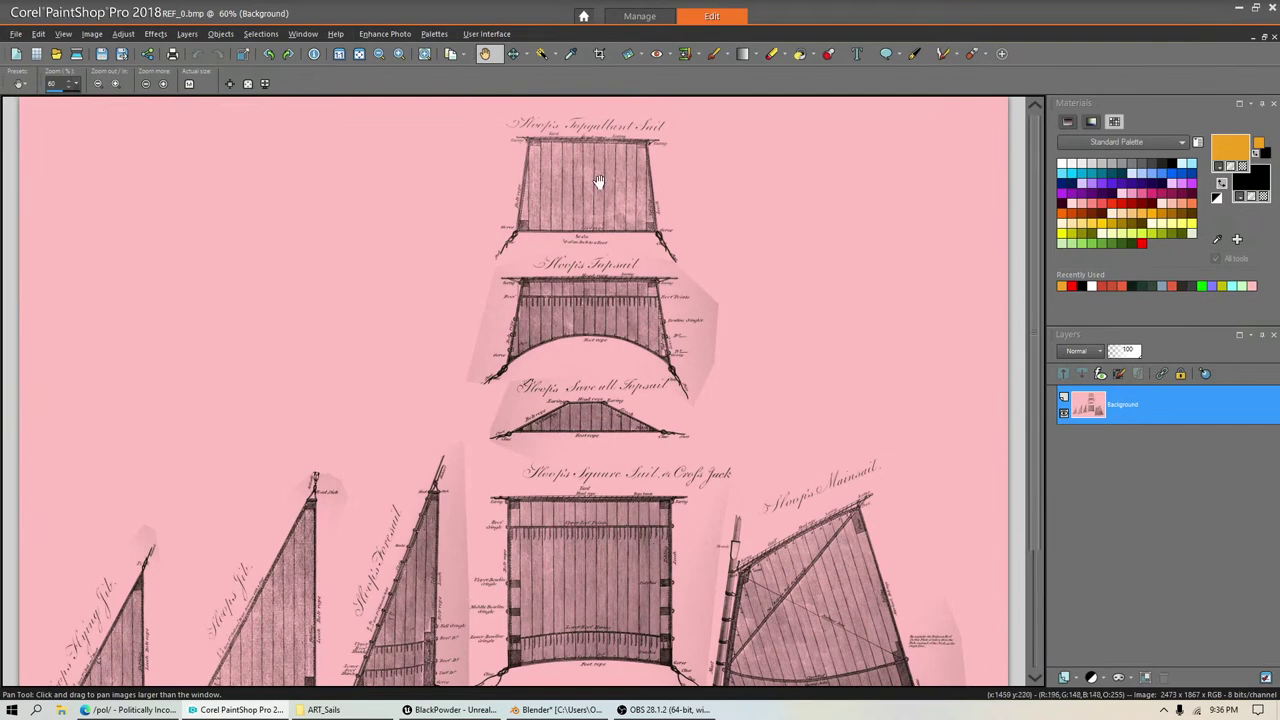
{"action": "scroll", "coordinate": [595, 172], "scroll_direction": "up", "scroll_amount": 4}
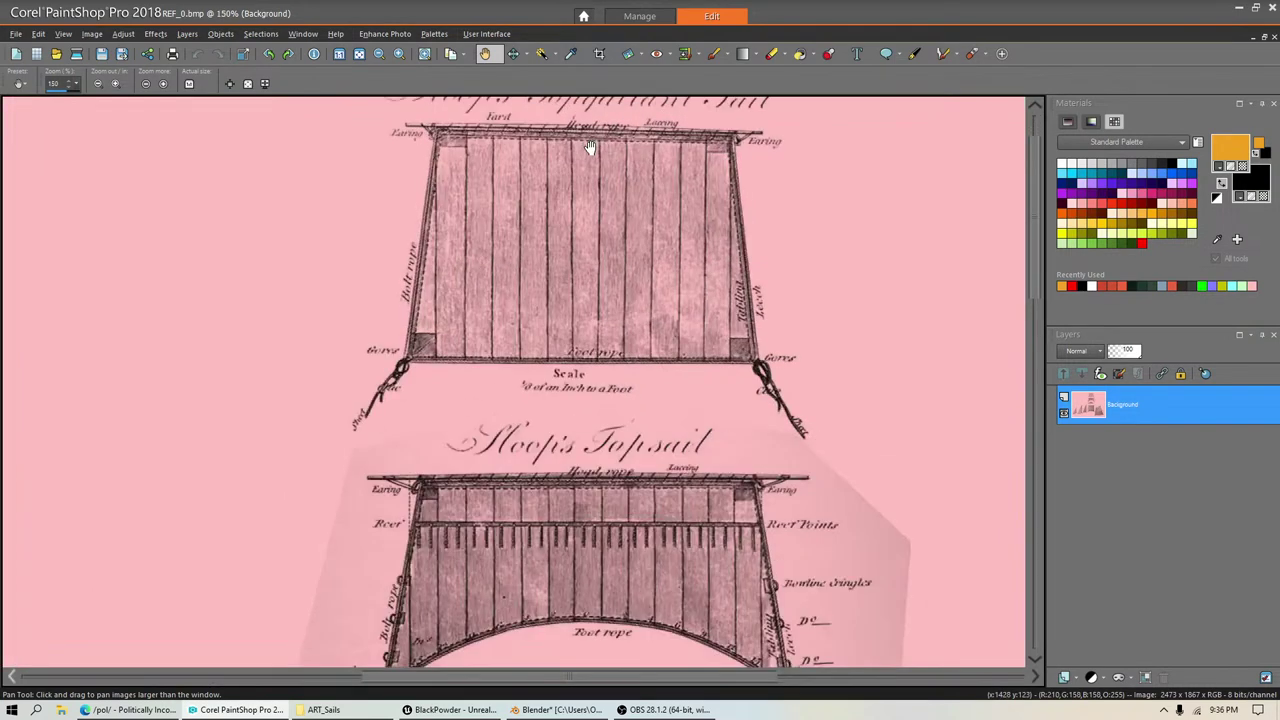
{"action": "left_click_drag", "start_coordinate": [590, 147], "coordinate": [588, 153]}
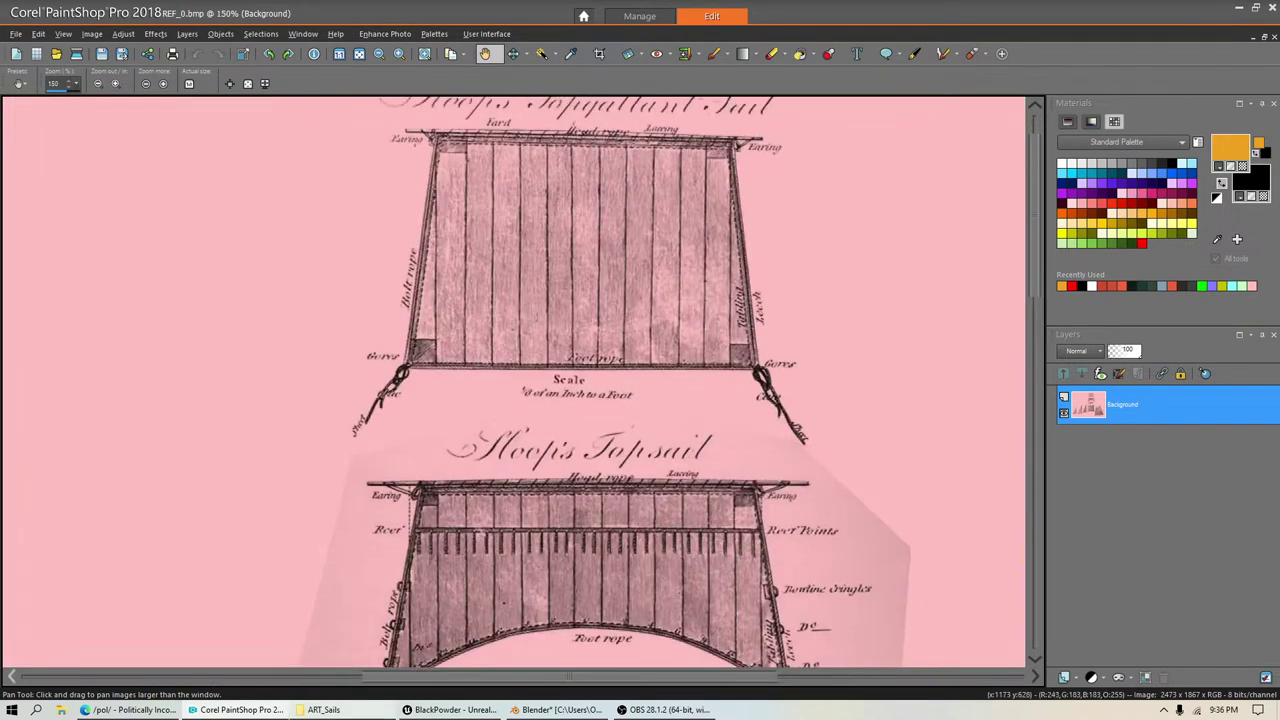
Step: Switch to Blender and close untitled.blend without saving its changes
{"action": "left_click", "coordinate": [555, 709]}
{"action": "left_click", "coordinate": [1262, 8]}
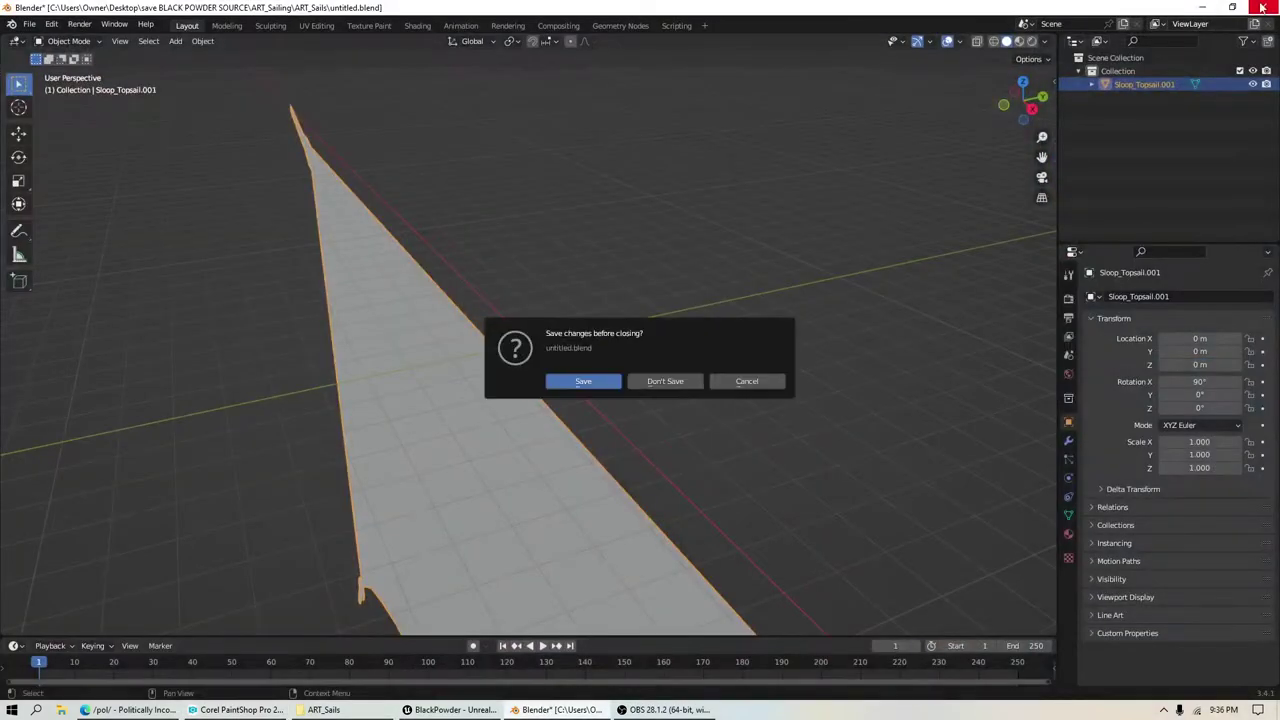
{"action": "left_click", "coordinate": [669, 381]}
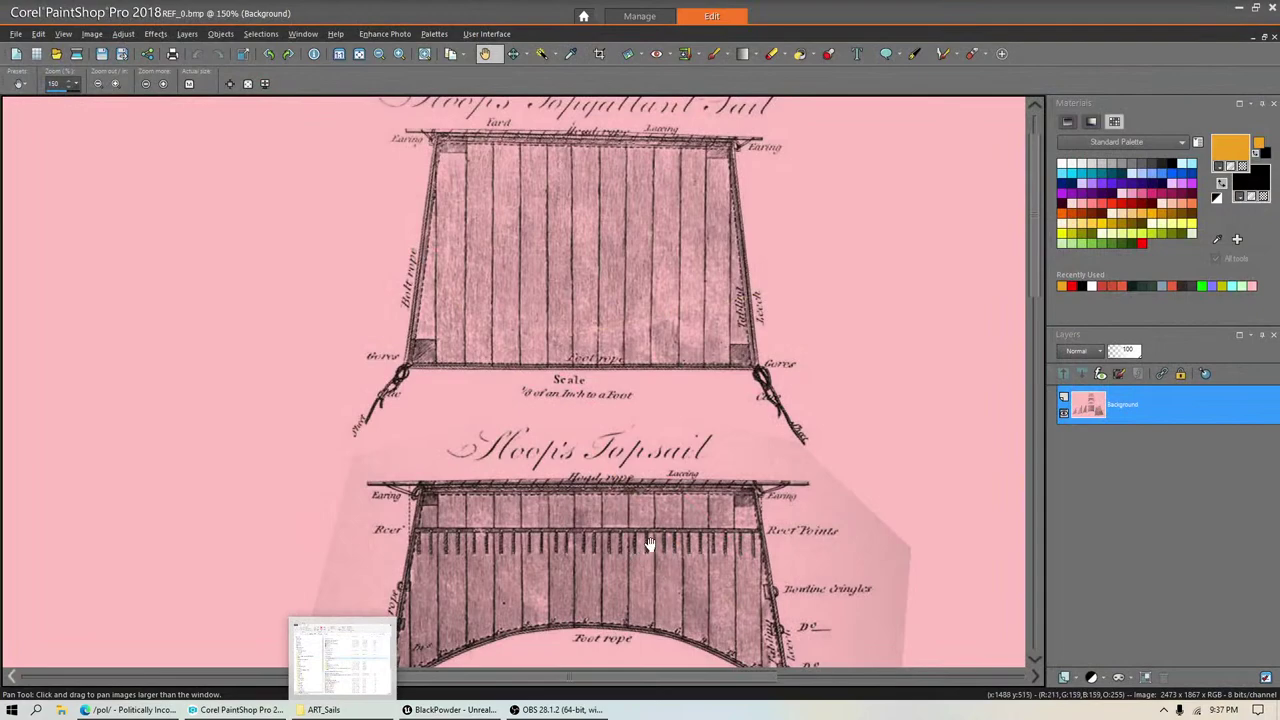
Step: Switch to the ART_Sails folder in File Explorer and select Sails_Remapper_2023_Tri.obj among the OBJ files
{"action": "left_click", "coordinate": [358, 713]}
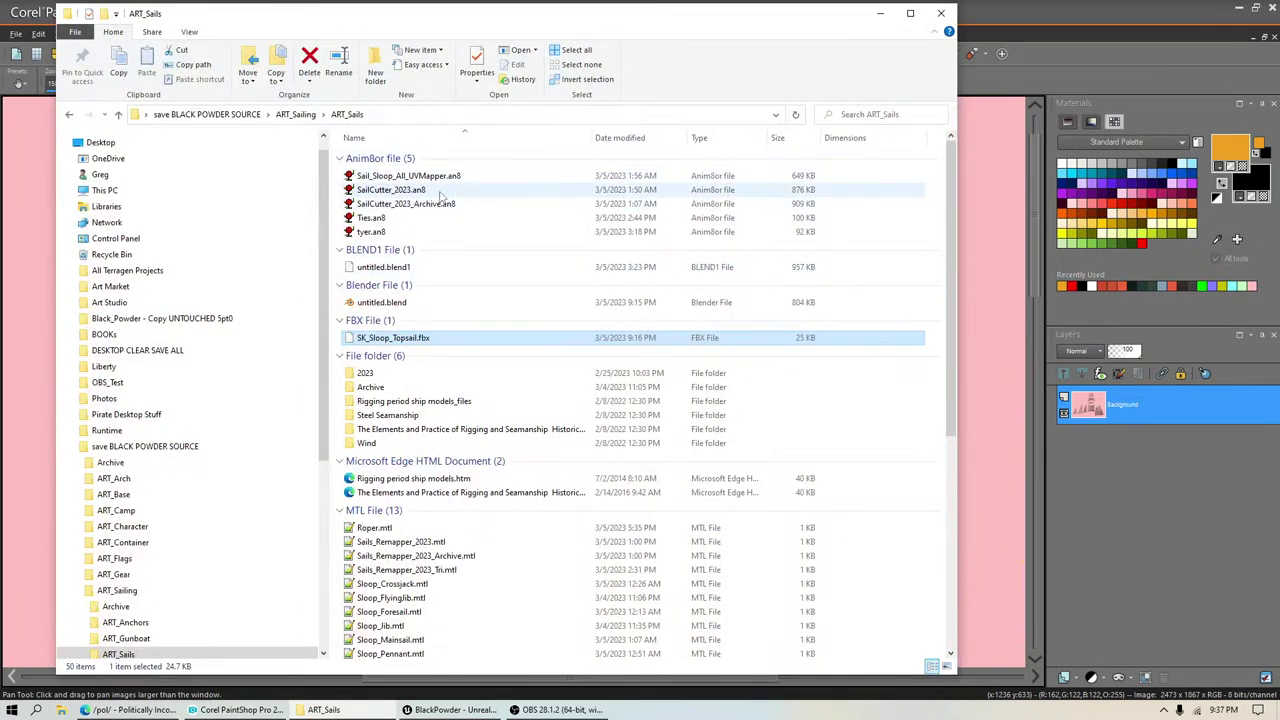
{"action": "scroll", "coordinate": [518, 333], "scroll_direction": "down", "scroll_amount": 6}
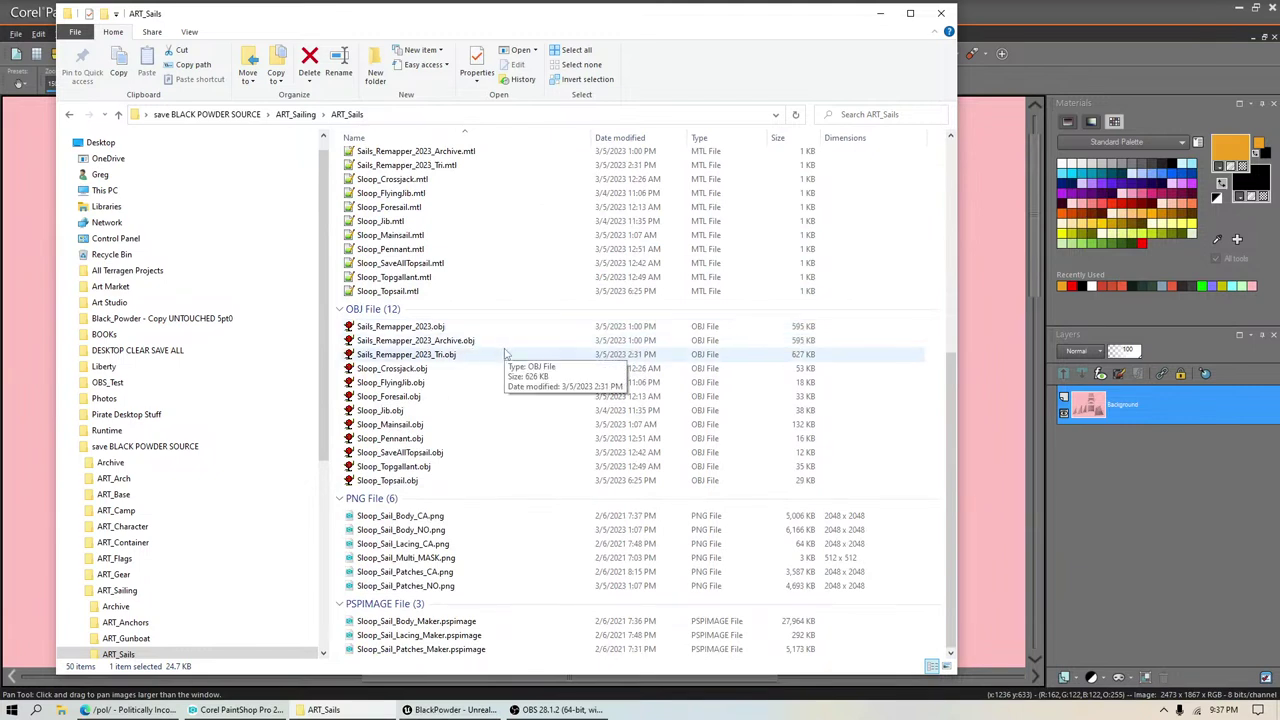
{"action": "left_click", "coordinate": [398, 356]}
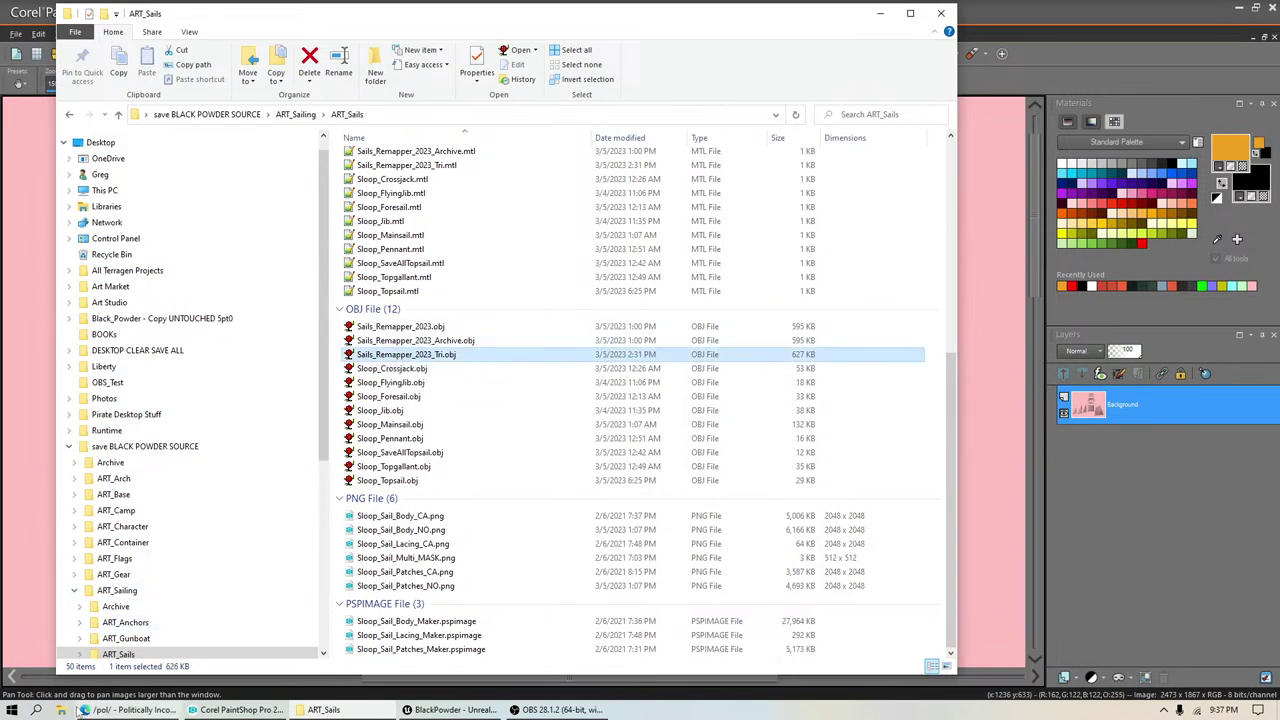
Step: Switch to UVMapper Pro and turn on Include Backfaces for selections
{"action": "left_click", "coordinate": [63, 712]}
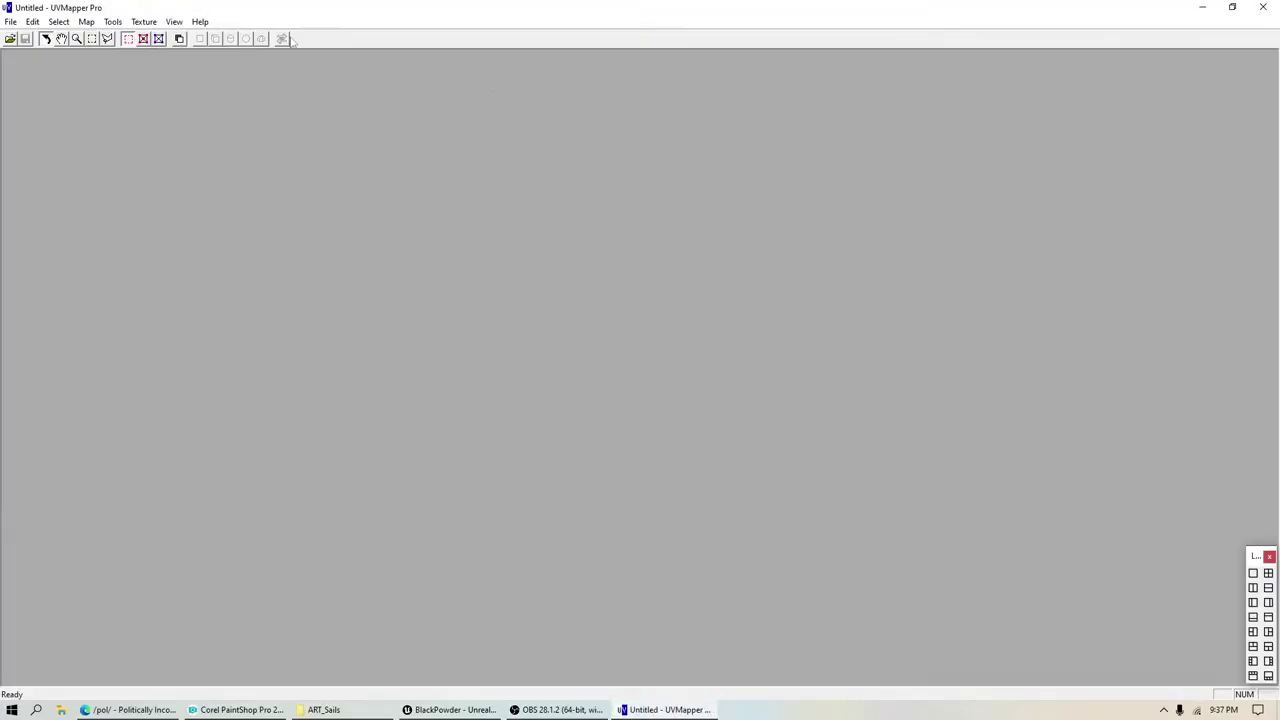
{"action": "left_click", "coordinate": [58, 21]}
{"action": "left_click", "coordinate": [66, 241]}
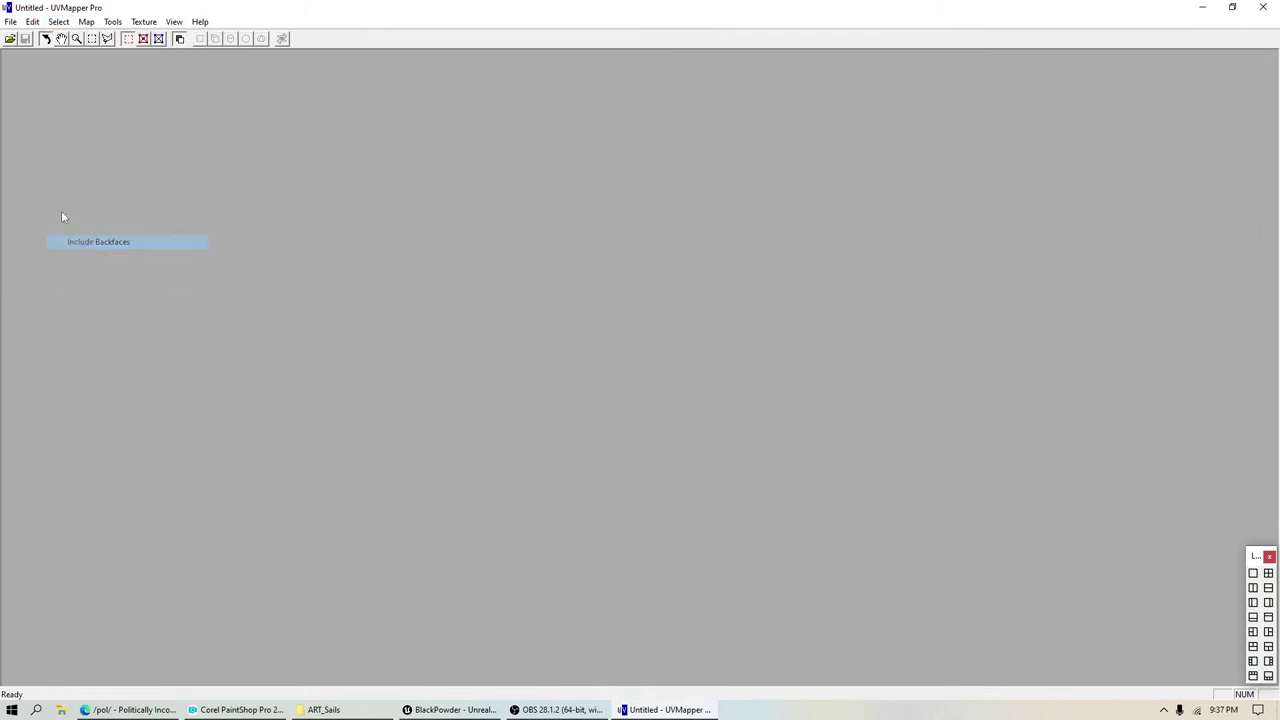
Step: Load Sails_Remapper_2023_Tri.obj from the ART_Sails folder, declining correction of its out-of-range UV coordinates
{"action": "left_click", "coordinate": [10, 21]}
{"action": "left_click", "coordinate": [42, 34]}
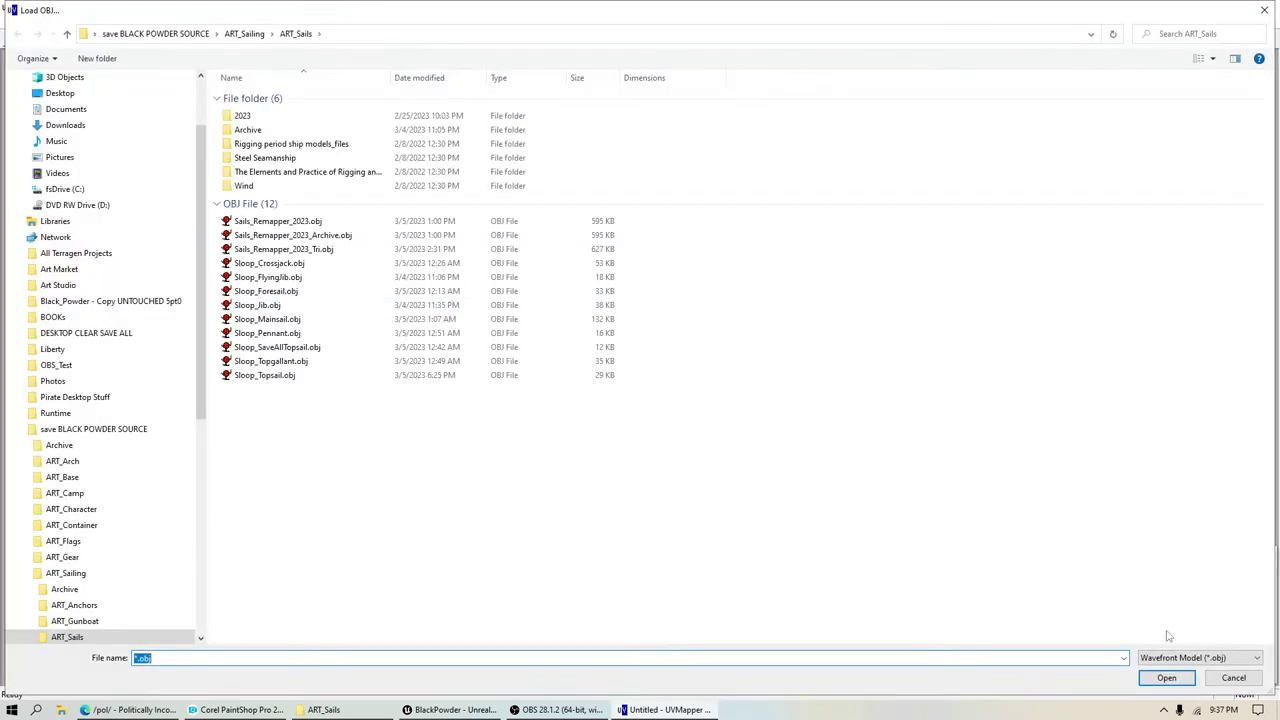
{"action": "left_click", "coordinate": [300, 250]}
{"action": "left_click", "coordinate": [1166, 677]}
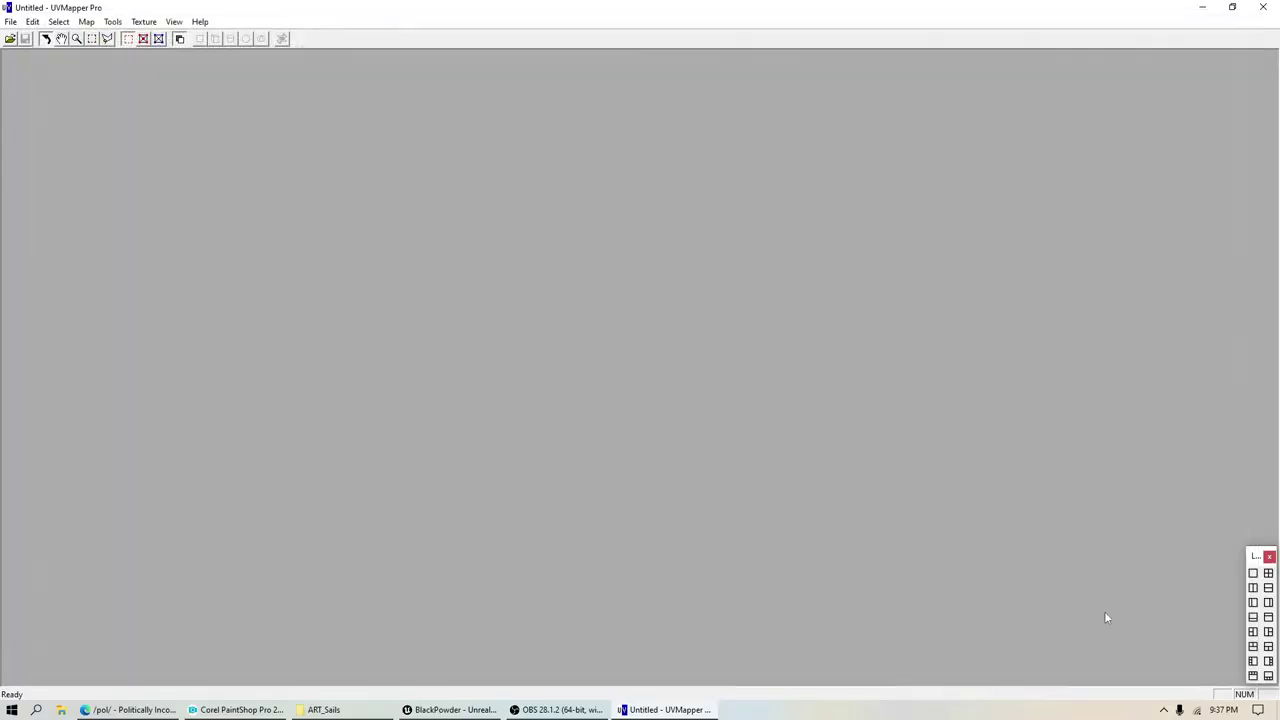
{"action": "left_click", "coordinate": [655, 400]}
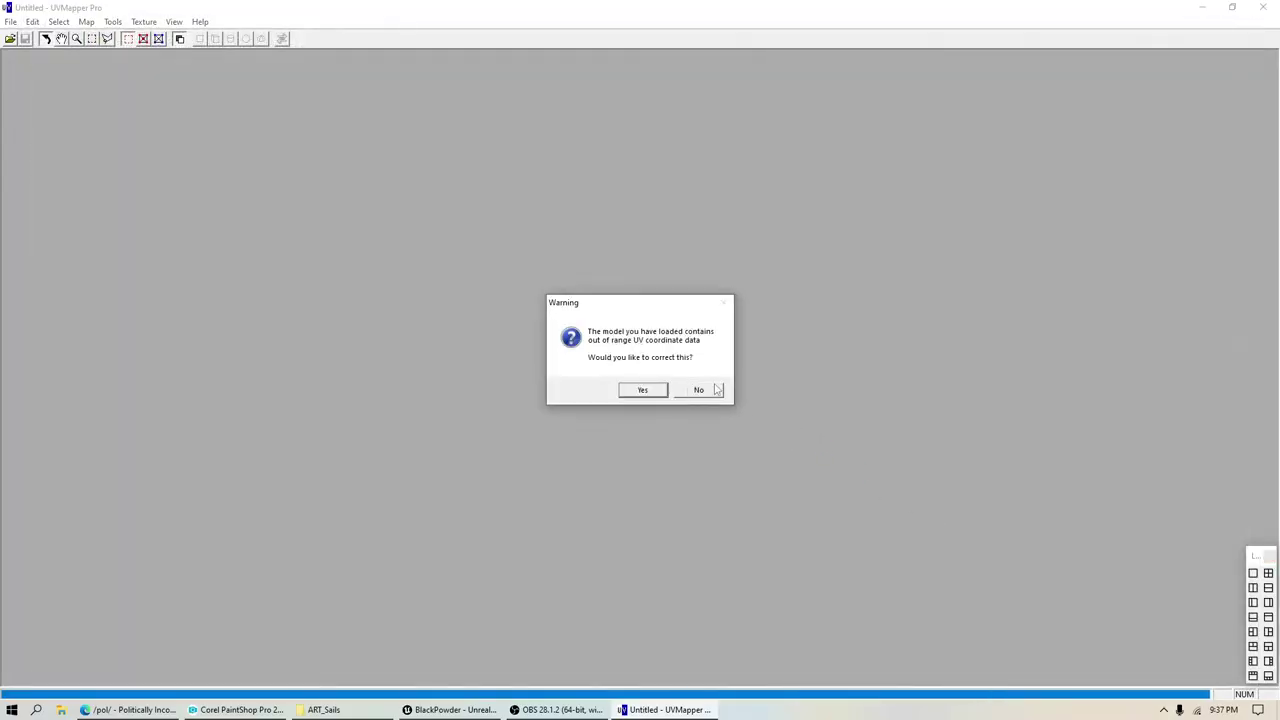
{"action": "left_click", "coordinate": [714, 388]}
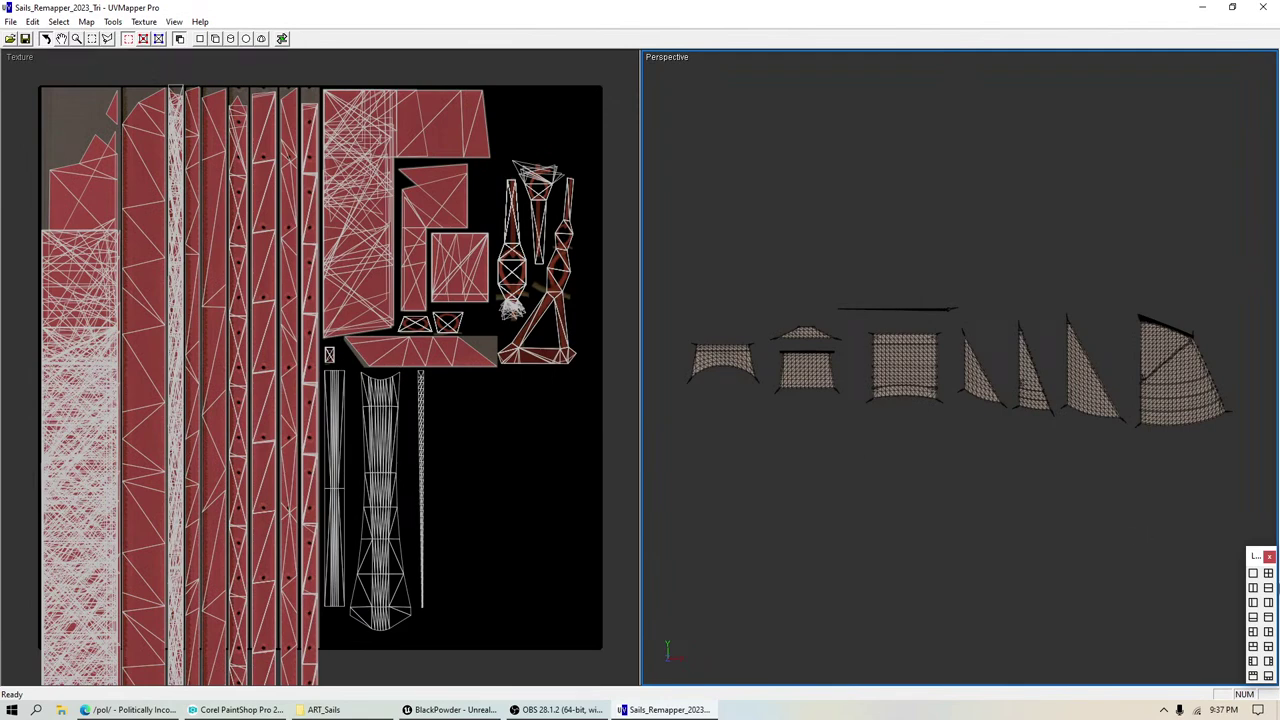
Step: Show the sails in a single perspective view and set the display override to Stress
{"action": "left_click", "coordinate": [1254, 574]}
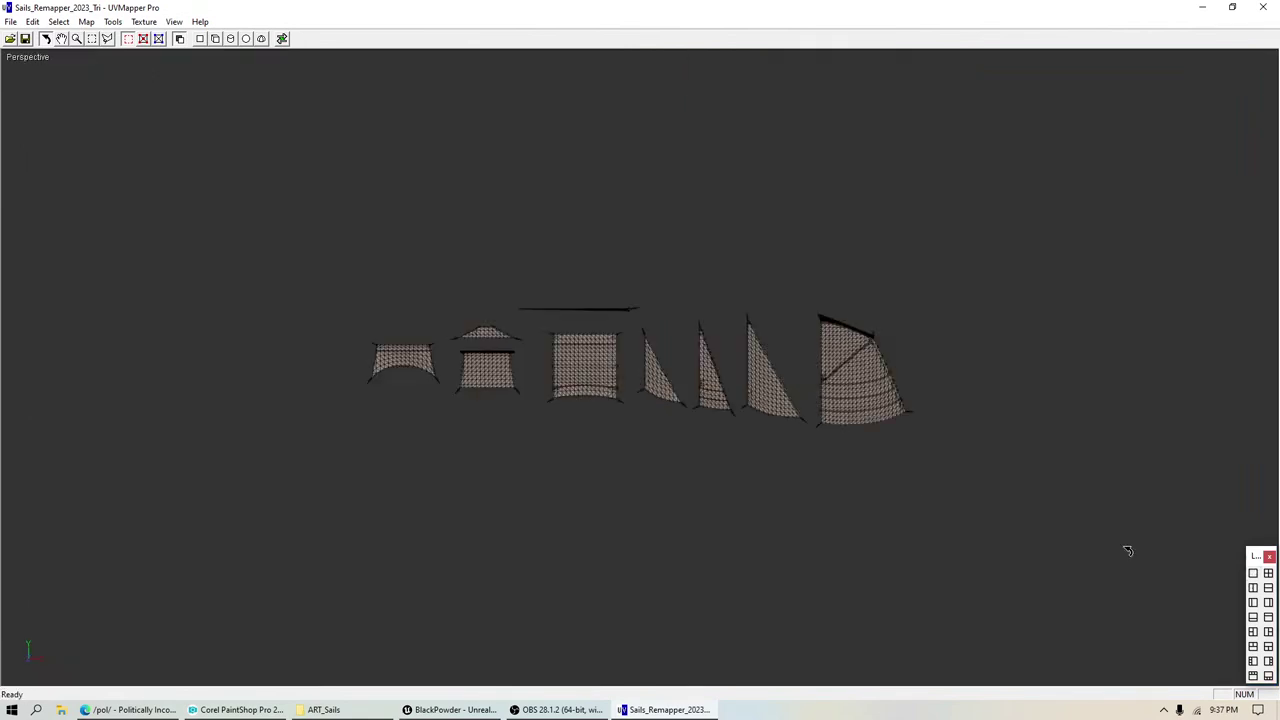
{"action": "scroll", "coordinate": [746, 449], "scroll_direction": "up", "scroll_amount": 5}
{"action": "middle_click_drag", "start_coordinate": [1066, 452], "coordinate": [889, 454]}
{"action": "scroll", "coordinate": [889, 454], "scroll_direction": "up", "scroll_amount": 1}
{"action": "left_click", "coordinate": [176, 21]}
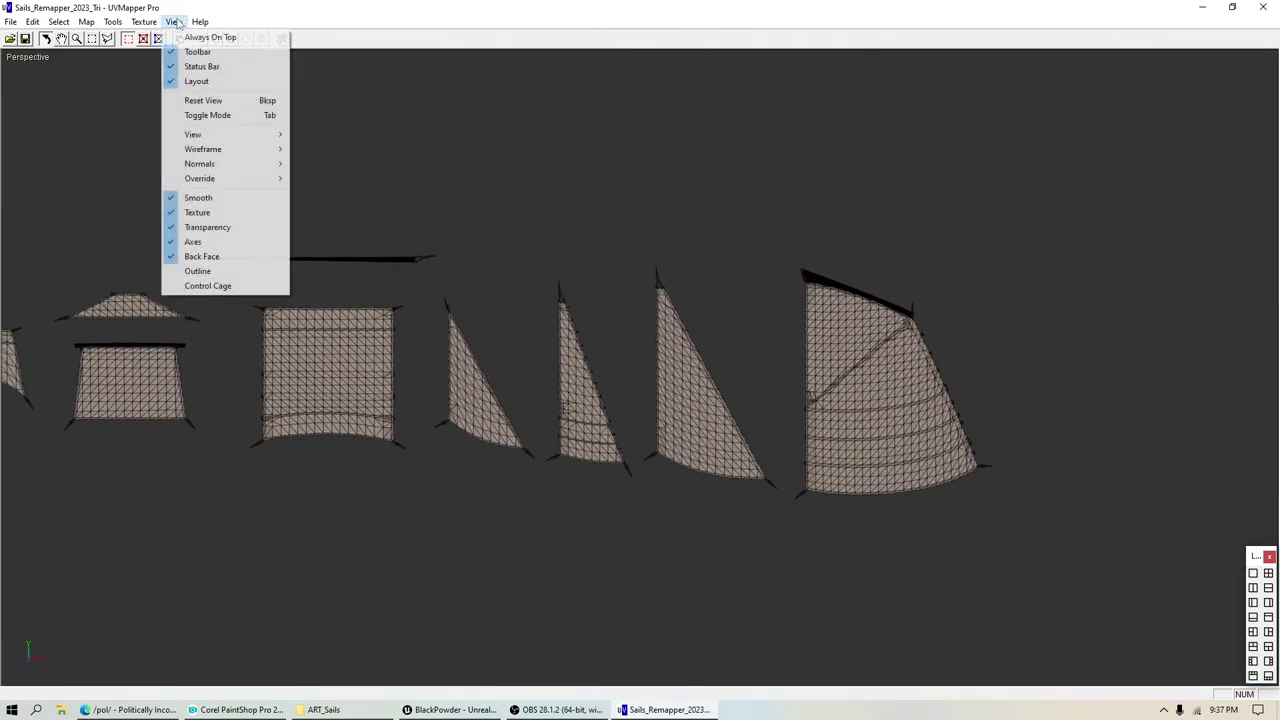
{"action": "left_click", "coordinate": [57, 22]}
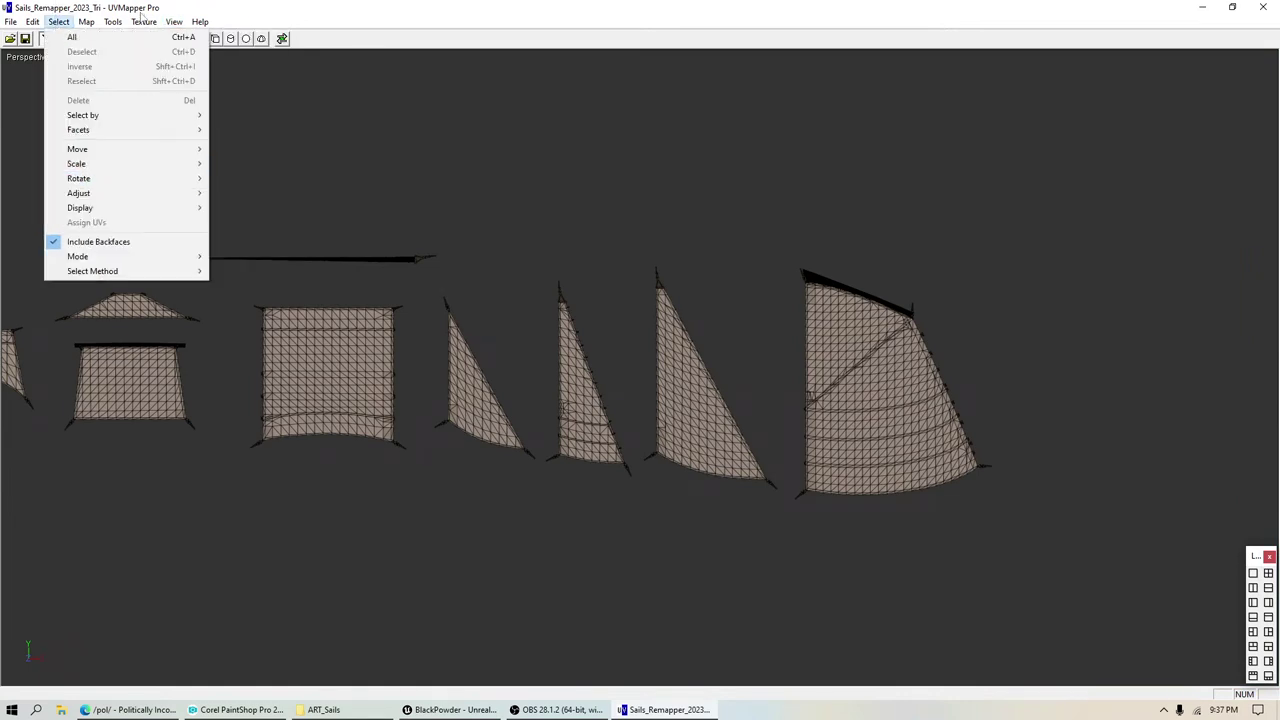
{"action": "mouse_move", "coordinate": [175, 21]}
{"action": "mouse_move", "coordinate": [240, 178]}
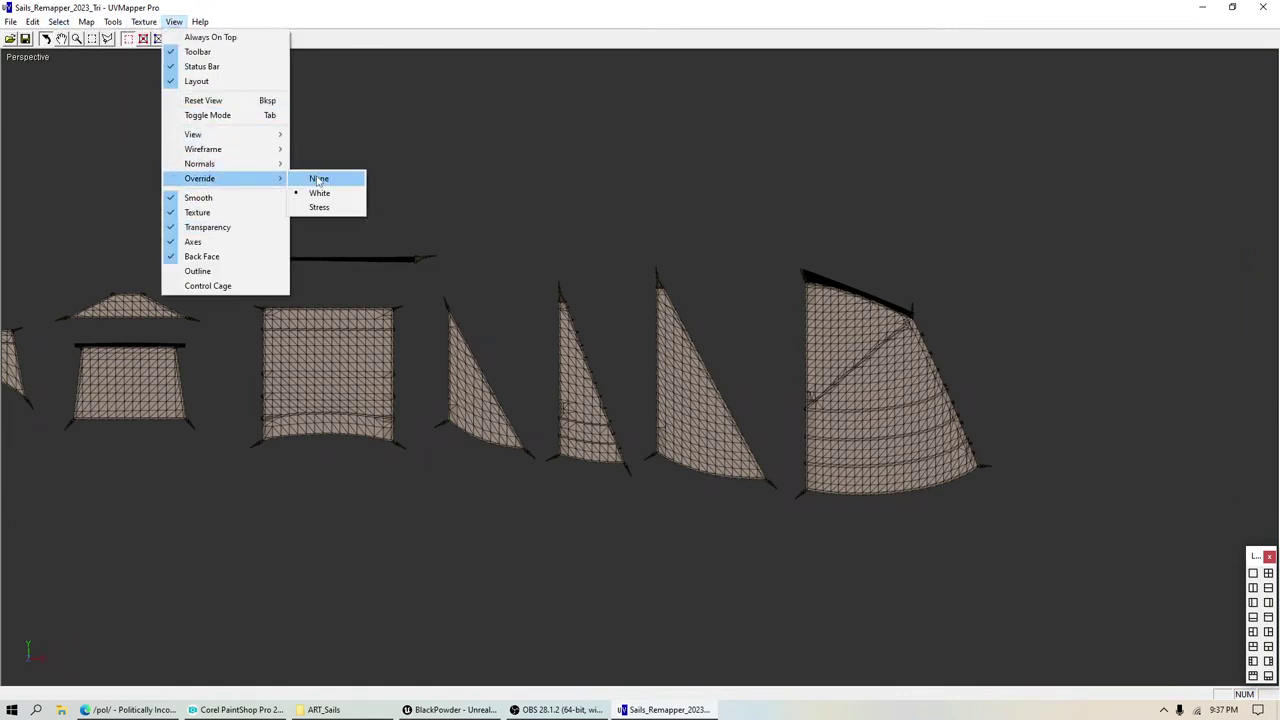
{"action": "left_click", "coordinate": [319, 207]}
Step: Examine the UV stress shading across all the sails, from the mainsail to the topsail, topgallant and crossjack
{"action": "scroll", "coordinate": [1121, 428], "scroll_direction": "up", "scroll_amount": 4}
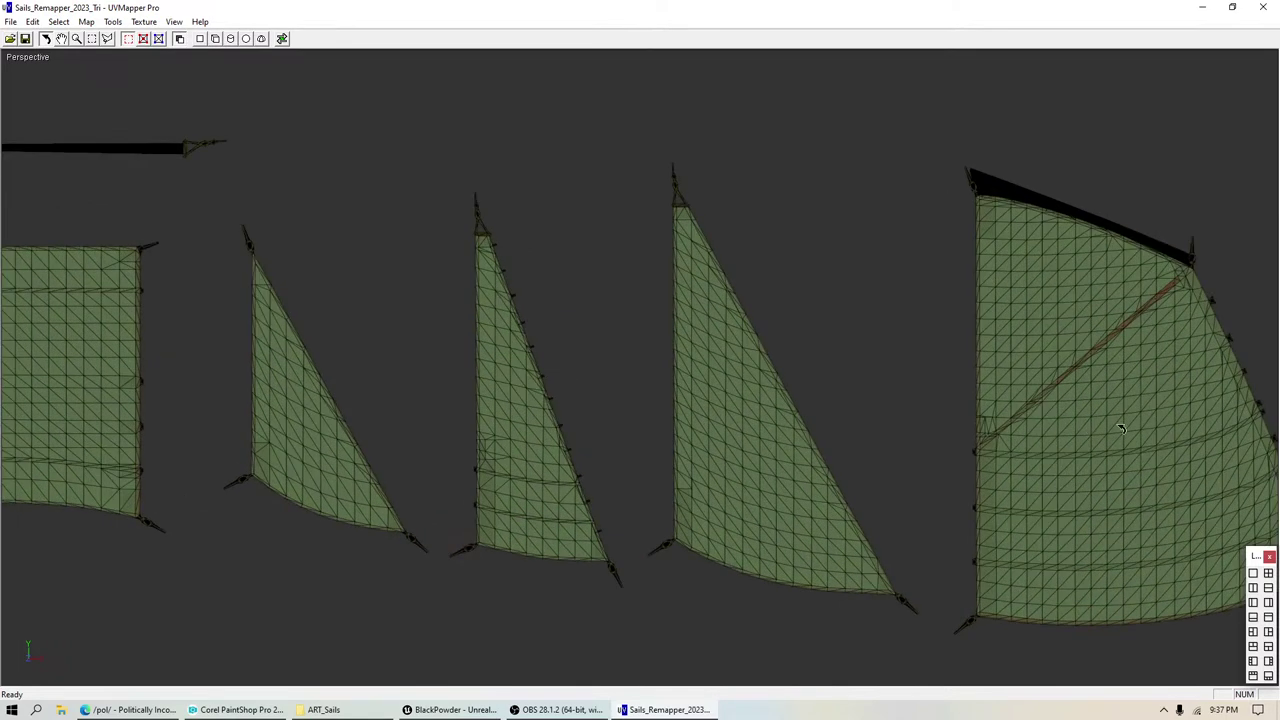
{"action": "middle_click_drag", "start_coordinate": [1121, 428], "coordinate": [771, 354]}
{"action": "scroll", "coordinate": [776, 392], "scroll_direction": "down", "scroll_amount": 1}
{"action": "middle_click_drag", "start_coordinate": [347, 401], "coordinate": [1170, 417]}
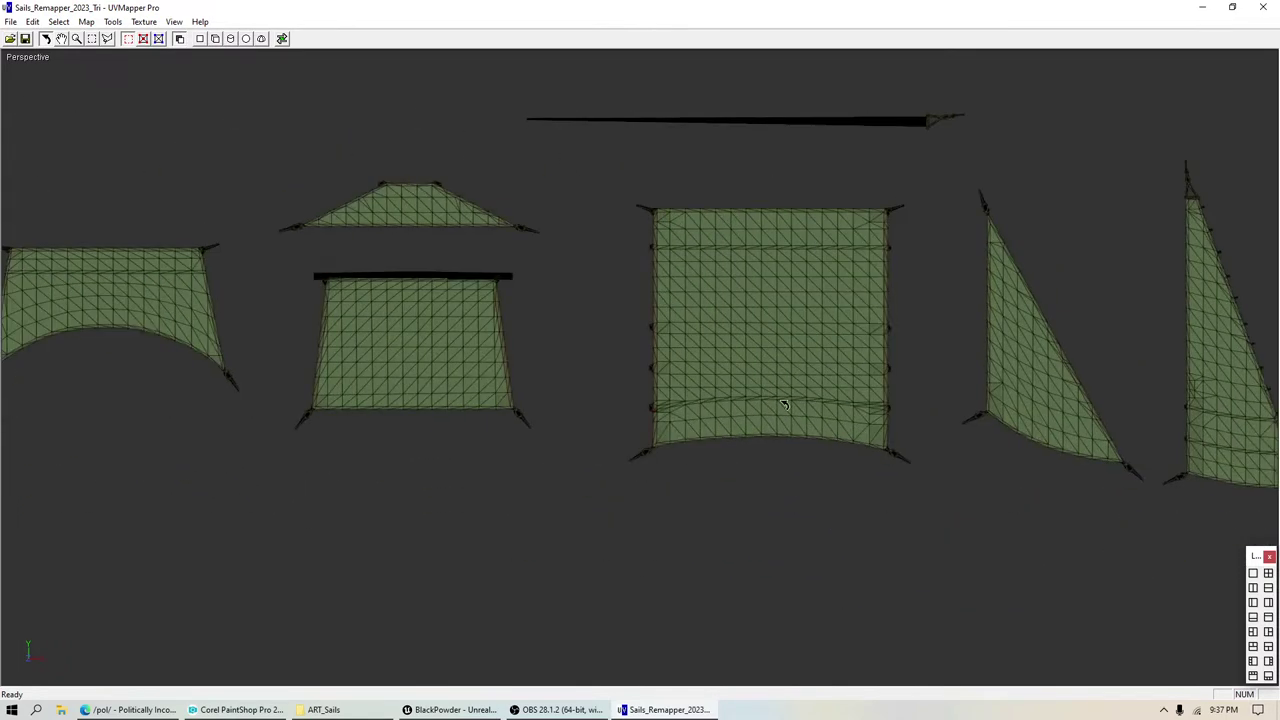
{"action": "middle_click_drag", "start_coordinate": [500, 398], "coordinate": [551, 437]}
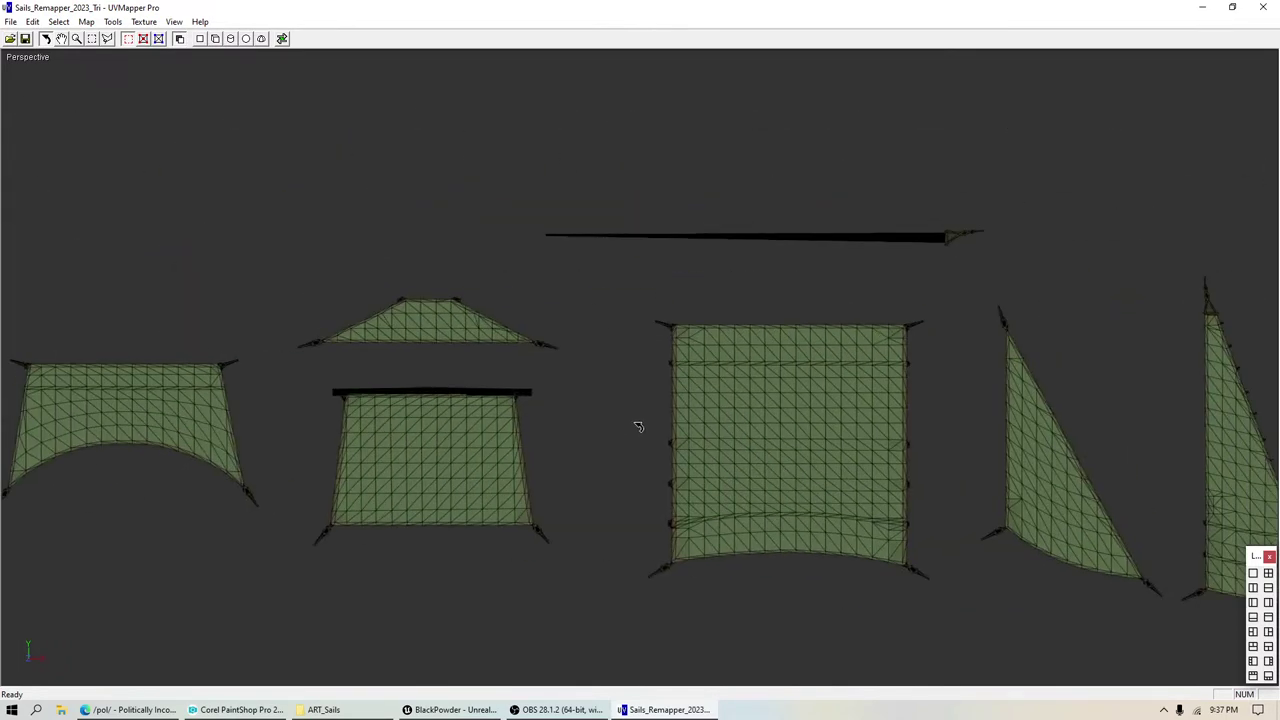
{"action": "scroll", "coordinate": [888, 314], "scroll_direction": "up", "scroll_amount": 4}
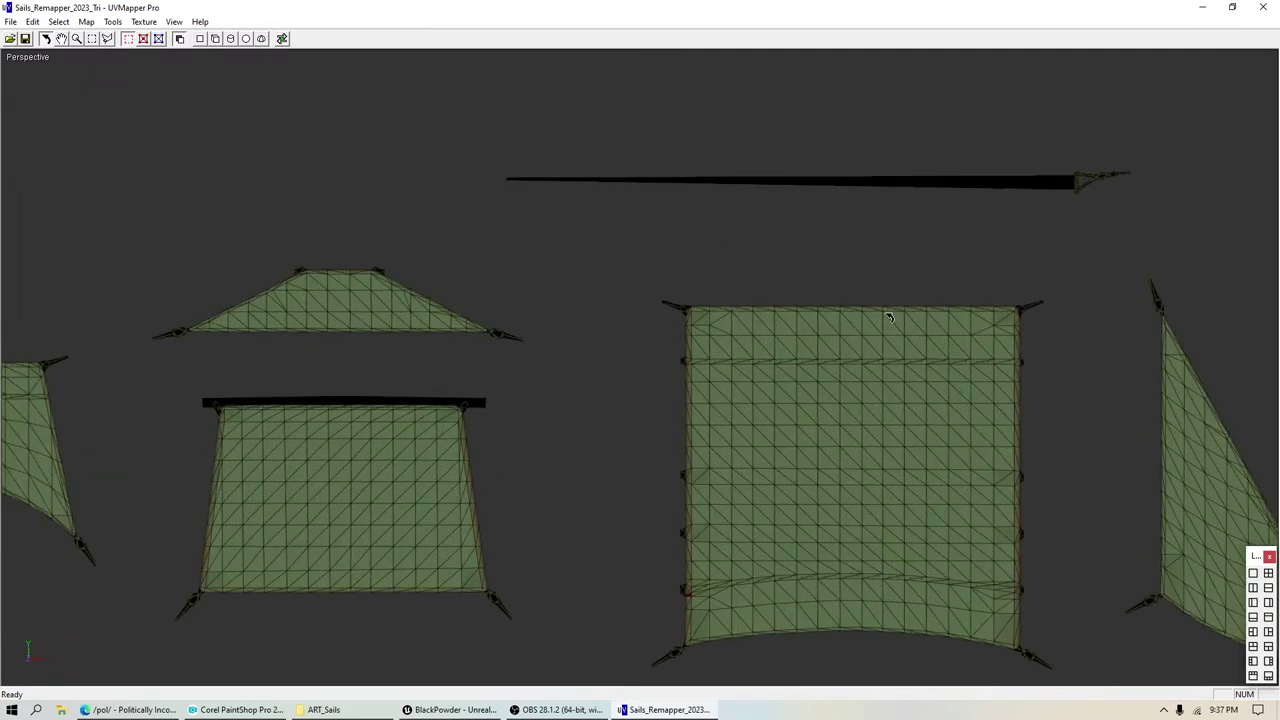
{"action": "middle_click_drag", "start_coordinate": [882, 293], "coordinate": [887, 325]}
{"action": "scroll", "coordinate": [936, 462], "scroll_direction": "down", "scroll_amount": 1}
{"action": "middle_click_drag", "start_coordinate": [901, 595], "coordinate": [877, 421]}
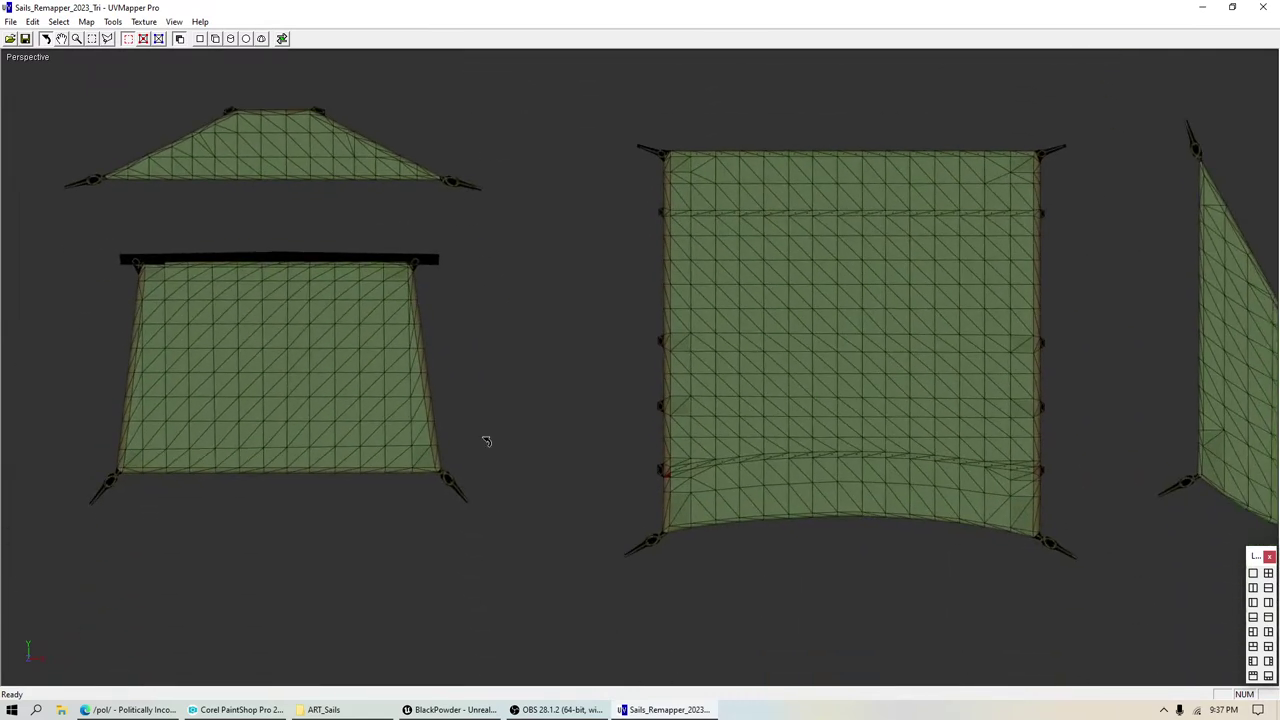
{"action": "scroll", "coordinate": [487, 441], "scroll_direction": "down", "scroll_amount": 5}
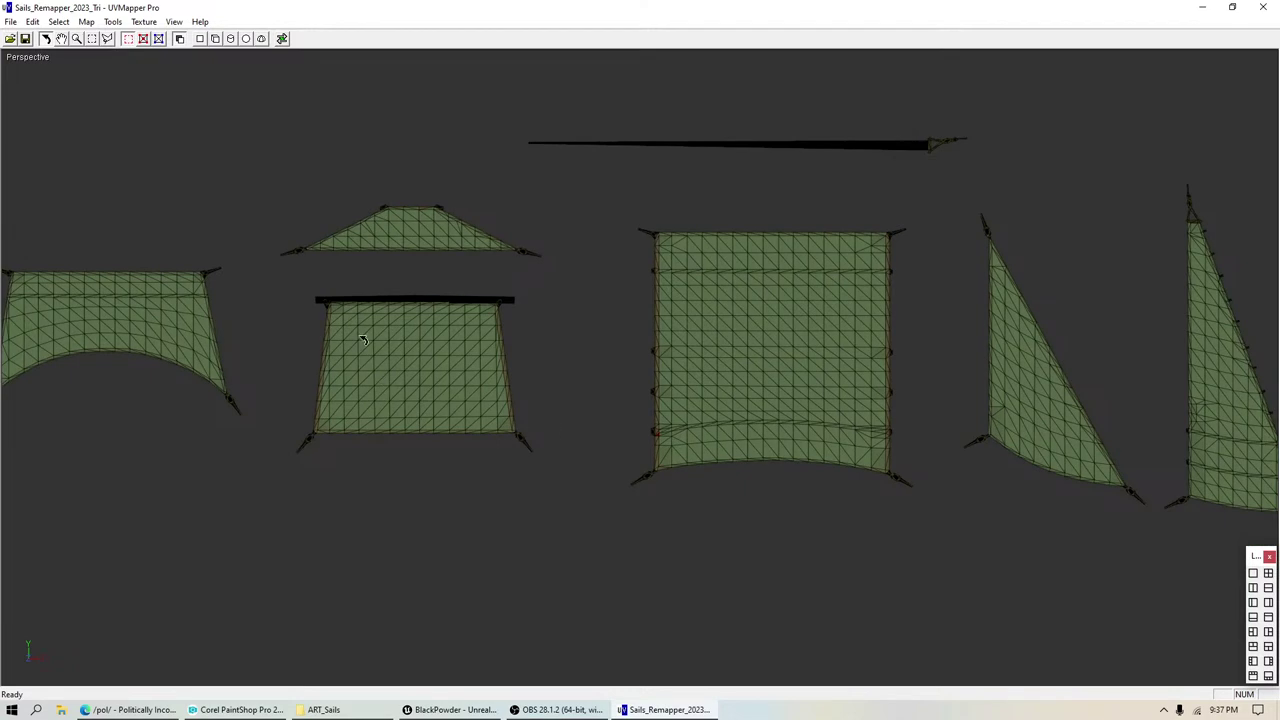
{"action": "left_click_drag", "start_coordinate": [389, 368], "coordinate": [524, 317]}
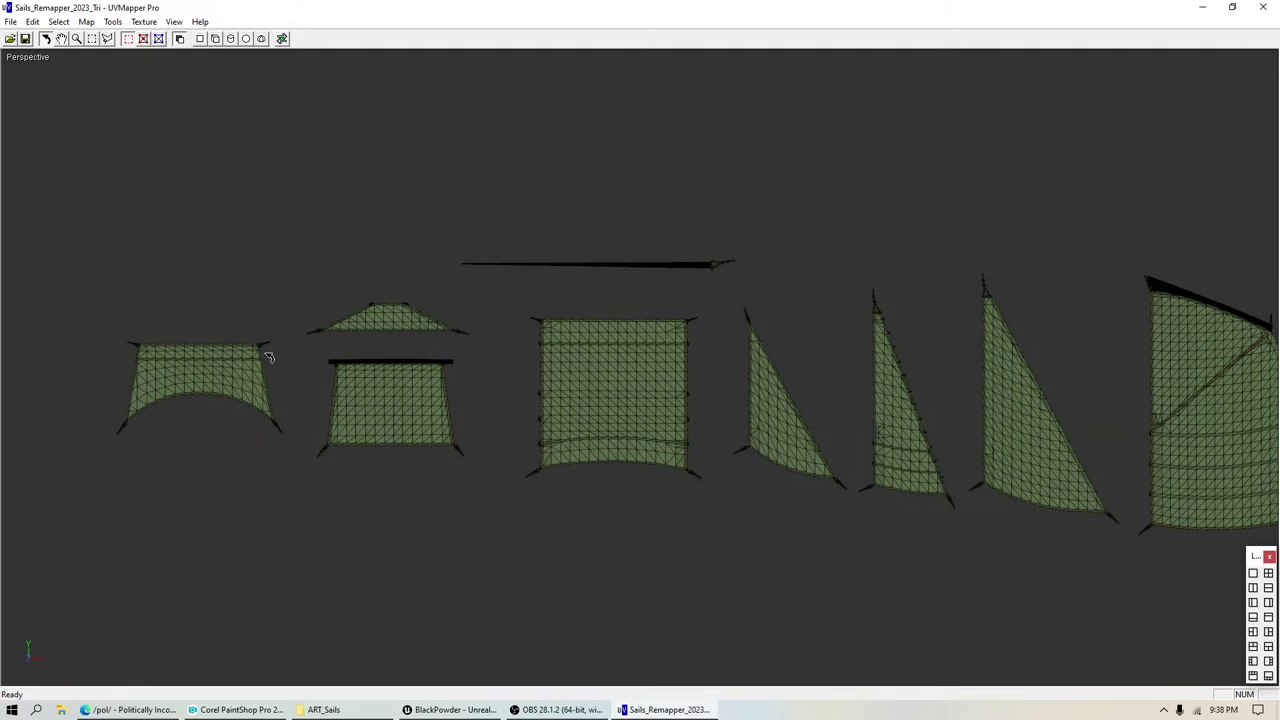
Step: Switch to PaintShop Pro and study the sloop's sail drawings, from the Topgallant Sail down to the Square Sail and Mainsail
{"action": "left_click", "coordinate": [240, 710]}
{"action": "left_click_drag", "start_coordinate": [597, 342], "coordinate": [586, 450]}
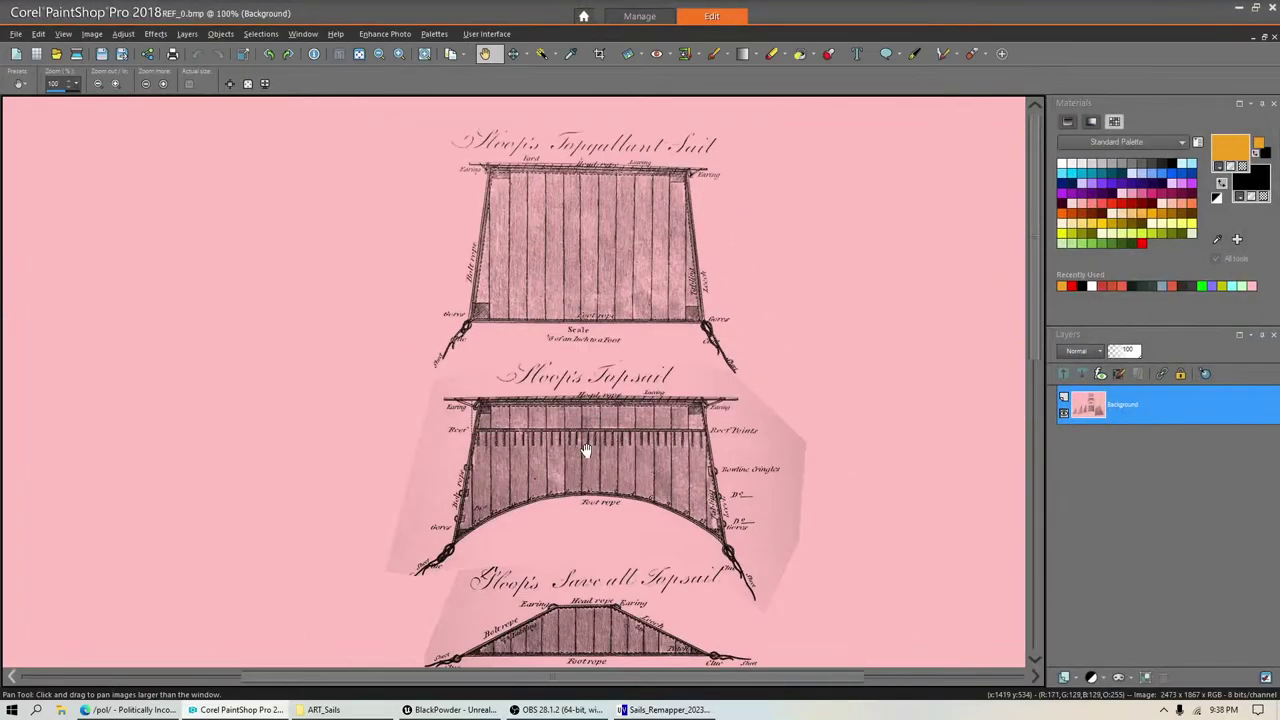
{"action": "left_click_drag", "start_coordinate": [589, 534], "coordinate": [634, 170]}
{"action": "left_click_drag", "start_coordinate": [634, 630], "coordinate": [634, 466]}
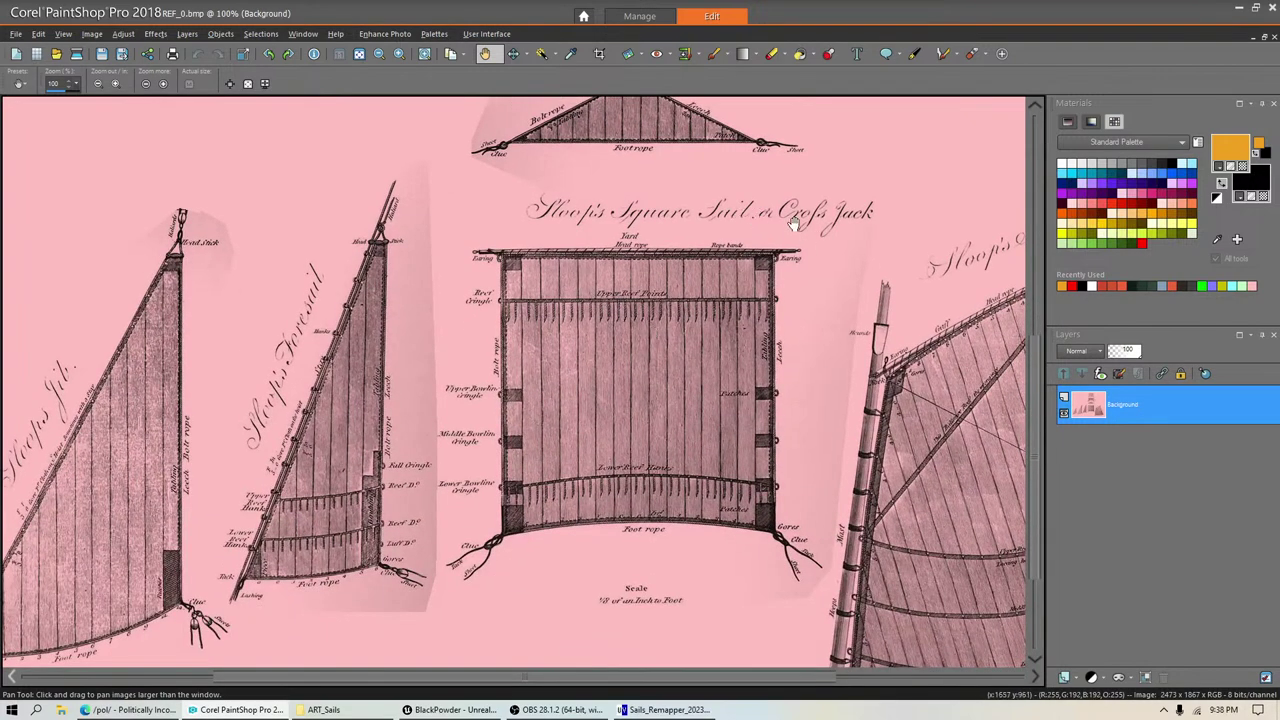
{"action": "scroll", "coordinate": [580, 323], "scroll_direction": "down", "scroll_amount": 3}
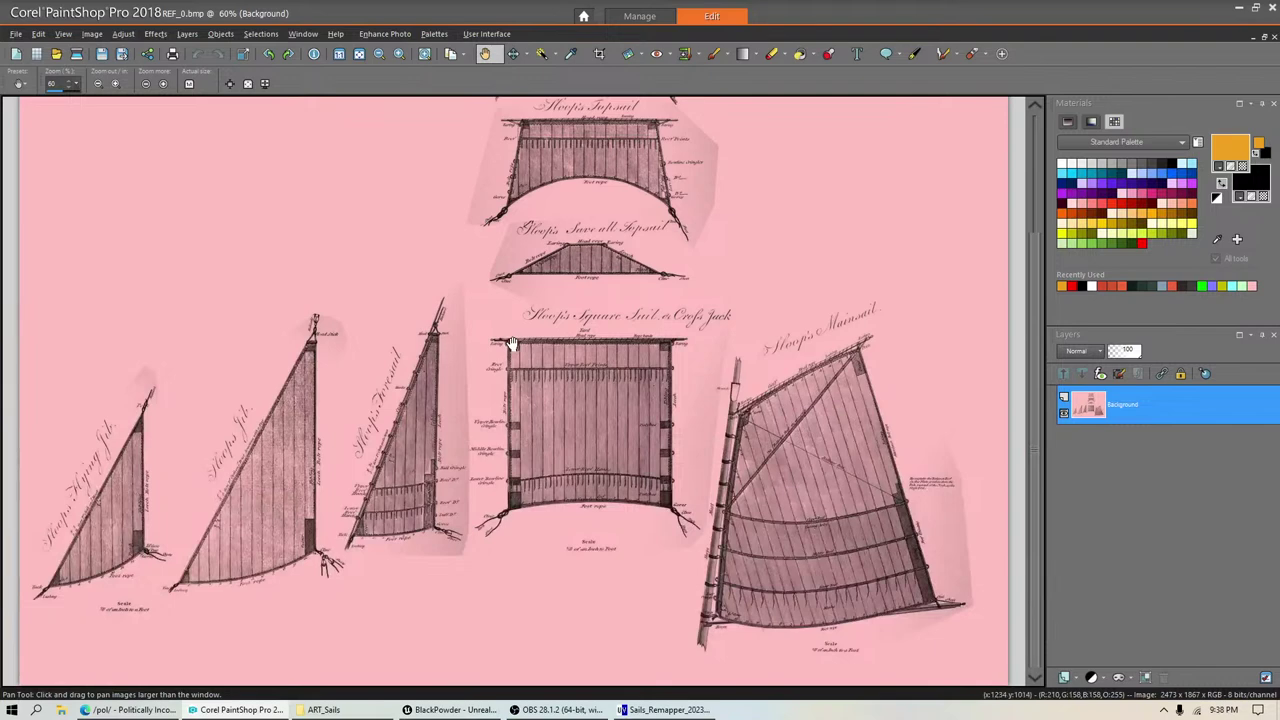
{"action": "scroll", "coordinate": [533, 357], "scroll_direction": "up", "scroll_amount": 2}
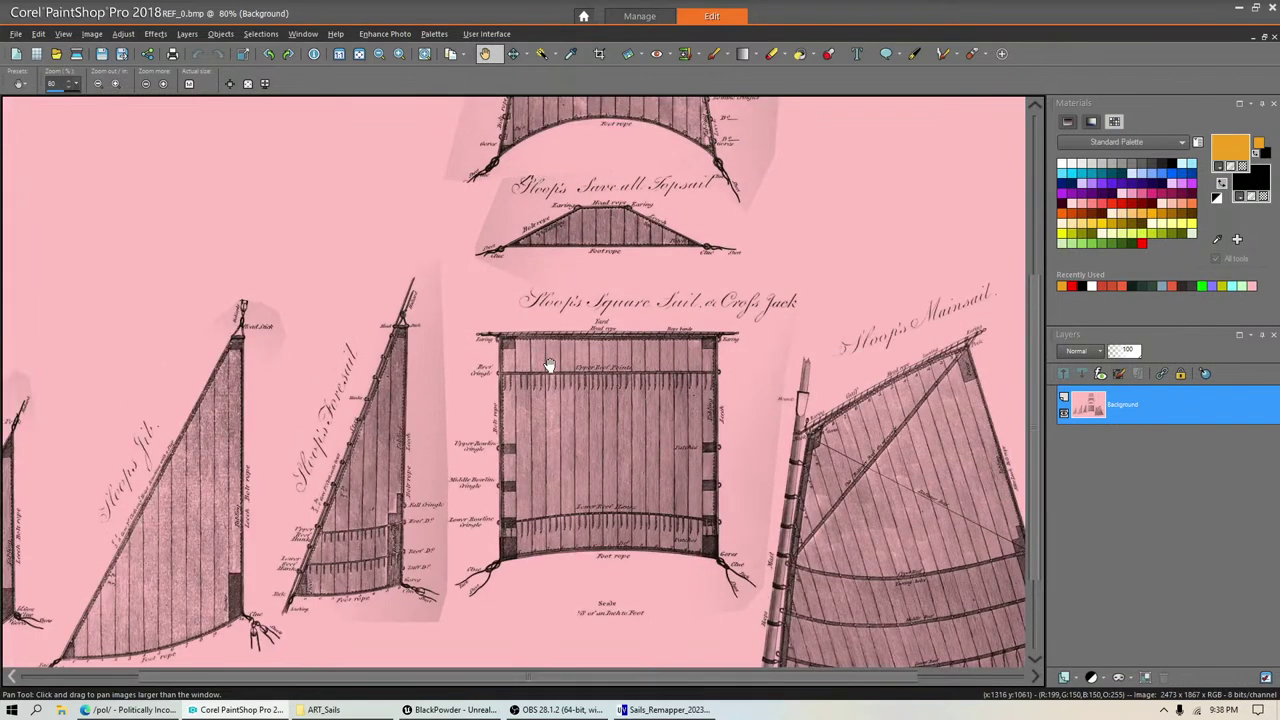
{"action": "scroll", "coordinate": [549, 366], "scroll_direction": "down", "scroll_amount": 2}
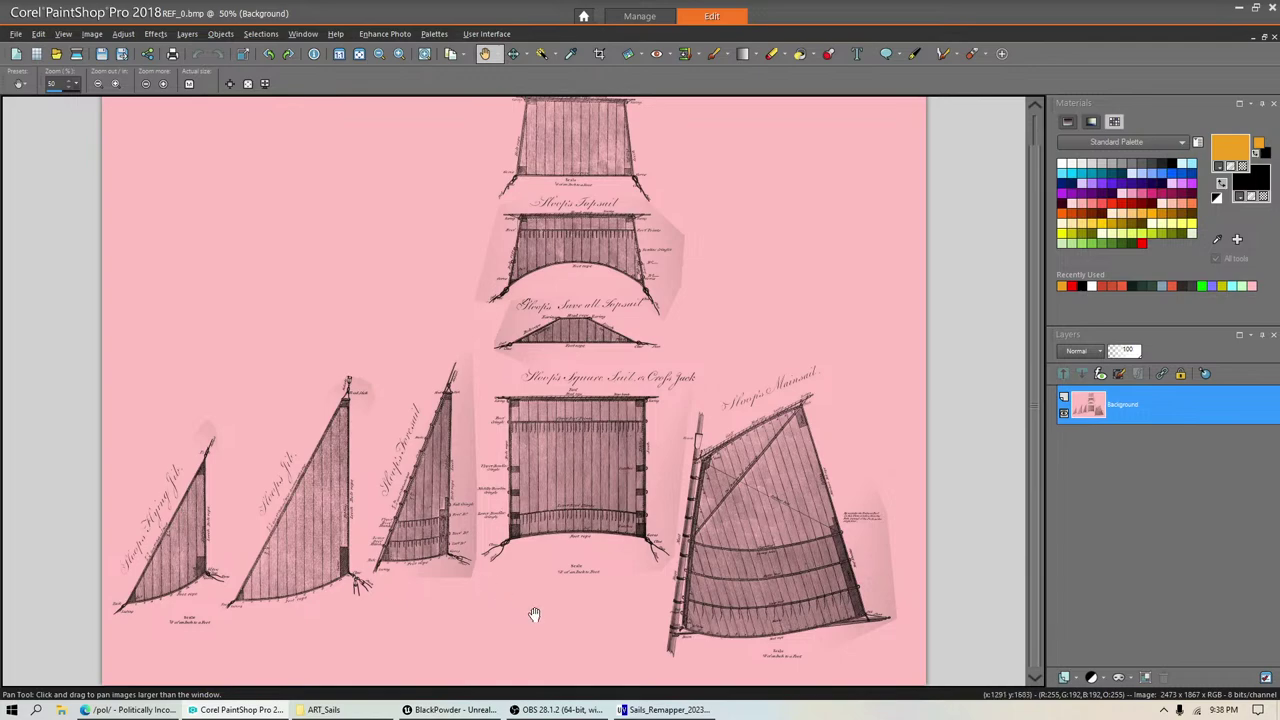
Step: Switch to the ART_Sails folder in File Explorer and open Sails_Remapper_2023_Tri.obj in a maximized Anim8or window
{"action": "left_click", "coordinate": [330, 710]}
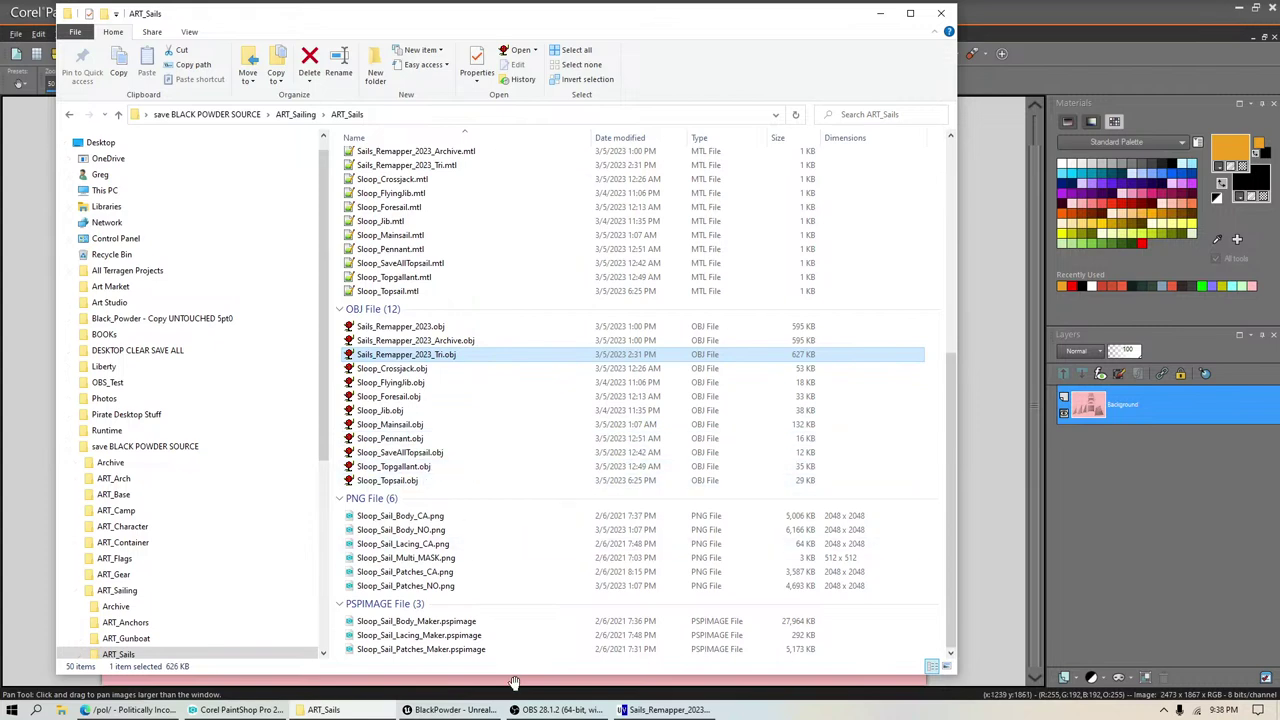
{"action": "double_click", "coordinate": [410, 356]}
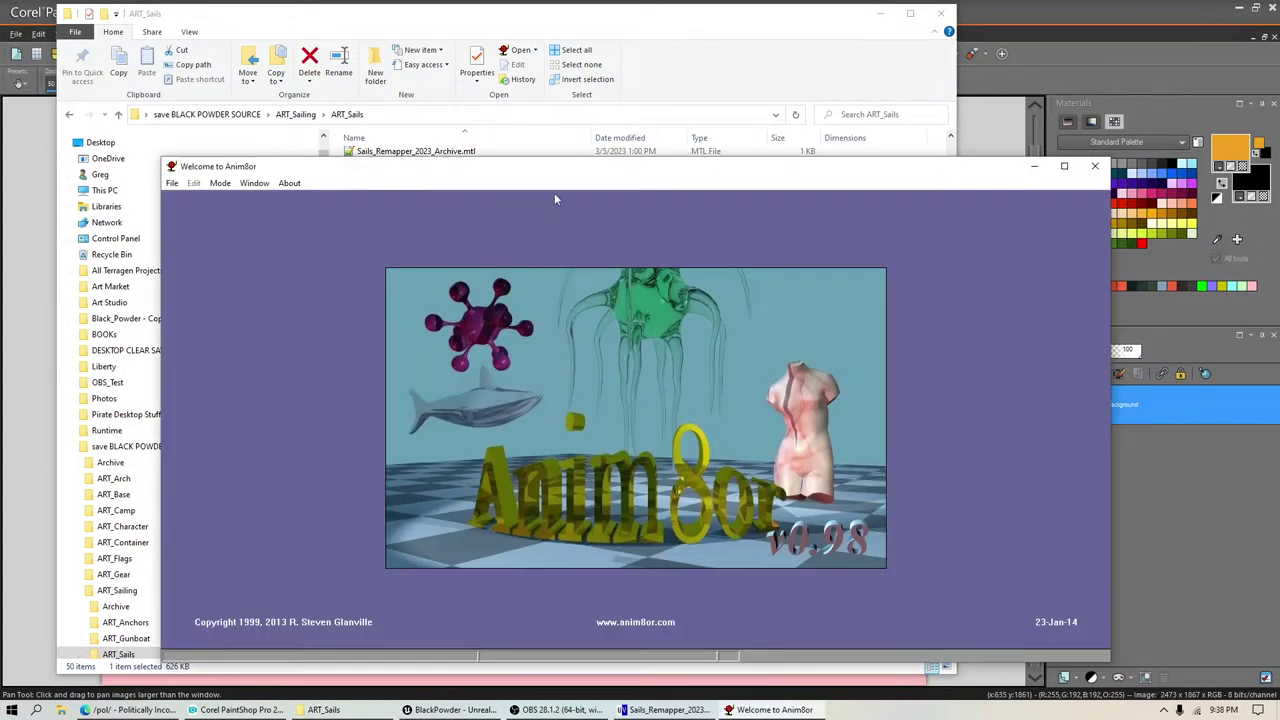
{"action": "double_click", "coordinate": [565, 170]}
{"action": "left_click", "coordinate": [128, 709]}
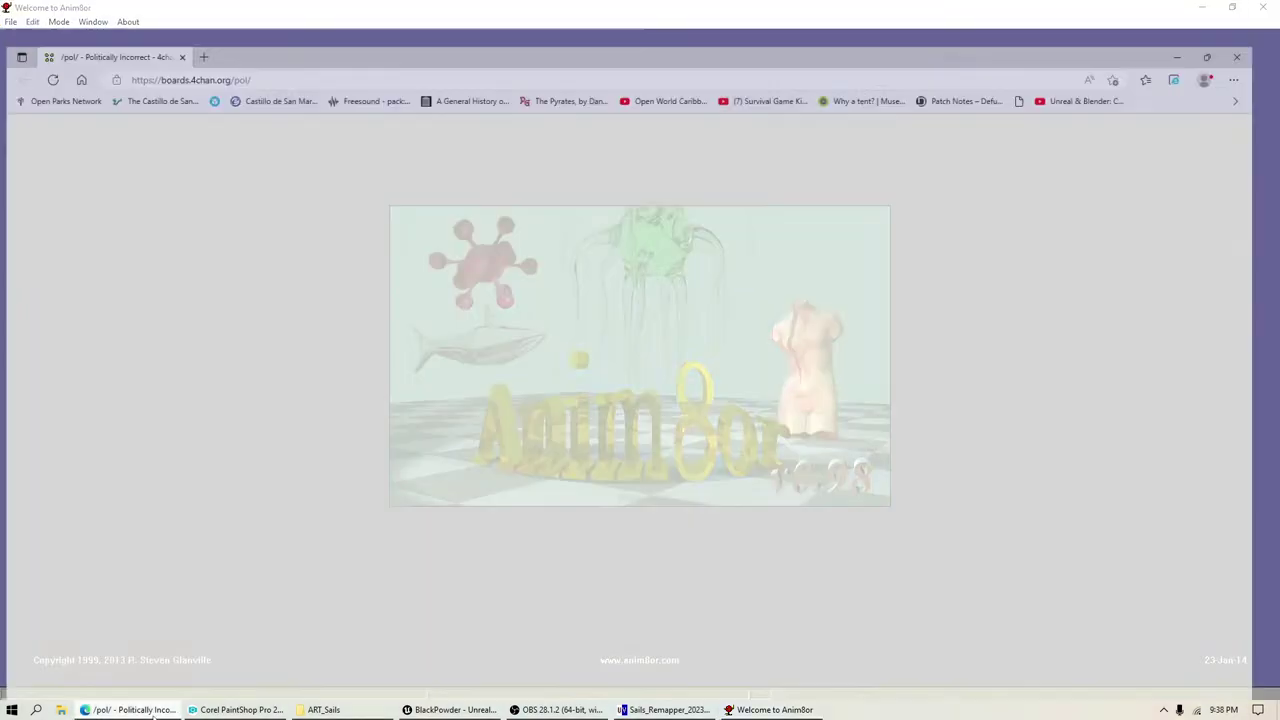
Step: Return to File Explorer, expand the ART_Gunboat folder under ART_Sailing and sort its files by date modified, newest first
{"action": "left_click", "coordinate": [315, 710]}
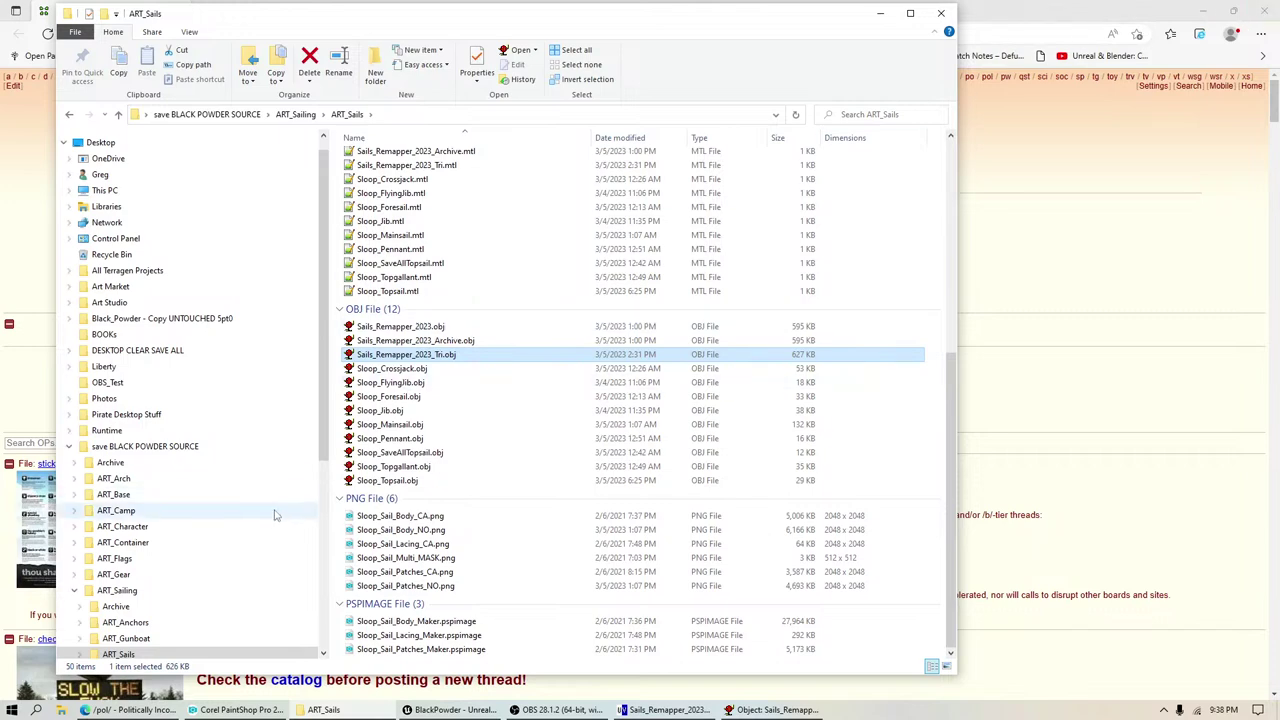
{"action": "scroll", "coordinate": [110, 568], "scroll_direction": "down", "scroll_amount": 2}
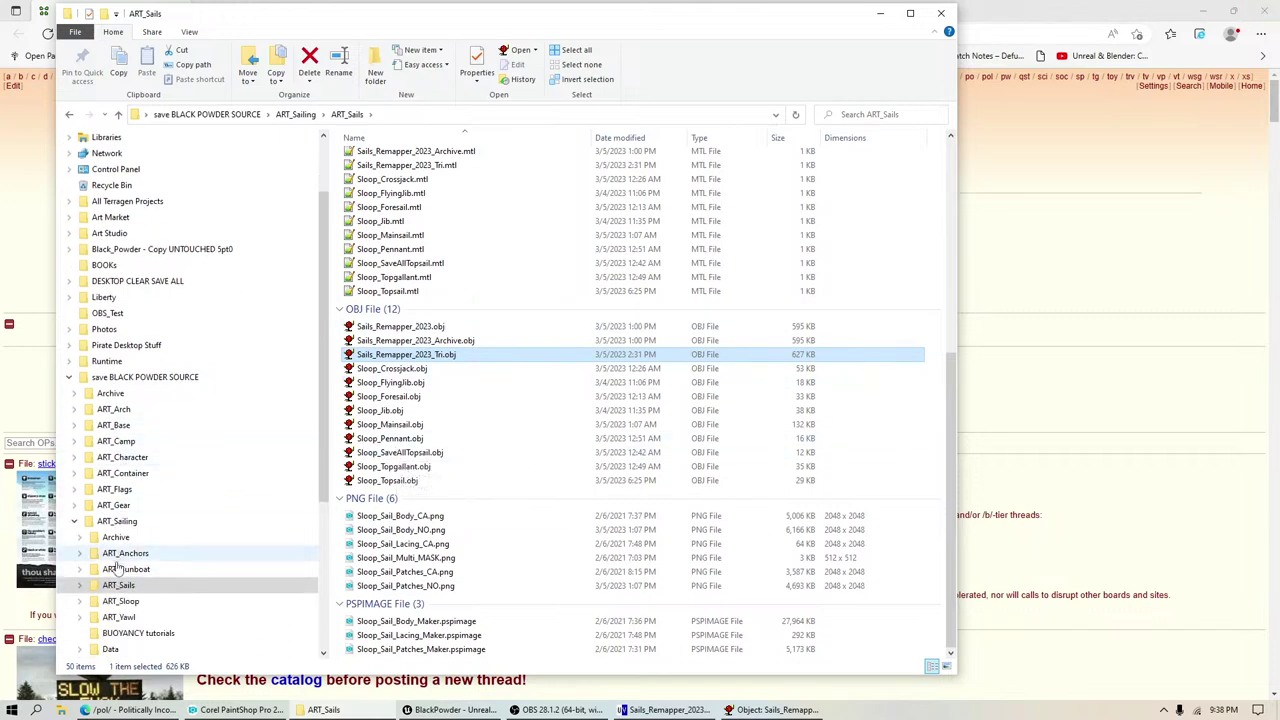
{"action": "scroll", "coordinate": [117, 567], "scroll_direction": "down", "scroll_amount": 2}
{"action": "left_click", "coordinate": [120, 489]}
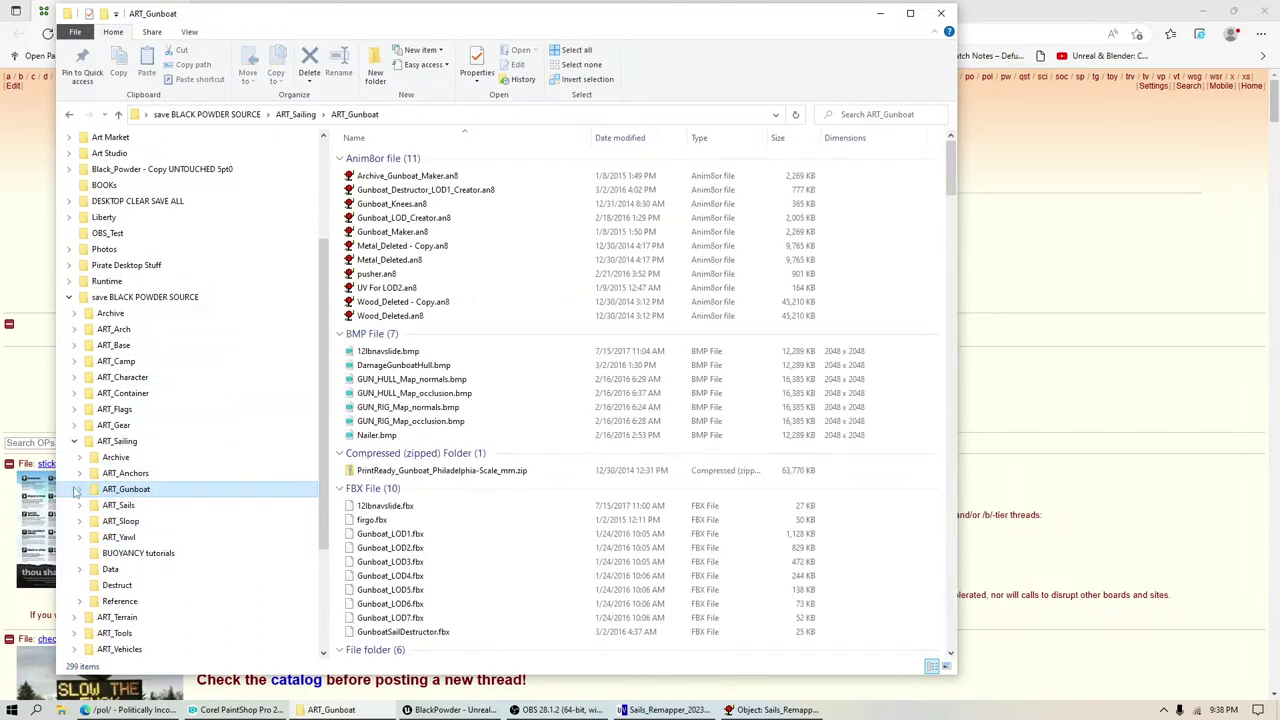
{"action": "left_click", "coordinate": [78, 489]}
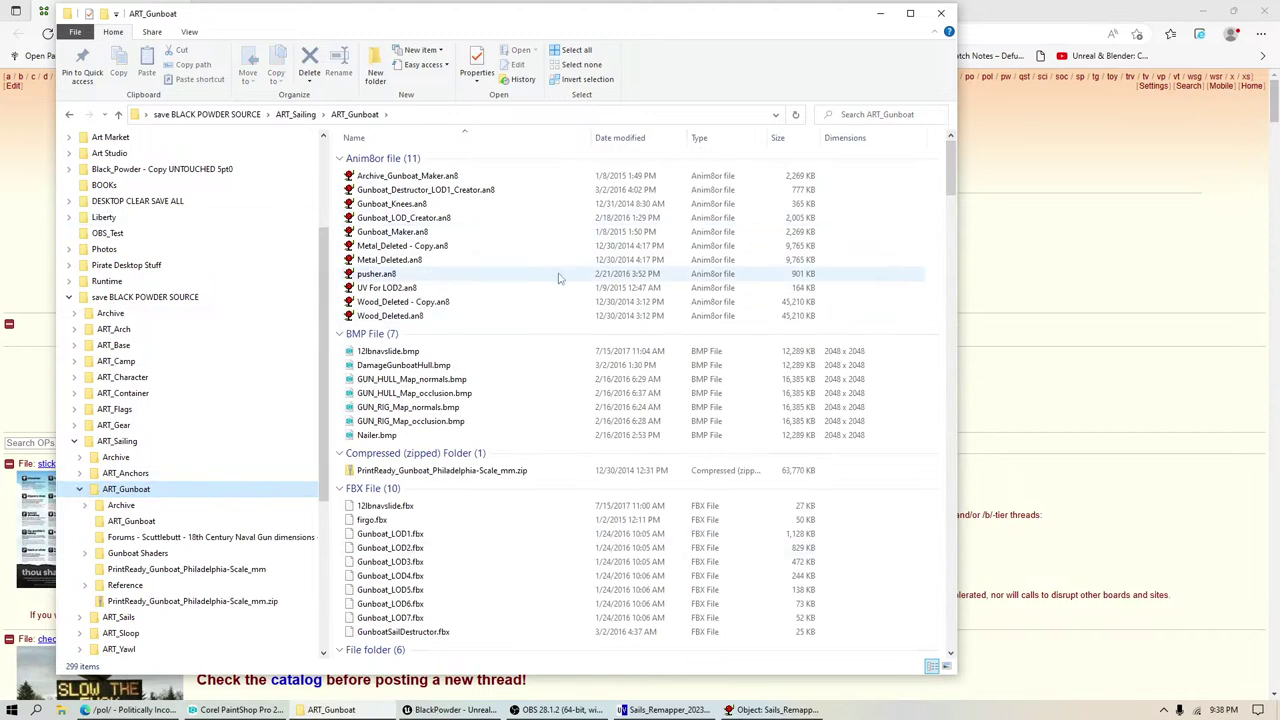
{"action": "left_click", "coordinate": [631, 141]}
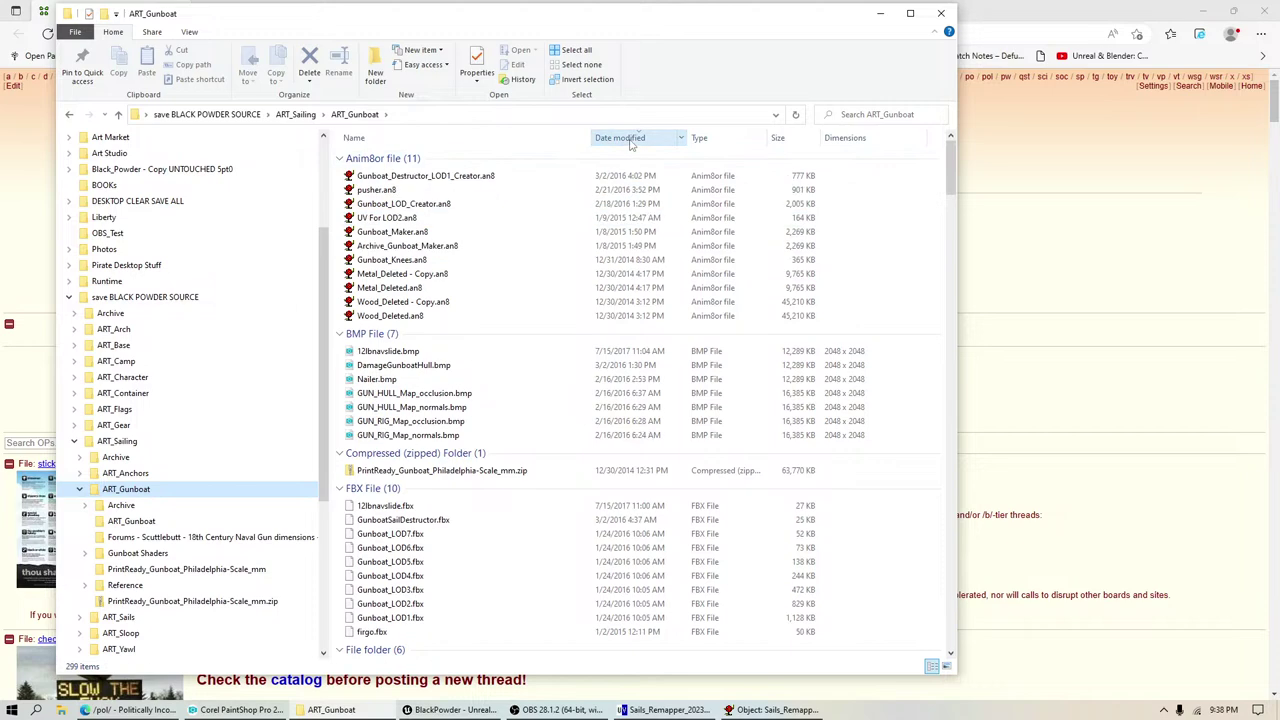
{"action": "left_click", "coordinate": [631, 141]}
{"action": "left_click", "coordinate": [631, 141]}
Step: Open Damage_Gunboat.obj from the OBJ files in Anim8or's object editor to inspect it, and close it without saving
{"action": "scroll", "coordinate": [570, 445], "scroll_direction": "down", "scroll_amount": 3}
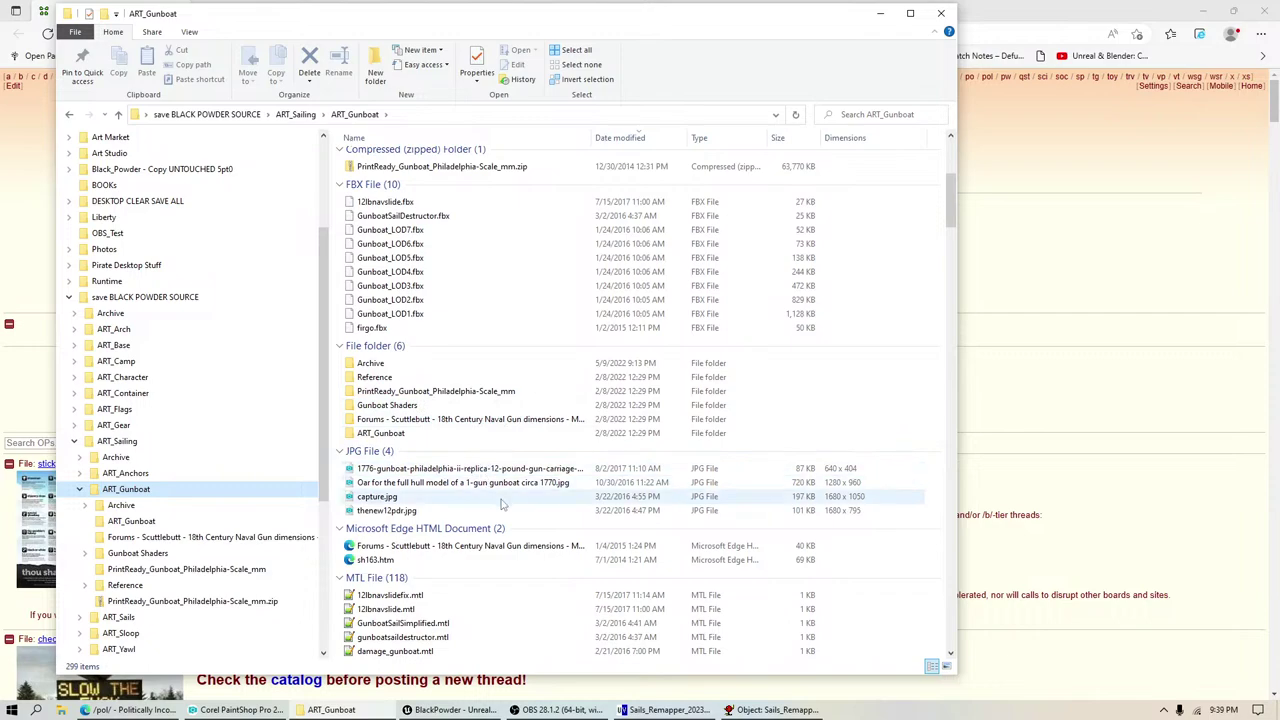
{"action": "scroll", "coordinate": [543, 512], "scroll_direction": "down", "scroll_amount": 8}
{"action": "scroll", "coordinate": [545, 515], "scroll_direction": "down", "scroll_amount": 20}
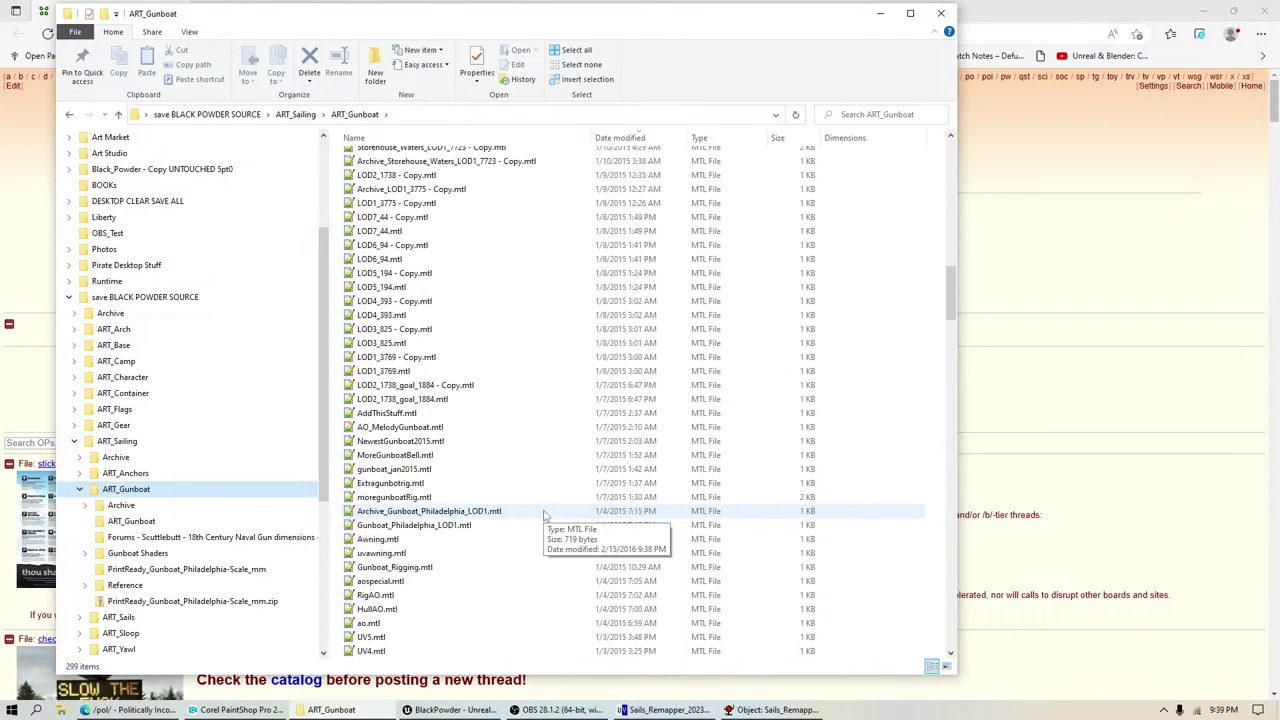
{"action": "scroll", "coordinate": [543, 512], "scroll_direction": "down", "scroll_amount": 6}
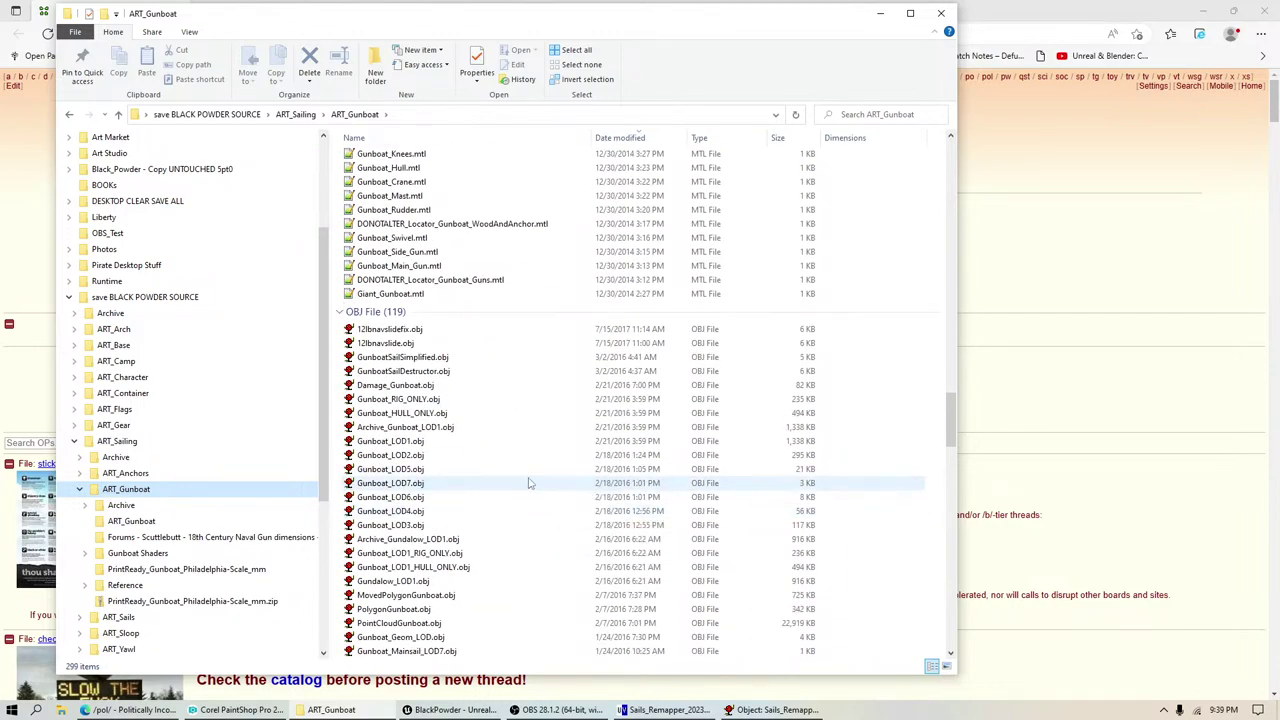
{"action": "double_click", "coordinate": [414, 387]}
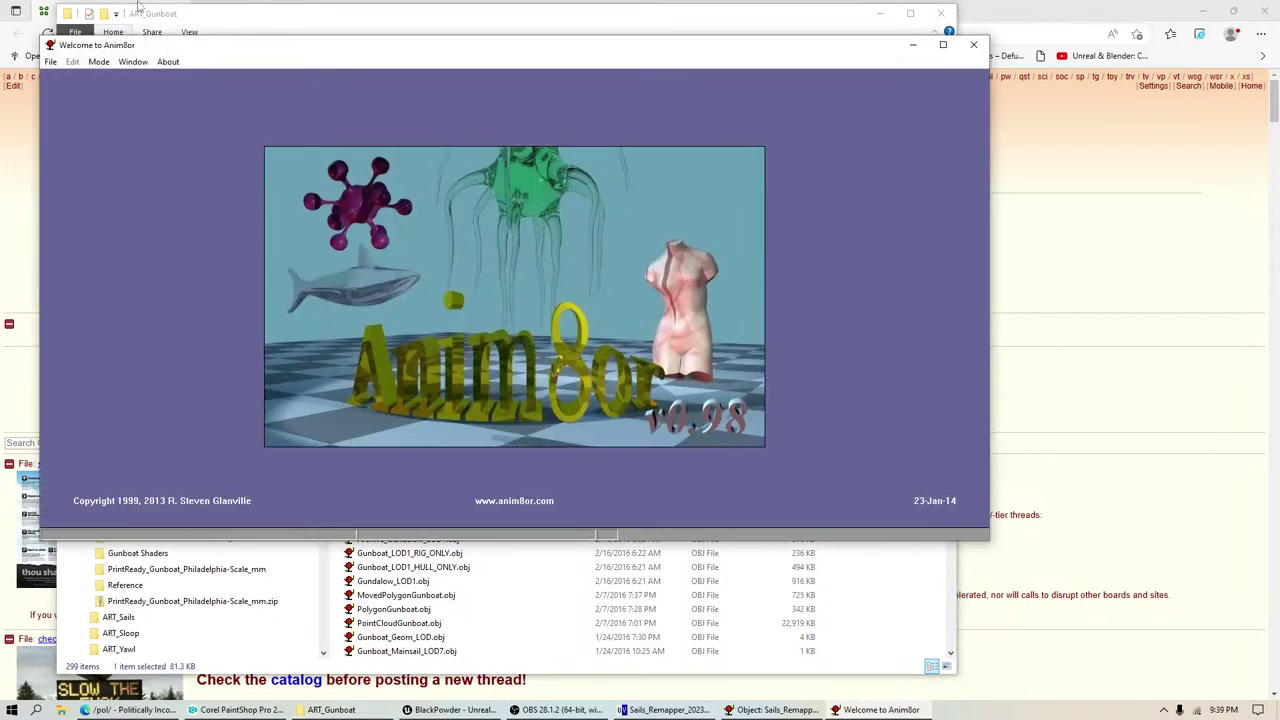
{"action": "left_click", "coordinate": [99, 62]}
{"action": "left_click", "coordinate": [110, 78]}
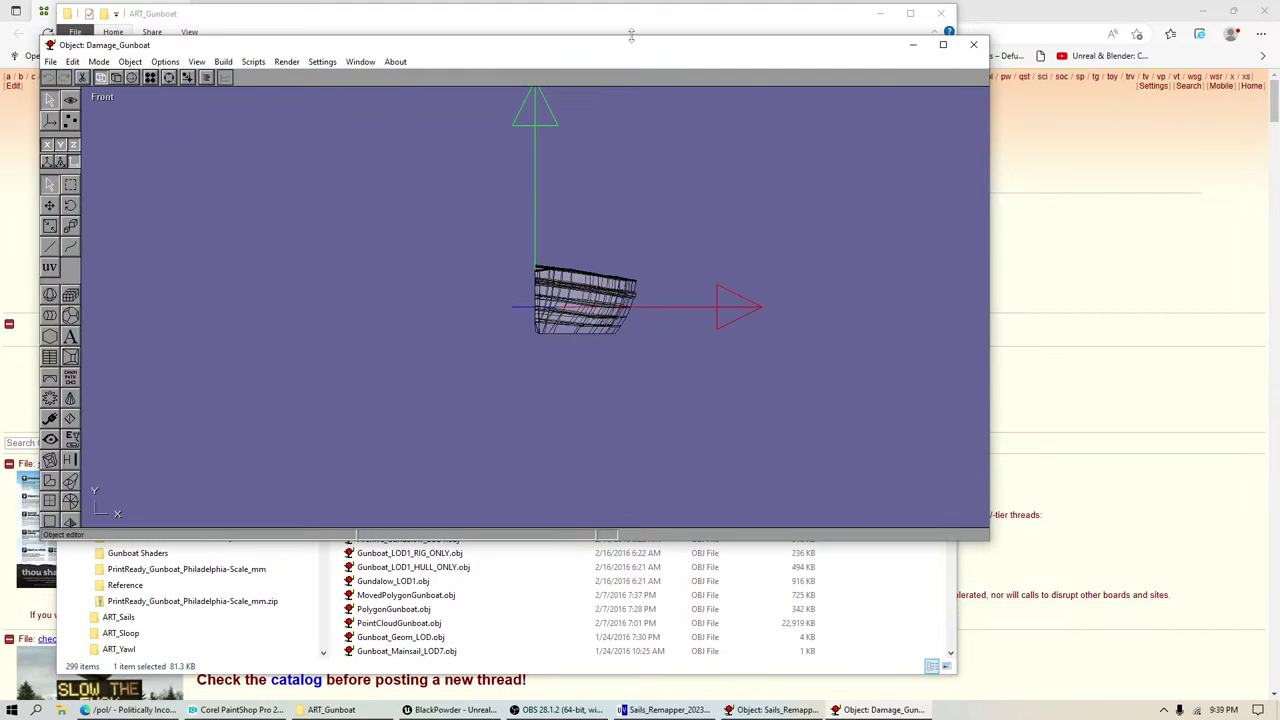
{"action": "left_click", "coordinate": [973, 44]}
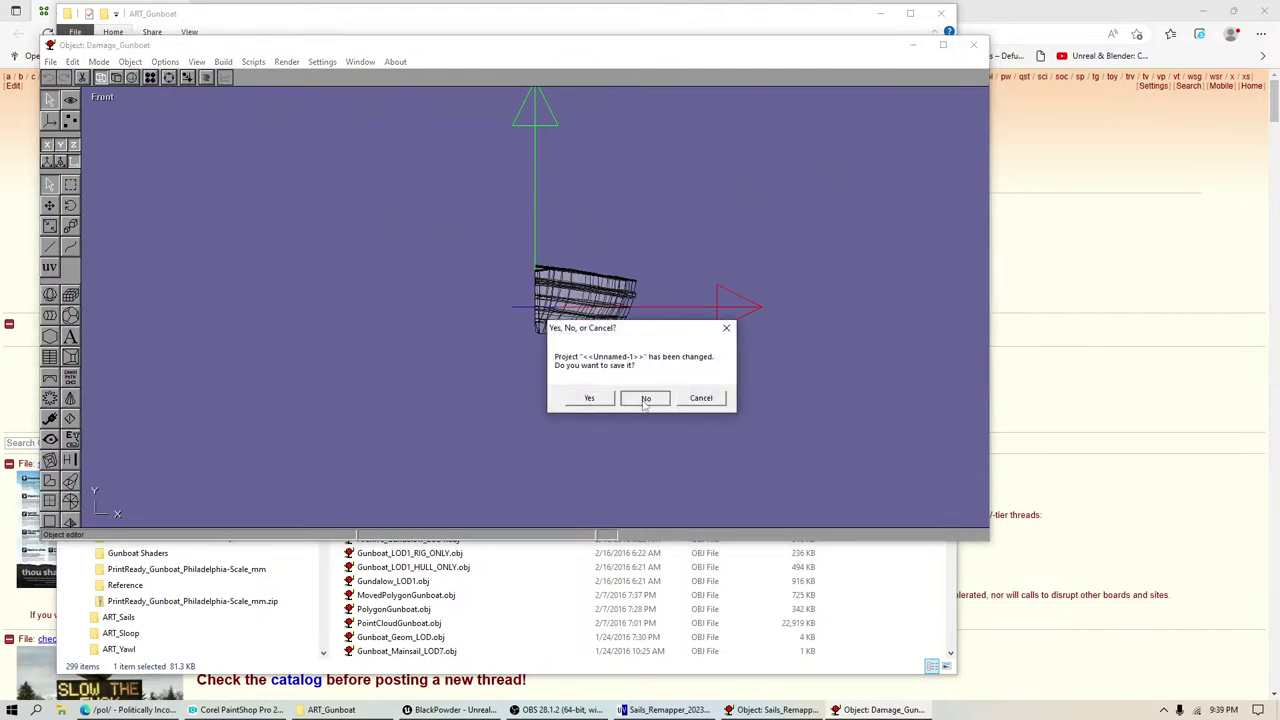
{"action": "left_click", "coordinate": [646, 398]}
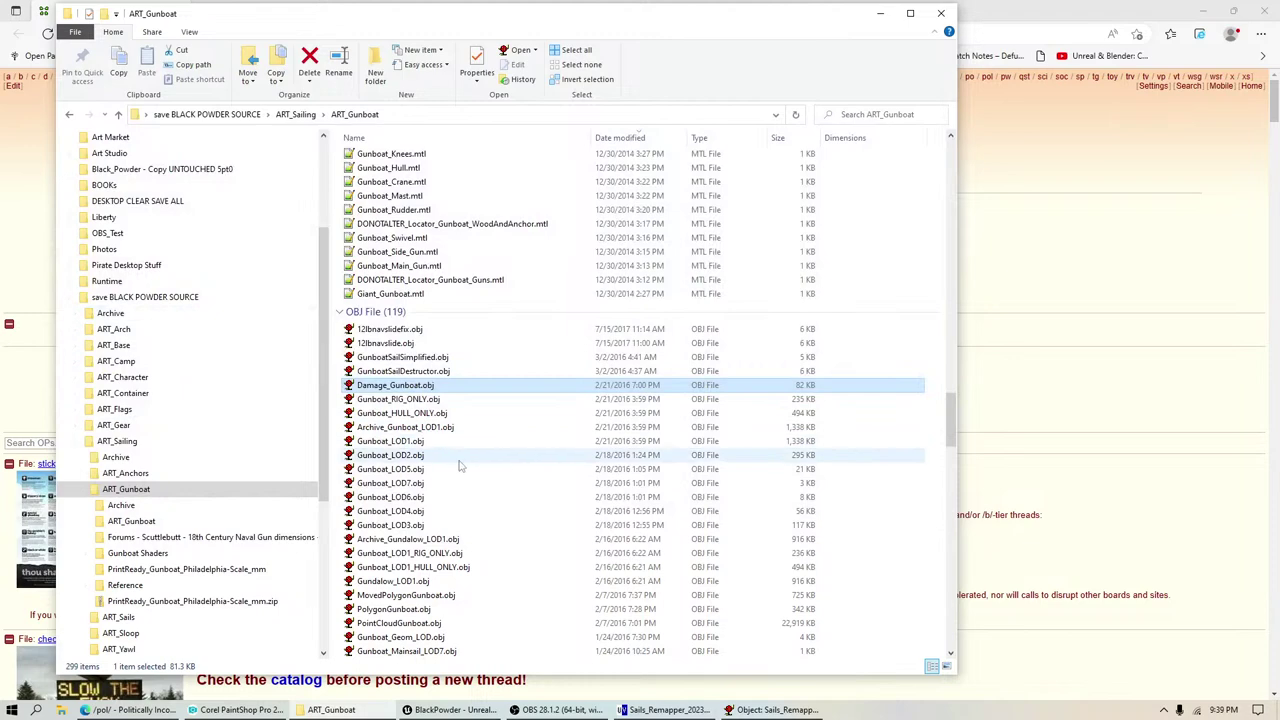
Step: Look through the OBJ files in the ART_Gunboat folder for a gunboat model related to sail destruction
{"action": "scroll", "coordinate": [511, 446], "scroll_direction": "down", "scroll_amount": 7}
{"action": "scroll", "coordinate": [624, 443], "scroll_direction": "up", "scroll_amount": 5}
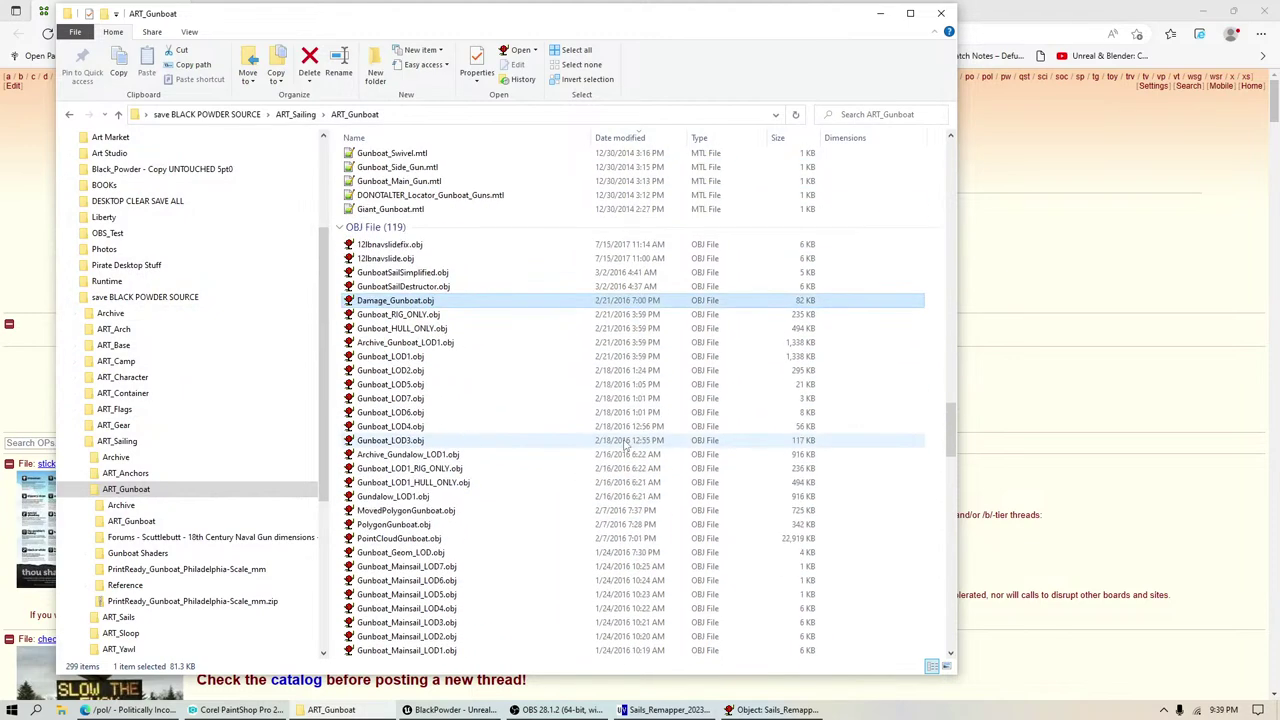
{"action": "scroll", "coordinate": [520, 500], "scroll_direction": "down", "scroll_amount": 2}
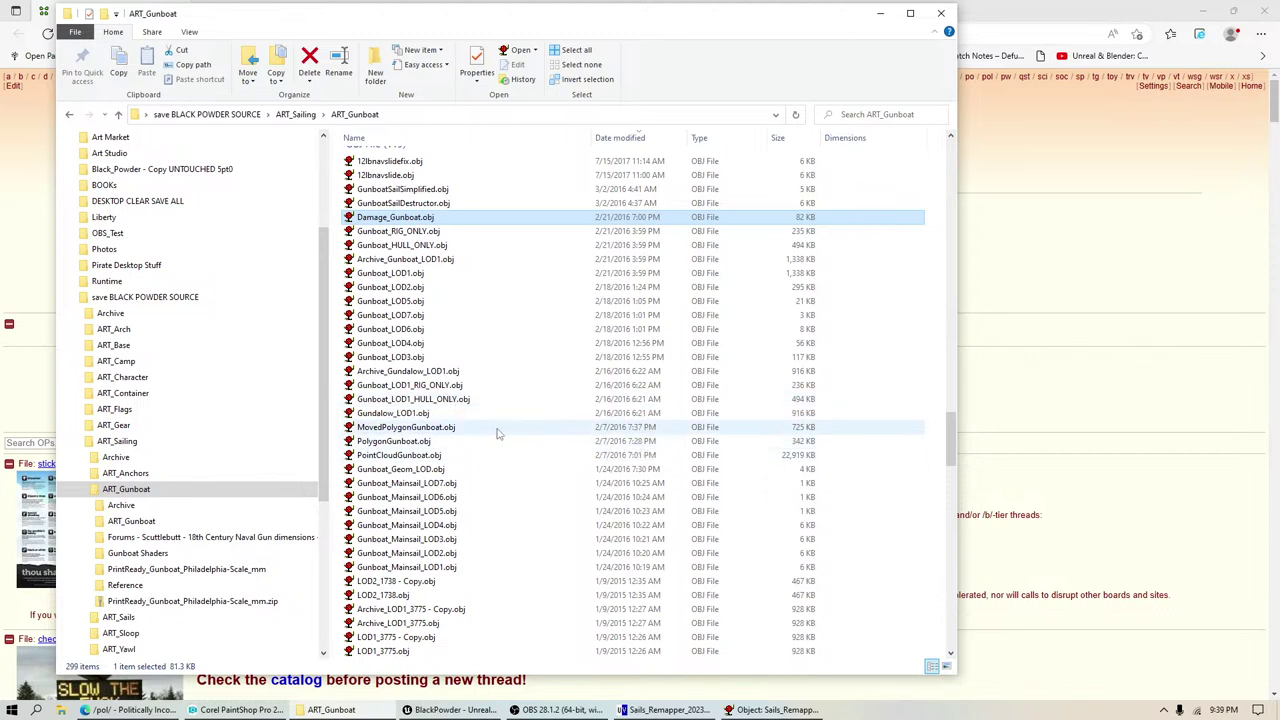
{"action": "left_click", "coordinate": [445, 386]}
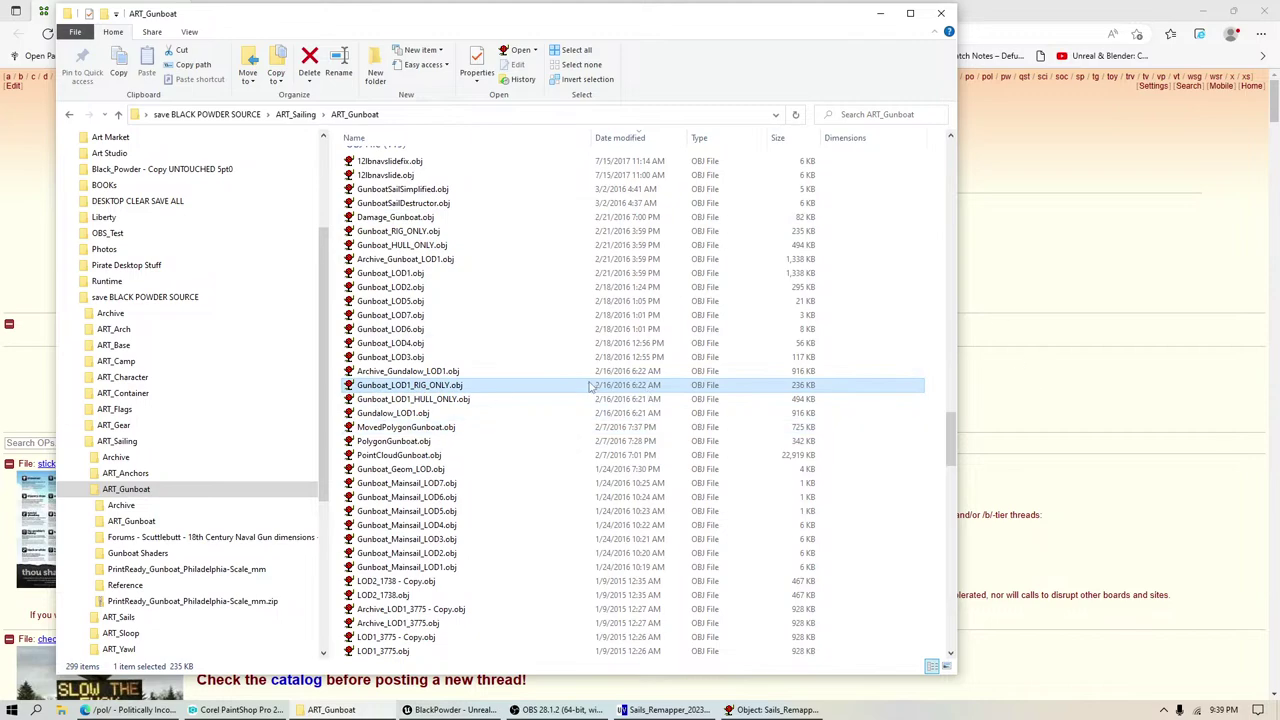
{"action": "scroll", "coordinate": [566, 430], "scroll_direction": "down", "scroll_amount": 6}
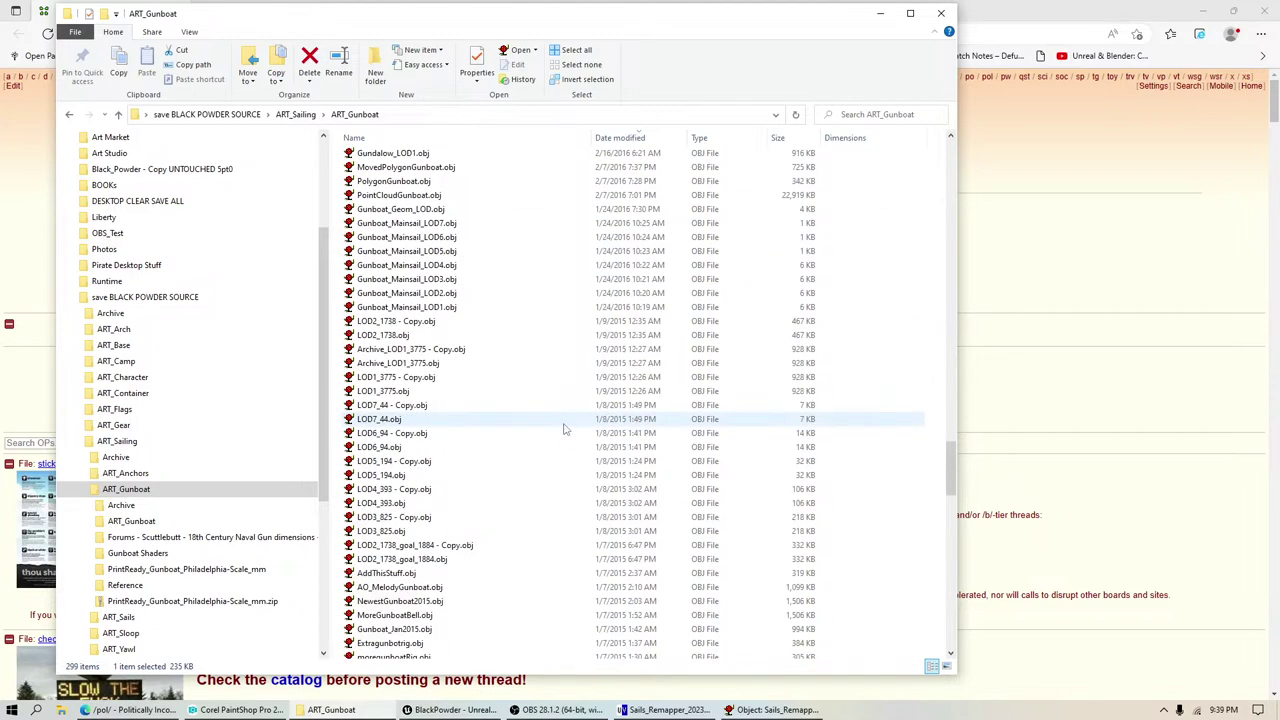
{"action": "scroll", "coordinate": [563, 430], "scroll_direction": "up", "scroll_amount": 12}
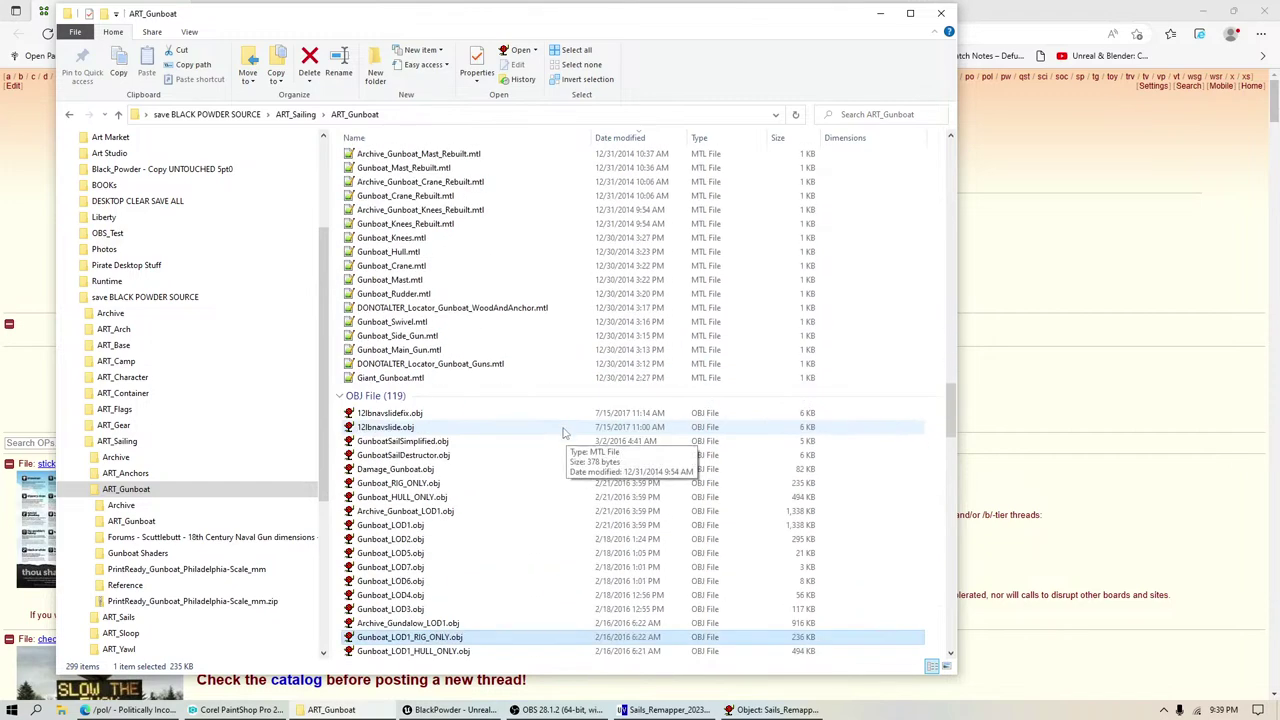
{"action": "scroll", "coordinate": [563, 432], "scroll_direction": "down", "scroll_amount": 2}
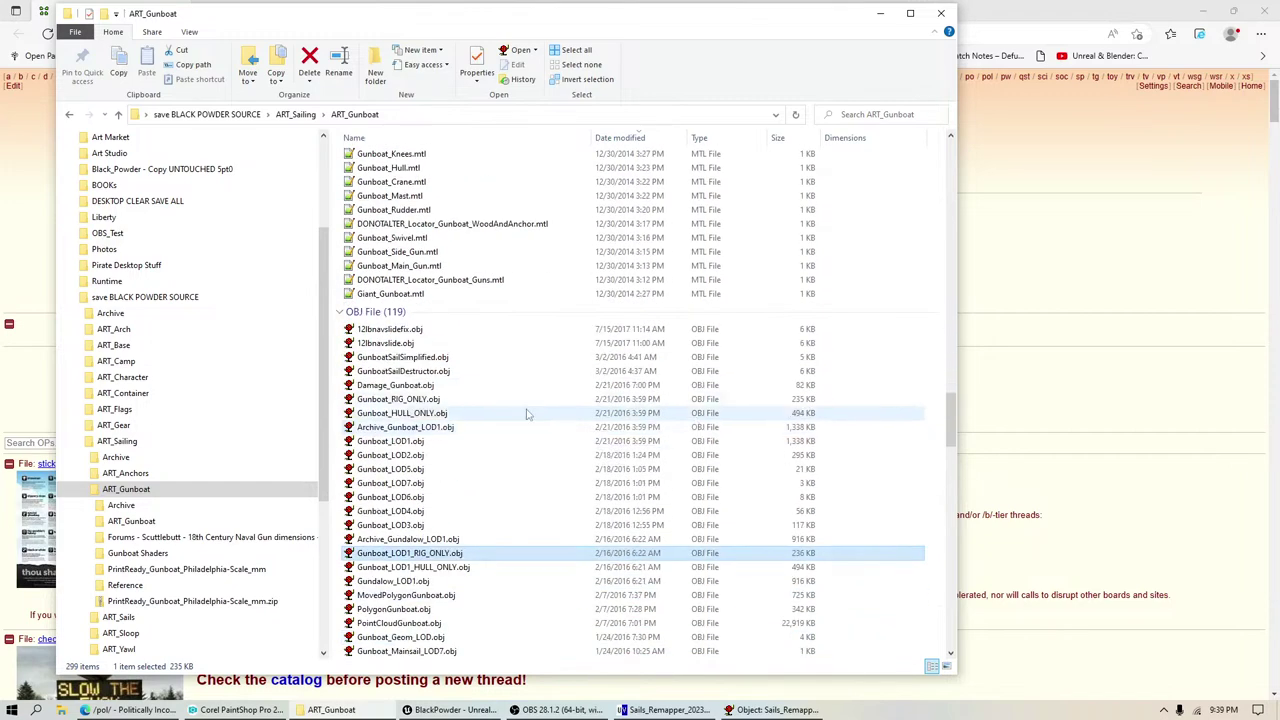
{"action": "left_click", "coordinate": [628, 358]}
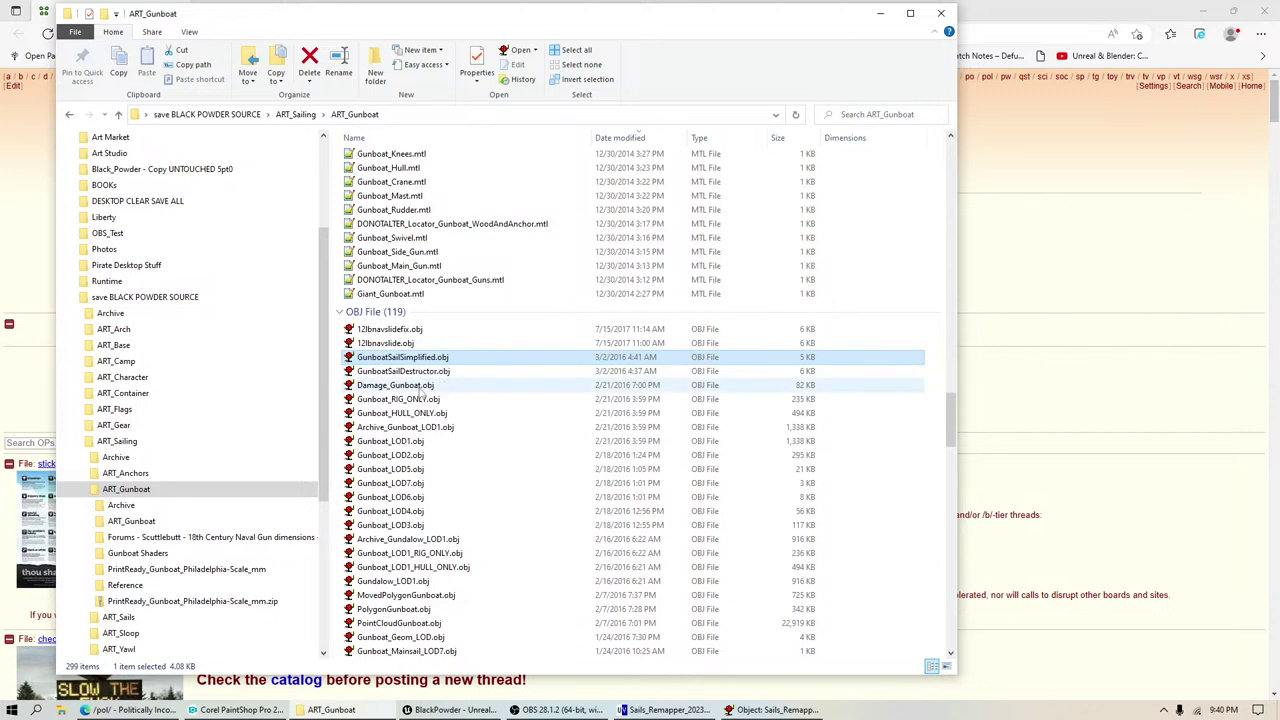
{"action": "left_click", "coordinate": [418, 386]}
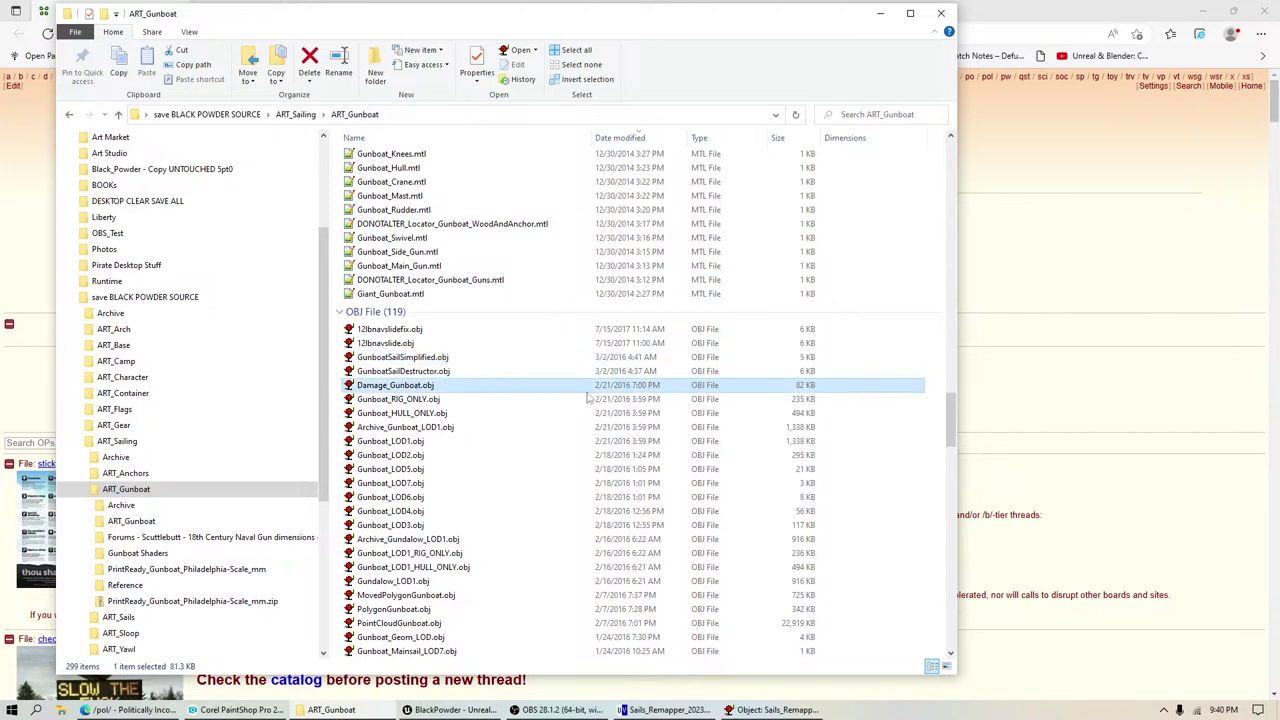
{"action": "left_click", "coordinate": [400, 399]}
Step: Open Gunboat_HULL_ONLY.obj in Anim8or's object editor, maximize the window and show the hull in the Ortho view
{"action": "double_click", "coordinate": [395, 416]}
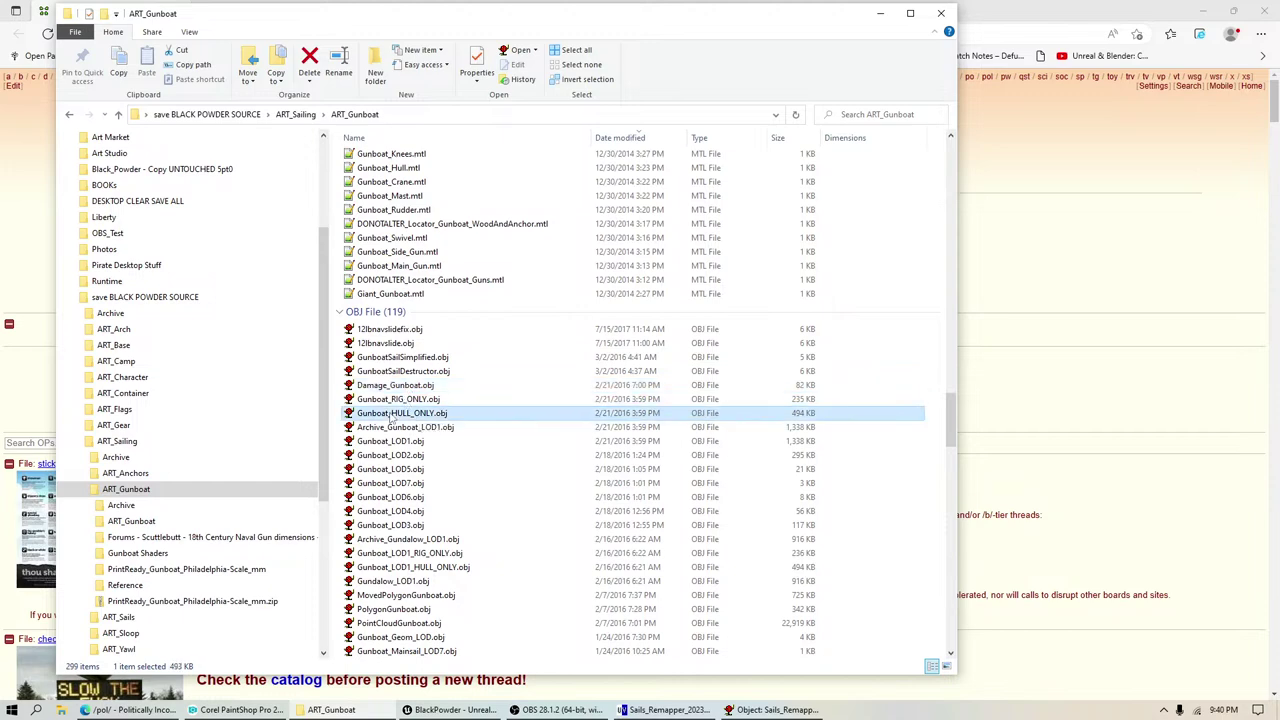
{"action": "left_click", "coordinate": [150, 114]}
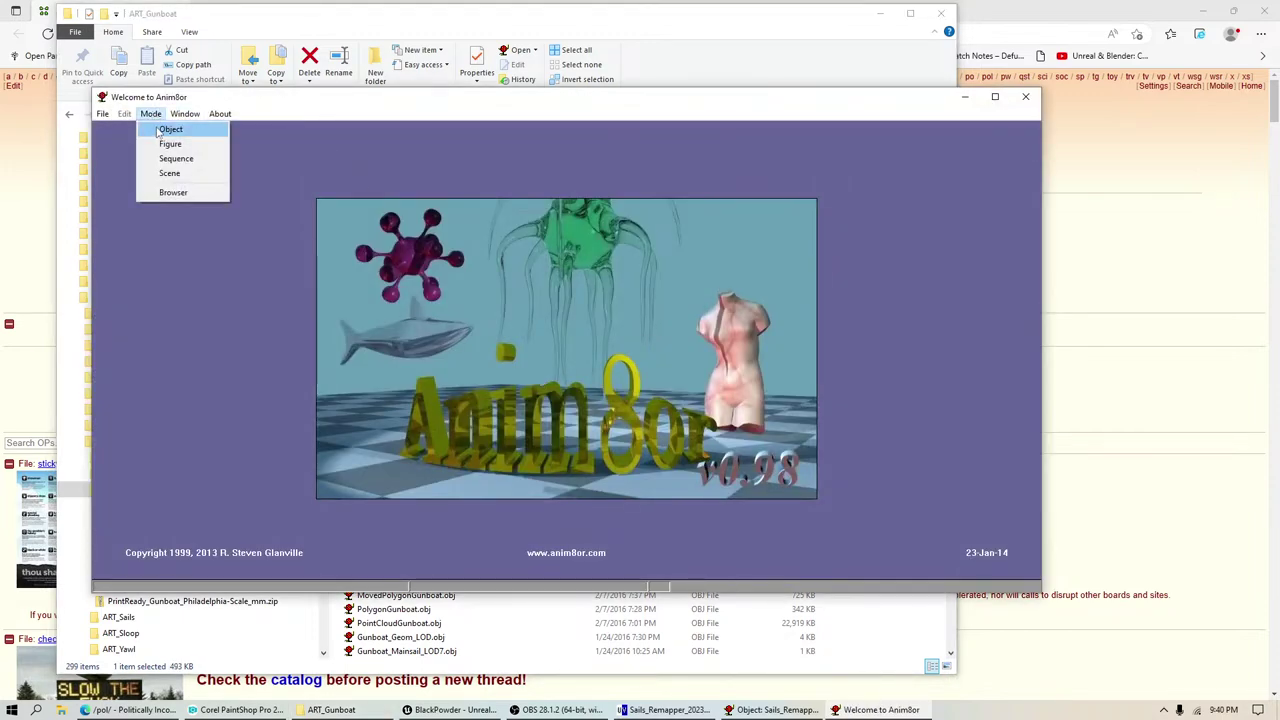
{"action": "left_click", "coordinate": [170, 129]}
{"action": "left_click", "coordinate": [168, 130]}
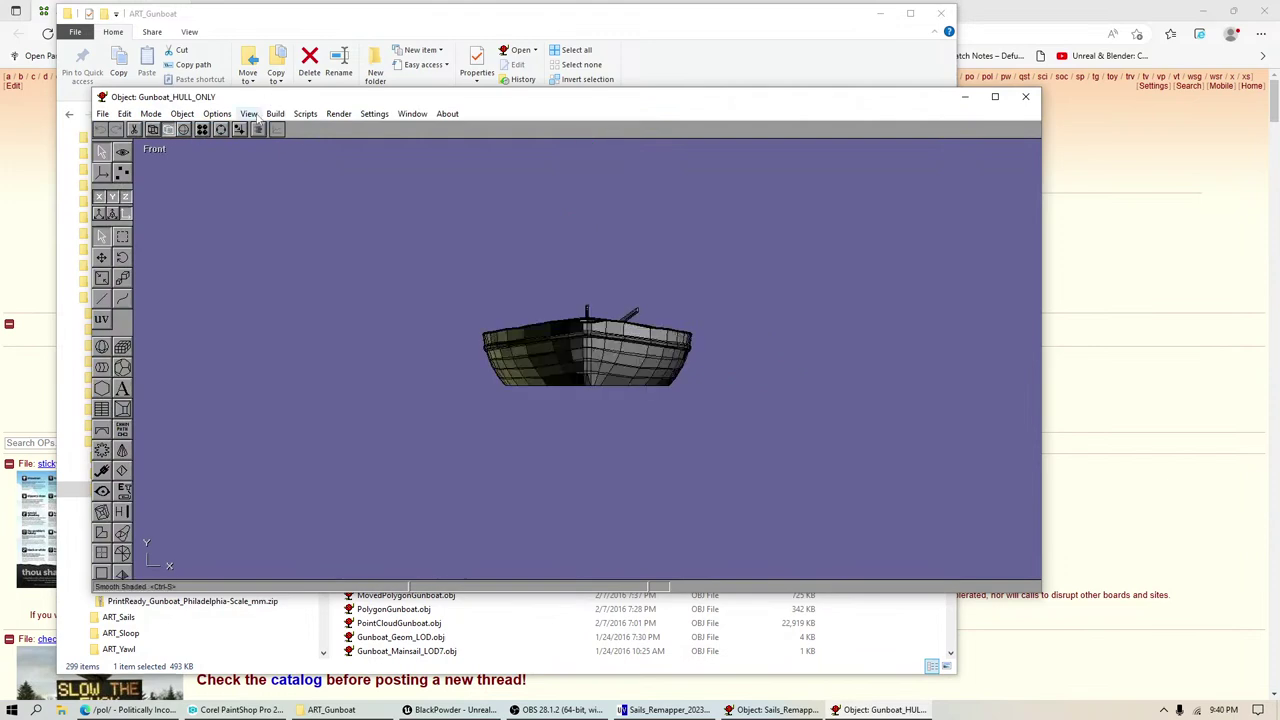
{"action": "double_click", "coordinate": [310, 98]}
{"action": "left_click", "coordinate": [157, 21]}
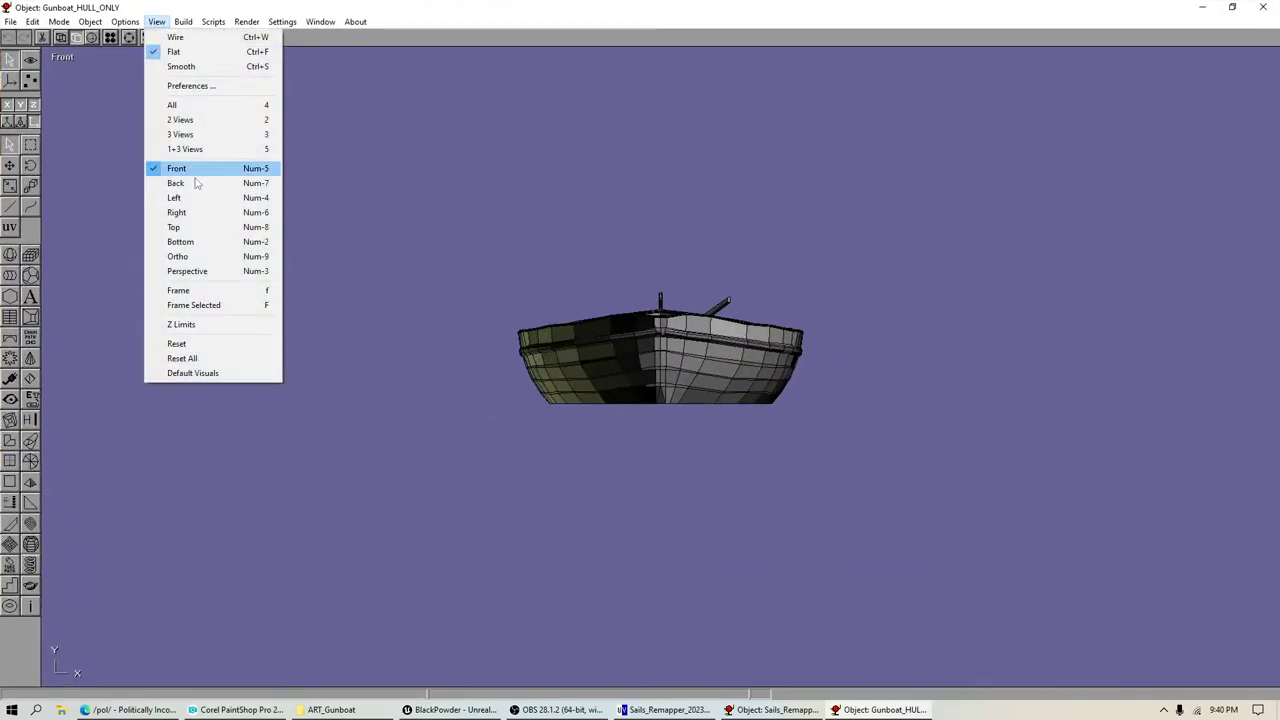
{"action": "left_click", "coordinate": [190, 257]}
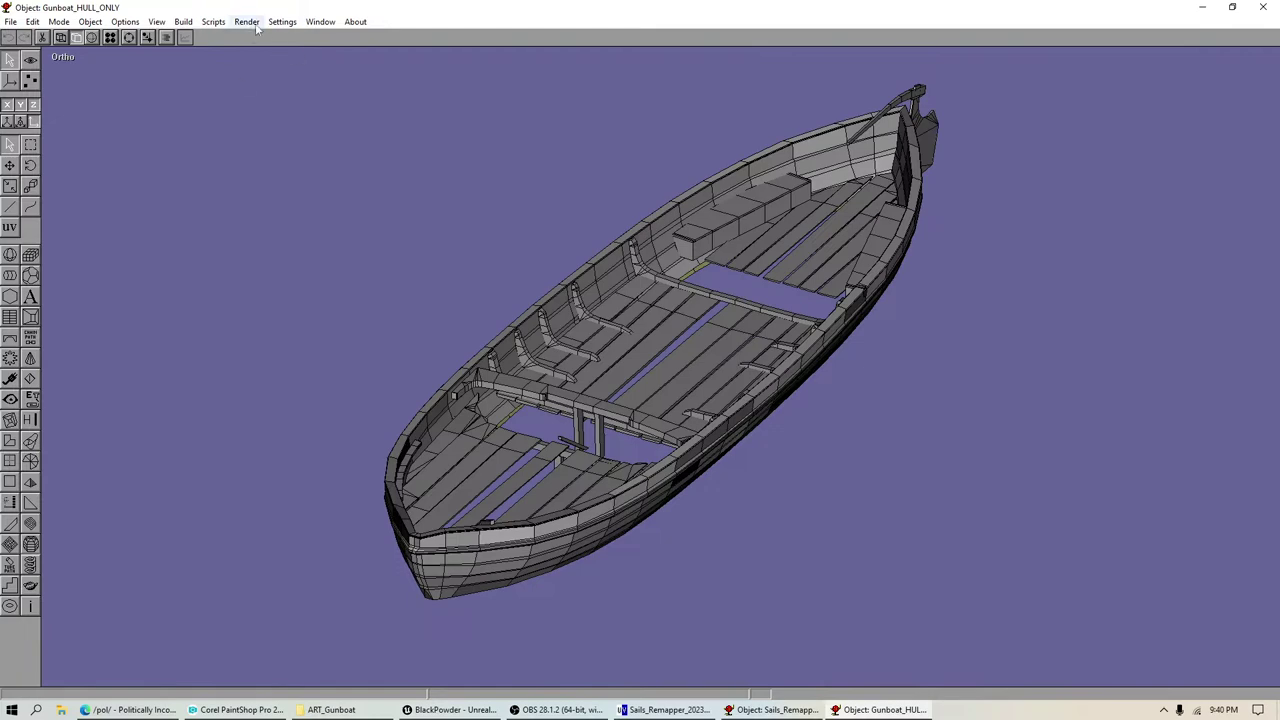
Step: Check the hull in wireframe and from the front, and close it without saving
{"action": "left_click", "coordinate": [61, 37]}
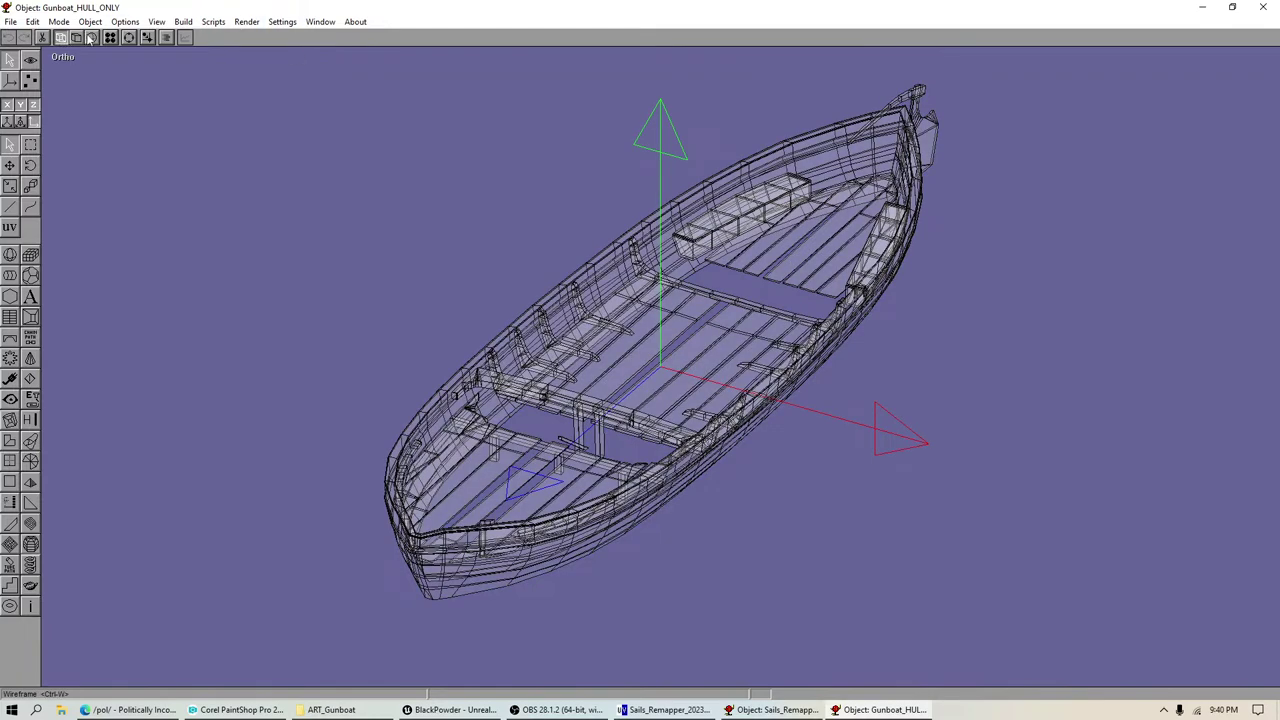
{"action": "left_click", "coordinate": [91, 37]}
{"action": "left_click", "coordinate": [183, 21]}
{"action": "mouse_move", "coordinate": [162, 23]}
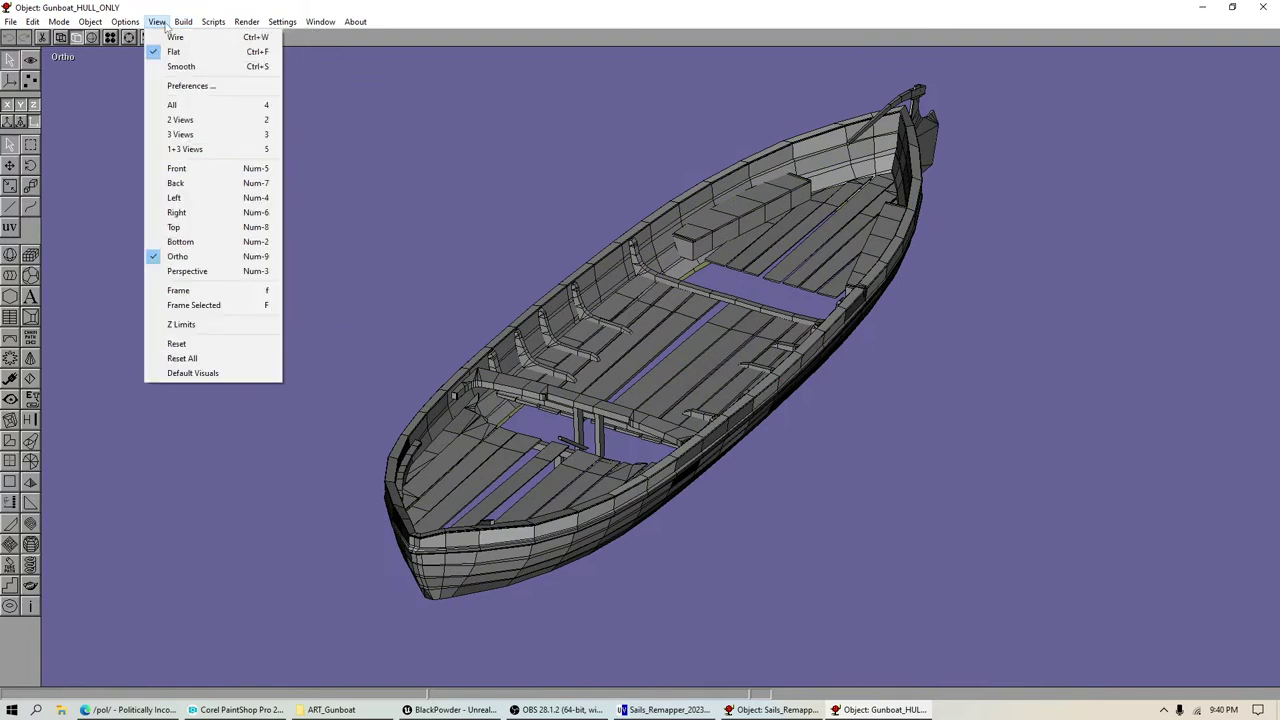
{"action": "left_click", "coordinate": [192, 169]}
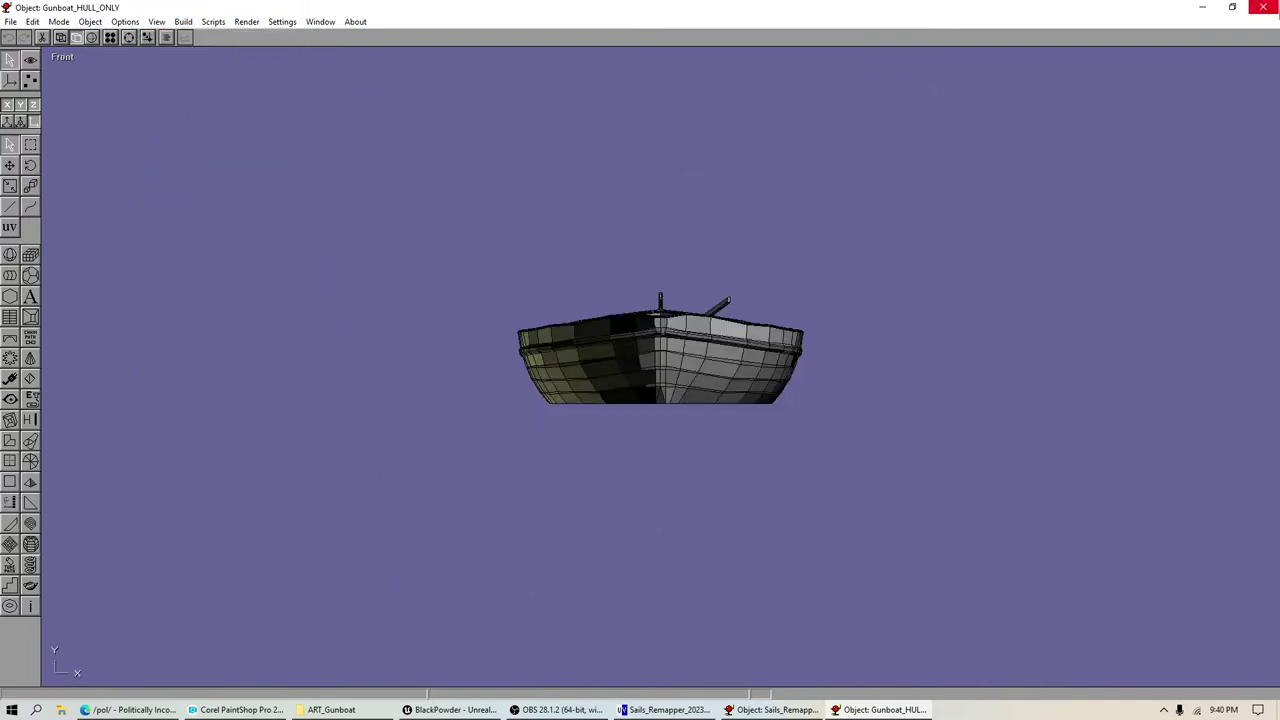
{"action": "left_click", "coordinate": [1262, 7]}
{"action": "left_click", "coordinate": [646, 398]}
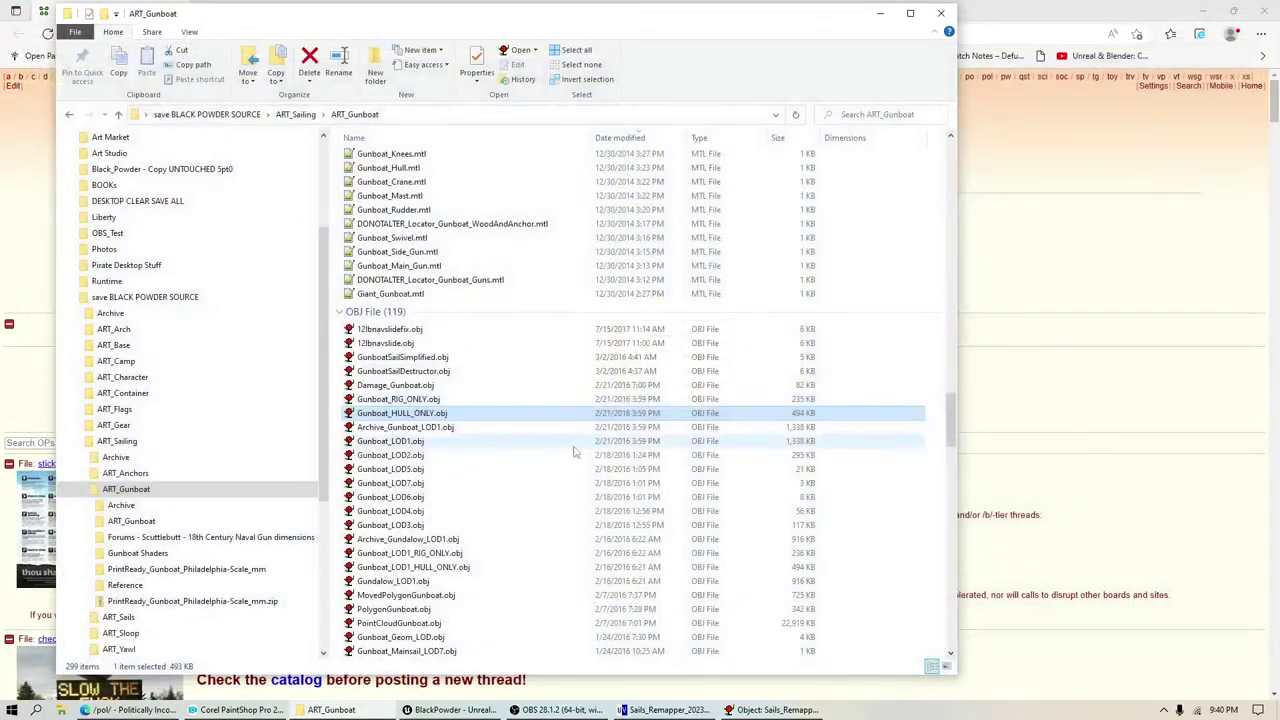
Step: Open Gunboat_RIG_ONLY.obj in Anim8or's object editor to inspect the rig, and close it without saving
{"action": "double_click", "coordinate": [397, 406]}
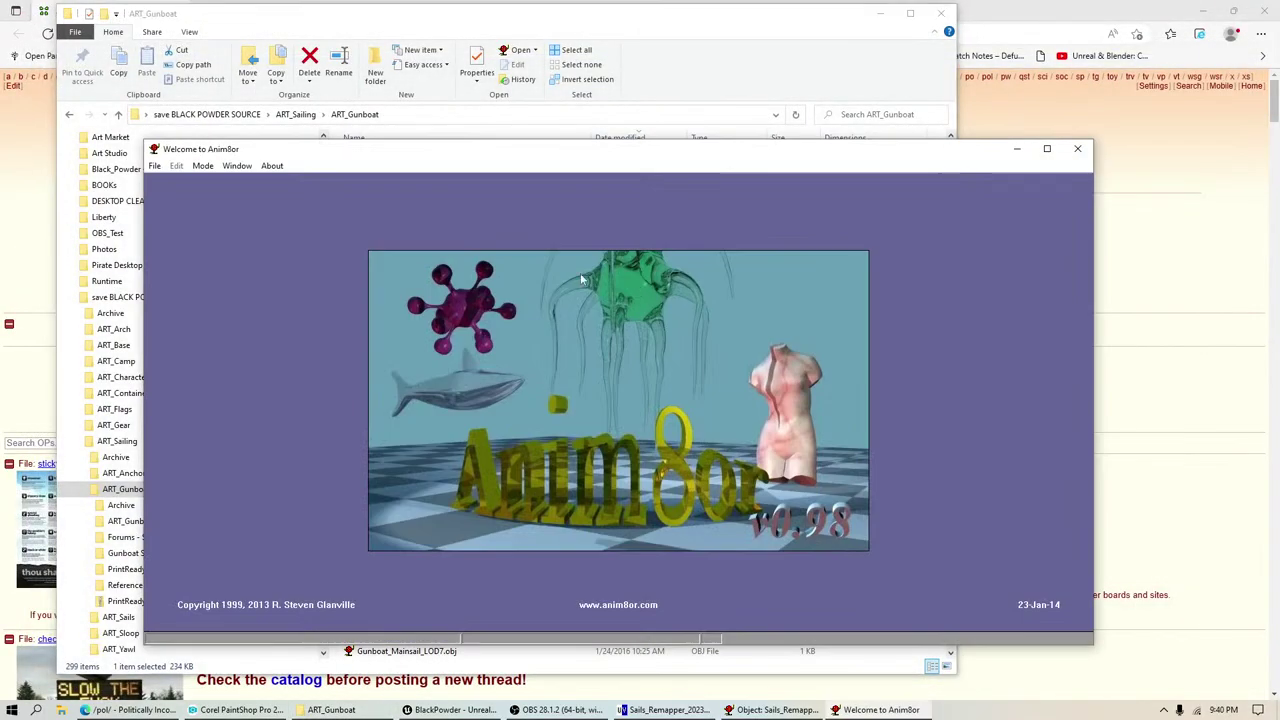
{"action": "left_click", "coordinate": [202, 165]}
{"action": "left_click", "coordinate": [212, 180]}
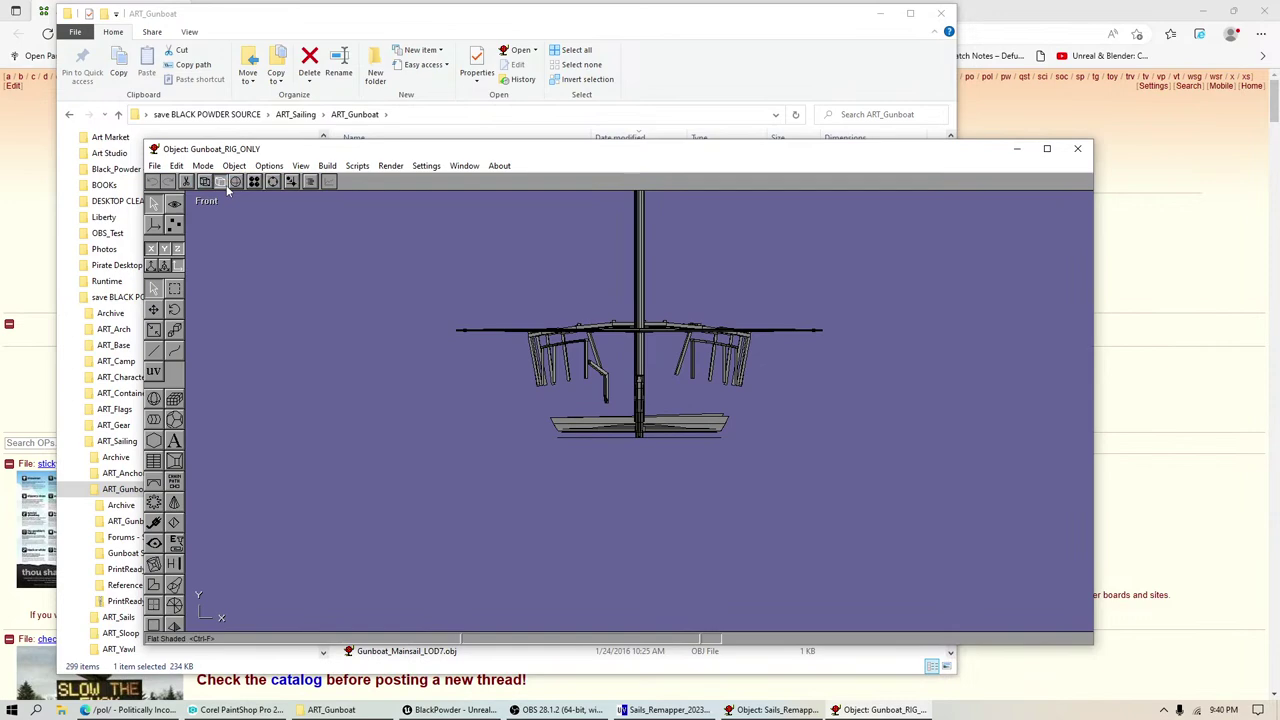
{"action": "left_click", "coordinate": [1077, 148]}
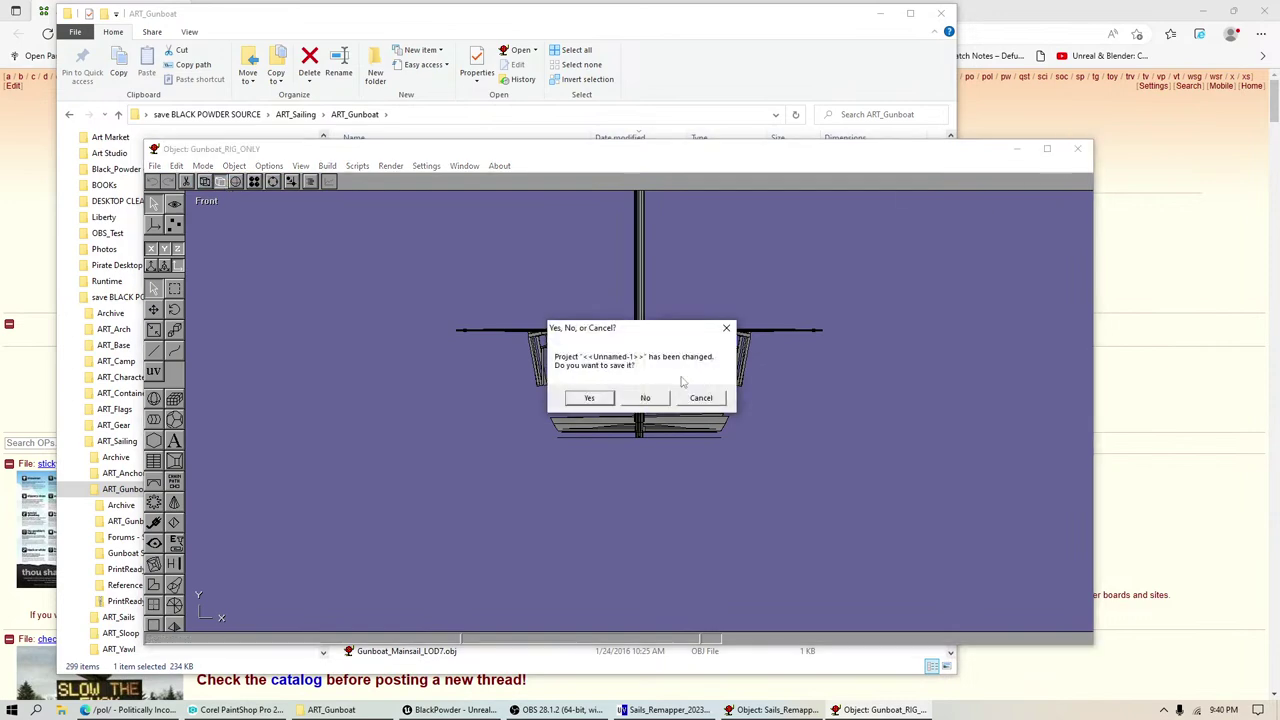
{"action": "left_click", "coordinate": [640, 397]}
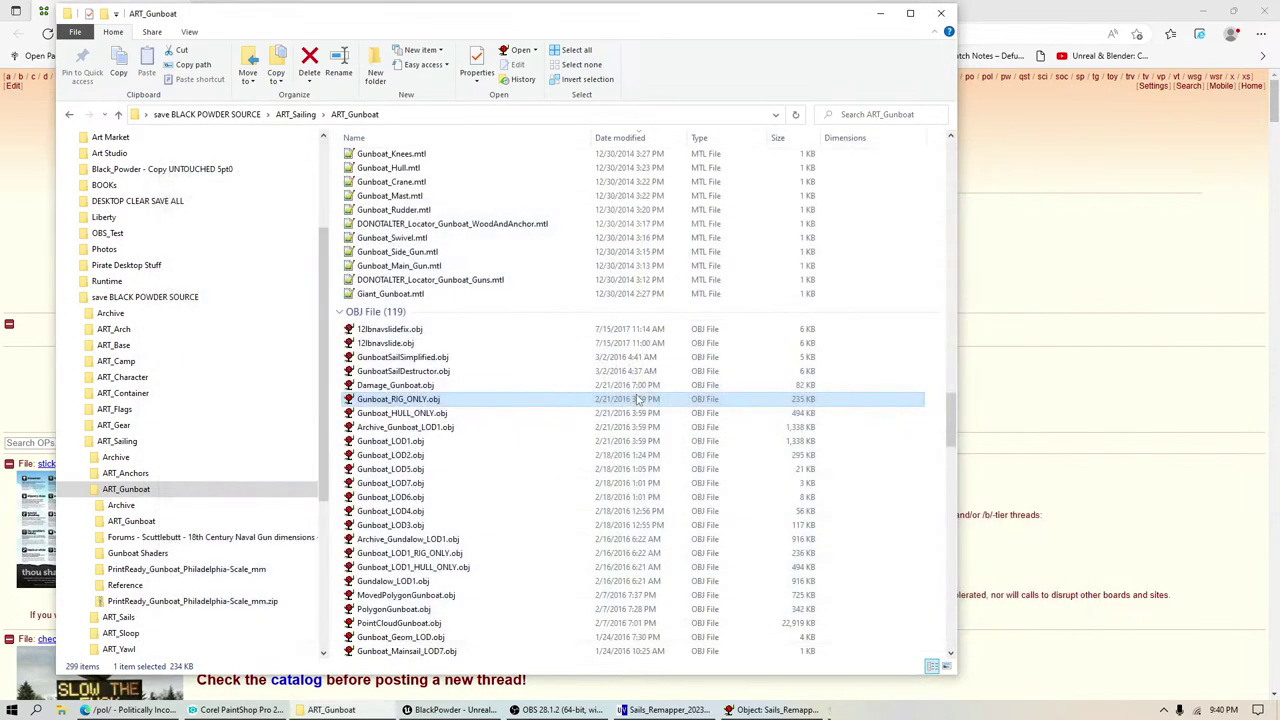
Step: Open Gunboat_LOD1.obj in a maximized Anim8or object editor with the whole mast and hull framed from the front
{"action": "left_click", "coordinate": [404, 430]}
{"action": "left_click", "coordinate": [443, 444]}
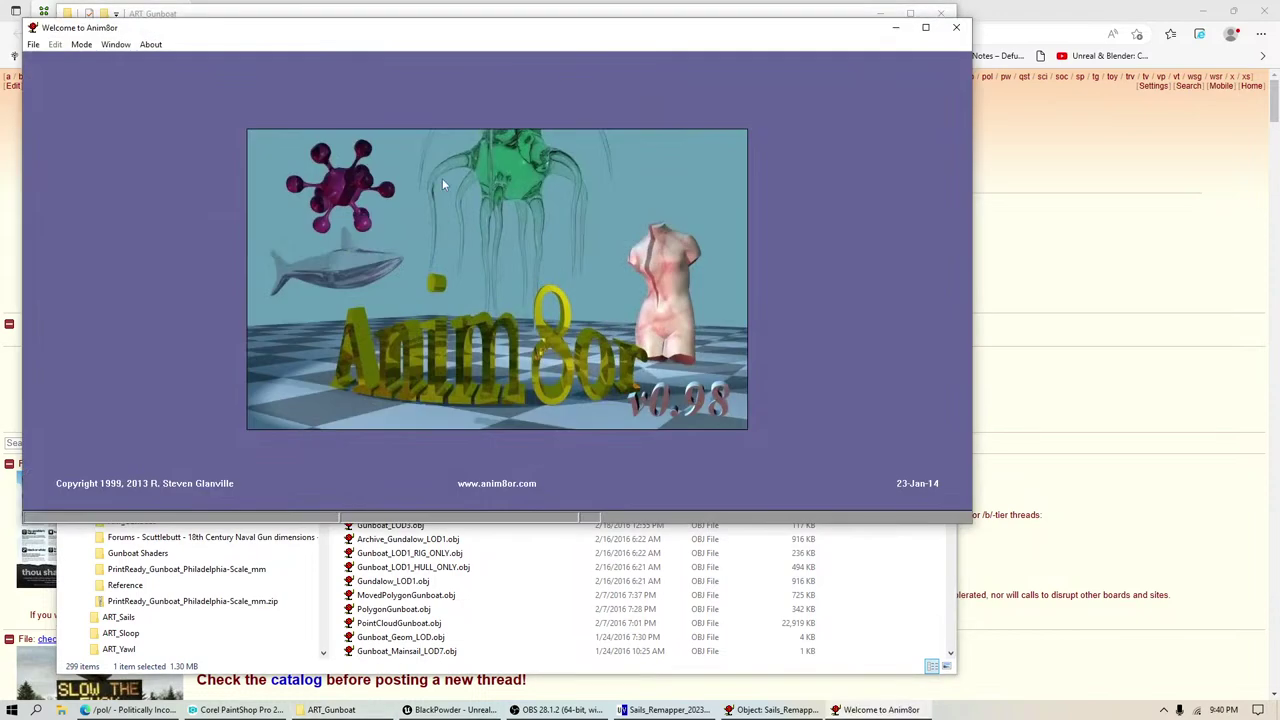
{"action": "left_click", "coordinate": [81, 44]}
{"action": "left_click", "coordinate": [100, 63]}
{"action": "double_click", "coordinate": [208, 30]}
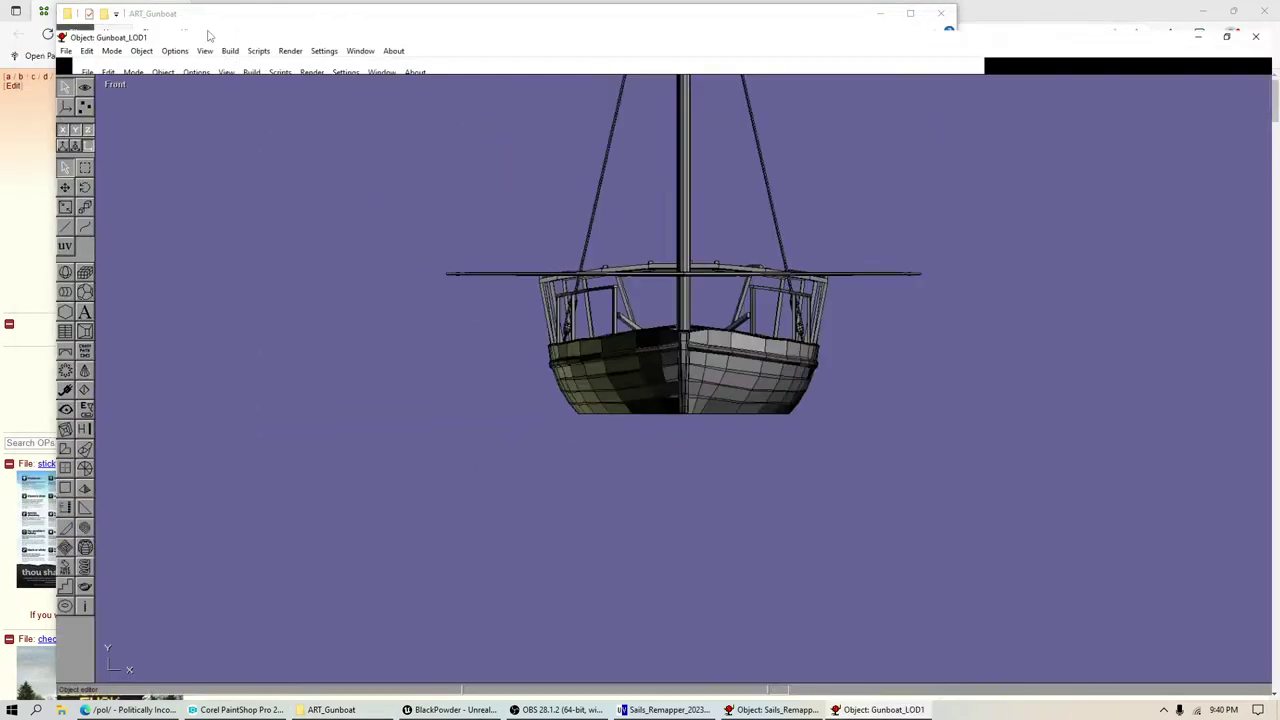
{"action": "left_click", "coordinate": [30, 60]}
{"action": "left_click", "coordinate": [15, 192]}
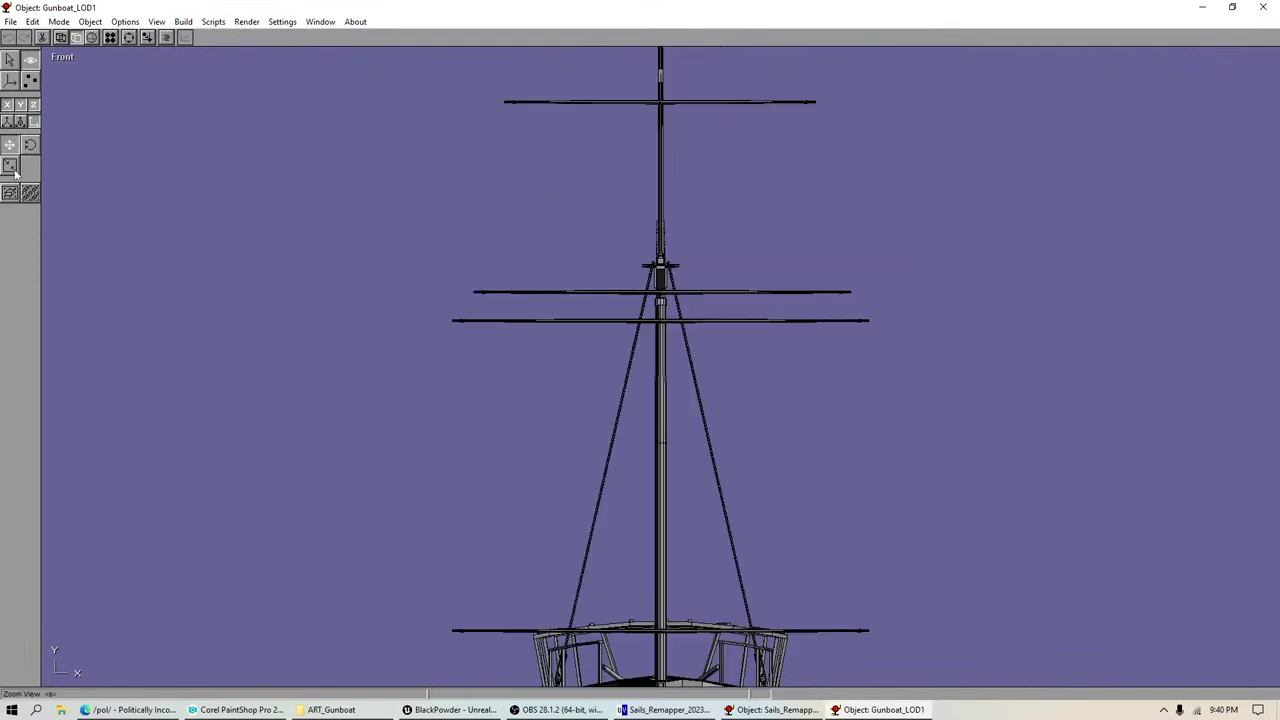
{"action": "left_click", "coordinate": [12, 167]}
{"action": "scroll", "coordinate": [697, 291], "scroll_direction": "down", "scroll_amount": 2}
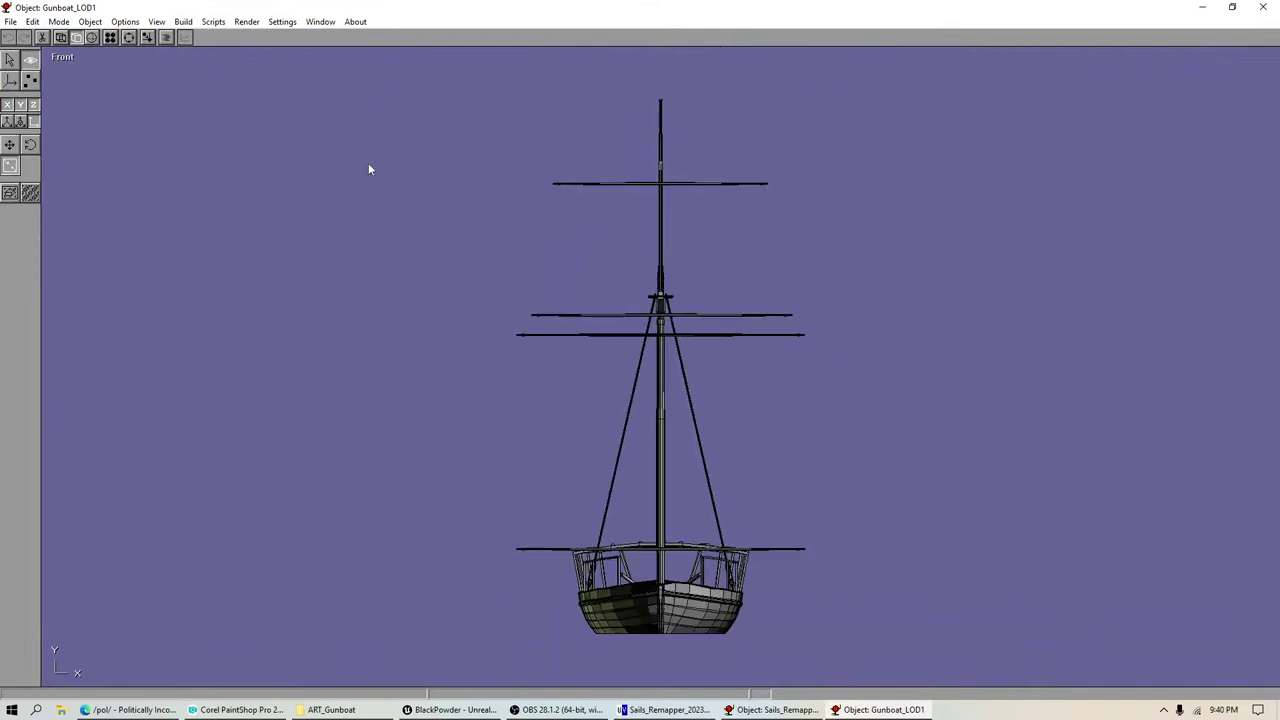
Step: Examine the gunboat's mast, yards, shrouds, awning frame and deck up close in the Ortho view
{"action": "left_click", "coordinate": [157, 21]}
{"action": "left_click", "coordinate": [200, 252]}
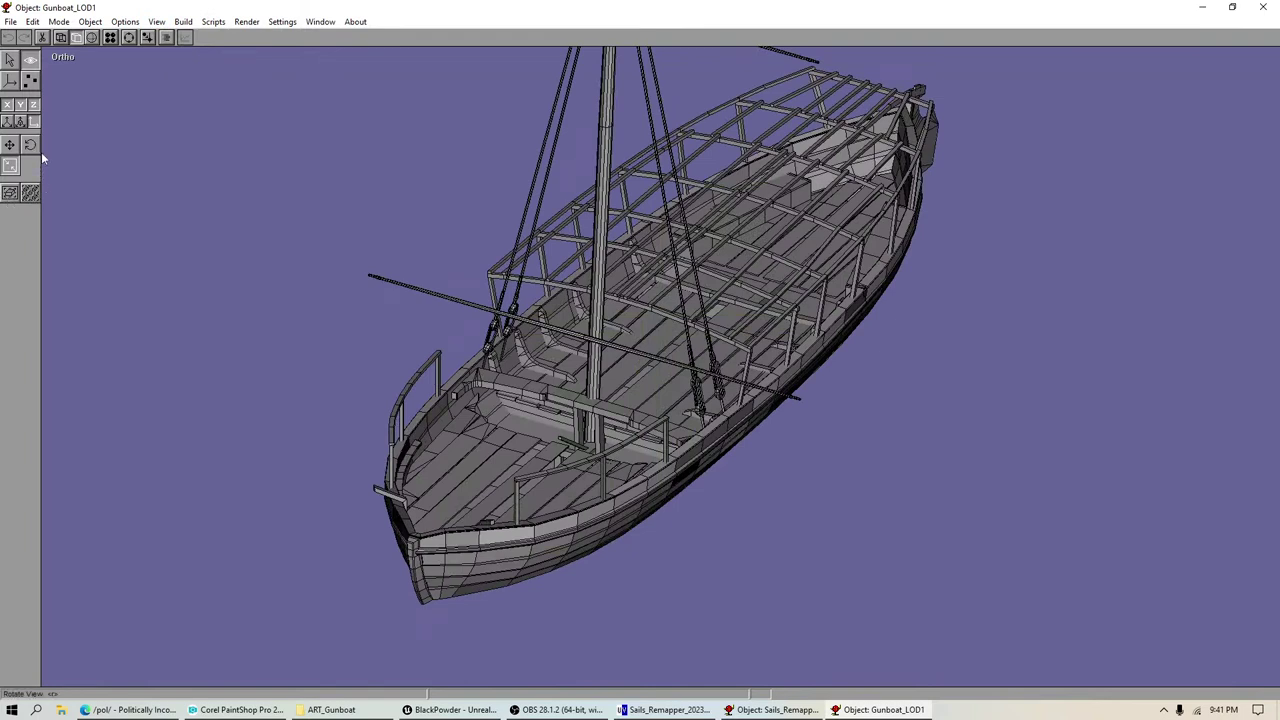
{"action": "left_click", "coordinate": [11, 196]}
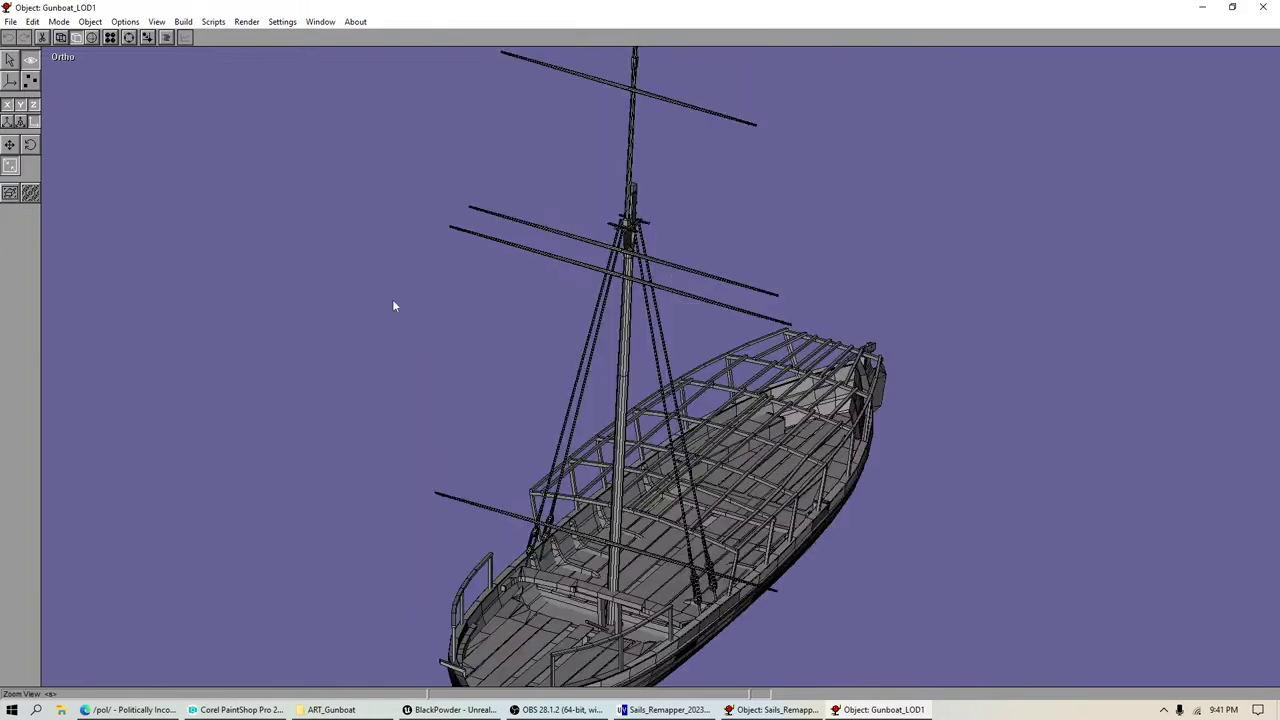
{"action": "middle_click_drag", "start_coordinate": [392, 299], "coordinate": [759, 341]}
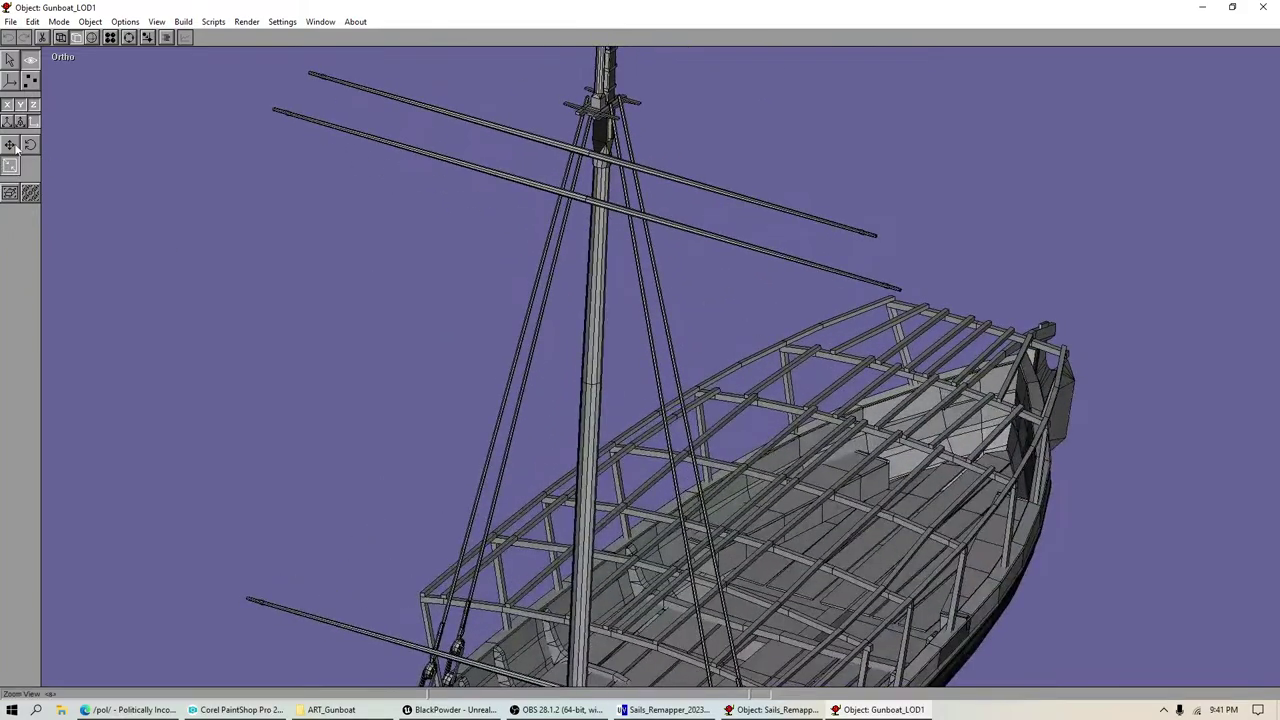
{"action": "left_click", "coordinate": [14, 145]}
{"action": "left_click_drag", "start_coordinate": [637, 463], "coordinate": [612, 390]}
{"action": "mouse_move", "coordinate": [613, 394]}
{"action": "right_mouse_down"}
{"action": "mouse_move", "coordinate": [601, 346]}
{"action": "mouse_move", "coordinate": [603, 372]}
{"action": "right_mouse_up"}
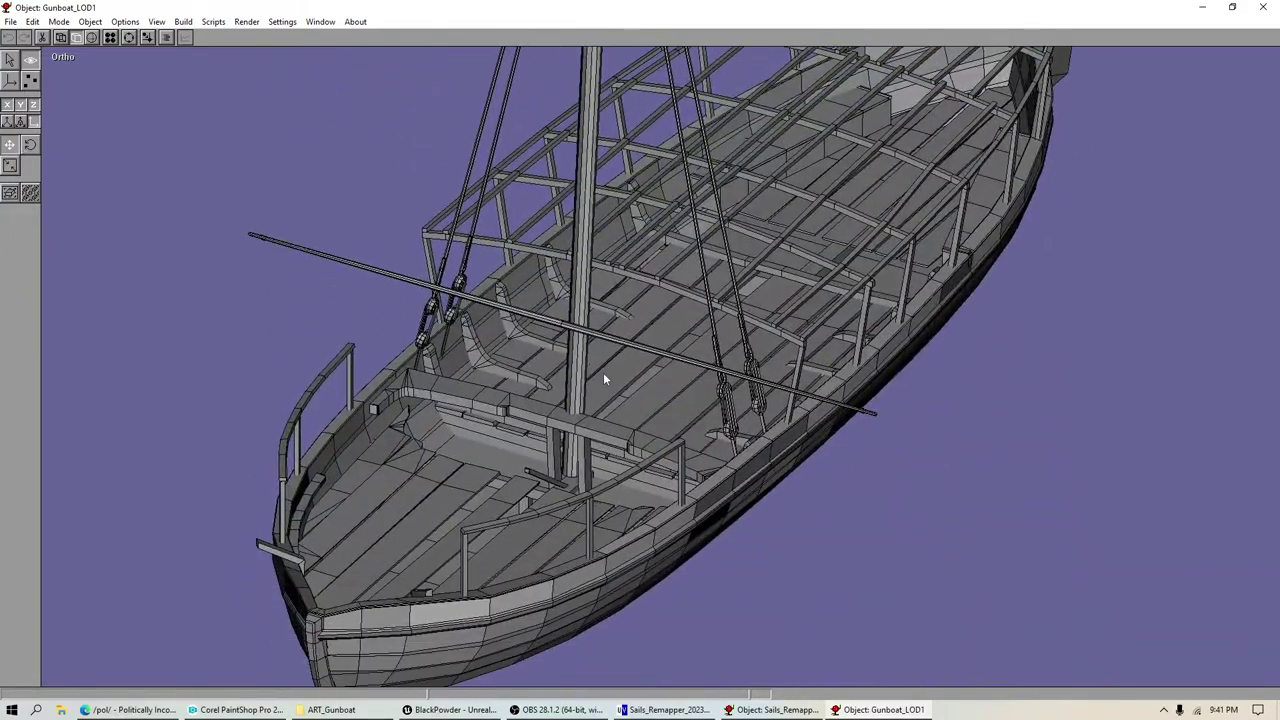
{"action": "left_click_drag", "start_coordinate": [459, 499], "coordinate": [565, 389]}
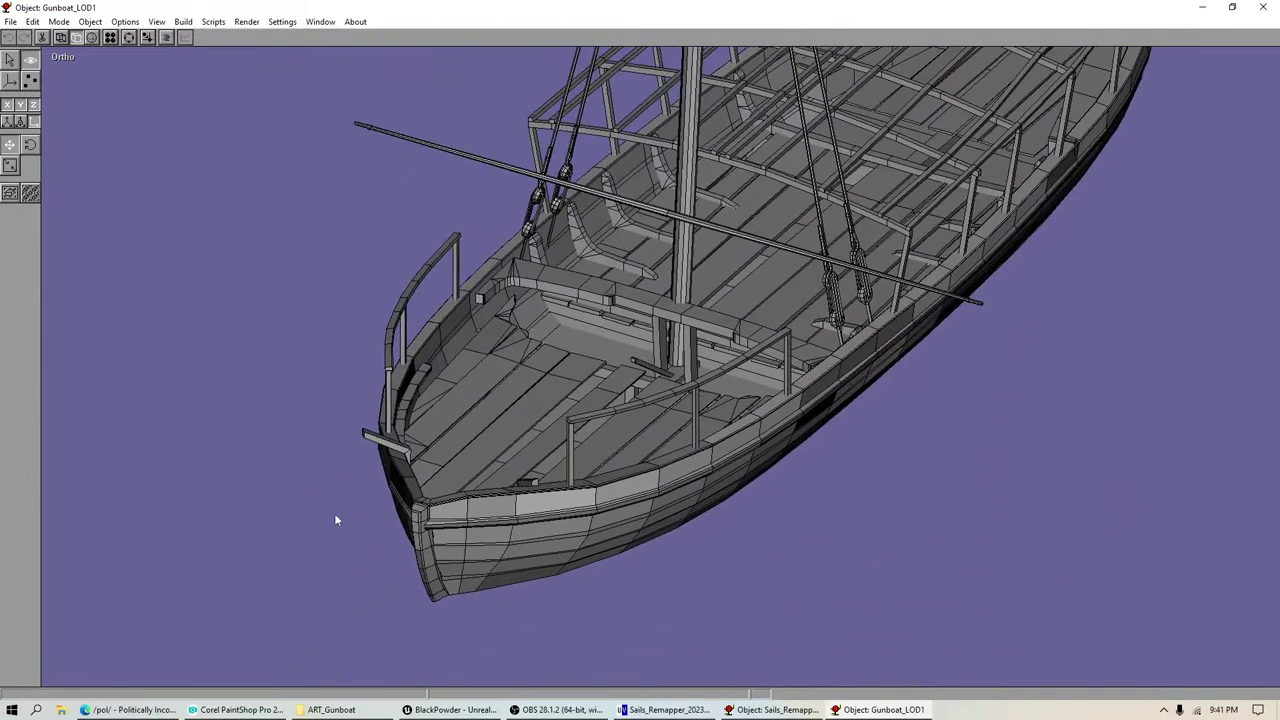
{"action": "right_click_drag", "start_coordinate": [698, 362], "coordinate": [688, 512], "text": "shift"}
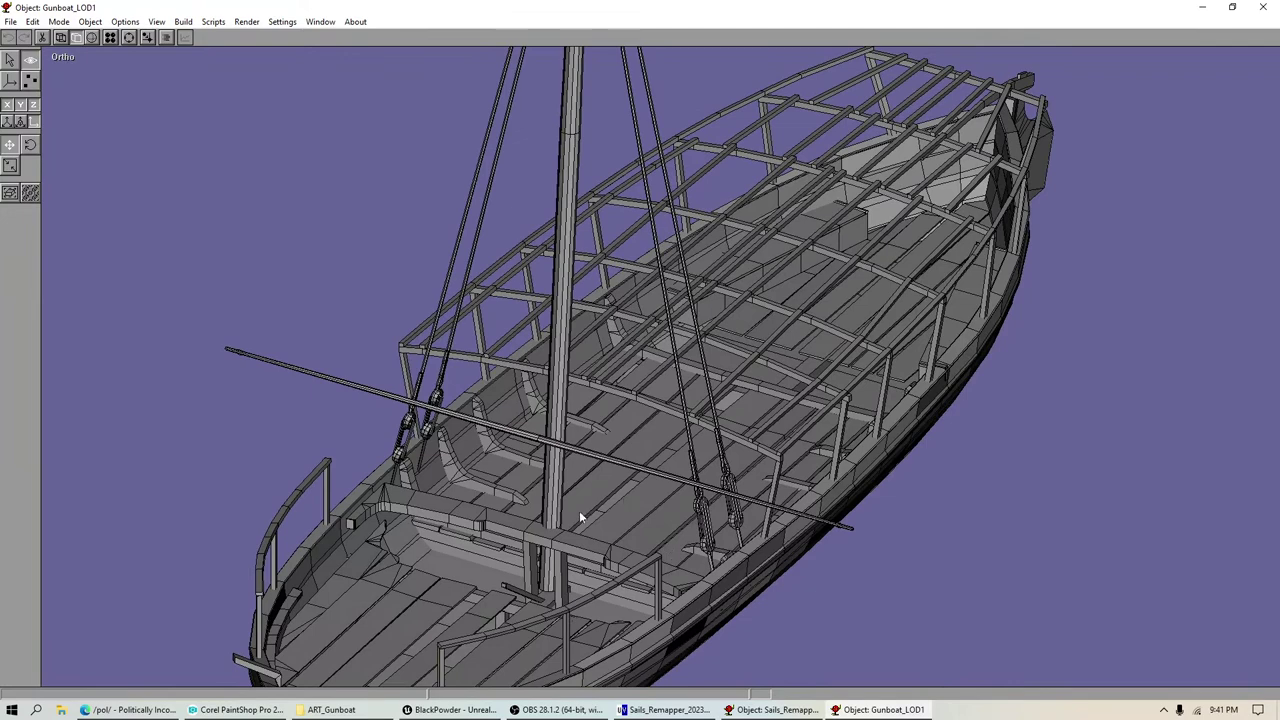
{"action": "right_click_drag", "start_coordinate": [580, 516], "coordinate": [607, 477], "text": "shift"}
{"action": "left_click_drag", "start_coordinate": [808, 411], "coordinate": [770, 423]}
{"action": "right_click_drag", "start_coordinate": [724, 379], "coordinate": [830, 418], "text": "shift"}
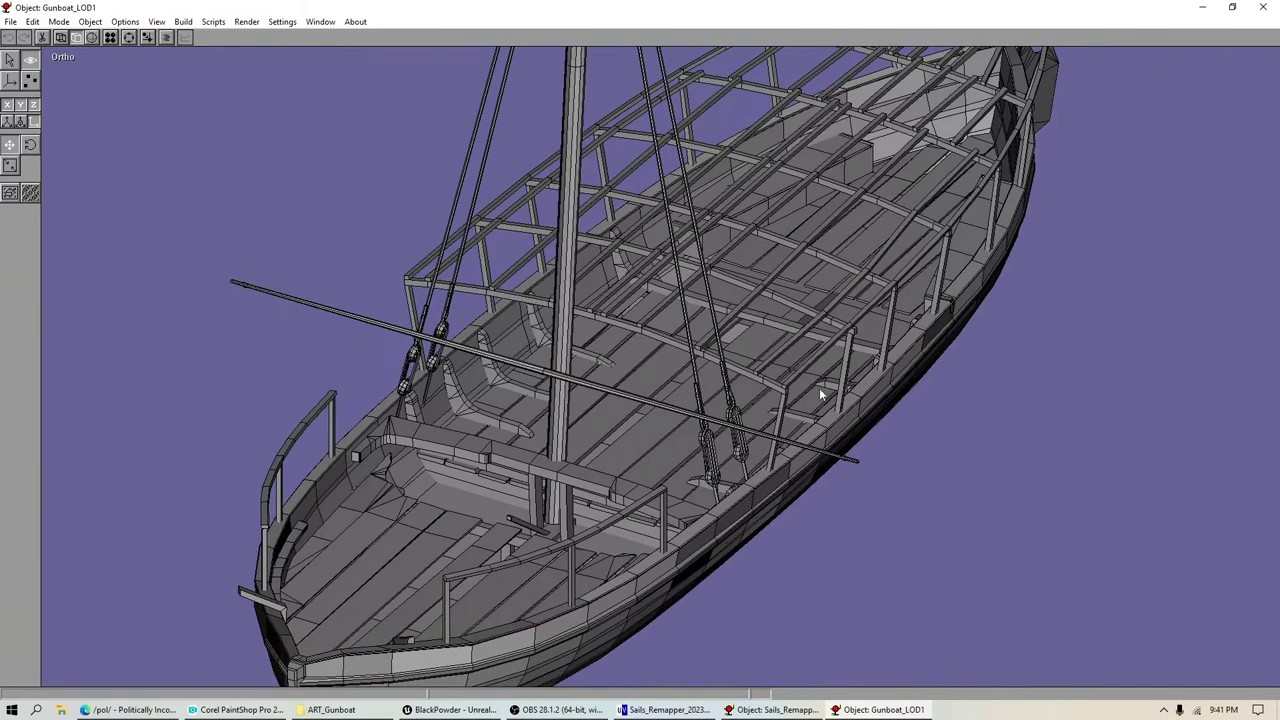
{"action": "right_click_drag", "start_coordinate": [814, 363], "coordinate": [797, 379], "text": "shift"}
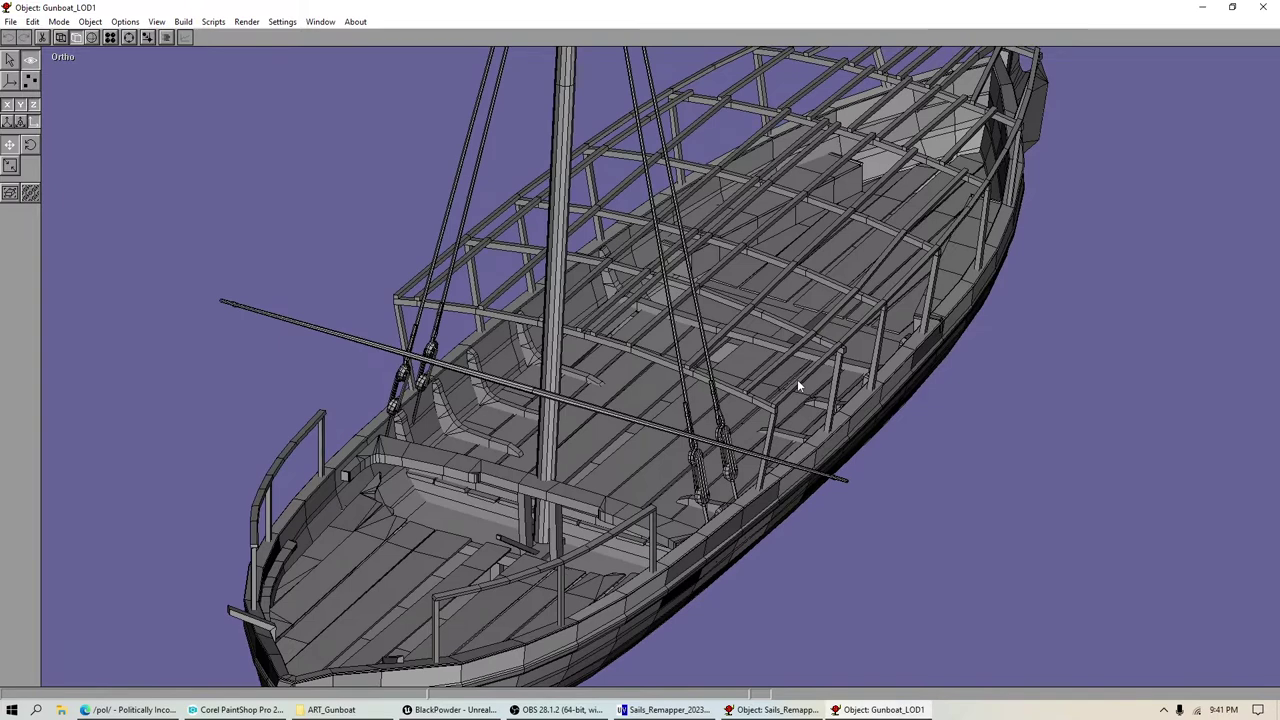
{"action": "left_click_drag", "start_coordinate": [732, 368], "coordinate": [675, 407]}
{"action": "left_click_drag", "start_coordinate": [643, 346], "coordinate": [658, 309]}
{"action": "right_click_drag", "start_coordinate": [658, 309], "coordinate": [719, 268], "text": "shift"}
Step: Display the gunboat object's materials and return to object editing mode
{"action": "left_click", "coordinate": [110, 38]}
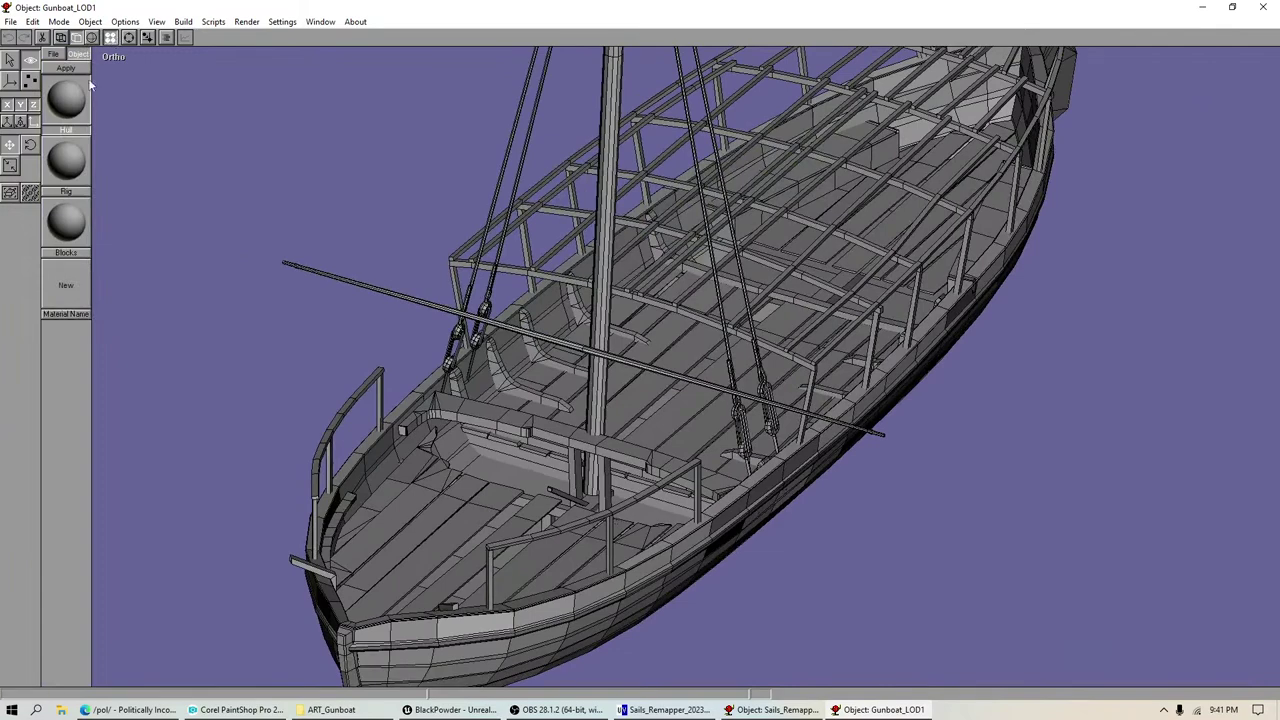
{"action": "left_click", "coordinate": [10, 60]}
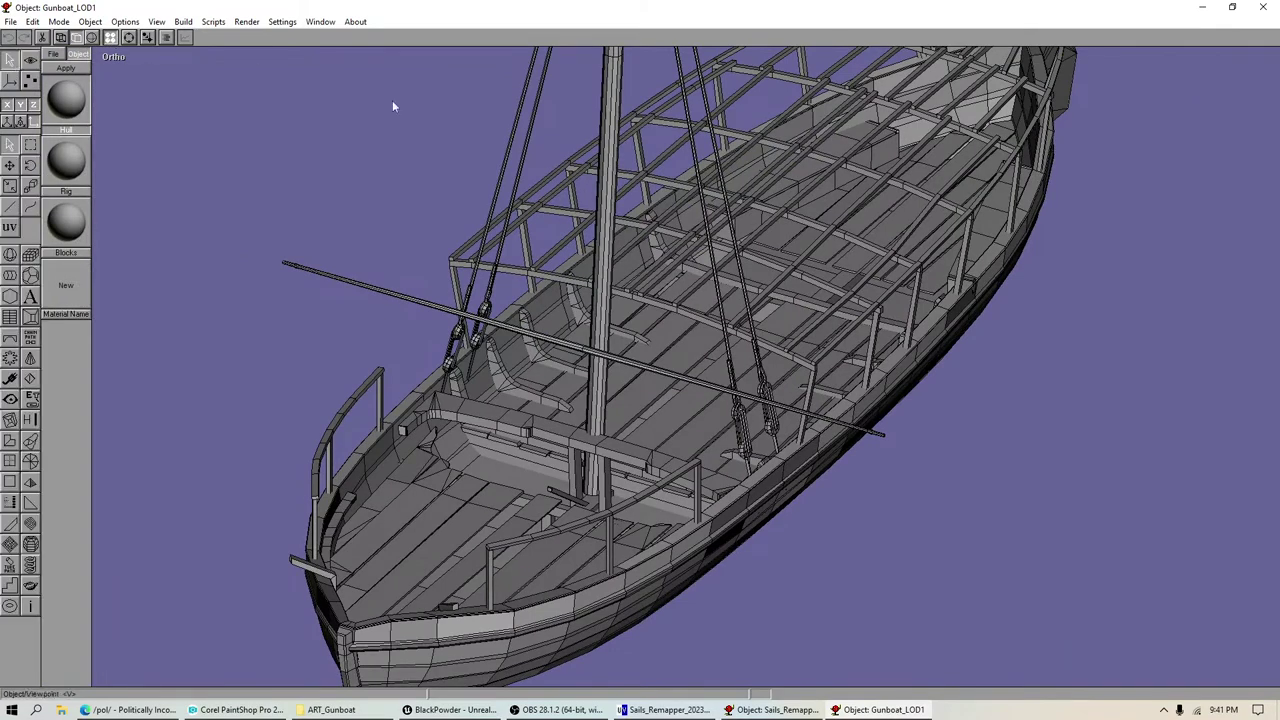
Step: Examine the gunboat's mast, yards and shrouds up close and as a whole in the Ortho view, and close the model
{"action": "left_click", "coordinate": [31, 65]}
{"action": "left_click_drag", "start_coordinate": [725, 140], "coordinate": [725, 330]}
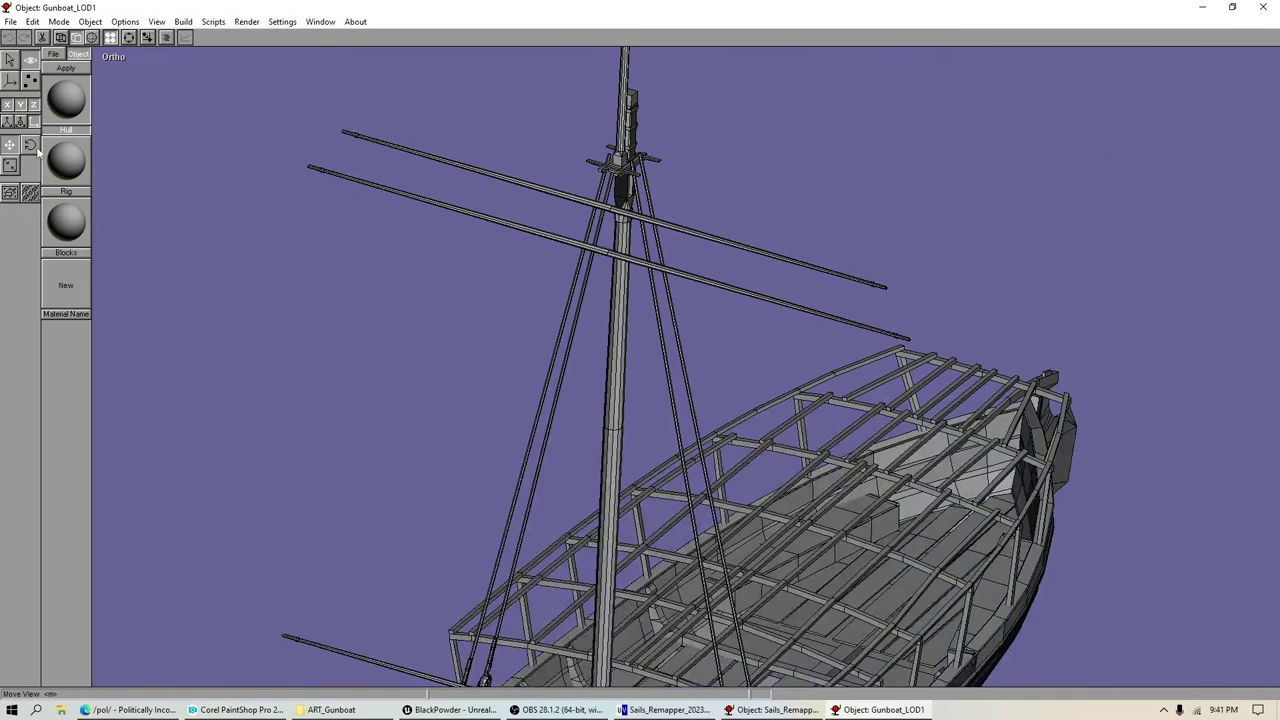
{"action": "left_click", "coordinate": [10, 168]}
{"action": "left_click_drag", "start_coordinate": [570, 252], "coordinate": [770, 254]}
{"action": "left_click", "coordinate": [10, 150]}
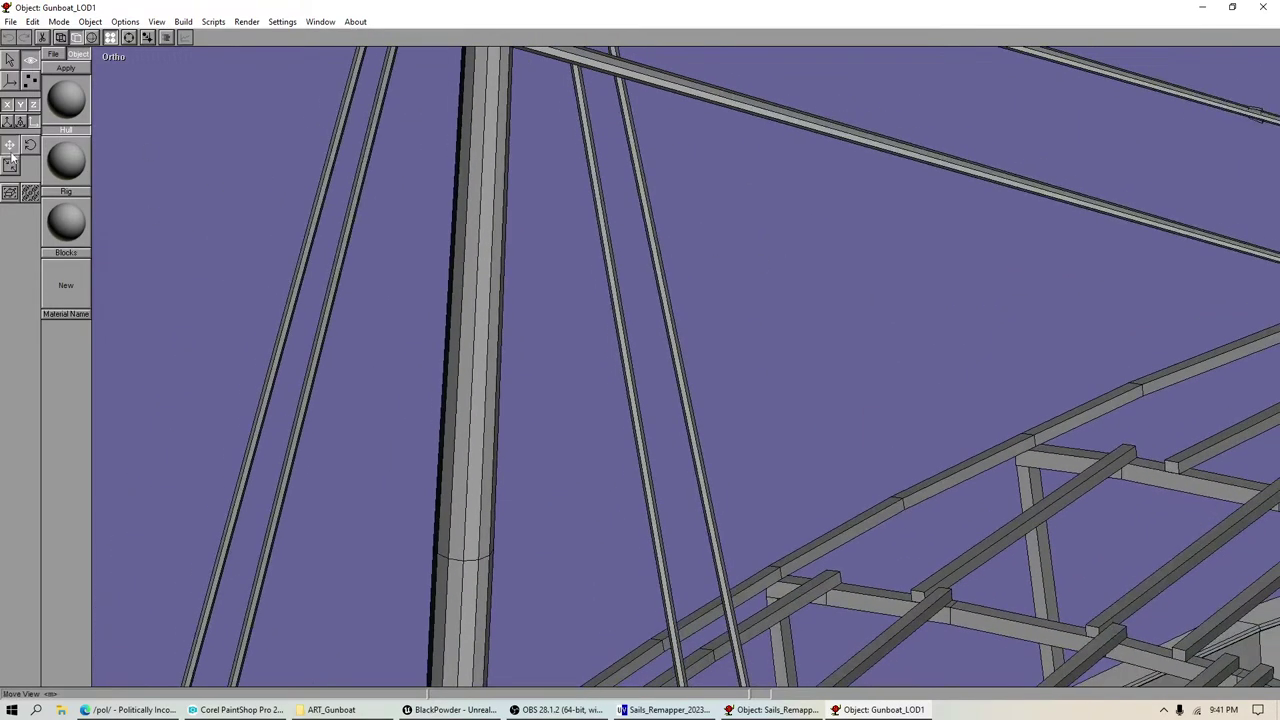
{"action": "left_click_drag", "start_coordinate": [939, 204], "coordinate": [513, 415]}
{"action": "left_click", "coordinate": [10, 191]}
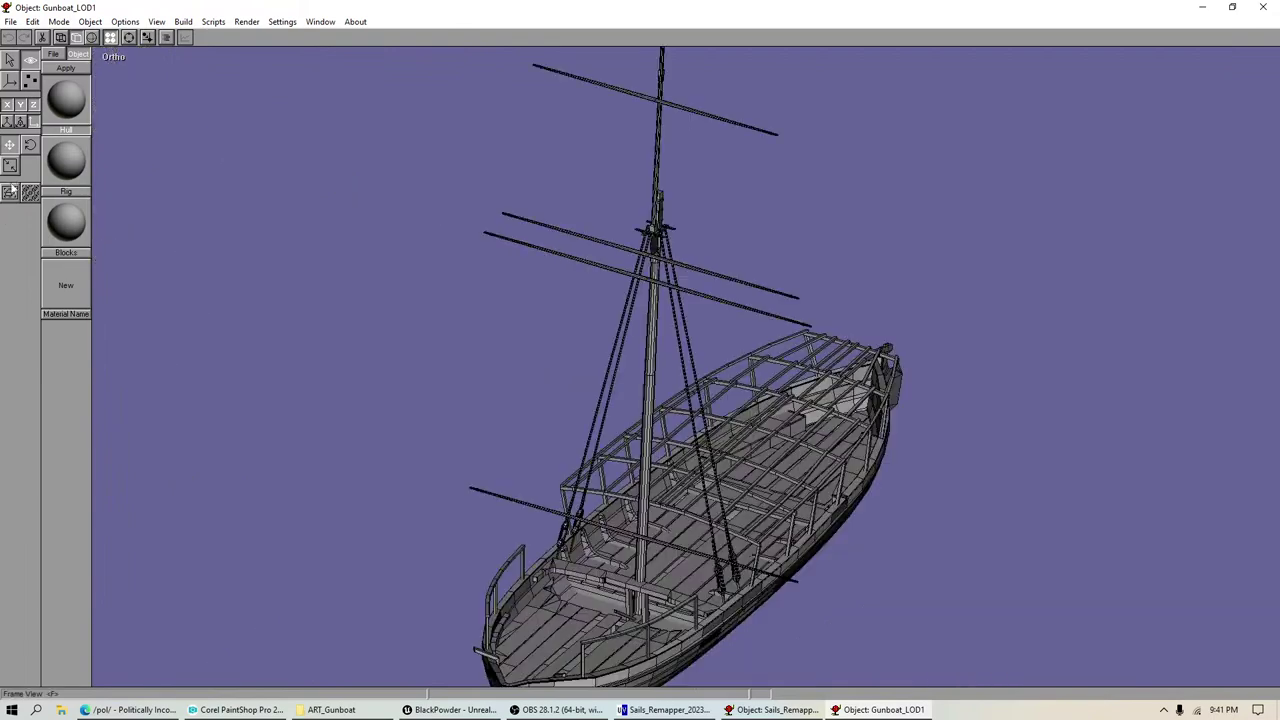
{"action": "left_click", "coordinate": [10, 166]}
{"action": "left_click_drag", "start_coordinate": [516, 251], "coordinate": [491, 251]}
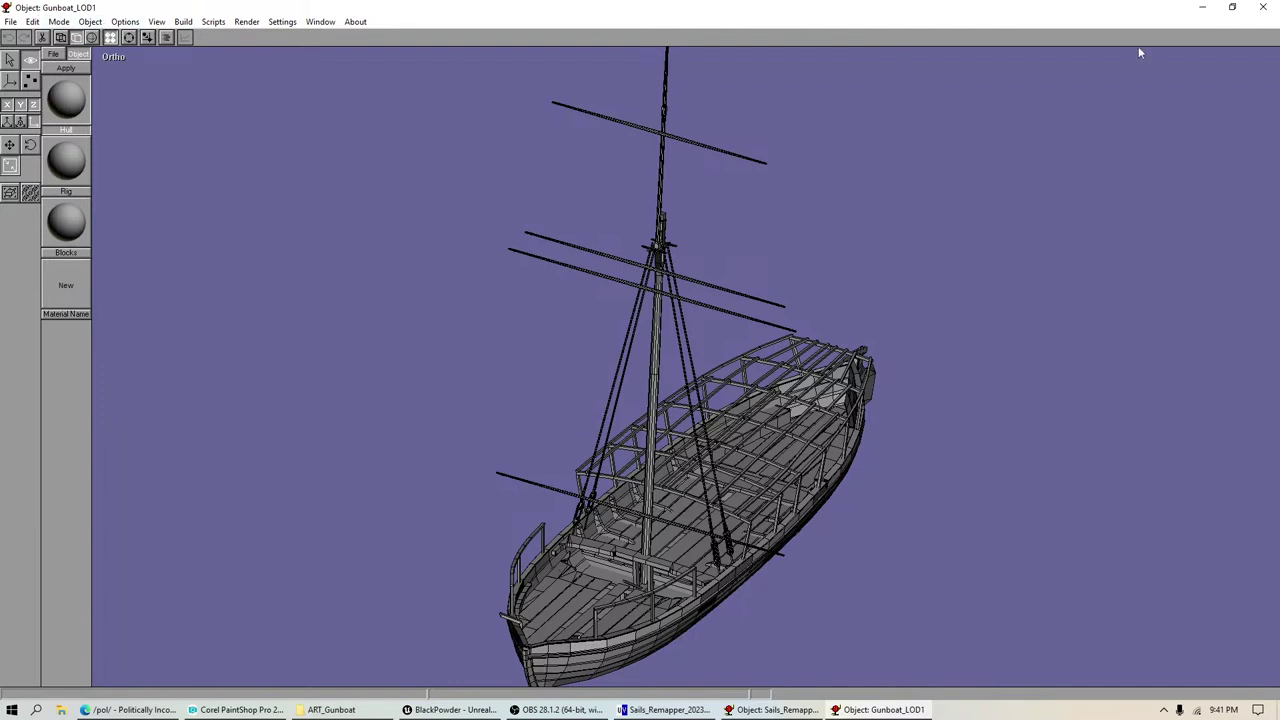
{"action": "left_click", "coordinate": [1263, 7]}
{"action": "left_click", "coordinate": [655, 405]}
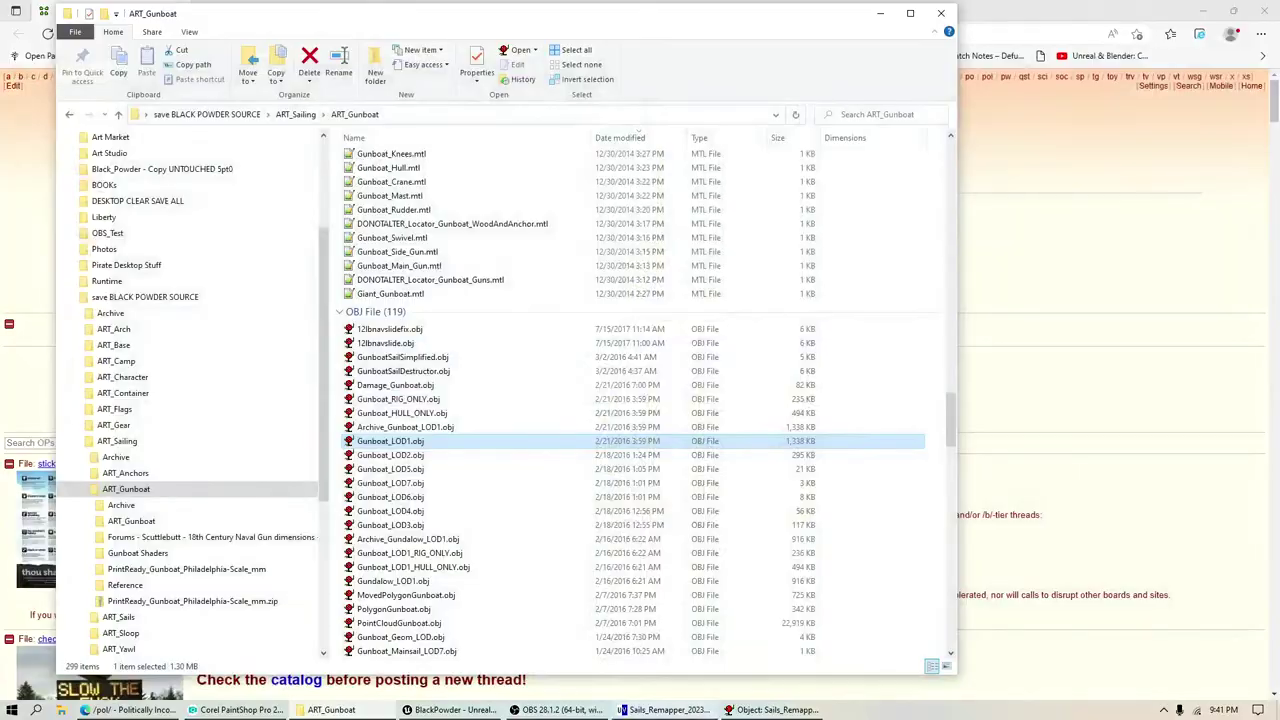
Step: Switch to UVMapper Pro and start loading an OBJ model, looking through the ART_Sailing folders
{"action": "left_click", "coordinate": [665, 710]}
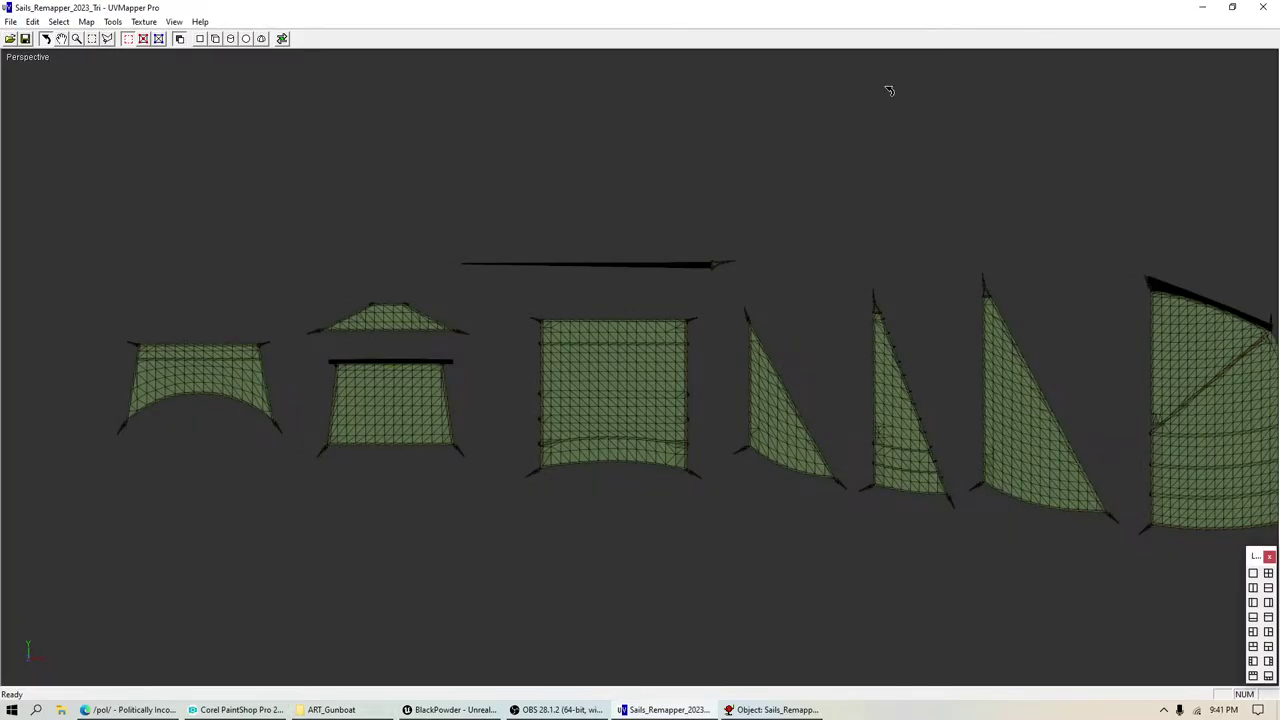
{"action": "left_click", "coordinate": [10, 21]}
{"action": "left_click", "coordinate": [30, 34]}
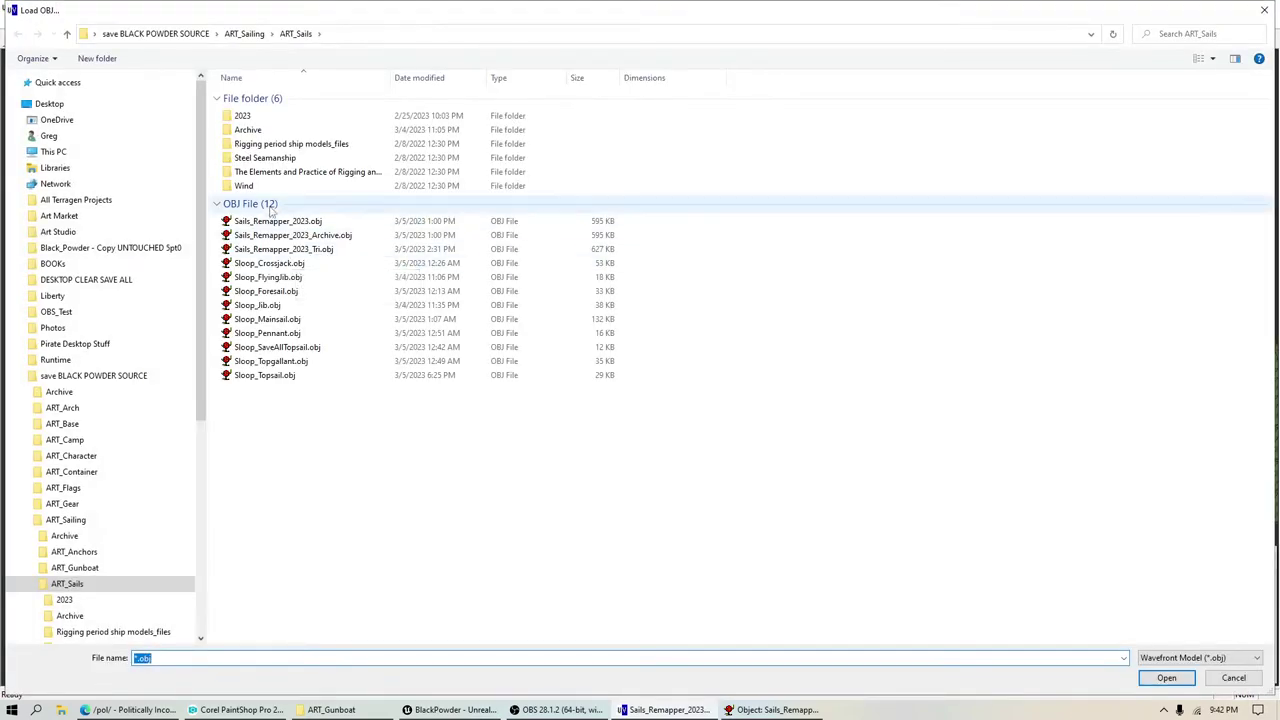
{"action": "scroll", "coordinate": [120, 430], "scroll_direction": "down", "scroll_amount": 1}
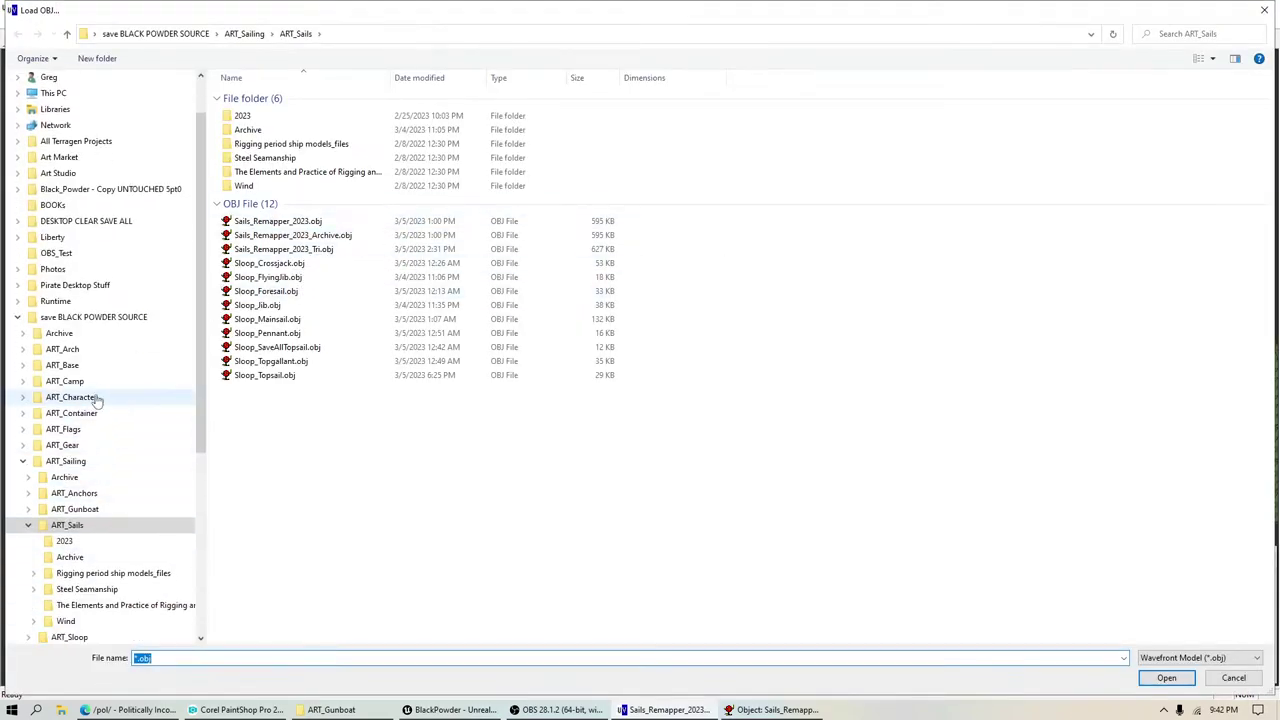
Step: Switch to the ART_Gunboat folder in File Explorer and find Gunboat_Destructor_LOD1_Creator.an8 among the Anim8or files
{"action": "left_click", "coordinate": [322, 710]}
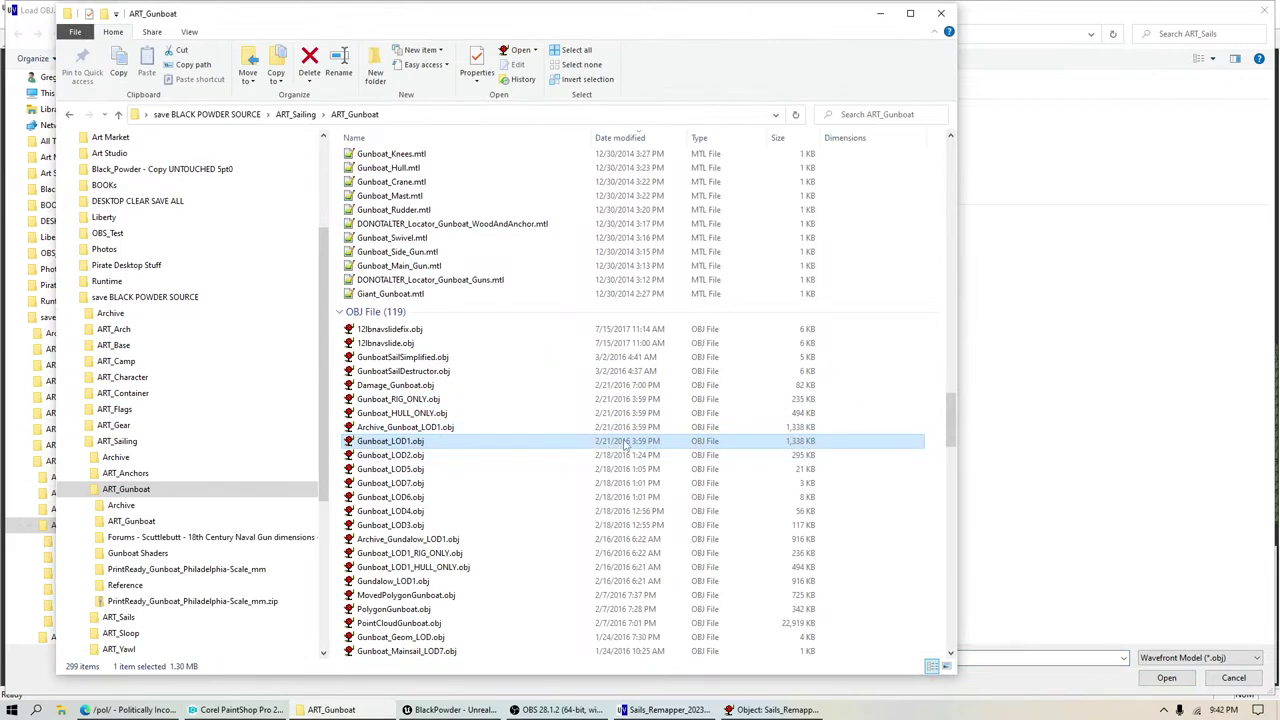
{"action": "scroll", "coordinate": [622, 330], "scroll_direction": "up", "scroll_amount": 15}
{"action": "scroll", "coordinate": [622, 330], "scroll_direction": "up", "scroll_amount": 3}
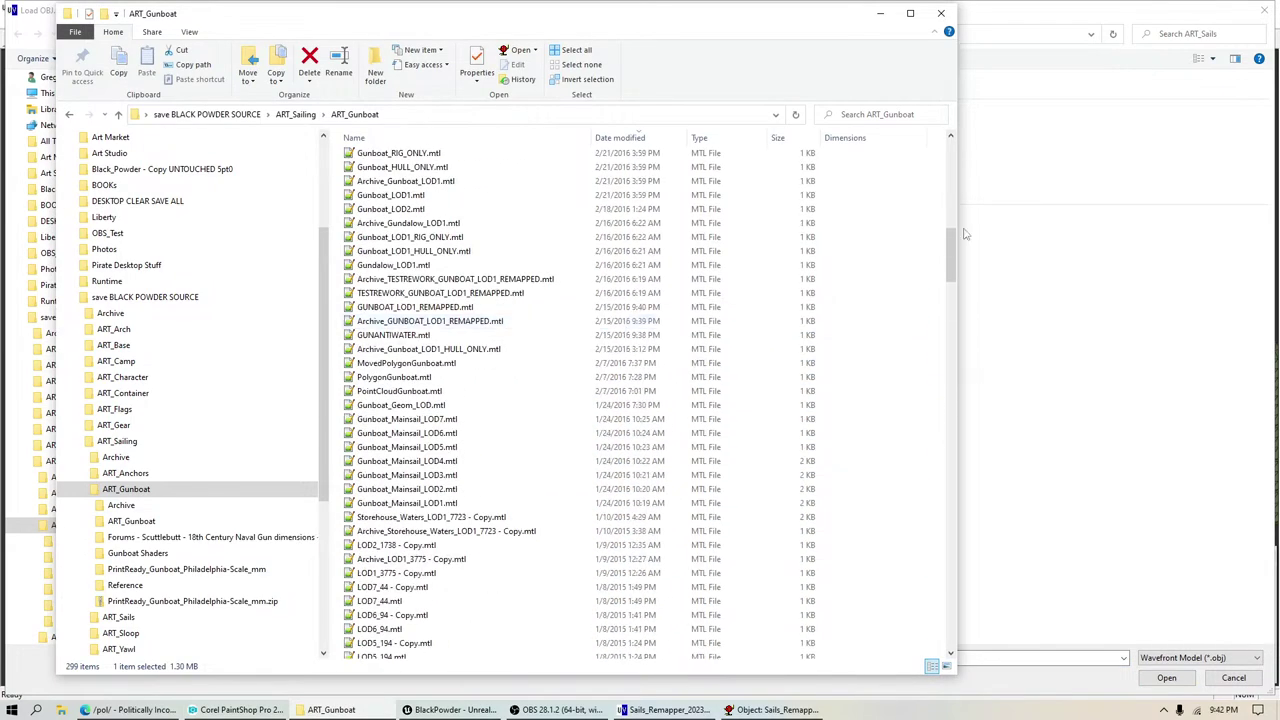
{"action": "left_click_drag", "start_coordinate": [955, 258], "coordinate": [947, 148]}
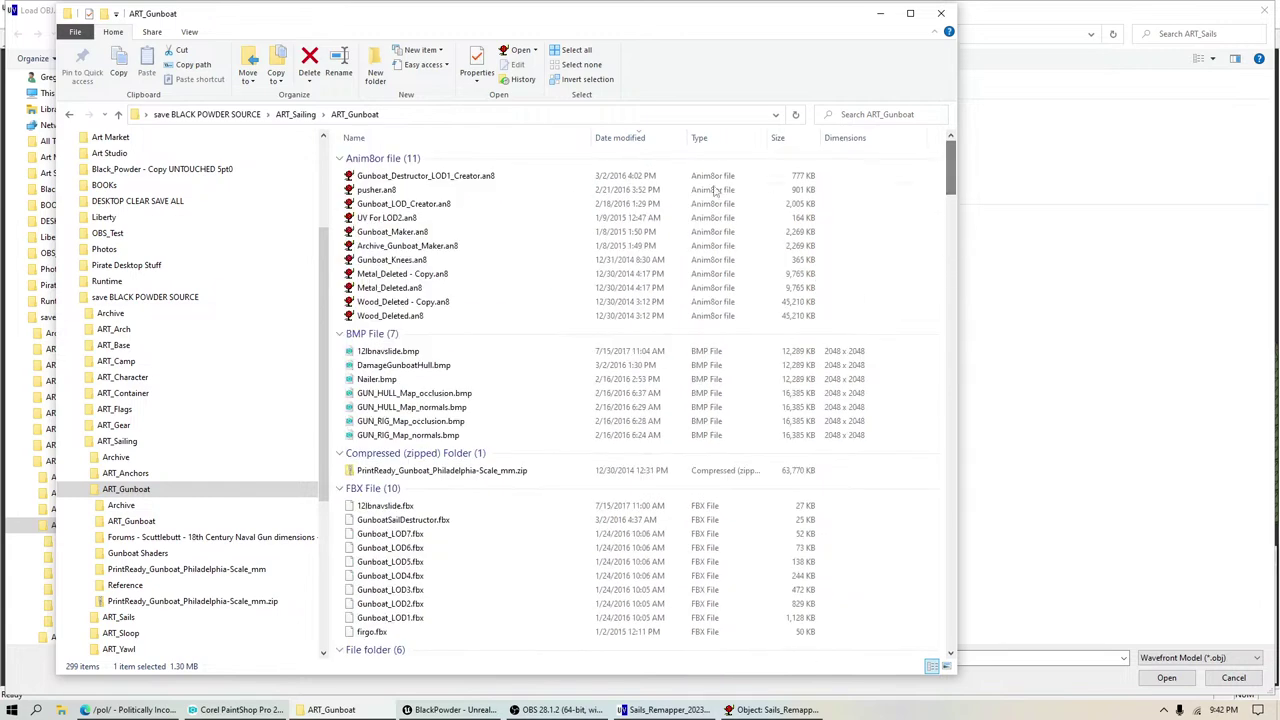
{"action": "left_click", "coordinate": [480, 177]}
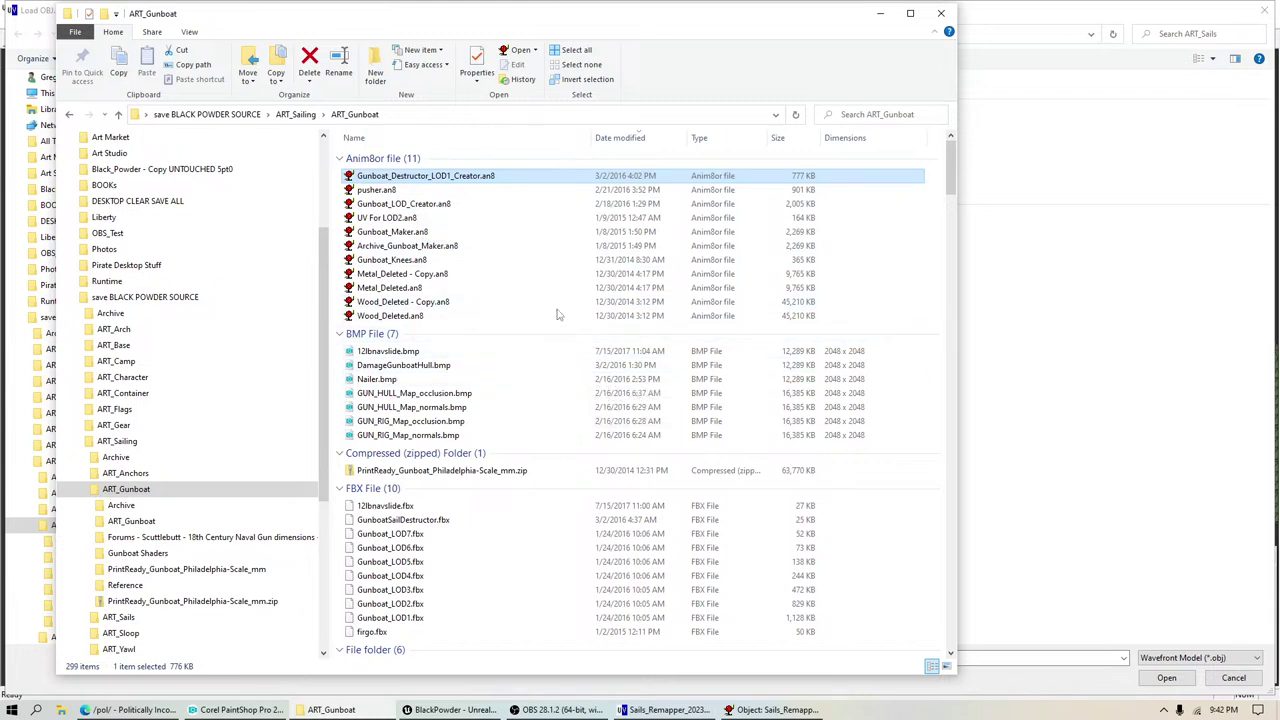
Step: Look through the OBJ files in ART_Gunboat to locate Gundalow_LOD1.obj and Gunboat_LOD1.obj, and close the folder window
{"action": "scroll", "coordinate": [531, 457], "scroll_direction": "down", "scroll_amount": 6}
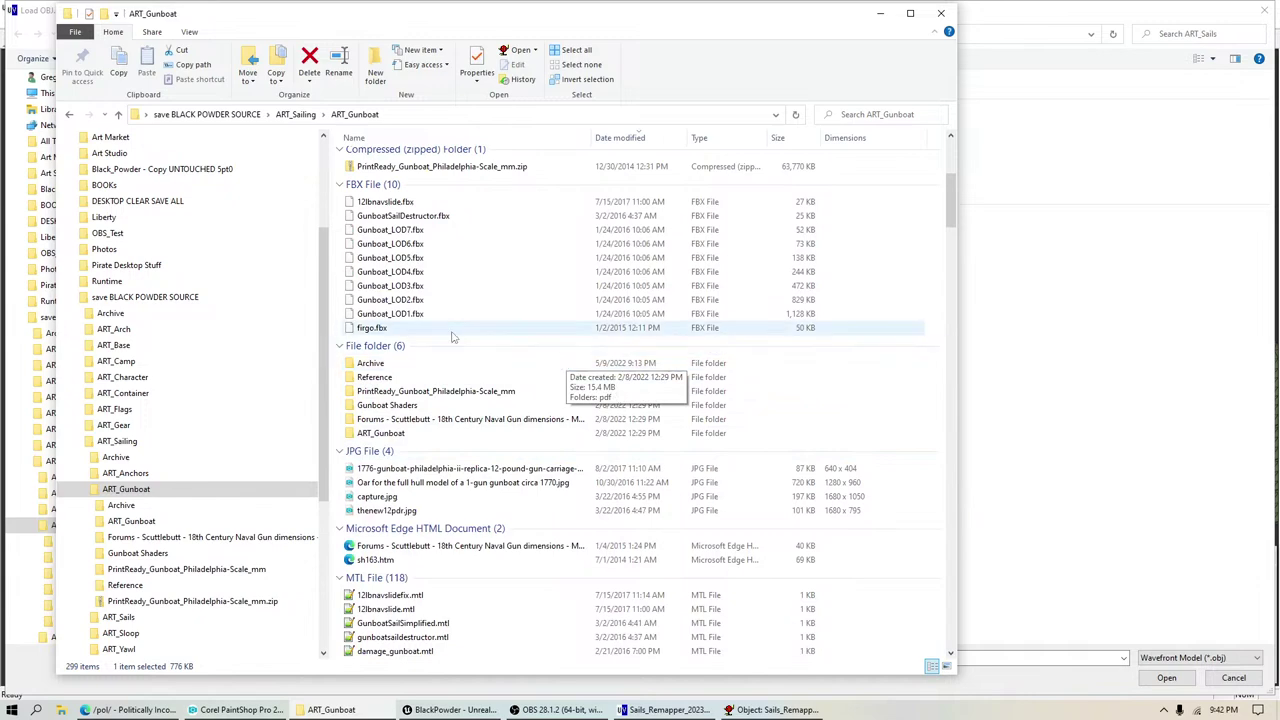
{"action": "scroll", "coordinate": [548, 480], "scroll_direction": "down", "scroll_amount": 7}
{"action": "scroll", "coordinate": [548, 500], "scroll_direction": "down", "scroll_amount": 20}
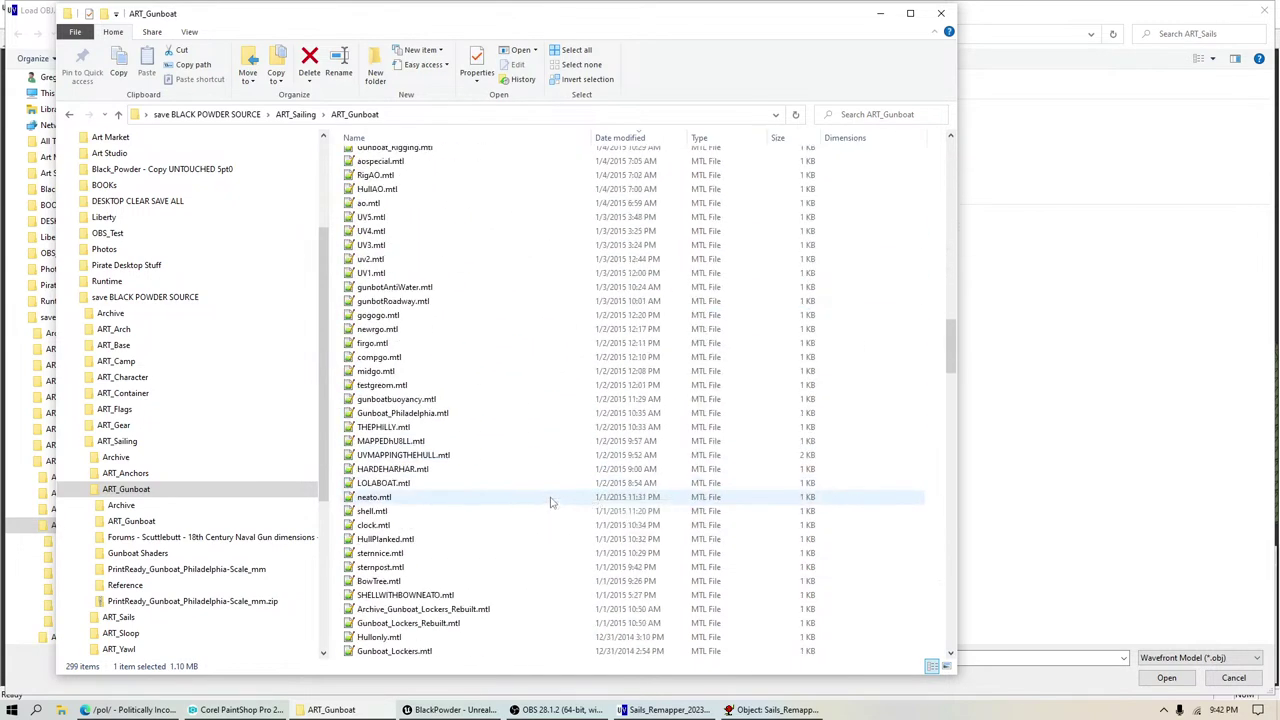
{"action": "scroll", "coordinate": [549, 500], "scroll_direction": "down", "scroll_amount": 15}
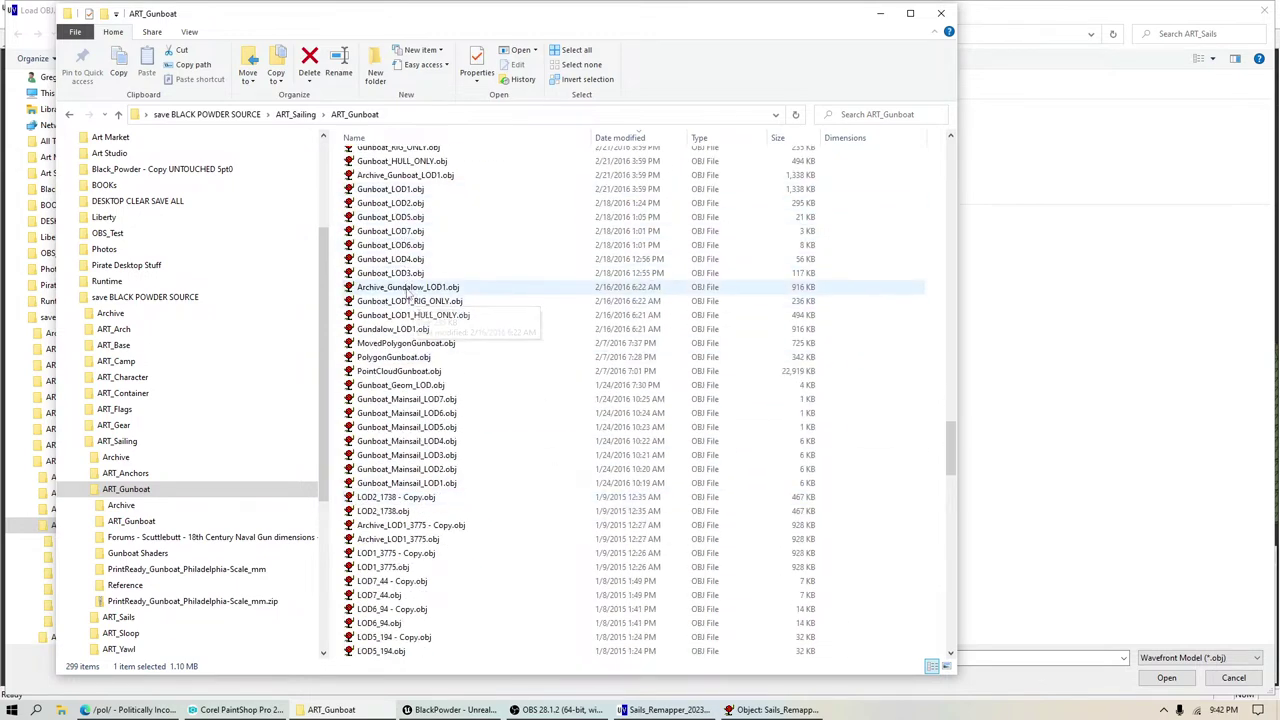
{"action": "left_click", "coordinate": [385, 331]}
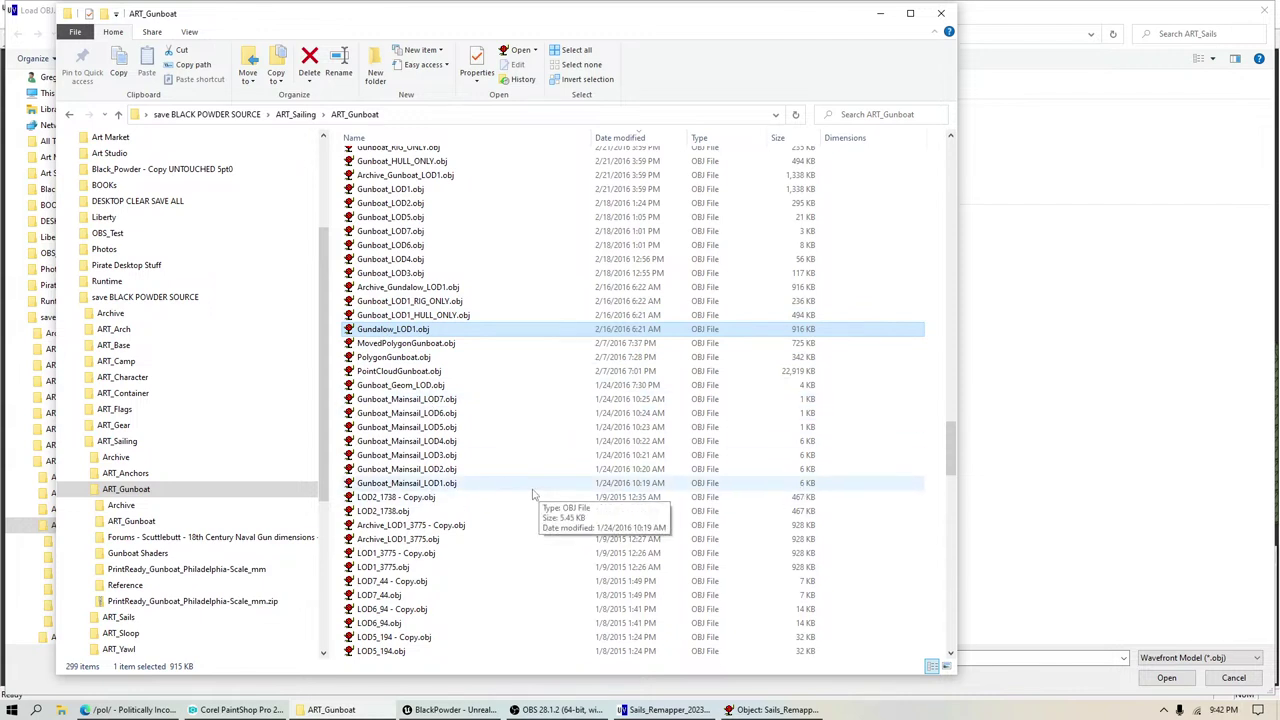
{"action": "scroll", "coordinate": [465, 371], "scroll_direction": "up", "scroll_amount": 2}
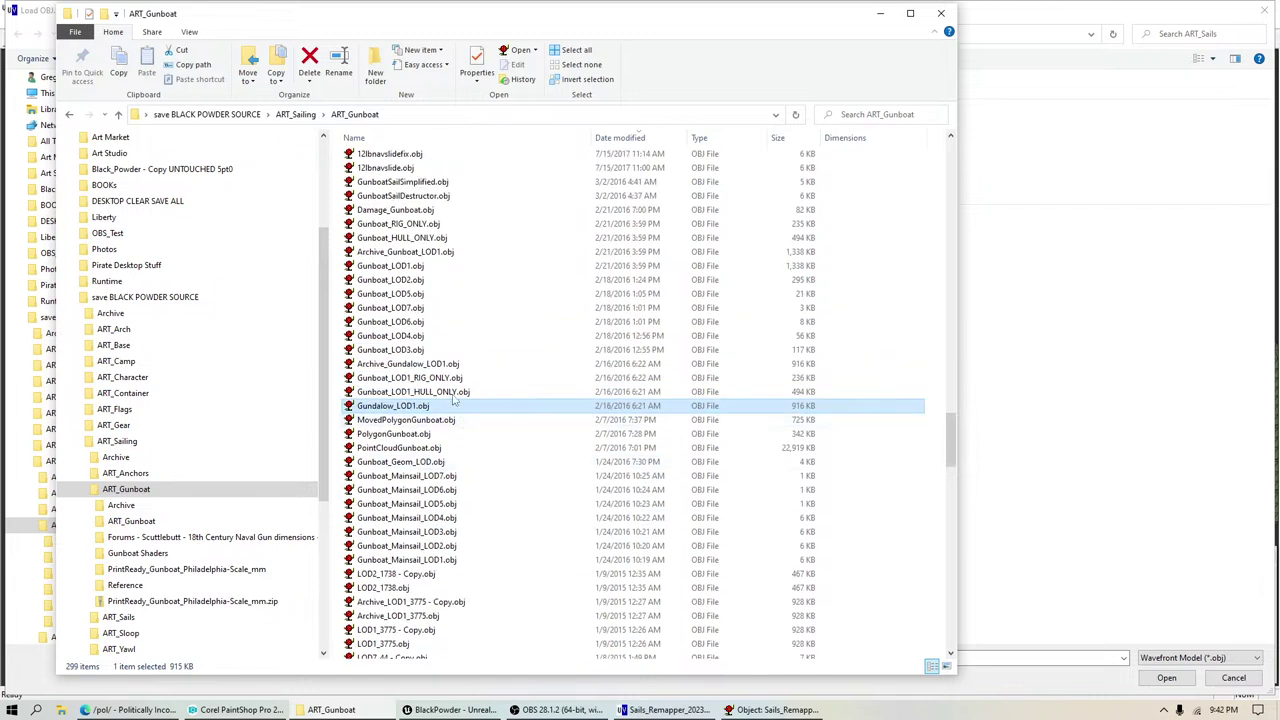
{"action": "left_click", "coordinate": [410, 266]}
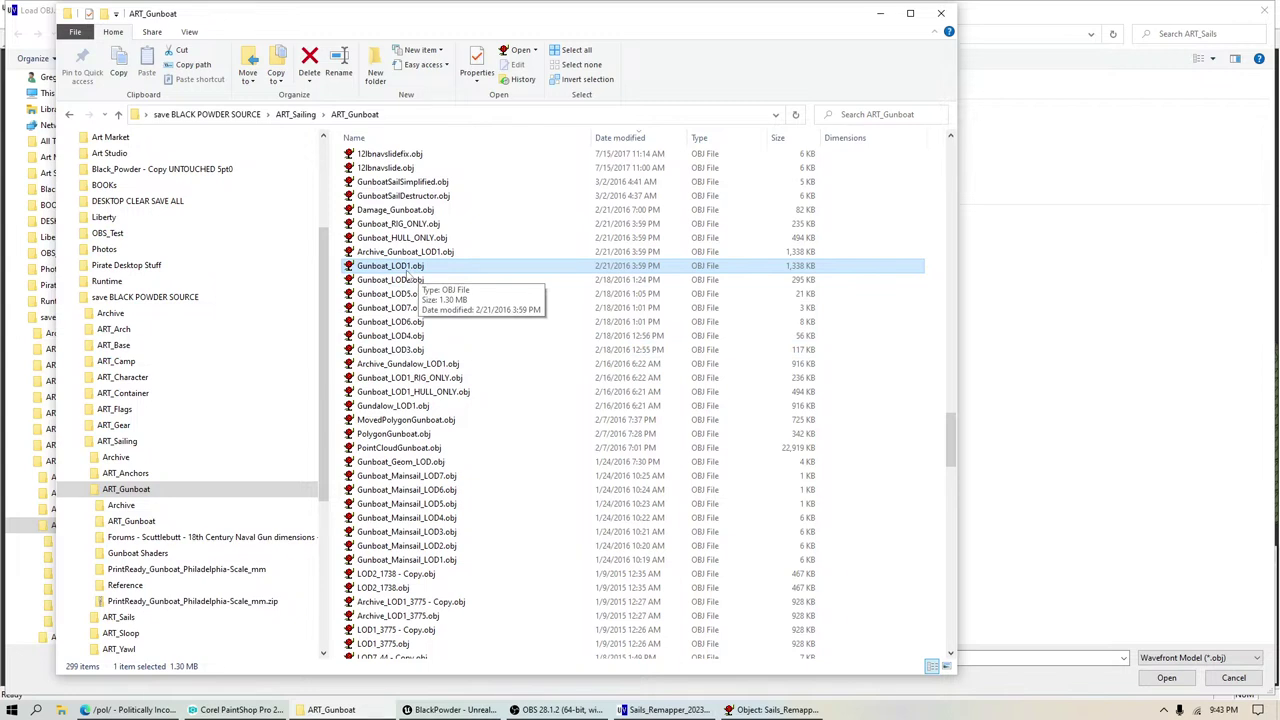
{"action": "left_click", "coordinate": [941, 13]}
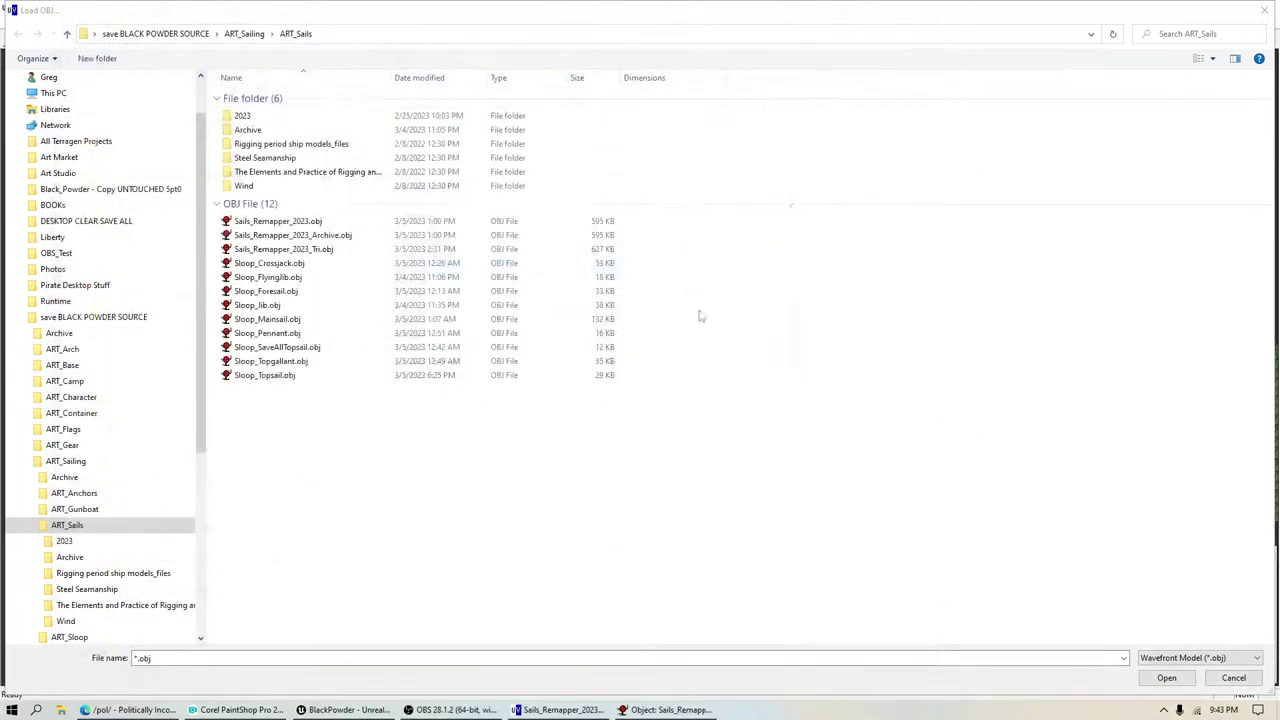
Step: Load Gunboat_LOD1.obj from ART_Gunboat into UVMapper Pro and show its texture layout beside the perspective view
{"action": "left_click", "coordinate": [572, 708]}
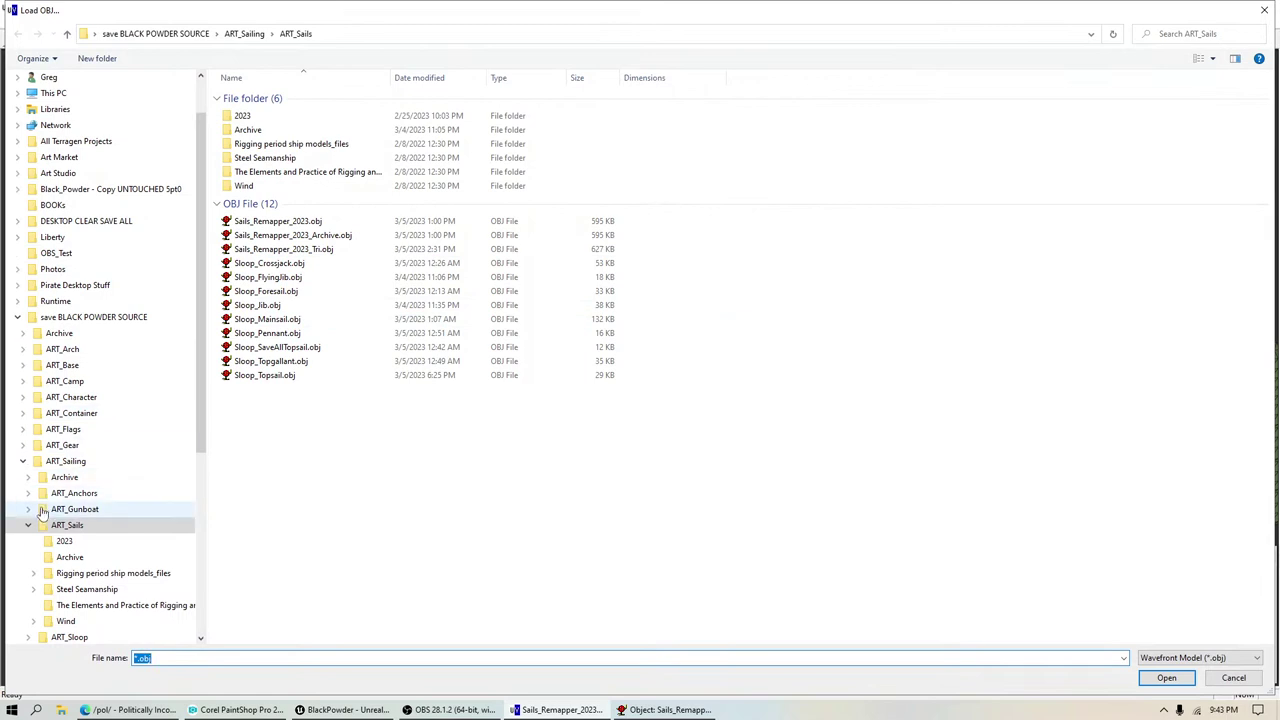
{"action": "left_click", "coordinate": [43, 510]}
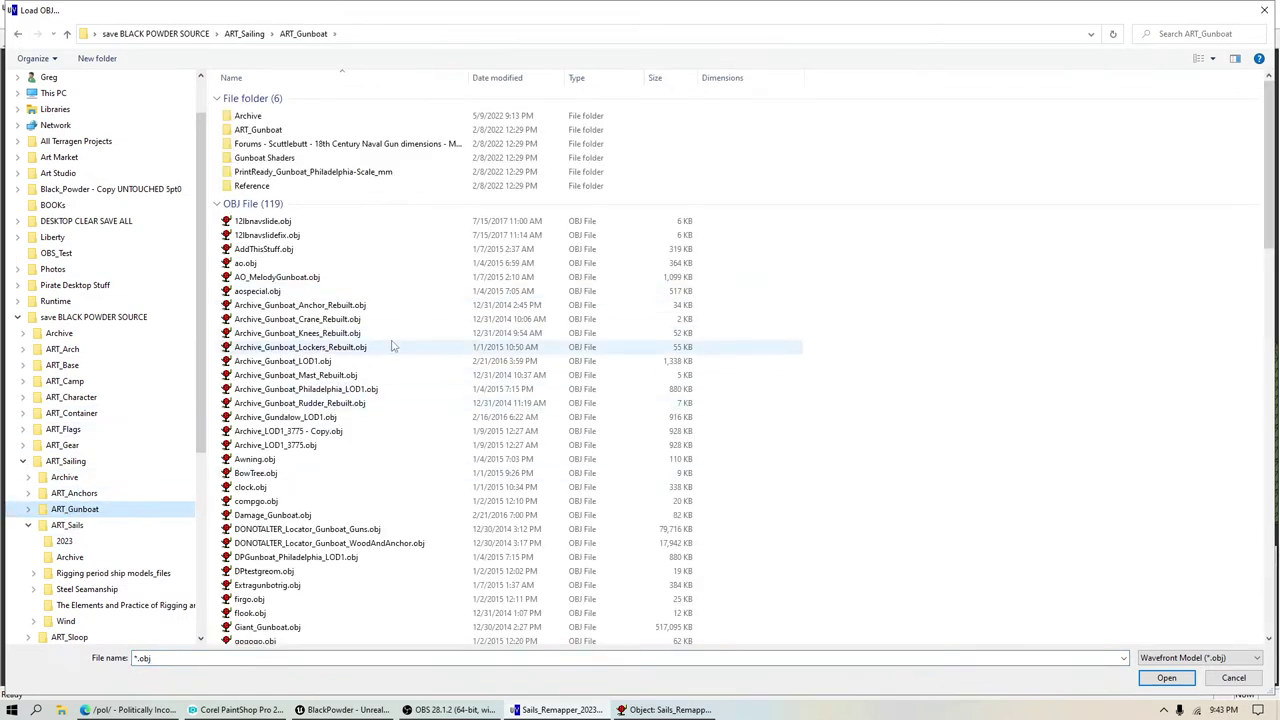
{"action": "left_click", "coordinate": [503, 78]}
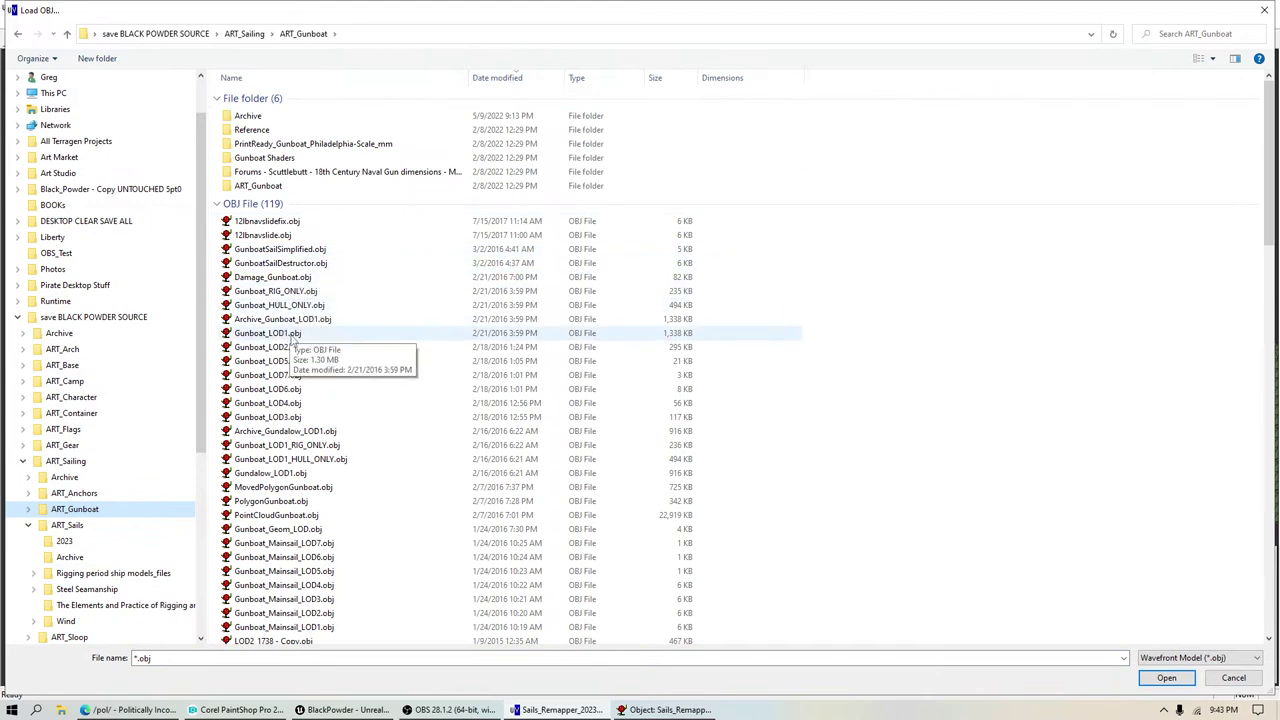
{"action": "left_click", "coordinate": [277, 336]}
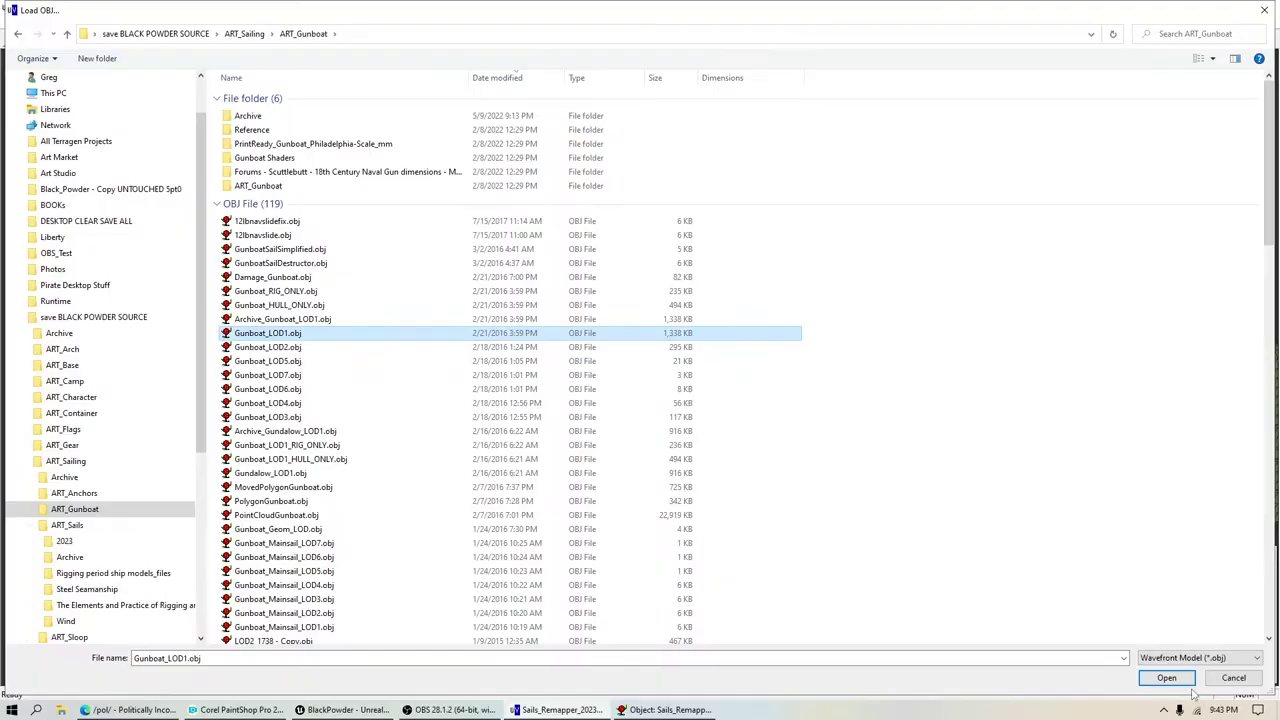
{"action": "key", "text": "Return"}
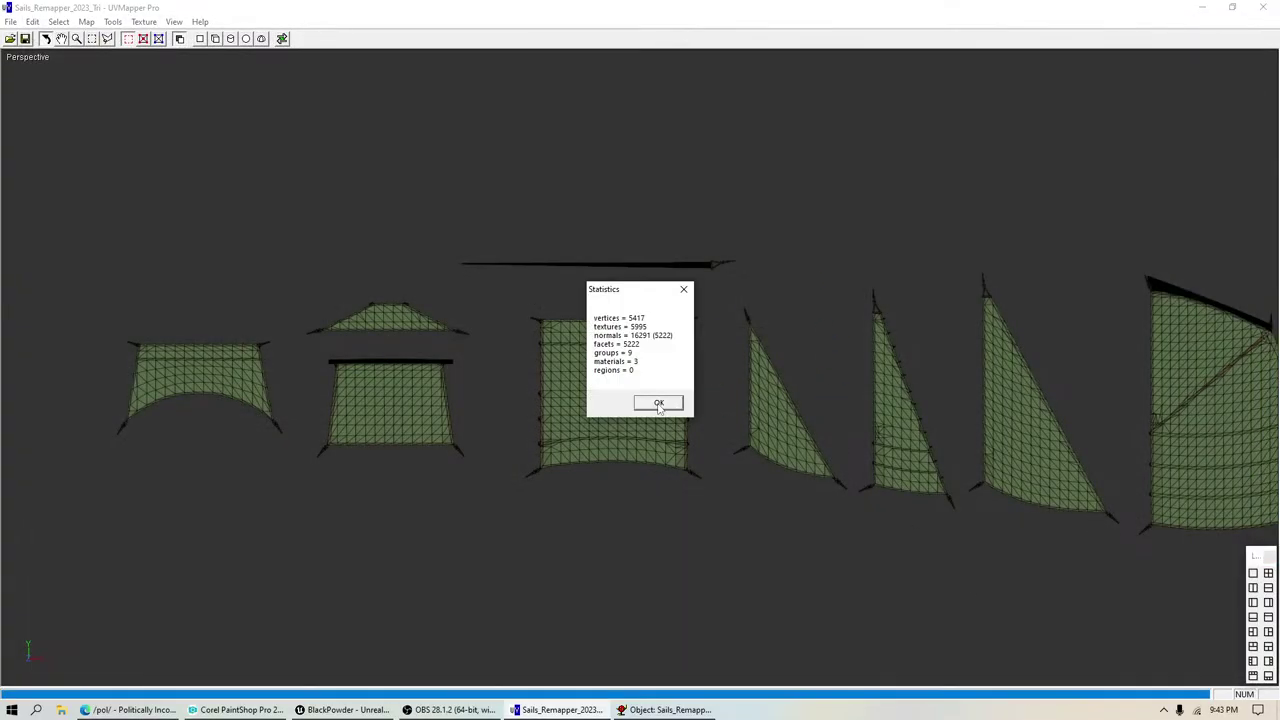
{"action": "left_click", "coordinate": [657, 403]}
{"action": "left_click", "coordinate": [703, 390]}
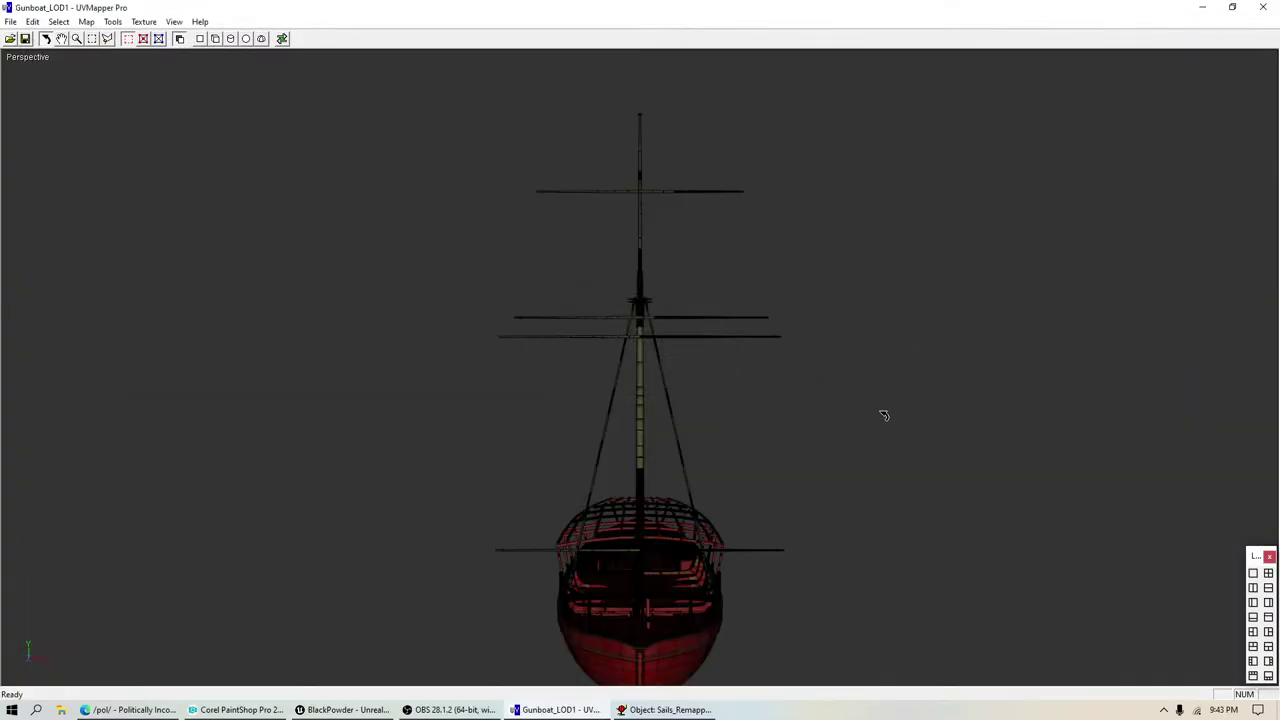
{"action": "left_click_drag", "start_coordinate": [866, 512], "coordinate": [765, 531]}
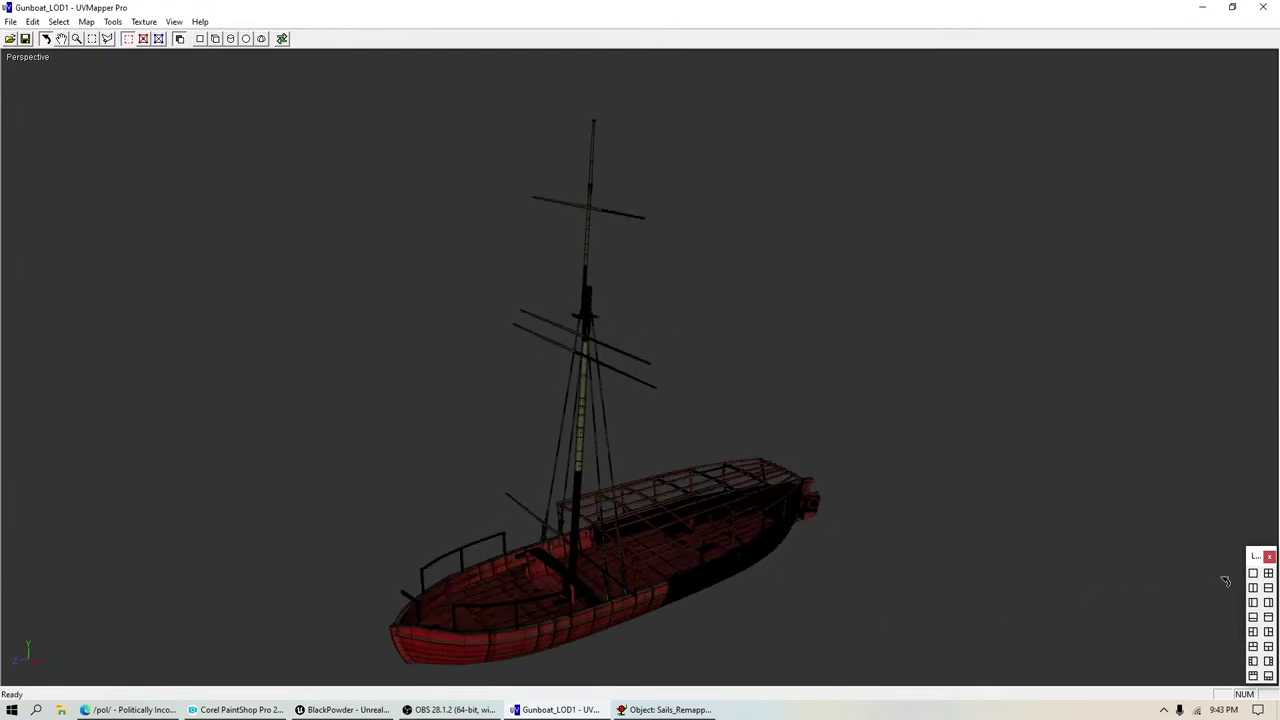
{"action": "left_click", "coordinate": [1253, 602]}
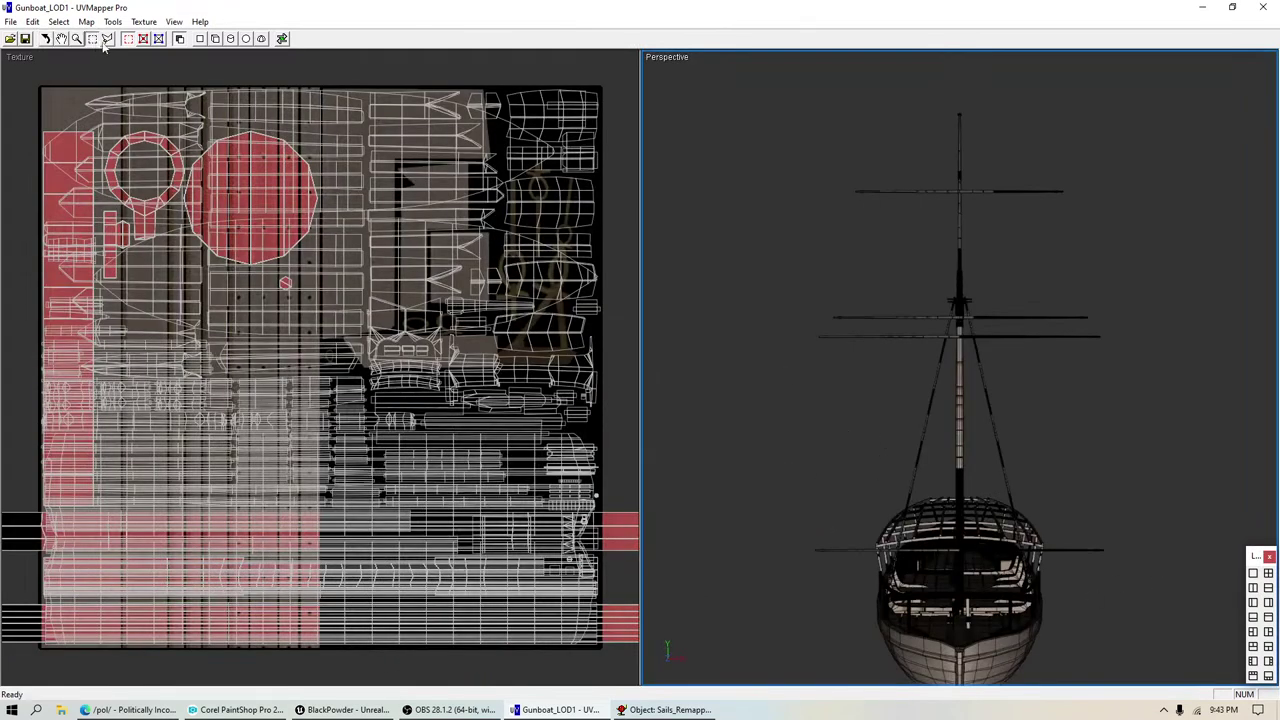
Step: Switch to Corel PaintShop Pro and open the Manage workspace to browse the image thumbnails
{"action": "left_click", "coordinate": [237, 710]}
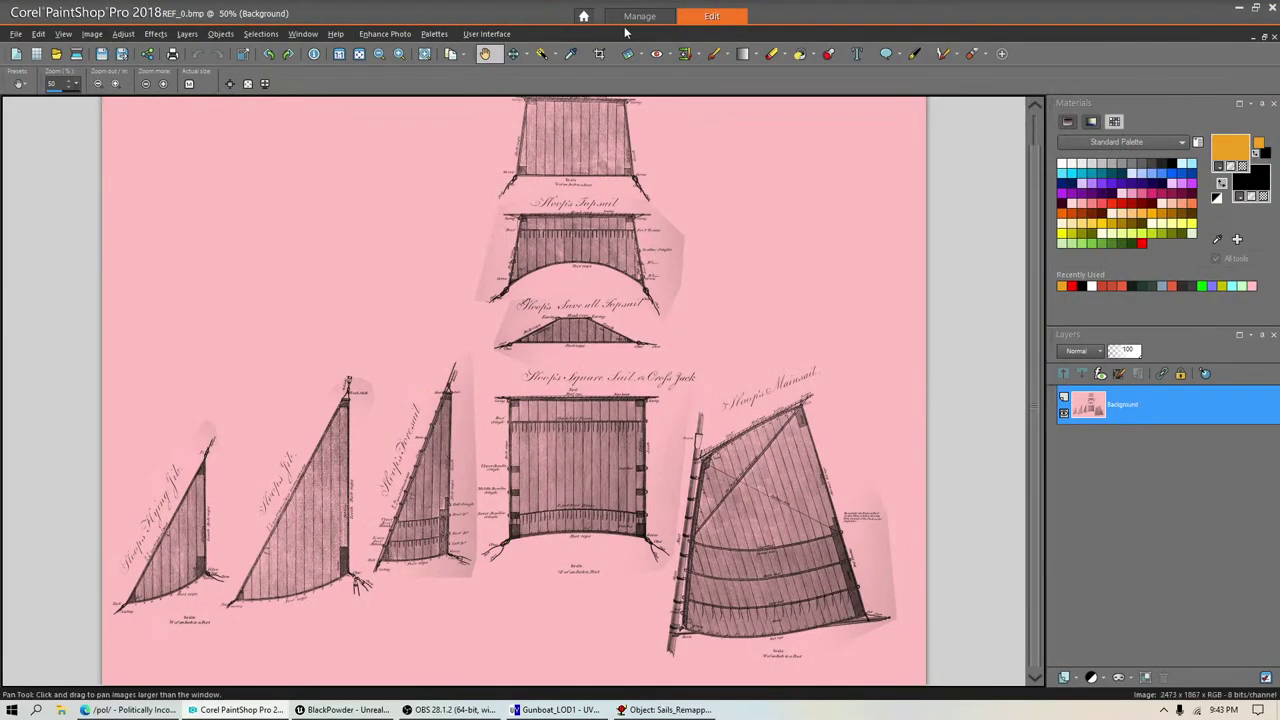
{"action": "left_click", "coordinate": [641, 14]}
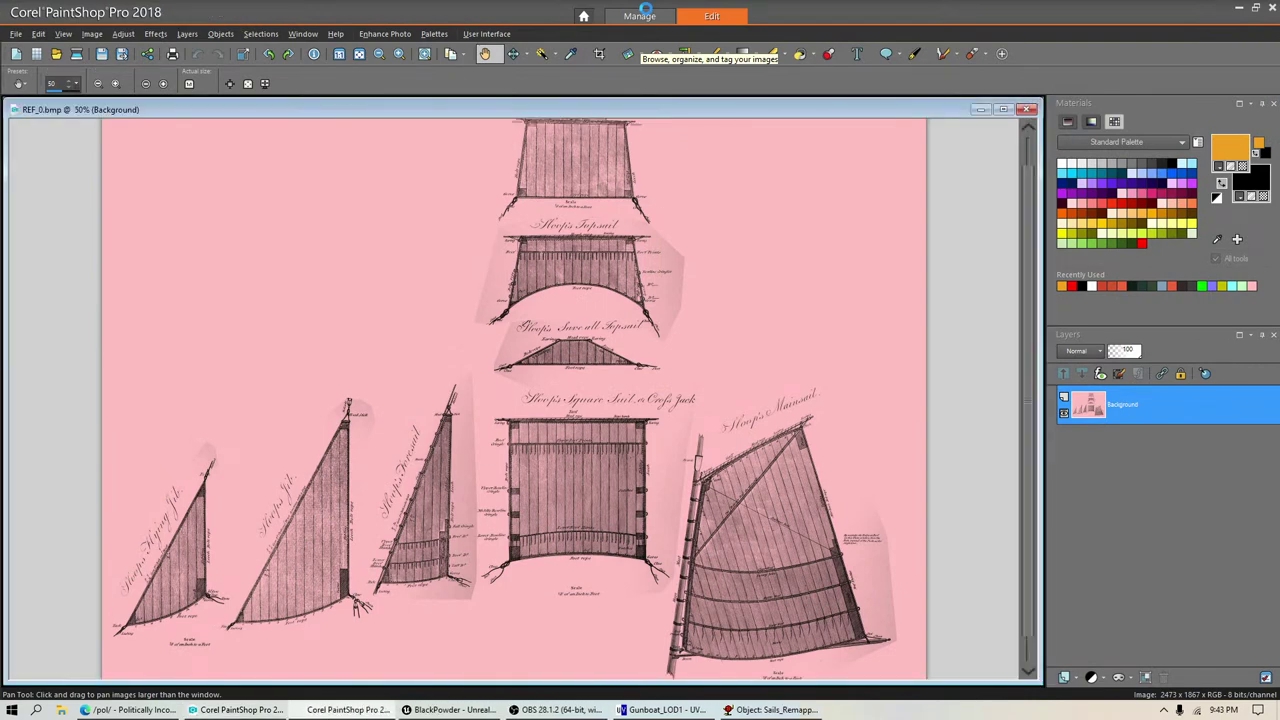
{"action": "left_click", "coordinate": [645, 10]}
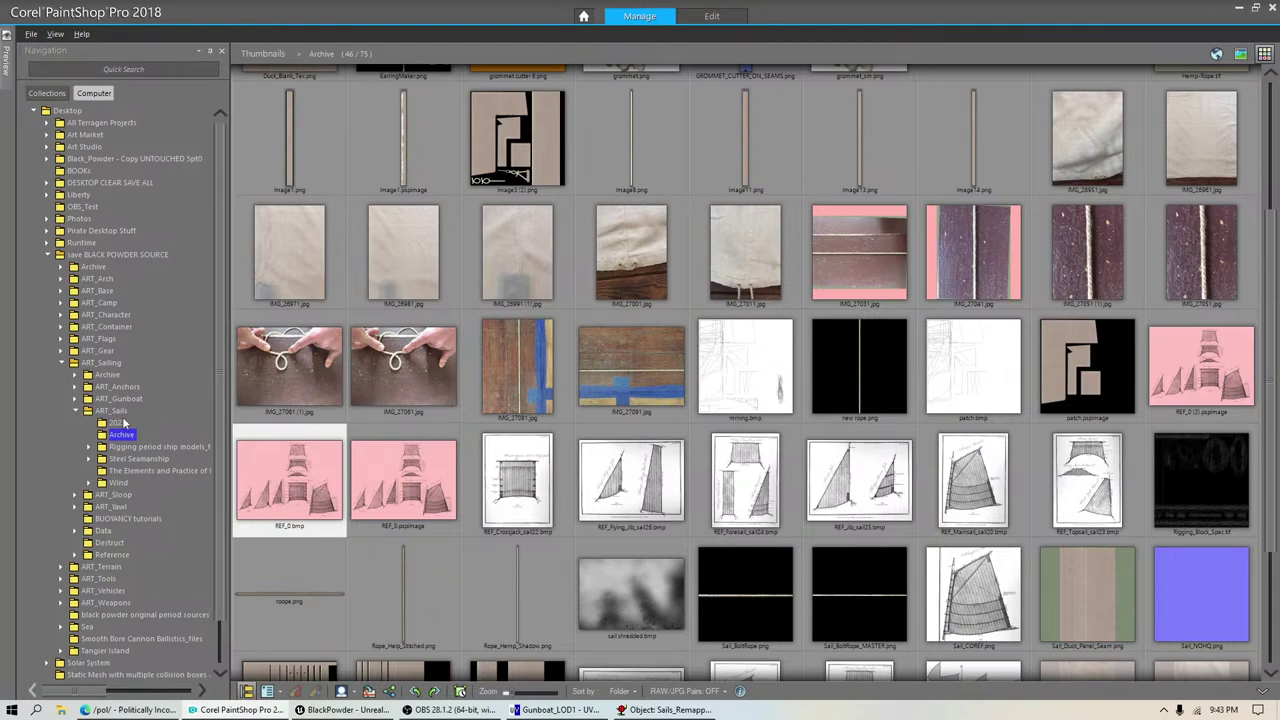
Step: Return to UVMapper Pro, select the gunboat's facets by the Blocks material, and hide them from the UV layout
{"action": "left_click", "coordinate": [545, 710]}
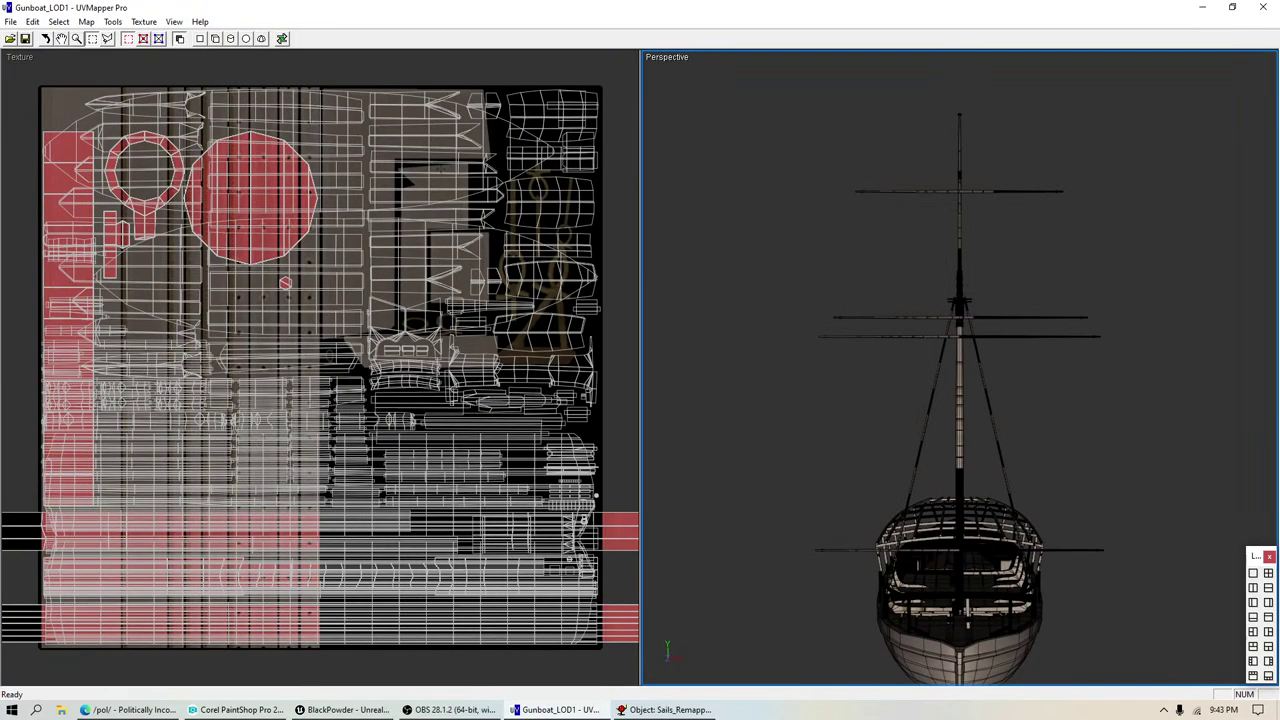
{"action": "left_click", "coordinate": [58, 21]}
{"action": "mouse_move", "coordinate": [90, 115]}
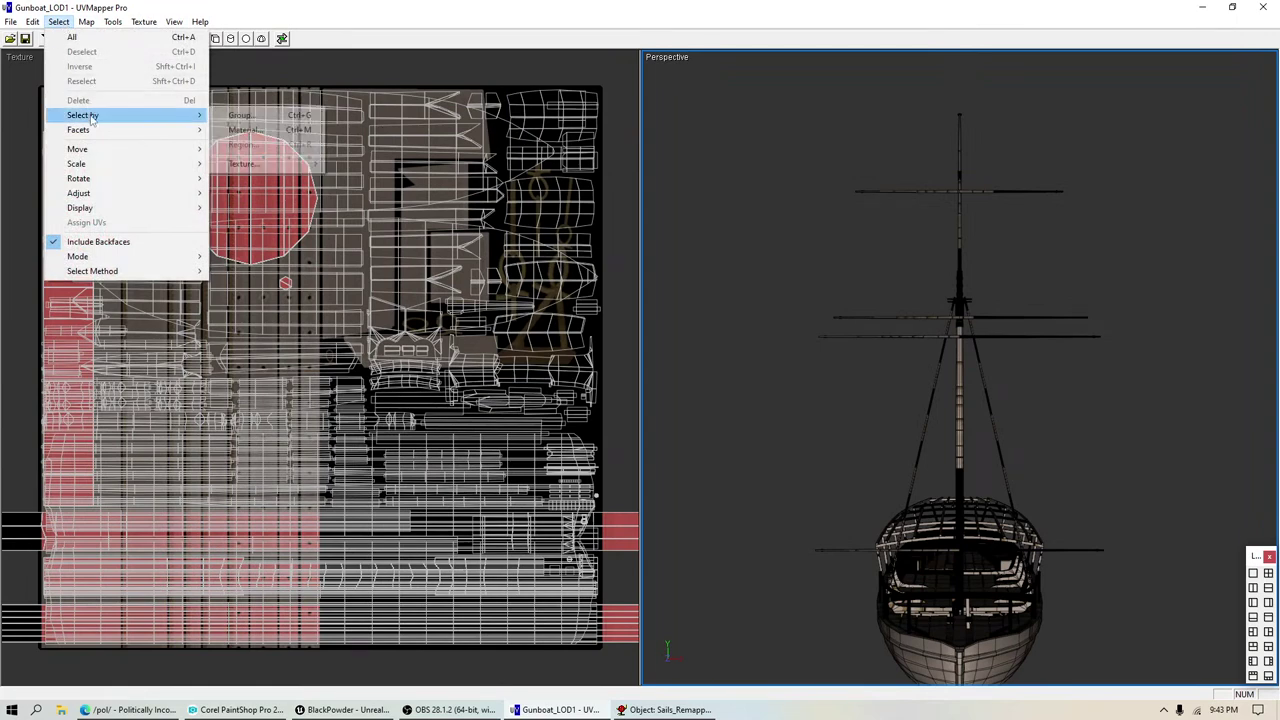
{"action": "left_click", "coordinate": [294, 131]}
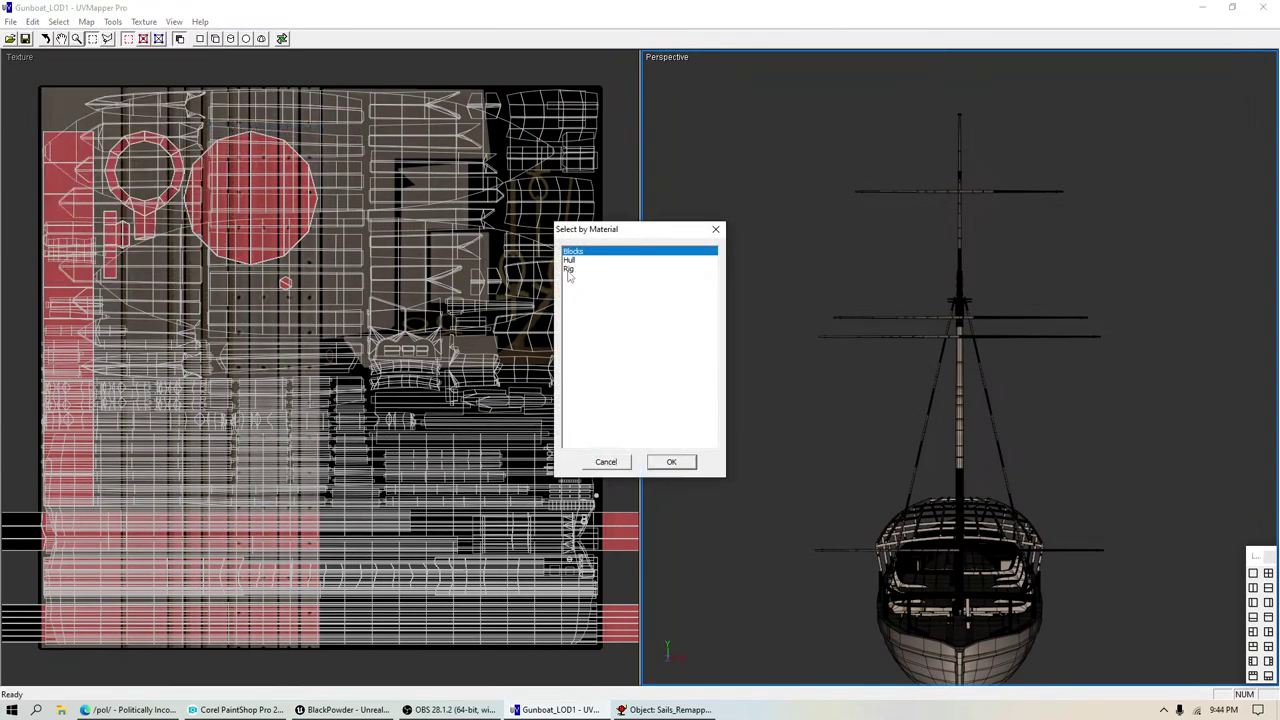
{"action": "left_click", "coordinate": [672, 462]}
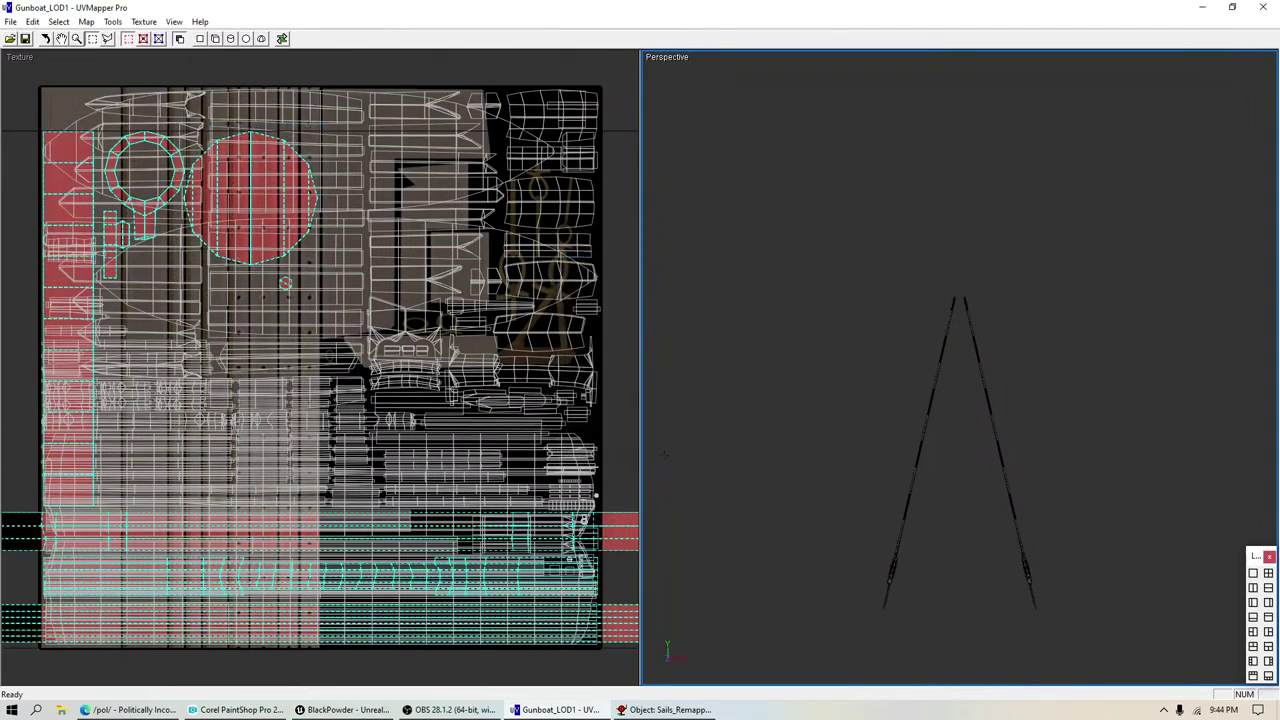
{"action": "left_click", "coordinate": [608, 282]}
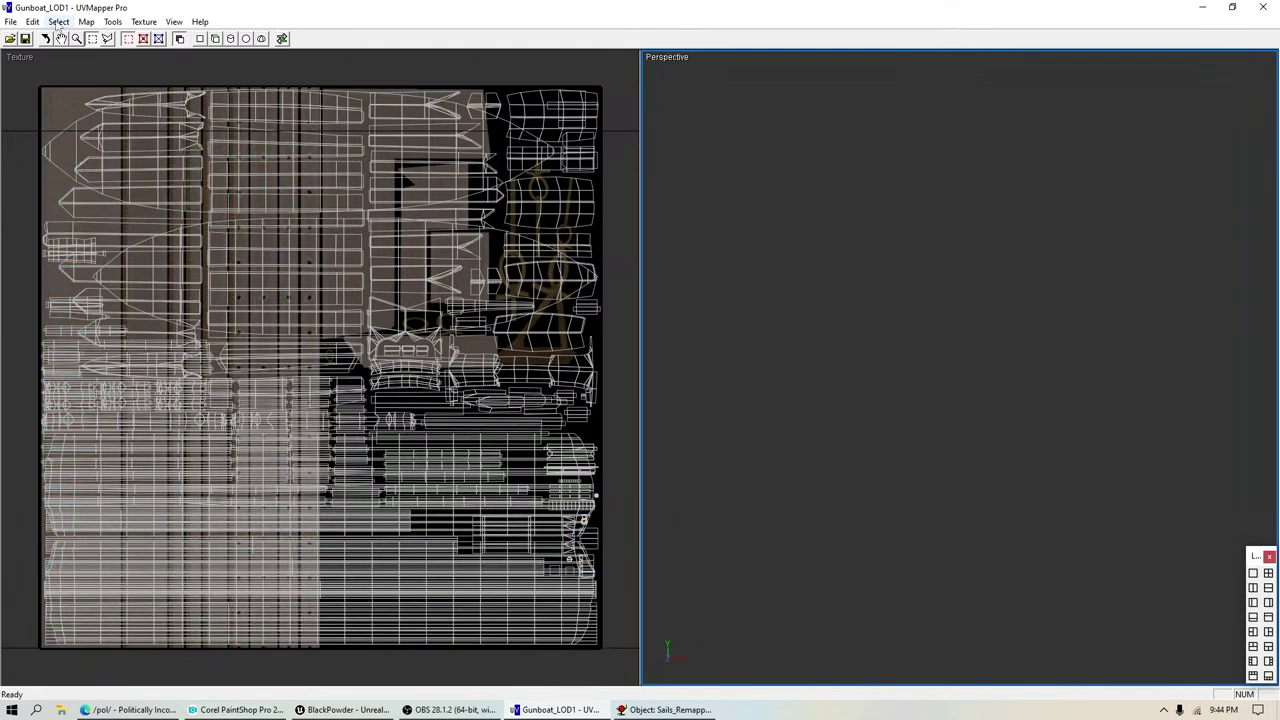
Step: Clear the background texture image from behind the gunboat's UV layout
{"action": "left_click", "coordinate": [143, 21]}
{"action": "left_click", "coordinate": [158, 71]}
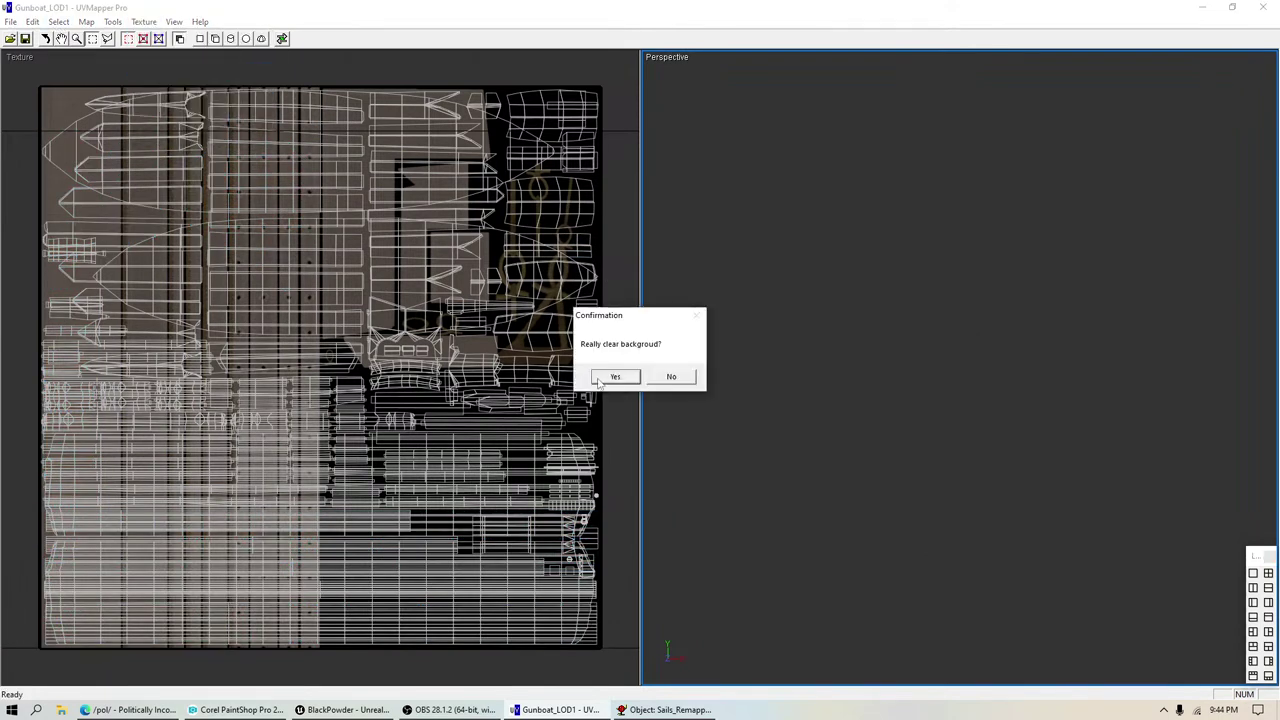
{"action": "key", "text": "Return"}
Step: Select the gunboat's facets by the Hull material and toggle them hidden and shown to compare the UV layouts
{"action": "left_click", "coordinate": [60, 22]}
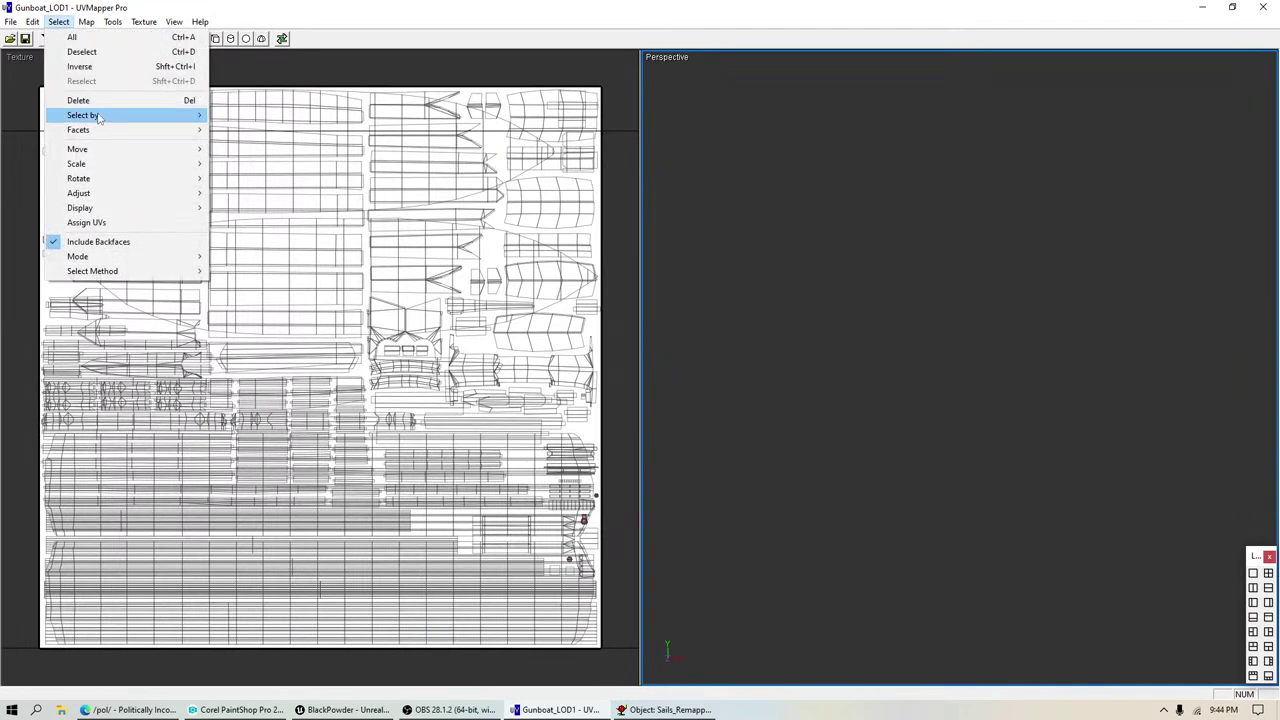
{"action": "mouse_move", "coordinate": [100, 118]}
{"action": "left_click", "coordinate": [280, 133]}
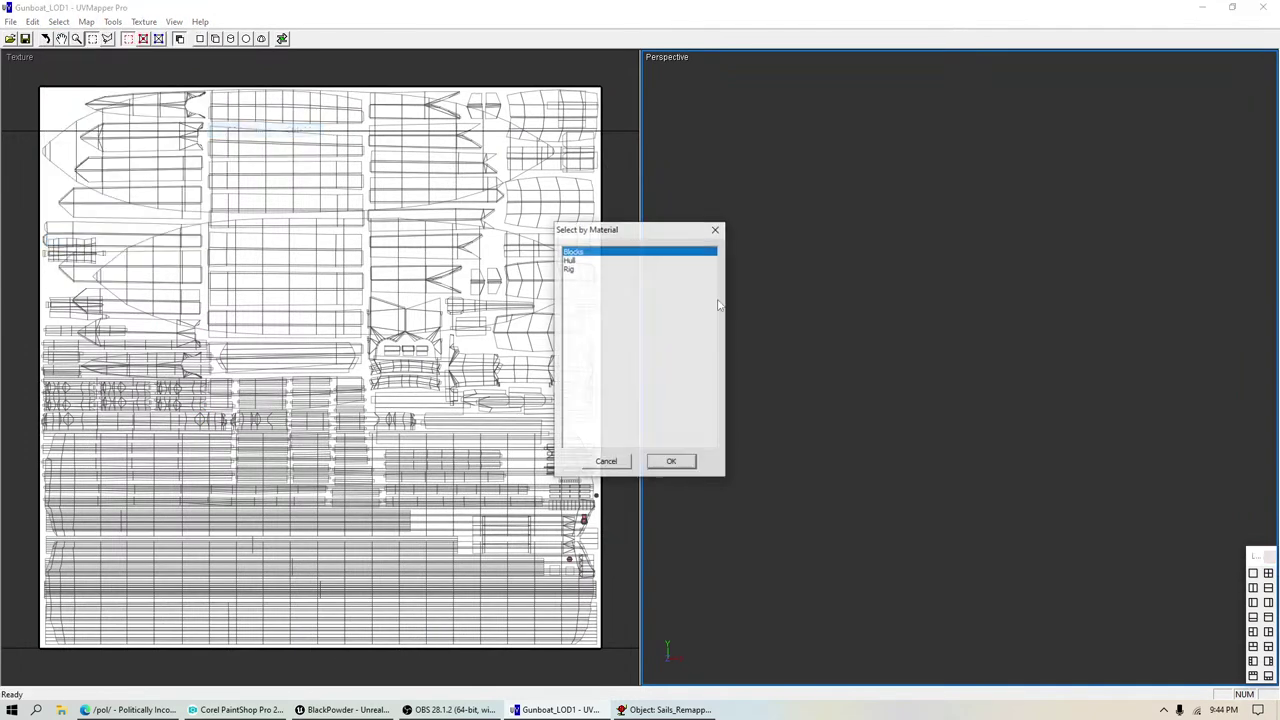
{"action": "left_click", "coordinate": [579, 262]}
{"action": "left_click", "coordinate": [672, 462]}
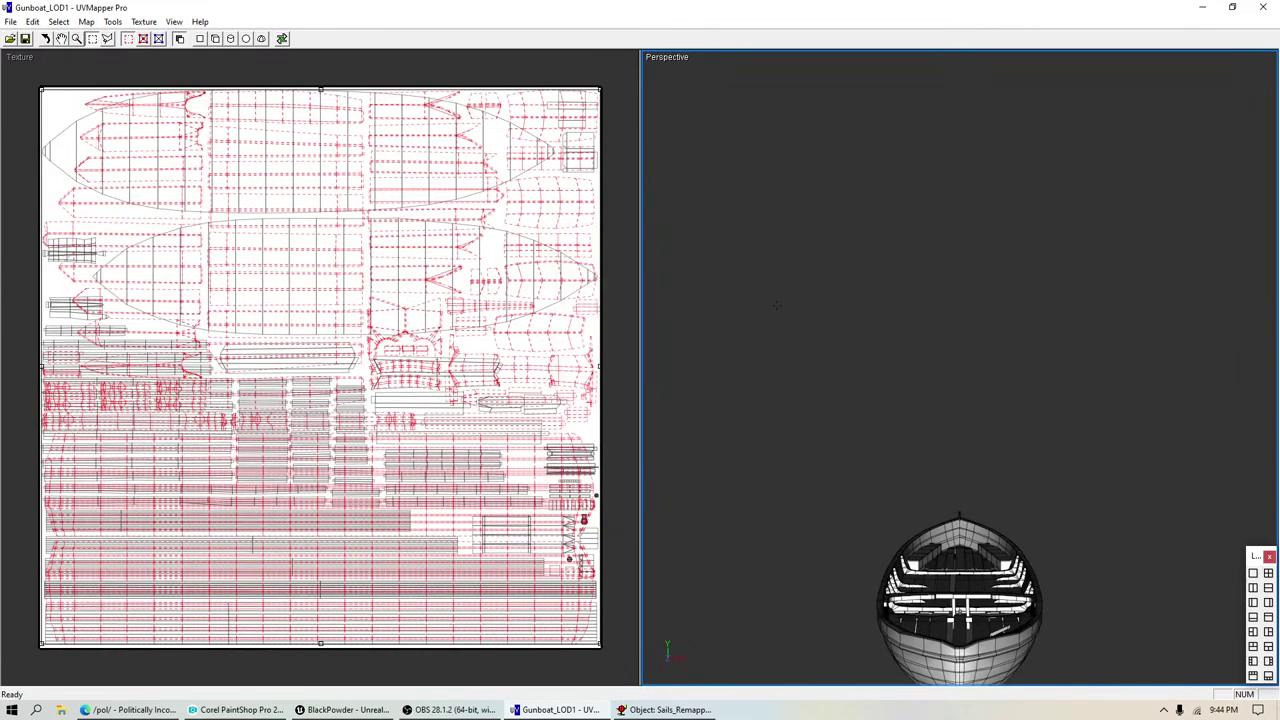
{"action": "key", "text": "bracketleft"}
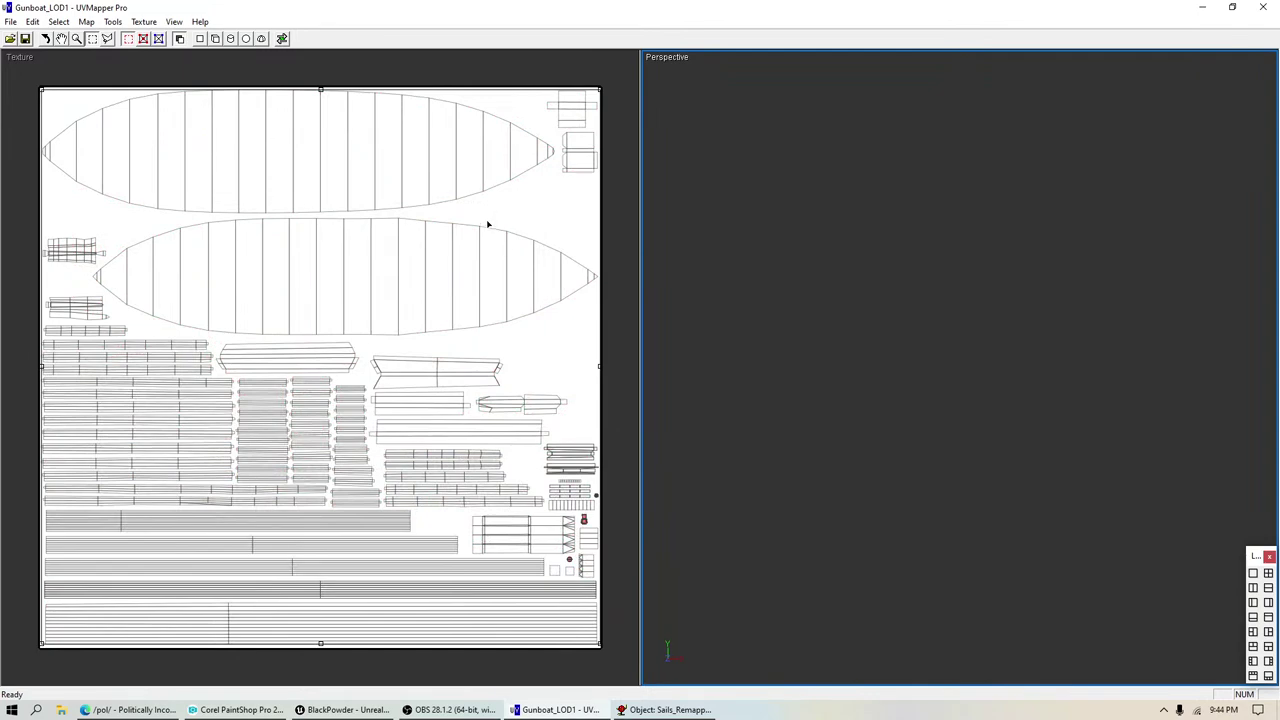
{"action": "key", "text": "bracketright"}
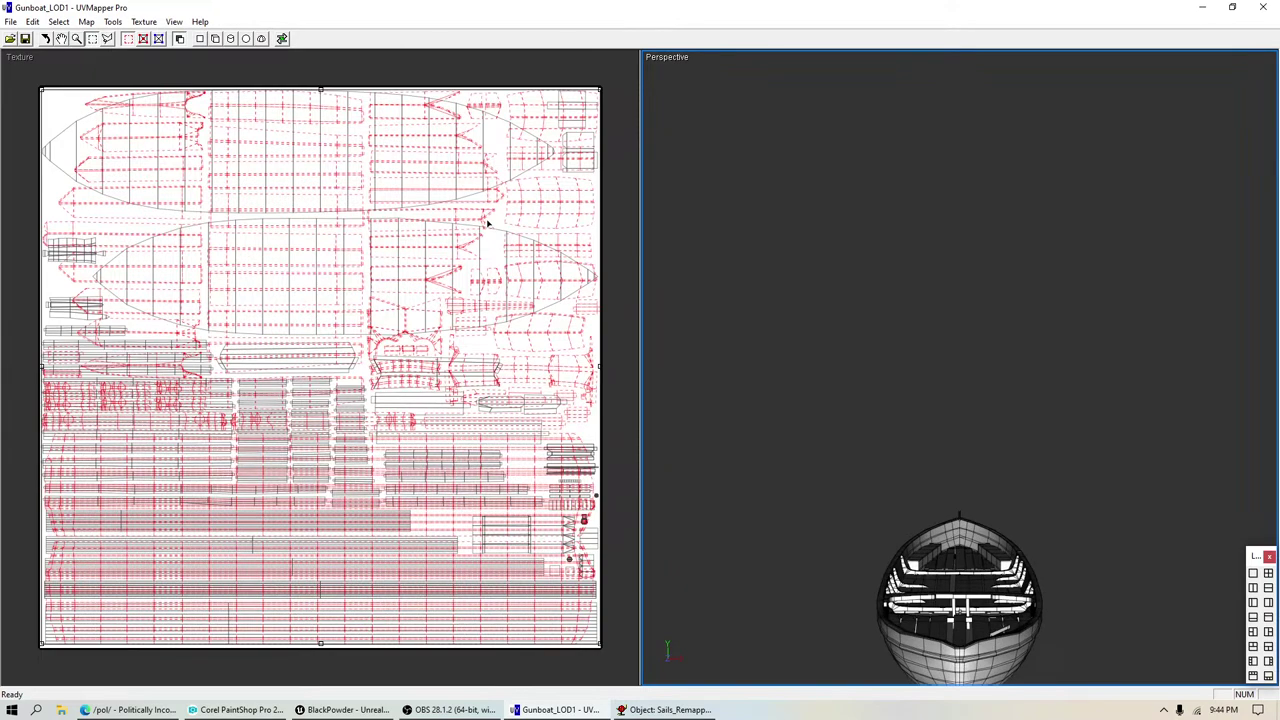
{"action": "left_click", "coordinate": [488, 224]}
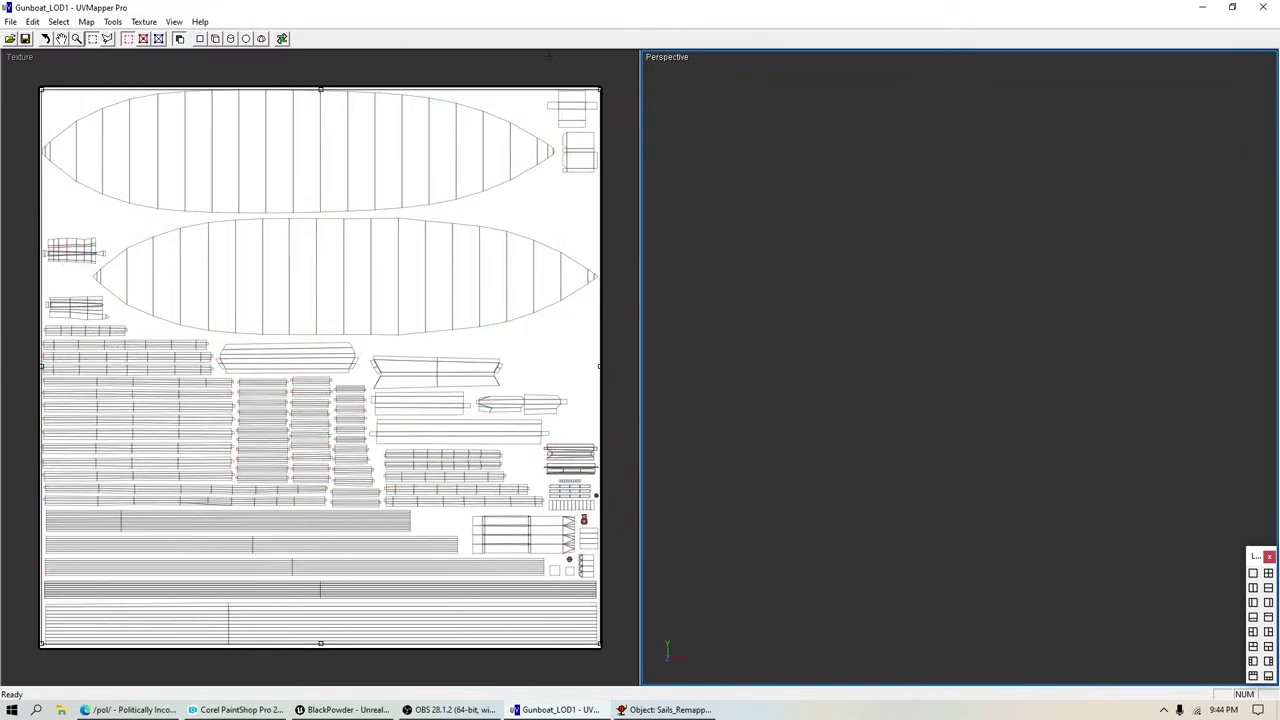
{"action": "key", "text": "ctrl+z"}
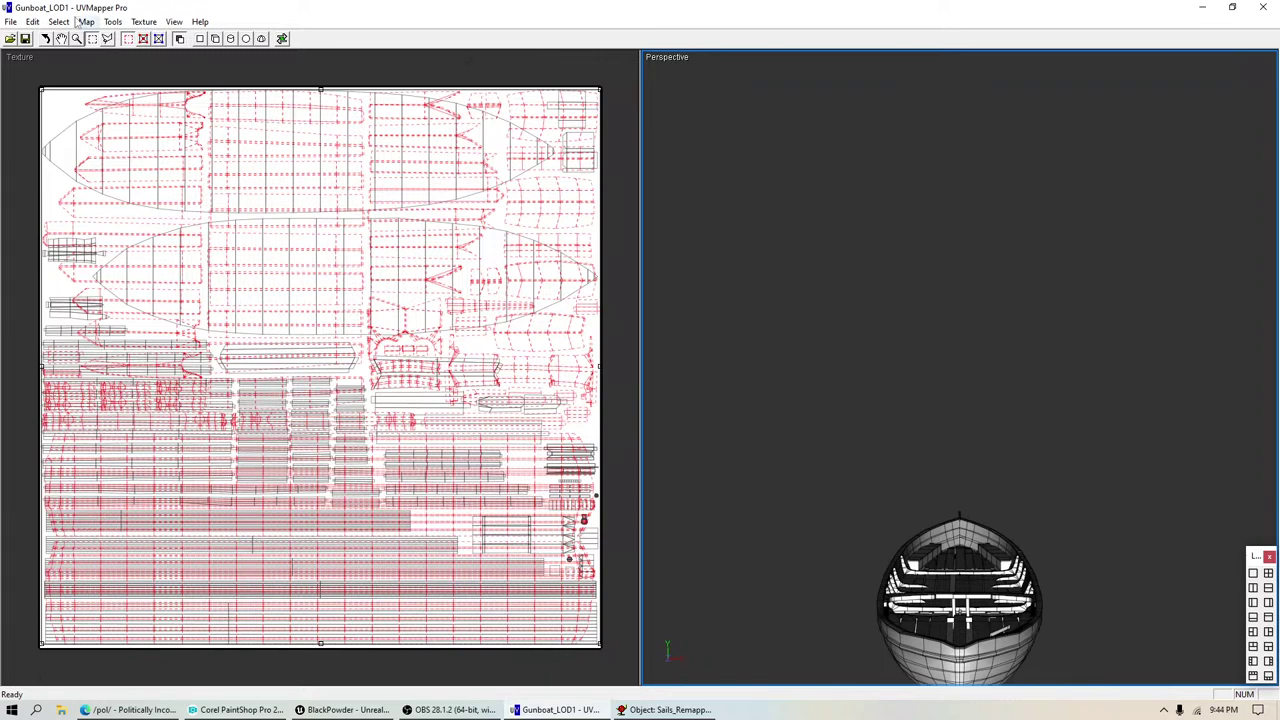
Step: Select the gunboat's facets by the Rig material, hide them from the UV layout, and clear the selection
{"action": "left_click", "coordinate": [59, 21]}
{"action": "mouse_move", "coordinate": [100, 115]}
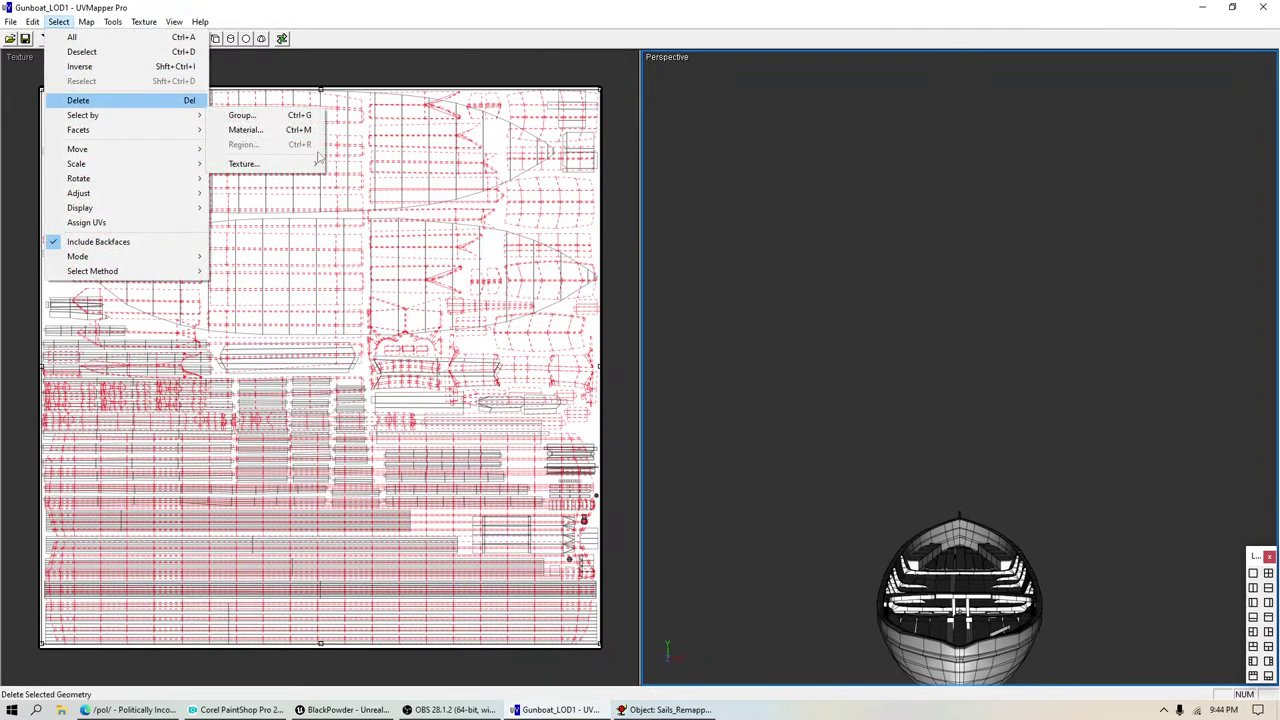
{"action": "left_click", "coordinate": [248, 129]}
{"action": "left_click", "coordinate": [569, 270]}
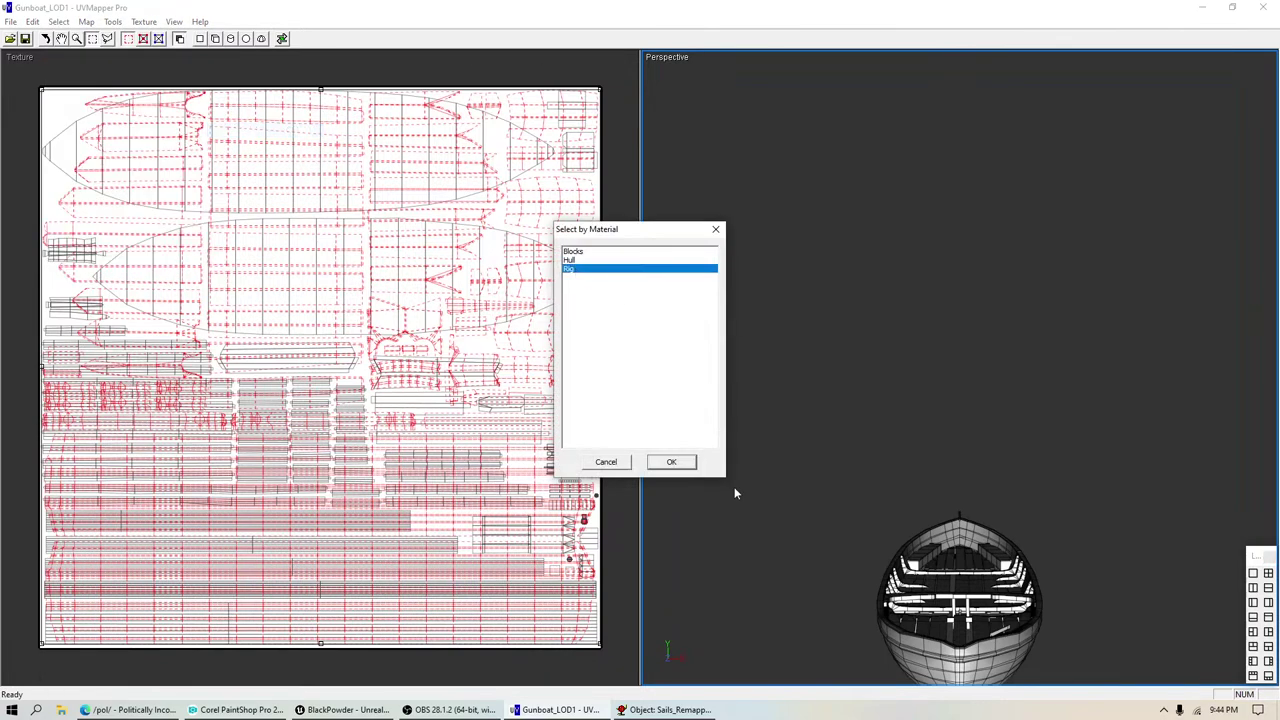
{"action": "left_click", "coordinate": [674, 461]}
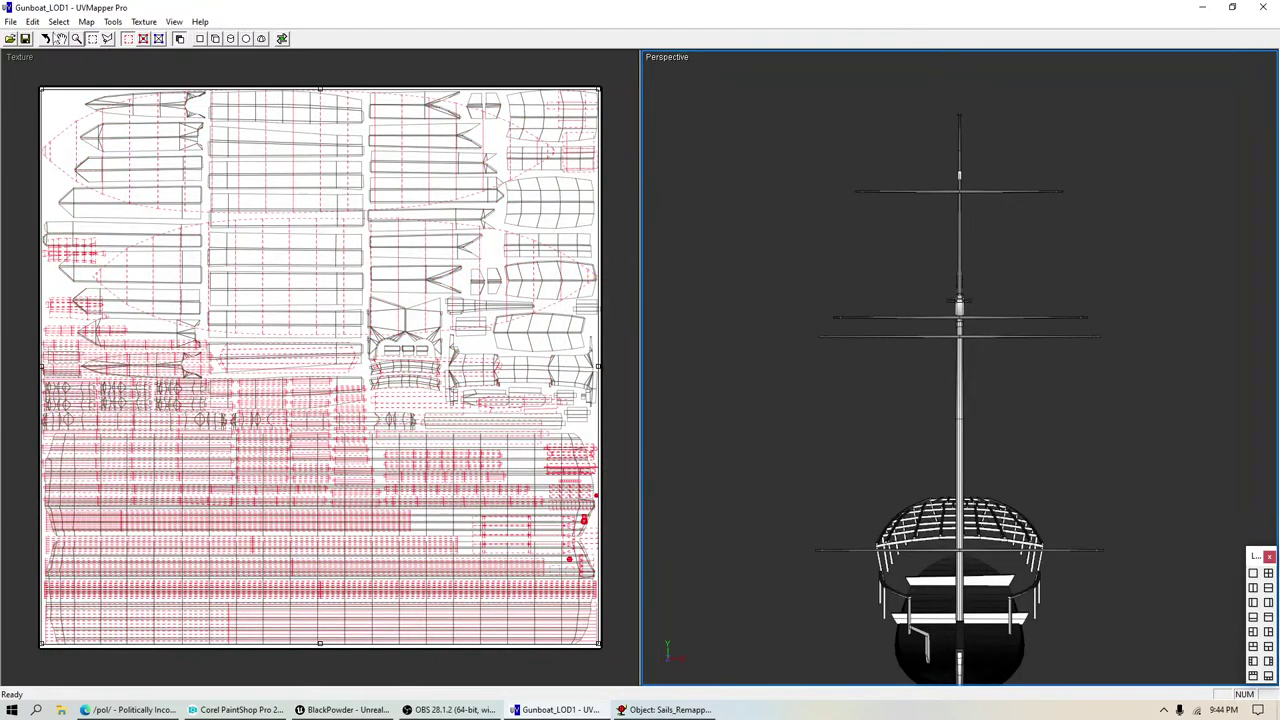
{"action": "left_click", "coordinate": [47, 38]}
{"action": "left_click_drag", "start_coordinate": [1044, 425], "coordinate": [955, 437]}
{"action": "left_click_drag", "start_coordinate": [992, 487], "coordinate": [965, 460]}
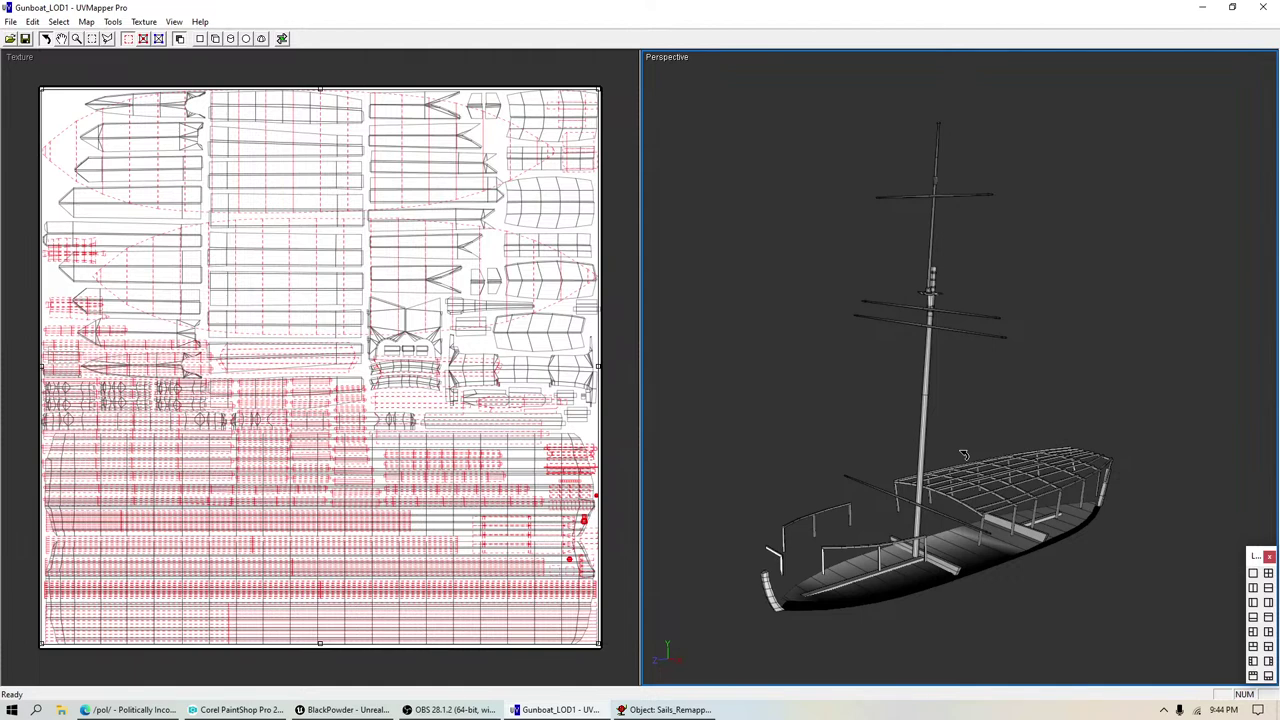
{"action": "key", "text": "["}
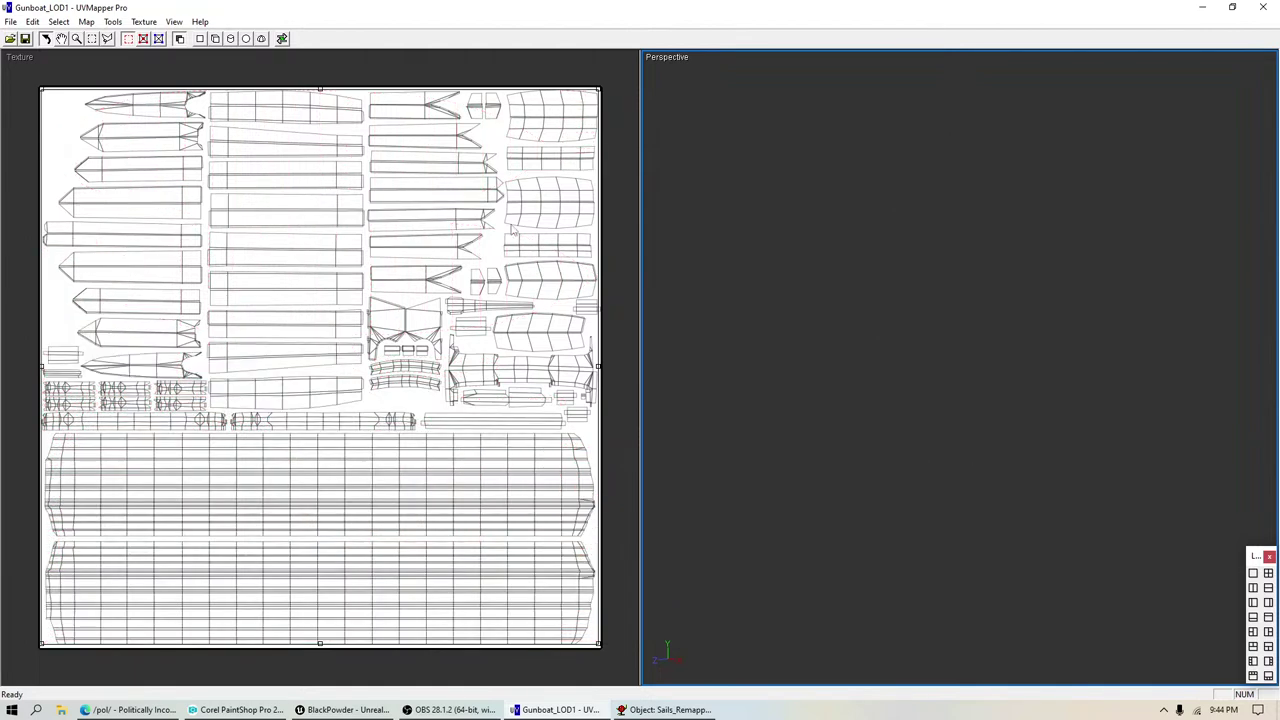
{"action": "left_click", "coordinate": [92, 38]}
{"action": "left_click", "coordinate": [96, 58]}
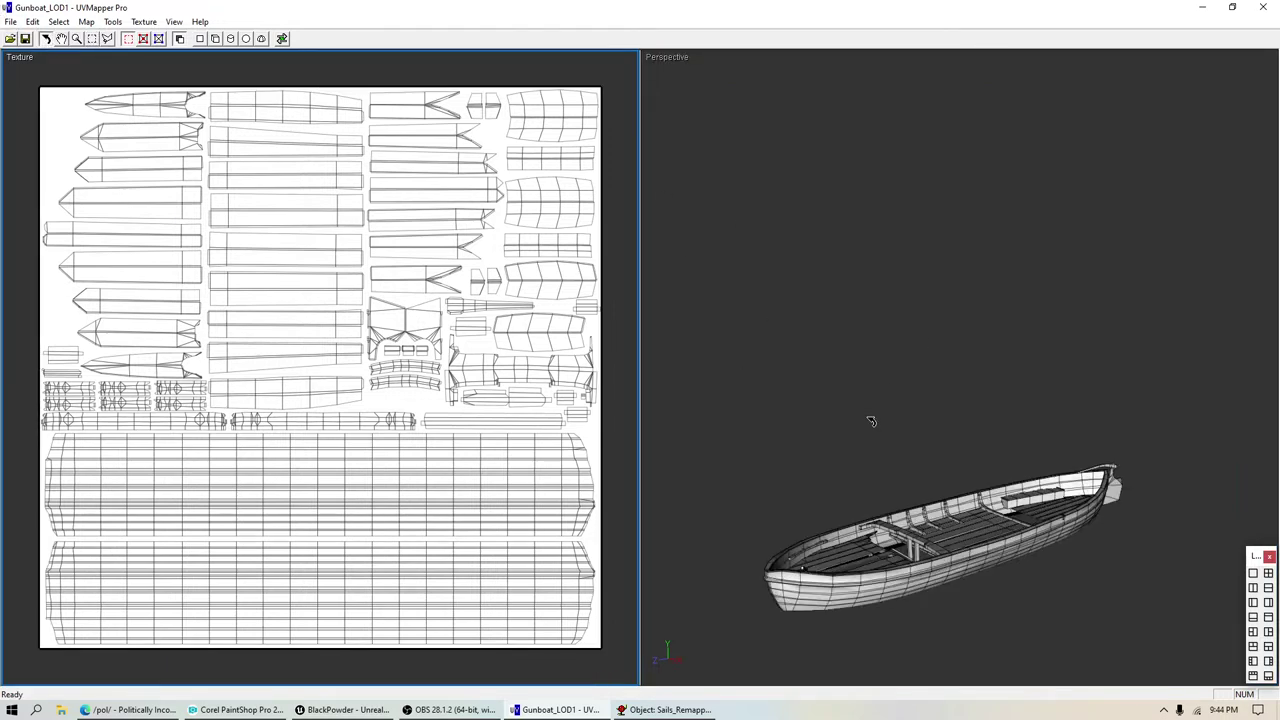
Step: Examine the gunboat's hull, deck planking and interior framing from several angles and distances in the perspective view
{"action": "left_click_drag", "start_coordinate": [871, 423], "coordinate": [824, 415]}
{"action": "scroll", "coordinate": [887, 328], "scroll_direction": "down", "scroll_amount": 3}
{"action": "scroll", "coordinate": [946, 394], "scroll_direction": "up", "scroll_amount": 5}
{"action": "scroll", "coordinate": [1024, 373], "scroll_direction": "up", "scroll_amount": 1}
{"action": "scroll", "coordinate": [1023, 374], "scroll_direction": "down", "scroll_amount": 3}
{"action": "scroll", "coordinate": [824, 415], "scroll_direction": "up", "scroll_amount": 3}
{"action": "scroll", "coordinate": [824, 415], "scroll_direction": "up", "scroll_amount": 1}
{"action": "scroll", "coordinate": [872, 379], "scroll_direction": "down", "scroll_amount": 4}
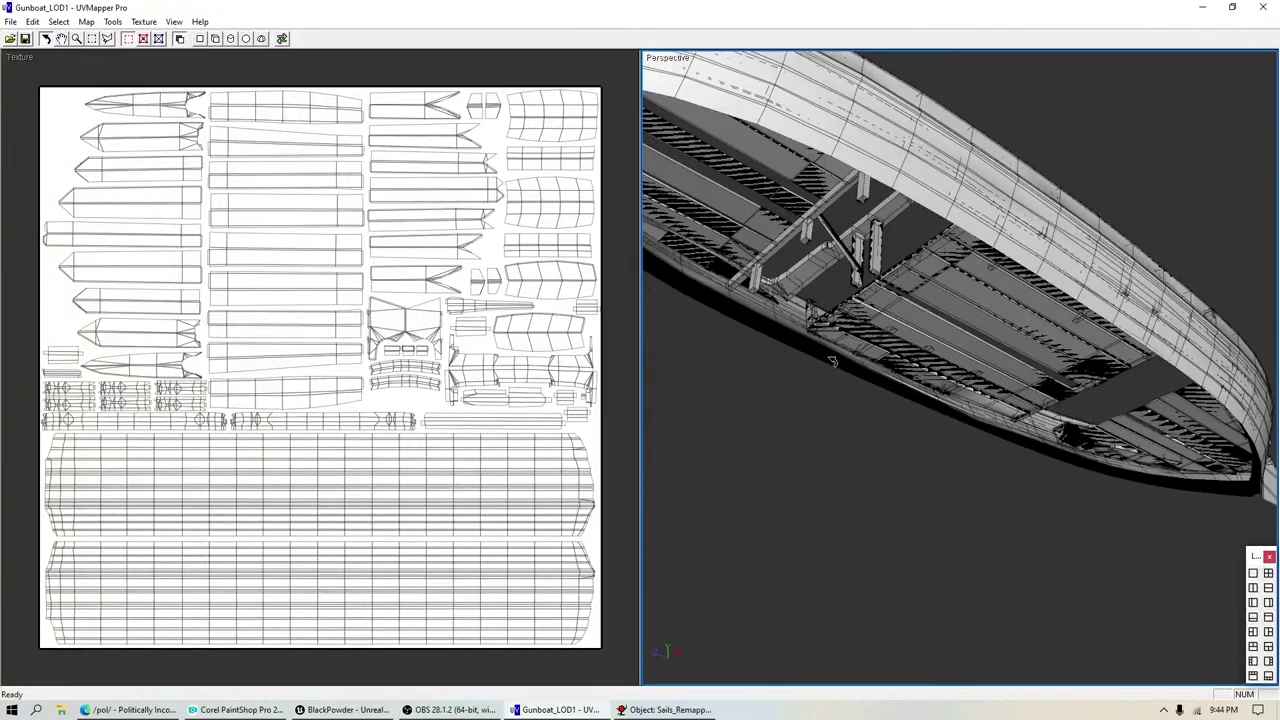
{"action": "left_click_drag", "start_coordinate": [754, 303], "coordinate": [990, 419]}
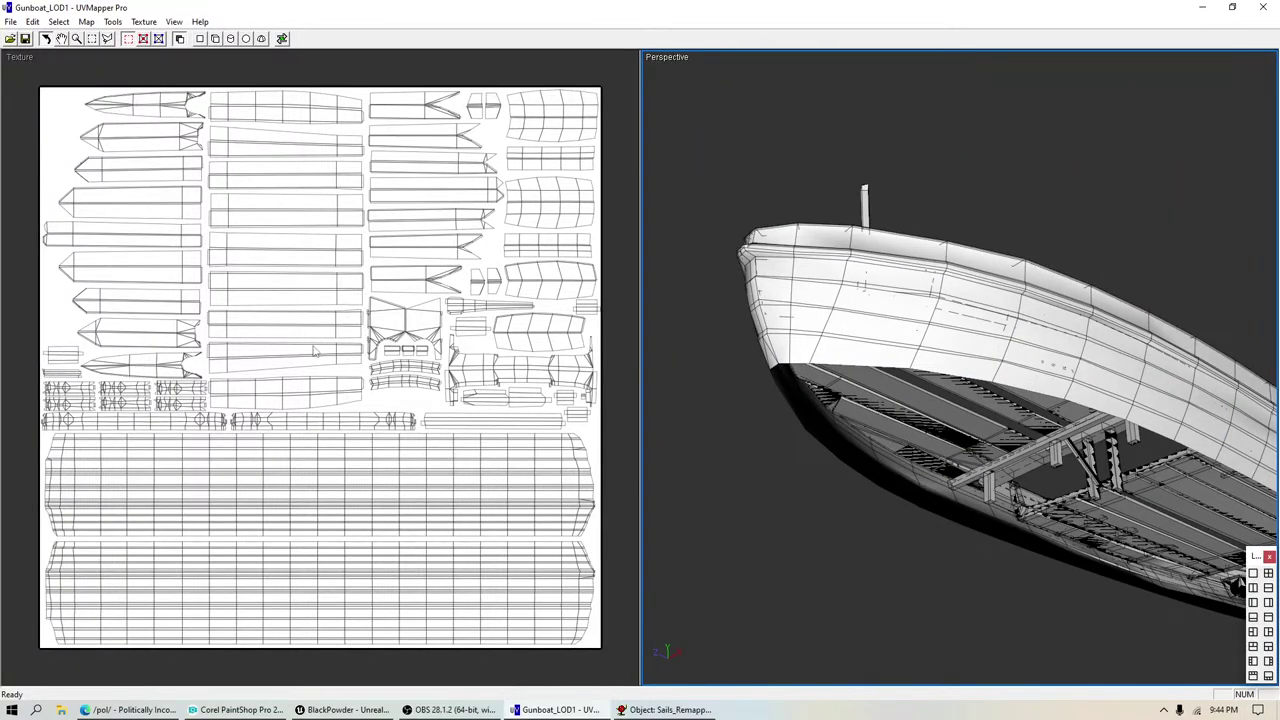
{"action": "left_click", "coordinate": [609, 412]}
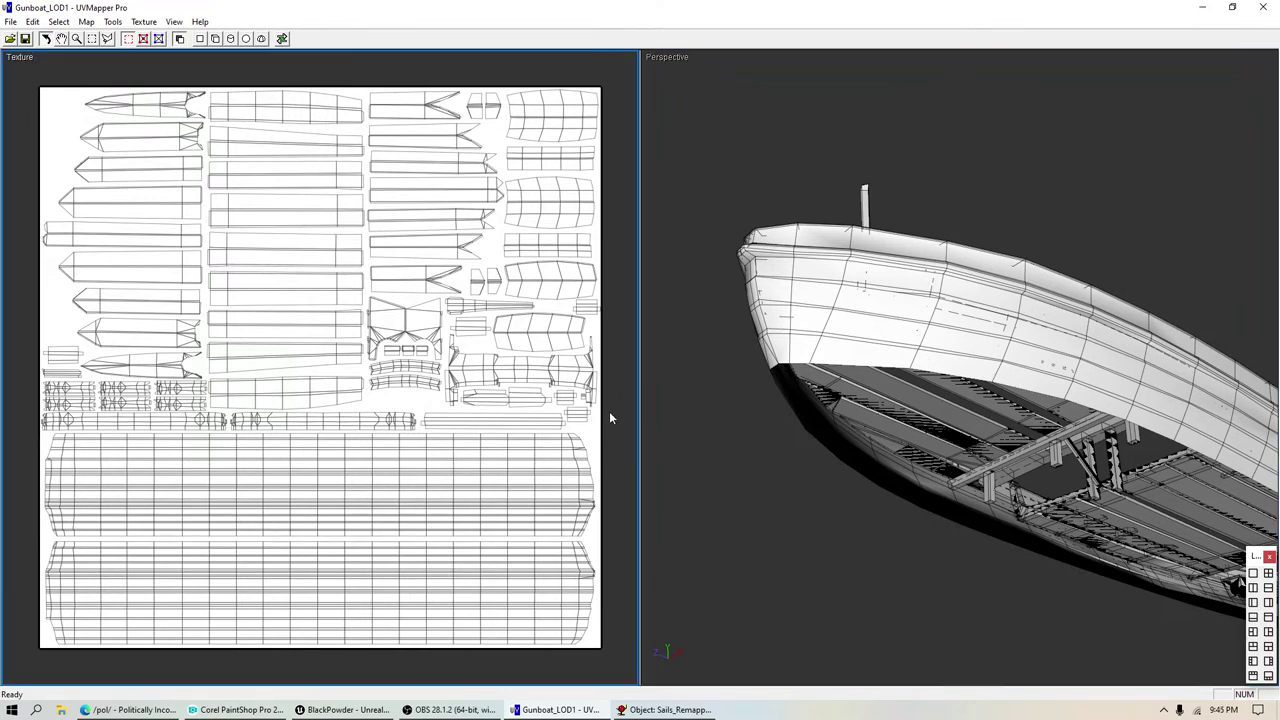
{"action": "left_click_drag", "start_coordinate": [1035, 440], "coordinate": [1035, 560]}
{"action": "scroll", "coordinate": [1000, 436], "scroll_direction": "down", "scroll_amount": 3}
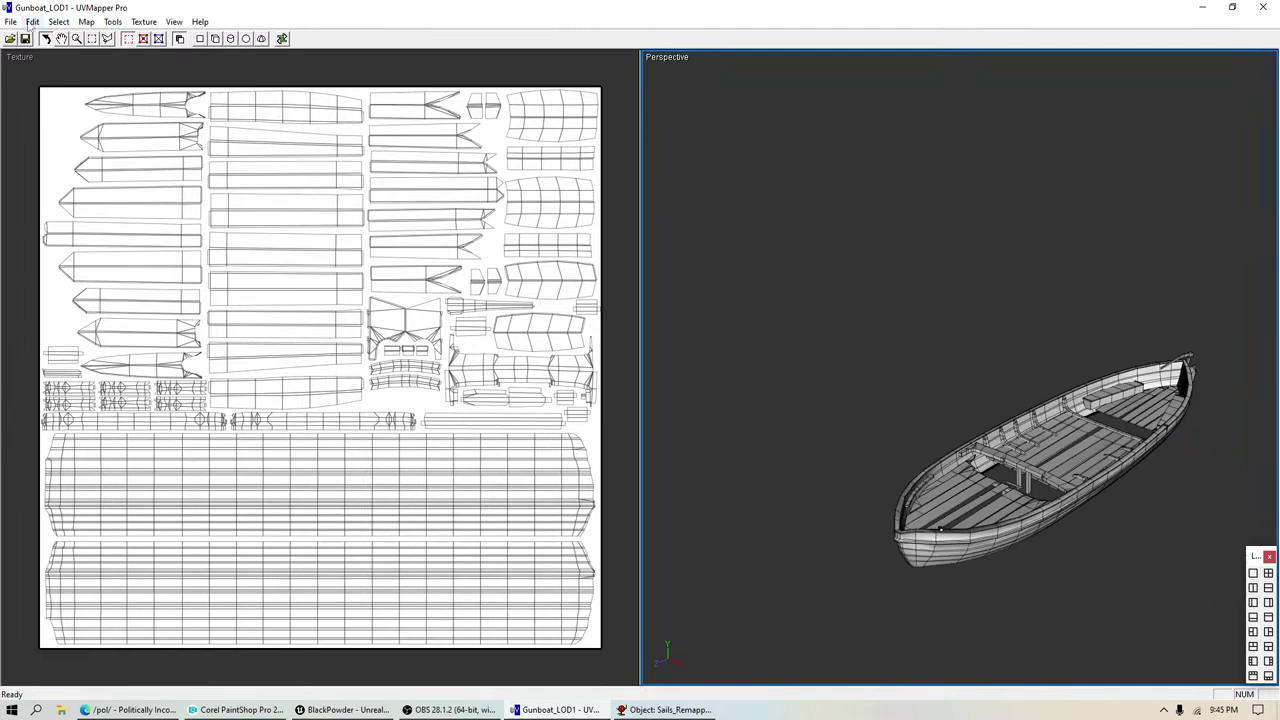
Step: Close UVMapper Pro, minimize Corel PaintShop Pro, and switch to the object editor showing Sails_Remapper_2023_Tri
{"action": "left_click", "coordinate": [1262, 7]}
{"action": "left_click", "coordinate": [647, 386]}
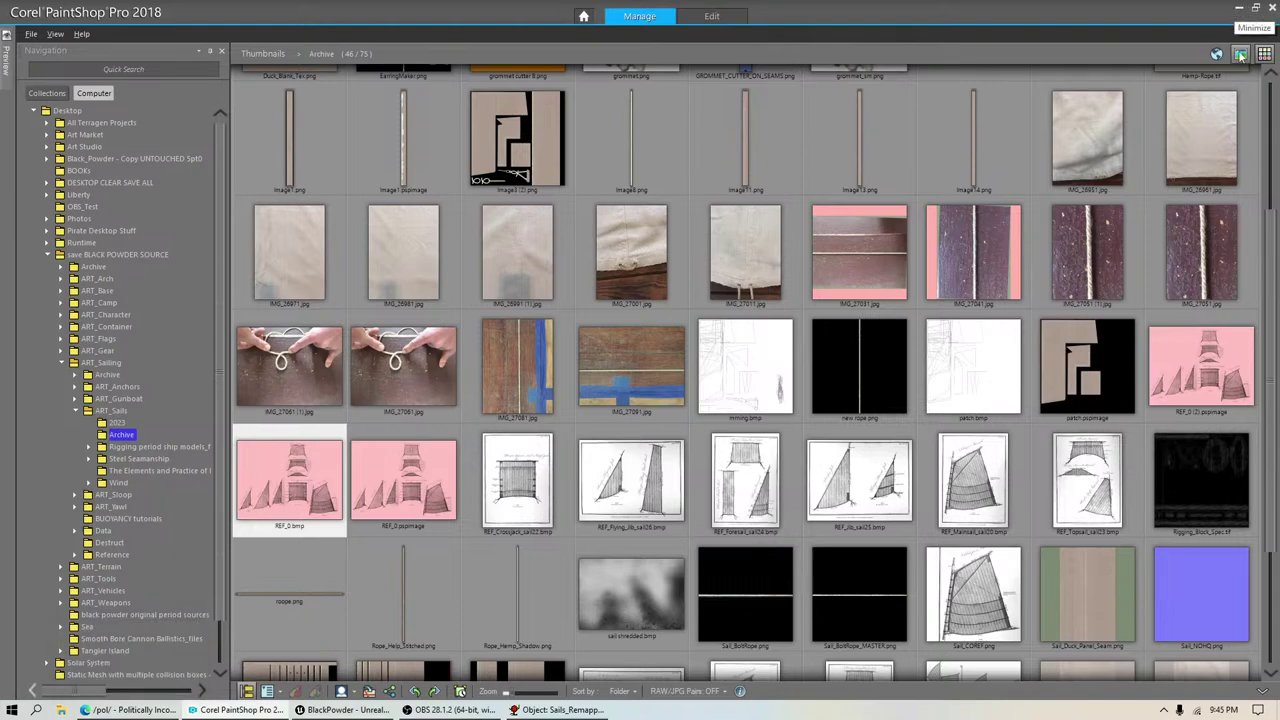
{"action": "left_click", "coordinate": [1238, 9]}
{"action": "left_click", "coordinate": [557, 710]}
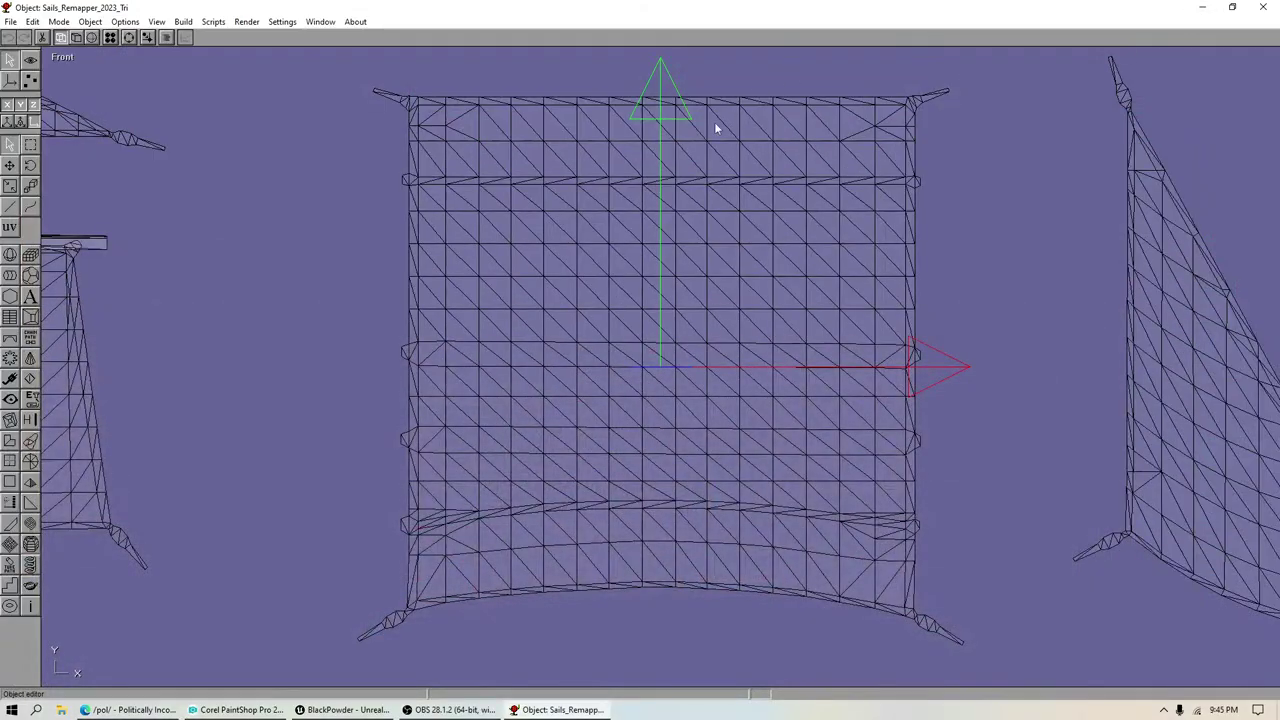
Step: Start importing a model into the object editor and filter the files to Wavefront (*.obj)
{"action": "left_click", "coordinate": [58, 21]}
{"action": "mouse_move", "coordinate": [90, 21]}
{"action": "left_click", "coordinate": [115, 56]}
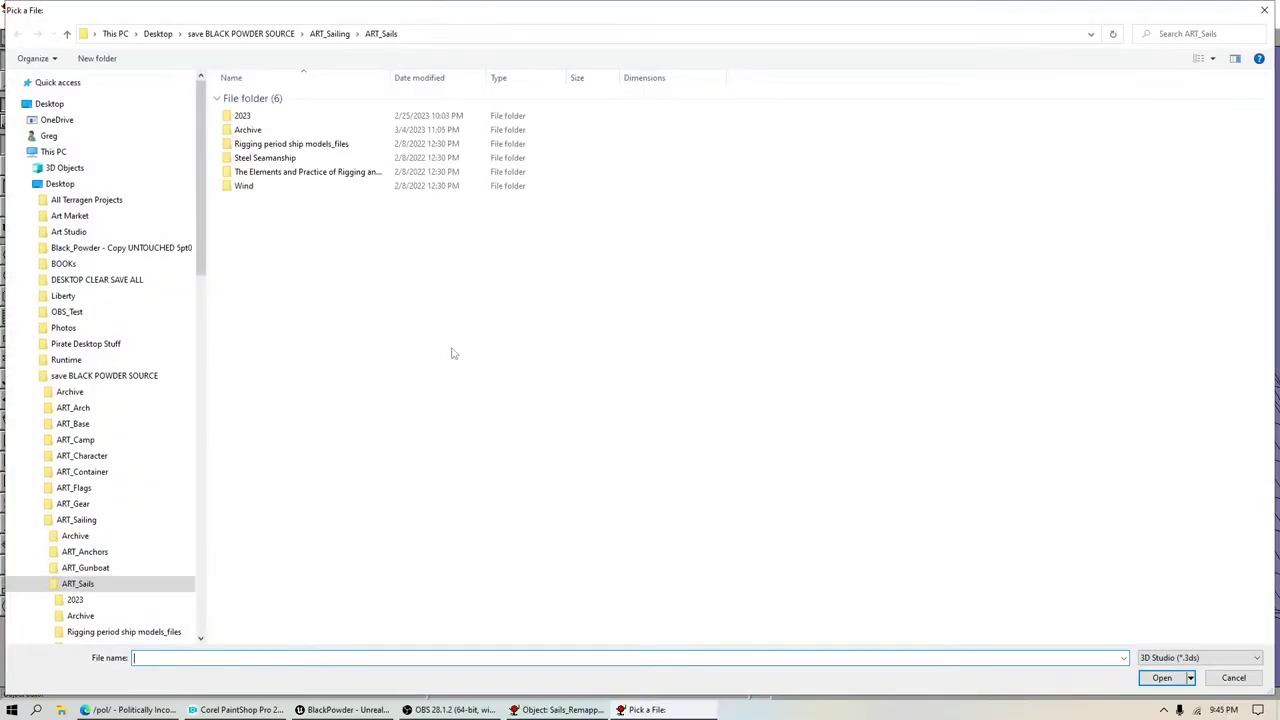
{"action": "left_click", "coordinate": [1180, 658]}
{"action": "left_click", "coordinate": [1172, 691]}
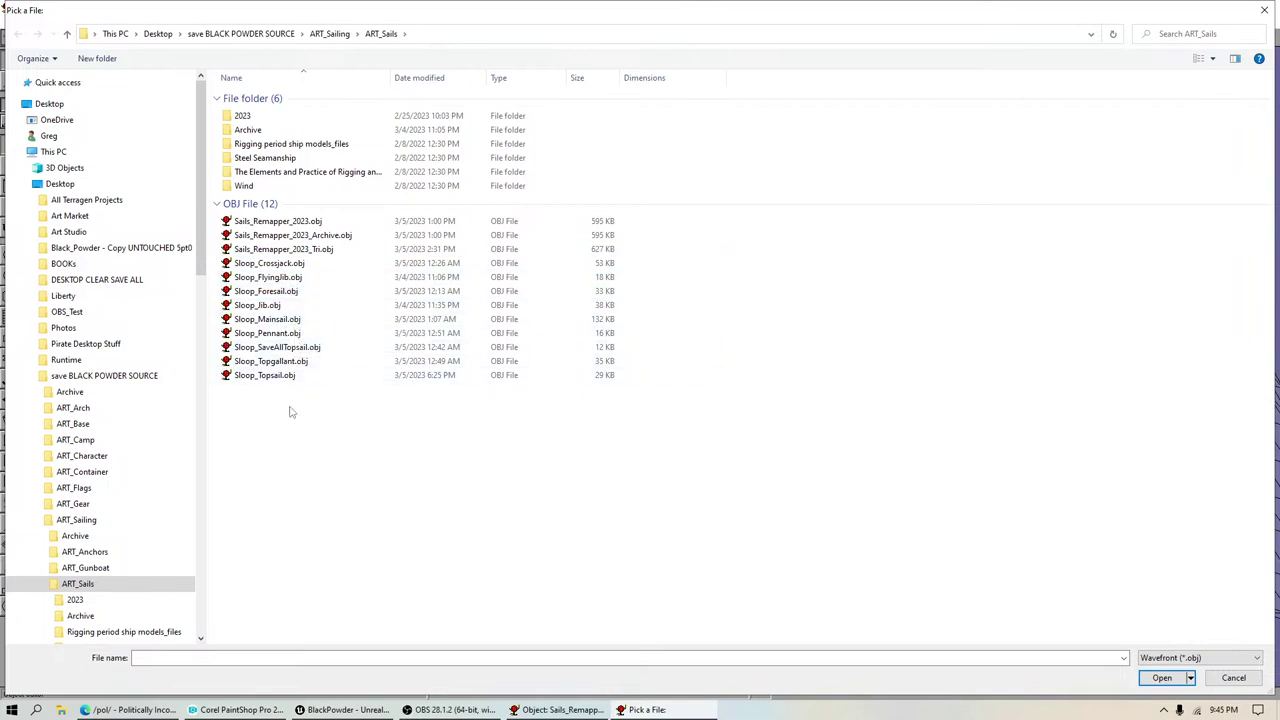
Step: Import SM_Sloop_2023.obj from the ART_Sloop folder, with the files sorted by date modified
{"action": "scroll", "coordinate": [128, 572], "scroll_direction": "down", "scroll_amount": 2}
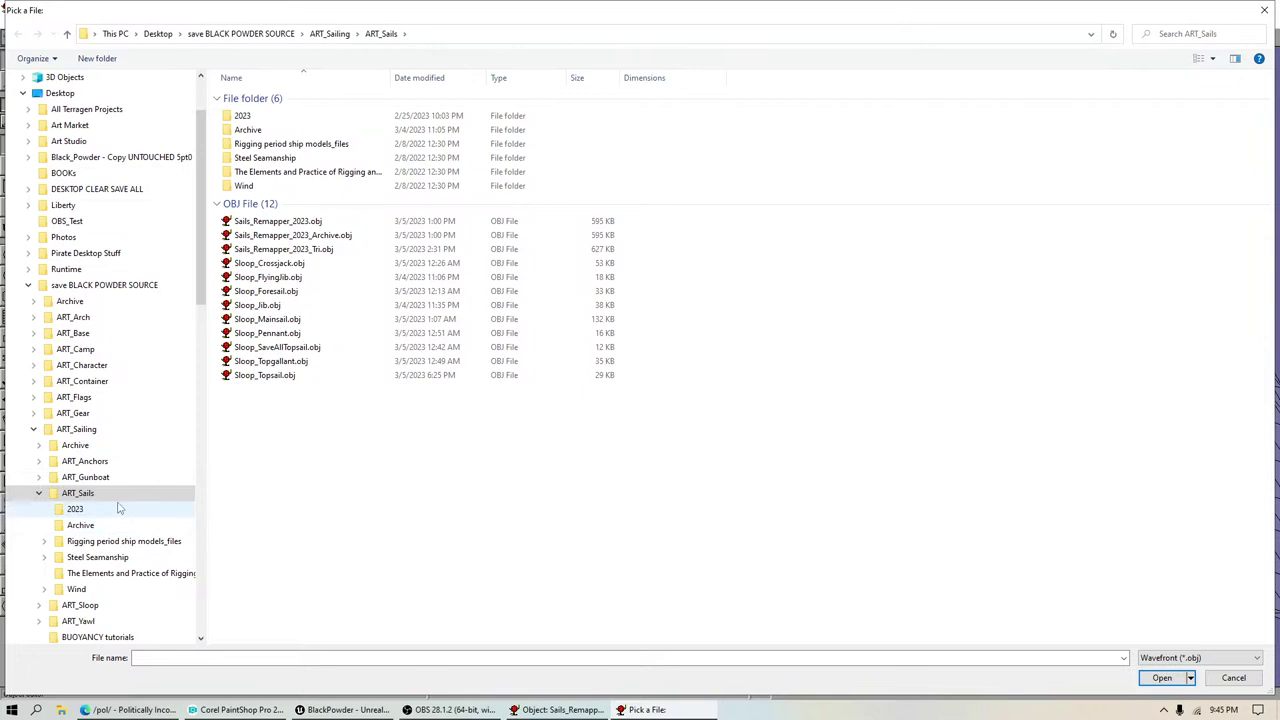
{"action": "scroll", "coordinate": [100, 510], "scroll_direction": "down", "scroll_amount": 2}
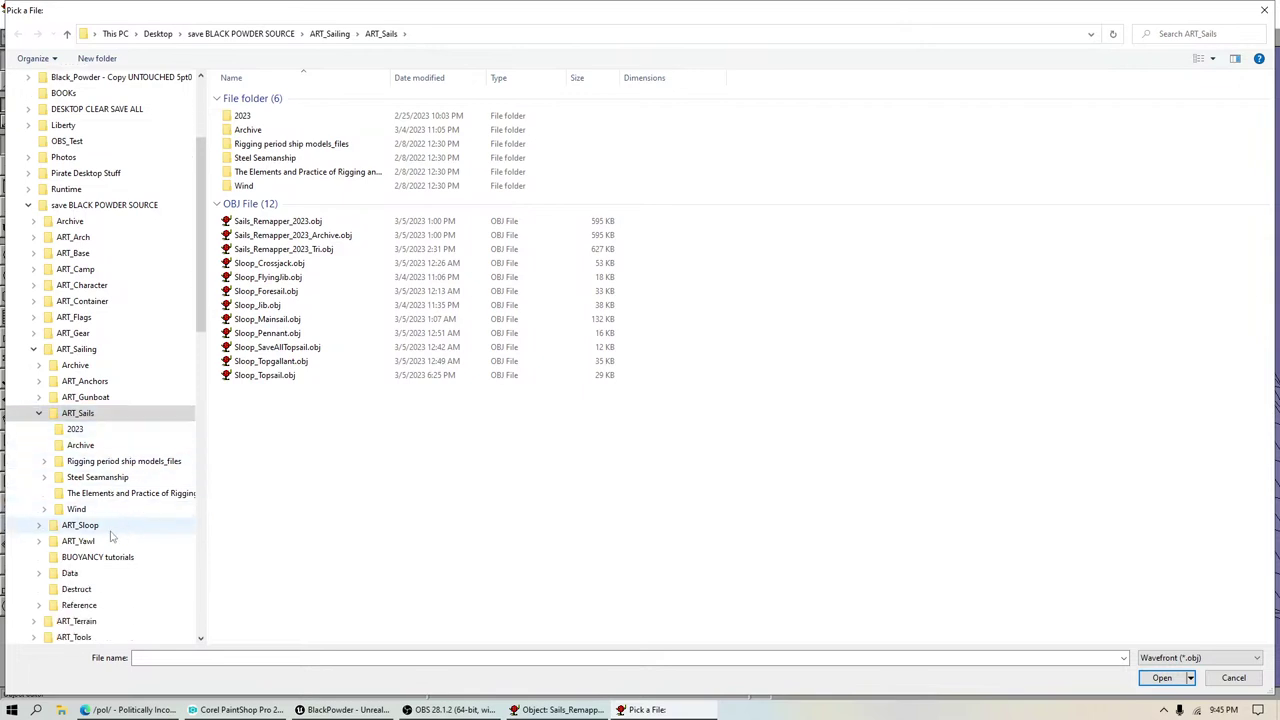
{"action": "left_click", "coordinate": [62, 530]}
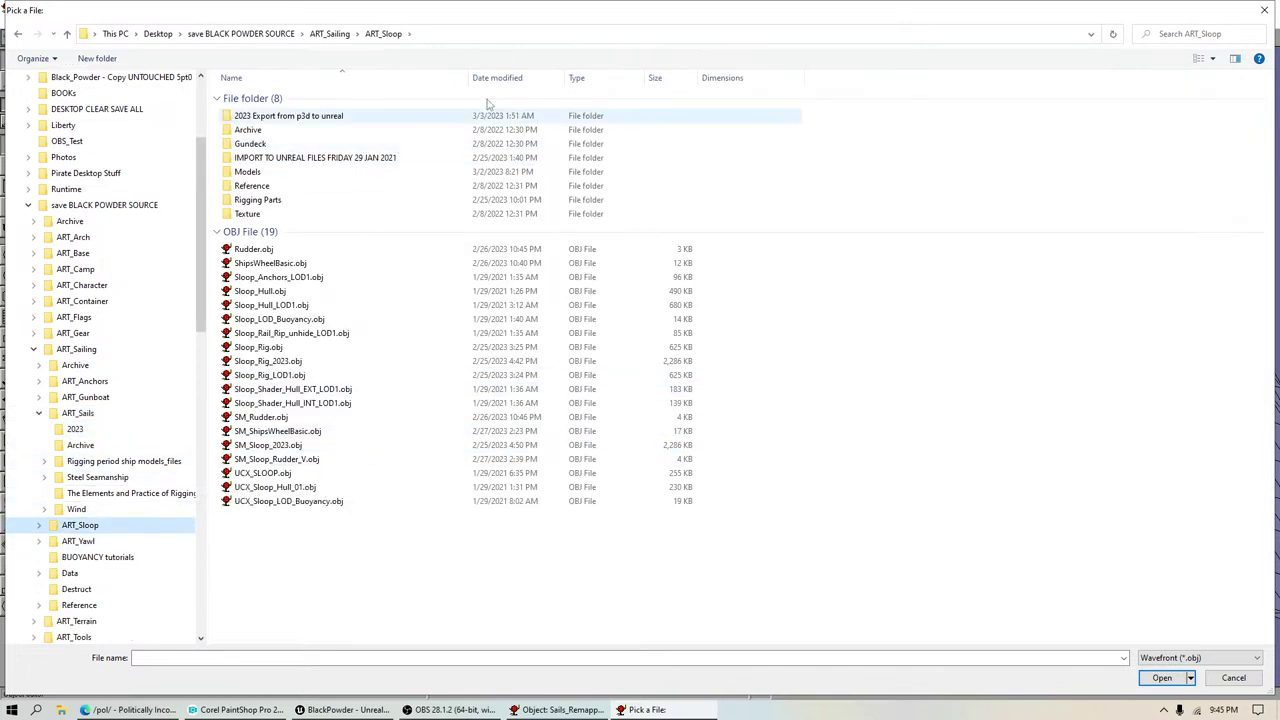
{"action": "left_click", "coordinate": [519, 82]}
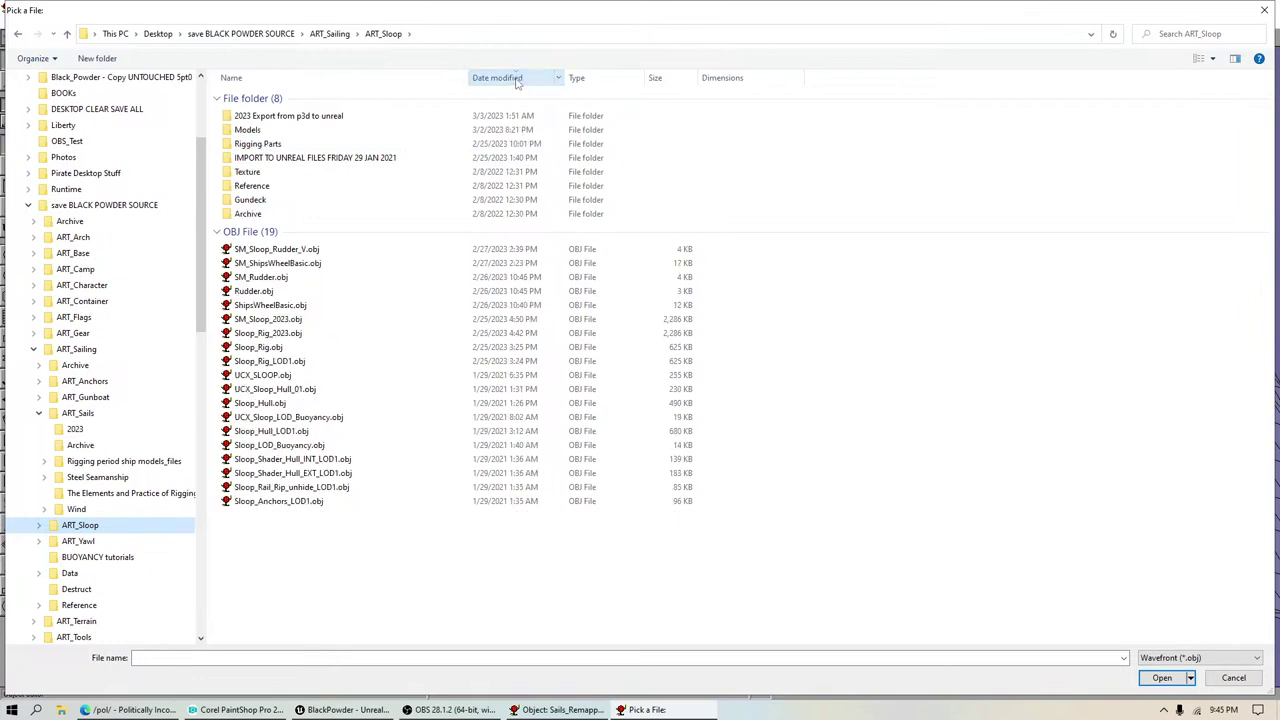
{"action": "left_click", "coordinate": [519, 82]}
{"action": "left_click", "coordinate": [517, 80]}
{"action": "left_click", "coordinate": [305, 321]}
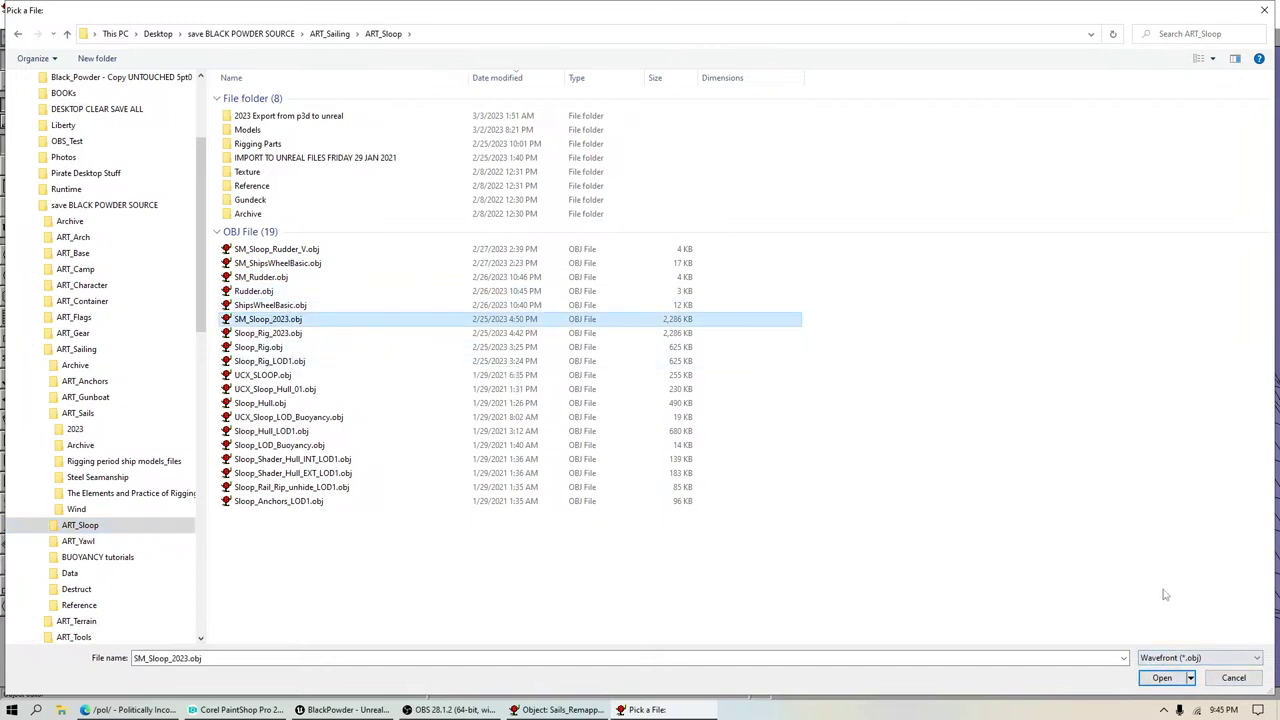
{"action": "left_click", "coordinate": [1162, 677]}
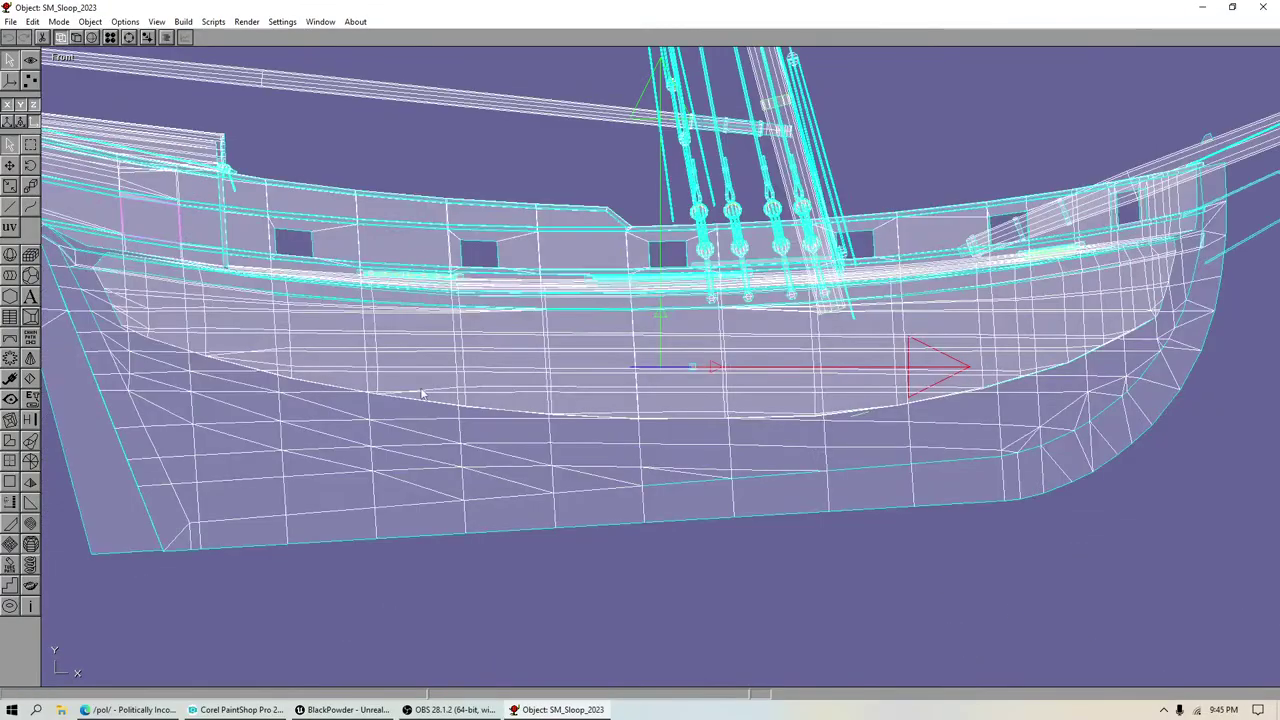
Step: Bring the whole sloop, from keel to masthead and bowsprit, into the front view
{"action": "left_click", "coordinate": [30, 60]}
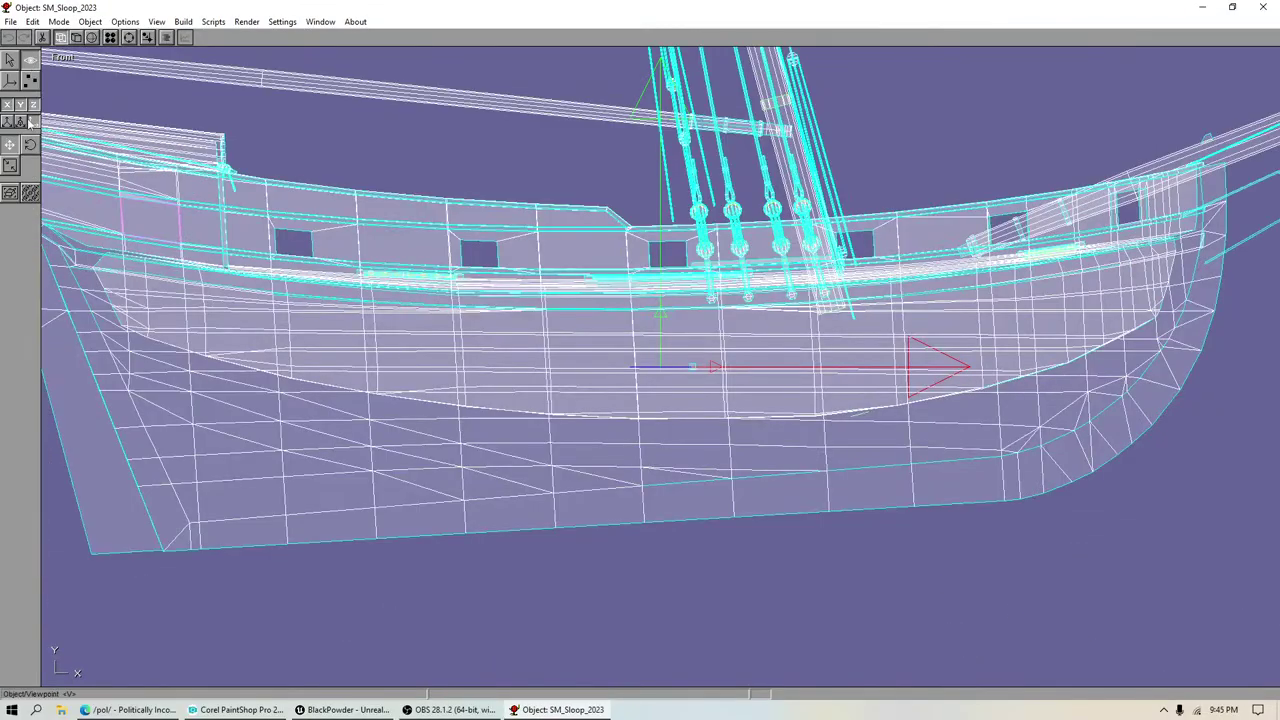
{"action": "left_click", "coordinate": [9, 192]}
{"action": "left_click", "coordinate": [8, 168]}
{"action": "left_click_drag", "start_coordinate": [300, 230], "coordinate": [470, 322]}
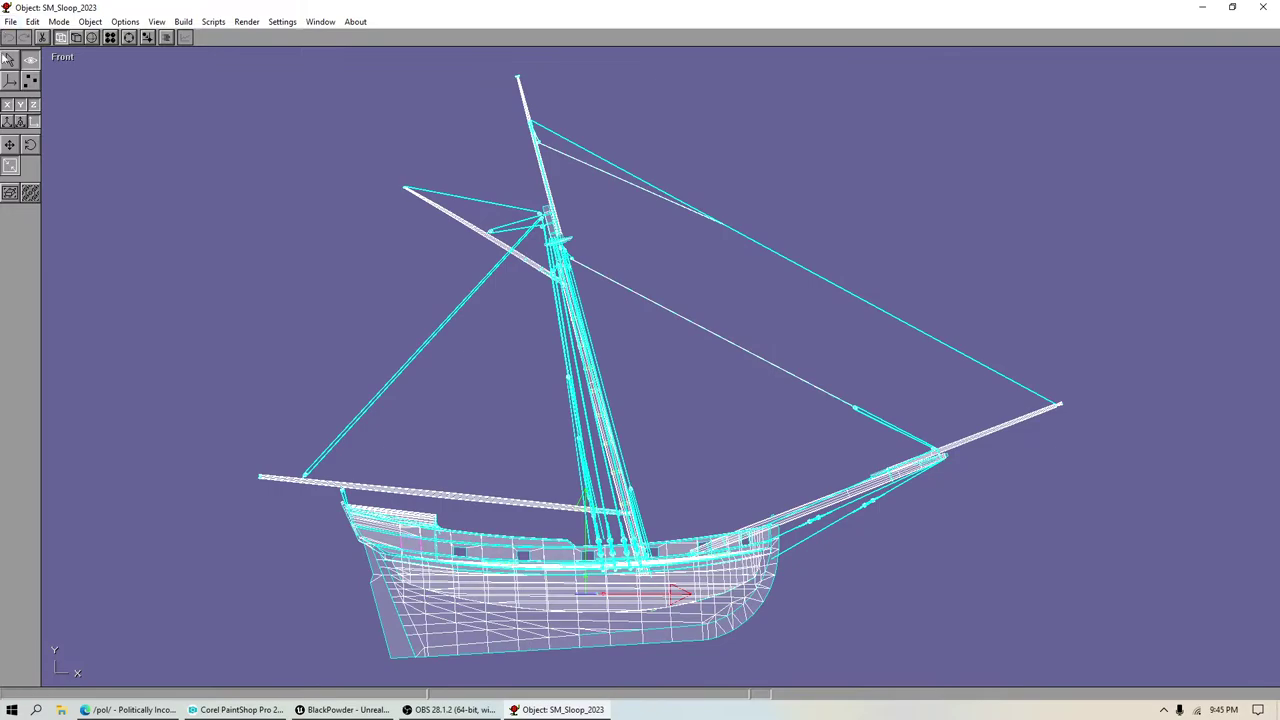
{"action": "left_click", "coordinate": [9, 60]}
Step: Import Gunboat_LOD1.obj from the ART_Gunboat folder, with the files sorted by date modified
{"action": "left_click", "coordinate": [89, 21]}
{"action": "left_click", "coordinate": [110, 51]}
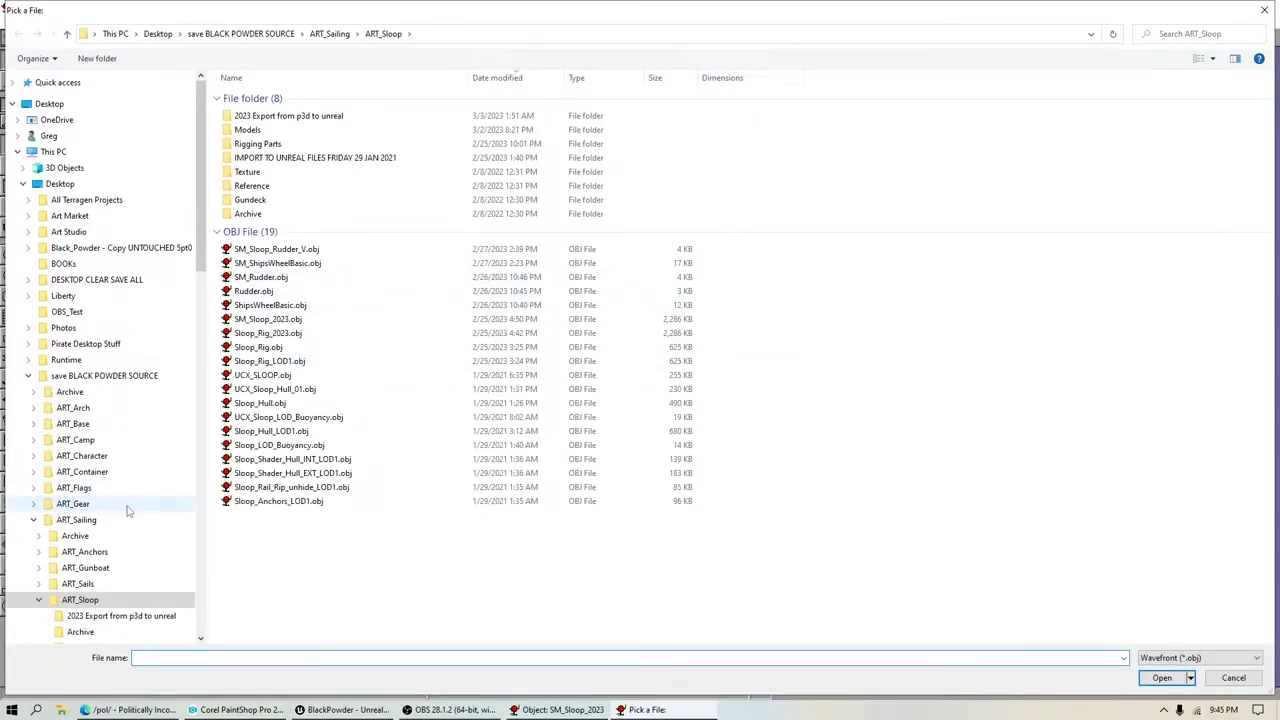
{"action": "left_click", "coordinate": [85, 567]}
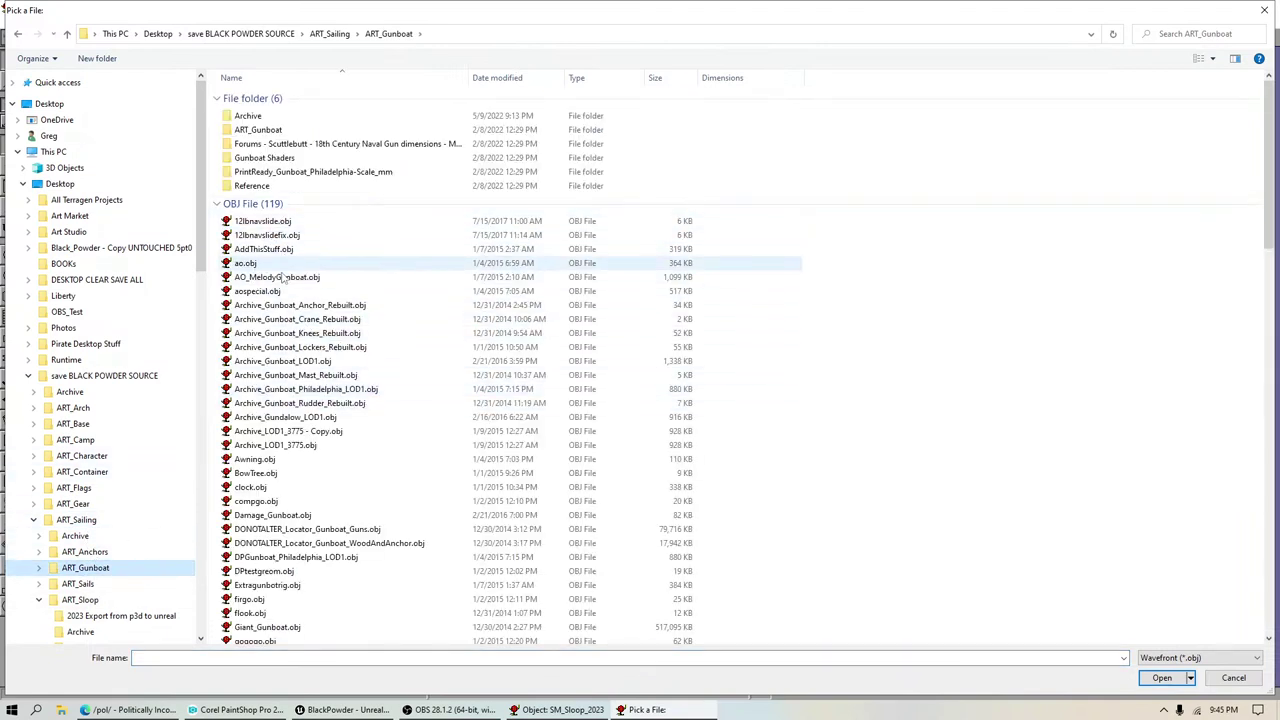
{"action": "left_click", "coordinate": [490, 80]}
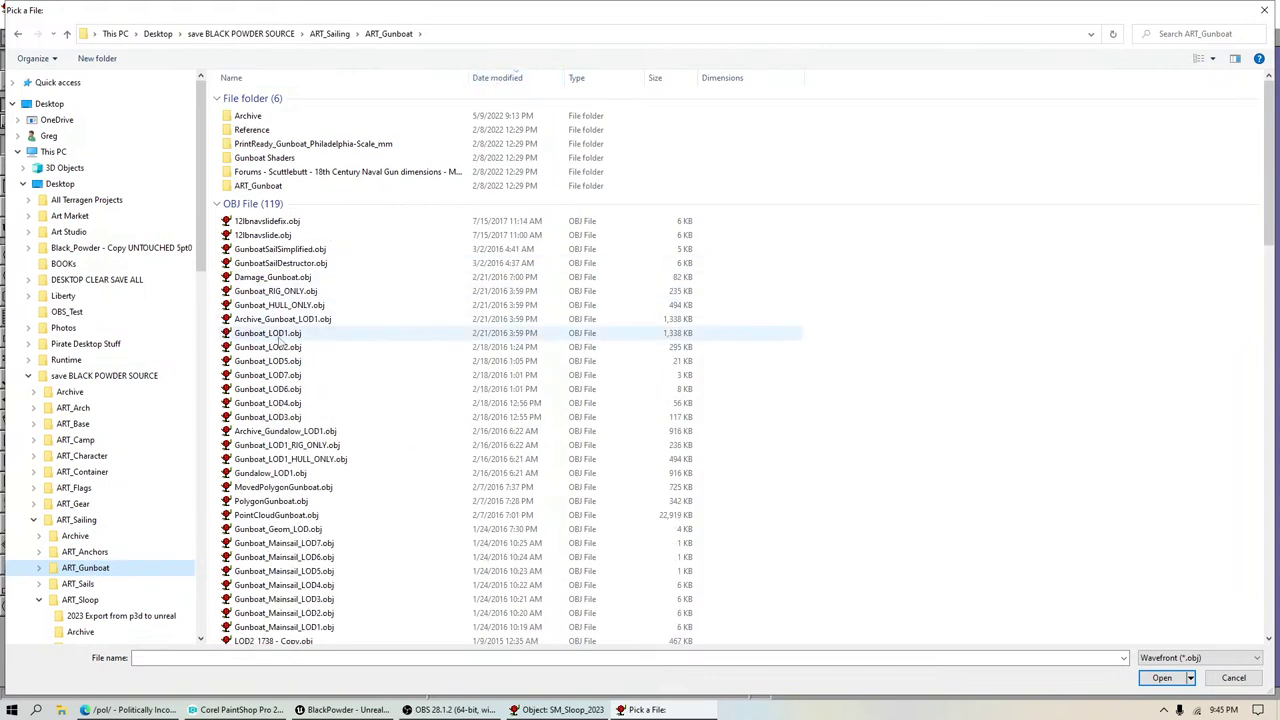
{"action": "left_click", "coordinate": [501, 334]}
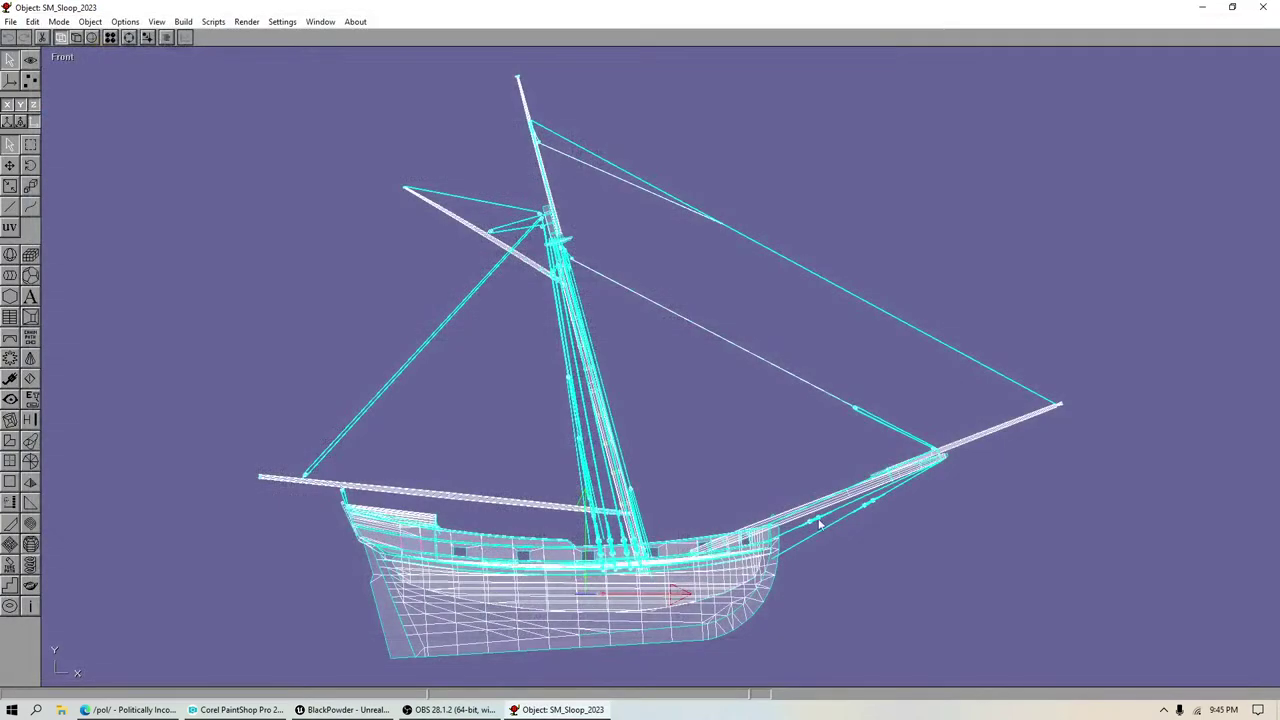
{"action": "left_click", "coordinate": [1160, 677]}
Step: Rotate the gunboat 90 degrees about the vertical axis so its side profile faces the front view
{"action": "left_click", "coordinate": [32, 21]}
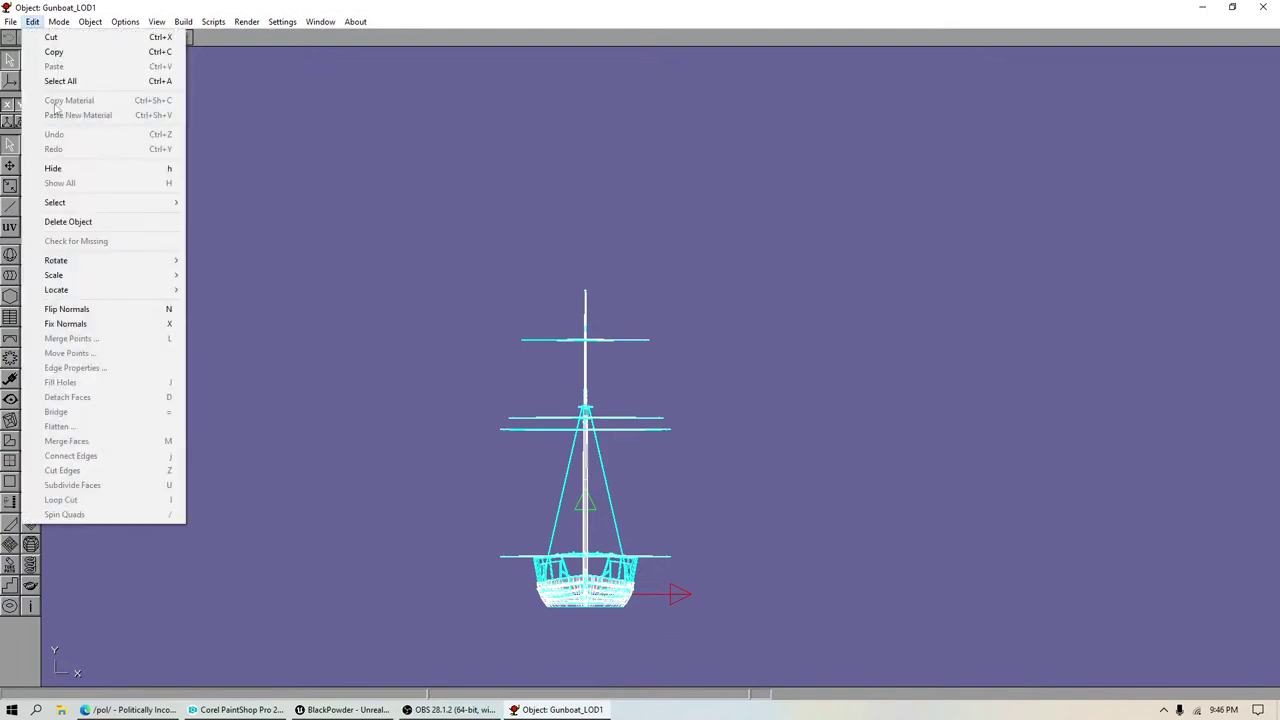
{"action": "mouse_move", "coordinate": [60, 262]}
{"action": "left_click", "coordinate": [224, 275]}
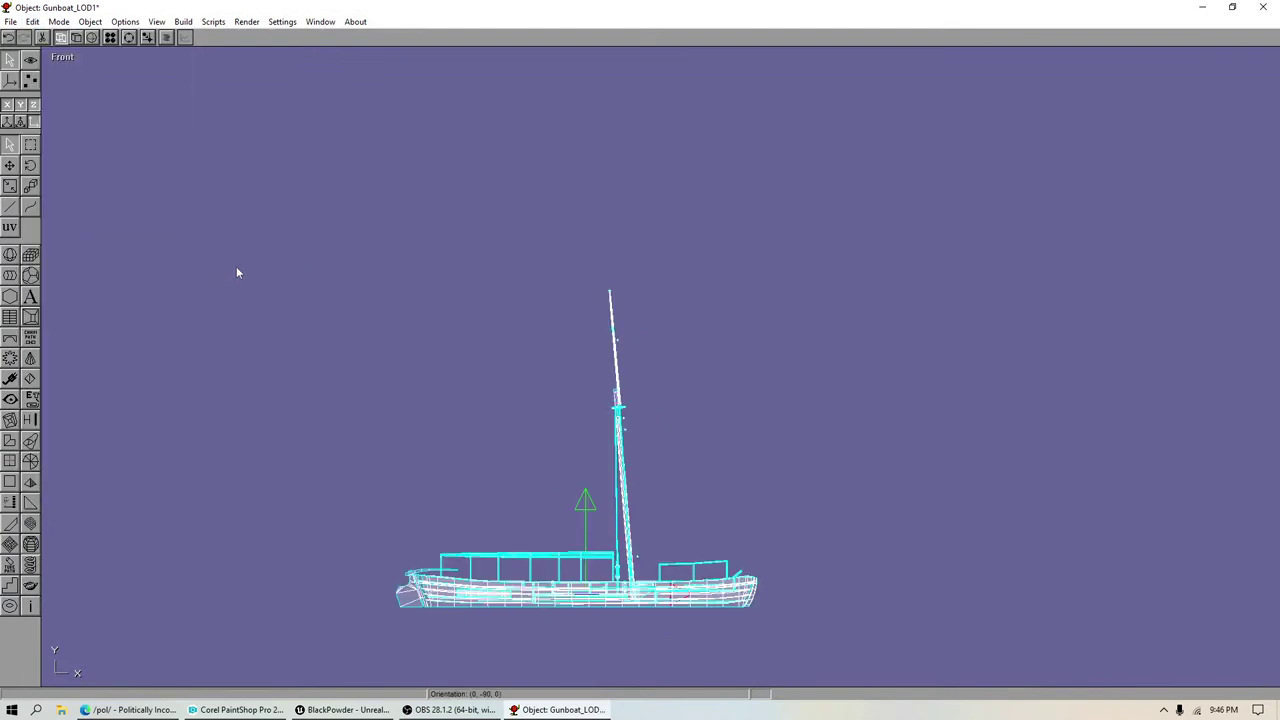
{"action": "left_click", "coordinate": [30, 60]}
{"action": "left_click", "coordinate": [8, 191]}
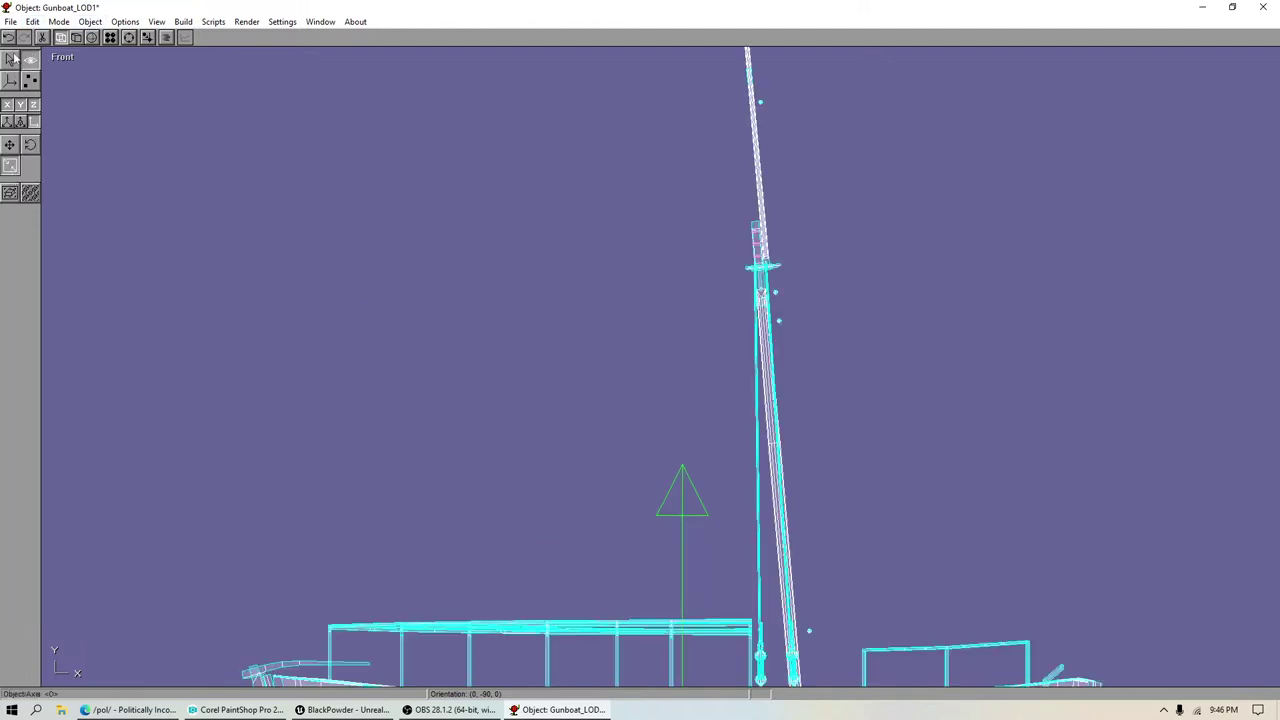
{"action": "left_click", "coordinate": [9, 148]}
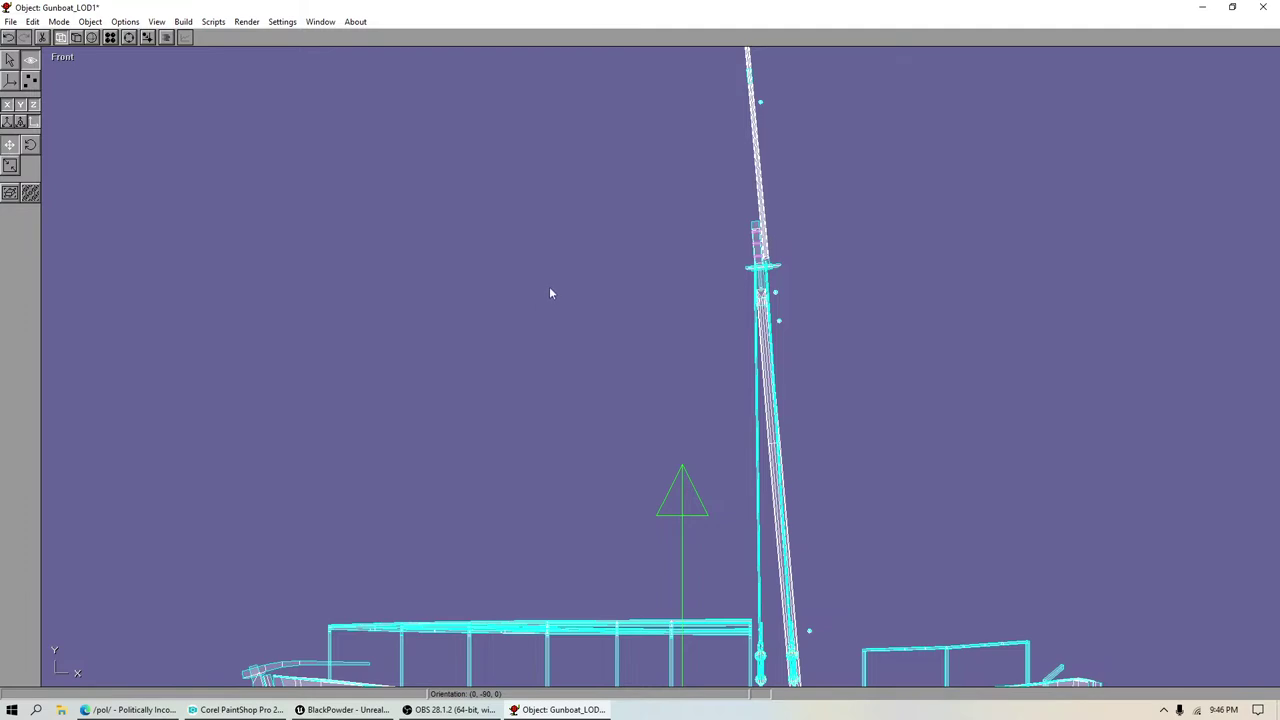
{"action": "left_click_drag", "start_coordinate": [836, 595], "coordinate": [843, 404]}
Step: Set the scene grid spacing to 10 and turn on the grid display
{"action": "left_click", "coordinate": [125, 21]}
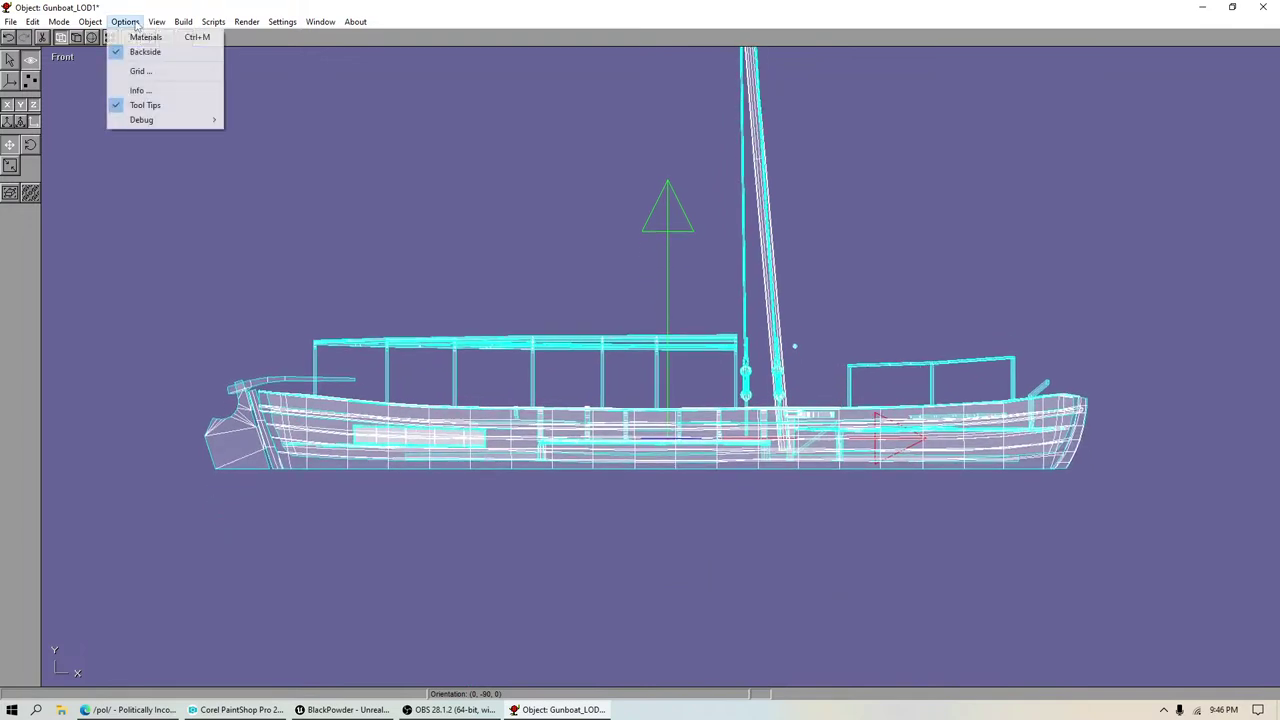
{"action": "left_click", "coordinate": [145, 90]}
{"action": "key", "text": "Tab"}
{"action": "type", "text": "10"}
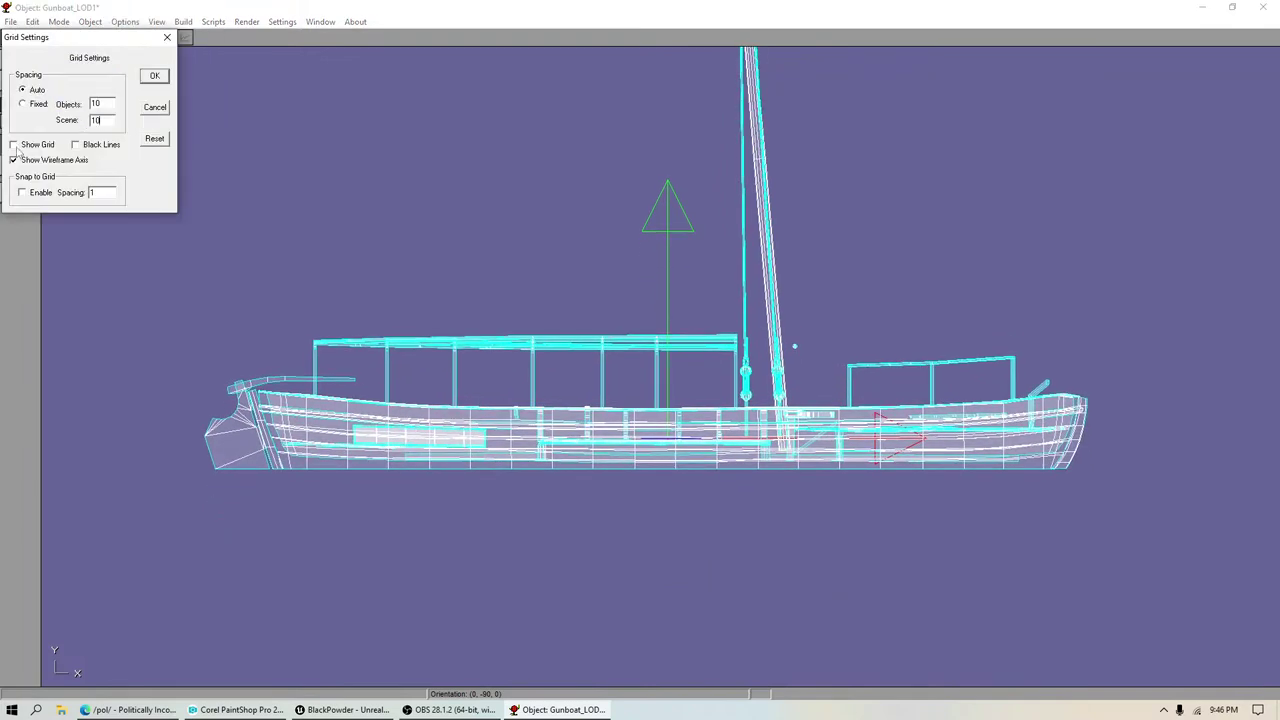
{"action": "left_click", "coordinate": [158, 76]}
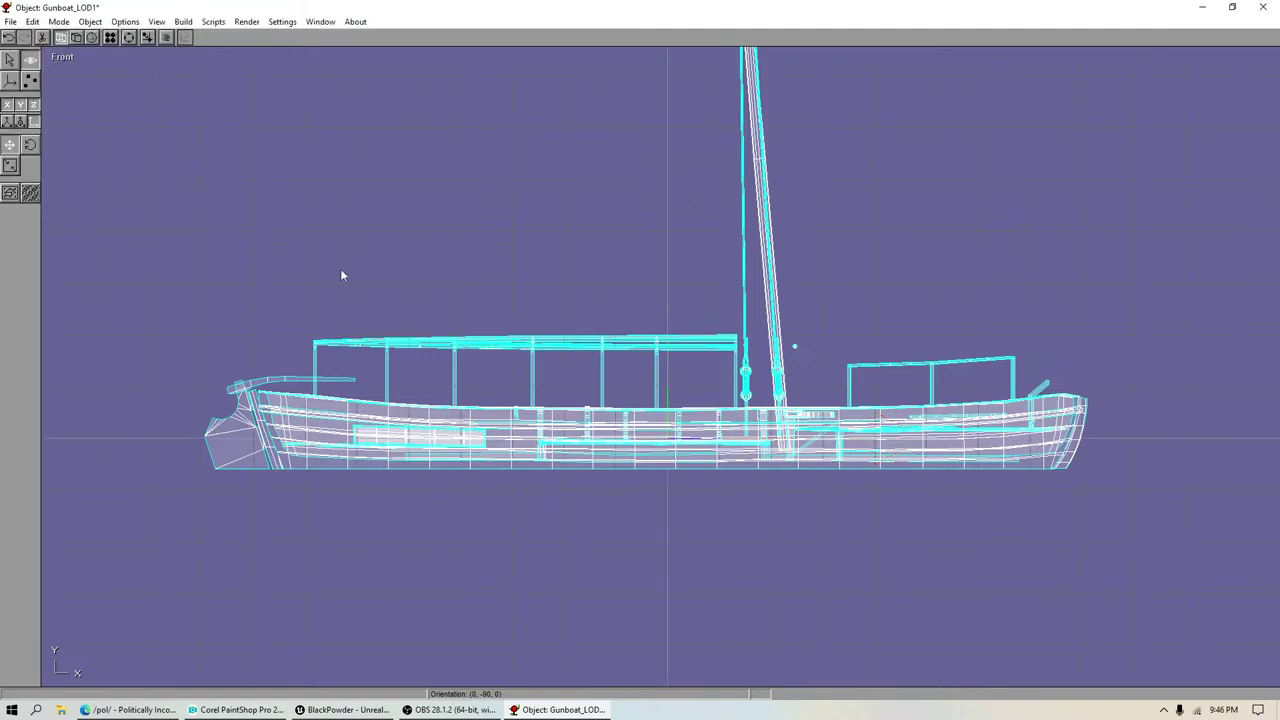
Step: Fit the whole gunboat, from hull to masthead, into the front view
{"action": "left_click", "coordinate": [10, 165]}
{"action": "left_click_drag", "start_coordinate": [314, 276], "coordinate": [577, 347]}
{"action": "left_click_drag", "start_coordinate": [715, 483], "coordinate": [635, 473]}
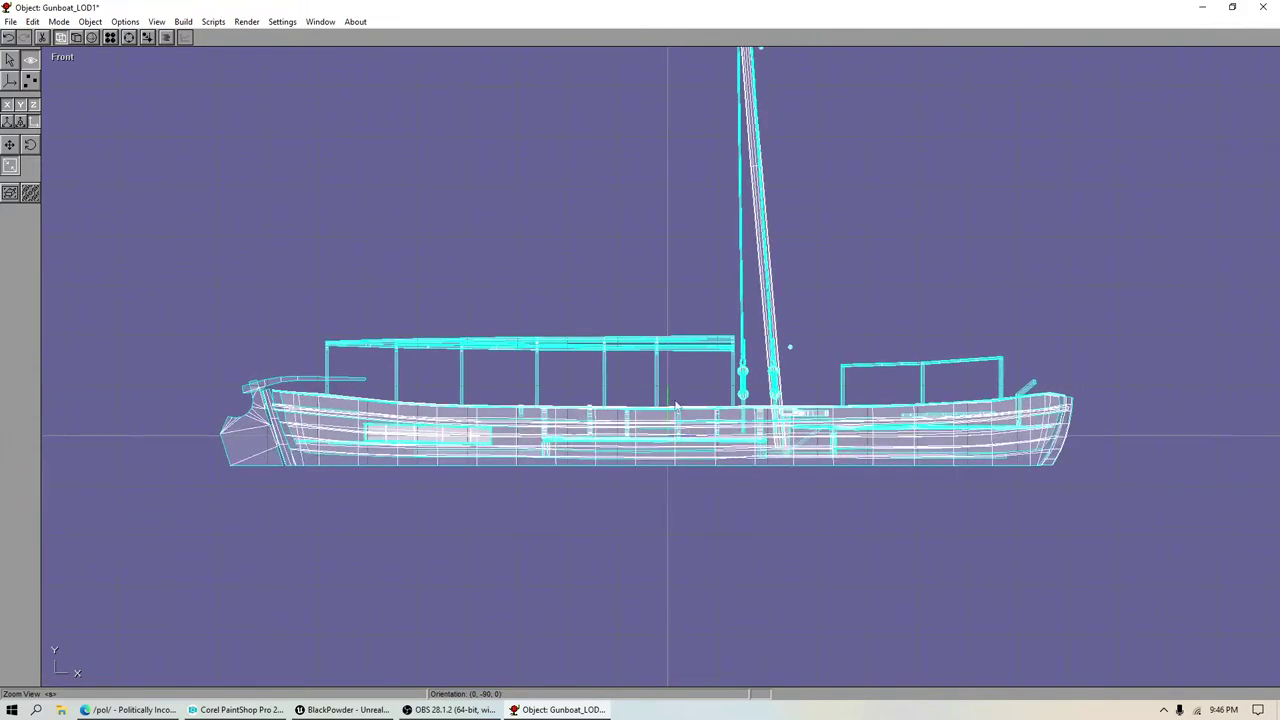
{"action": "left_click", "coordinate": [9, 145]}
{"action": "left_click_drag", "start_coordinate": [526, 289], "coordinate": [481, 464]}
{"action": "left_click", "coordinate": [8, 163]}
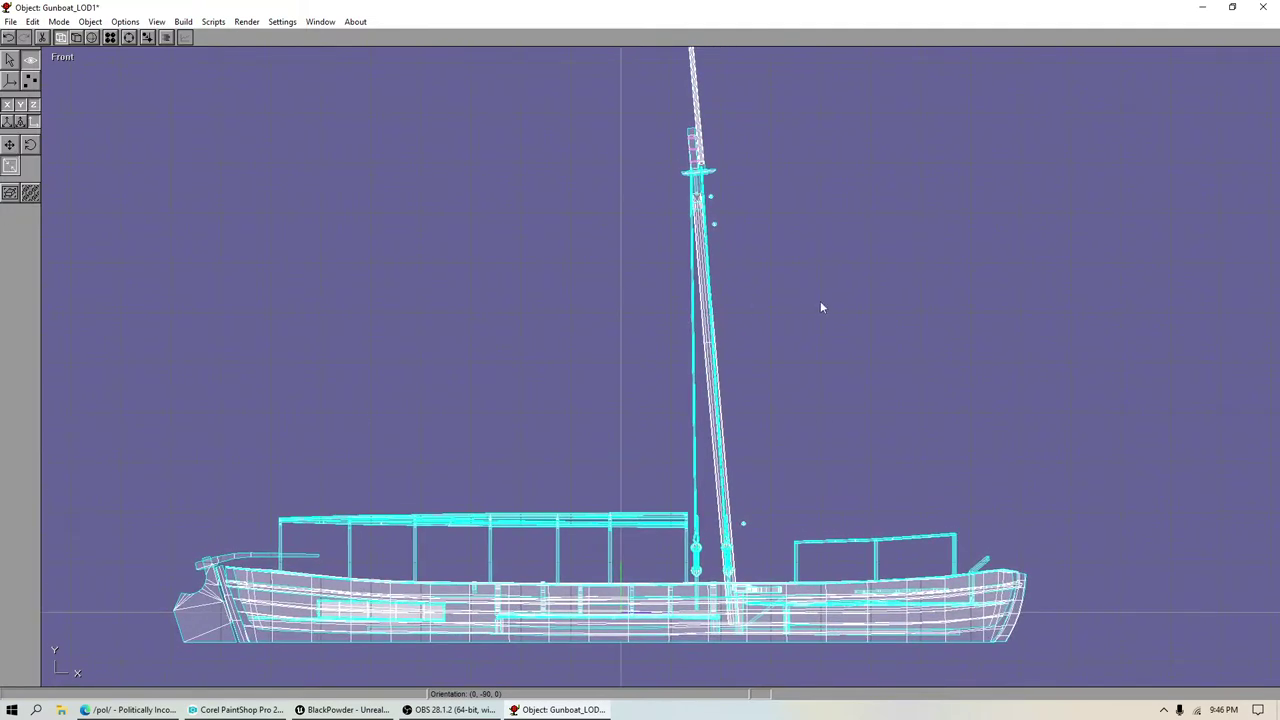
{"action": "left_click_drag", "start_coordinate": [822, 304], "coordinate": [709, 298]}
{"action": "left_click", "coordinate": [8, 144]}
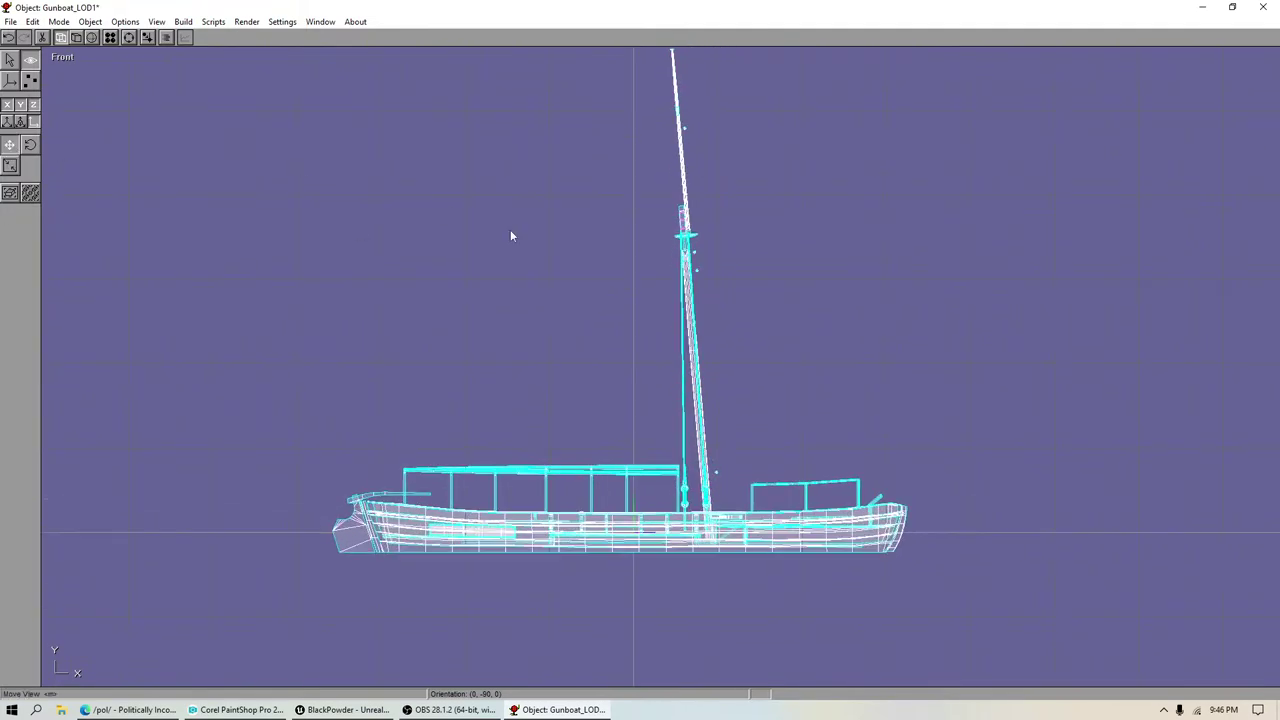
{"action": "left_click_drag", "start_coordinate": [514, 234], "coordinate": [580, 314]}
{"action": "left_click", "coordinate": [8, 60]}
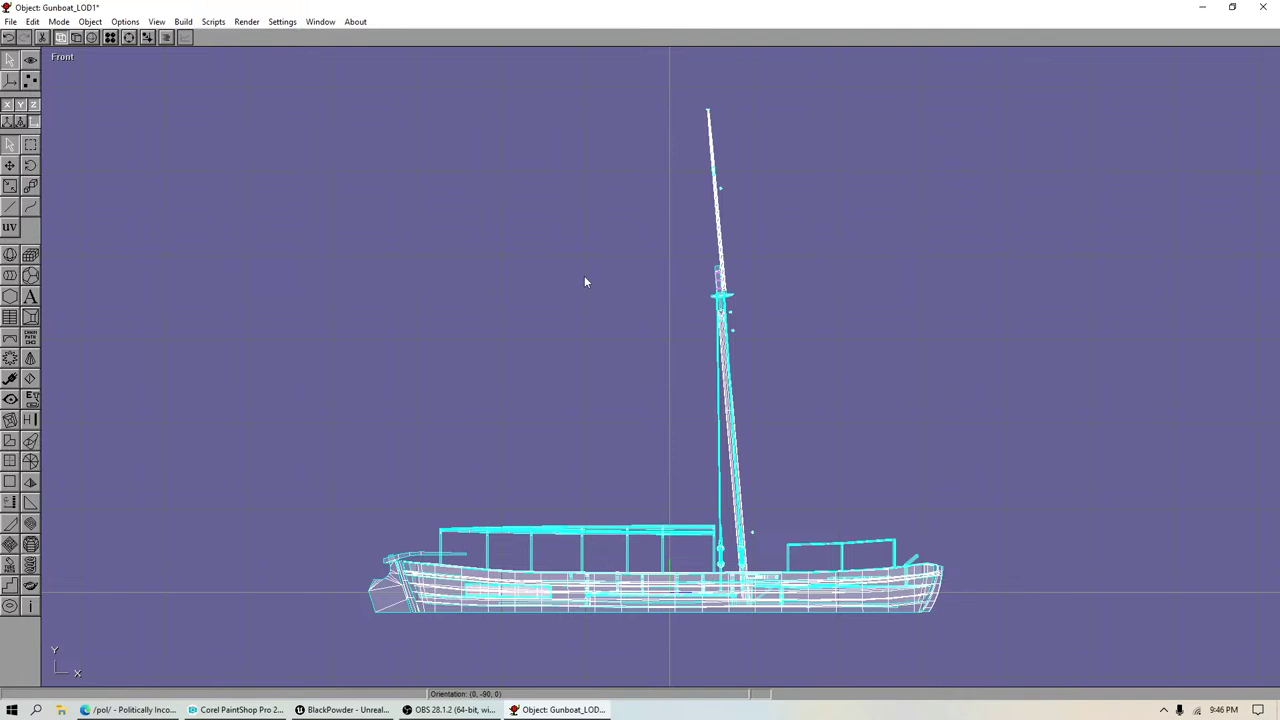
Step: Switch to the orthographic 3D view and examine the upper mast and yards of the gunboat closely
{"action": "left_click", "coordinate": [156, 21]}
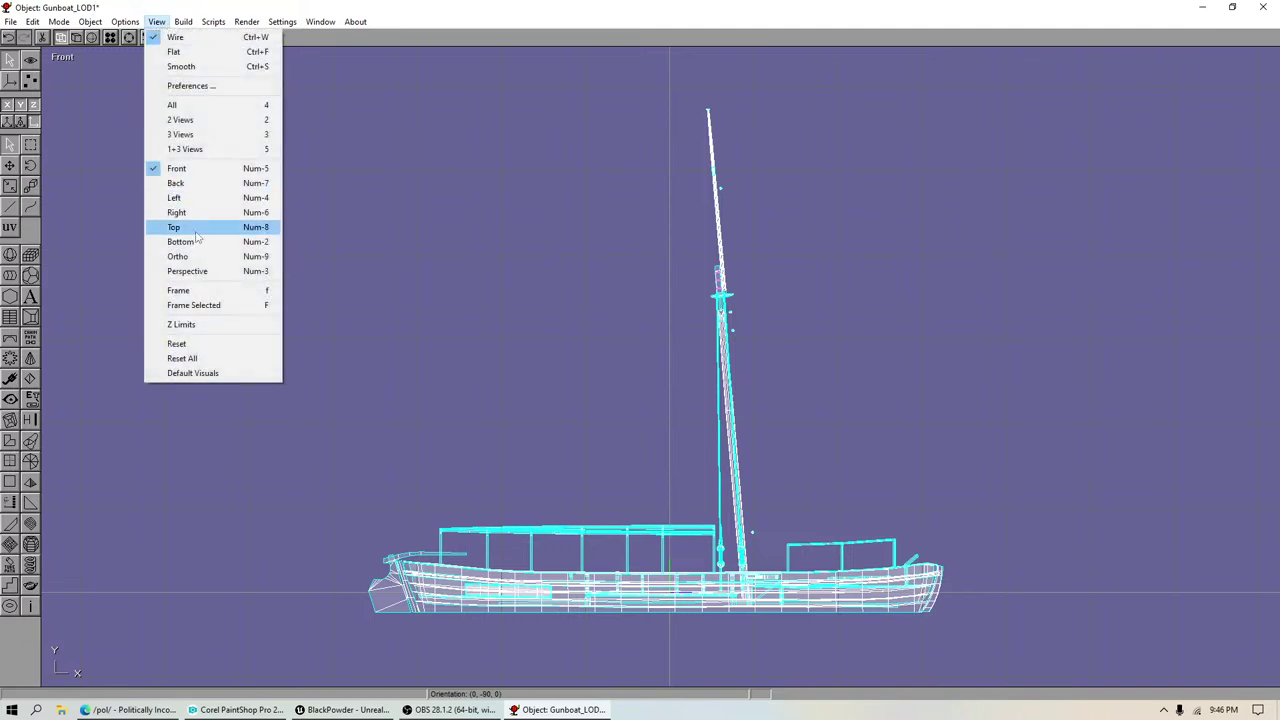
{"action": "left_click", "coordinate": [180, 256]}
{"action": "left_click", "coordinate": [30, 60]}
{"action": "left_click", "coordinate": [9, 192]}
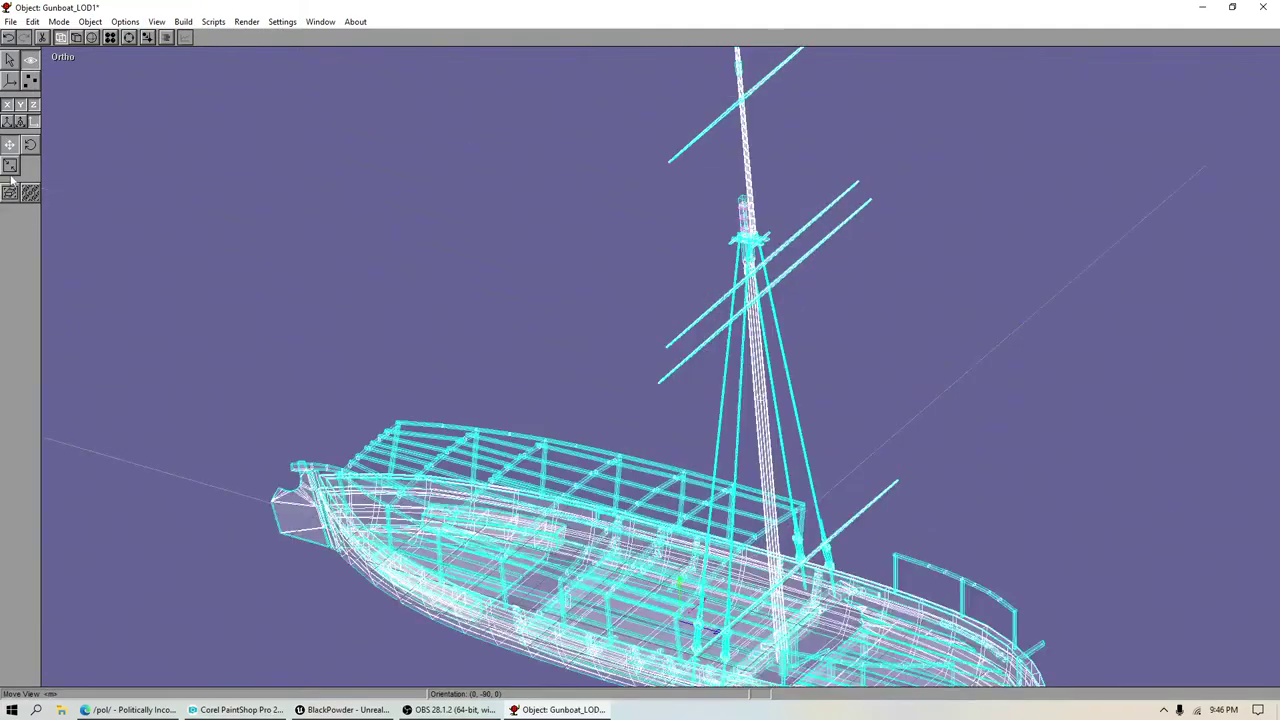
{"action": "left_click", "coordinate": [9, 166]}
{"action": "left_click_drag", "start_coordinate": [556, 228], "coordinate": [177, 201]}
{"action": "left_click", "coordinate": [11, 146]}
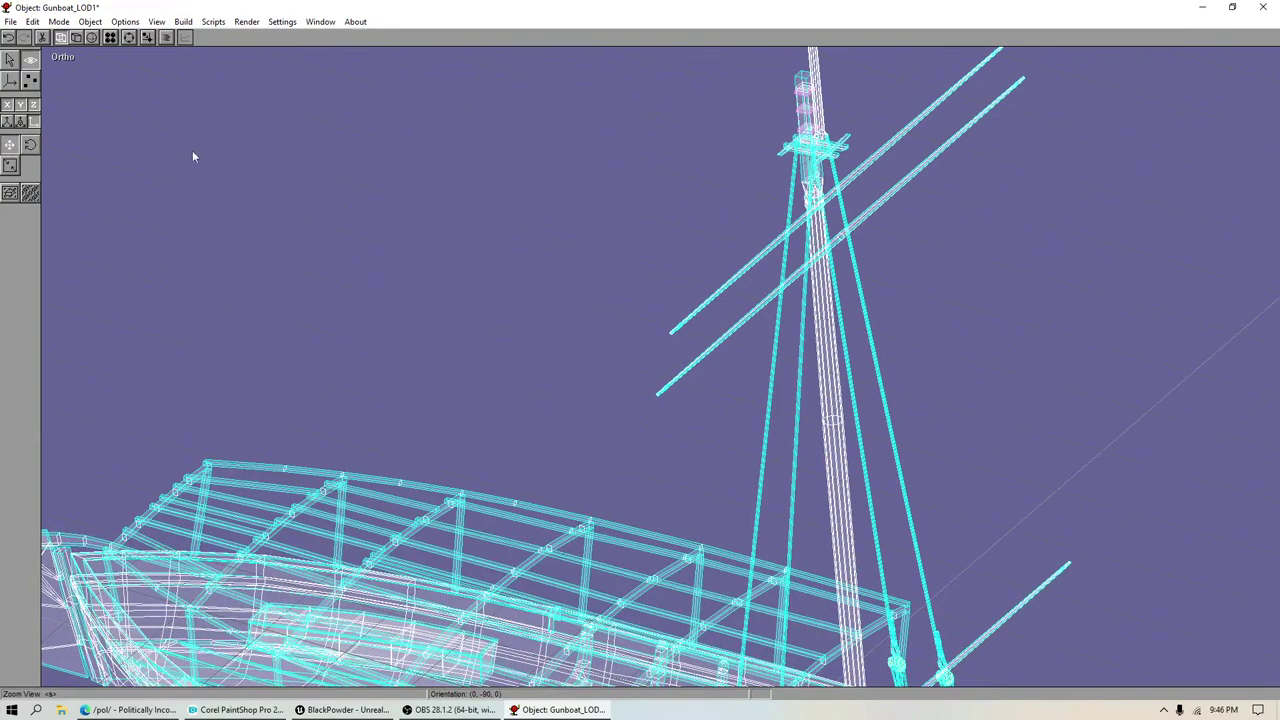
{"action": "left_click_drag", "start_coordinate": [917, 162], "coordinate": [676, 412]}
{"action": "left_click_drag", "start_coordinate": [225, 181], "coordinate": [205, 246]}
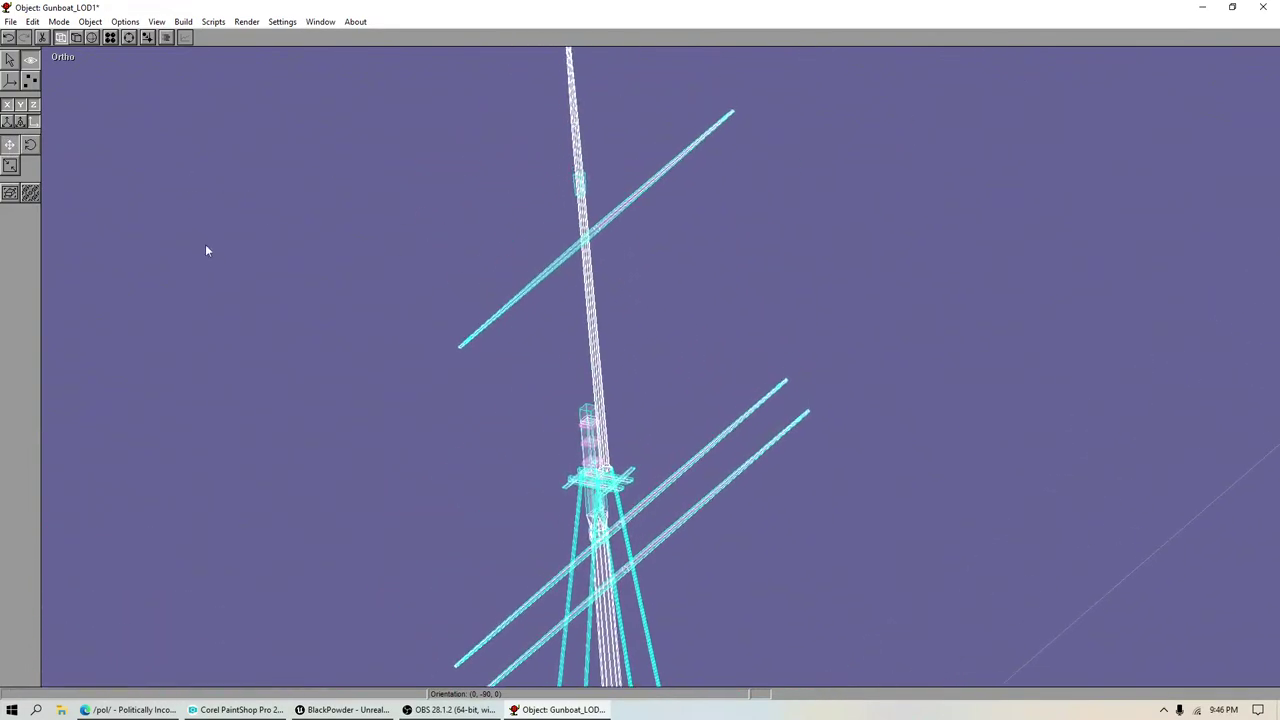
{"action": "left_click", "coordinate": [10, 166]}
{"action": "mouse_move", "coordinate": [480, 191]}
{"action": "left_mouse_down"}
{"action": "mouse_move", "coordinate": [752, 191]}
{"action": "mouse_move", "coordinate": [478, 212]}
{"action": "left_mouse_up"}
{"action": "left_click", "coordinate": [9, 60]}
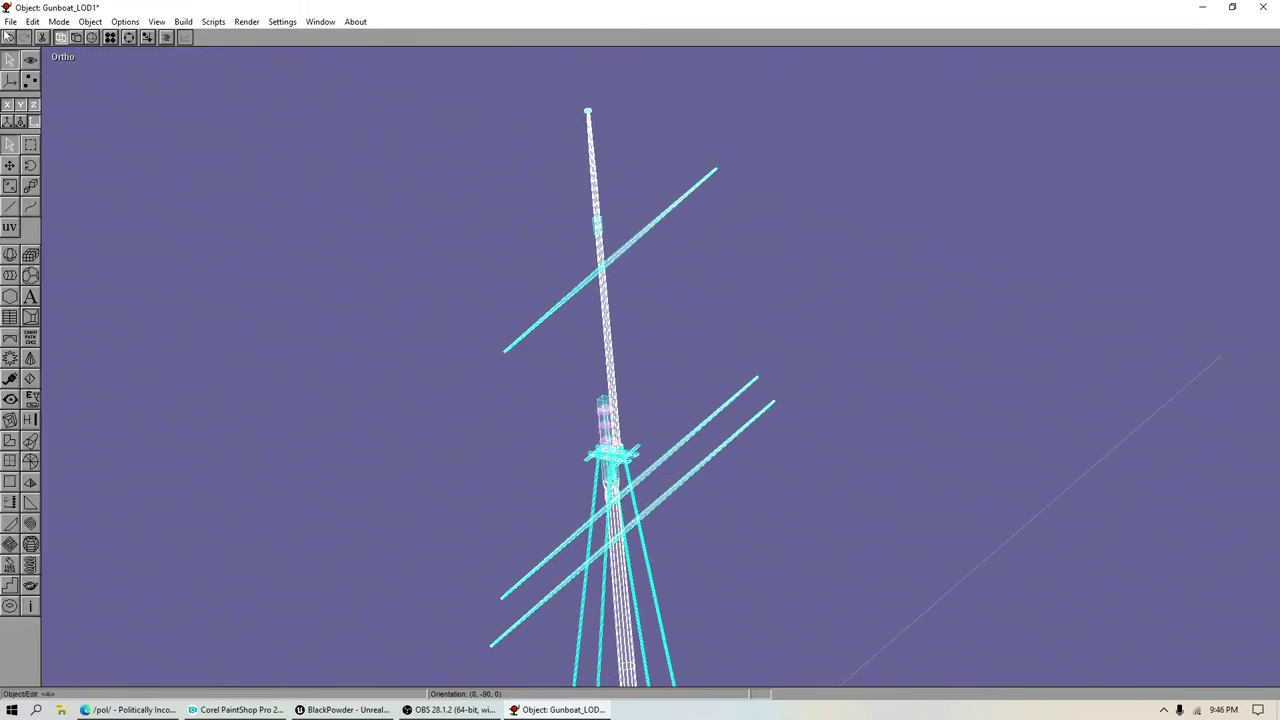
Step: Save the project as Sails_Maker_Sloop_And_Gunboat in the ART_Sails folder, in Anim8or (*.an8) format
{"action": "left_click", "coordinate": [9, 22]}
{"action": "left_click", "coordinate": [37, 100]}
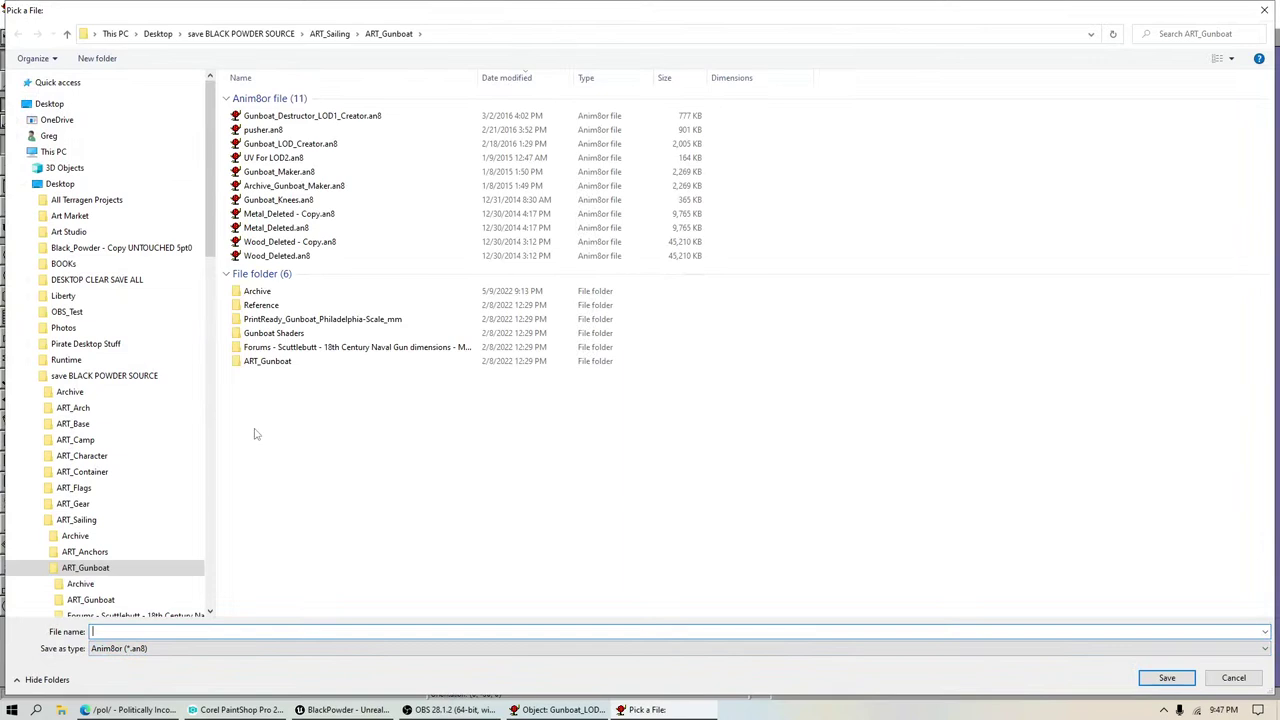
{"action": "left_click", "coordinate": [120, 519]}
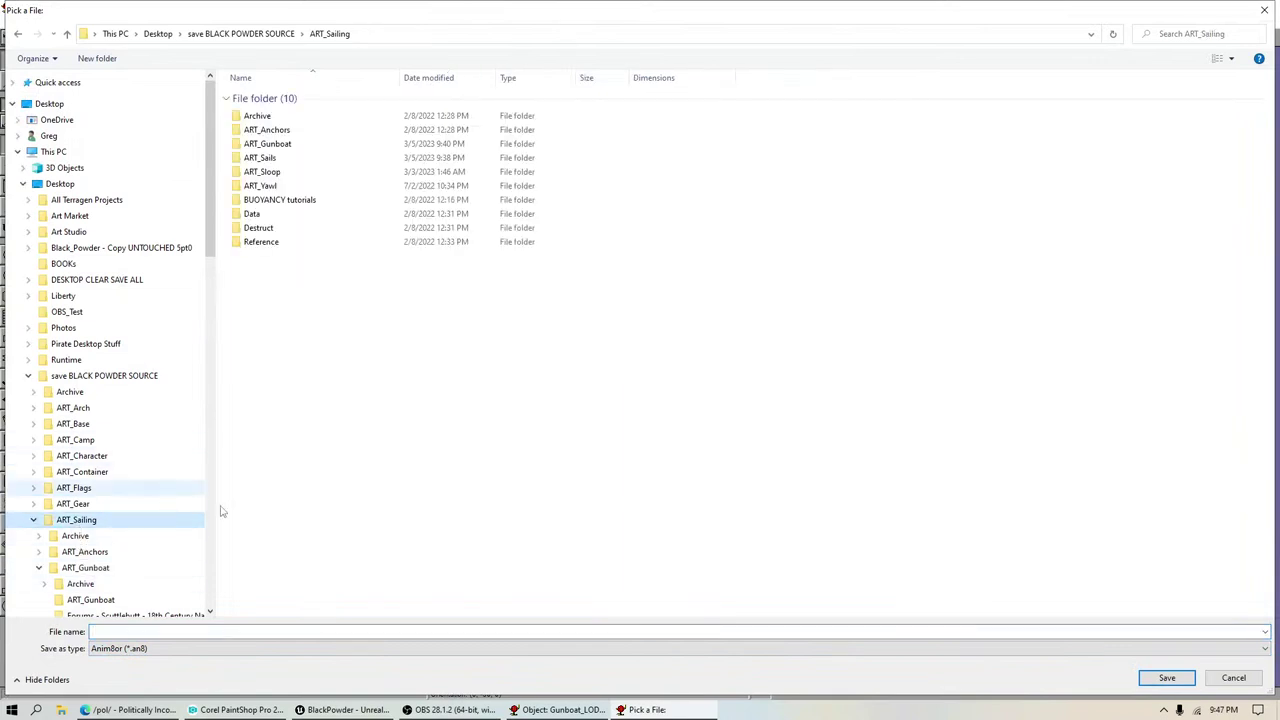
{"action": "scroll", "coordinate": [100, 540], "scroll_direction": "down", "scroll_amount": 3}
{"action": "left_click", "coordinate": [80, 541]}
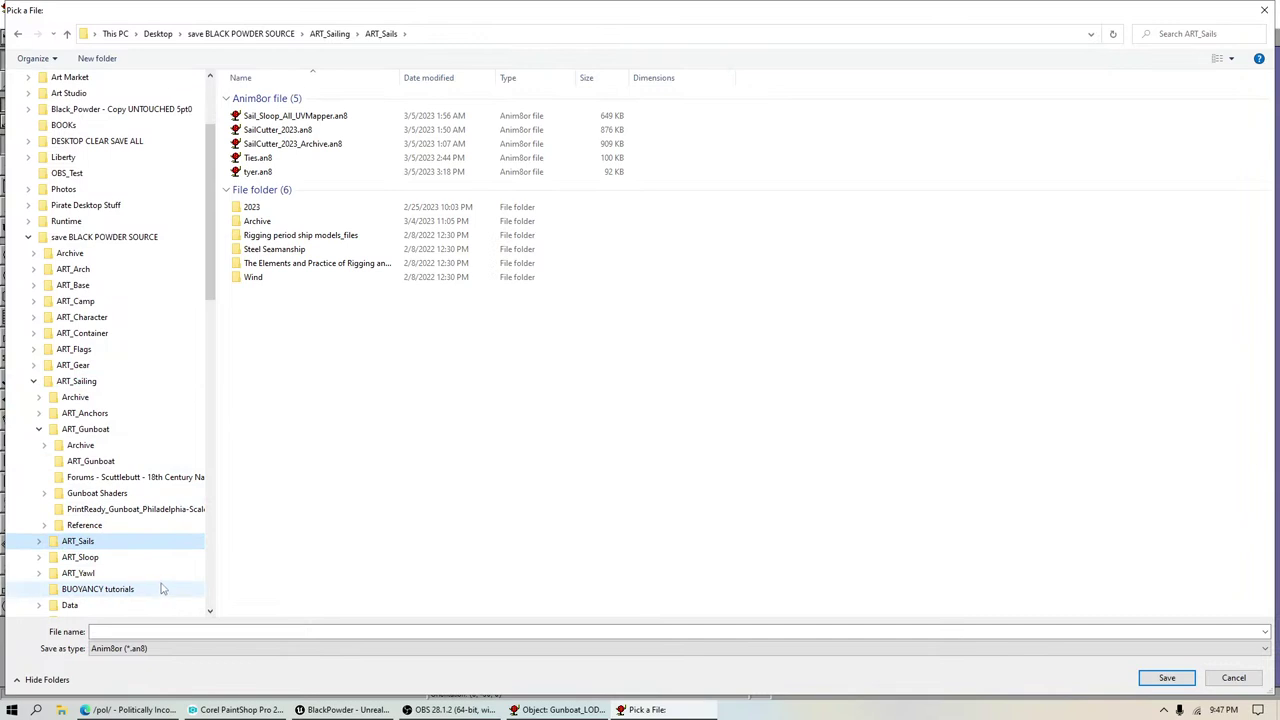
{"action": "left_click", "coordinate": [143, 631]}
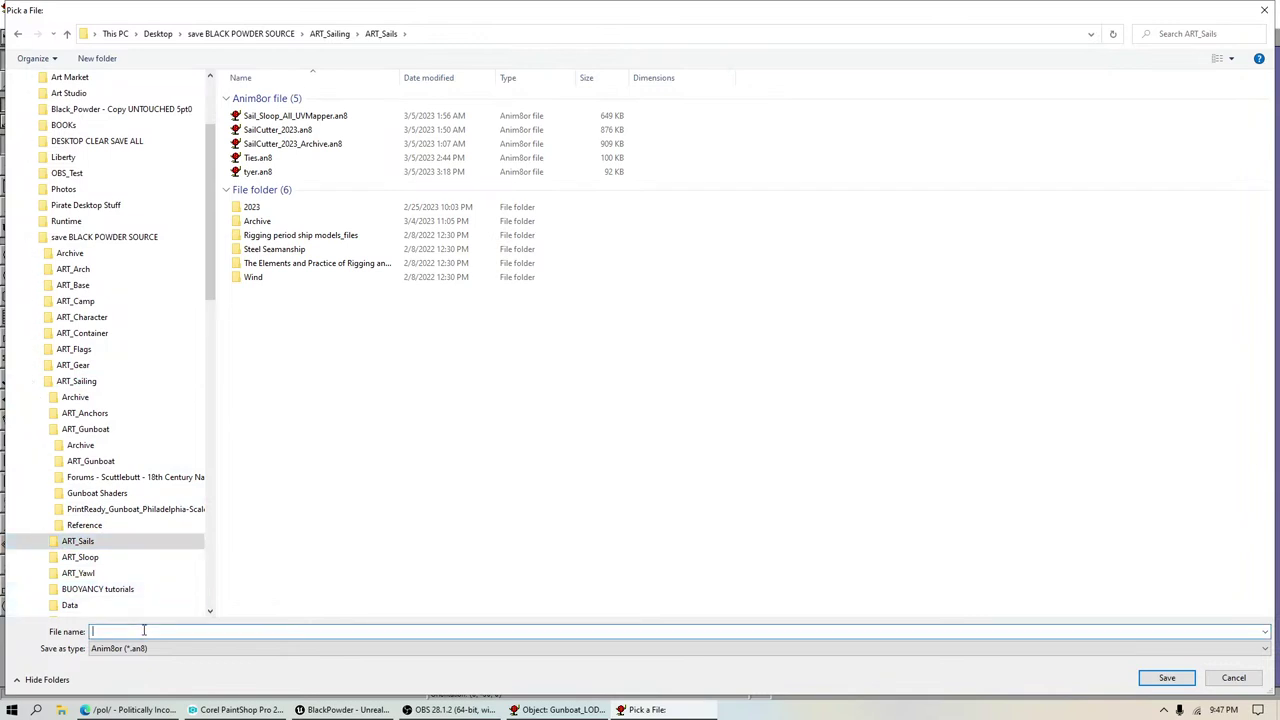
{"action": "type", "text": "Sloop"}
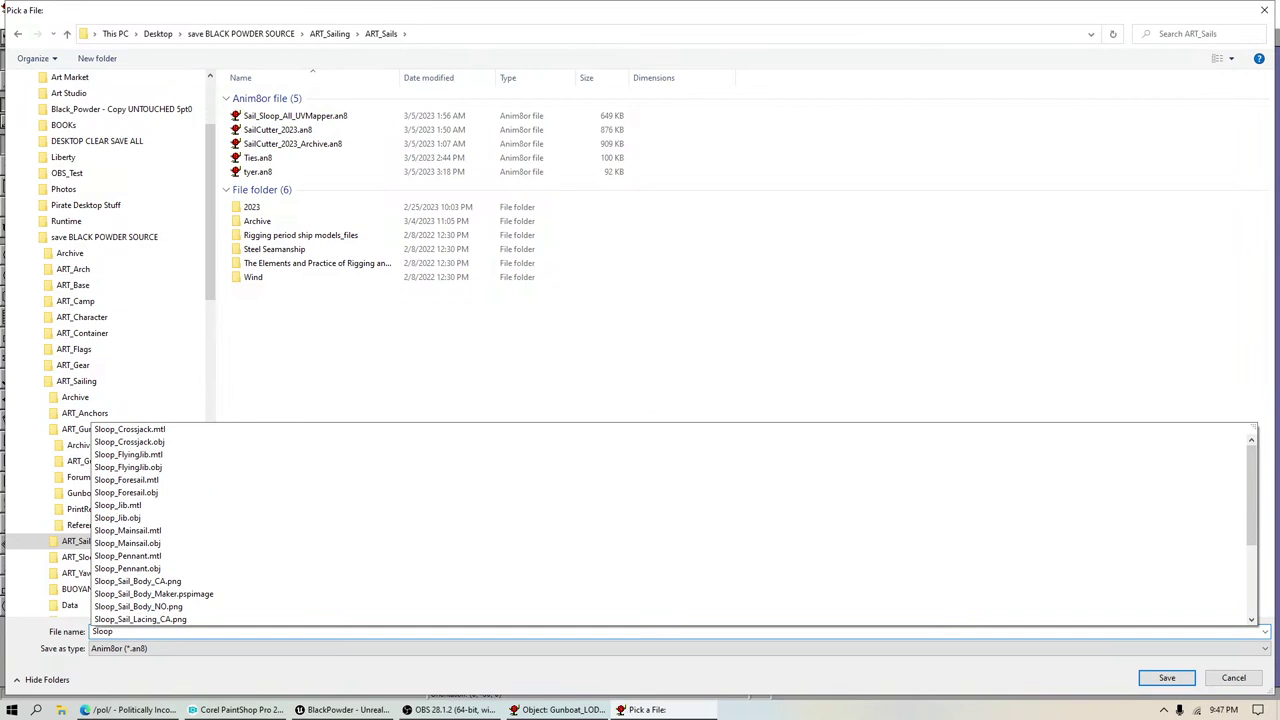
{"action": "type", "text": "_And_Gunboat"}
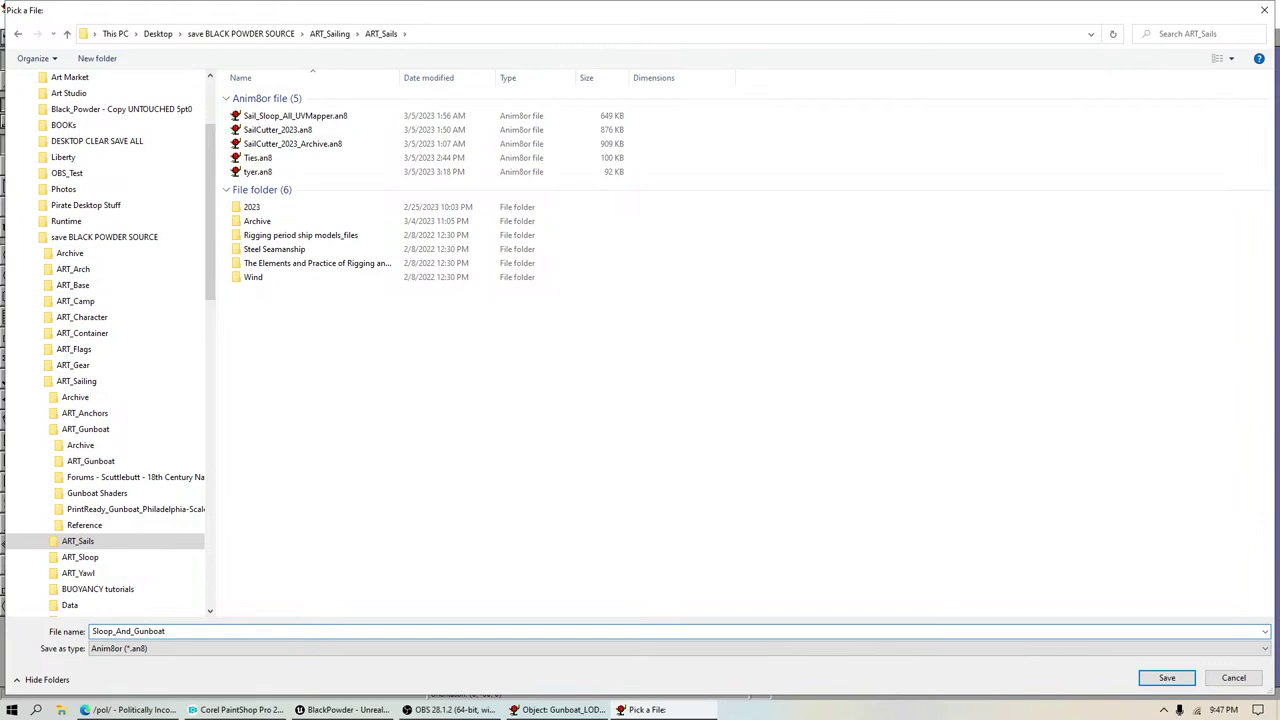
{"action": "type", "text": "Sails_Maker_"}
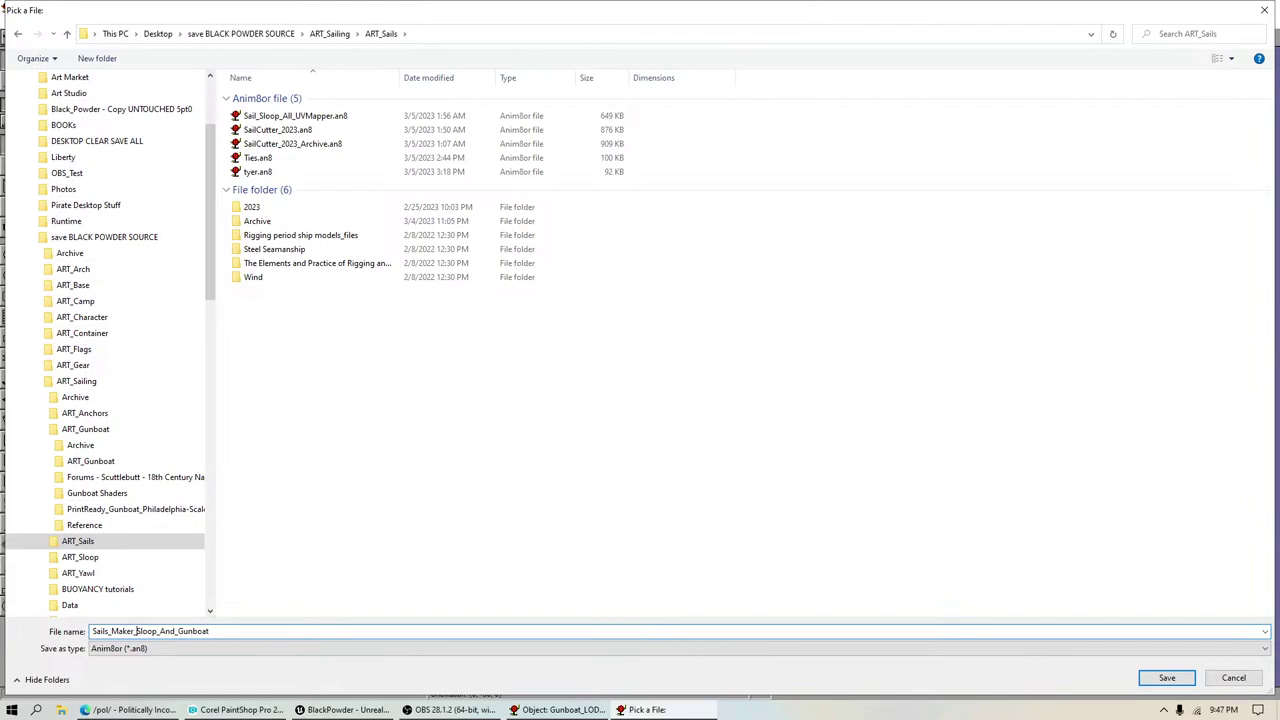
{"action": "left_click", "coordinate": [1166, 678]}
{"action": "left_click", "coordinate": [11, 21]}
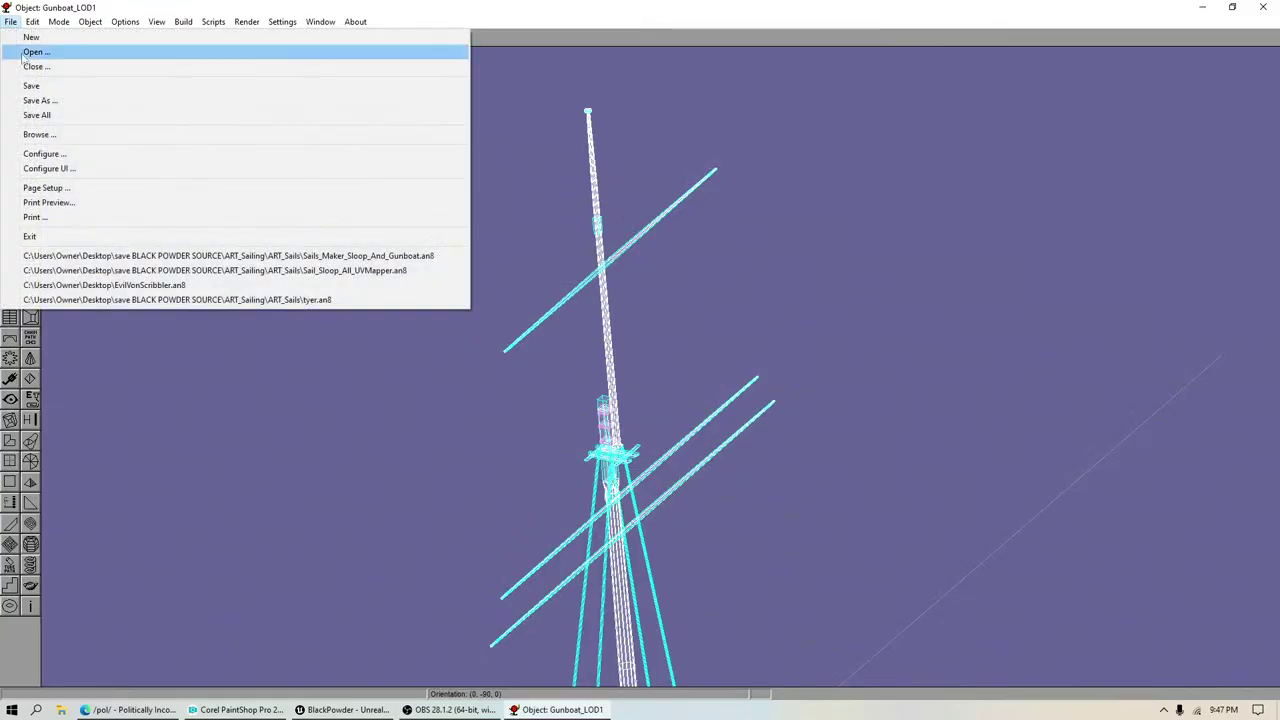
{"action": "left_click", "coordinate": [40, 85]}
Step: Show the SM_Sloop_2023 object, fit the whole ship in the view and display it flat-shaded
{"action": "left_click", "coordinate": [90, 21]}
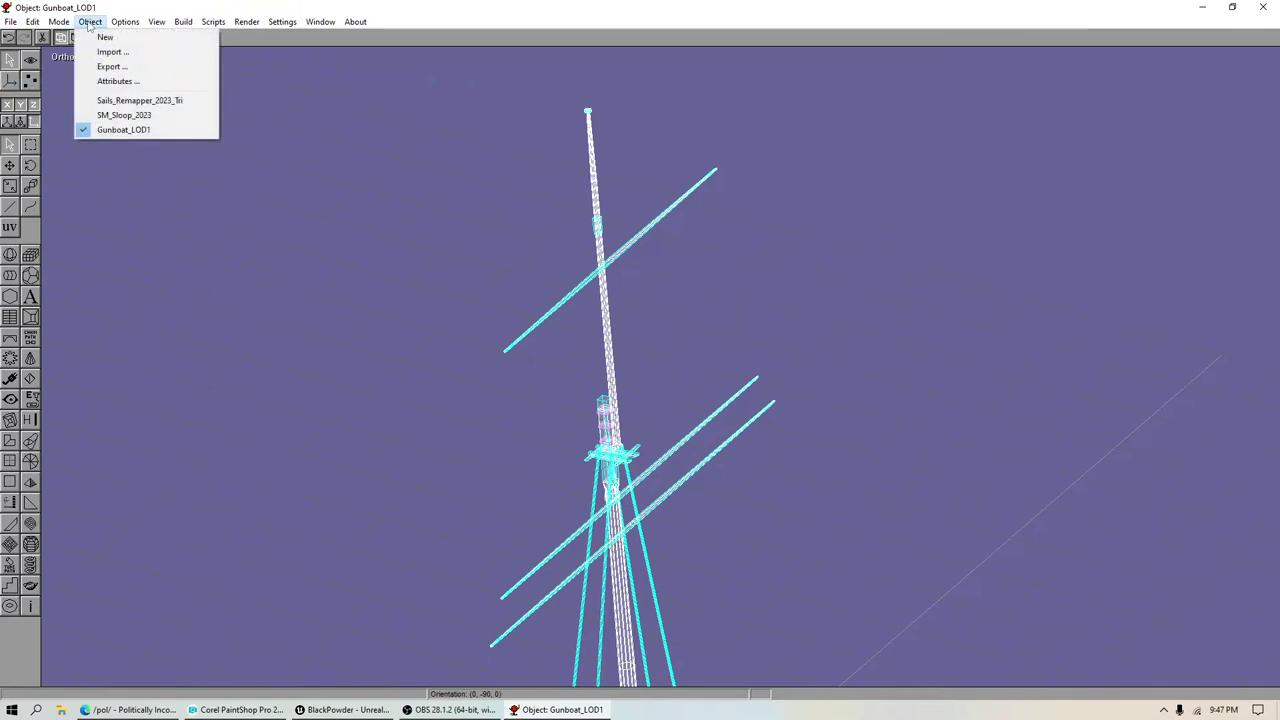
{"action": "left_click", "coordinate": [110, 115]}
{"action": "left_click", "coordinate": [30, 60]}
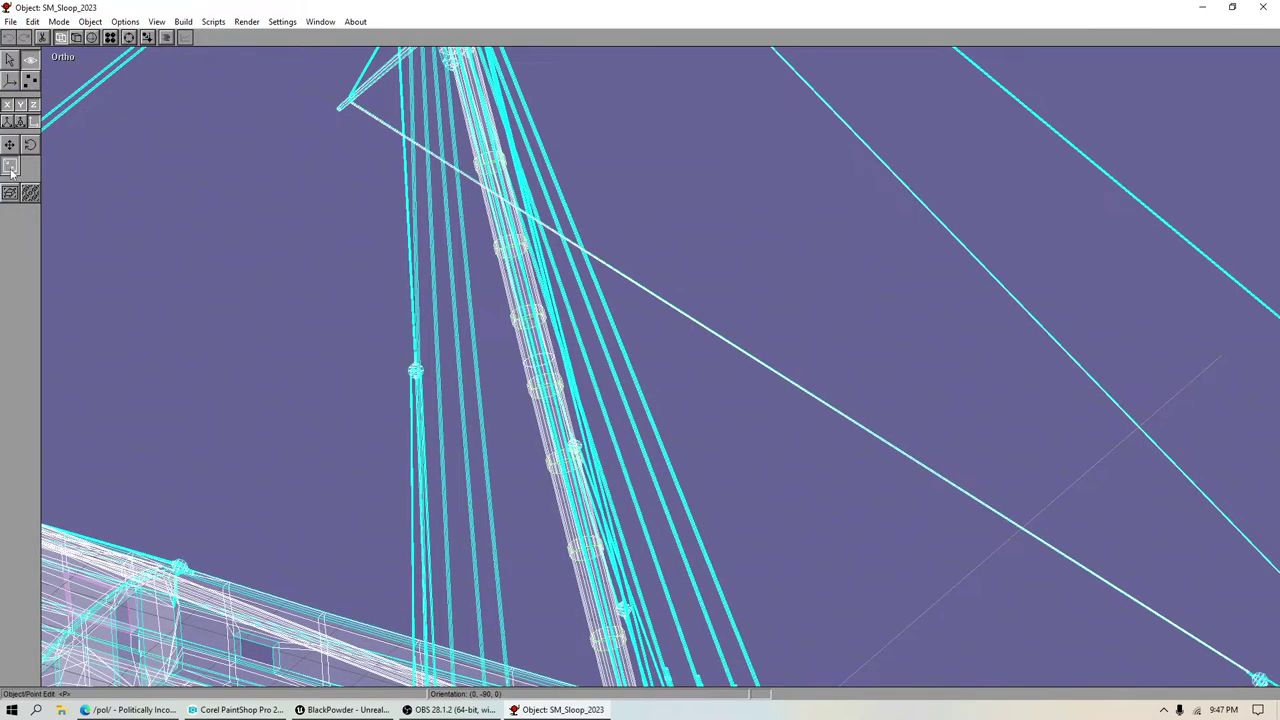
{"action": "left_click", "coordinate": [10, 192]}
{"action": "left_click", "coordinate": [30, 192]}
{"action": "left_click", "coordinate": [10, 60]}
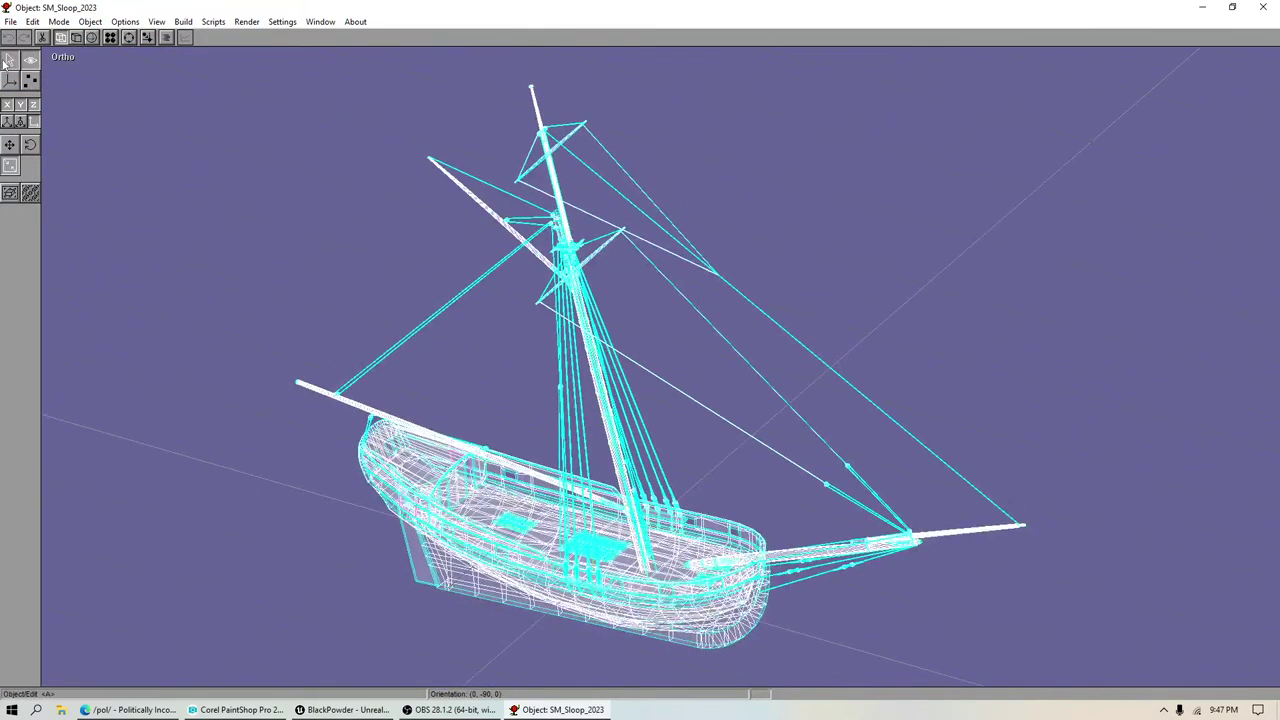
{"action": "left_click", "coordinate": [76, 37]}
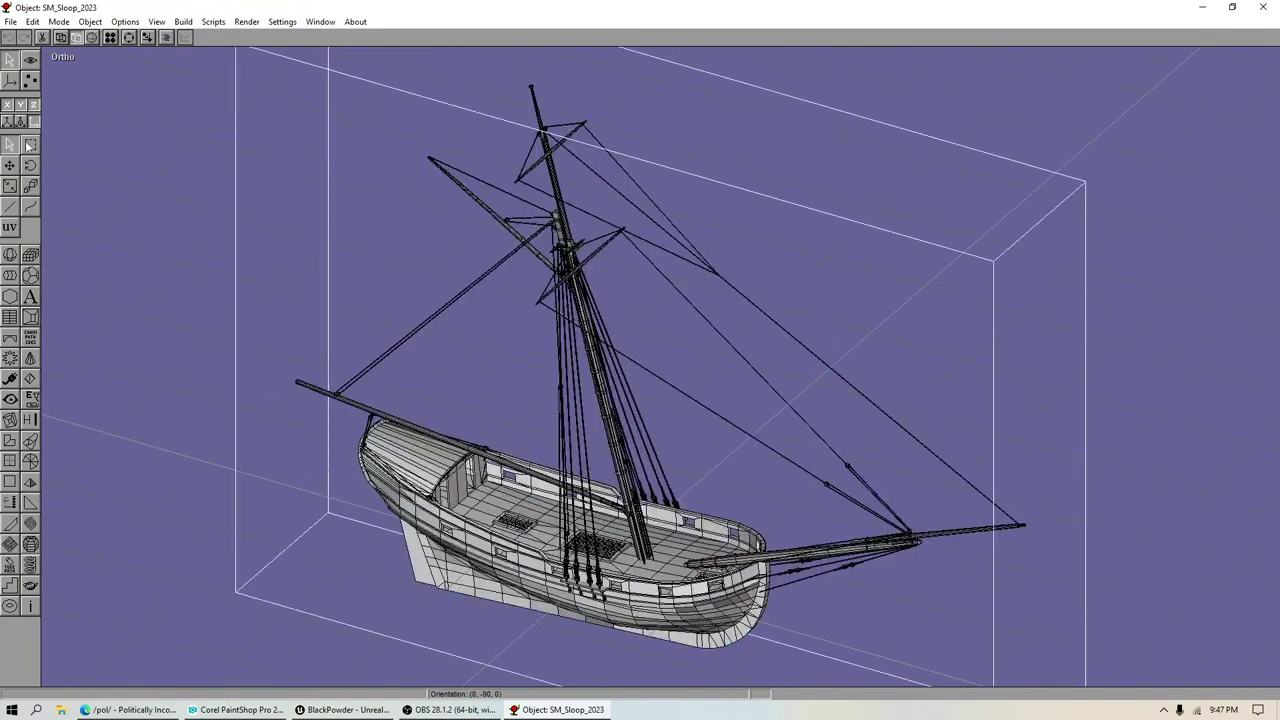
Step: Alternate between the Gunboat_LOD1 and SM_Sloop_2023 objects to compare the two ships, ending on the gunboat
{"action": "left_click", "coordinate": [90, 21]}
{"action": "left_click", "coordinate": [128, 130]}
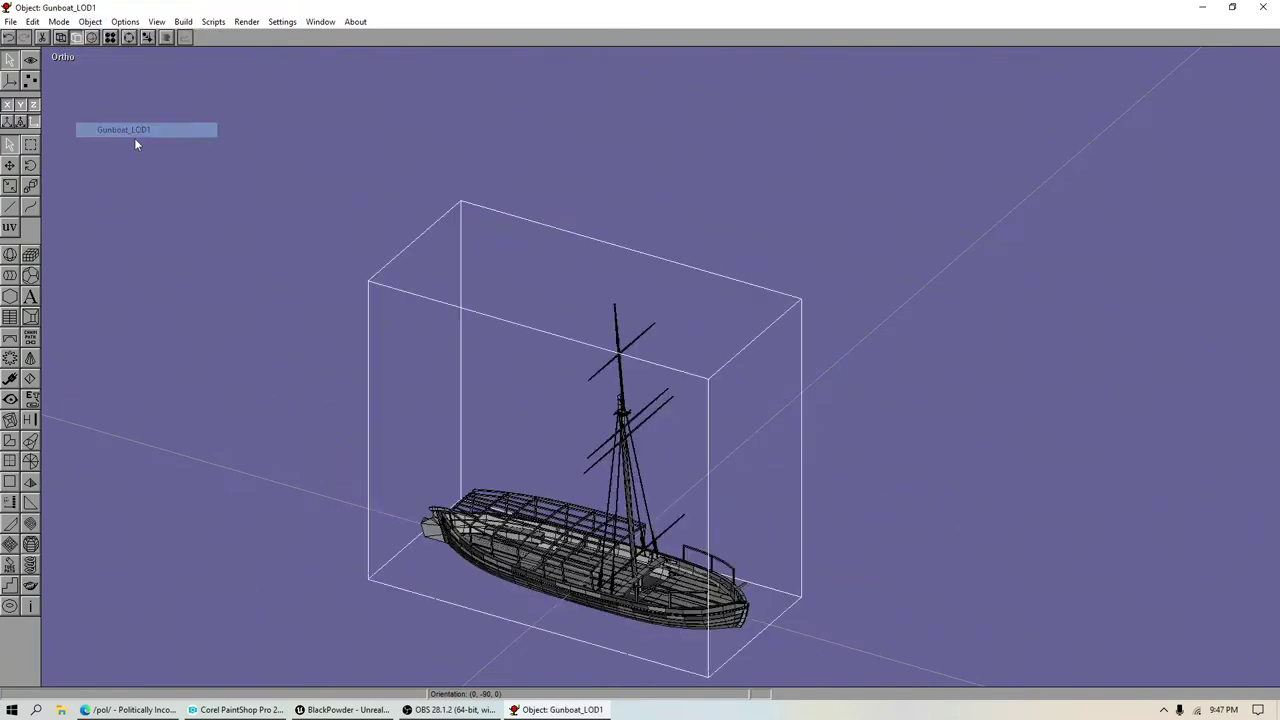
{"action": "left_click", "coordinate": [90, 21]}
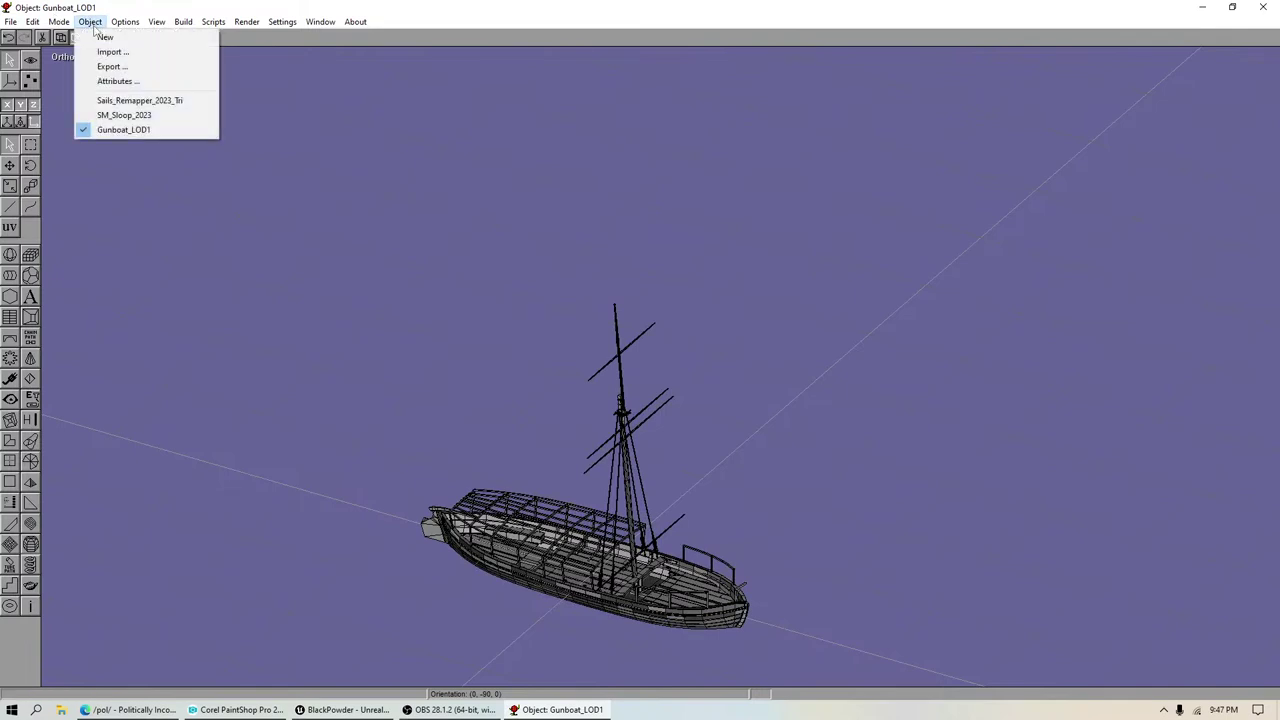
{"action": "left_click", "coordinate": [425, 6]}
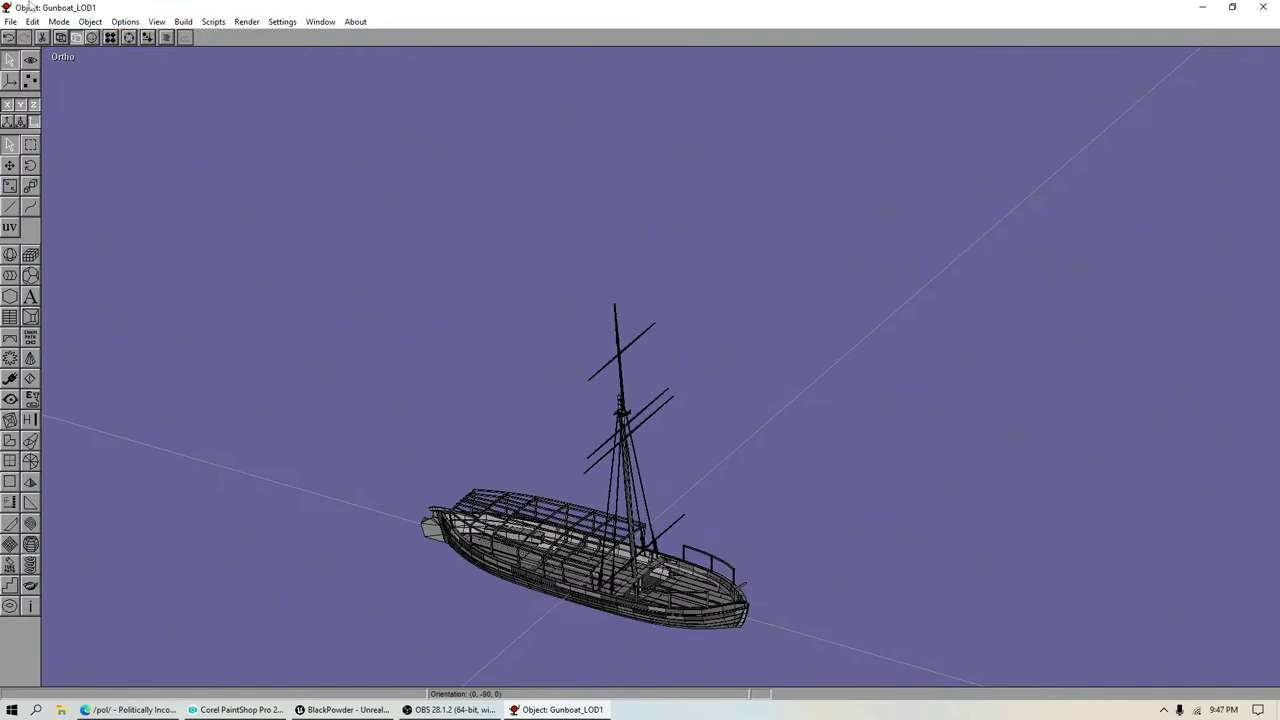
{"action": "left_click", "coordinate": [90, 21]}
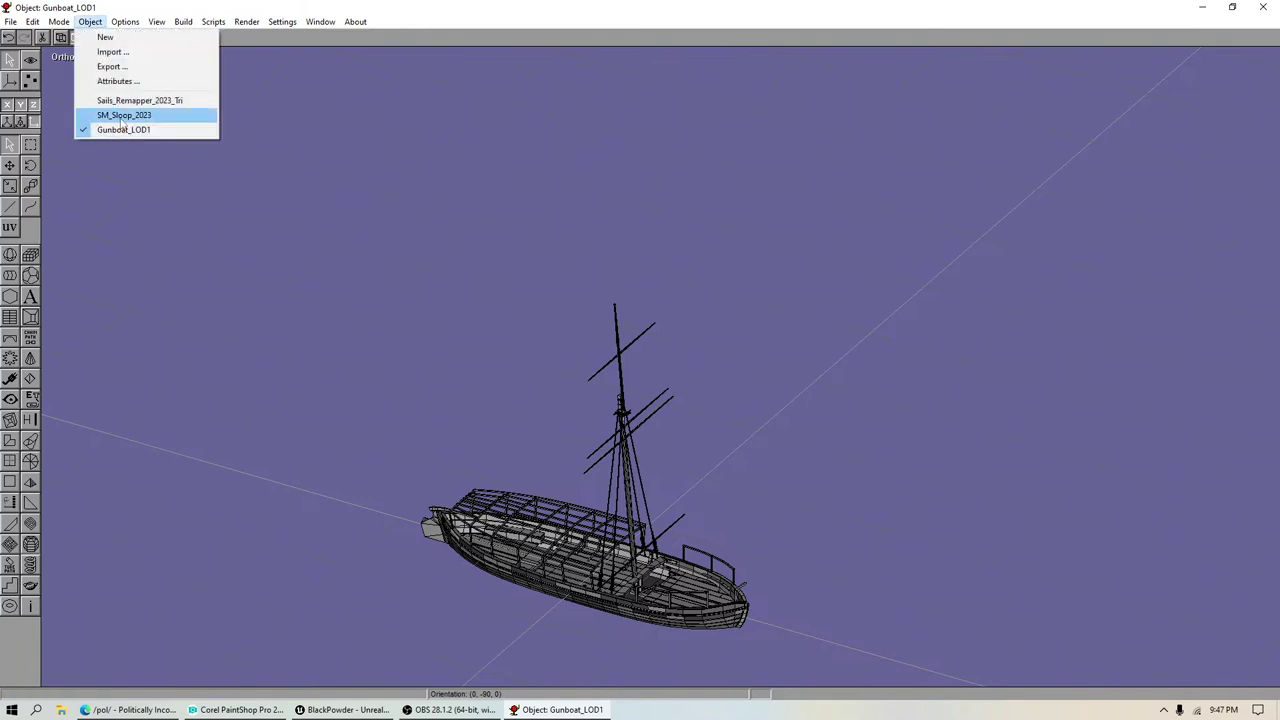
{"action": "left_click", "coordinate": [121, 116]}
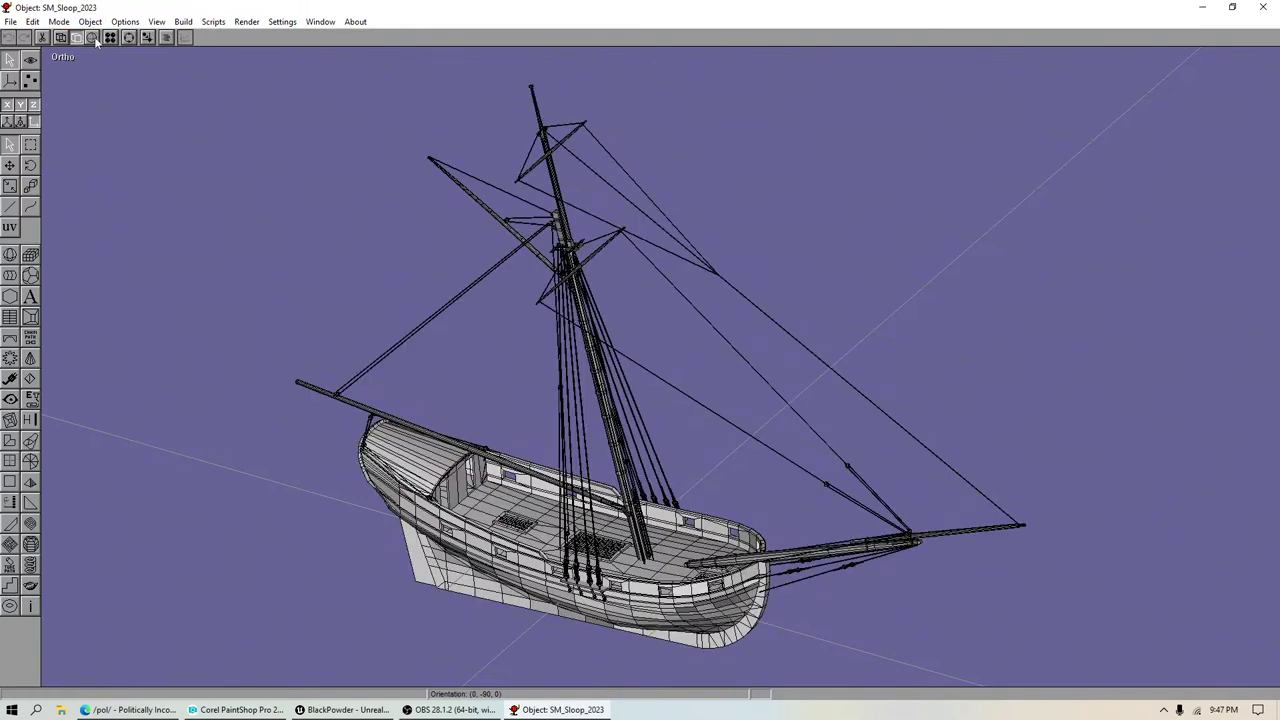
{"action": "left_click", "coordinate": [90, 21]}
{"action": "left_click", "coordinate": [120, 128]}
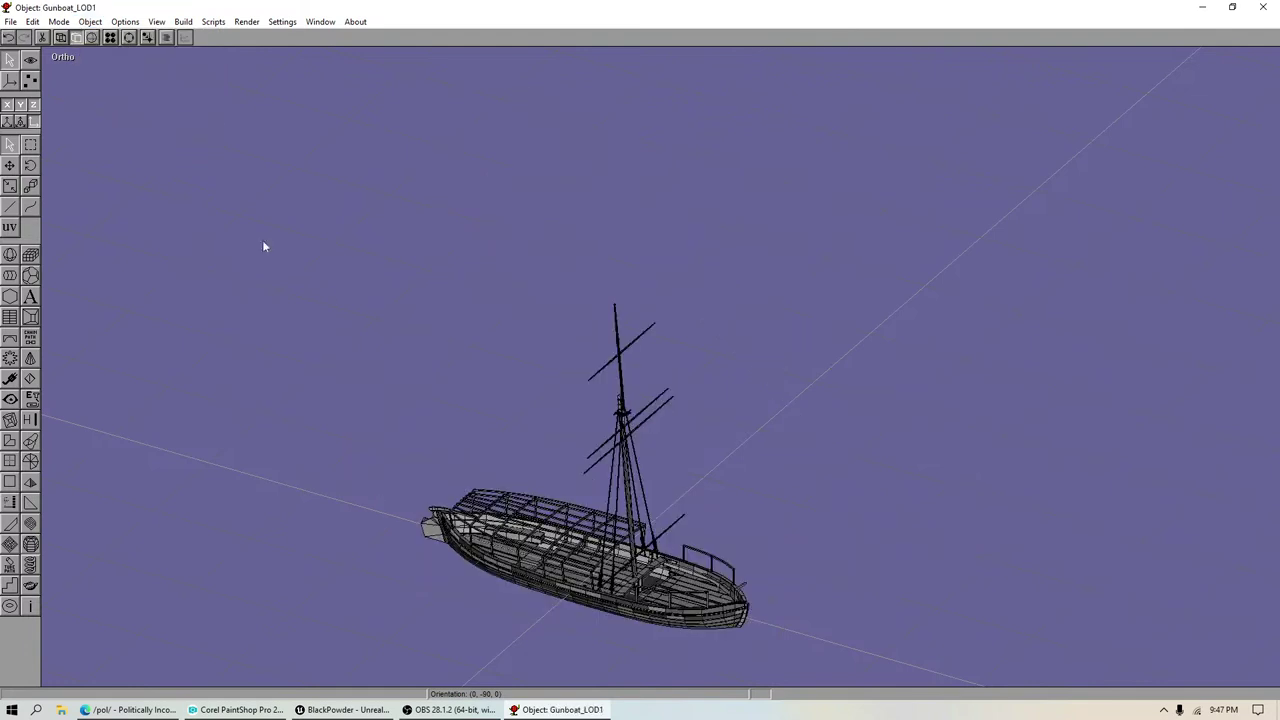
Step: Examine the gunboat's deck, awning frame, mast and yards up close in the orthographic view, ending with the whole vessel in sight
{"action": "left_click", "coordinate": [30, 60]}
{"action": "left_click", "coordinate": [9, 145]}
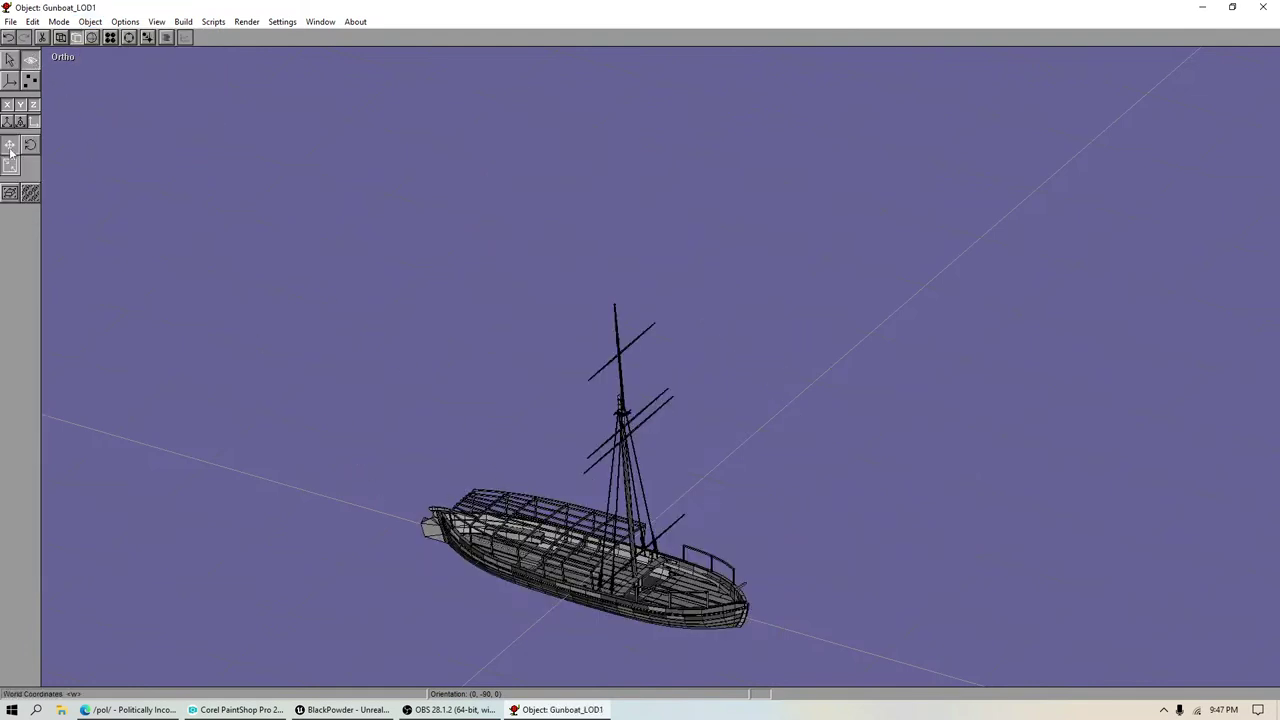
{"action": "left_click_drag", "start_coordinate": [322, 594], "coordinate": [320, 417]}
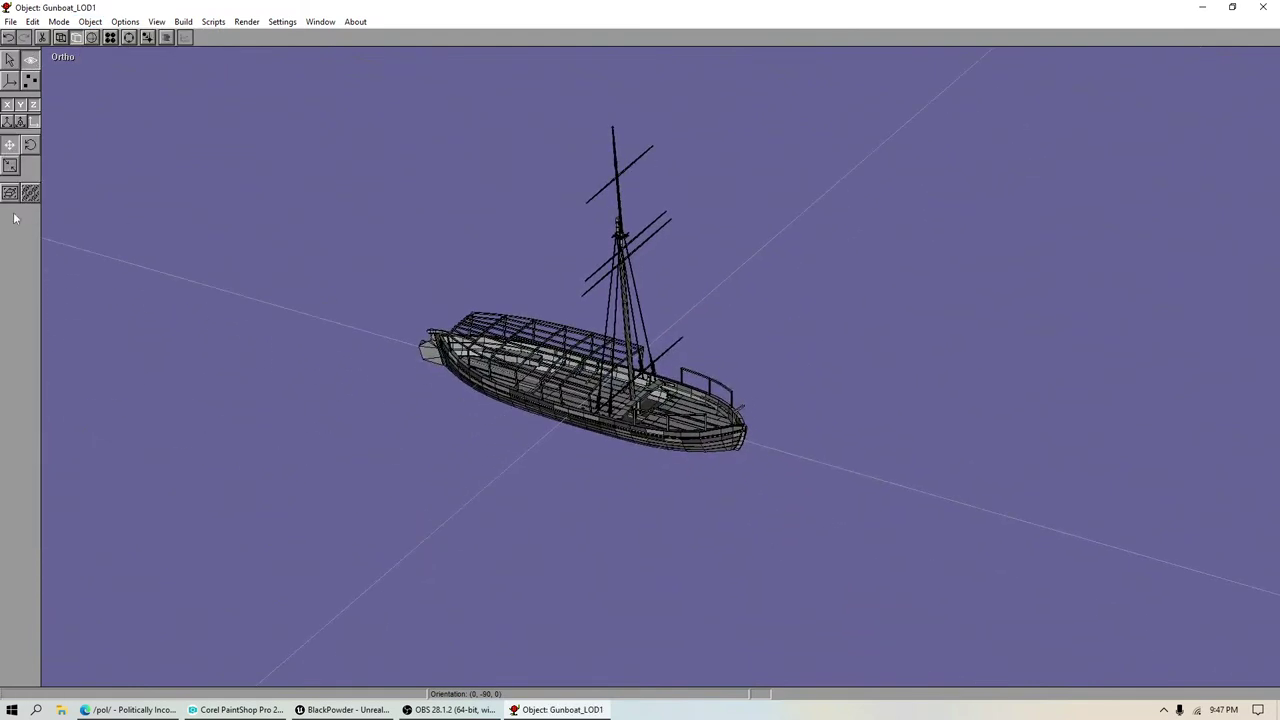
{"action": "left_click", "coordinate": [9, 166]}
{"action": "left_click_drag", "start_coordinate": [360, 330], "coordinate": [604, 295]}
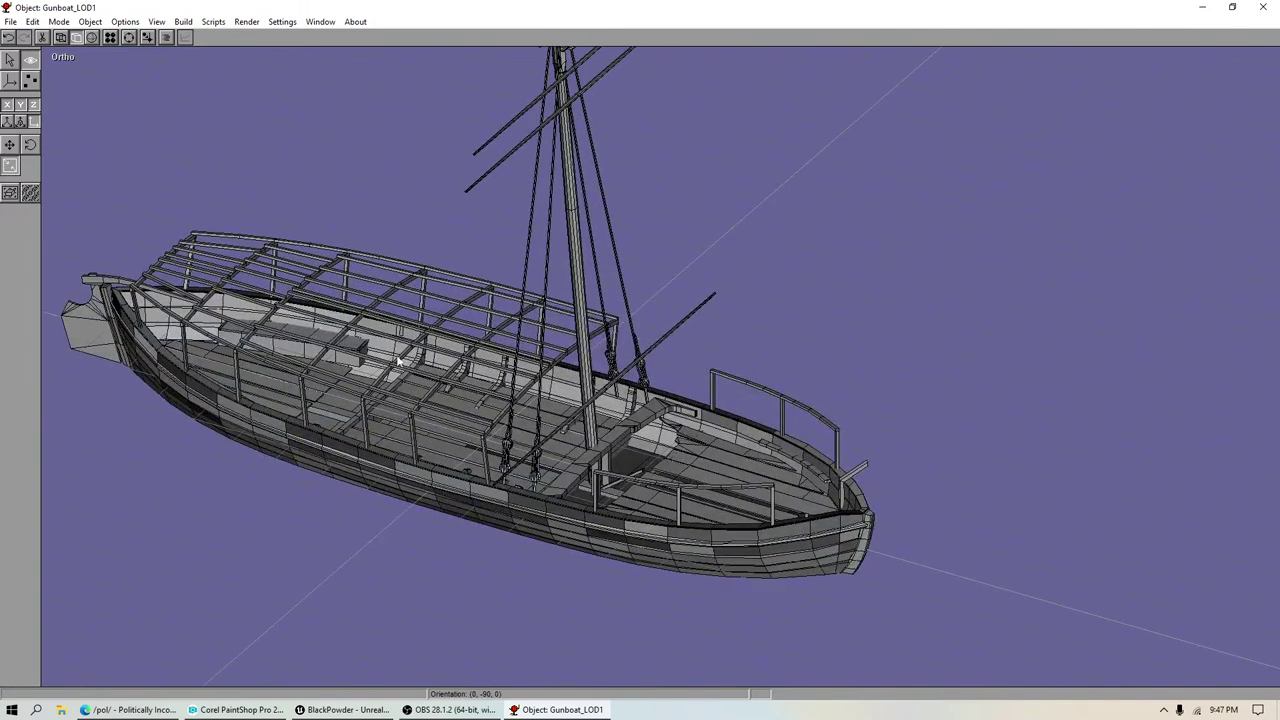
{"action": "left_click", "coordinate": [10, 144]}
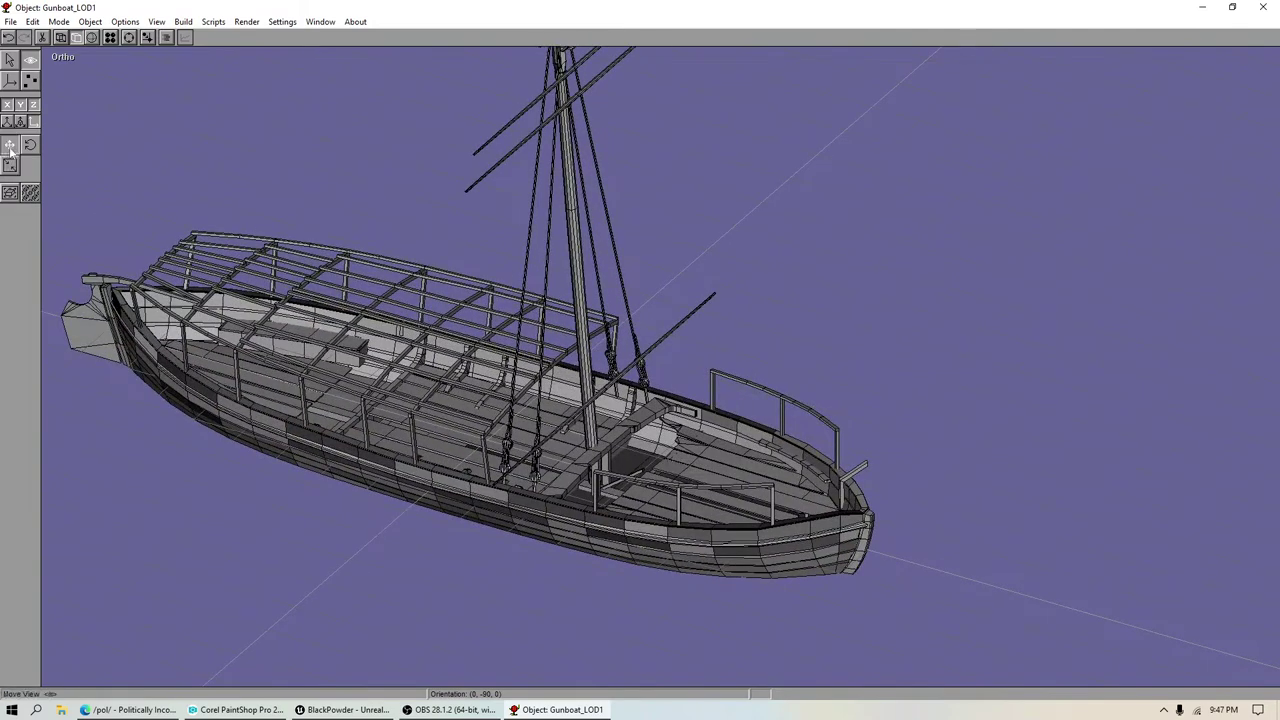
{"action": "left_click_drag", "start_coordinate": [458, 352], "coordinate": [521, 390]}
{"action": "left_click_drag", "start_coordinate": [523, 336], "coordinate": [604, 477]}
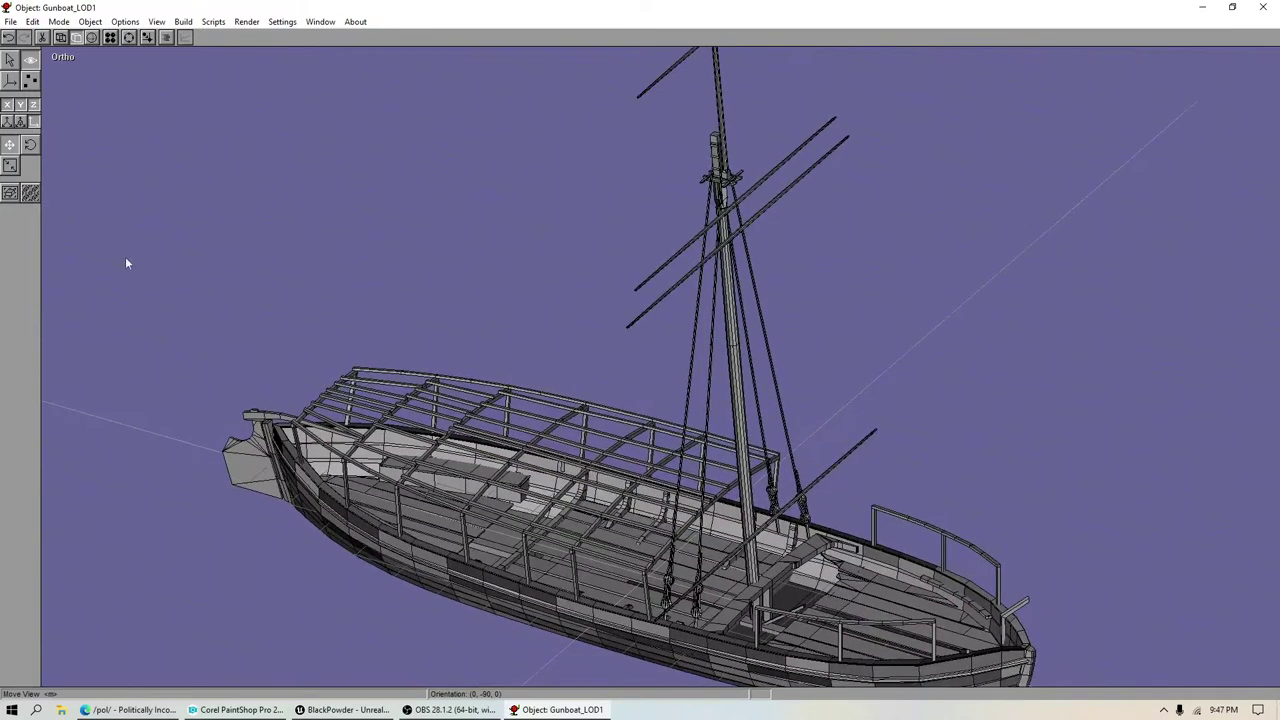
{"action": "left_click", "coordinate": [10, 165]}
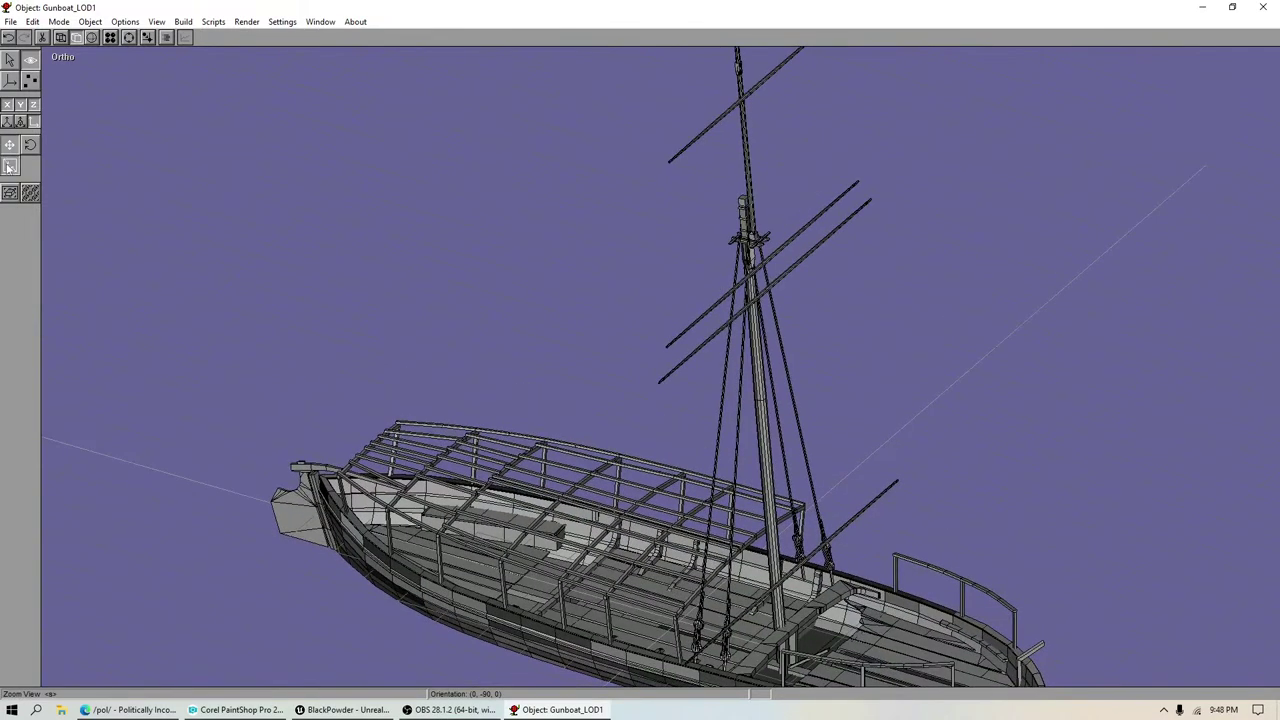
{"action": "left_click_drag", "start_coordinate": [540, 298], "coordinate": [477, 296]}
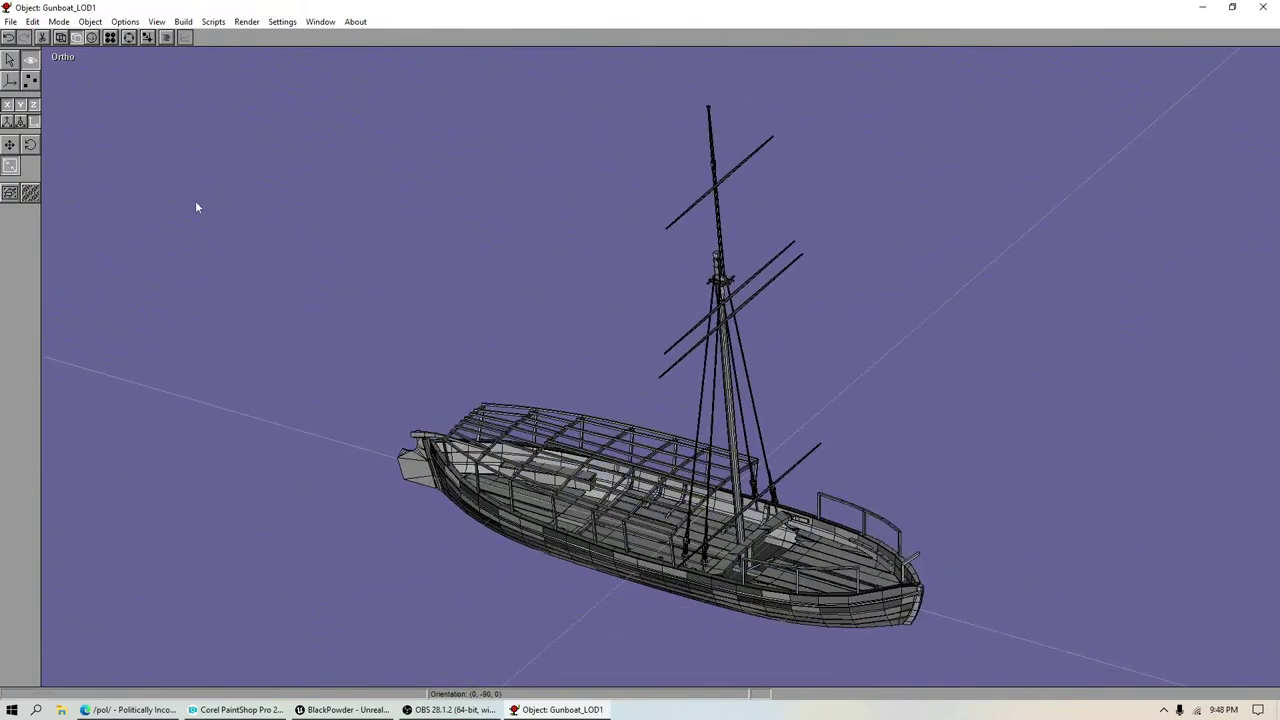
Step: Frame the whole Gunboat_LOD1 model and centre it in the orthographic view
{"action": "left_click", "coordinate": [9, 60]}
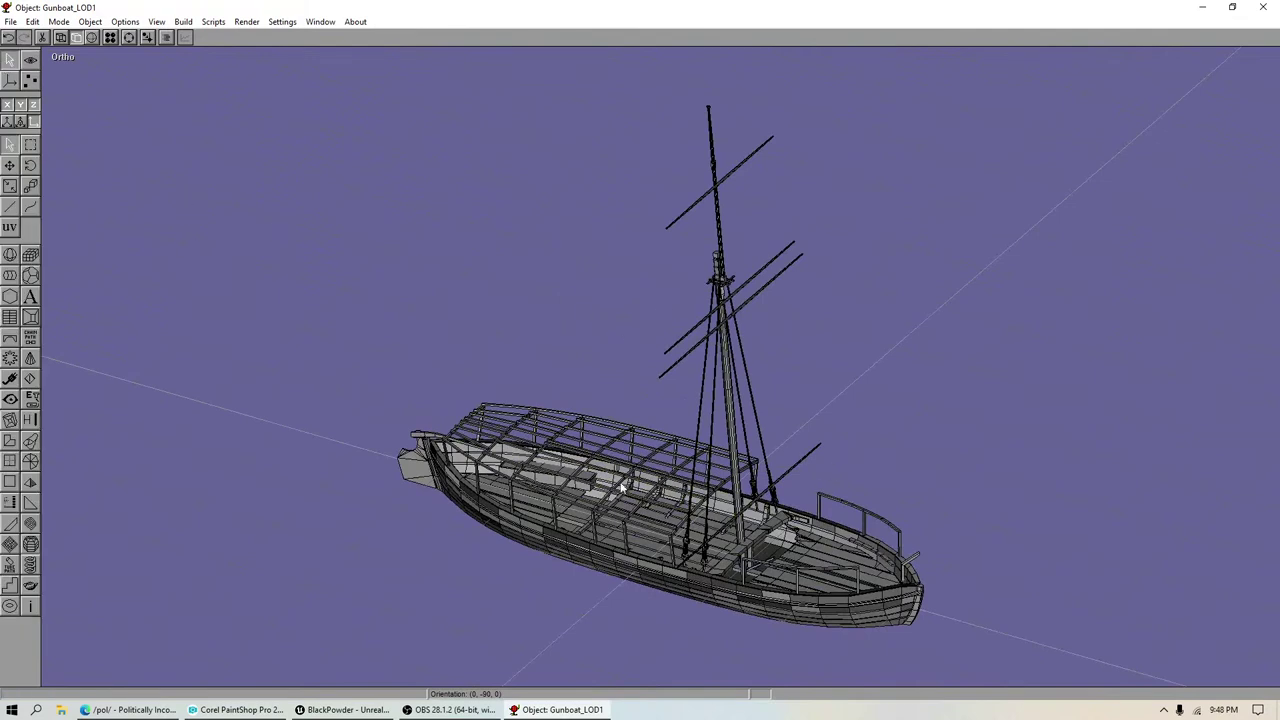
{"action": "left_click", "coordinate": [30, 60]}
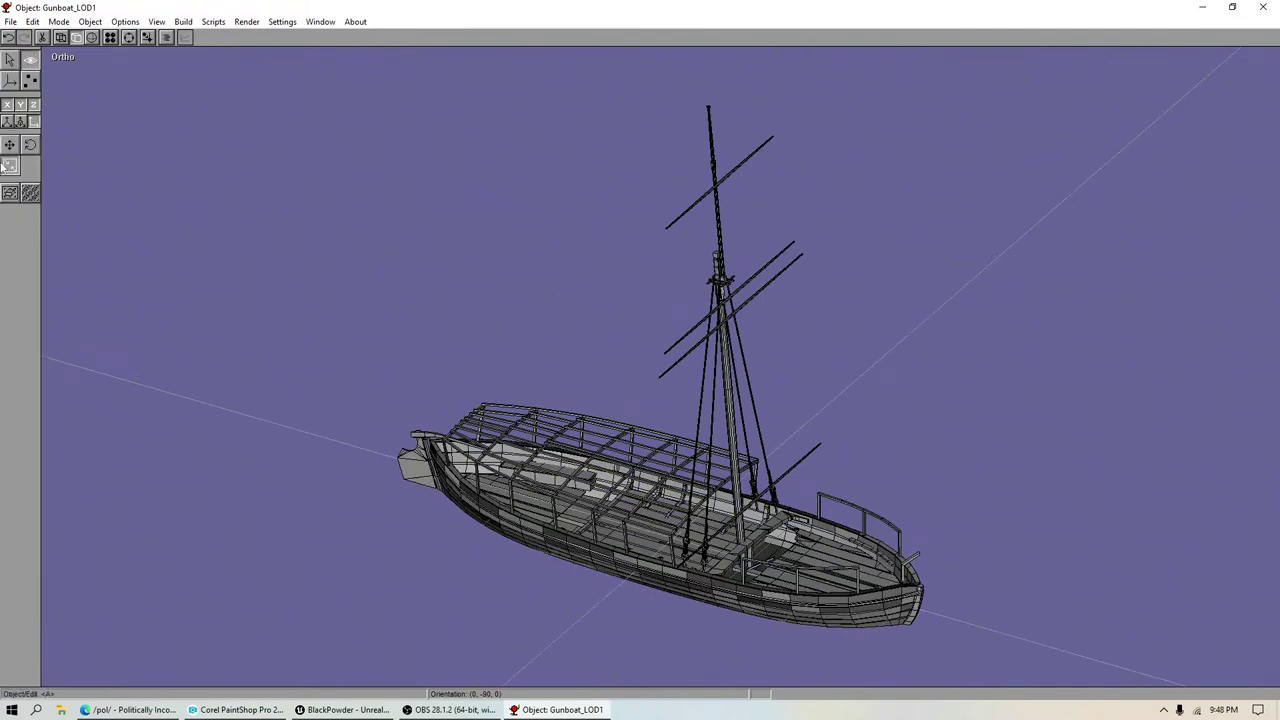
{"action": "scroll", "coordinate": [628, 308], "scroll_direction": "down", "scroll_amount": 3}
{"action": "left_click", "coordinate": [9, 60]}
{"action": "left_click", "coordinate": [89, 22]}
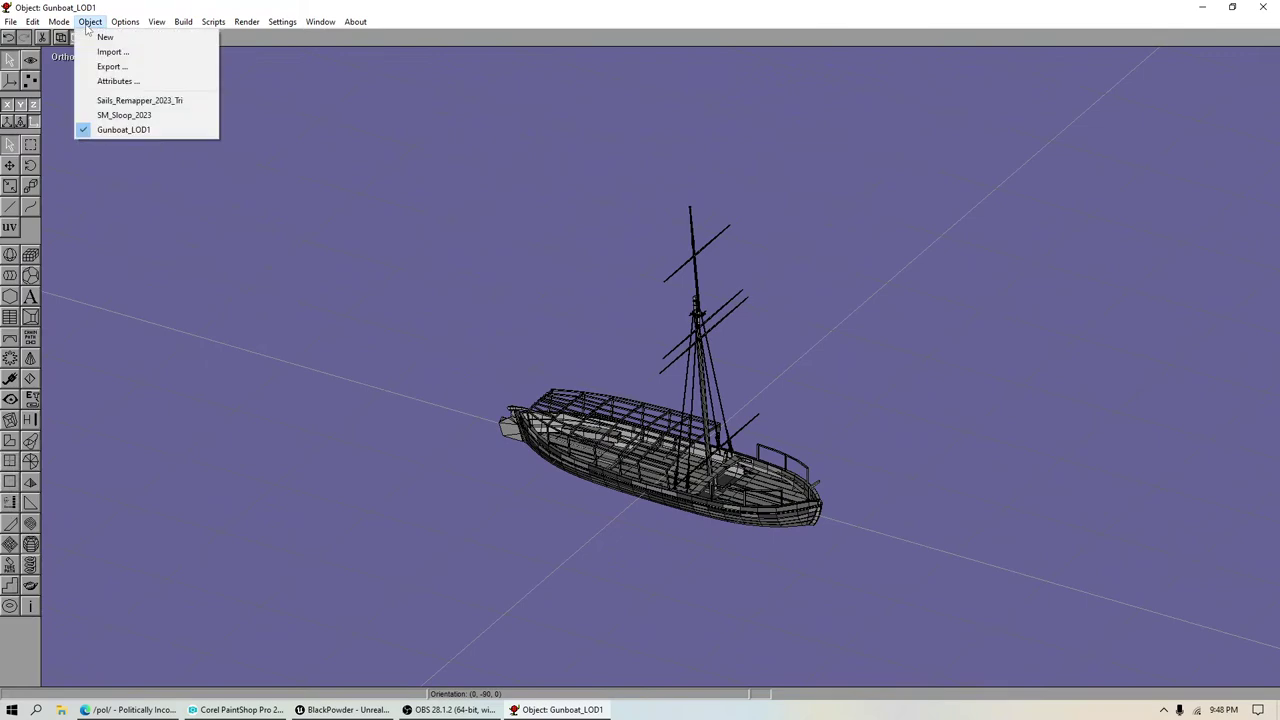
{"action": "left_click", "coordinate": [657, 164]}
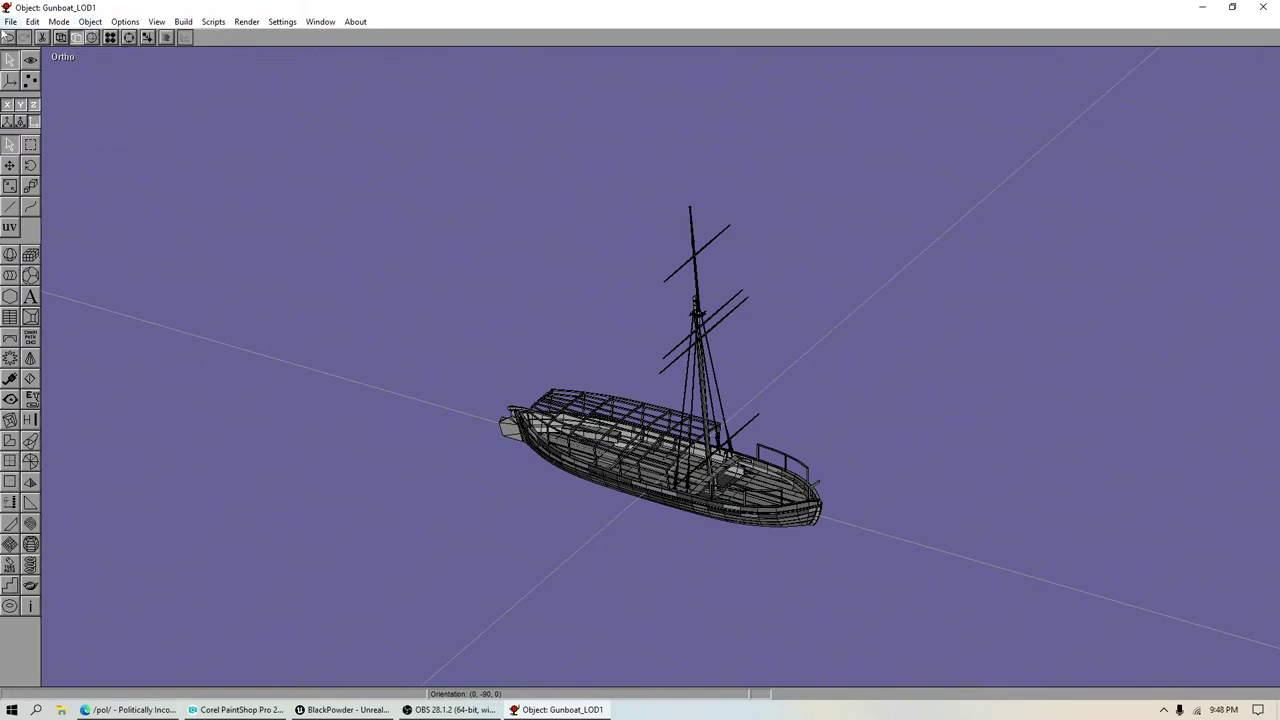
{"action": "left_click", "coordinate": [30, 60]}
{"action": "left_click", "coordinate": [10, 192]}
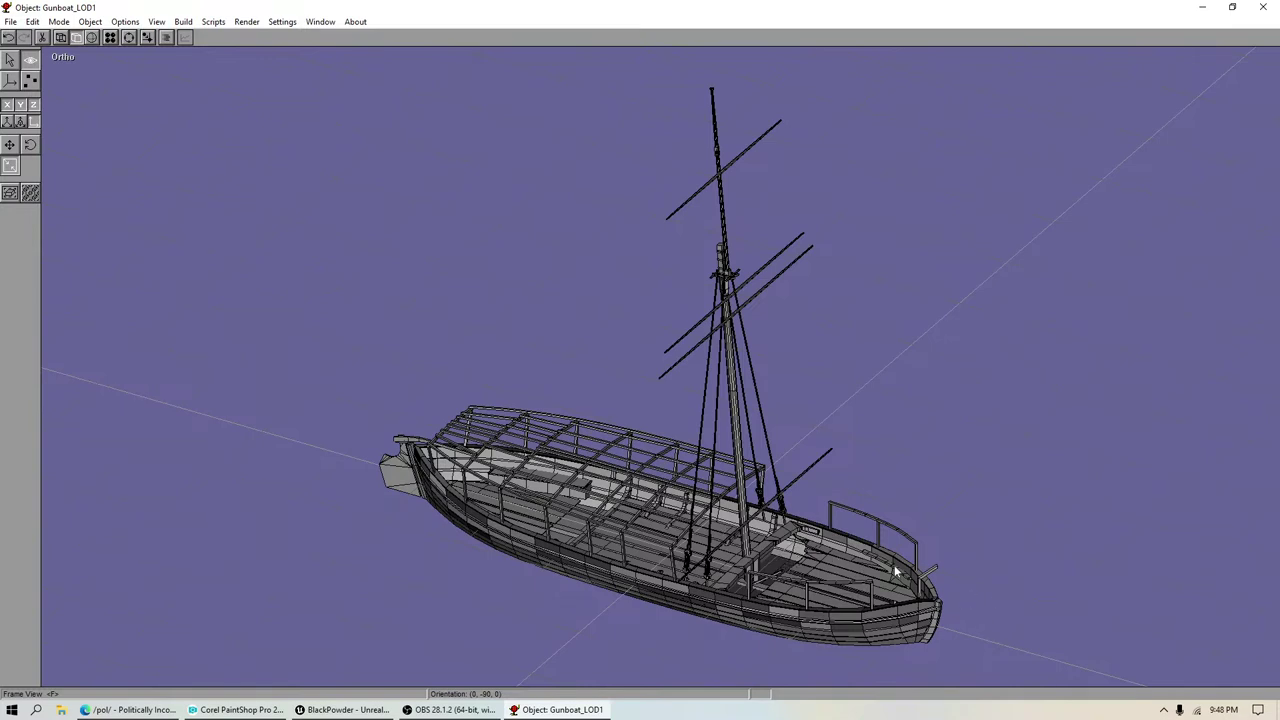
{"action": "left_click", "coordinate": [10, 145]}
{"action": "left_click_drag", "start_coordinate": [607, 428], "coordinate": [571, 422]}
{"action": "left_click", "coordinate": [9, 59]}
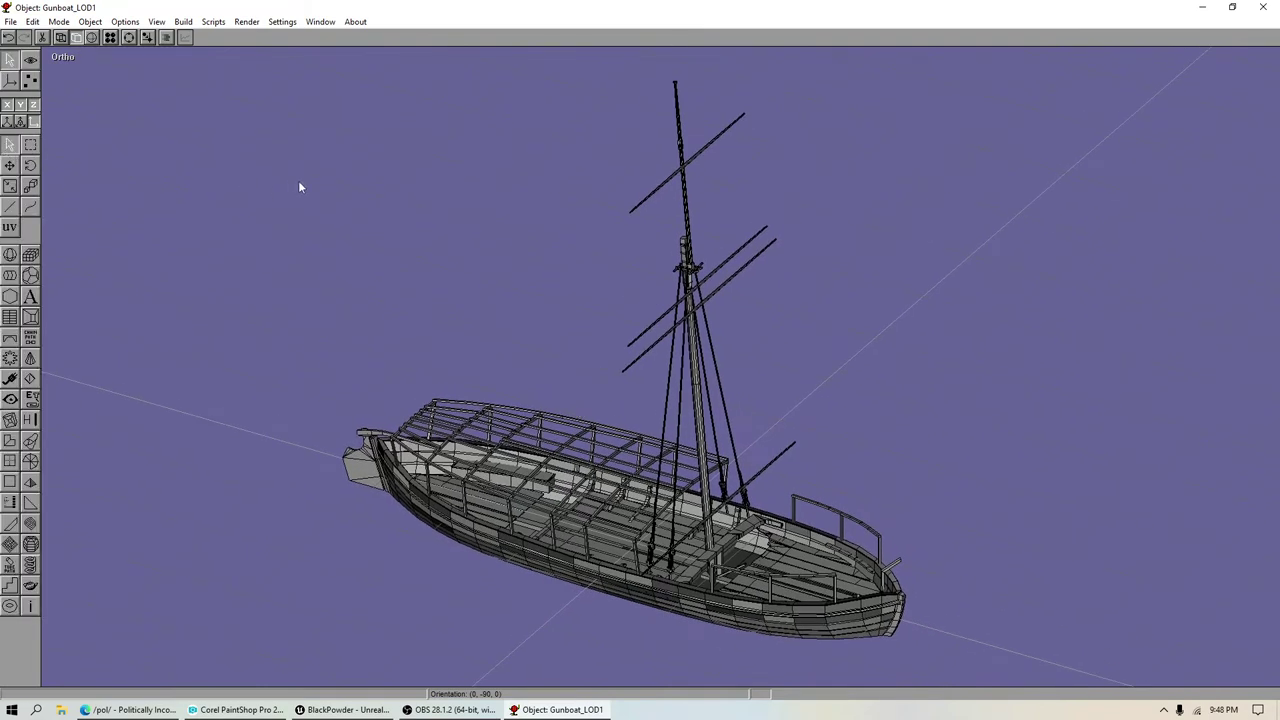
Step: Show the SM_Sloop_2023 object at this view scale for comparison and return to Gunboat_LOD1
{"action": "left_click", "coordinate": [90, 21]}
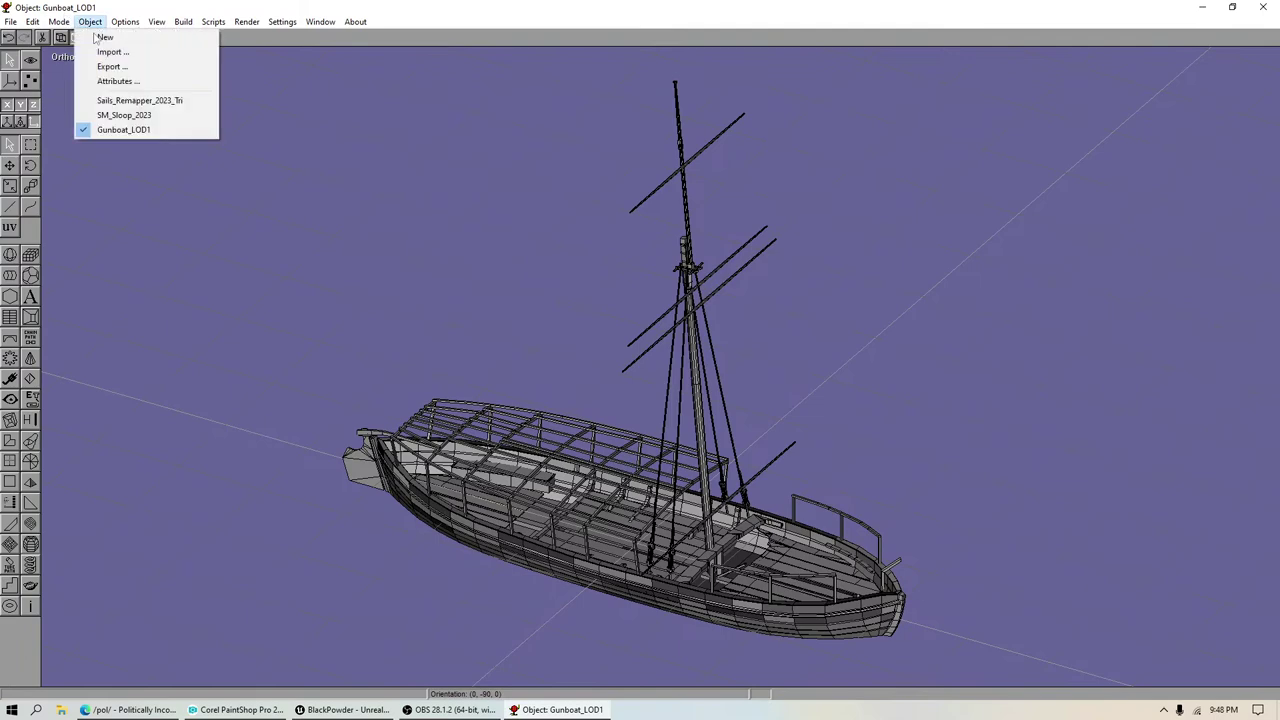
{"action": "left_click", "coordinate": [115, 116]}
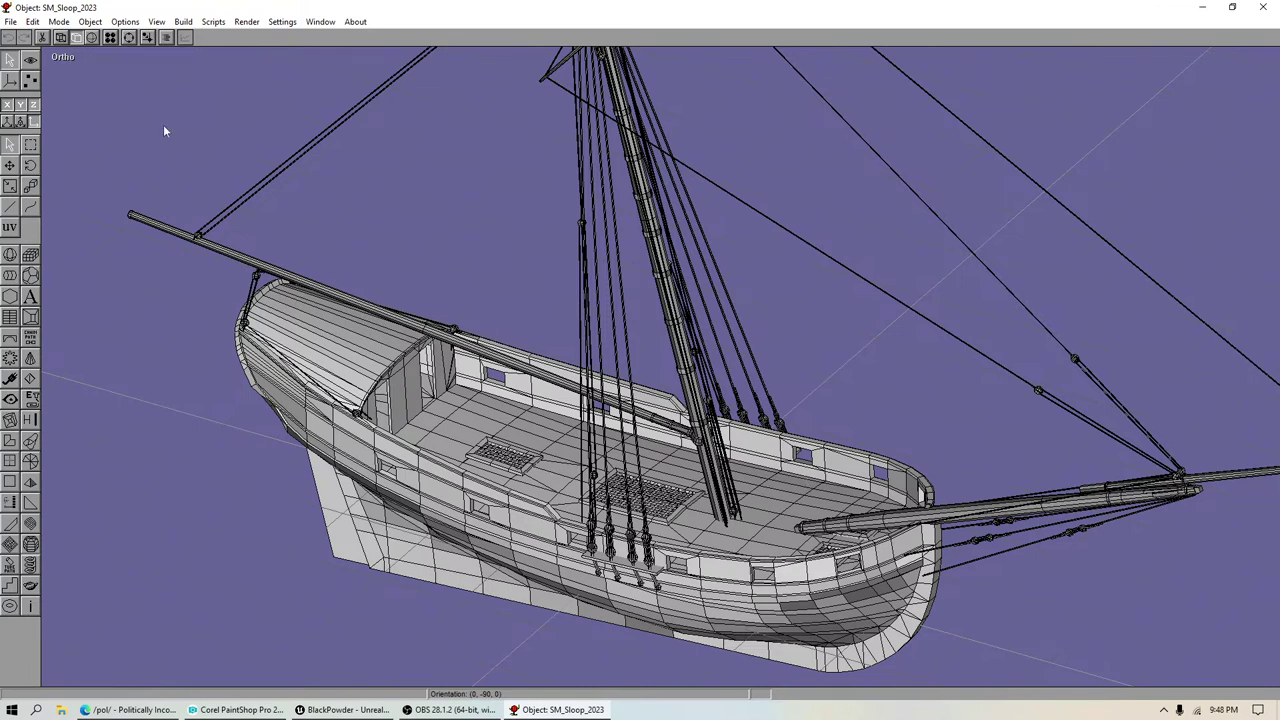
{"action": "left_click", "coordinate": [90, 21]}
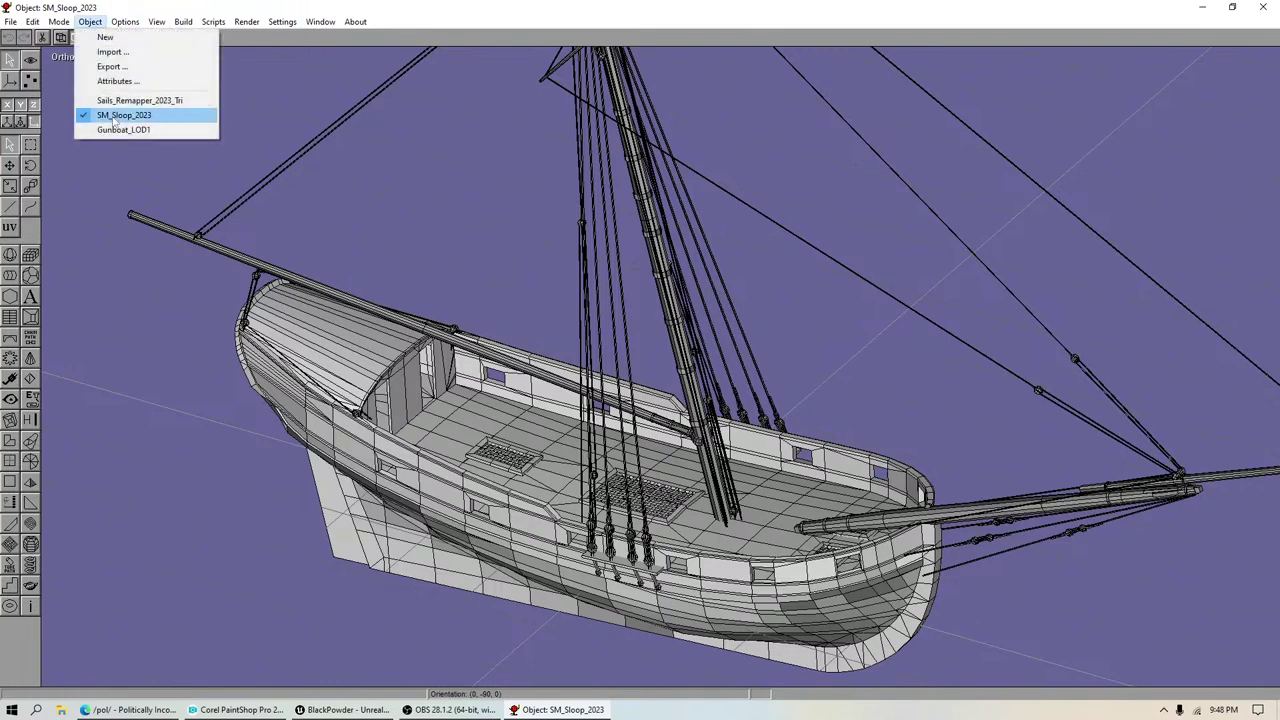
{"action": "left_click", "coordinate": [114, 130]}
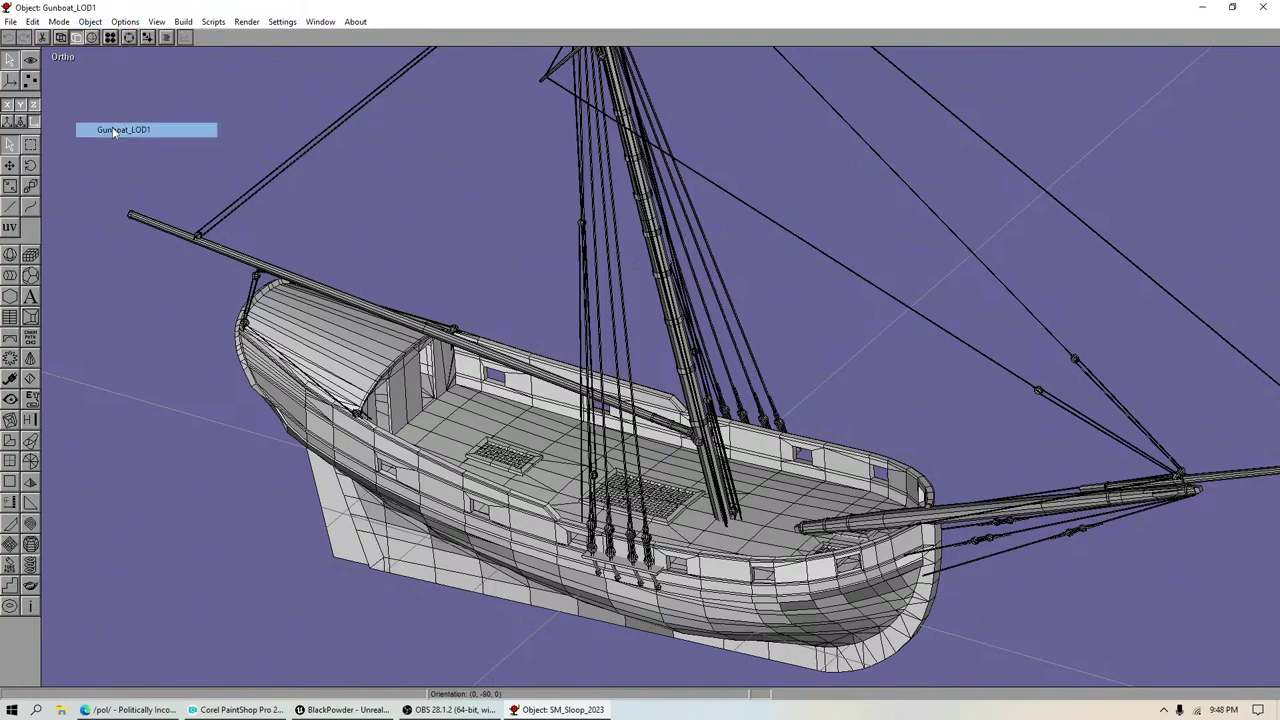
Step: Export the gunboat object as SM_Gunboat_2023 in Wavefront (*.obj) format to the ART_Gunboat folder
{"action": "left_click", "coordinate": [91, 21]}
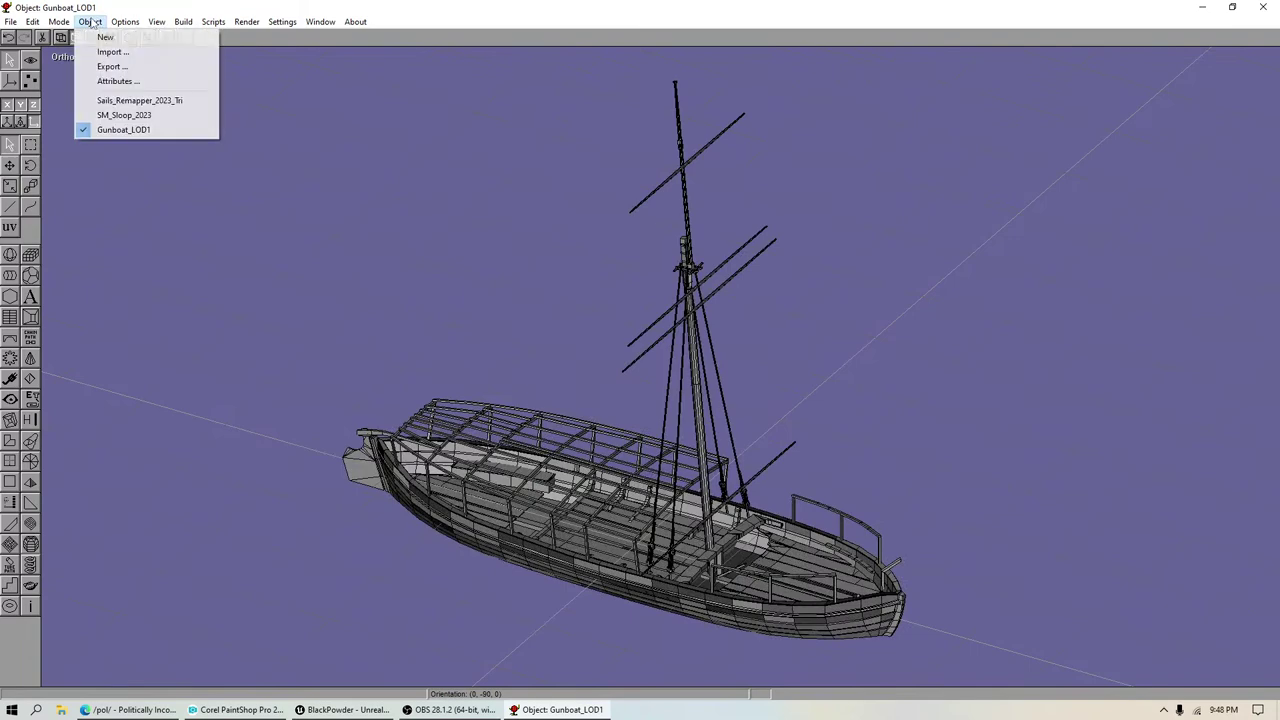
{"action": "left_click", "coordinate": [112, 66]}
{"action": "left_click", "coordinate": [145, 648]}
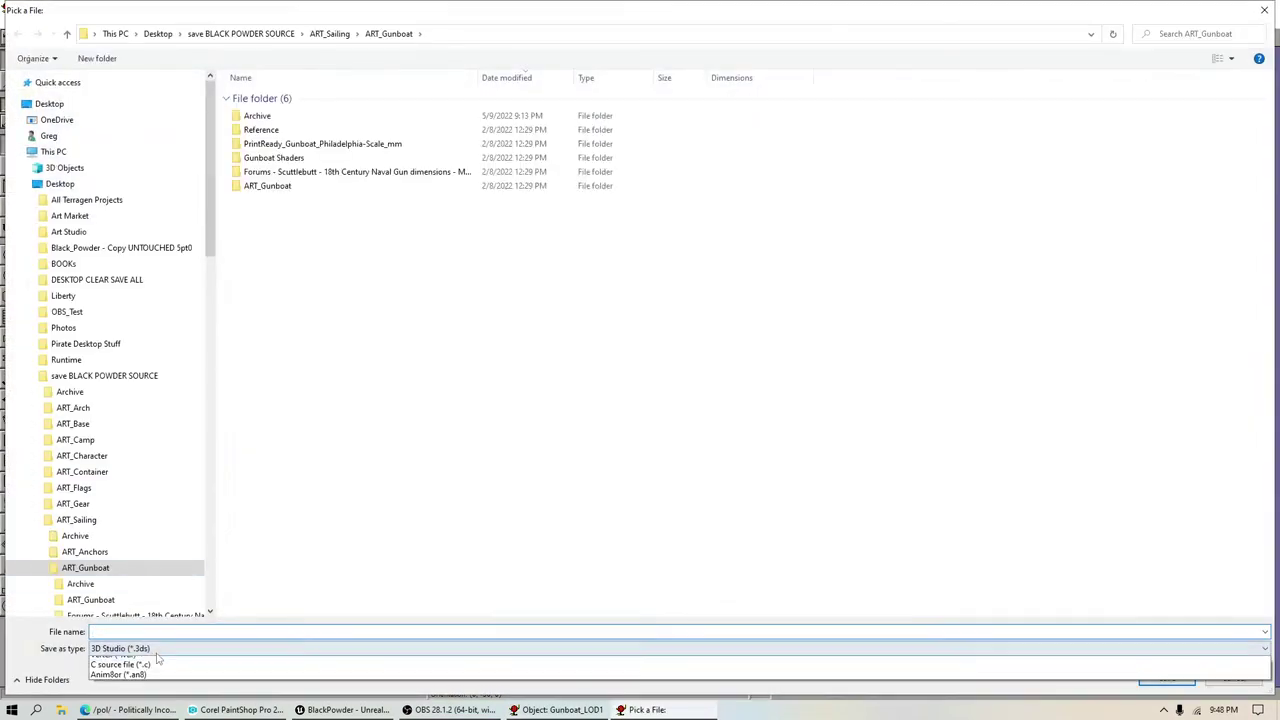
{"action": "left_click", "coordinate": [202, 664]}
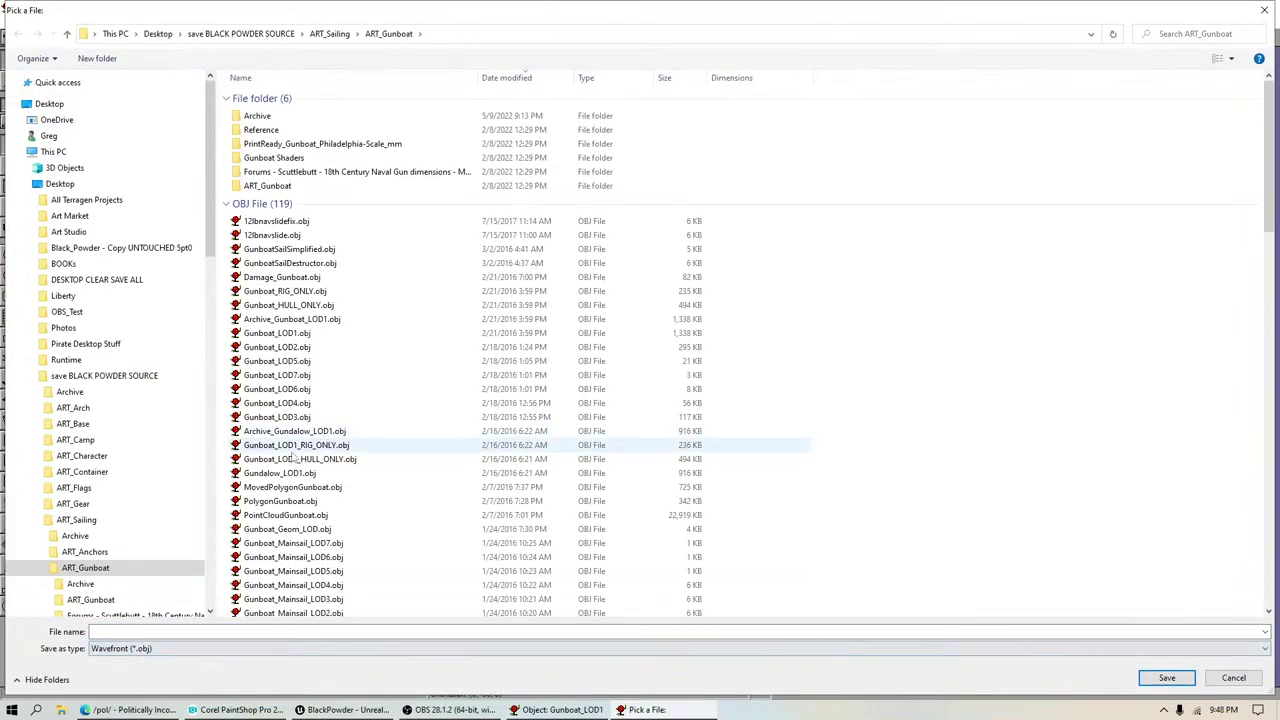
{"action": "left_click", "coordinate": [165, 630]}
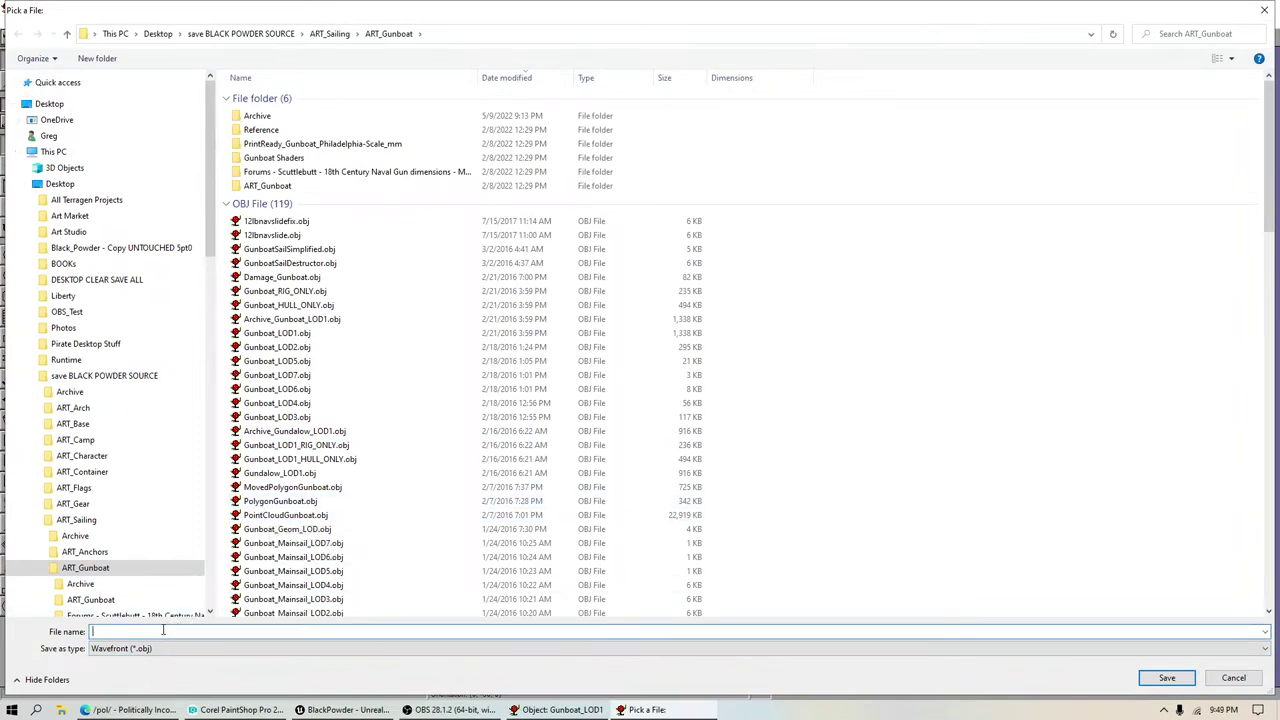
{"action": "left_click", "coordinate": [556, 709]}
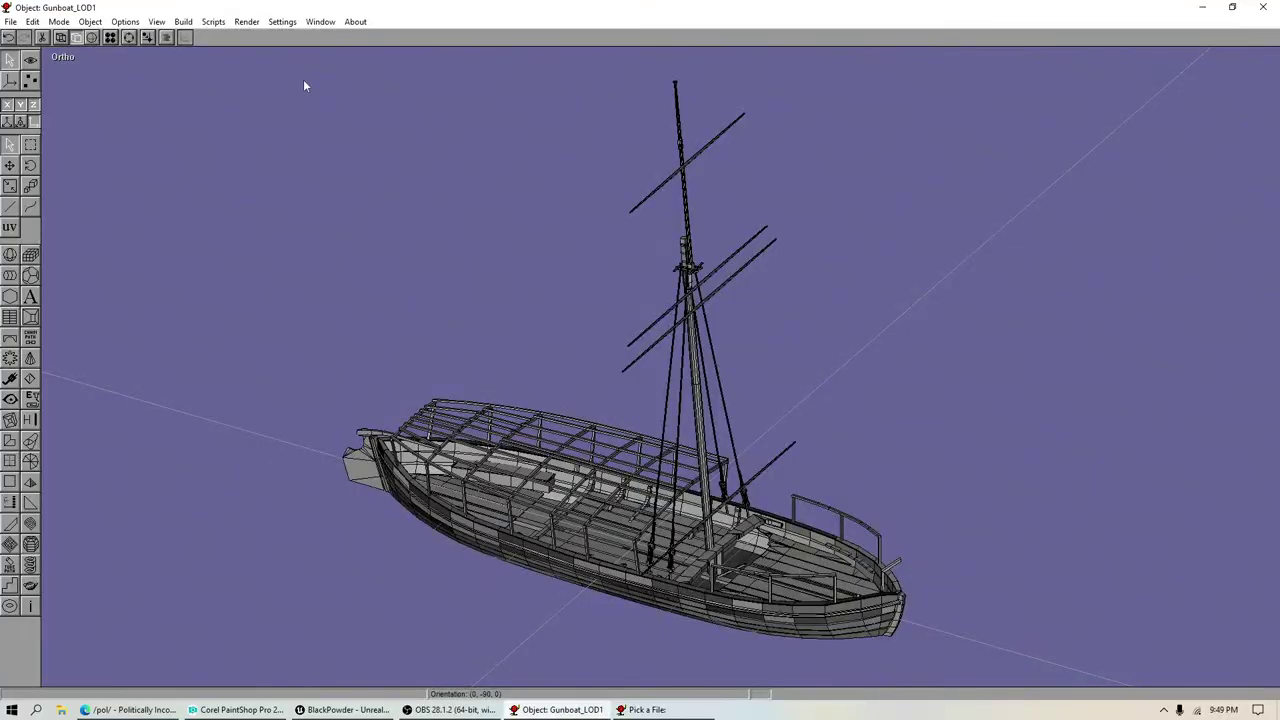
{"action": "left_click", "coordinate": [87, 23]}
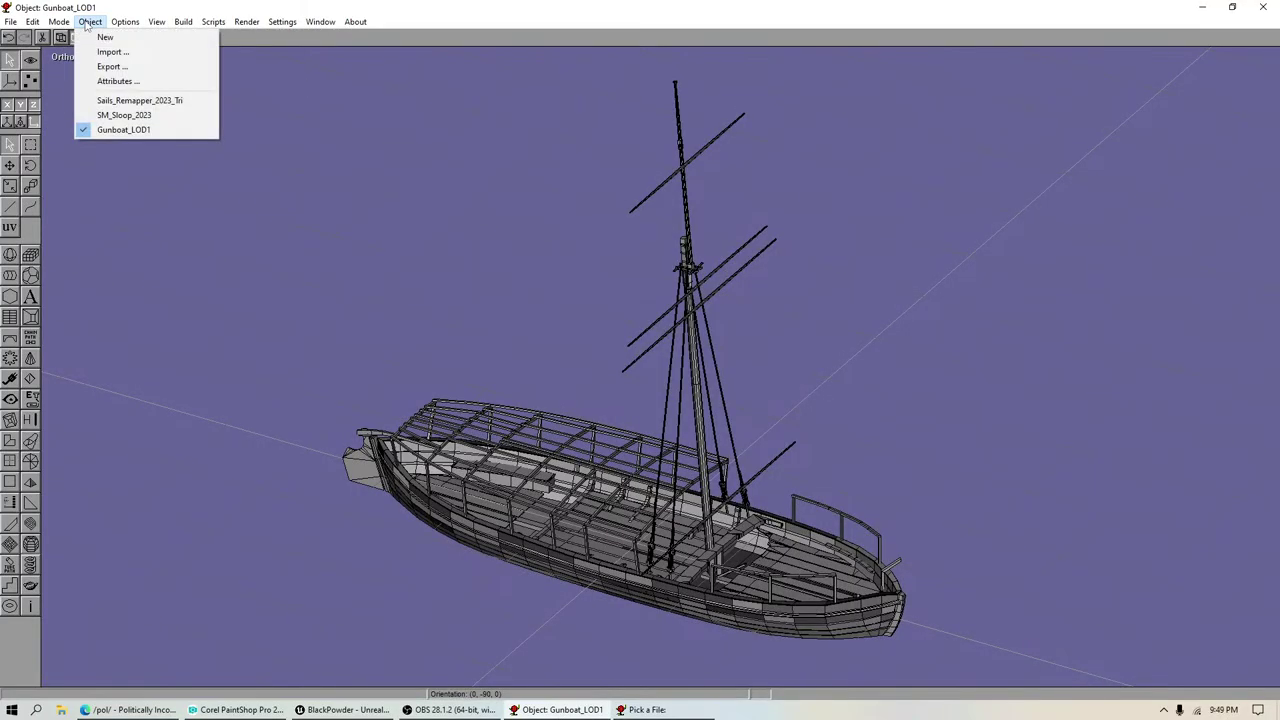
{"action": "left_click", "coordinate": [87, 23]}
{"action": "left_click", "coordinate": [645, 710]}
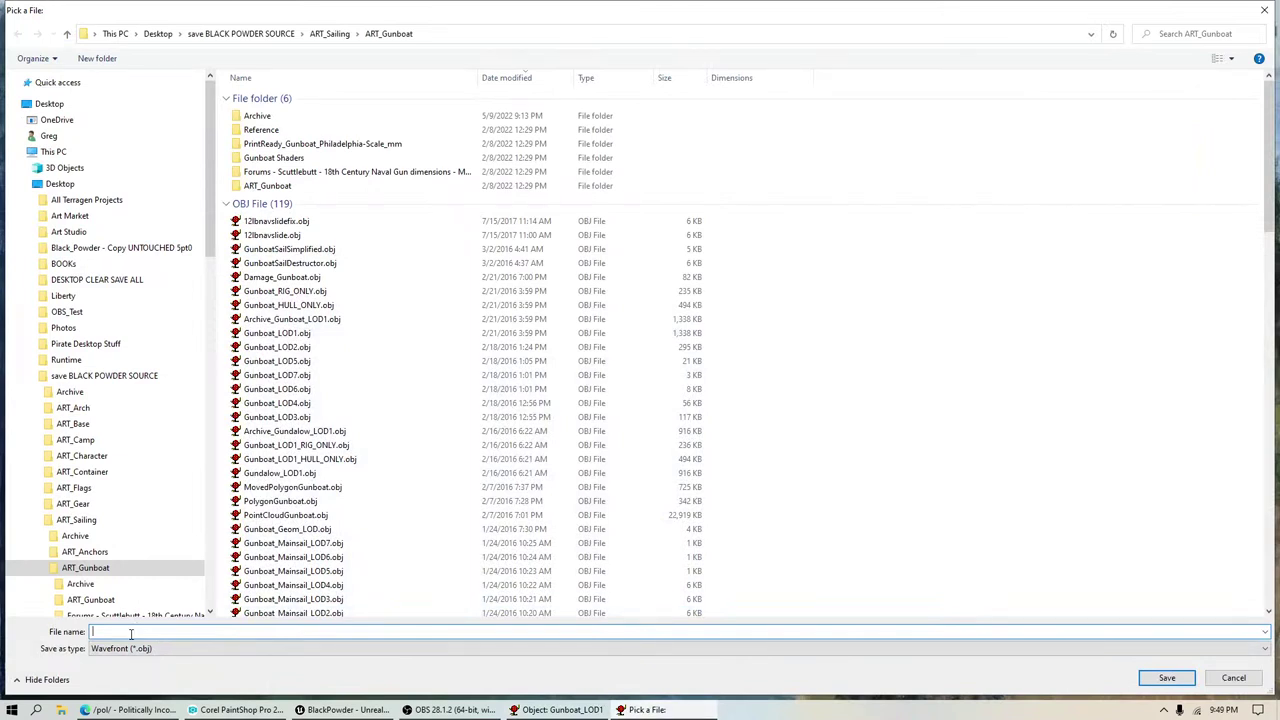
{"action": "type", "text": "SM_Gunboat_2023"}
{"action": "left_click", "coordinate": [1164, 679]}
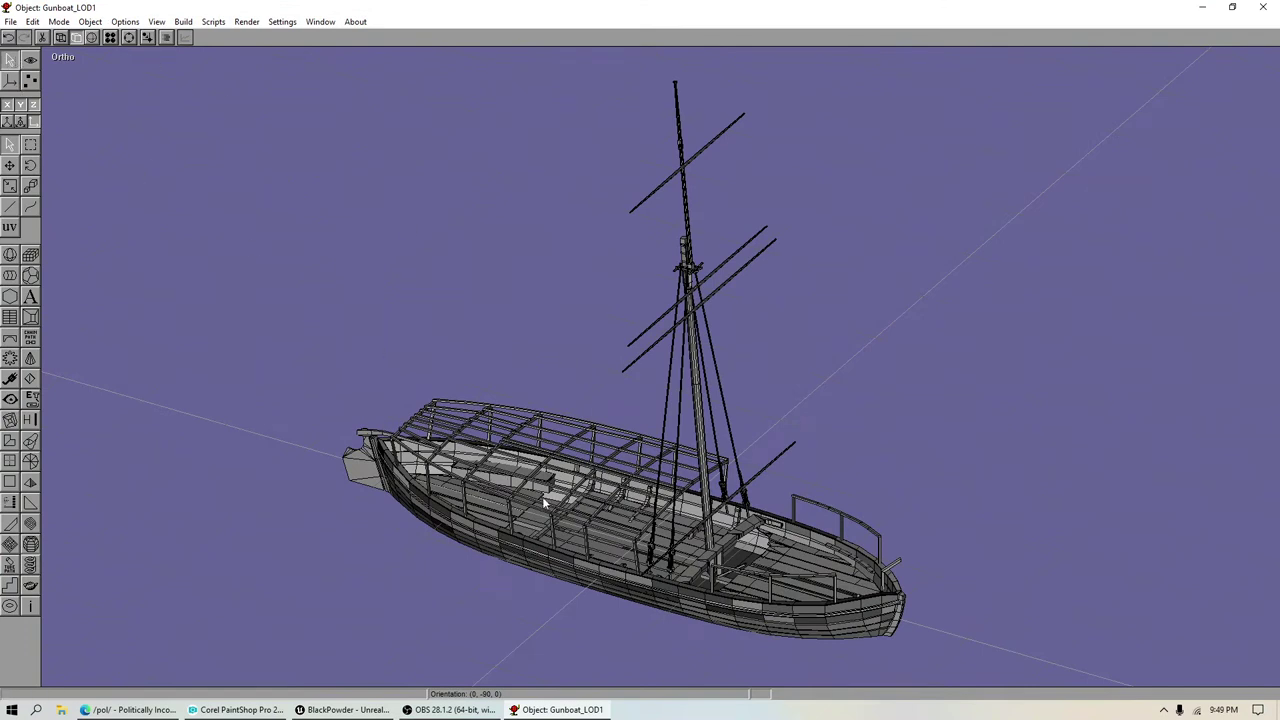
Step: Copy the gunboat mesh from Gunboat_LOD1 and paste it into a new object
{"action": "left_click", "coordinate": [653, 612]}
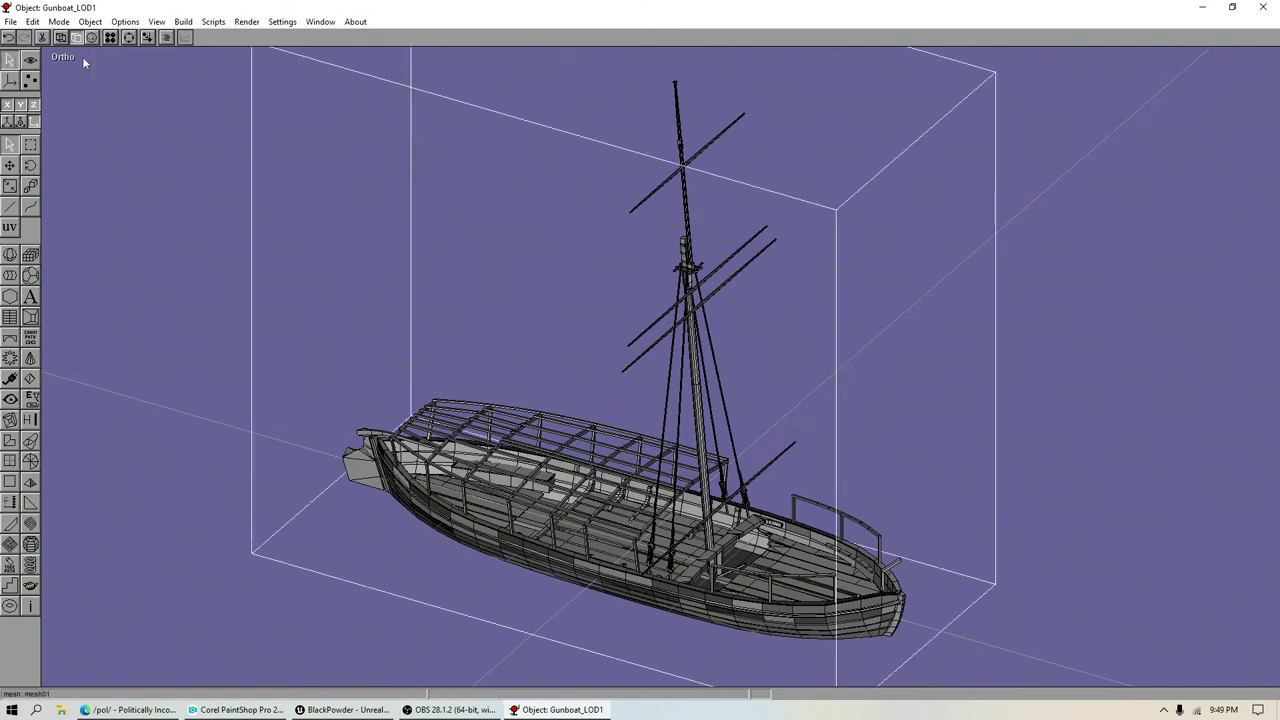
{"action": "left_click", "coordinate": [32, 21]}
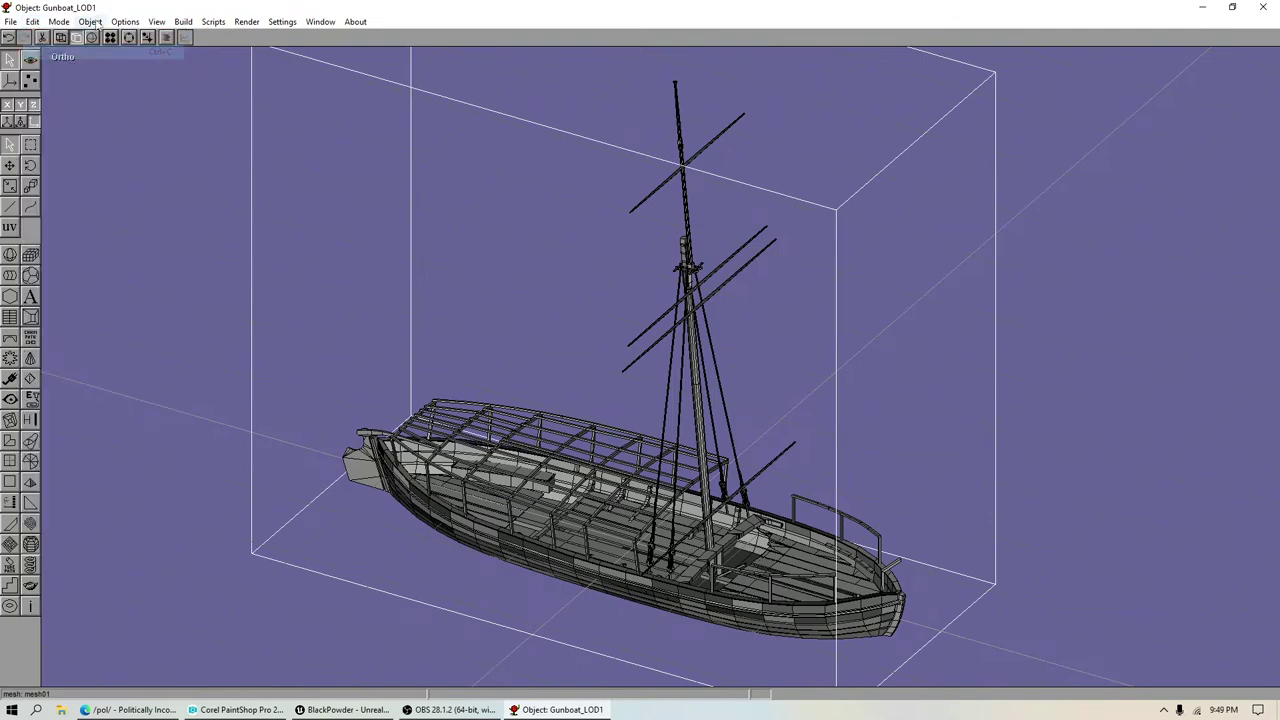
{"action": "left_click", "coordinate": [90, 21]}
{"action": "left_click", "coordinate": [100, 36]}
{"action": "left_click", "coordinate": [32, 21]}
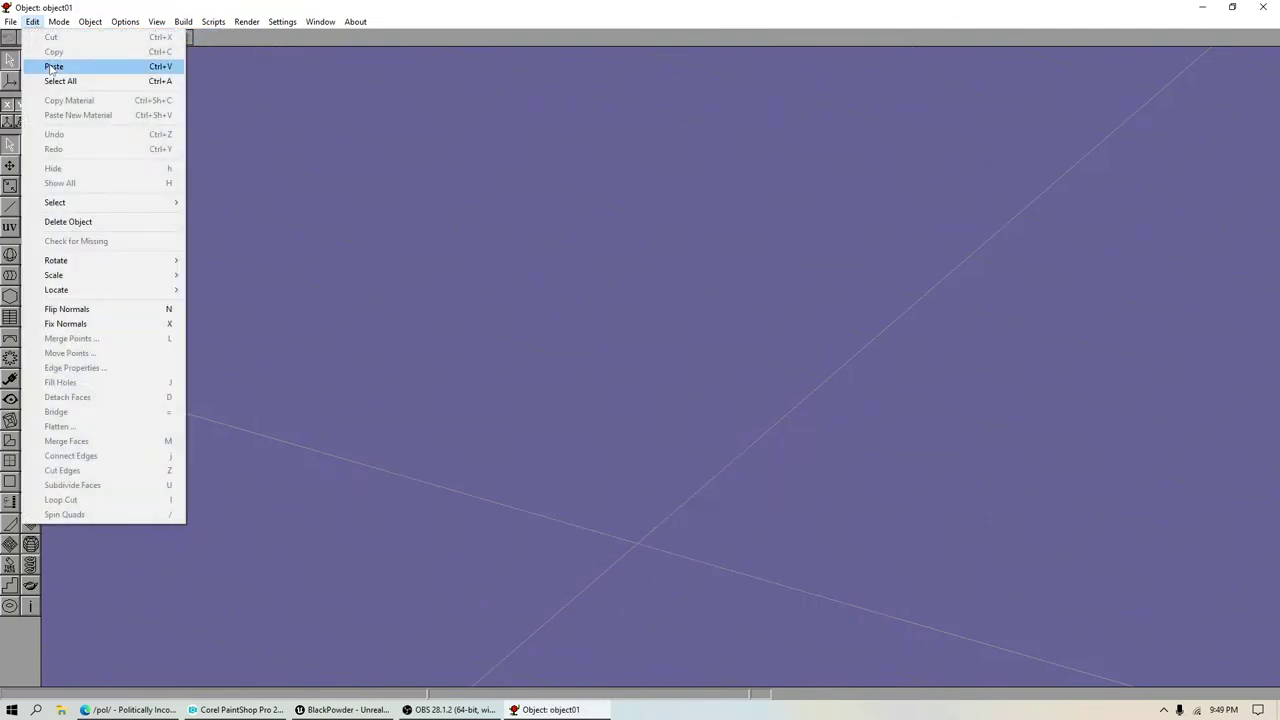
{"action": "left_click", "coordinate": [100, 68]}
Step: In the left view, select the faces of all four yards and cut and paste them as a separate mesh
{"action": "left_click", "coordinate": [156, 21]}
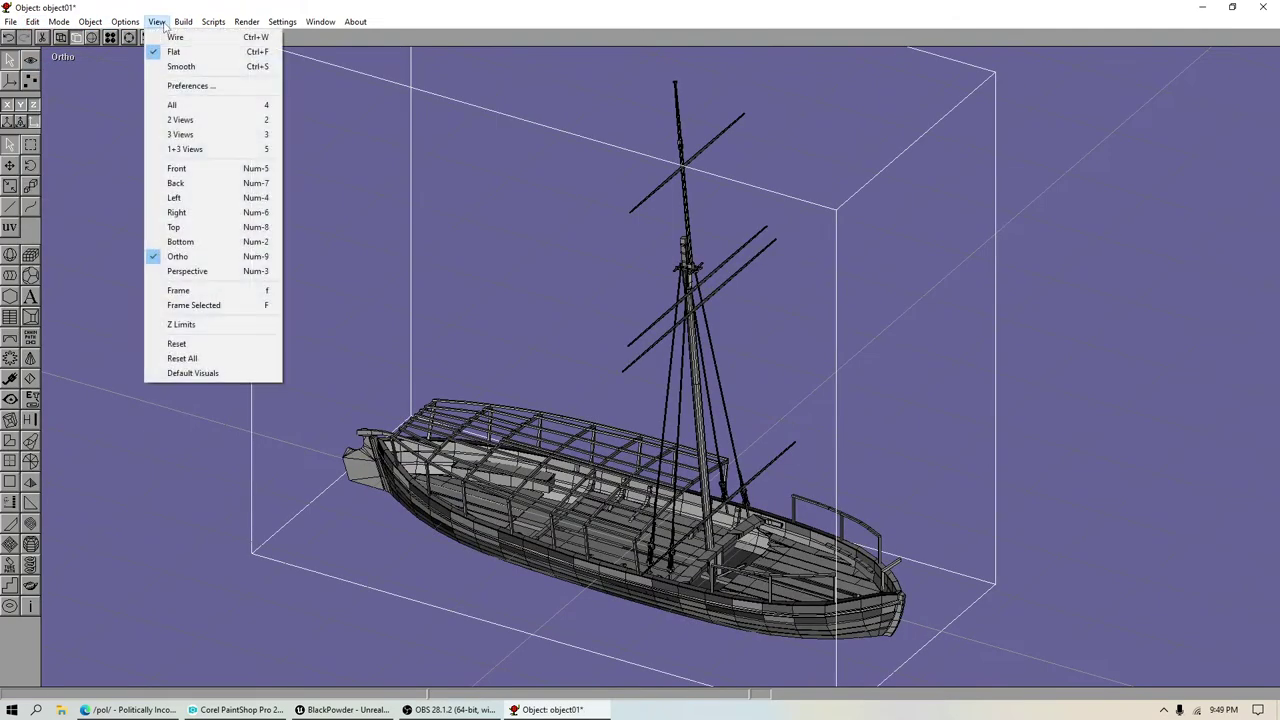
{"action": "left_click", "coordinate": [176, 198]}
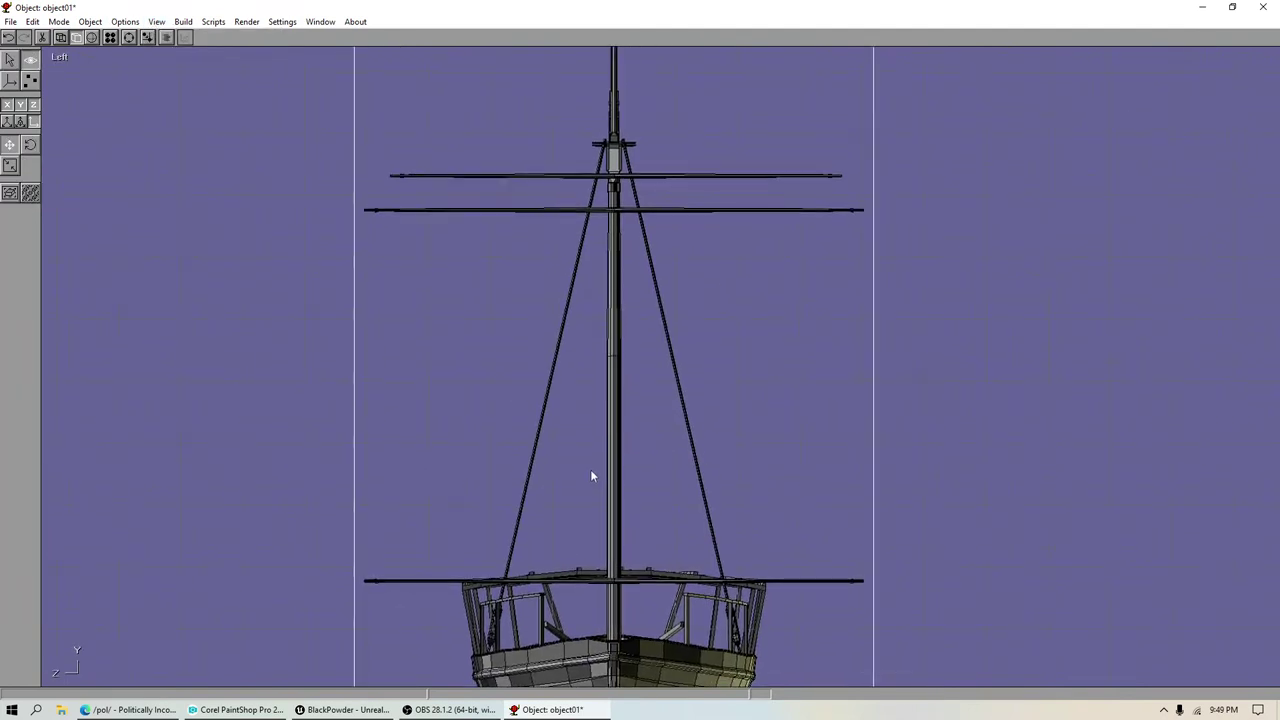
{"action": "left_click", "coordinate": [30, 81]}
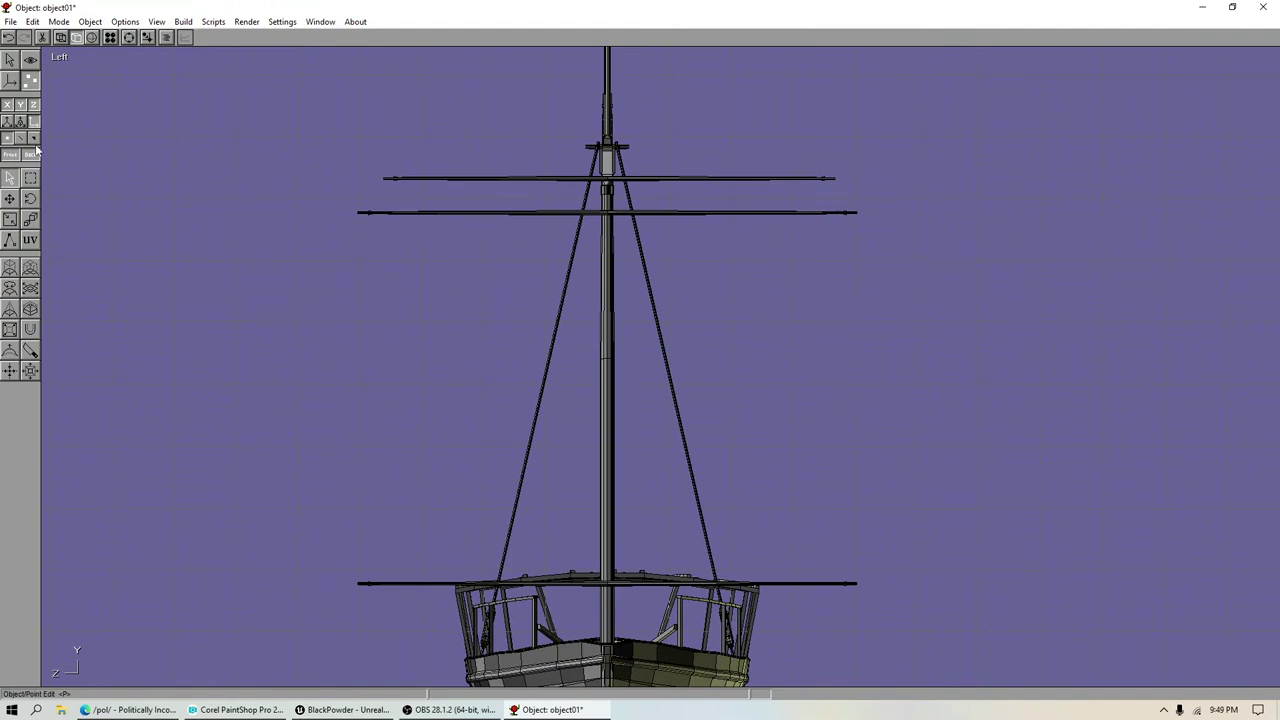
{"action": "left_click_drag", "start_coordinate": [195, 132], "coordinate": [420, 605]}
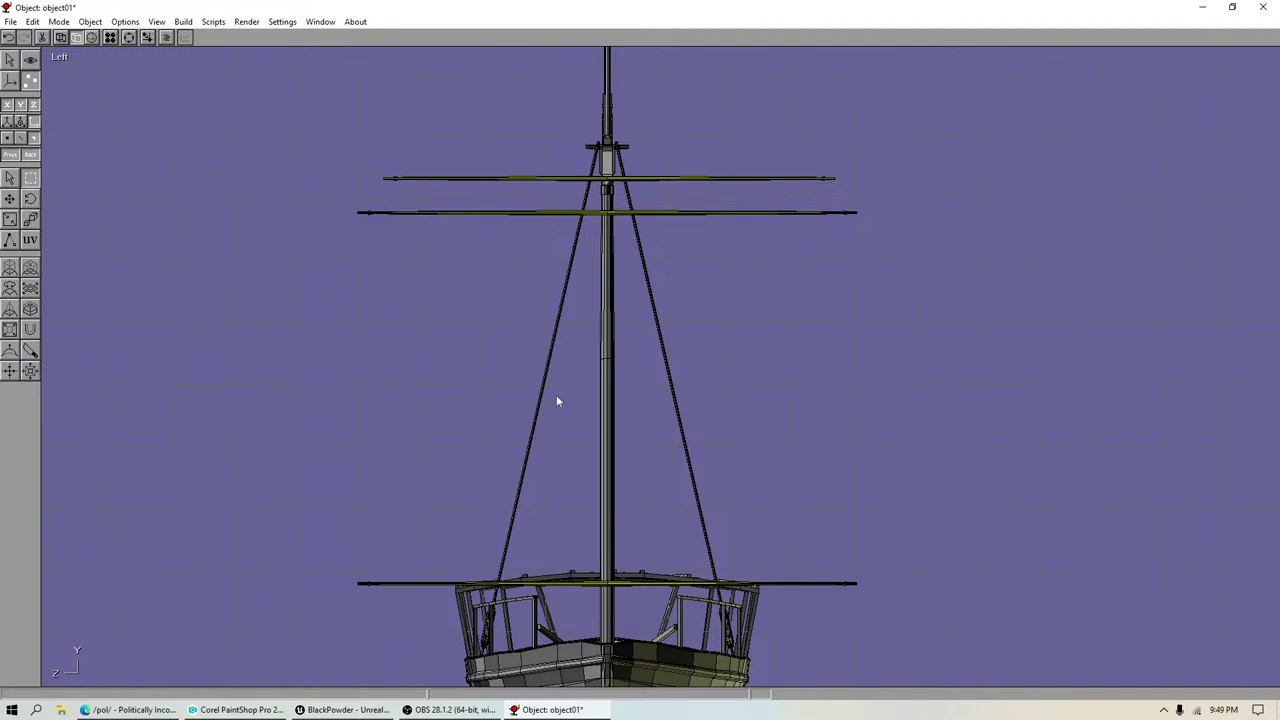
{"action": "left_click", "coordinate": [29, 60]}
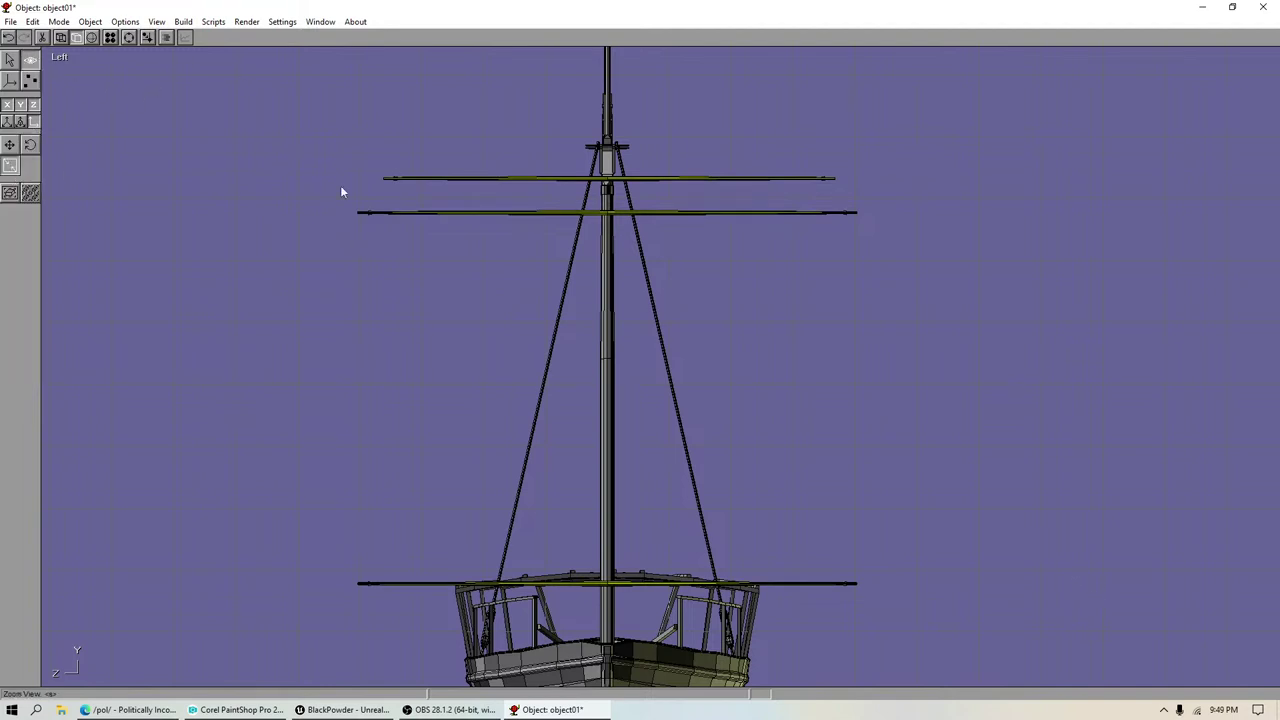
{"action": "left_click_drag", "start_coordinate": [341, 187], "coordinate": [260, 185]}
{"action": "left_click", "coordinate": [9, 144]}
{"action": "left_click_drag", "start_coordinate": [357, 166], "coordinate": [348, 243]}
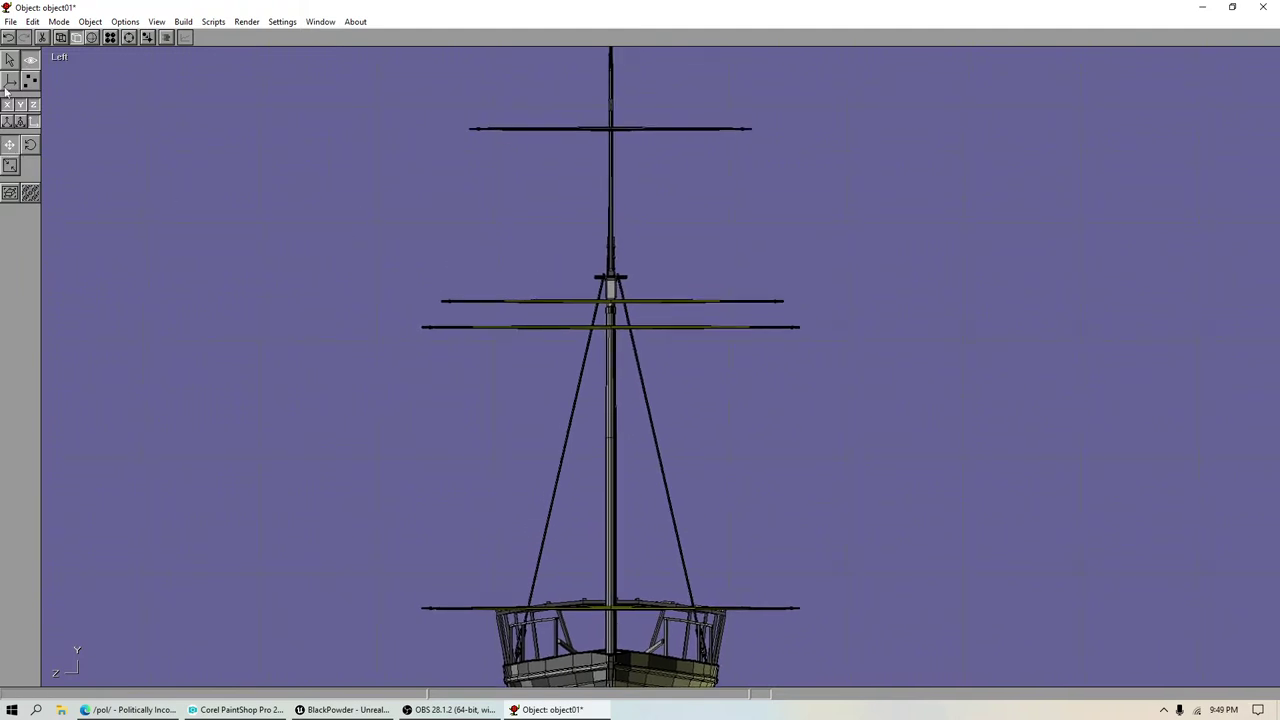
{"action": "left_click", "coordinate": [31, 80]}
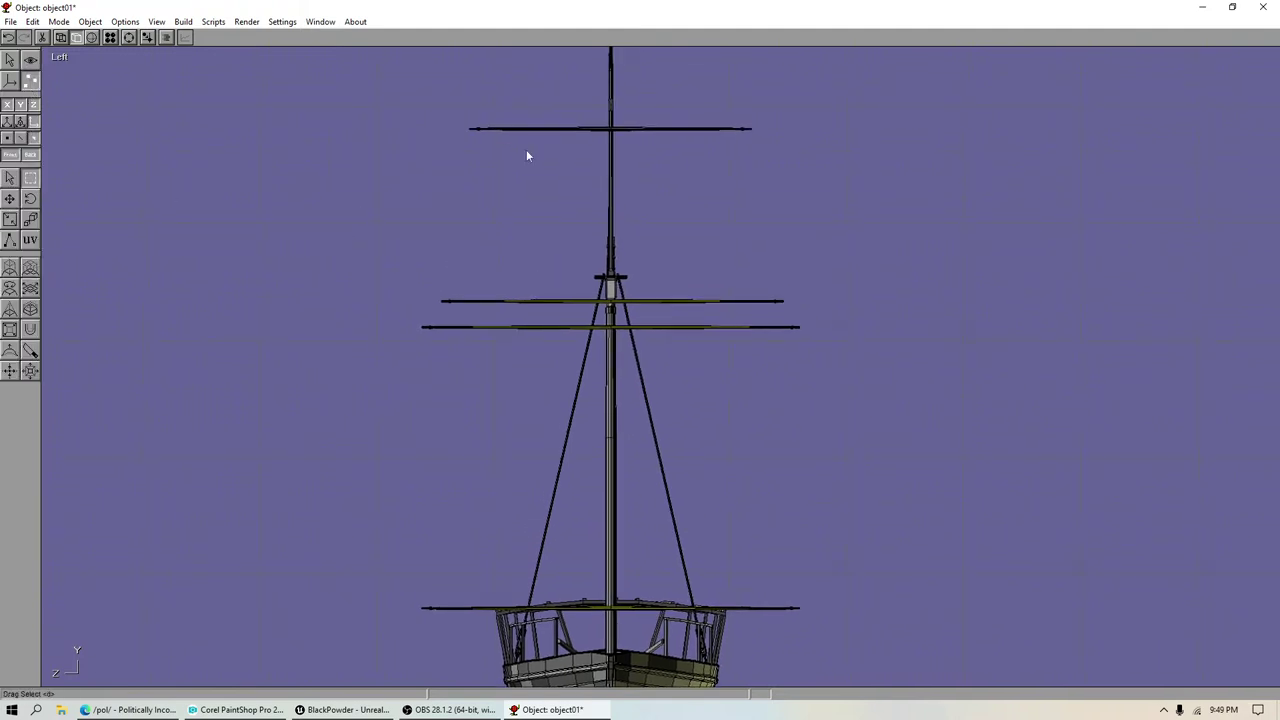
{"action": "left_click_drag", "start_coordinate": [371, 66], "coordinate": [562, 168]}
{"action": "key", "text": "ctrl+v"}
Step: Delete the remaining hull, mast and rigging mesh from the duplicate object, keeping only the yards
{"action": "left_click", "coordinate": [8, 59]}
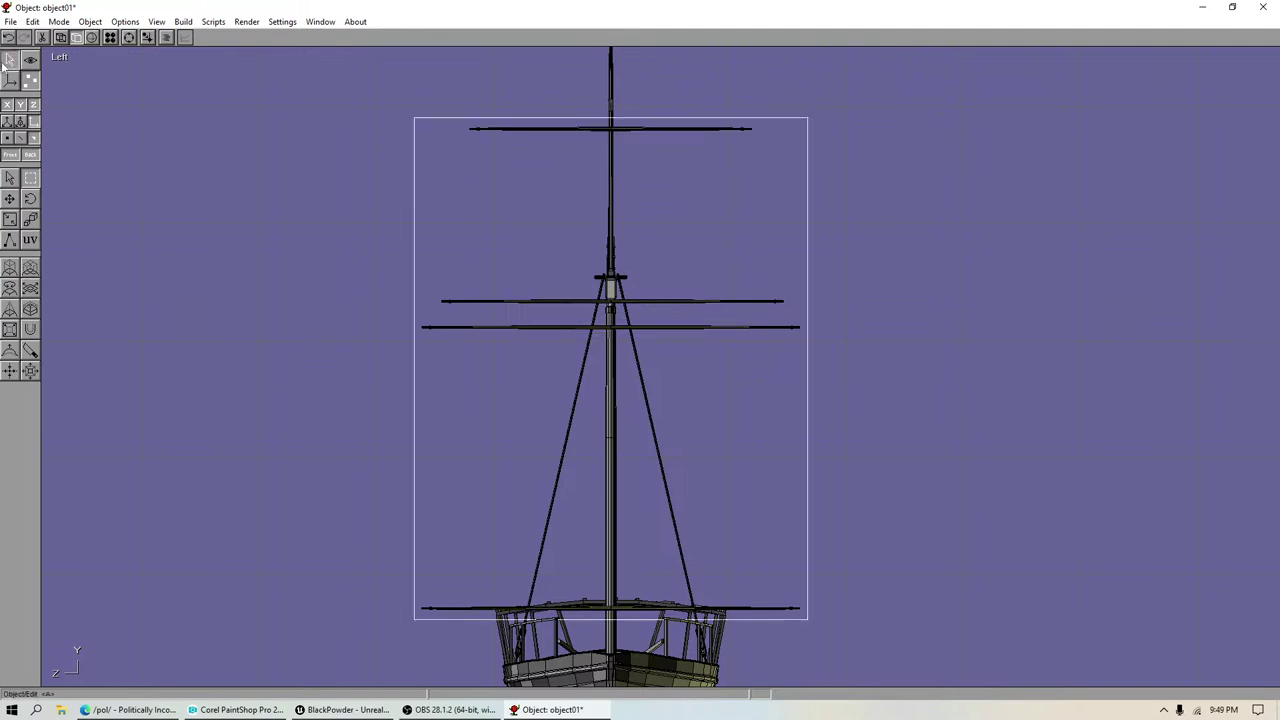
{"action": "left_click", "coordinate": [8, 61]}
{"action": "left_click", "coordinate": [606, 681]}
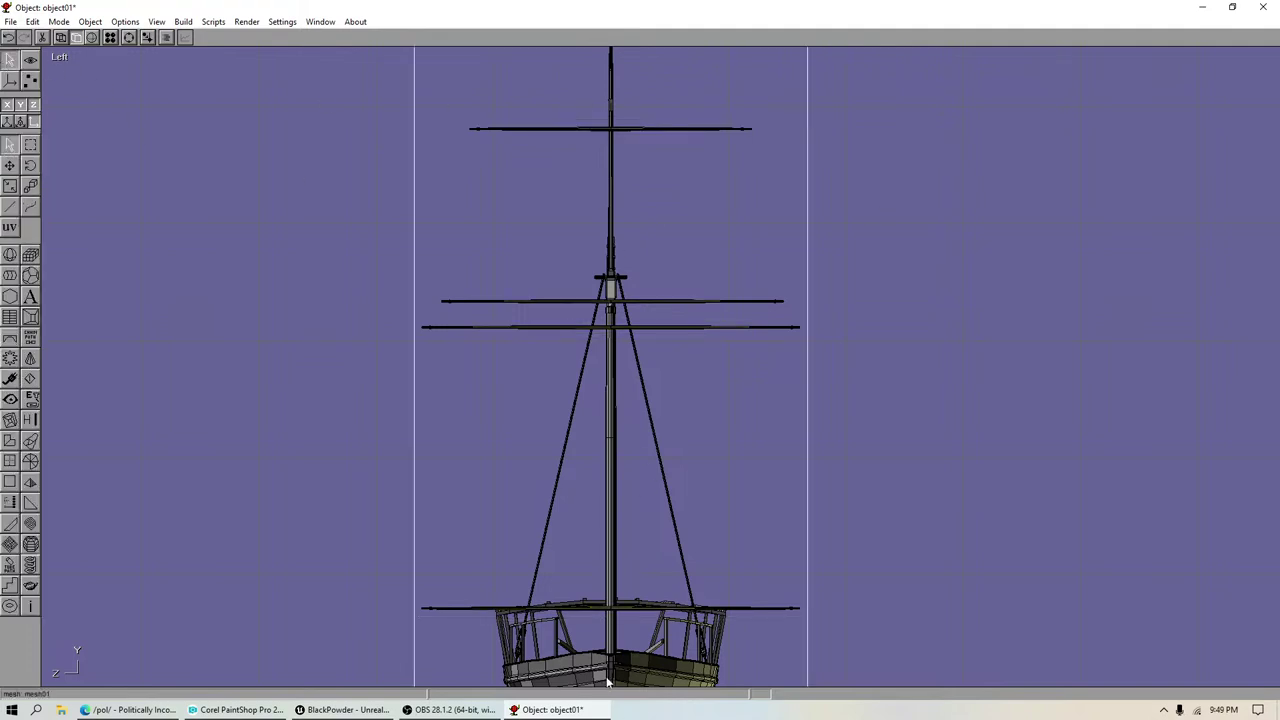
{"action": "key", "text": "Delete"}
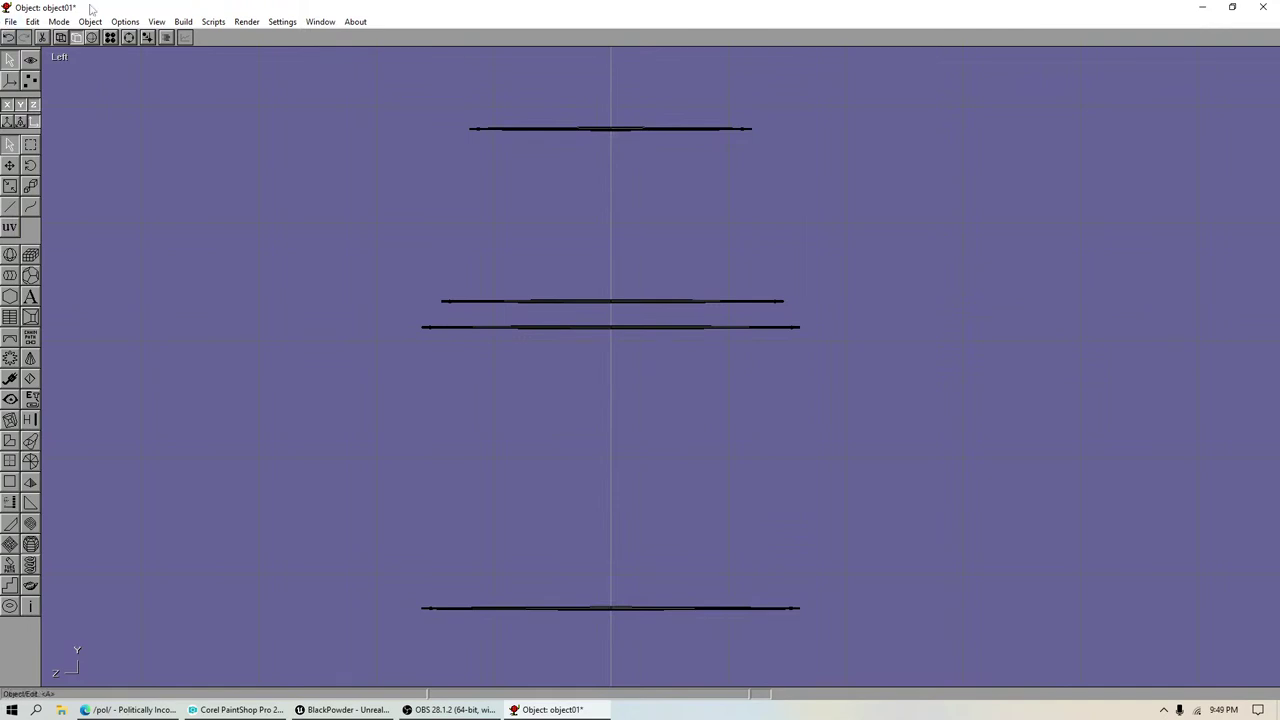
Step: Create another new object with its name left blank and save the project
{"action": "left_click", "coordinate": [90, 21]}
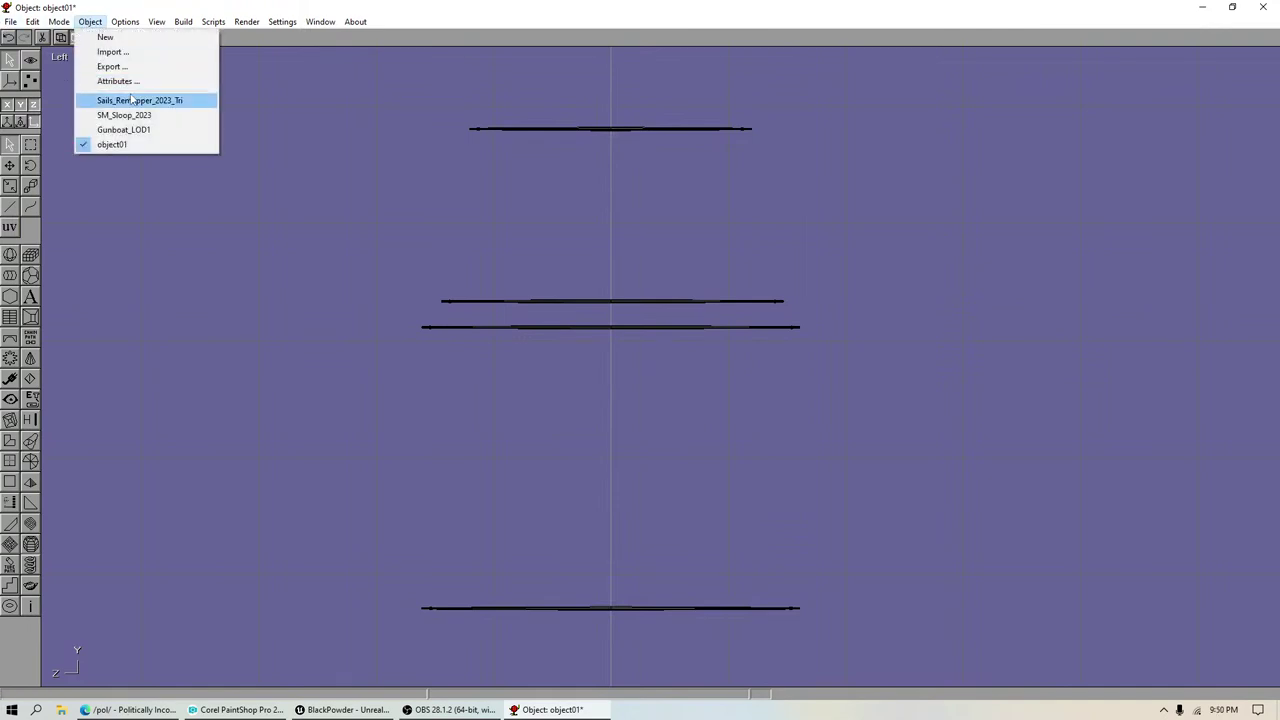
{"action": "mouse_move", "coordinate": [282, 22]}
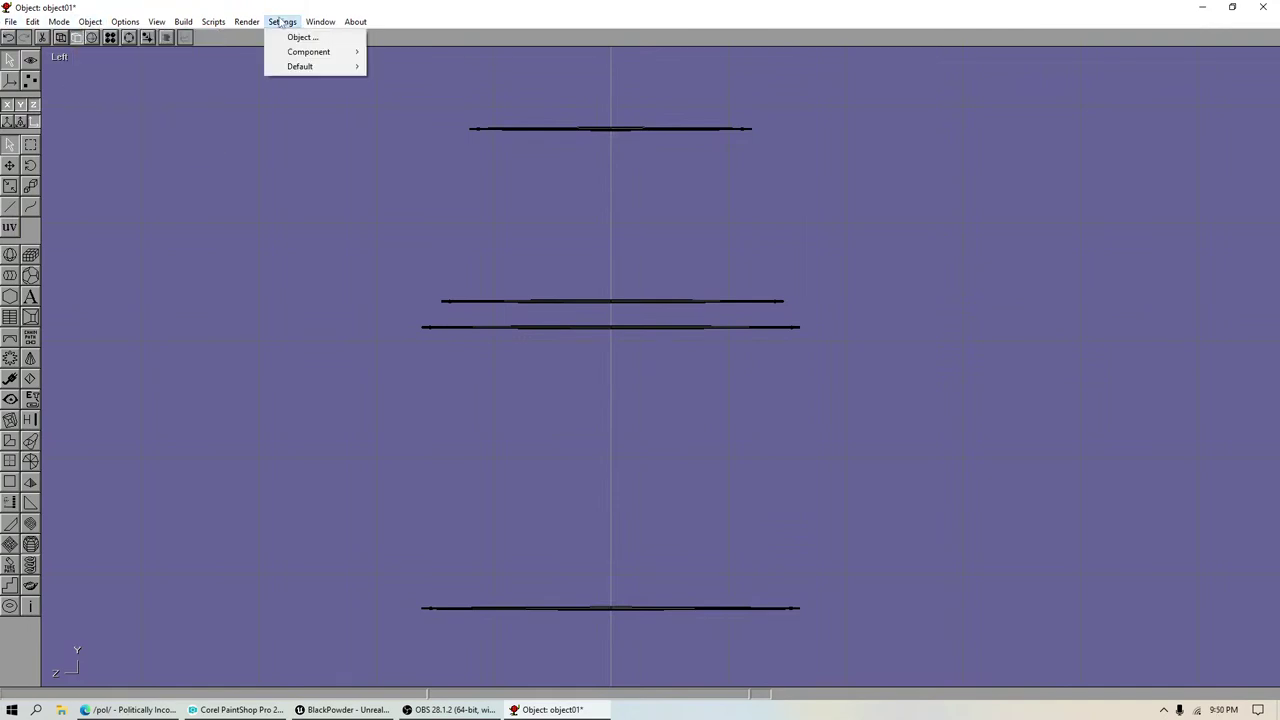
{"action": "left_click", "coordinate": [100, 37]}
{"action": "left_click", "coordinate": [282, 21]}
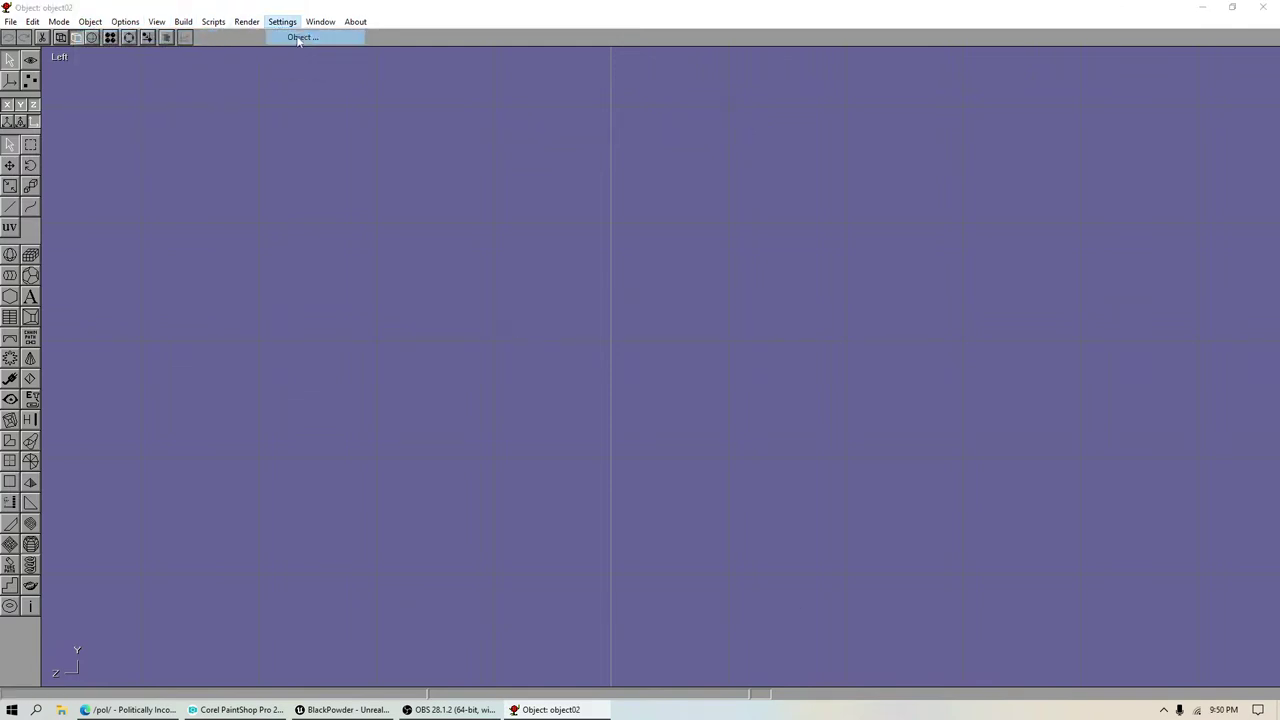
{"action": "left_click", "coordinate": [298, 38]}
{"action": "left_click_drag", "start_coordinate": [91, 77], "coordinate": [32, 72]}
{"action": "key", "text": "BackSpace"}
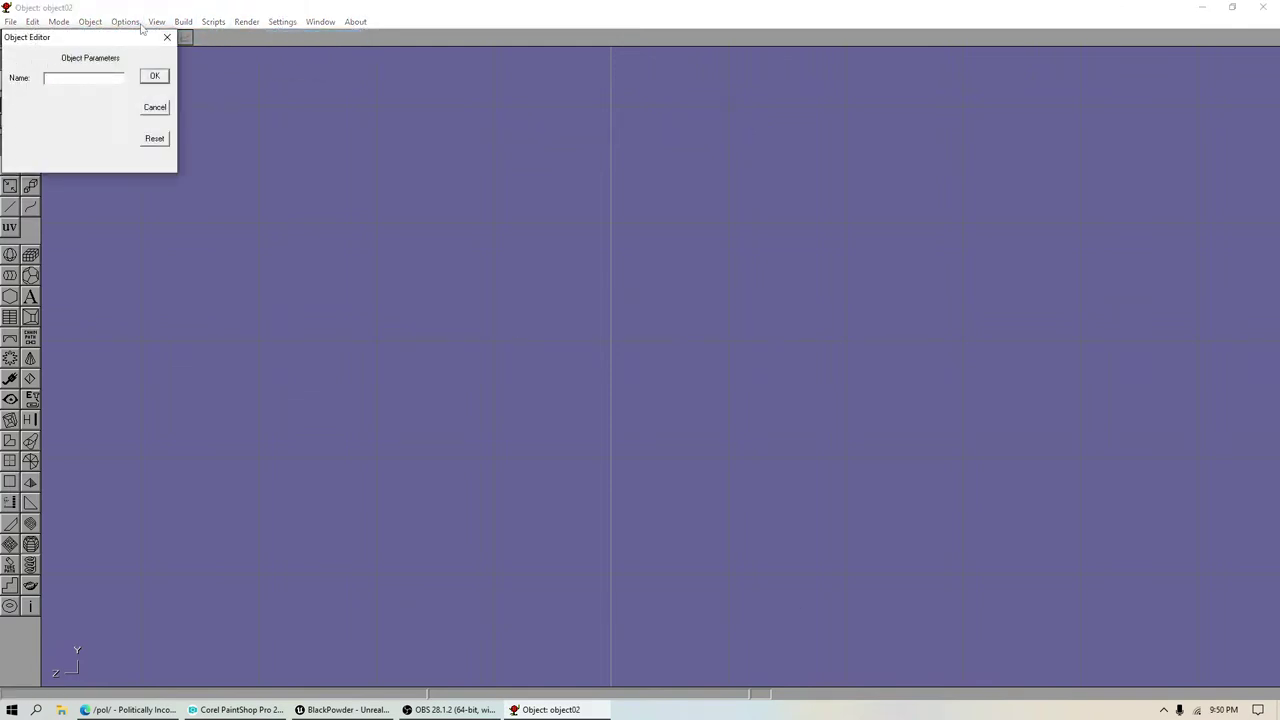
{"action": "left_click", "coordinate": [154, 76]}
{"action": "left_click", "coordinate": [90, 21]}
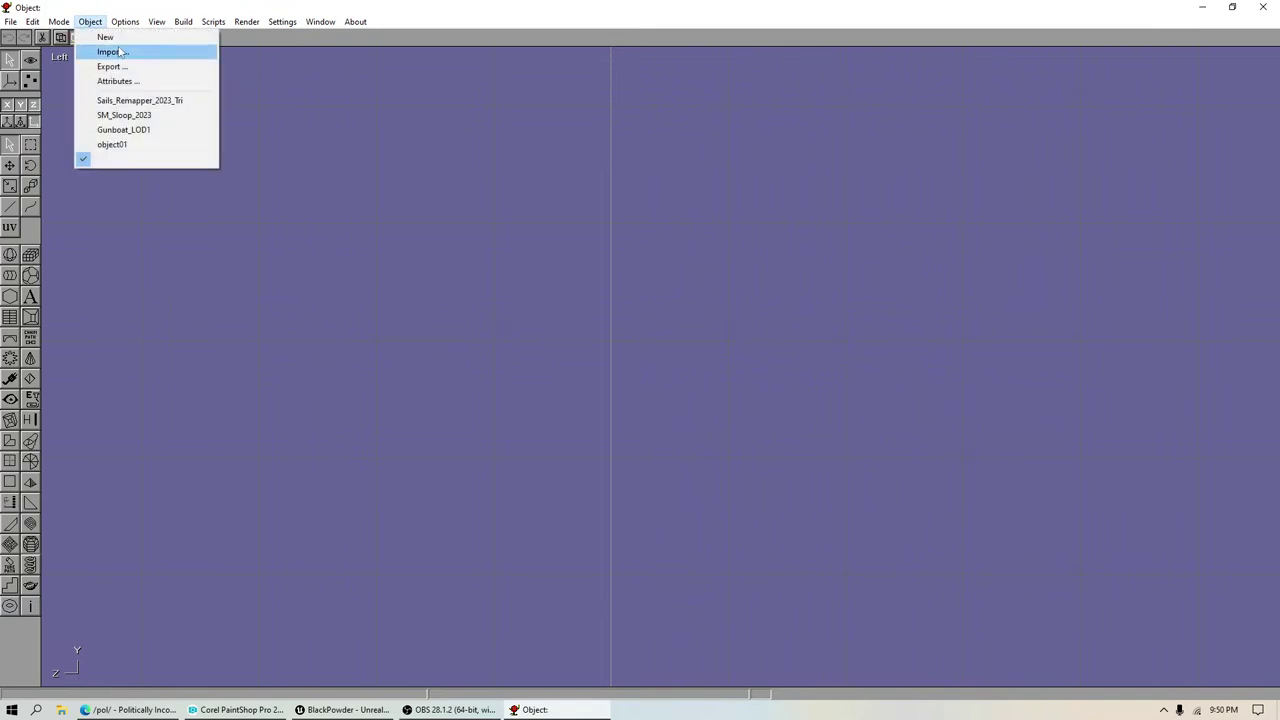
{"action": "left_click", "coordinate": [171, 4]}
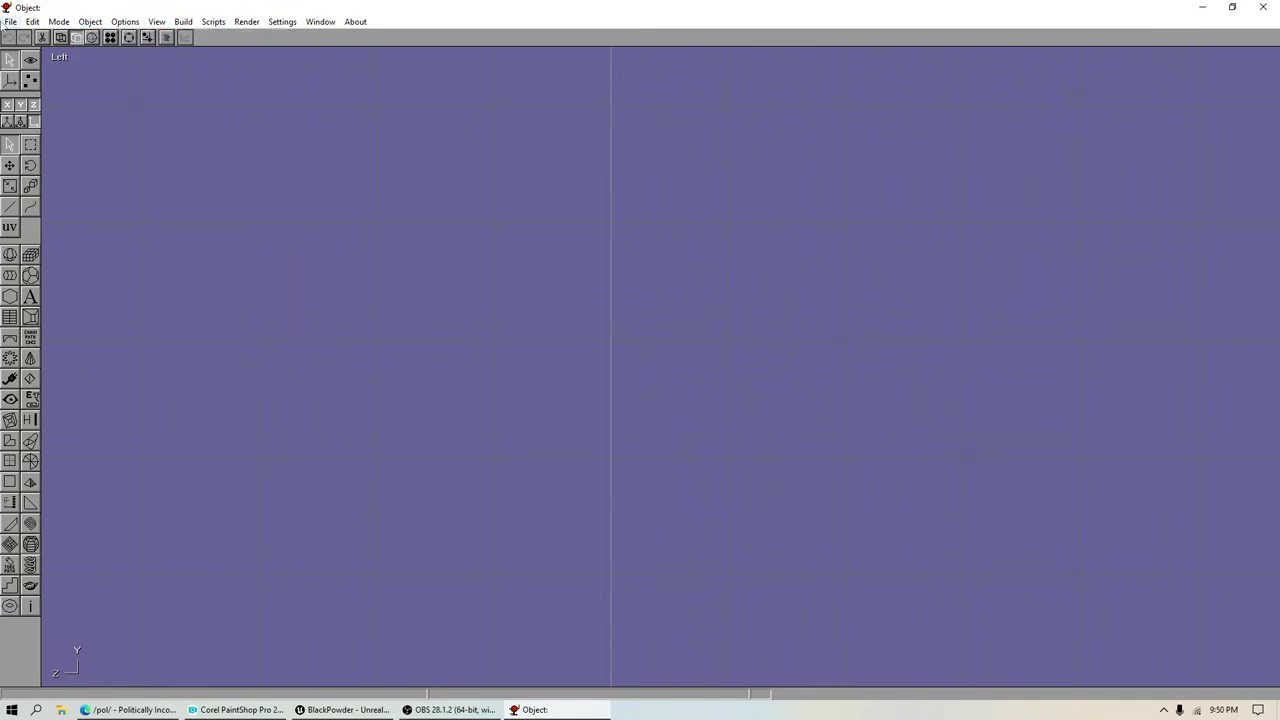
{"action": "left_click", "coordinate": [10, 21]}
{"action": "left_click", "coordinate": [36, 87]}
Step: Import Sails_Remapper_2023.obj in Wavefront format from the ART_Sails folder
{"action": "left_click", "coordinate": [90, 21]}
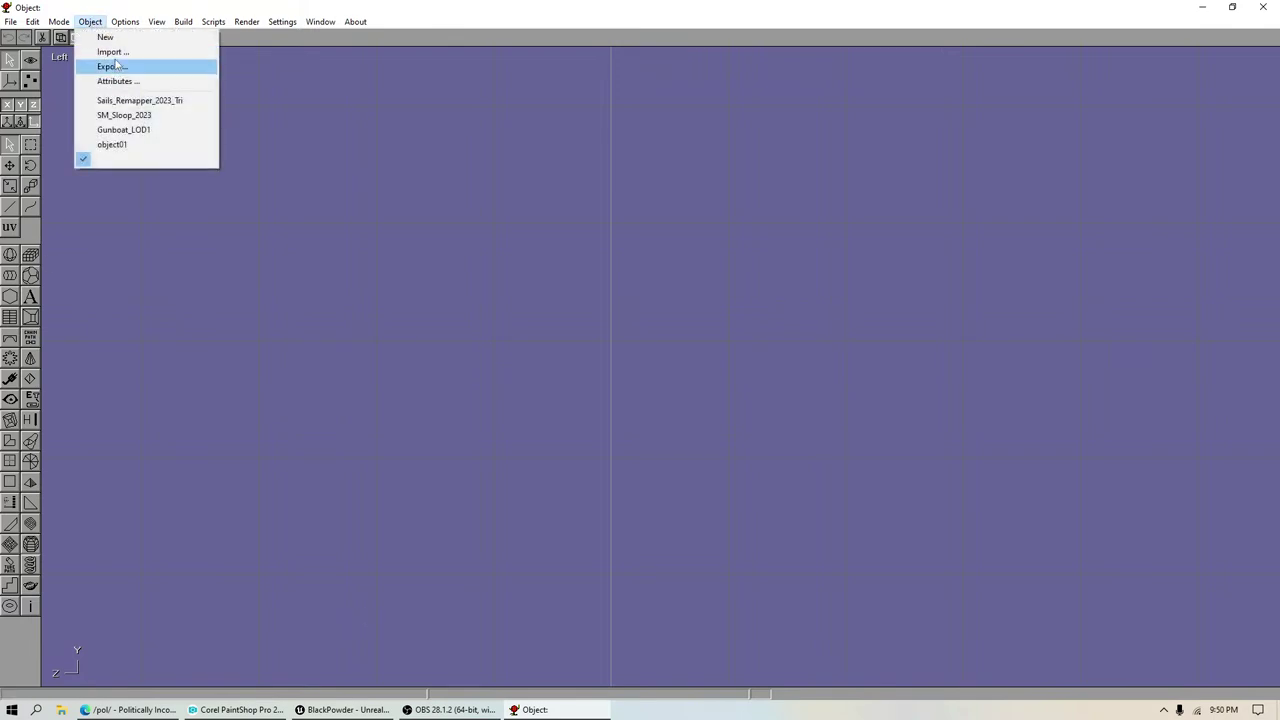
{"action": "left_click", "coordinate": [112, 52]}
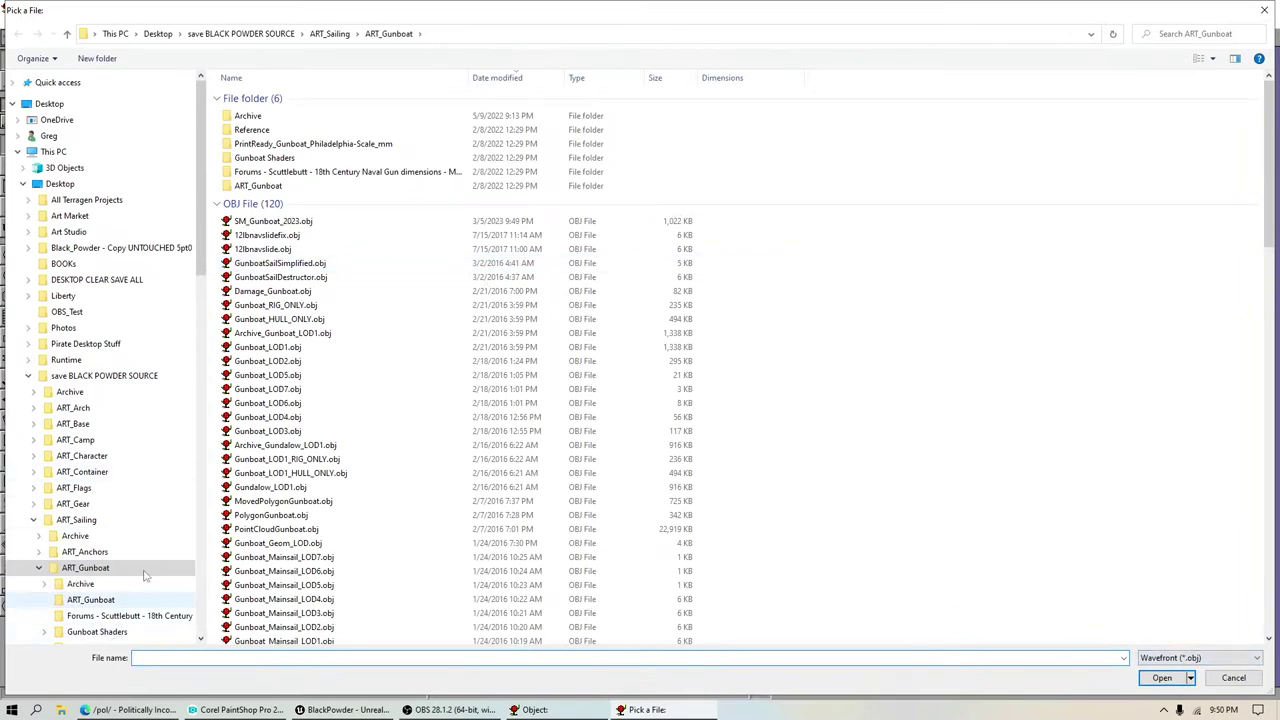
{"action": "left_click", "coordinate": [76, 521]}
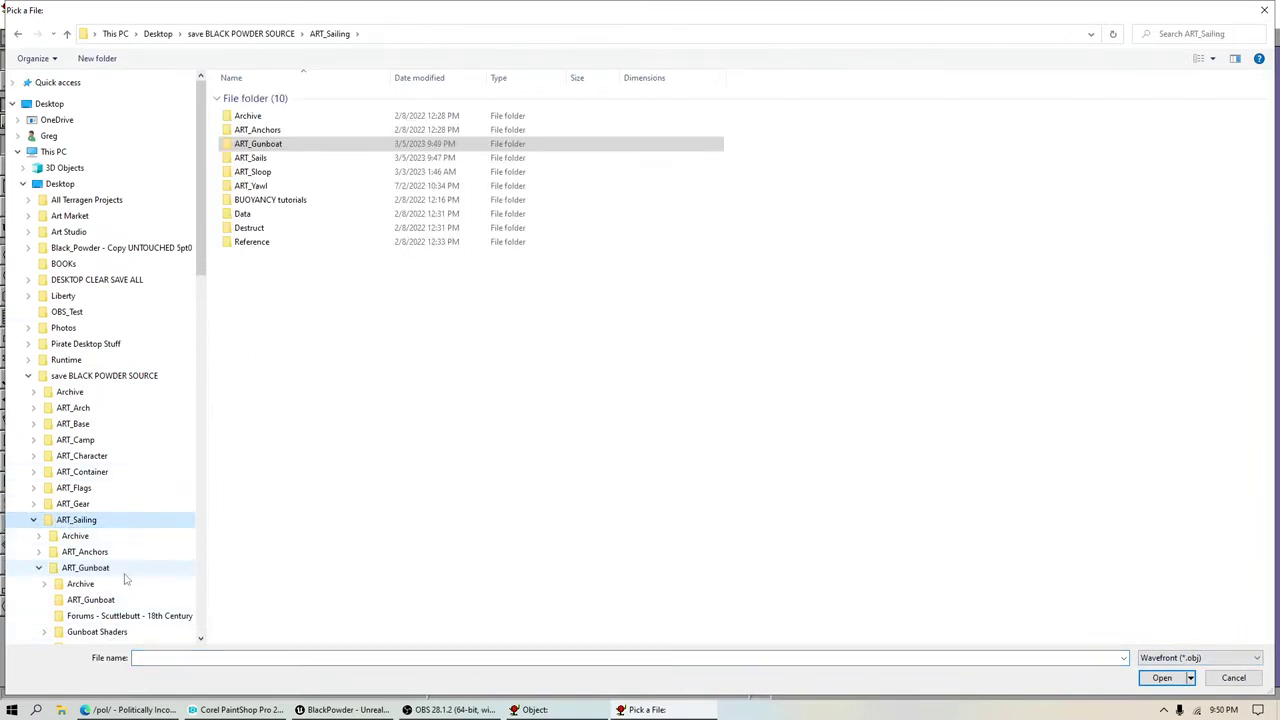
{"action": "left_click", "coordinate": [72, 446]}
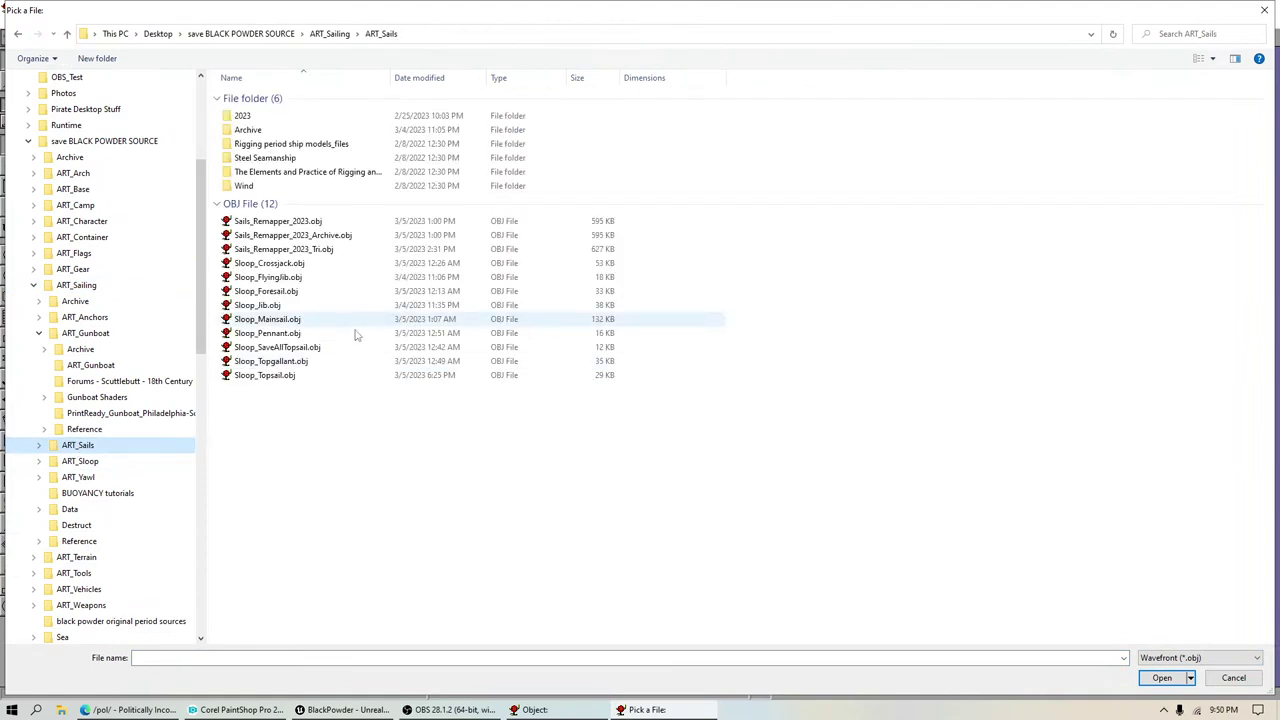
{"action": "left_click", "coordinate": [298, 224]}
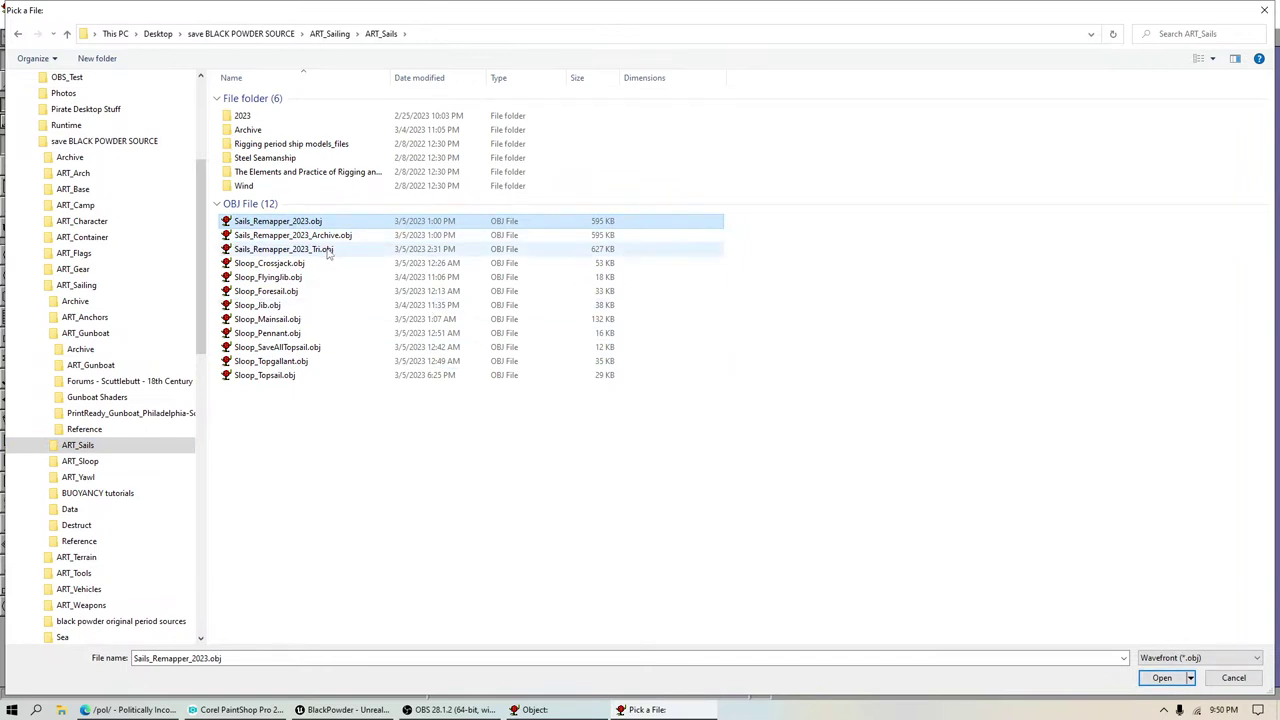
{"action": "left_click", "coordinate": [1162, 678]}
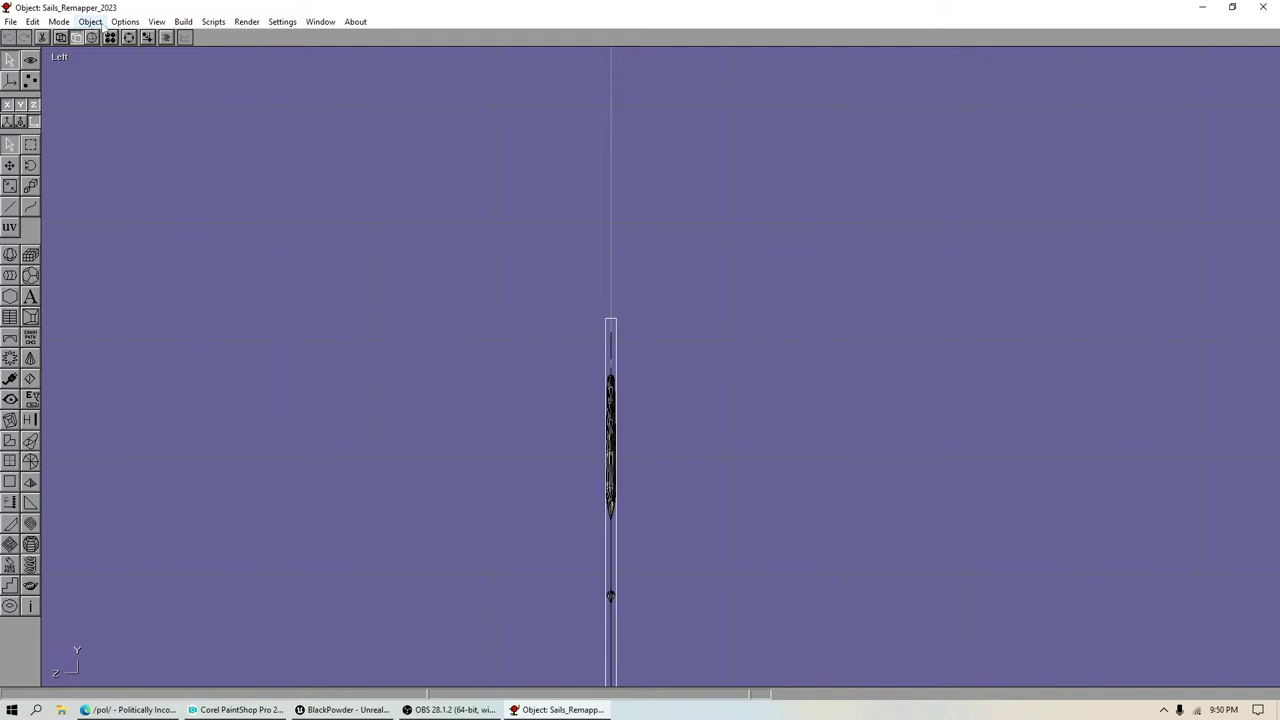
Step: Frame the imported sails in the front view and delete the Sails_Remapper_2023 object
{"action": "left_click", "coordinate": [157, 21]}
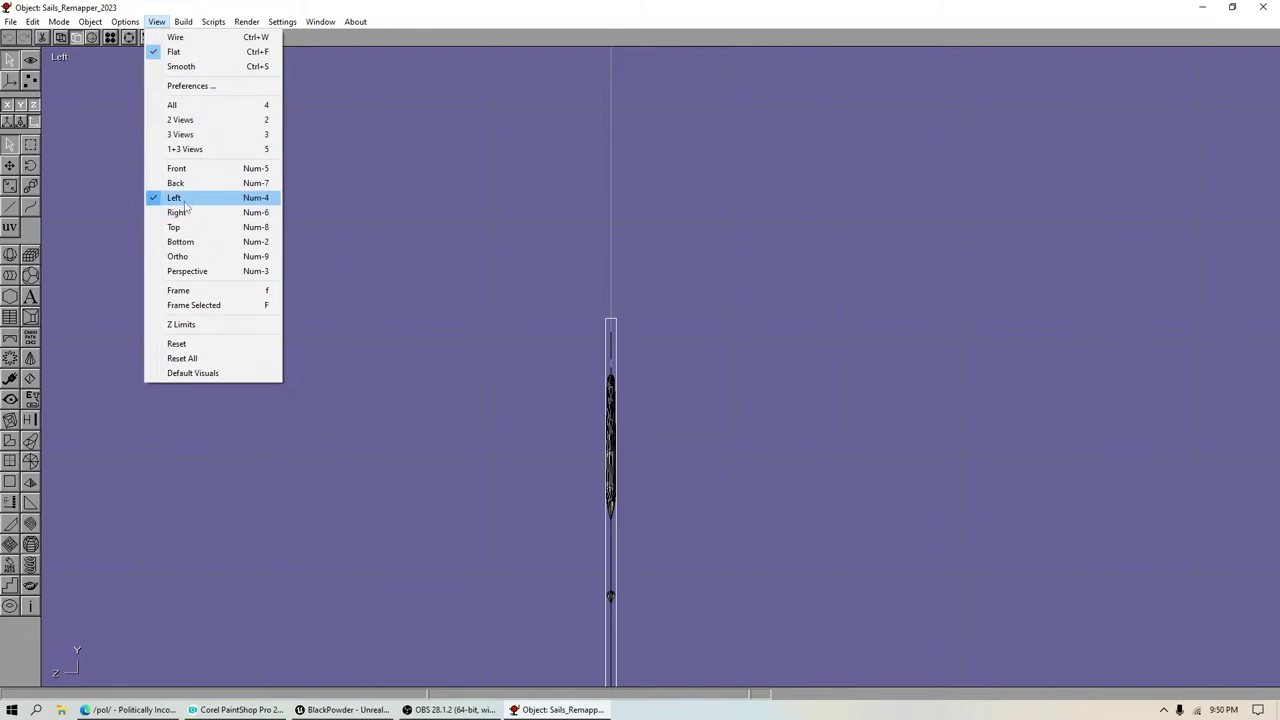
{"action": "left_click", "coordinate": [184, 168]}
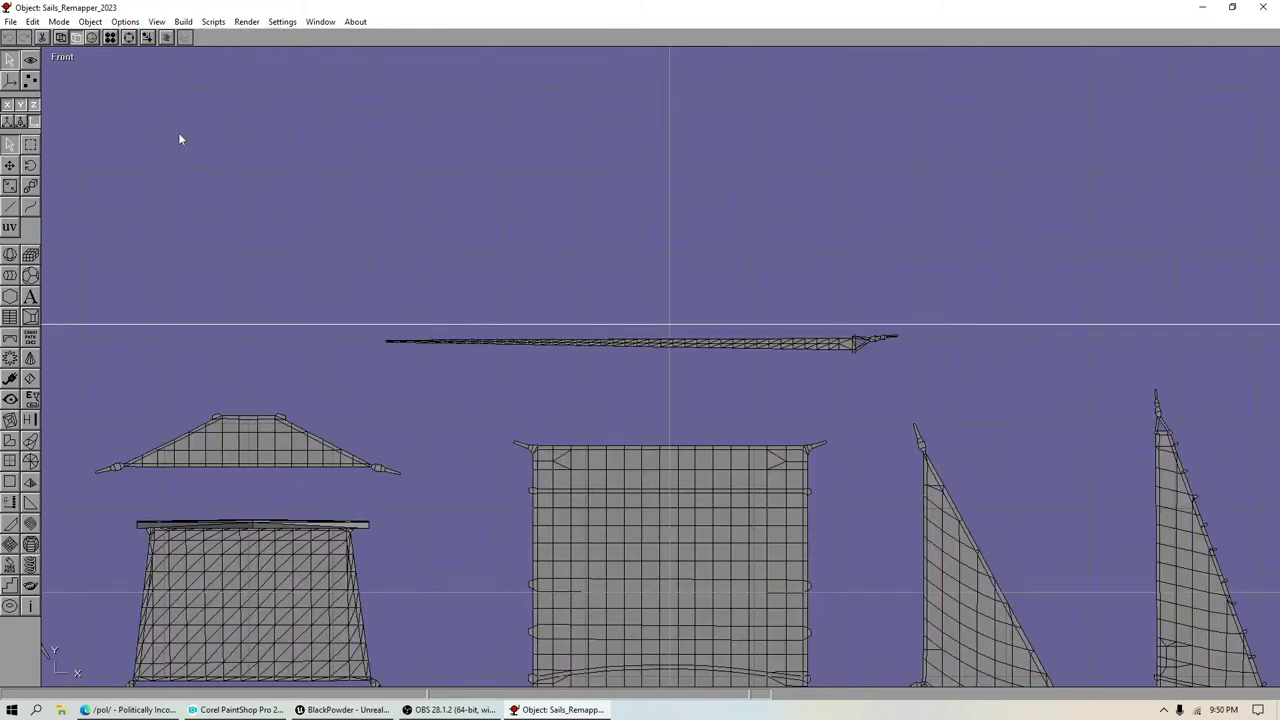
{"action": "left_click", "coordinate": [30, 60]}
{"action": "left_click", "coordinate": [10, 192]}
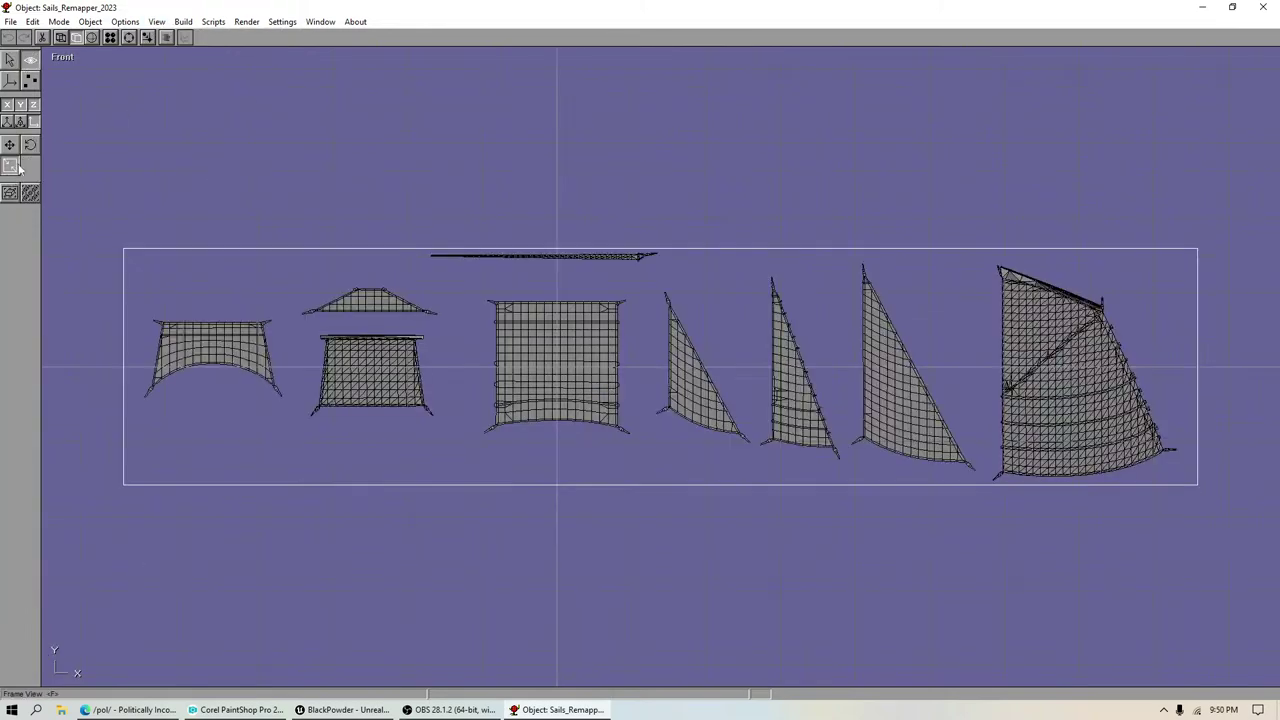
{"action": "left_click_drag", "start_coordinate": [10, 165], "coordinate": [2, 66]}
{"action": "left_click", "coordinate": [33, 21]}
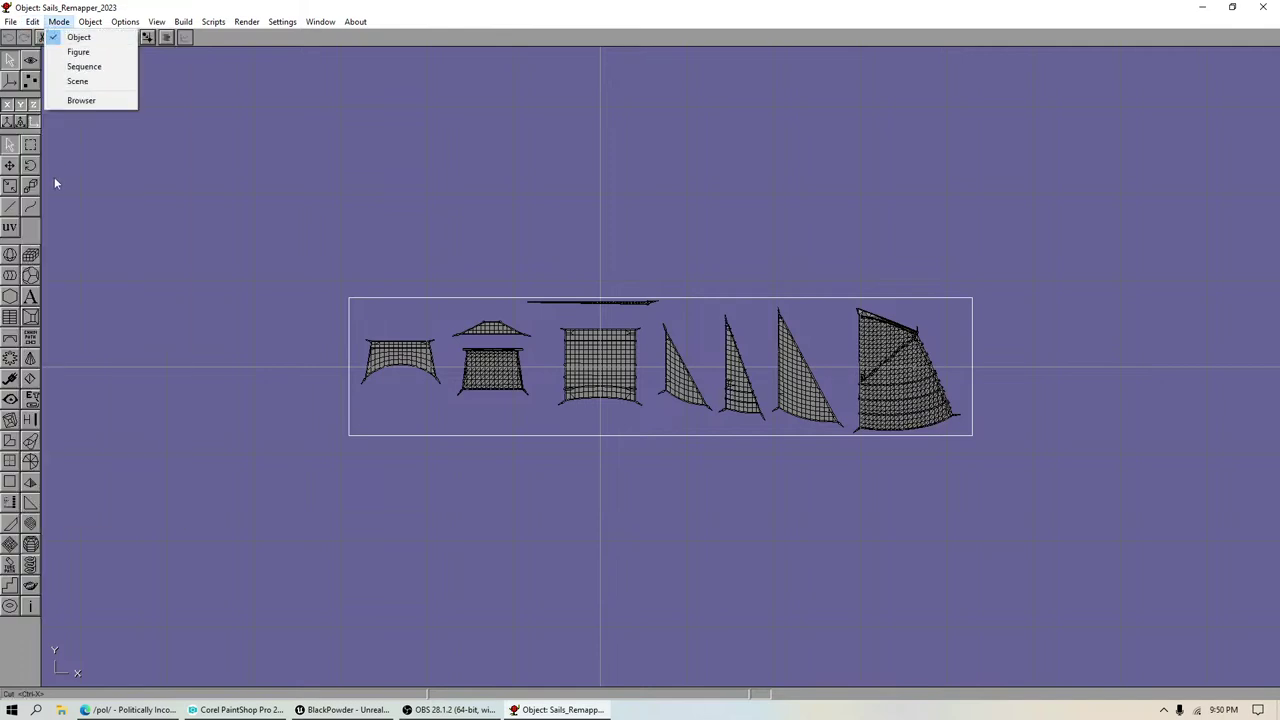
{"action": "left_click", "coordinate": [68, 221]}
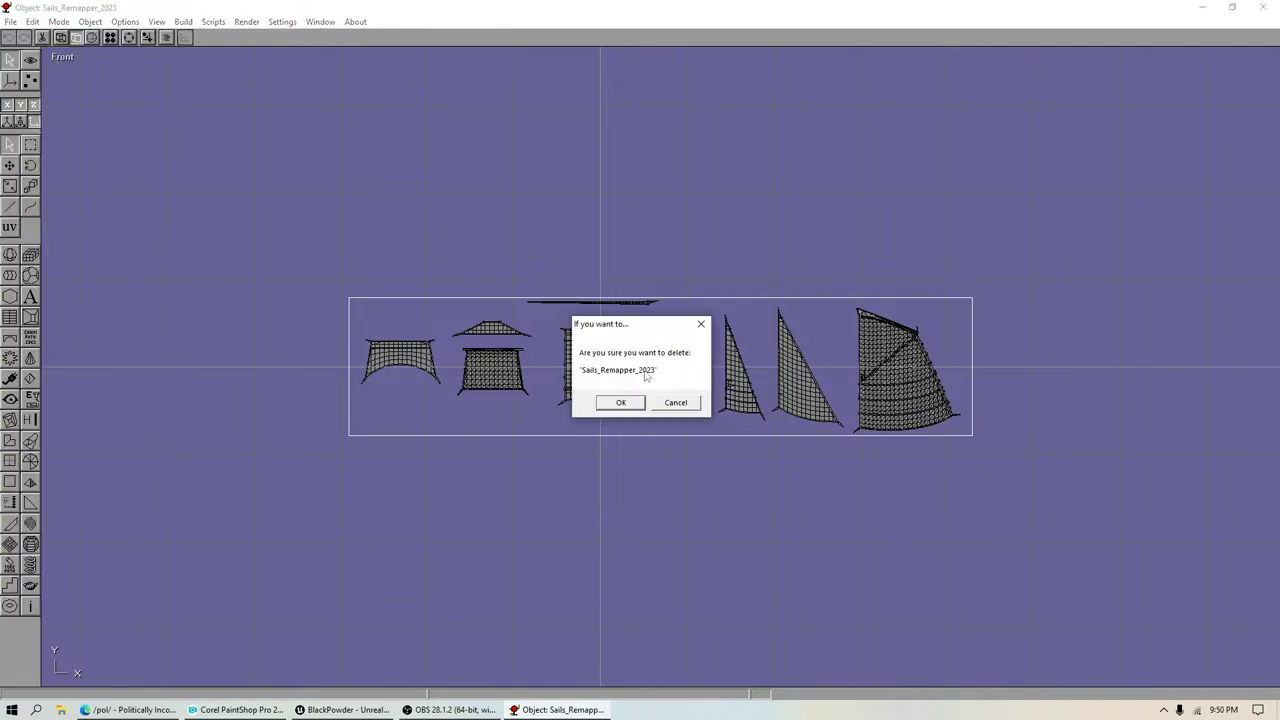
{"action": "left_click", "coordinate": [612, 404]}
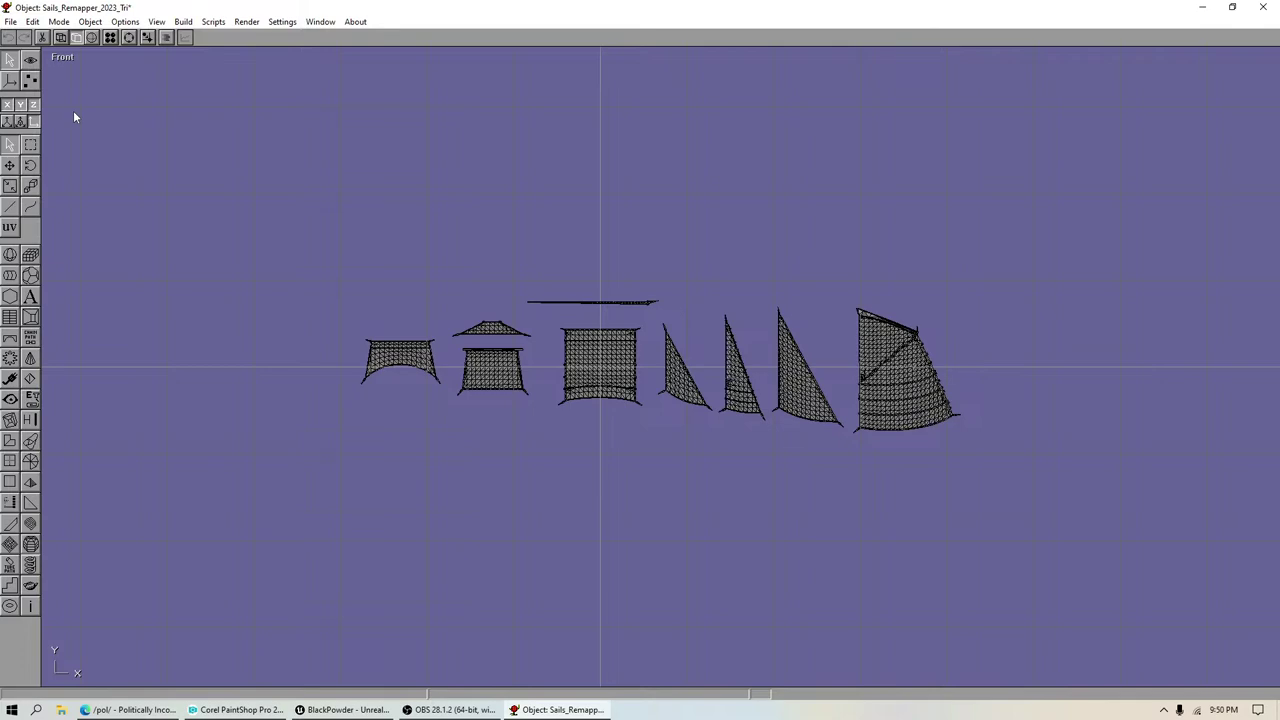
Step: Save the project with Sails_Remapper_2023_Tri as the current object
{"action": "left_click", "coordinate": [90, 21]}
{"action": "double_click", "coordinate": [157, 7]}
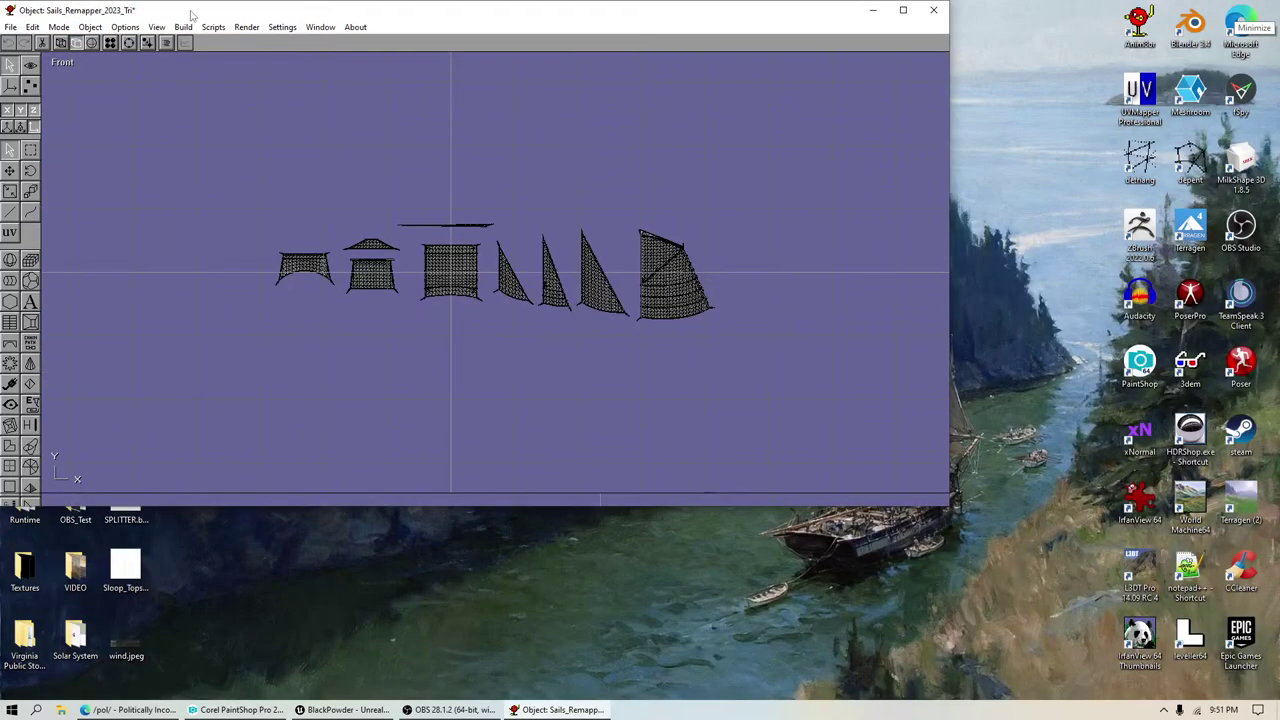
{"action": "double_click", "coordinate": [195, 15]}
{"action": "left_click", "coordinate": [11, 21]}
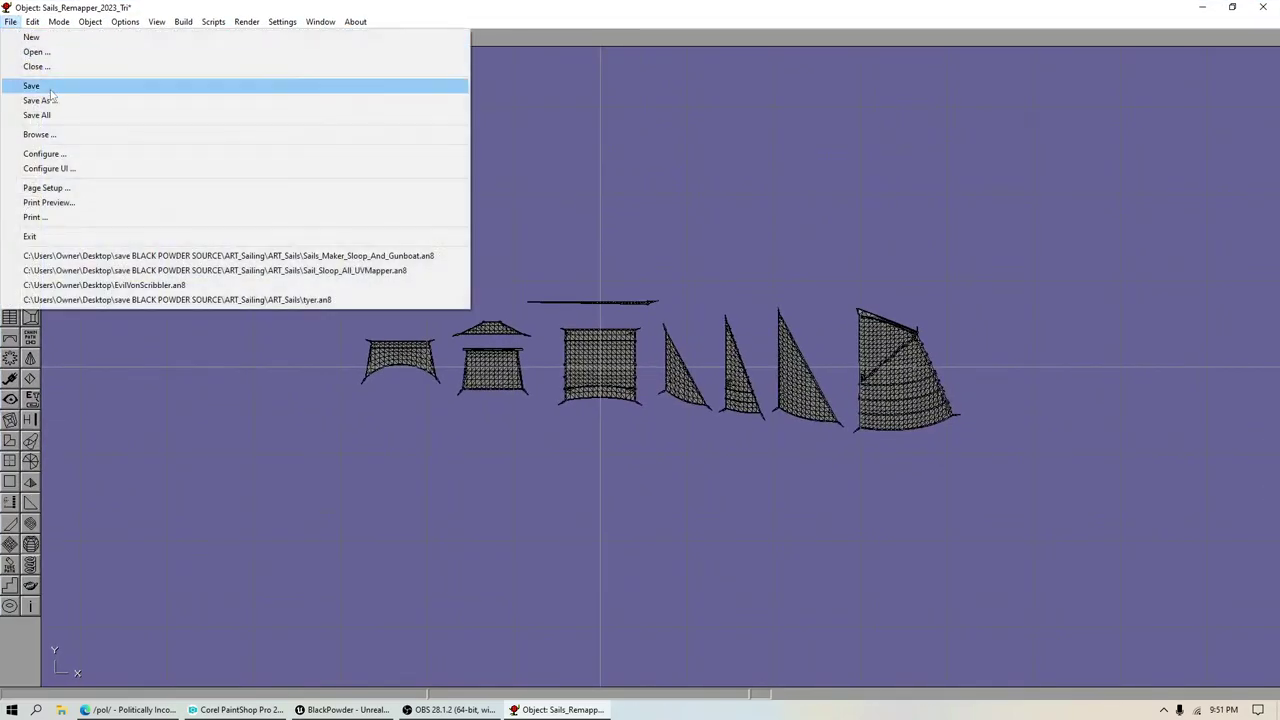
{"action": "left_click", "coordinate": [34, 86]}
Step: Examine the Anim8or (*.an8) files in the ART_Sails import folder sorted by date modified, including SailCutter_2023.an8, and cancel the import
{"action": "left_click", "coordinate": [90, 21]}
{"action": "left_click", "coordinate": [112, 49]}
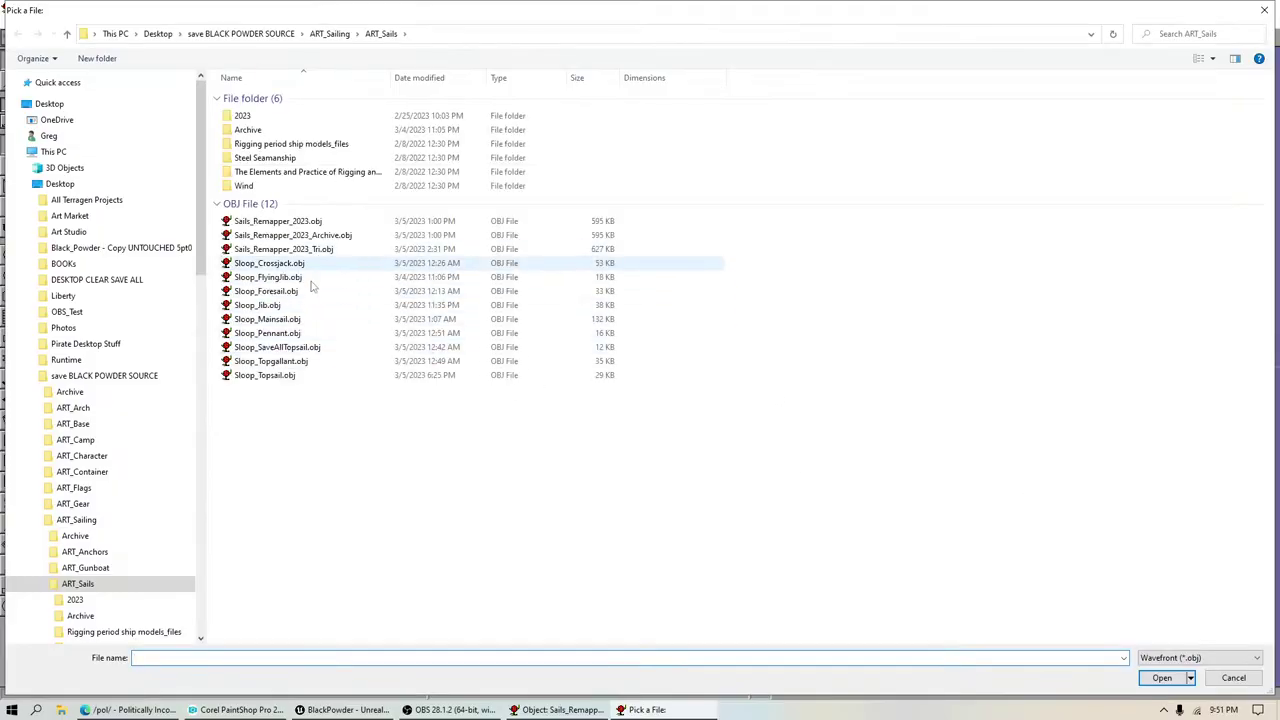
{"action": "left_click", "coordinate": [1175, 657]}
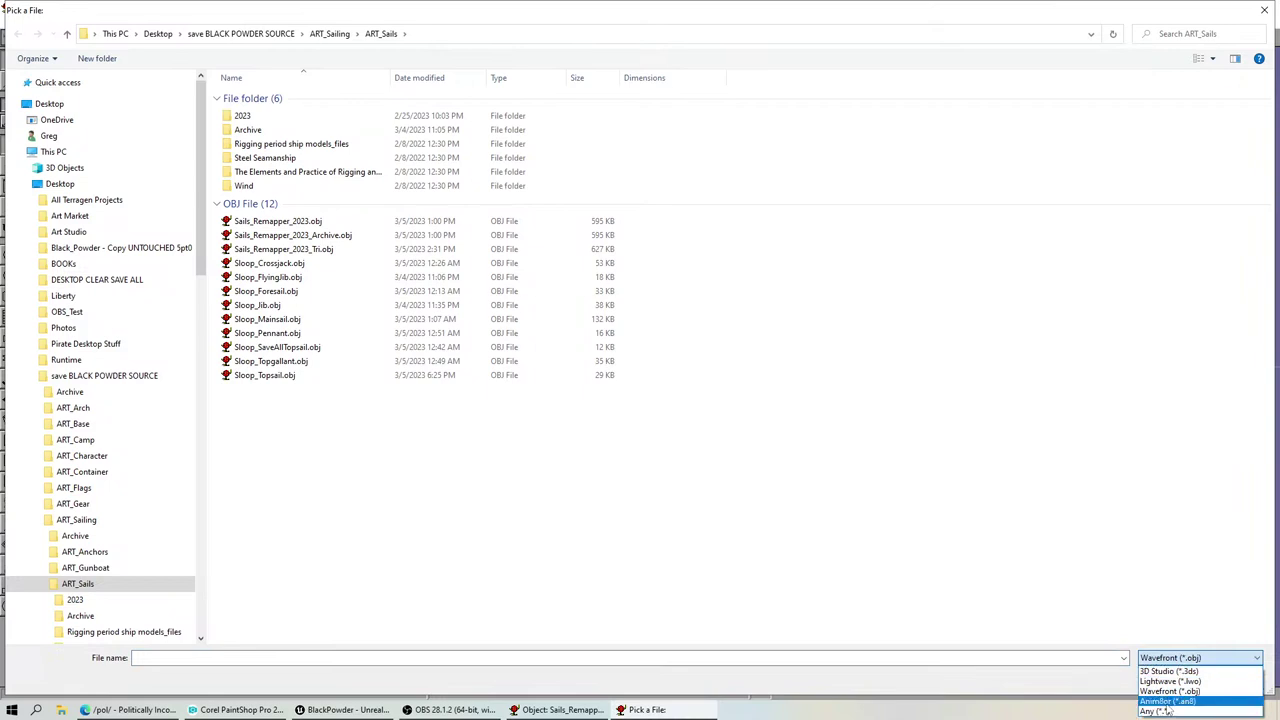
{"action": "left_click", "coordinate": [1166, 702]}
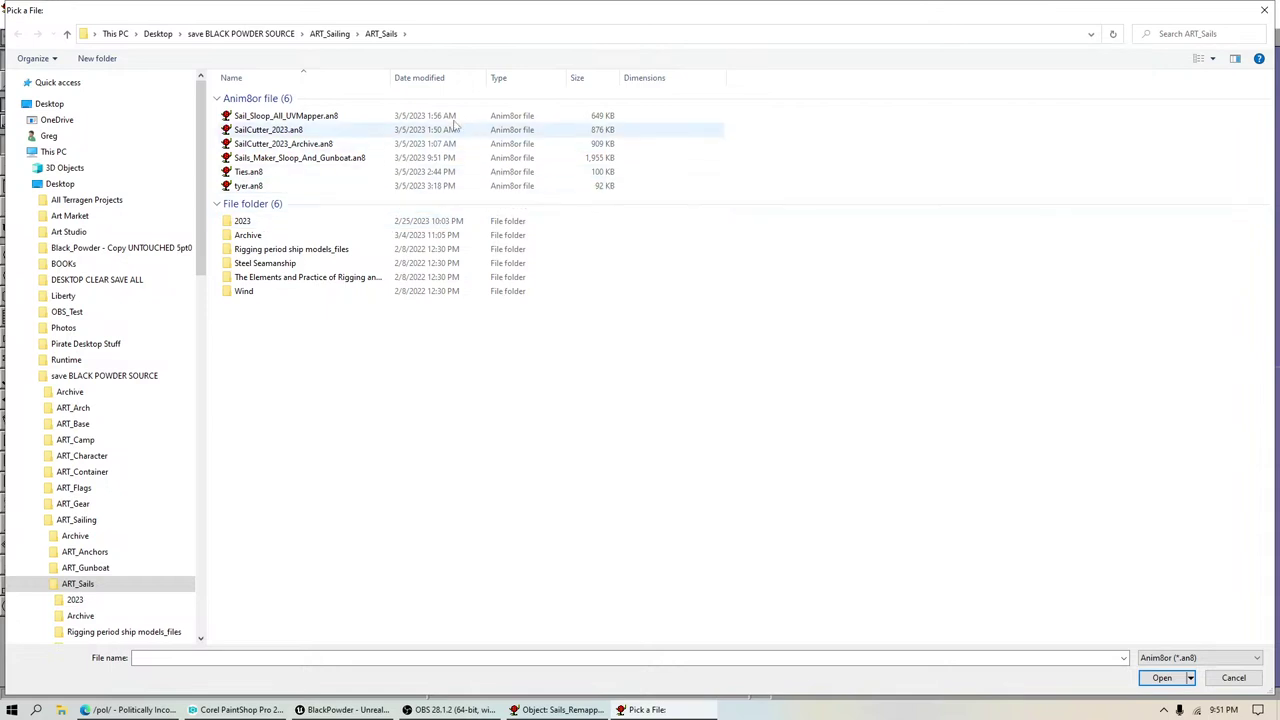
{"action": "left_click", "coordinate": [430, 78]}
{"action": "left_click", "coordinate": [430, 80]}
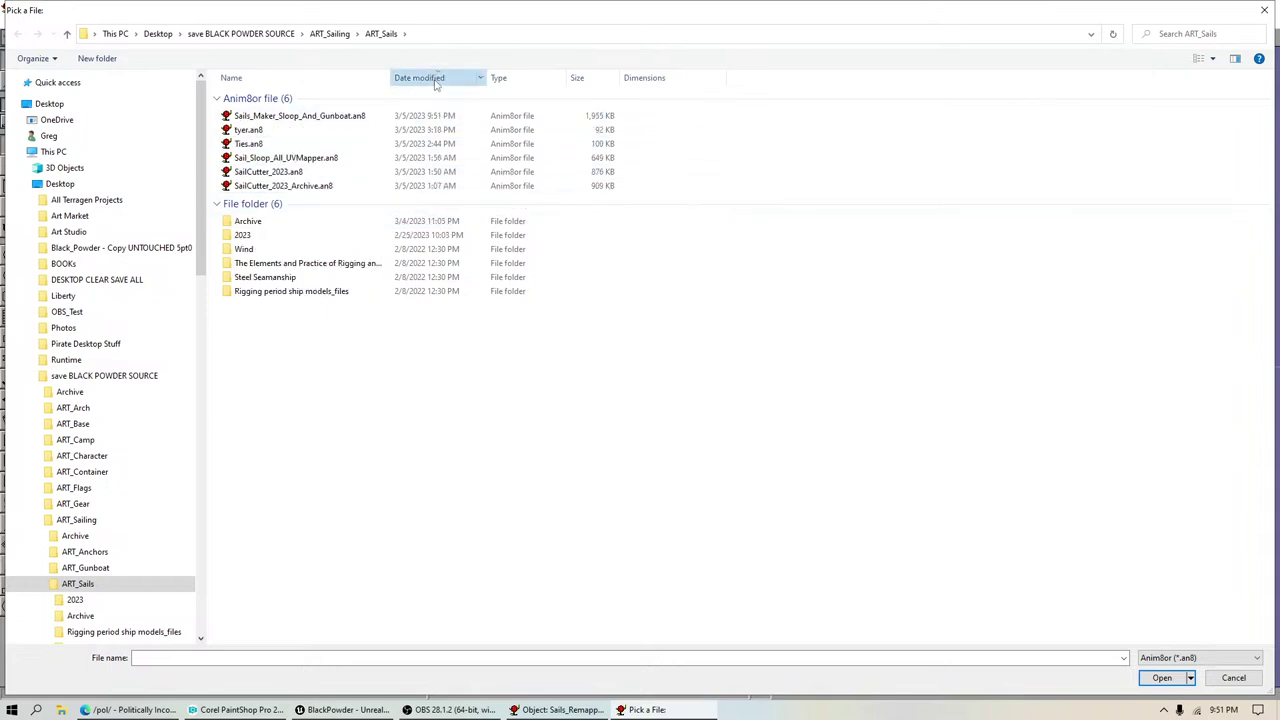
{"action": "left_click", "coordinate": [435, 83]}
{"action": "left_click", "coordinate": [435, 83]}
{"action": "left_click", "coordinate": [435, 80]}
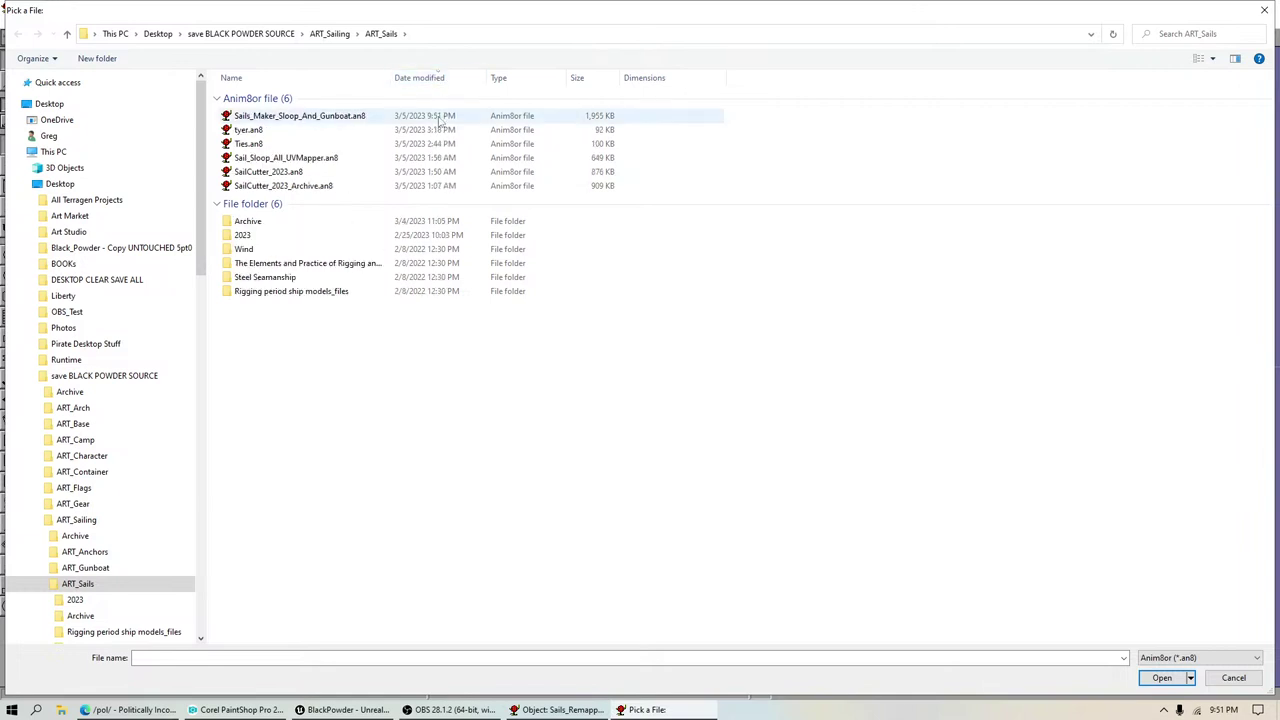
{"action": "left_click", "coordinate": [268, 176]}
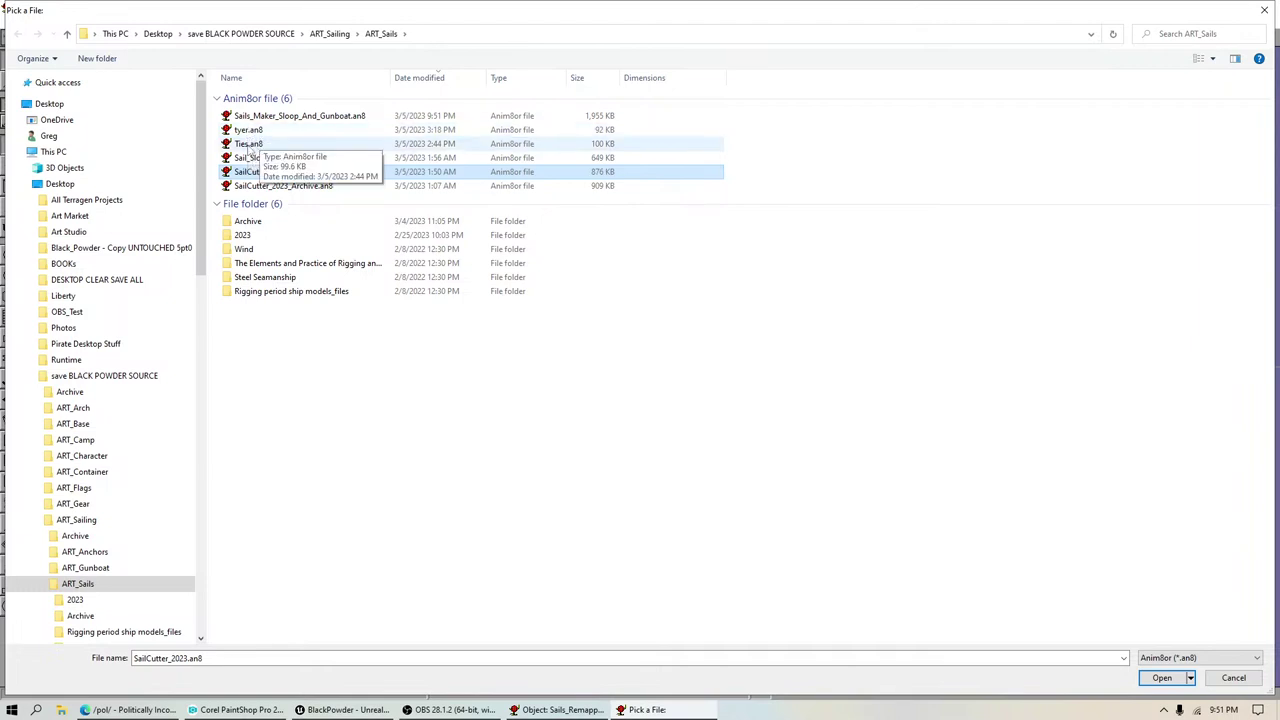
{"action": "left_click", "coordinate": [248, 145]}
{"action": "left_click", "coordinate": [248, 130]}
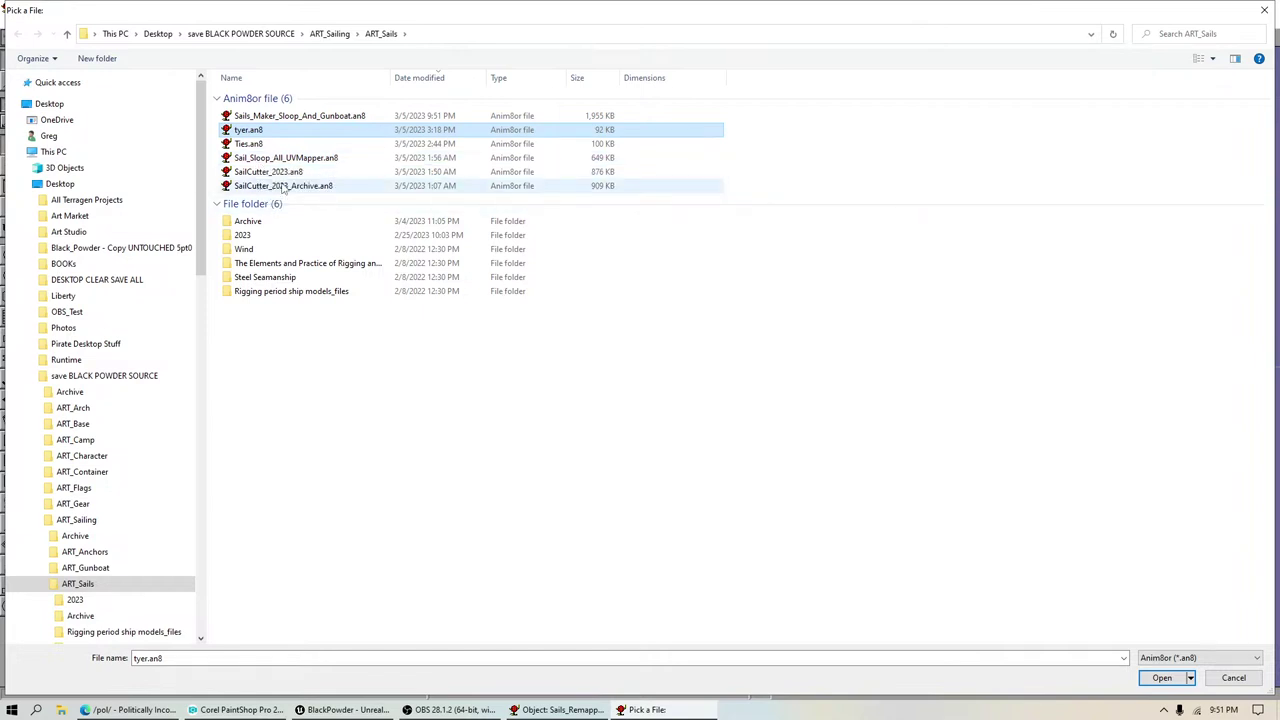
{"action": "left_click", "coordinate": [300, 172]}
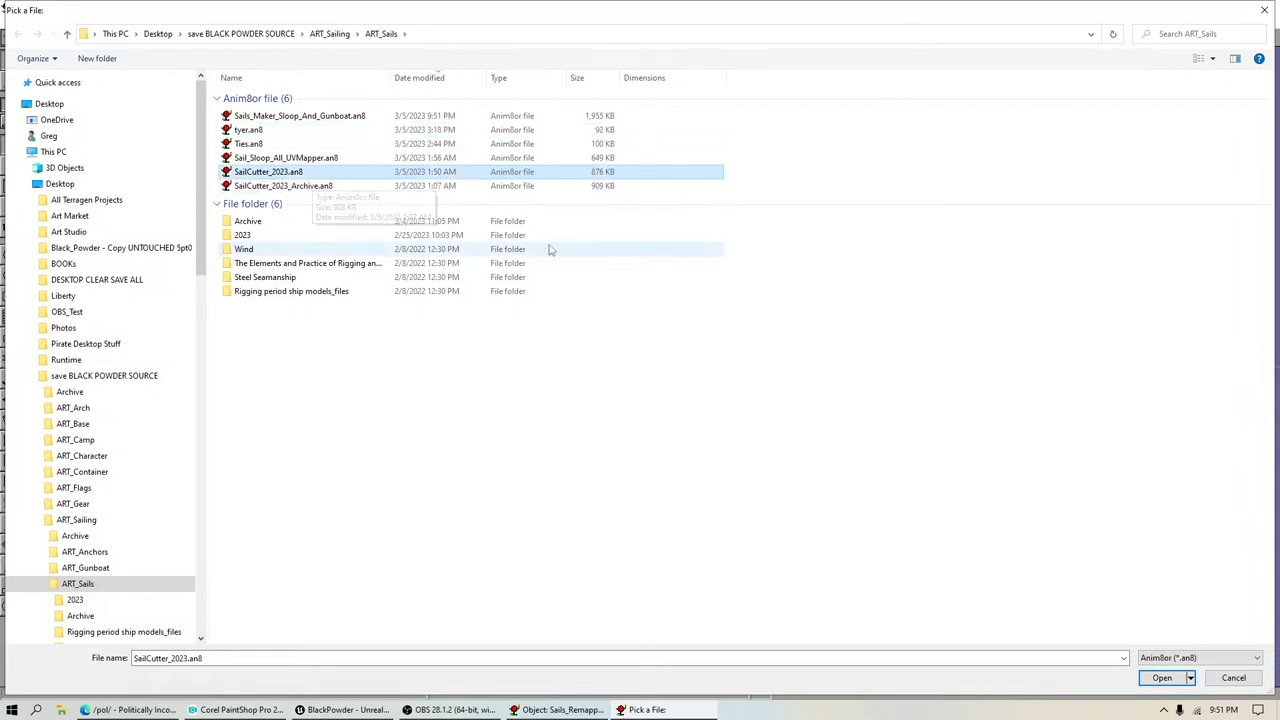
{"action": "left_click", "coordinate": [1215, 678]}
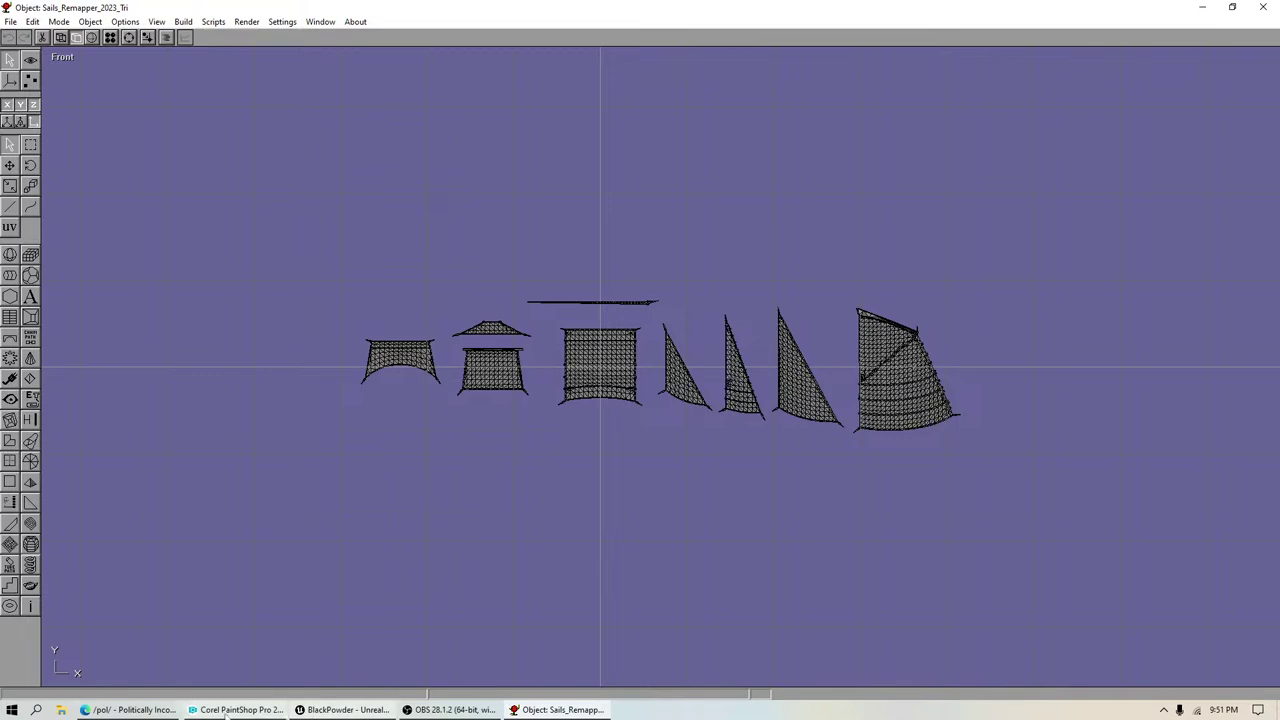
{"action": "left_click", "coordinate": [61, 709]}
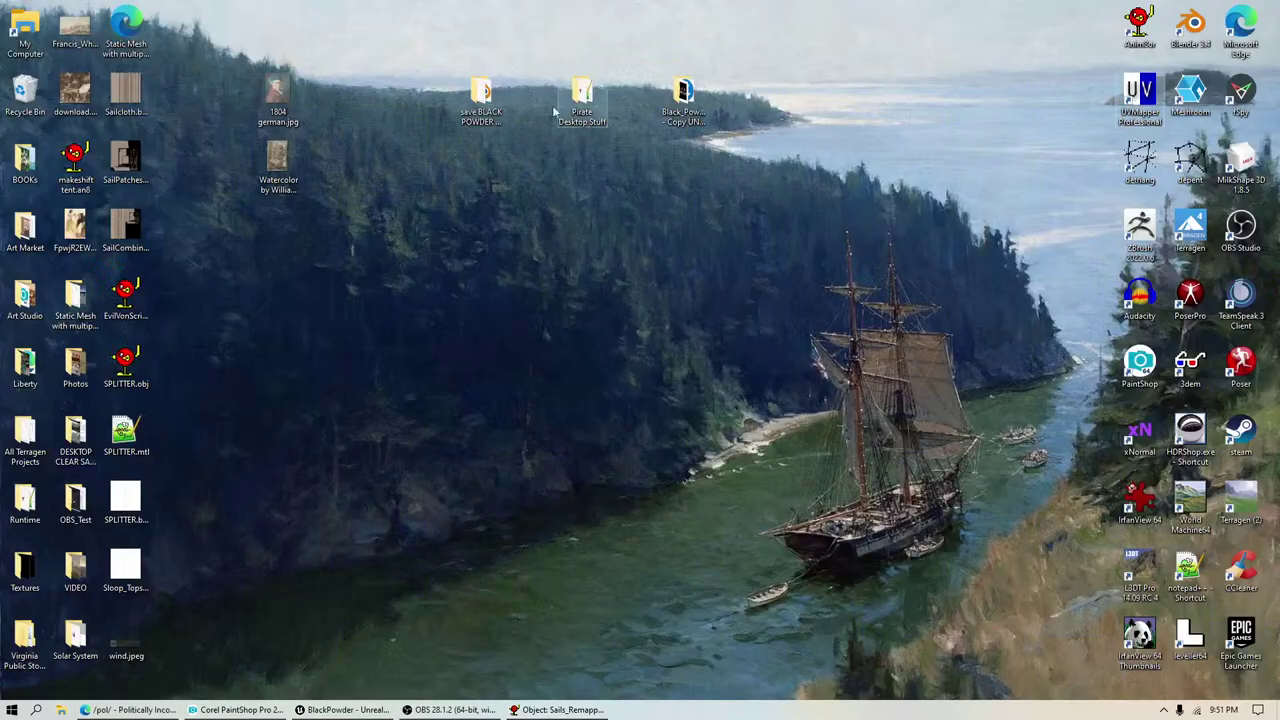
{"action": "double_click", "coordinate": [481, 100]}
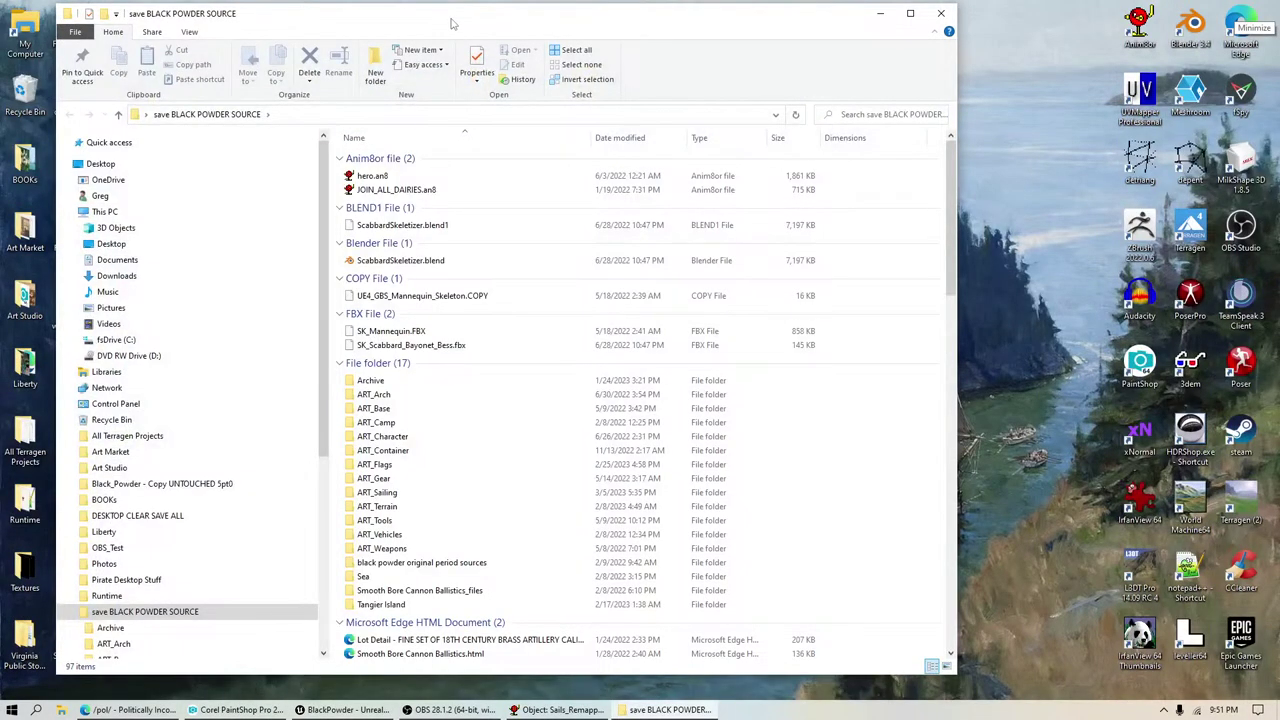
{"action": "double_click", "coordinate": [450, 22]}
{"action": "double_click", "coordinate": [335, 487]}
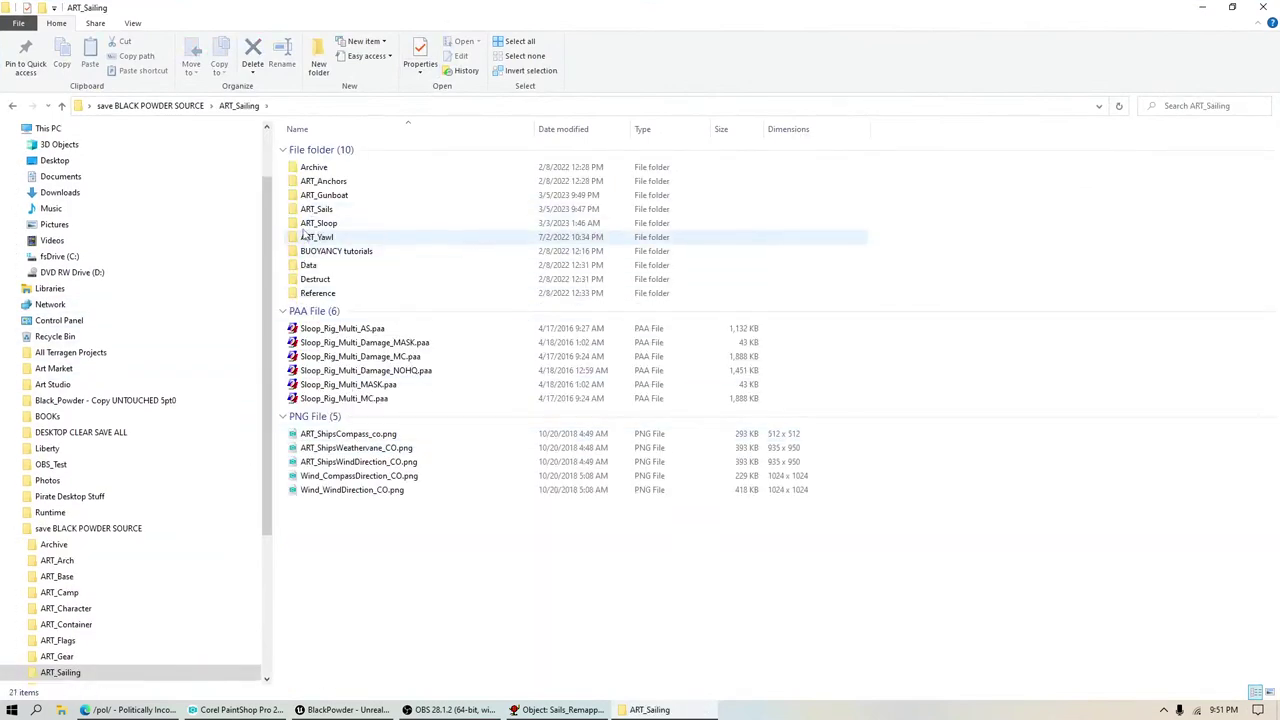
{"action": "left_click", "coordinate": [1263, 7]}
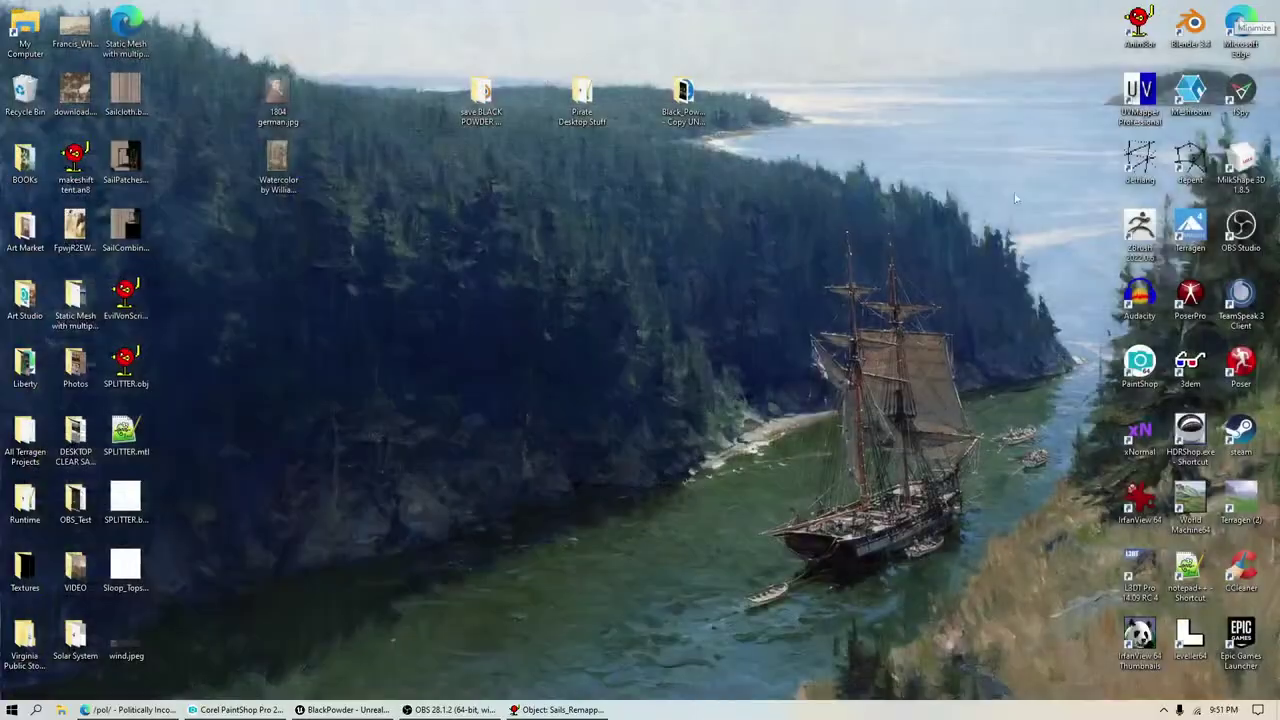
{"action": "left_click", "coordinate": [558, 710]}
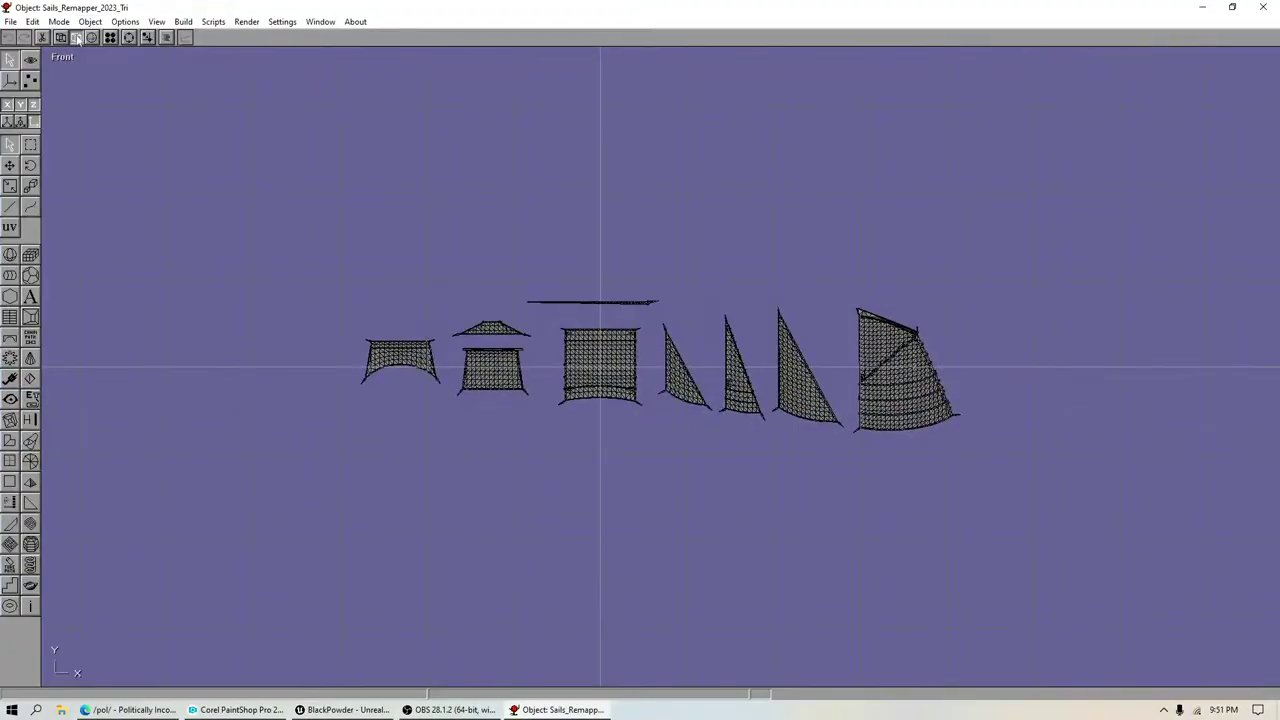
Step: Import Sloop_Crossjack.obj in Wavefront format from the ART_Sails folder, with the files sorted by name
{"action": "left_click", "coordinate": [90, 21]}
{"action": "left_click", "coordinate": [150, 70]}
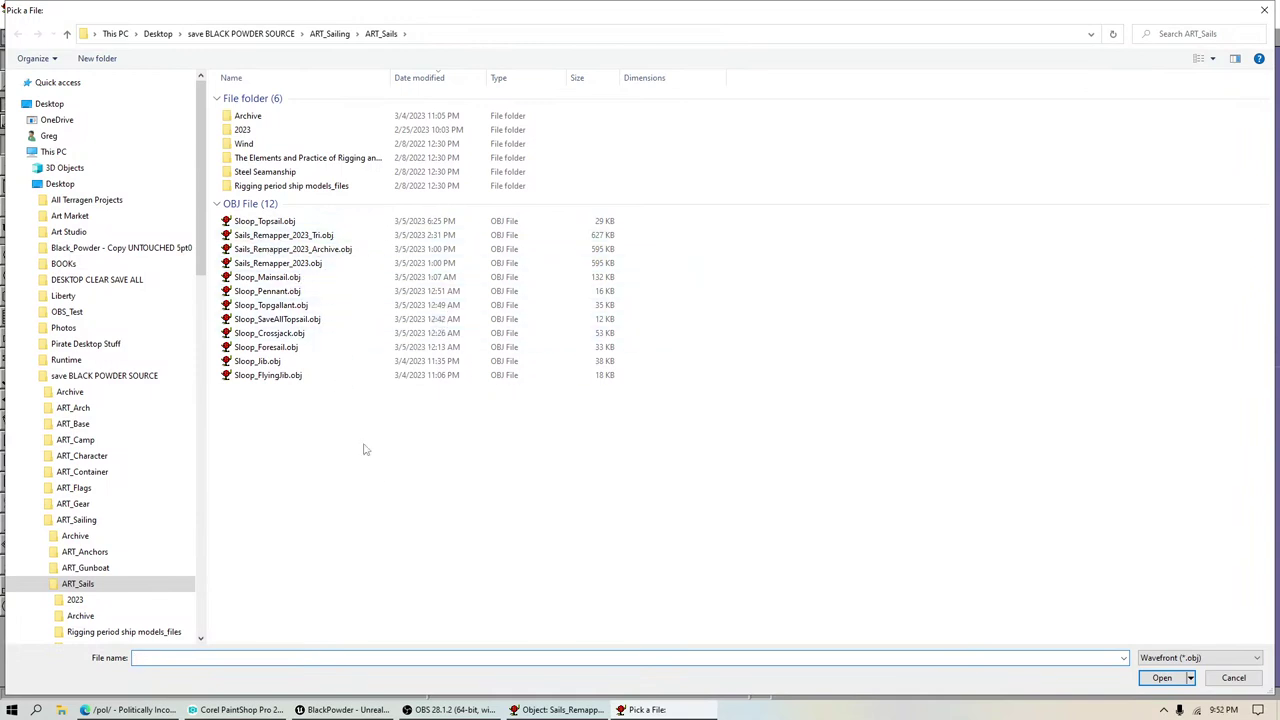
{"action": "right_click", "coordinate": [325, 443]}
{"action": "mouse_move", "coordinate": [360, 461]}
{"action": "left_click", "coordinate": [490, 467]}
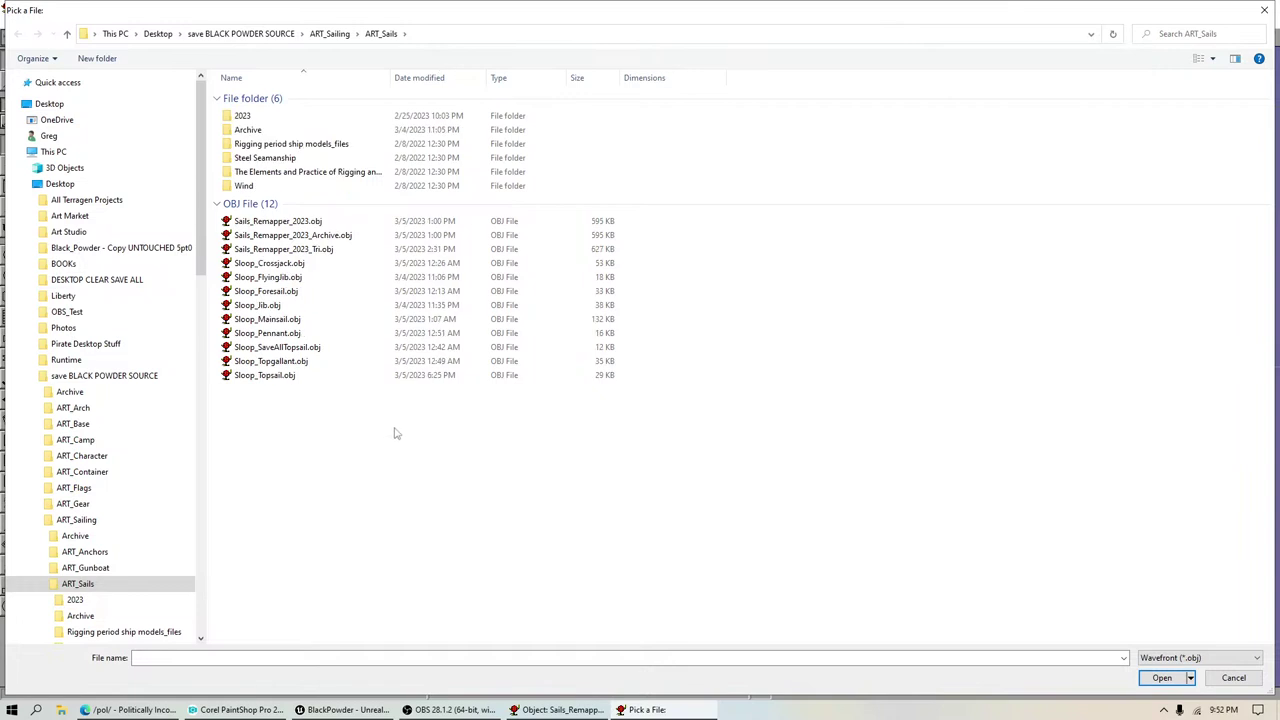
{"action": "right_click", "coordinate": [393, 427]}
{"action": "left_click", "coordinate": [688, 387]}
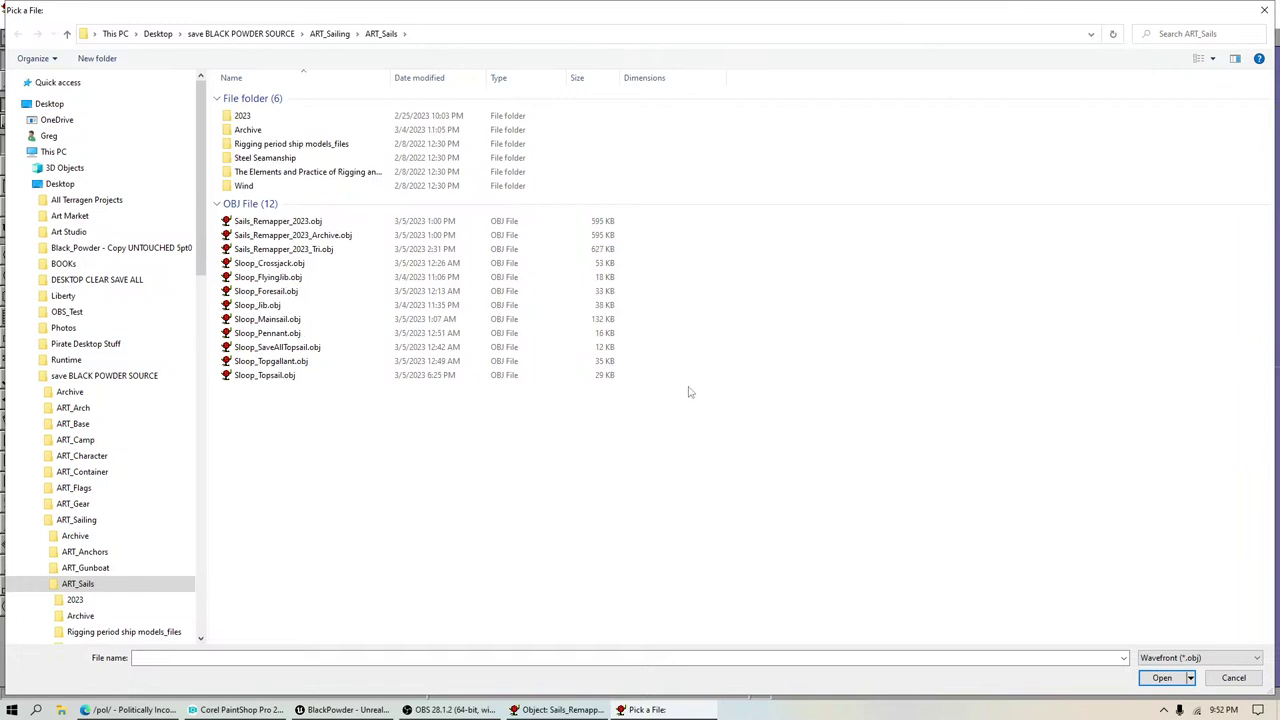
{"action": "left_click", "coordinate": [284, 250]}
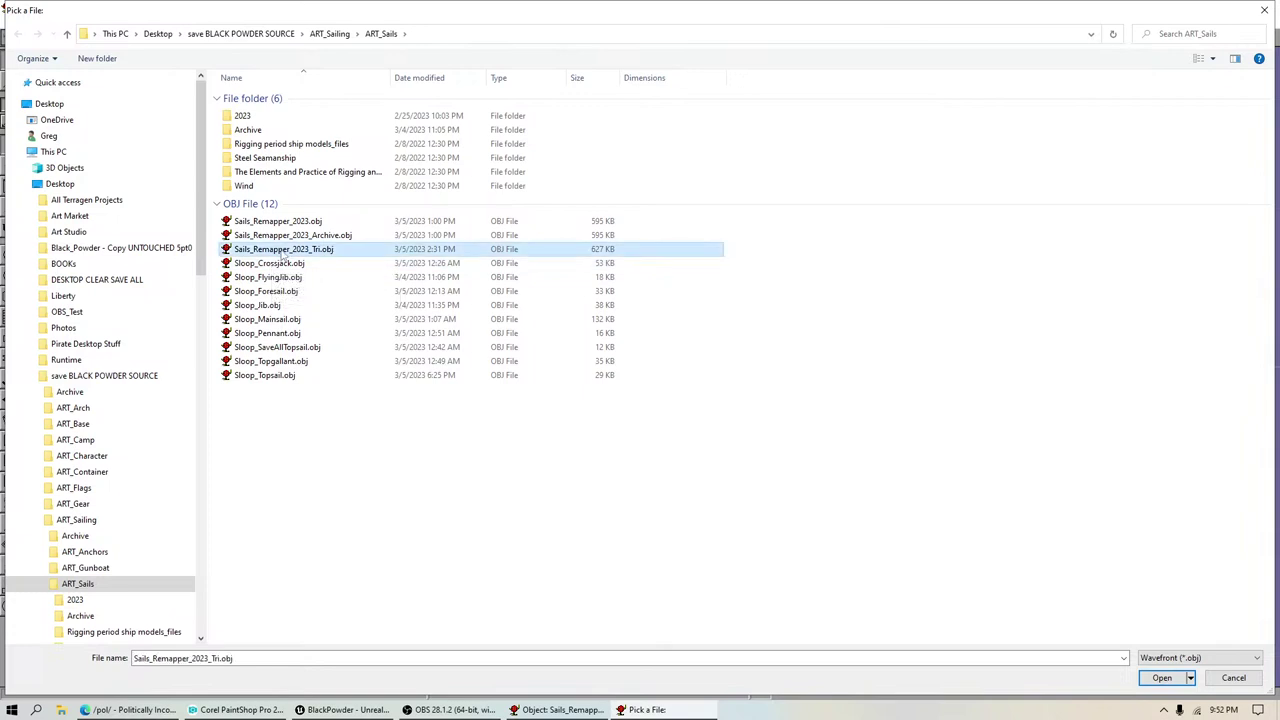
{"action": "left_click", "coordinate": [293, 224]}
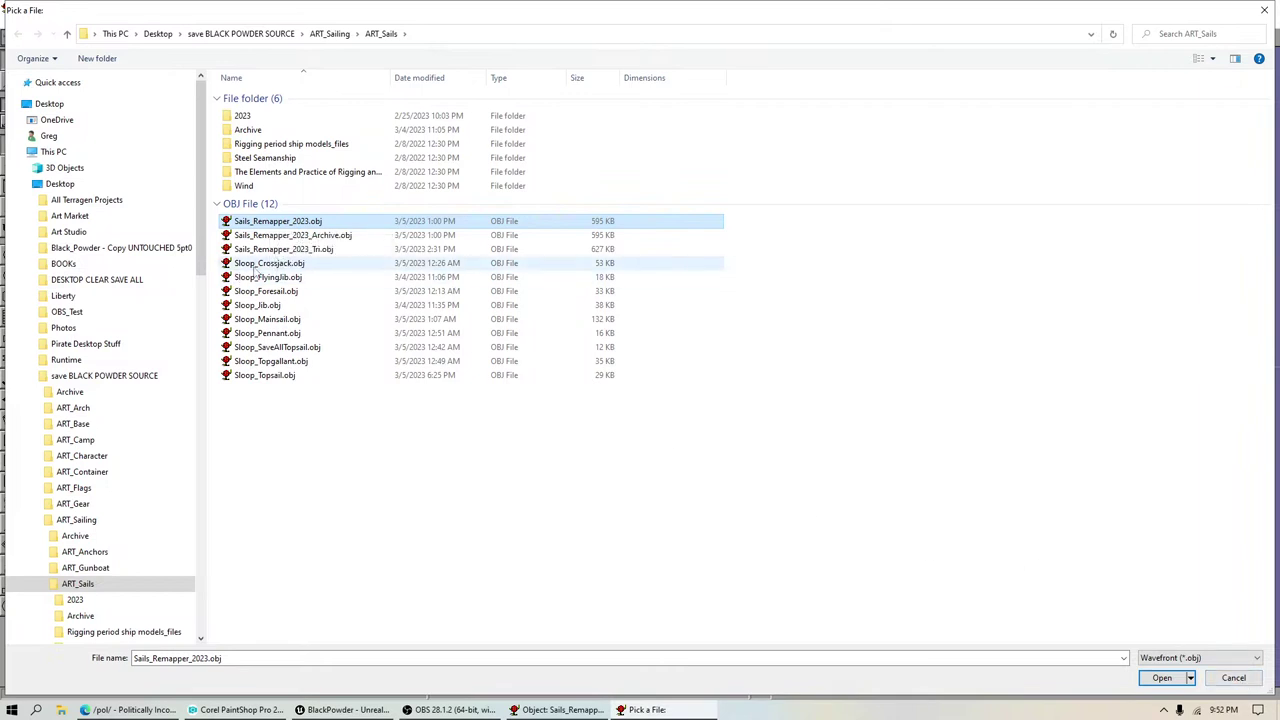
{"action": "left_click", "coordinate": [405, 263]}
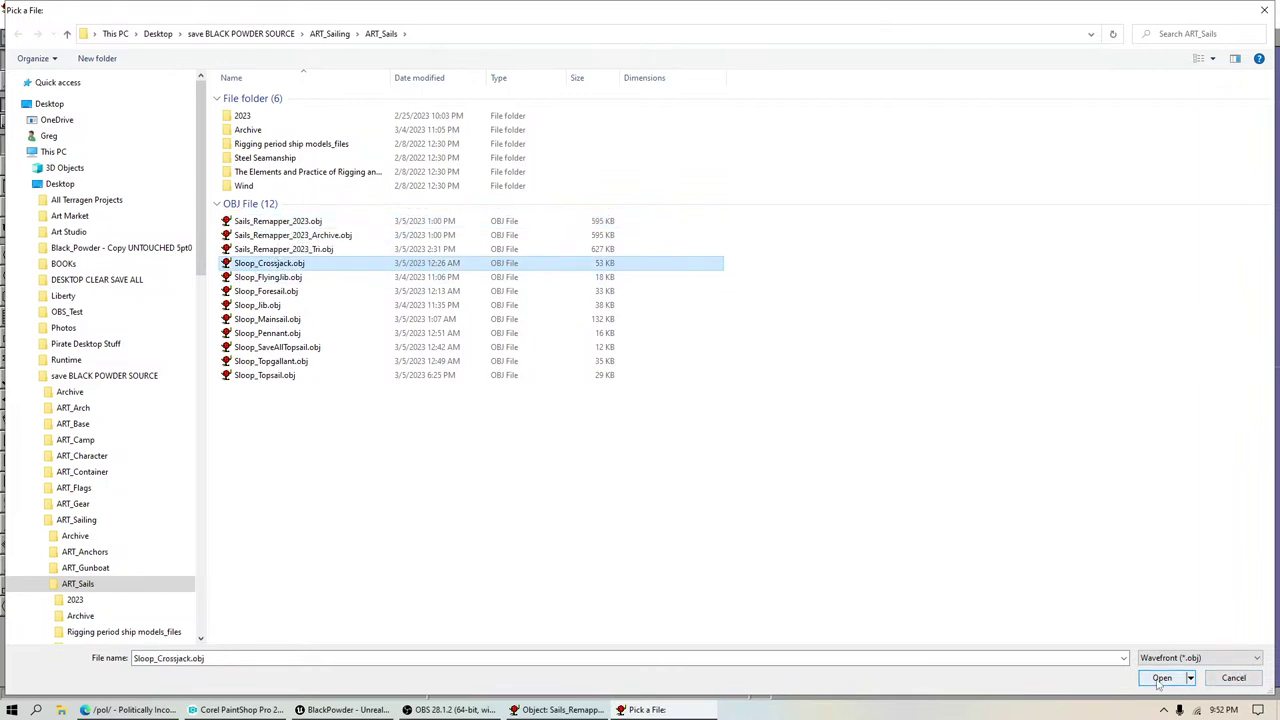
{"action": "left_click", "coordinate": [1162, 678]}
Step: Begin importing another sail file into the project
{"action": "left_click", "coordinate": [90, 21]}
{"action": "left_click", "coordinate": [113, 52]}
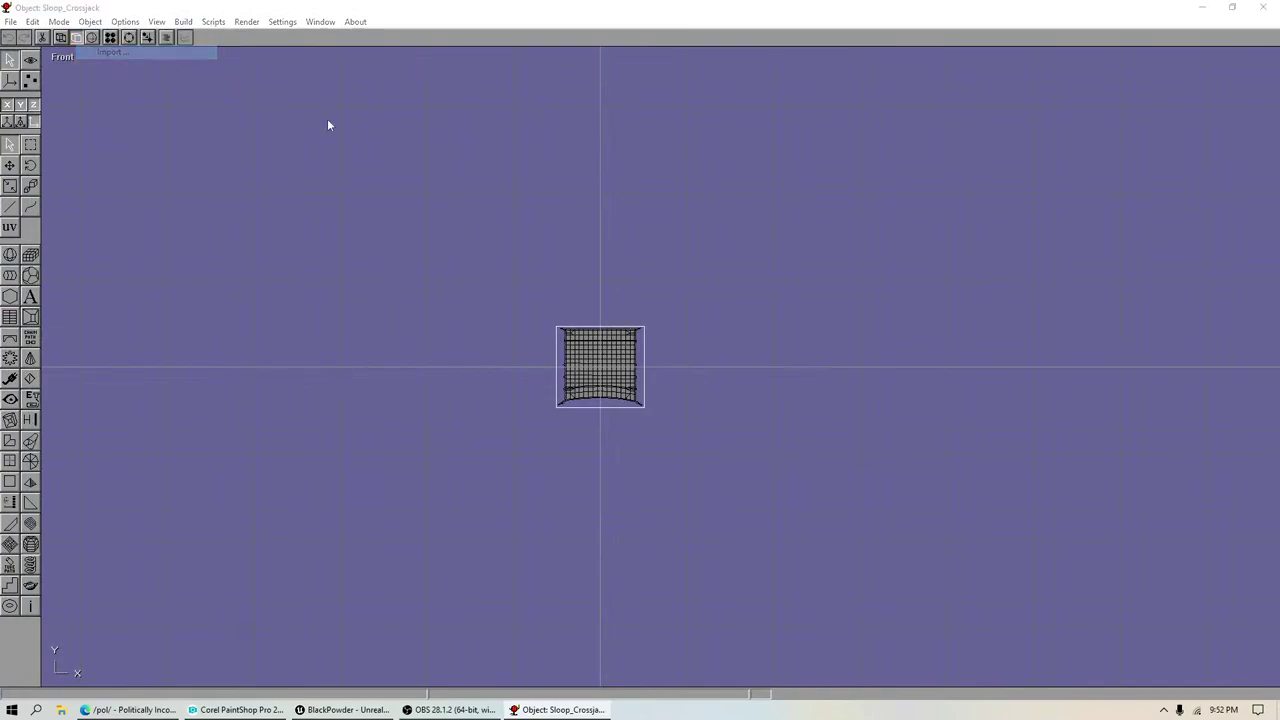
Step: Import Sloop_FlyingJib.obj and Sloop_Foresail.obj from the ART_Sails folder as separate objects
{"action": "left_click", "coordinate": [250, 279]}
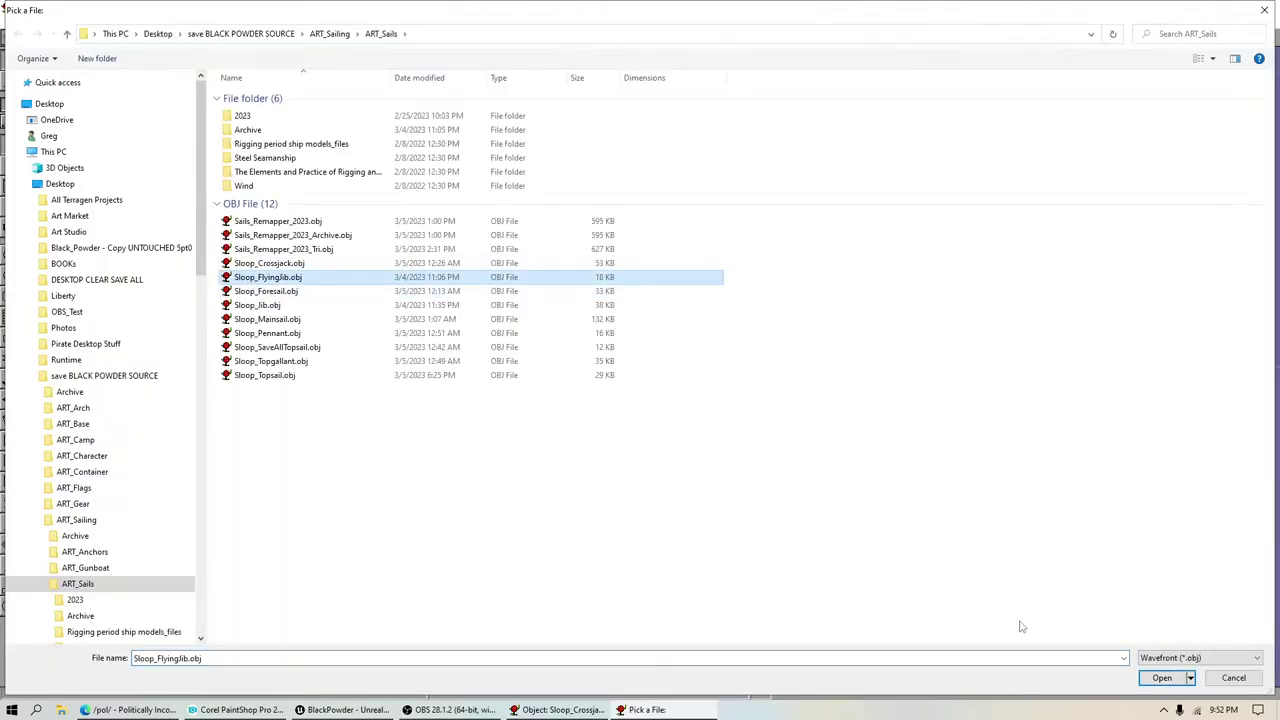
{"action": "left_click", "coordinate": [1162, 678]}
{"action": "left_click", "coordinate": [90, 21]}
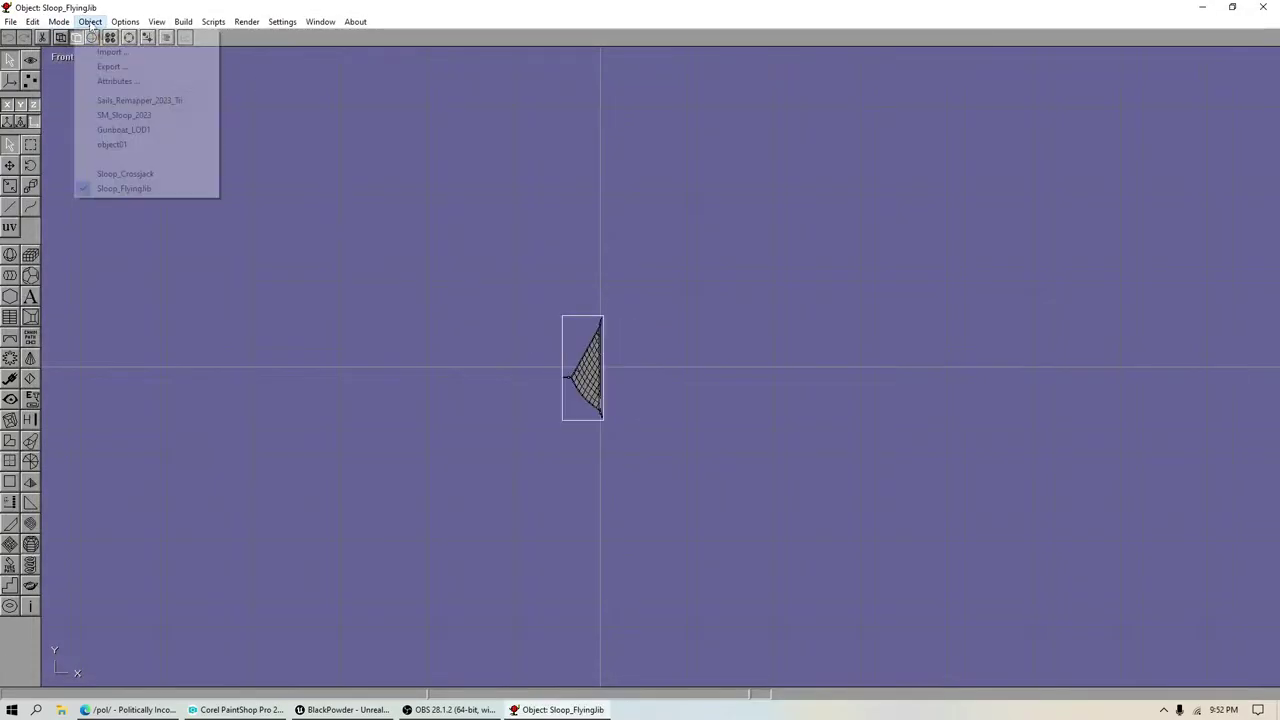
{"action": "left_click", "coordinate": [111, 52]}
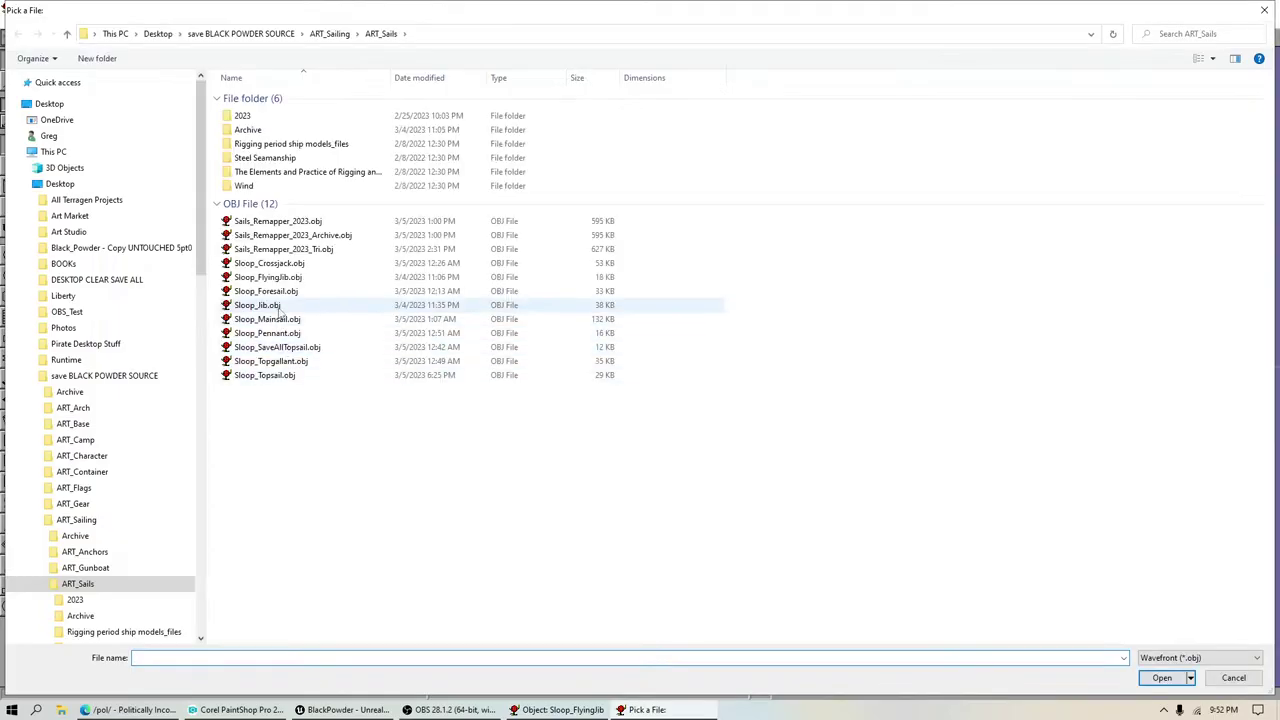
{"action": "left_click", "coordinate": [268, 292]}
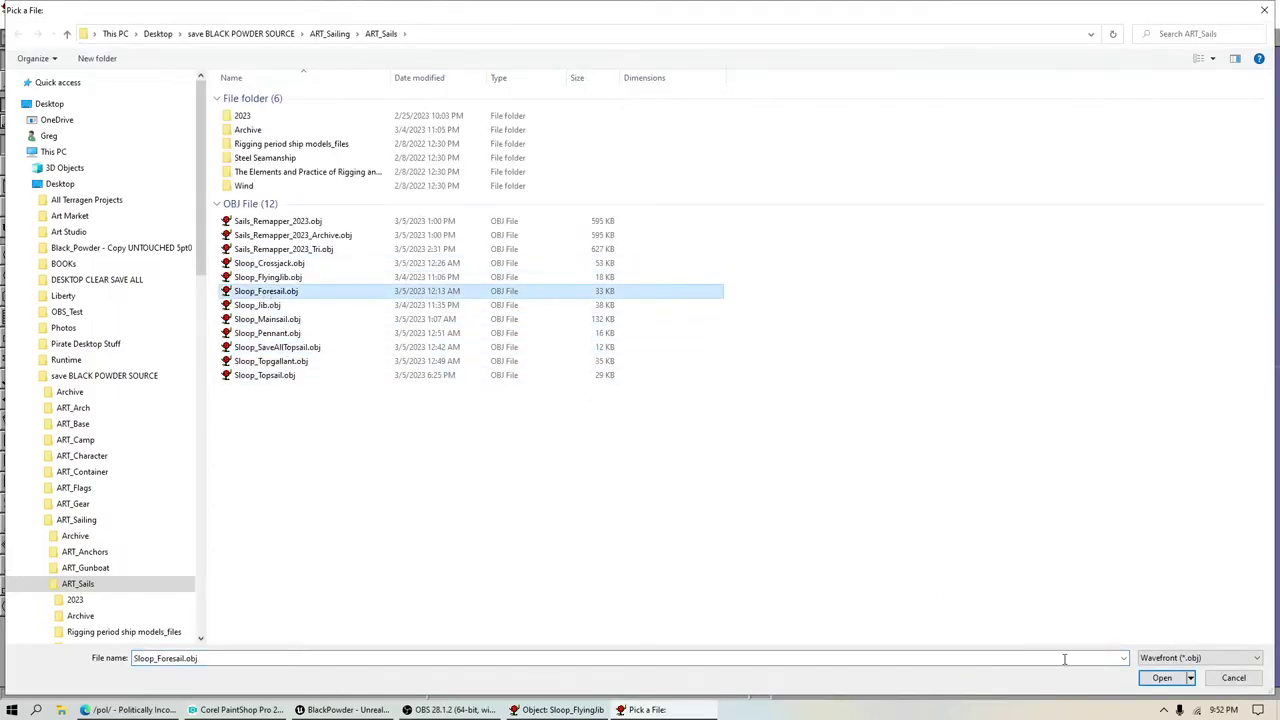
{"action": "left_click", "coordinate": [1162, 678]}
{"action": "left_click", "coordinate": [90, 21]}
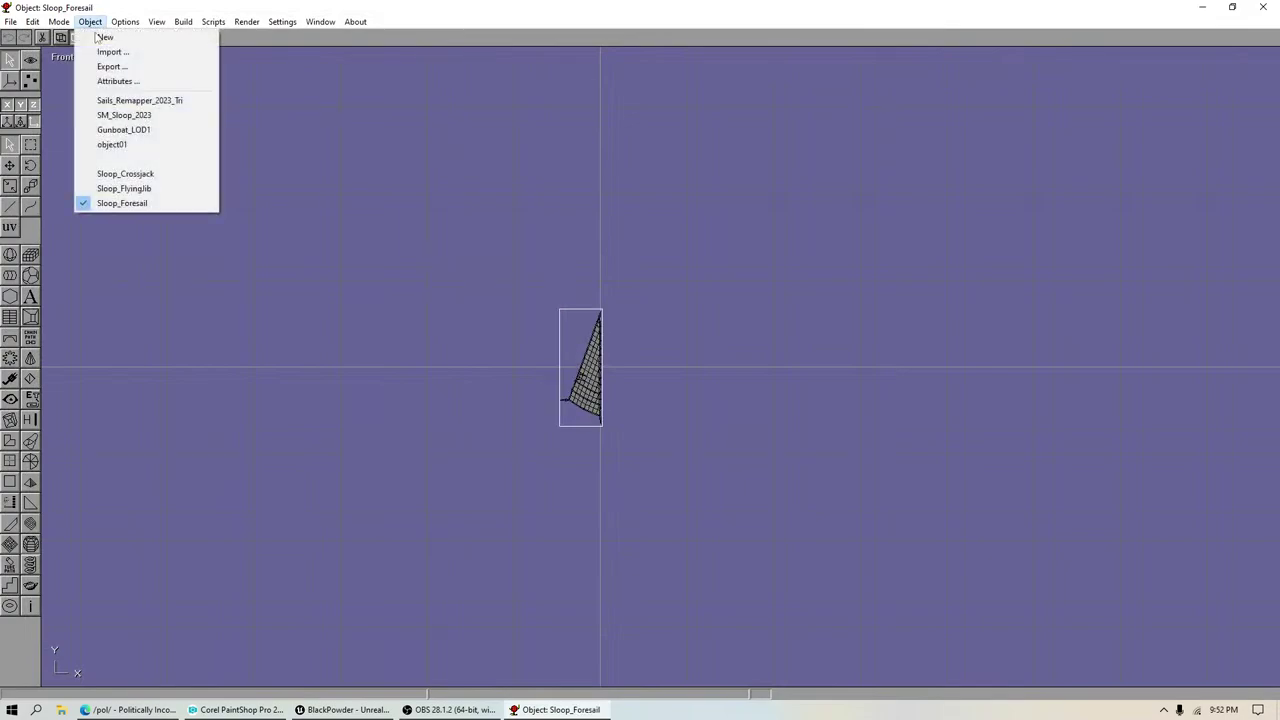
{"action": "left_click", "coordinate": [148, 51]}
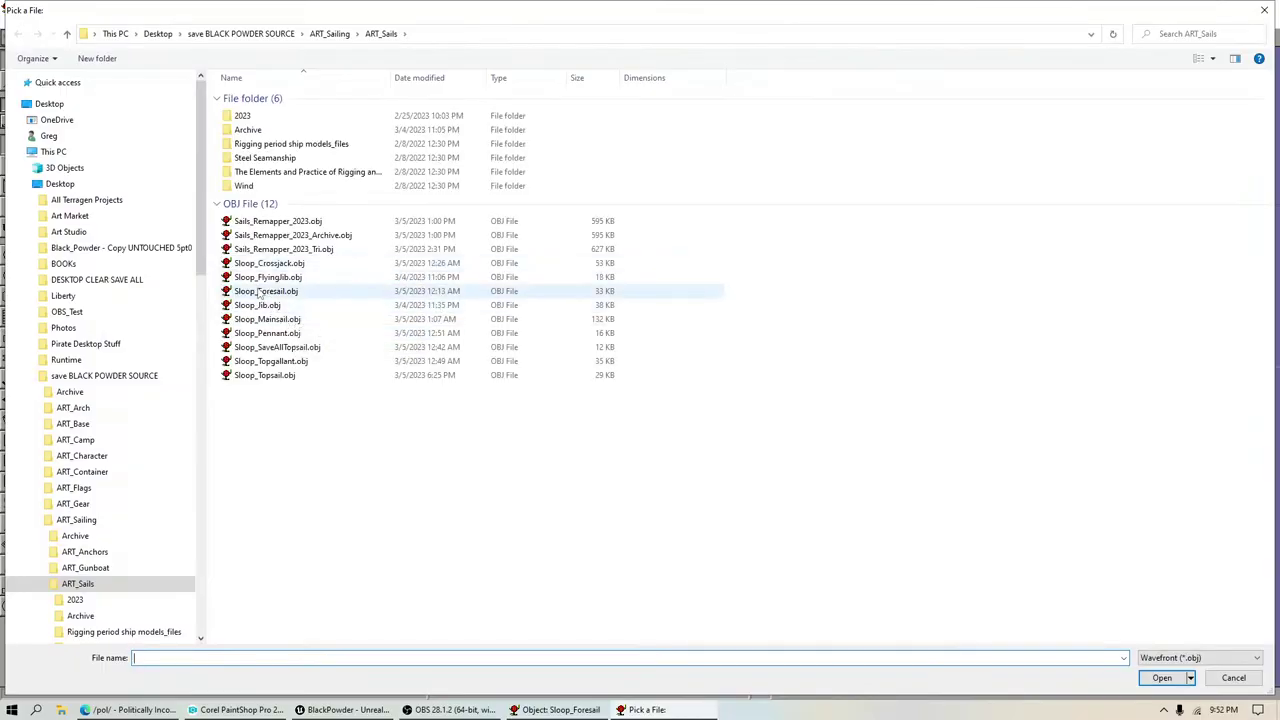
{"action": "left_click", "coordinate": [259, 292]}
{"action": "left_click", "coordinate": [1156, 678]}
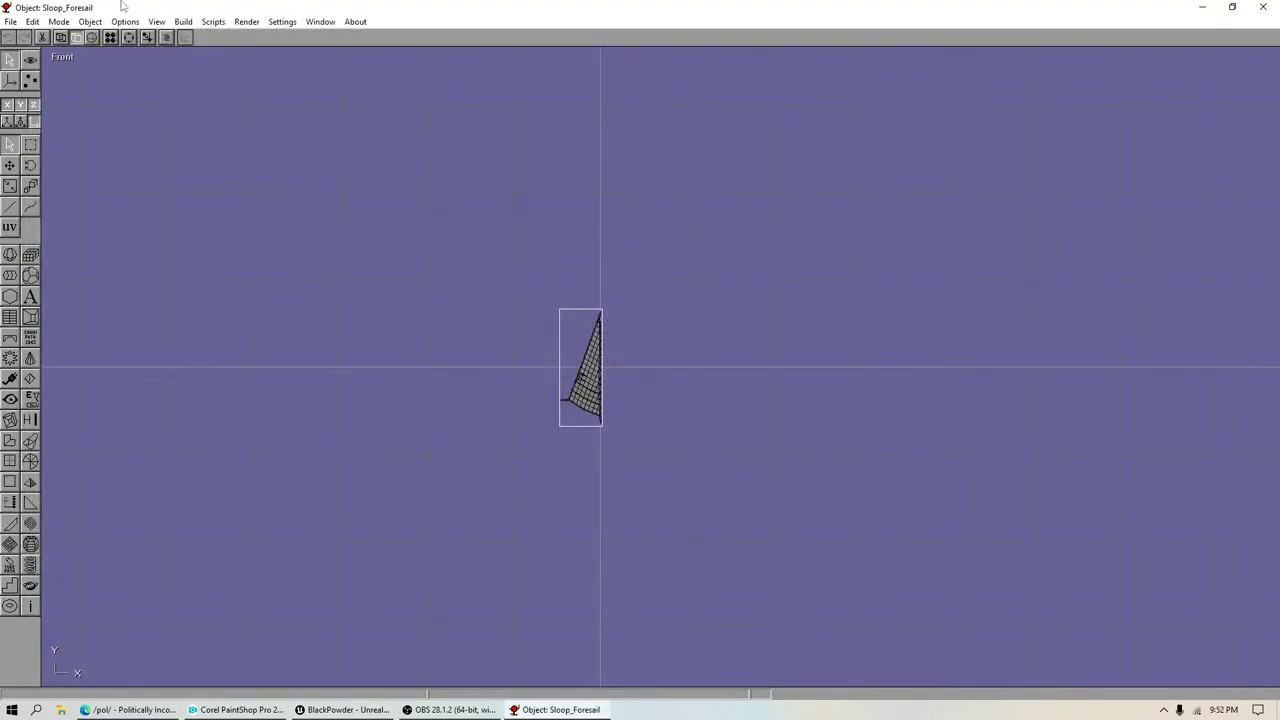
{"action": "left_click", "coordinate": [90, 21]}
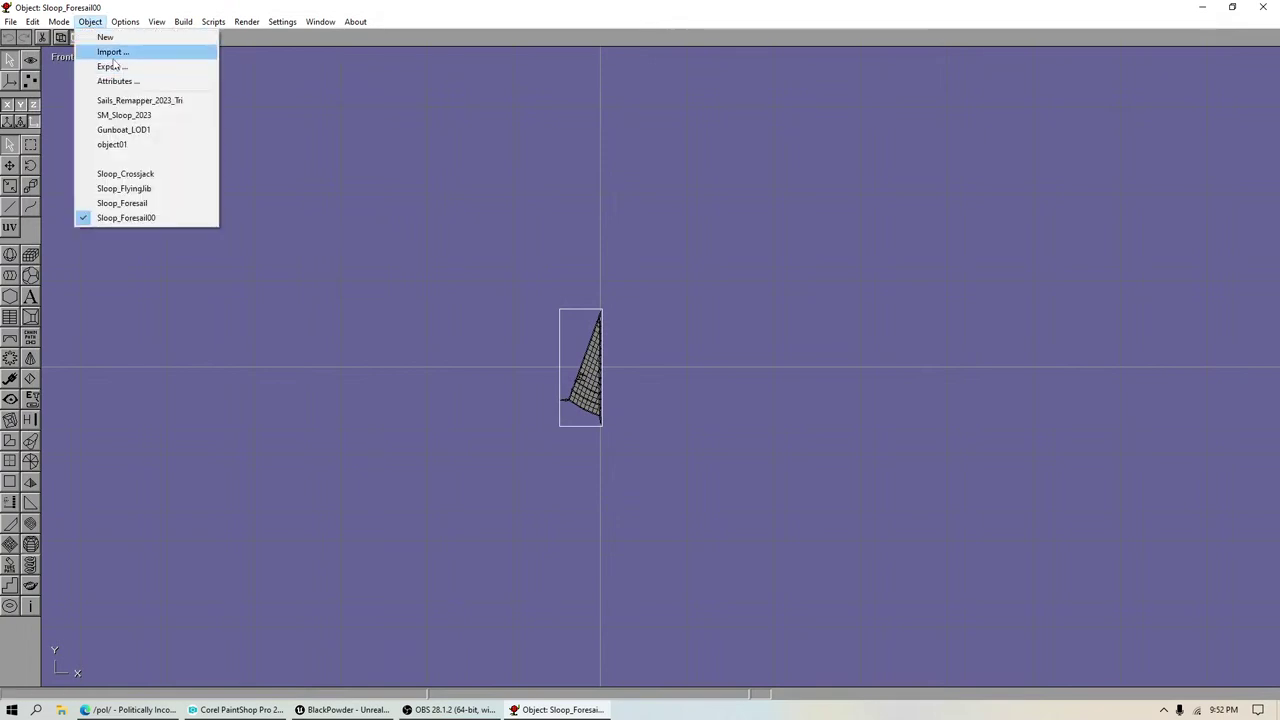
{"action": "left_click", "coordinate": [110, 221]}
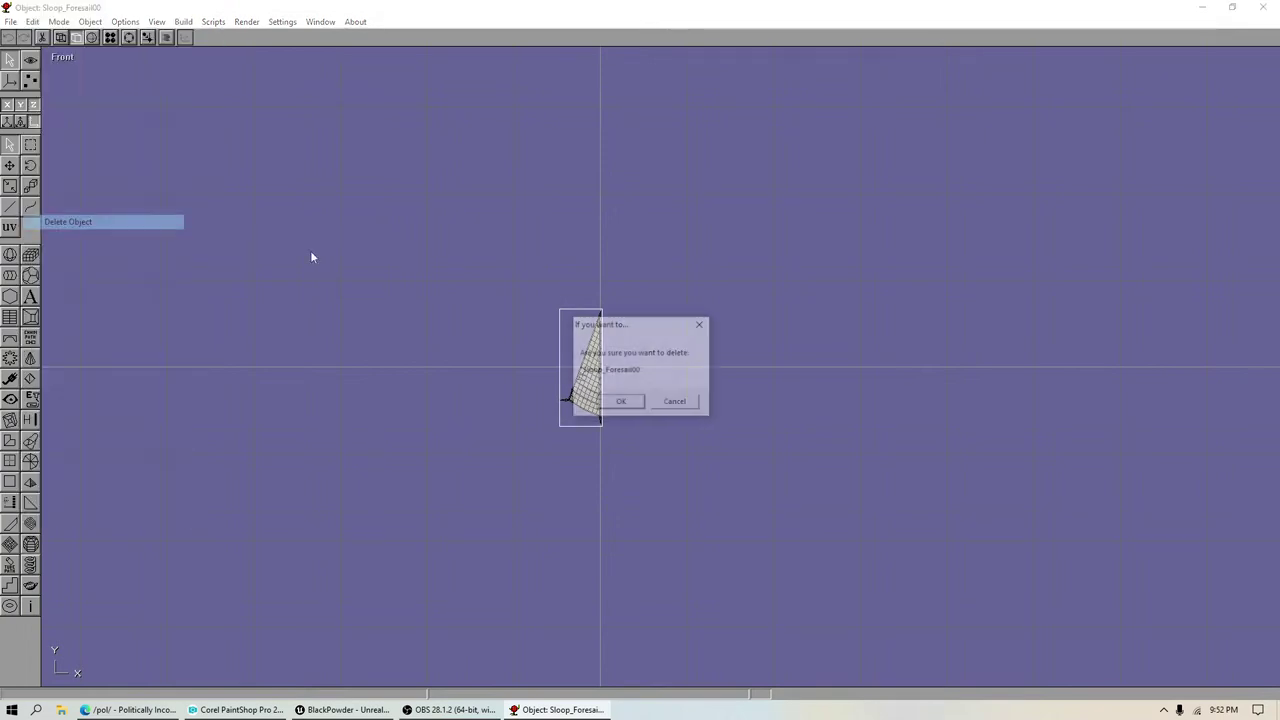
{"action": "left_click", "coordinate": [610, 406]}
Step: Import Sloop_Jib.obj and Sloop_Mainsail.obj from the ART_Sails folder as separate objects
{"action": "left_click", "coordinate": [90, 21]}
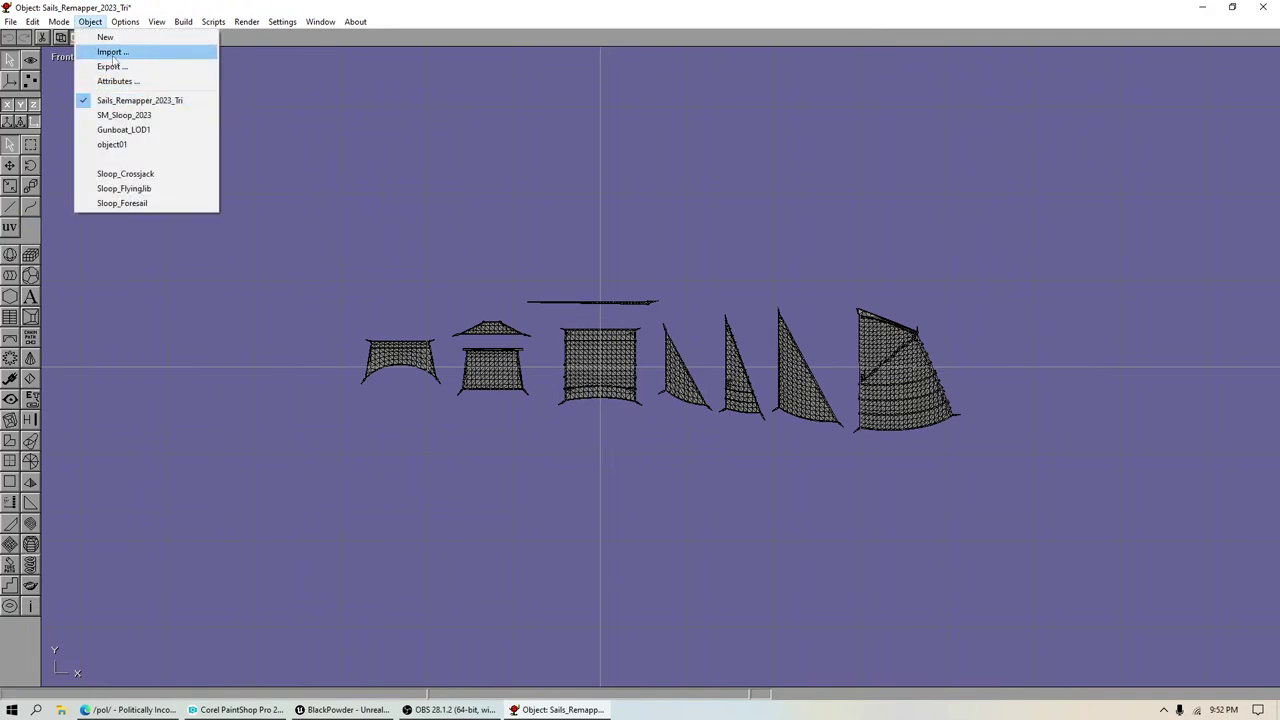
{"action": "left_click", "coordinate": [117, 57]}
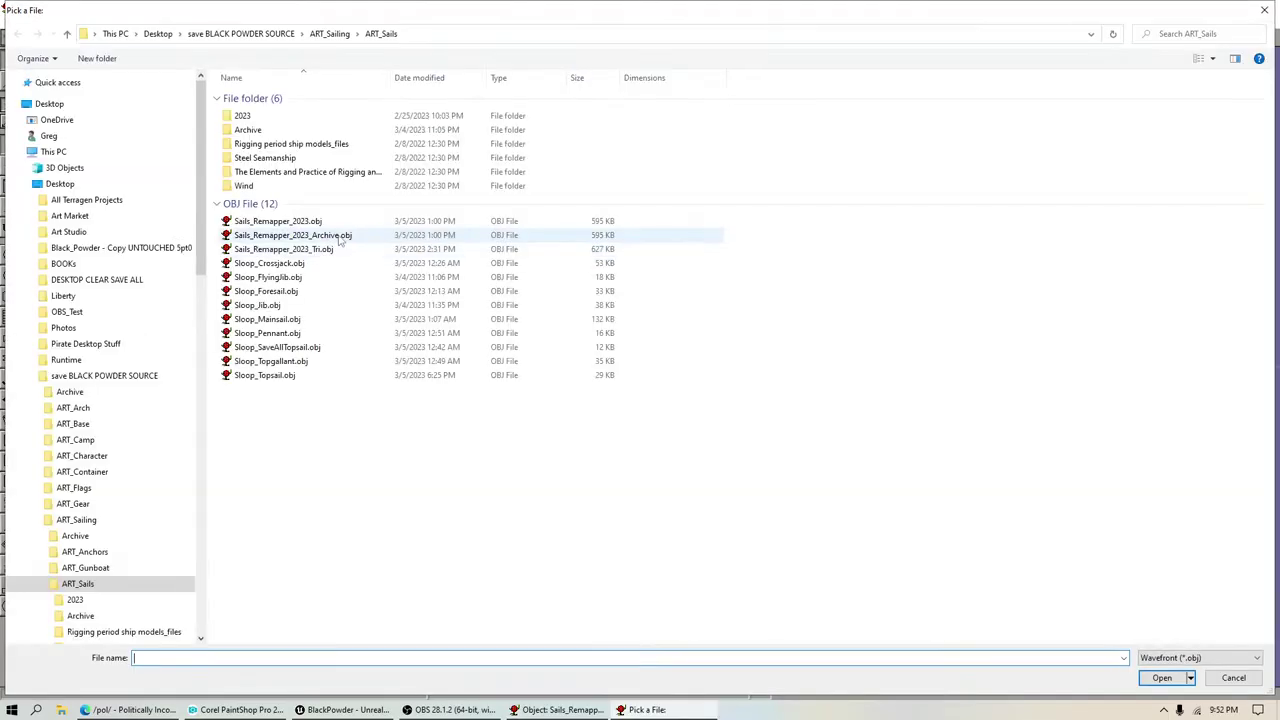
{"action": "left_click", "coordinate": [268, 305]}
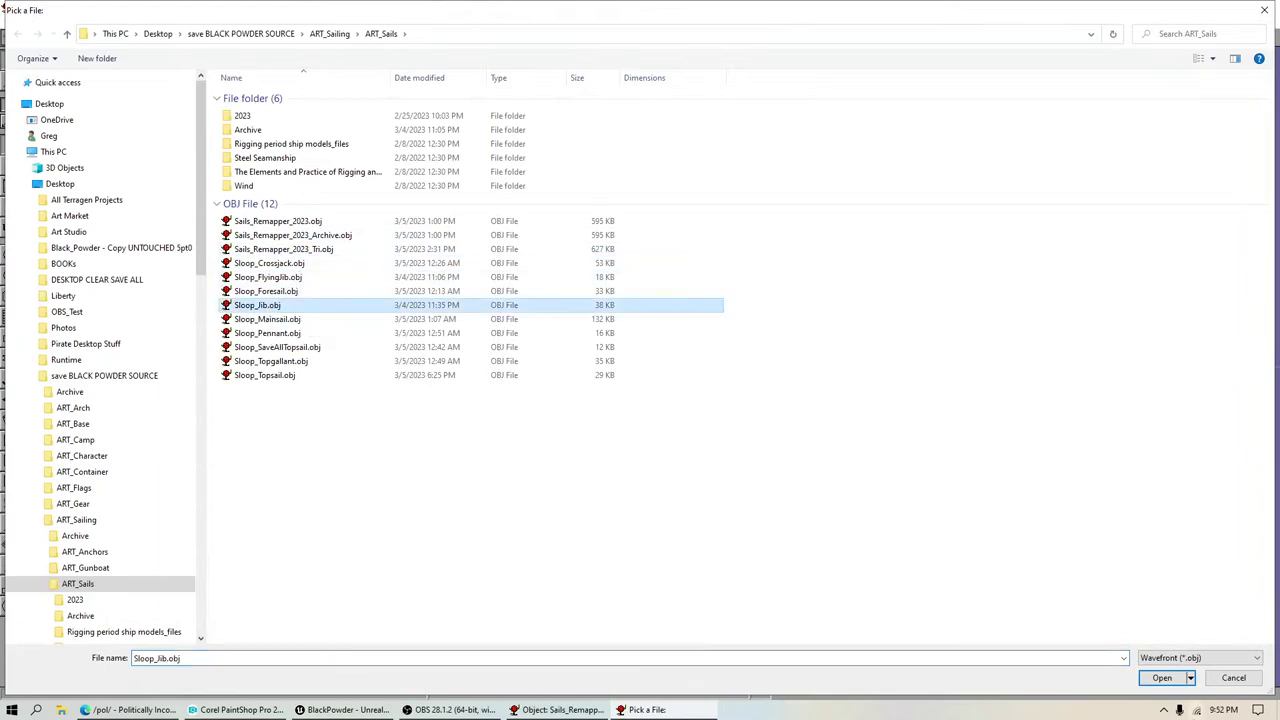
{"action": "left_click", "coordinate": [1170, 679]}
{"action": "left_click", "coordinate": [90, 21]}
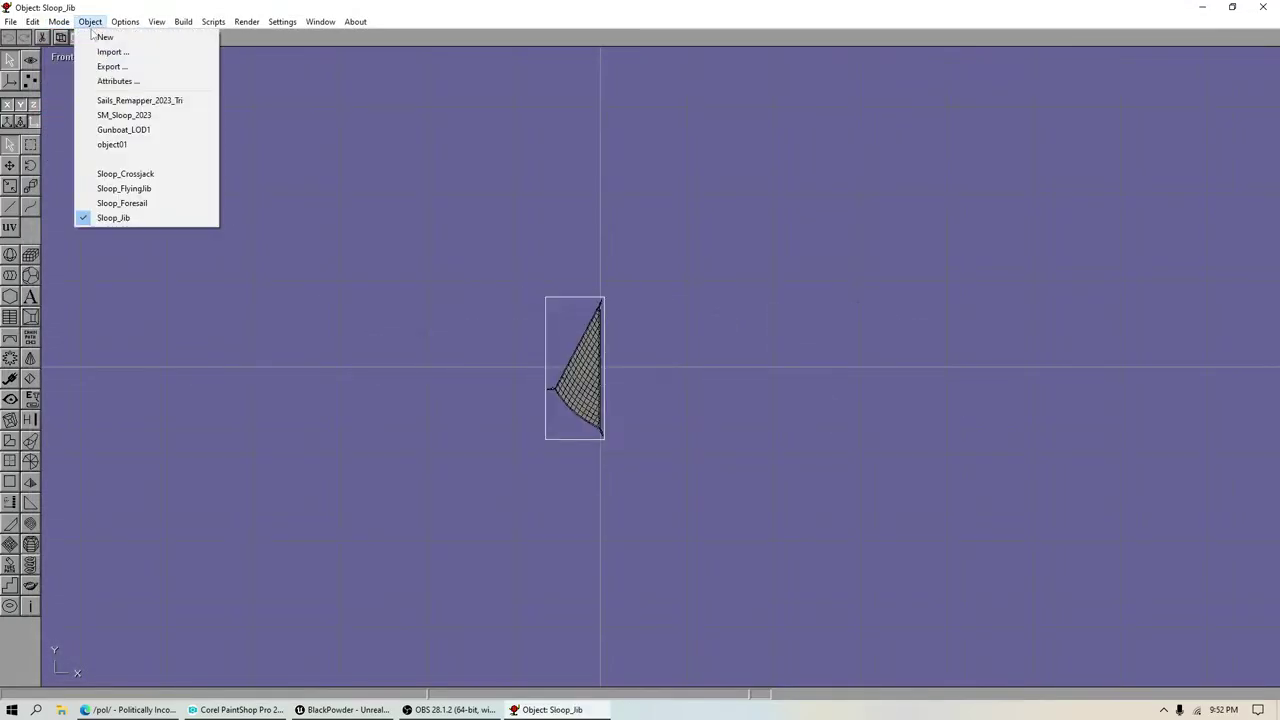
{"action": "left_click", "coordinate": [120, 53]}
{"action": "left_click", "coordinate": [268, 319]}
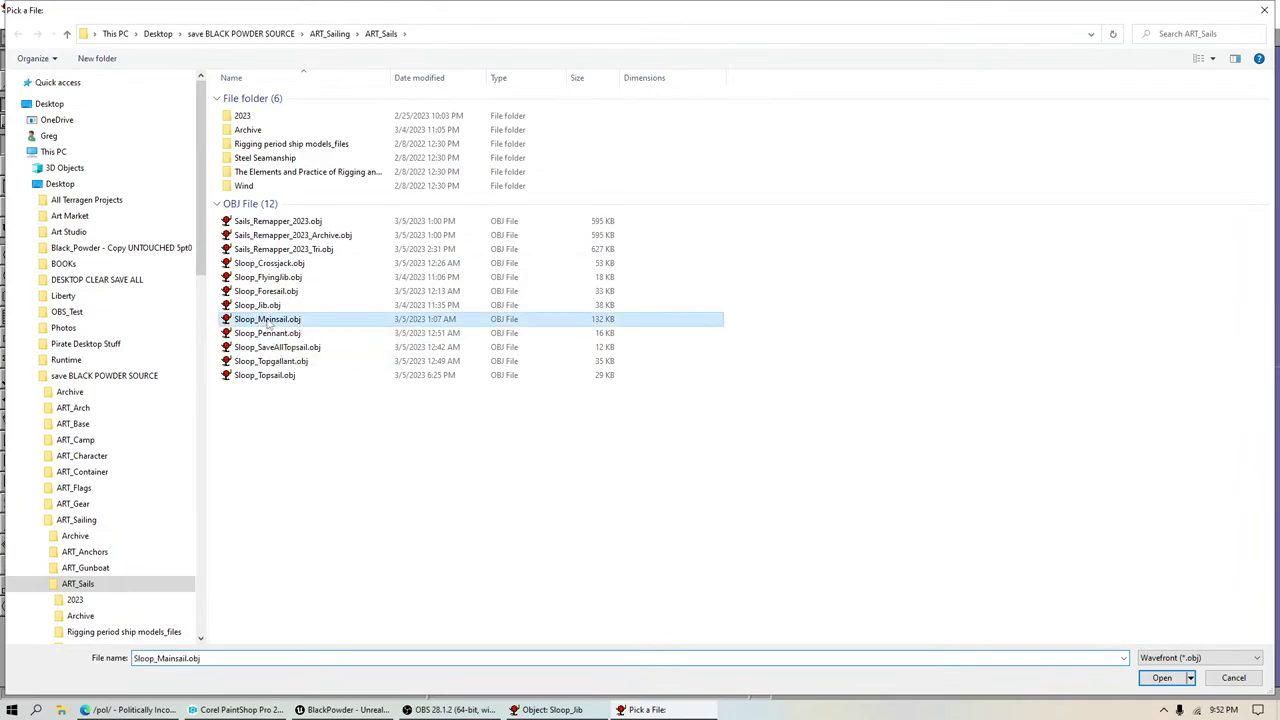
{"action": "left_click", "coordinate": [1162, 678]}
Step: Import Sloop_Pennant.obj and Sloop_SaveAllTopsail.obj from the ART_Sails folder as separate objects
{"action": "left_click", "coordinate": [90, 21]}
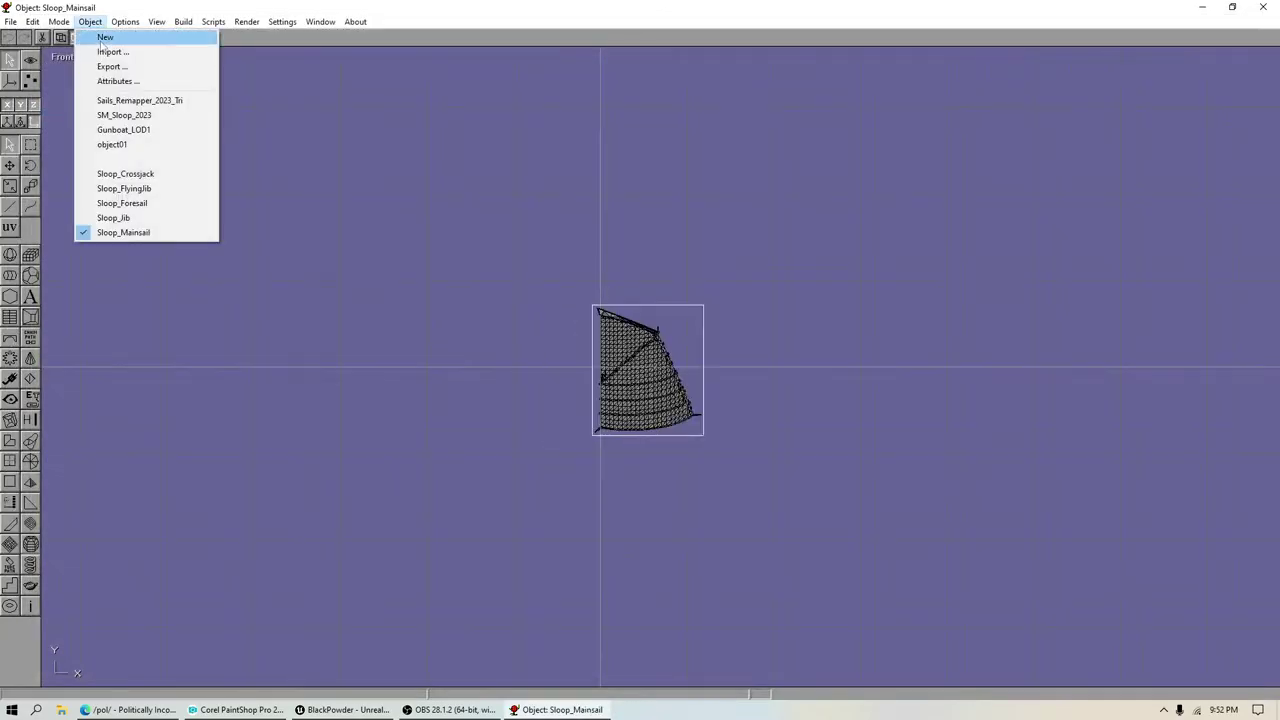
{"action": "left_click", "coordinate": [110, 52]}
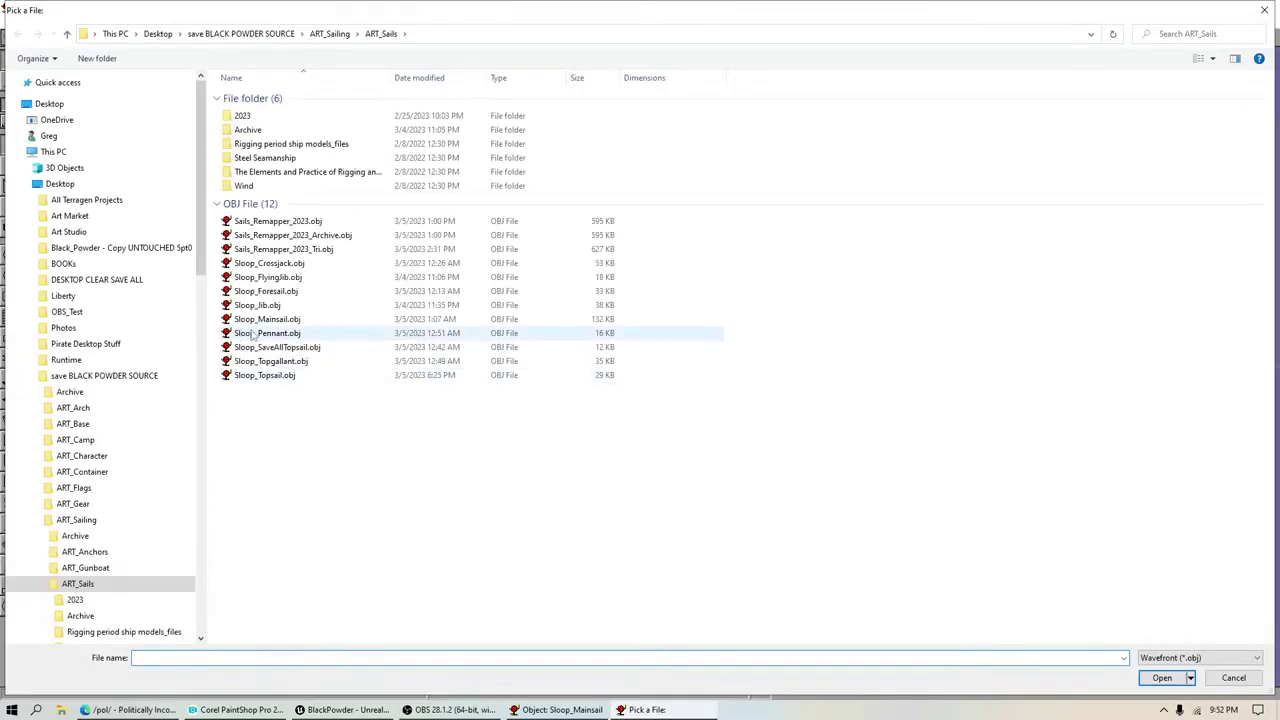
{"action": "left_click", "coordinate": [265, 333]}
{"action": "left_click", "coordinate": [1162, 678]}
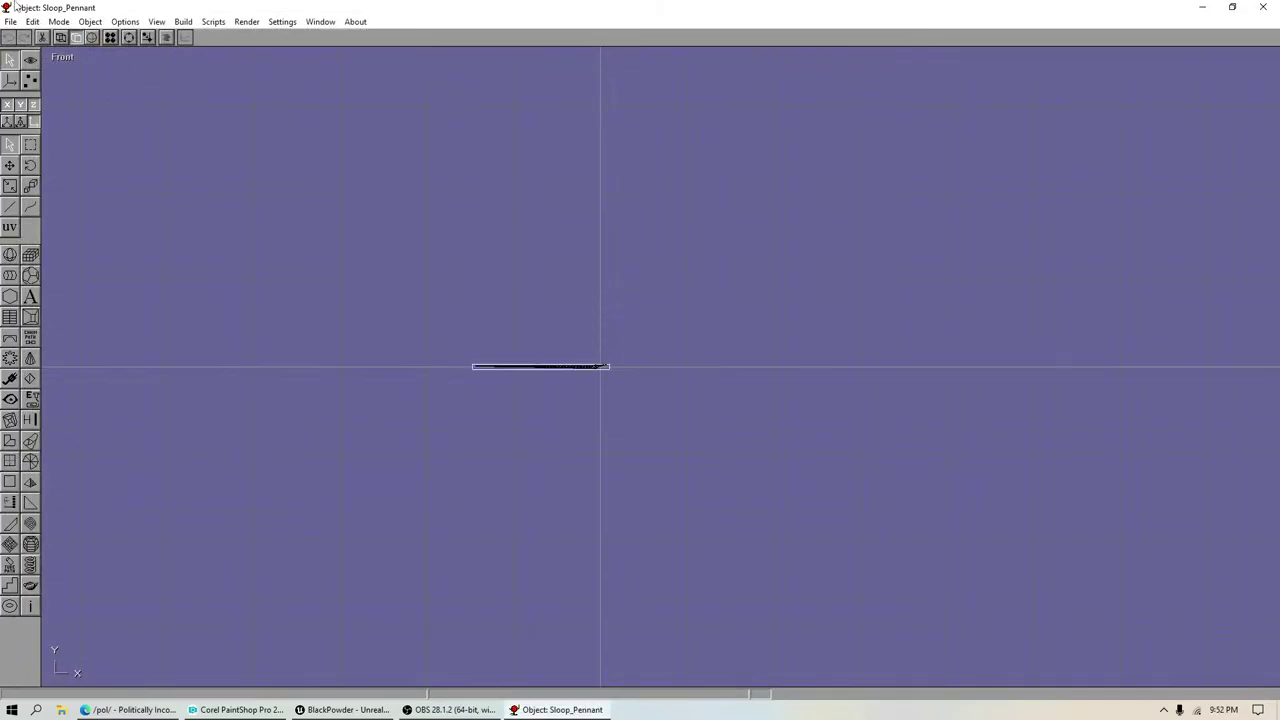
{"action": "left_click", "coordinate": [90, 21]}
{"action": "left_click", "coordinate": [112, 51]}
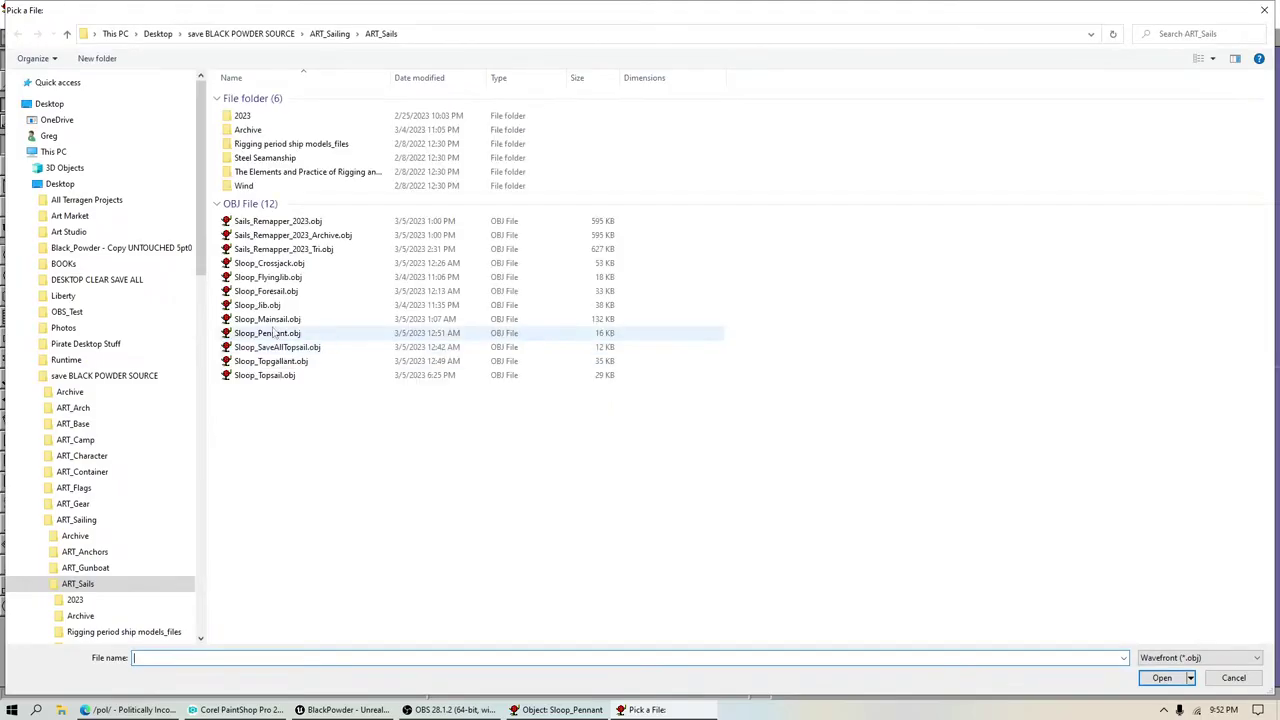
{"action": "left_click", "coordinate": [270, 347]}
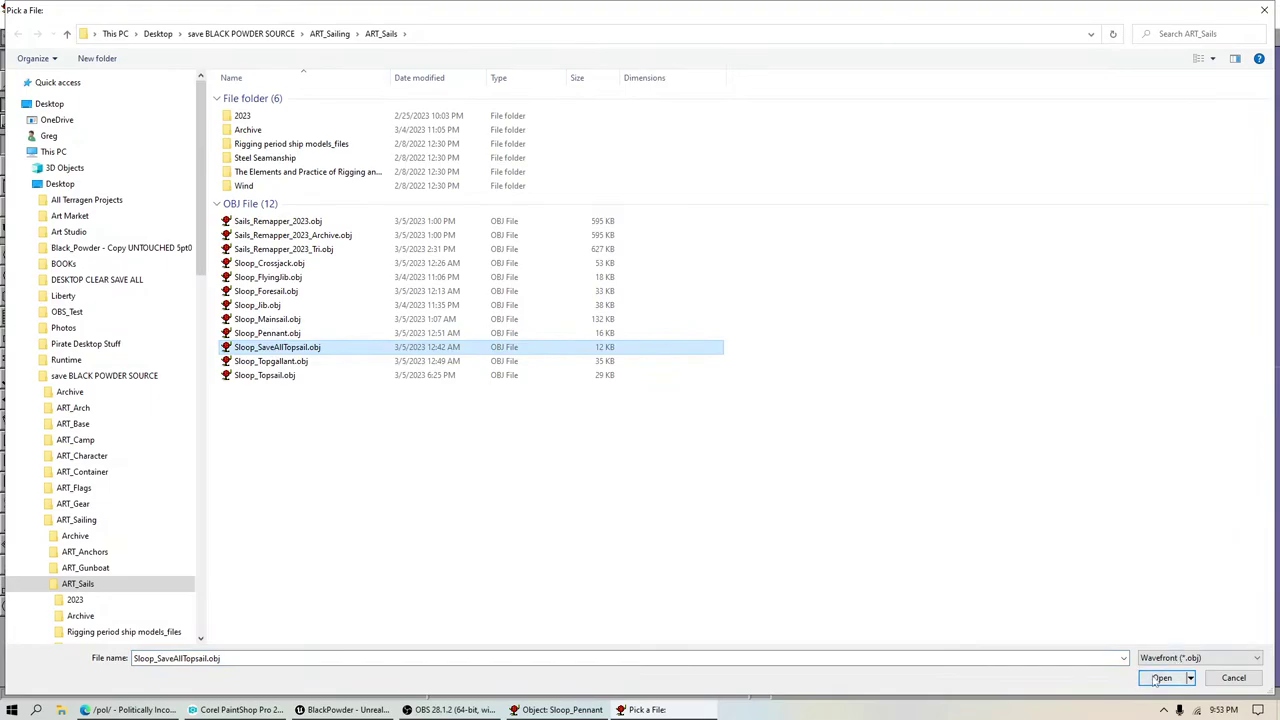
{"action": "left_click", "coordinate": [1160, 678]}
Step: Import Sloop_Topgallant.obj from the ART_Sails folder as a separate object
{"action": "left_click", "coordinate": [90, 21]}
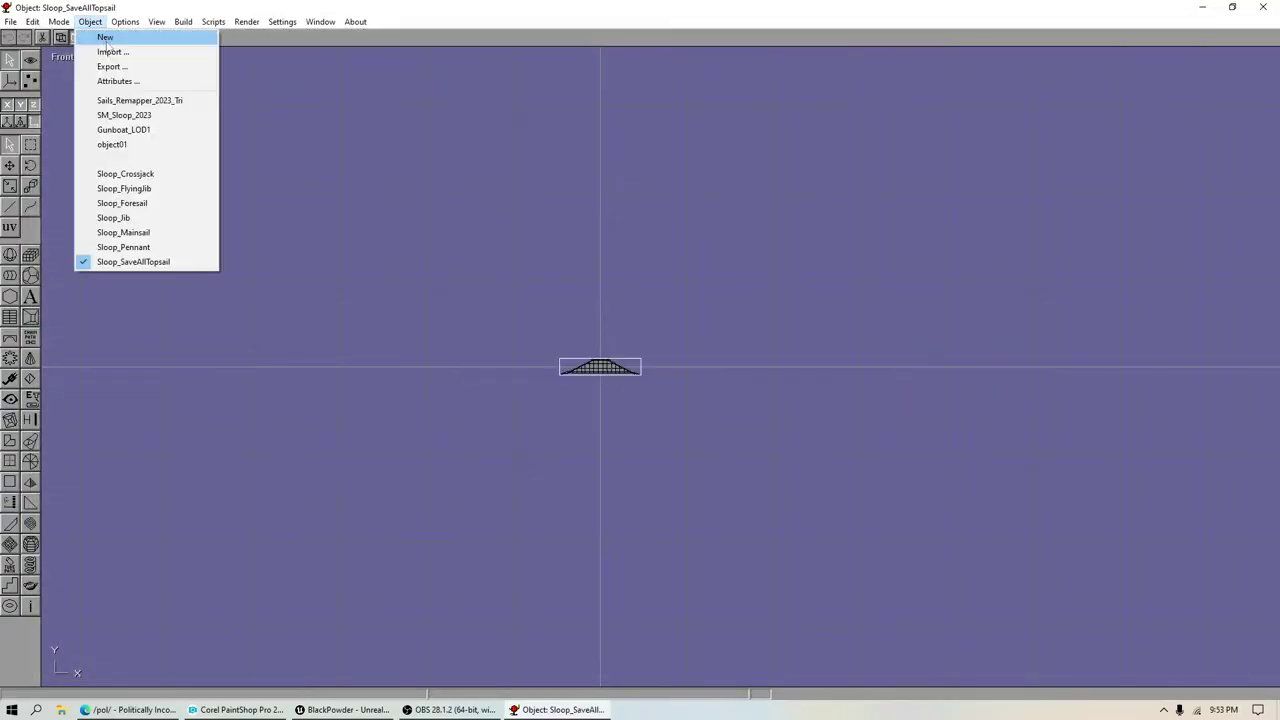
{"action": "left_click", "coordinate": [105, 48]}
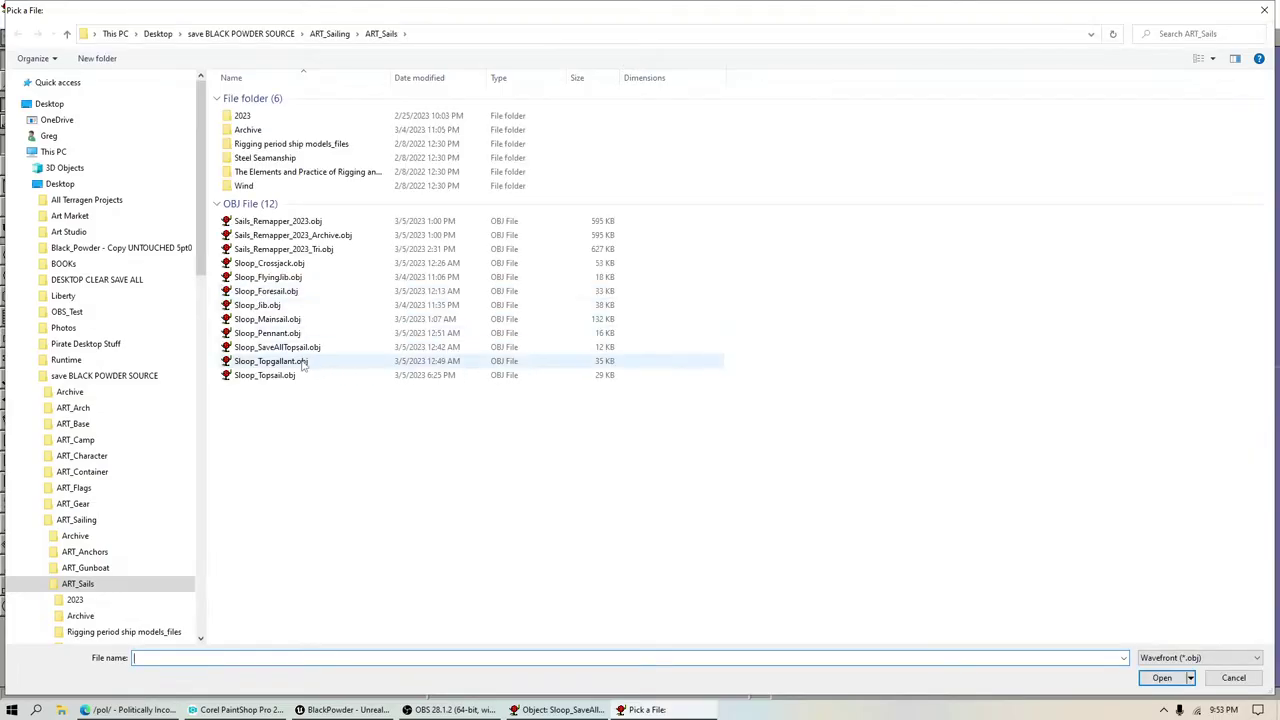
{"action": "left_click", "coordinate": [280, 361]}
{"action": "left_click", "coordinate": [1160, 678]}
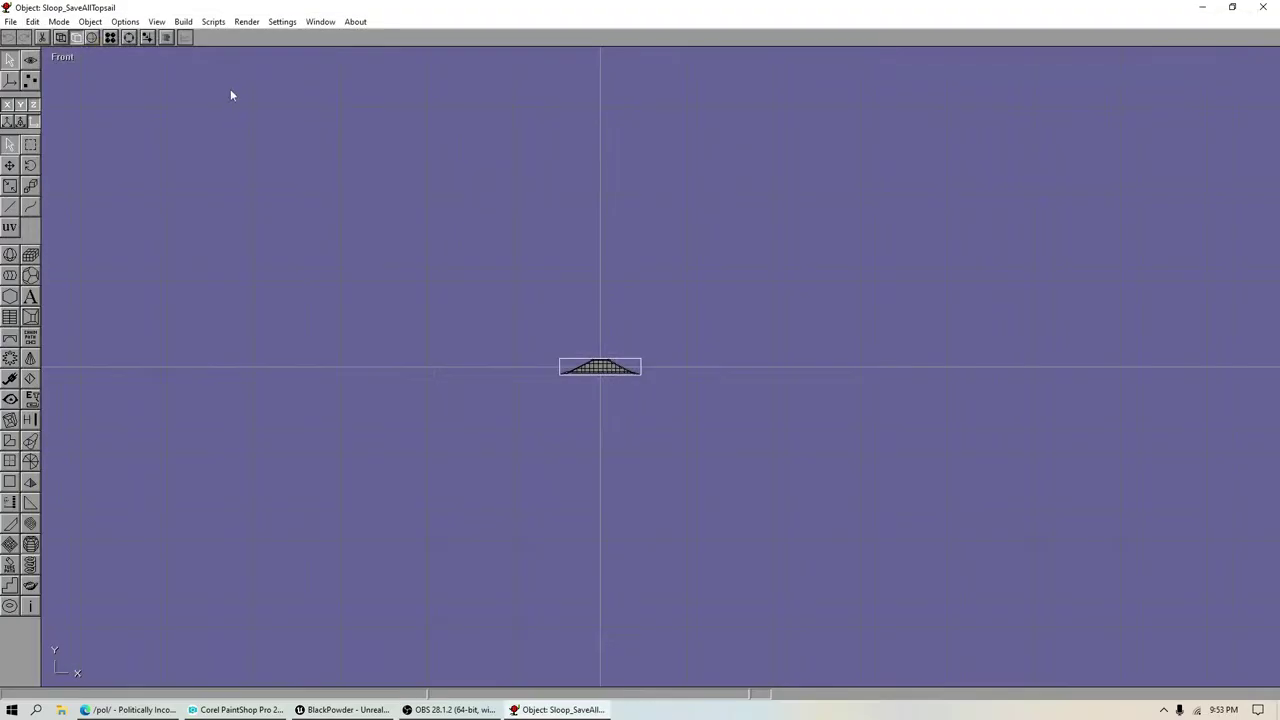
Step: Import Sloop_Topsail.obj from the ART_Sails folder and save the project
{"action": "left_click", "coordinate": [90, 21]}
{"action": "left_click", "coordinate": [108, 51]}
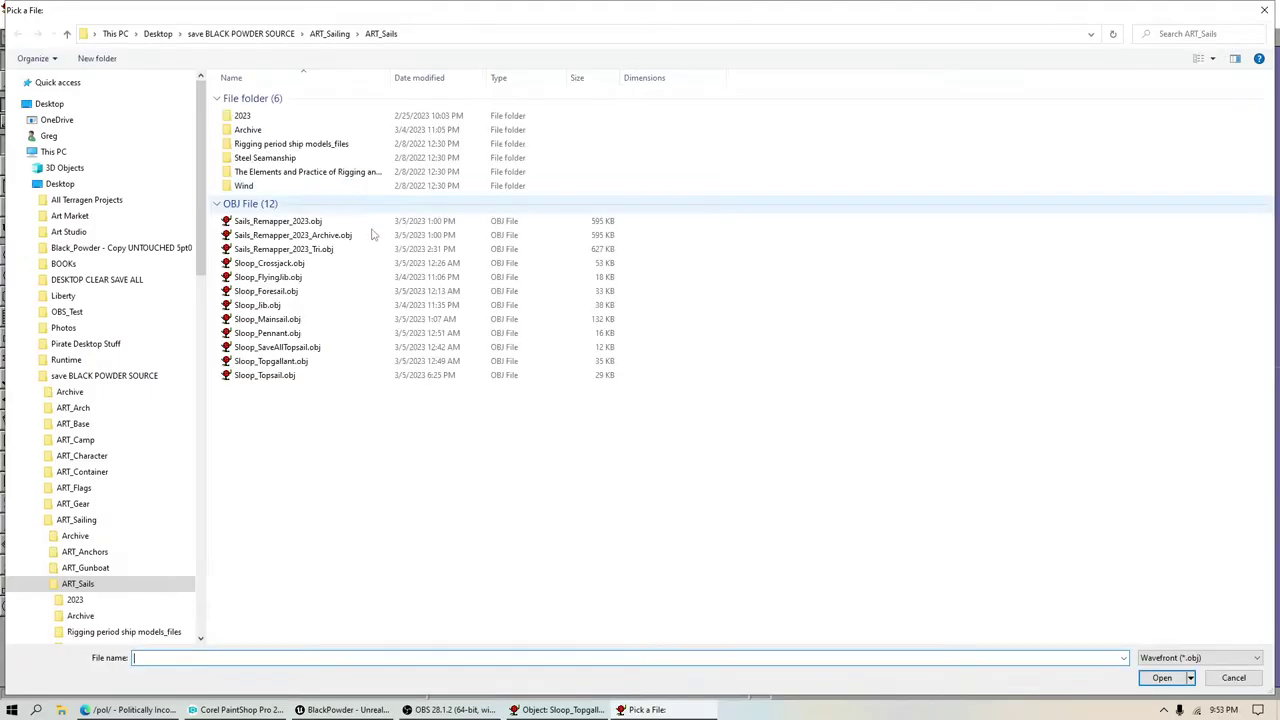
{"action": "left_click", "coordinate": [286, 376]}
{"action": "left_click", "coordinate": [1160, 678]}
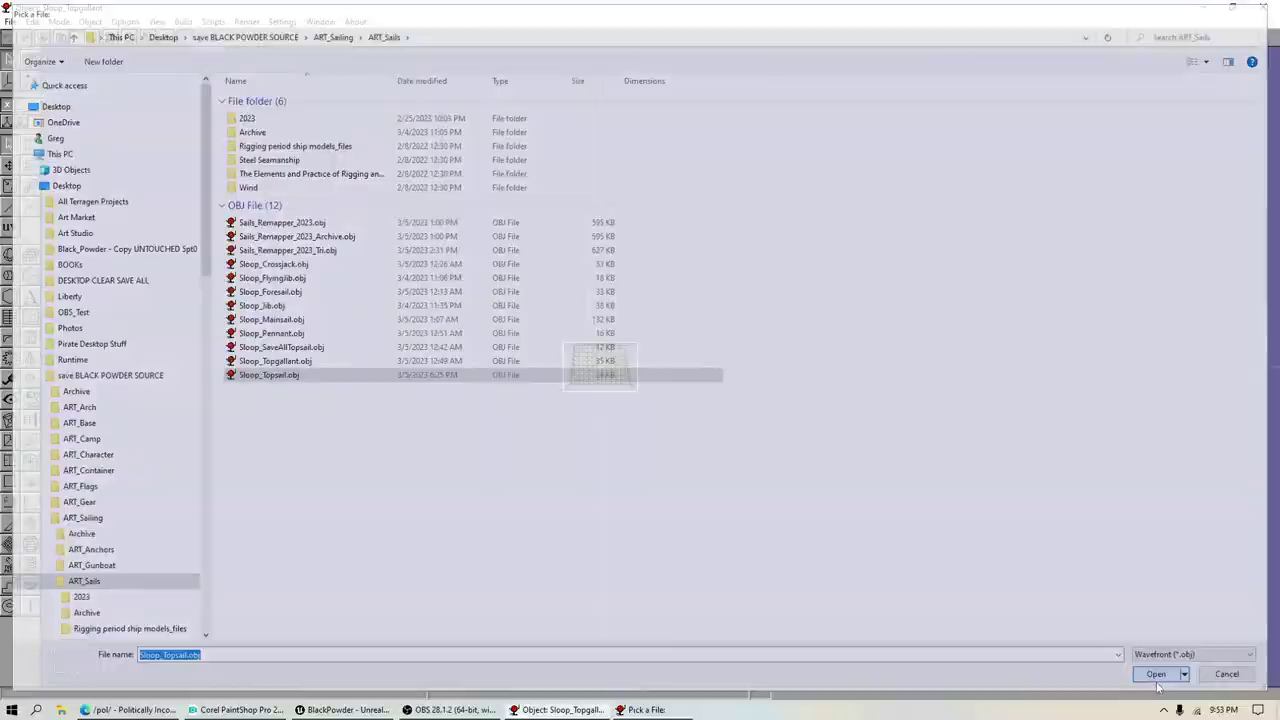
{"action": "left_click", "coordinate": [10, 21]}
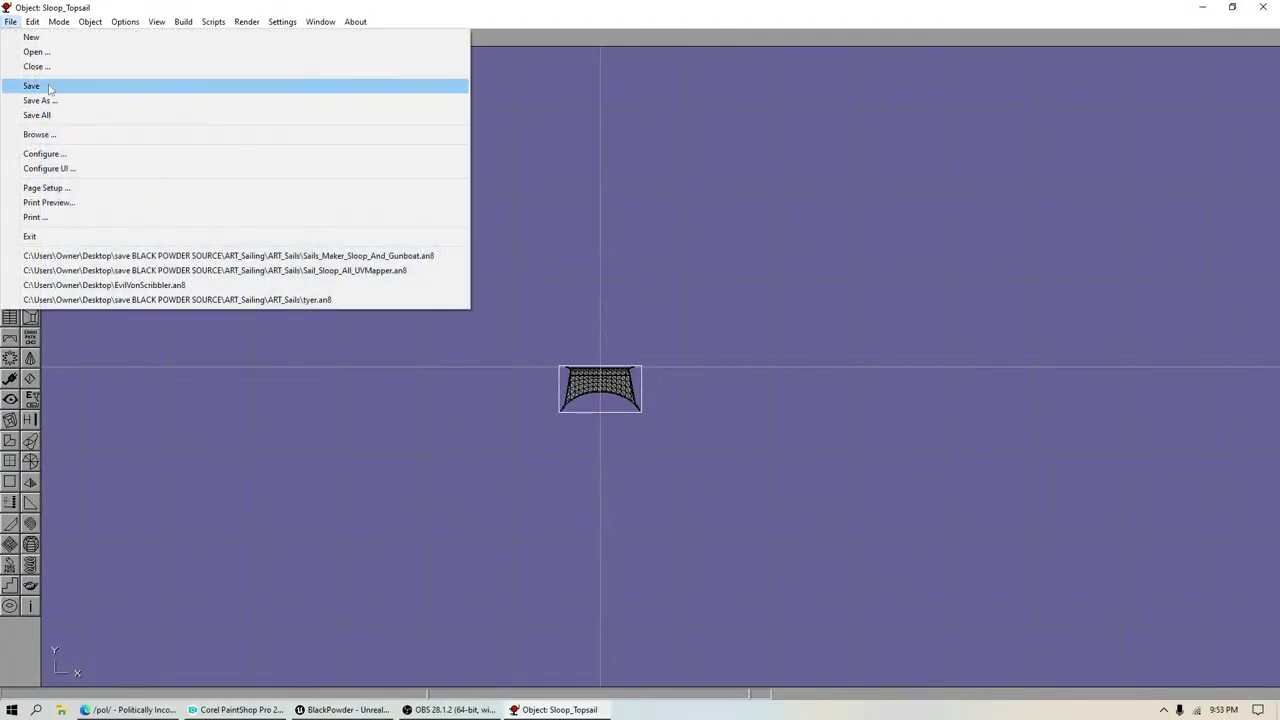
{"action": "left_click", "coordinate": [31, 86]}
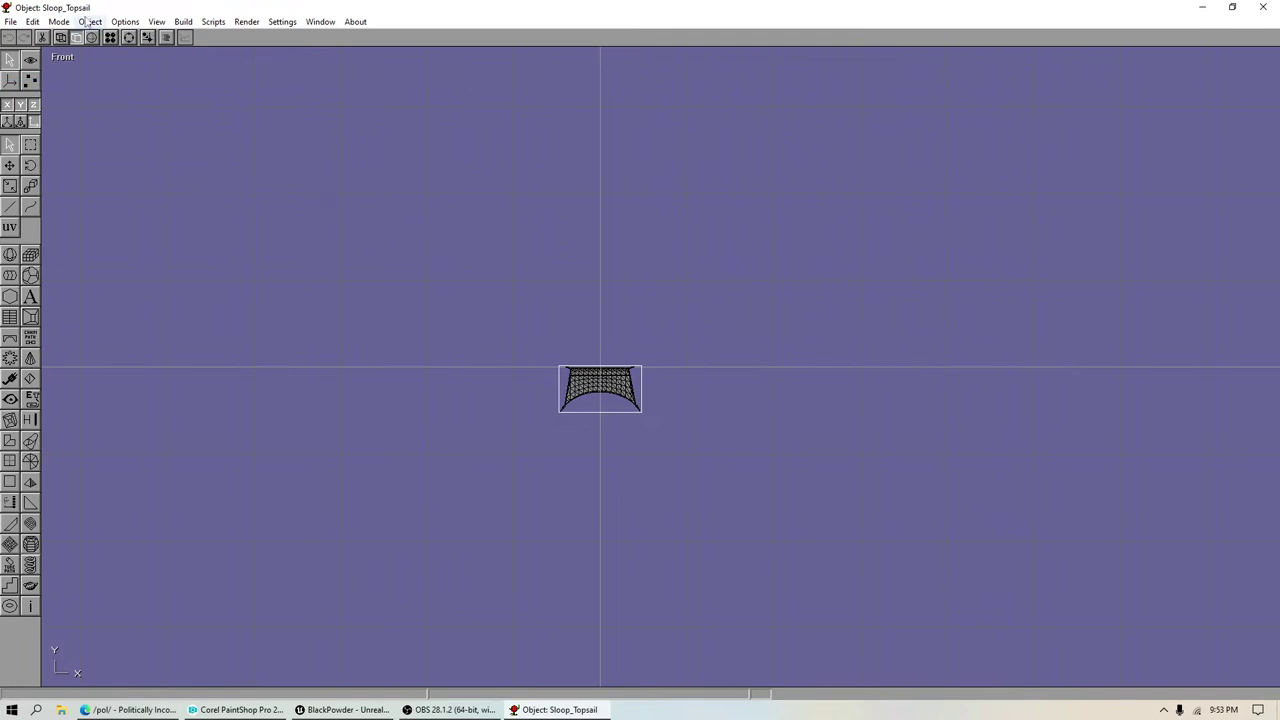
Step: Examine the topsail mesh up close in the front view
{"action": "left_click", "coordinate": [30, 59]}
{"action": "left_click", "coordinate": [10, 191]}
{"action": "left_click_drag", "start_coordinate": [350, 200], "coordinate": [330, 225]}
{"action": "left_click", "coordinate": [10, 59]}
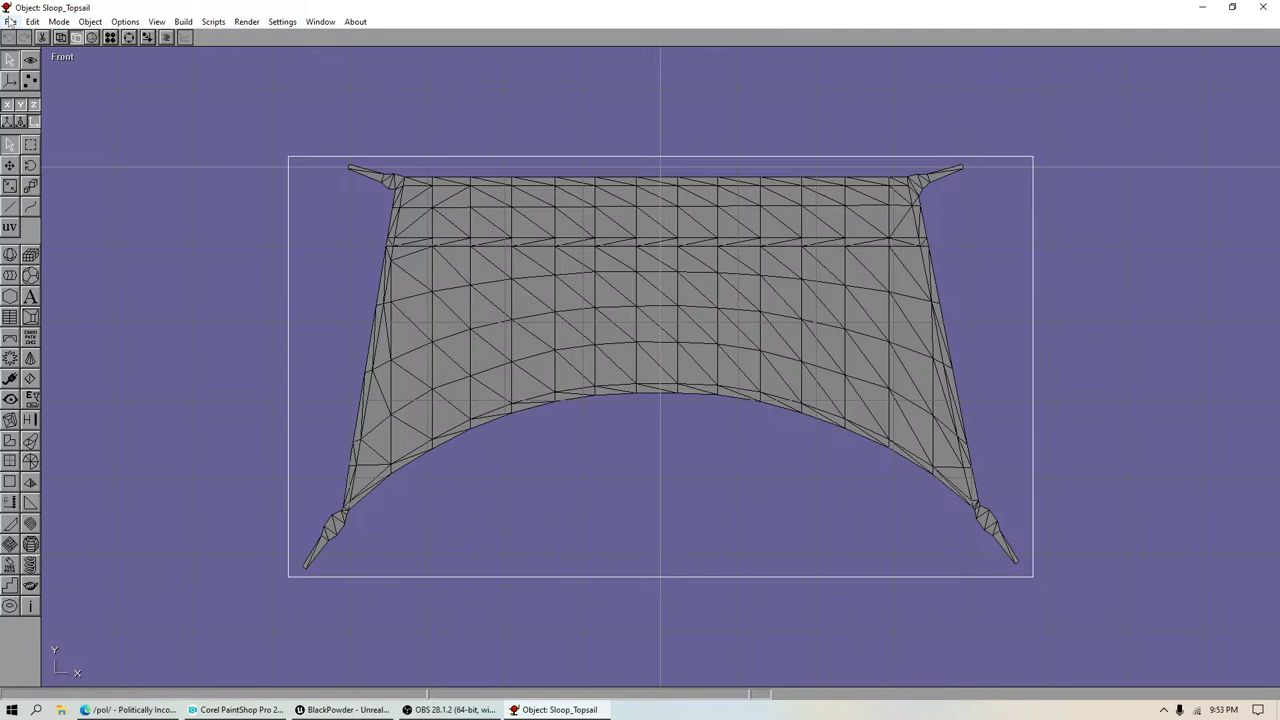
Step: Switch to the Edge browser and open the YouTube home page
{"action": "left_click", "coordinate": [130, 710]}
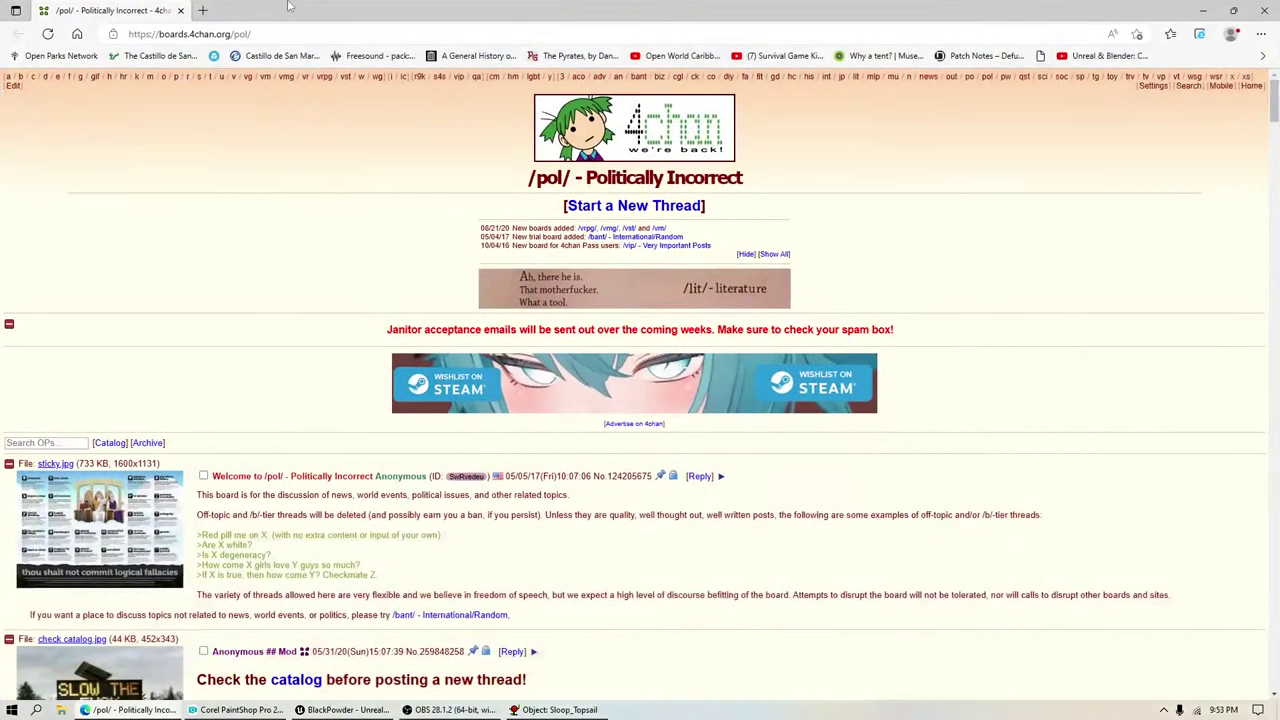
{"action": "left_click", "coordinate": [272, 36]}
{"action": "type", "text": "y"}
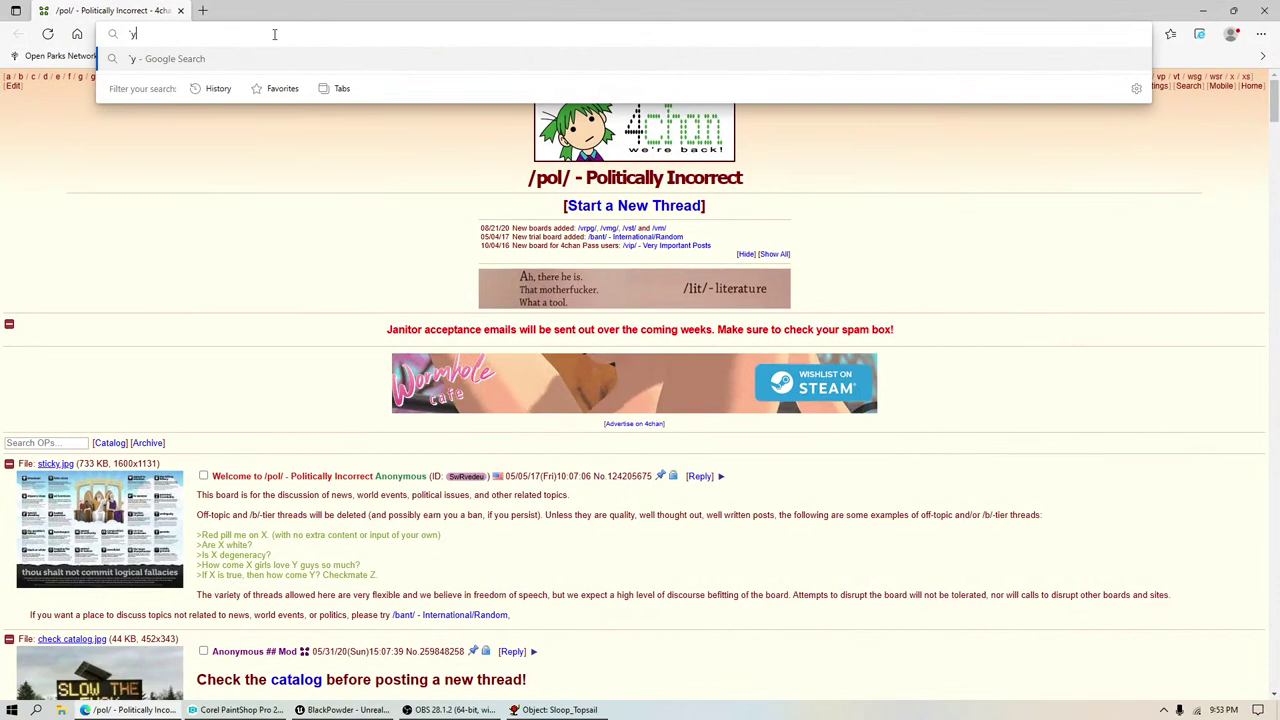
{"action": "type", "text": "o"}
{"action": "key", "text": "Return"}
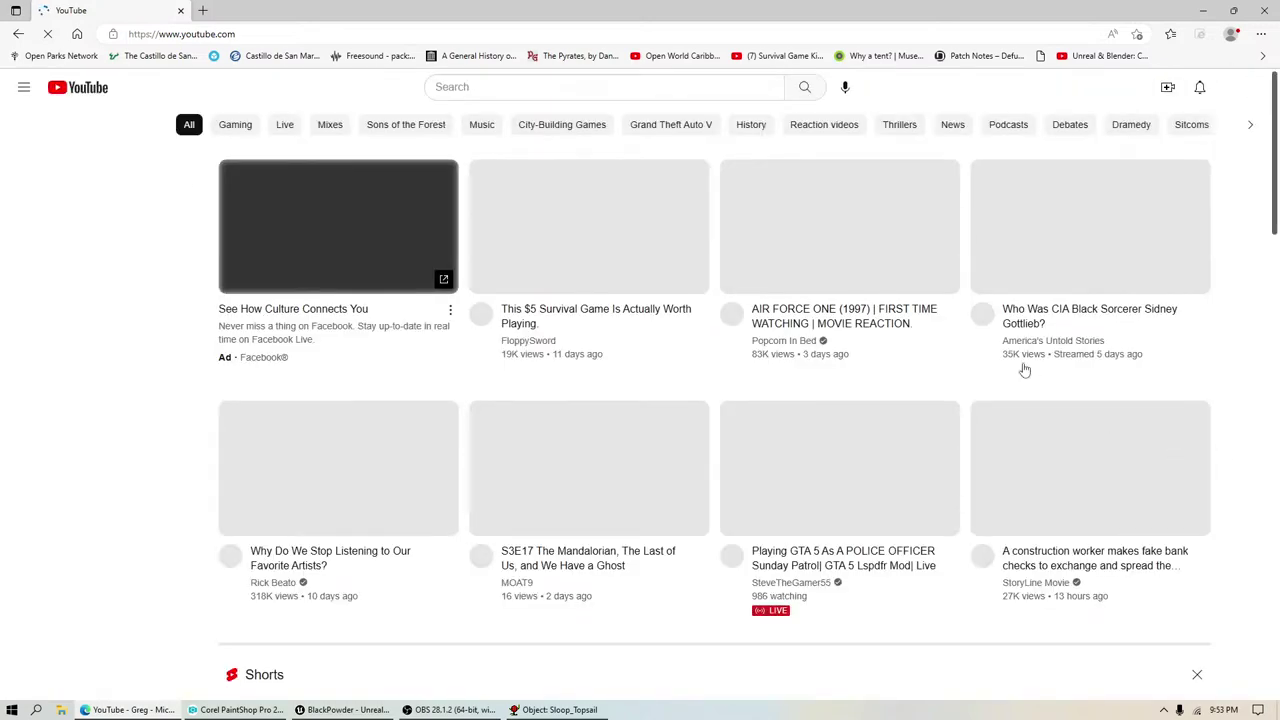
Step: Search YouTube for "unreal engine raise sails"
{"action": "left_click", "coordinate": [496, 89]}
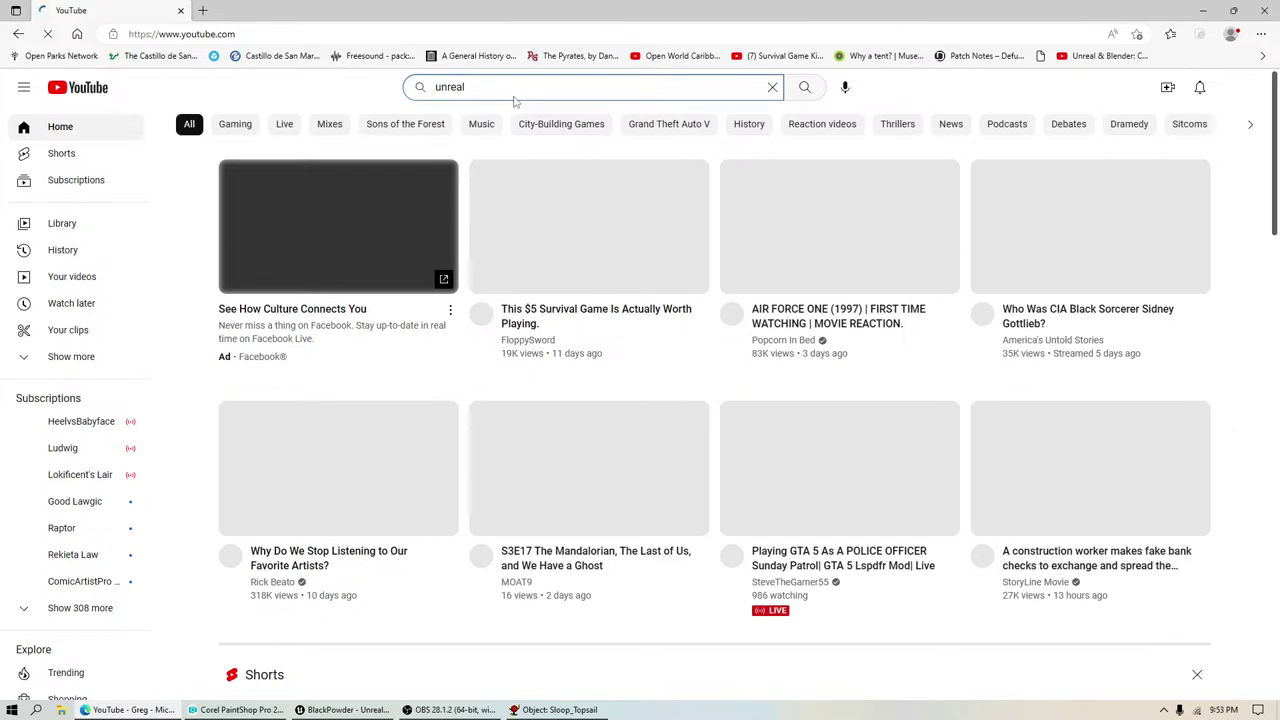
{"action": "scroll", "coordinate": [726, 225], "scroll_direction": "down", "scroll_amount": 2}
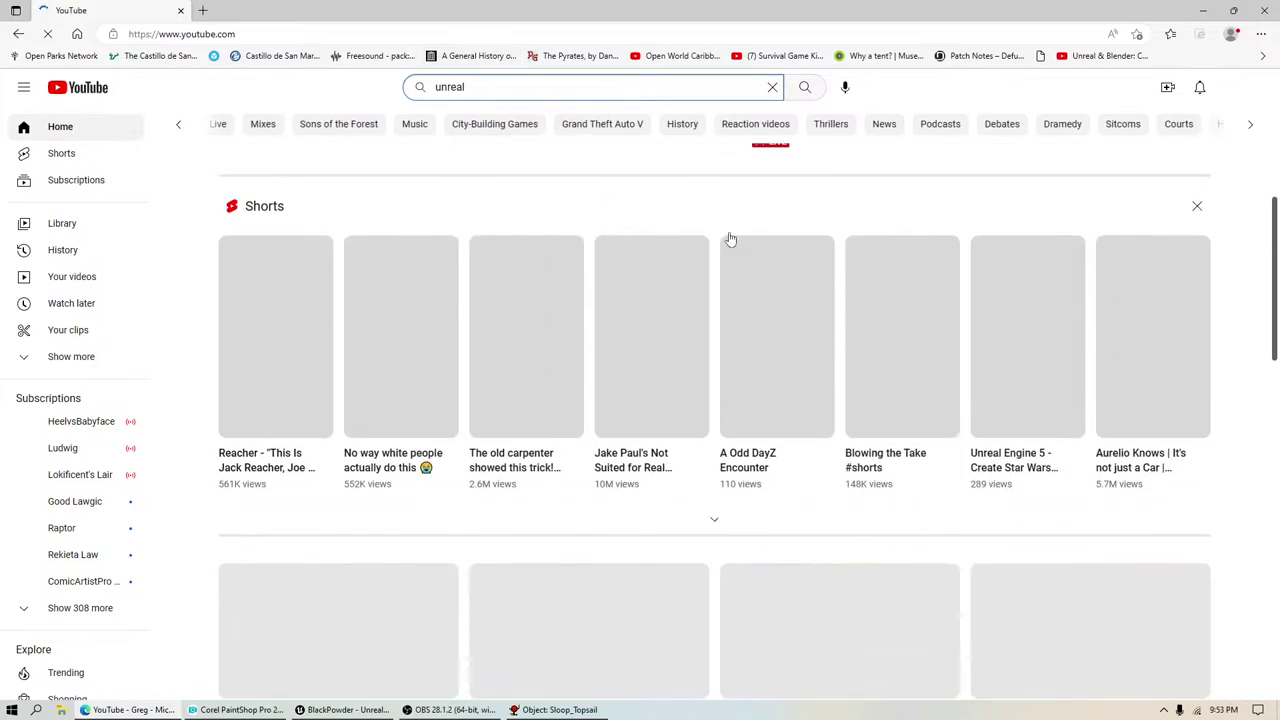
{"action": "scroll", "coordinate": [1268, 477], "scroll_direction": "down", "scroll_amount": 2}
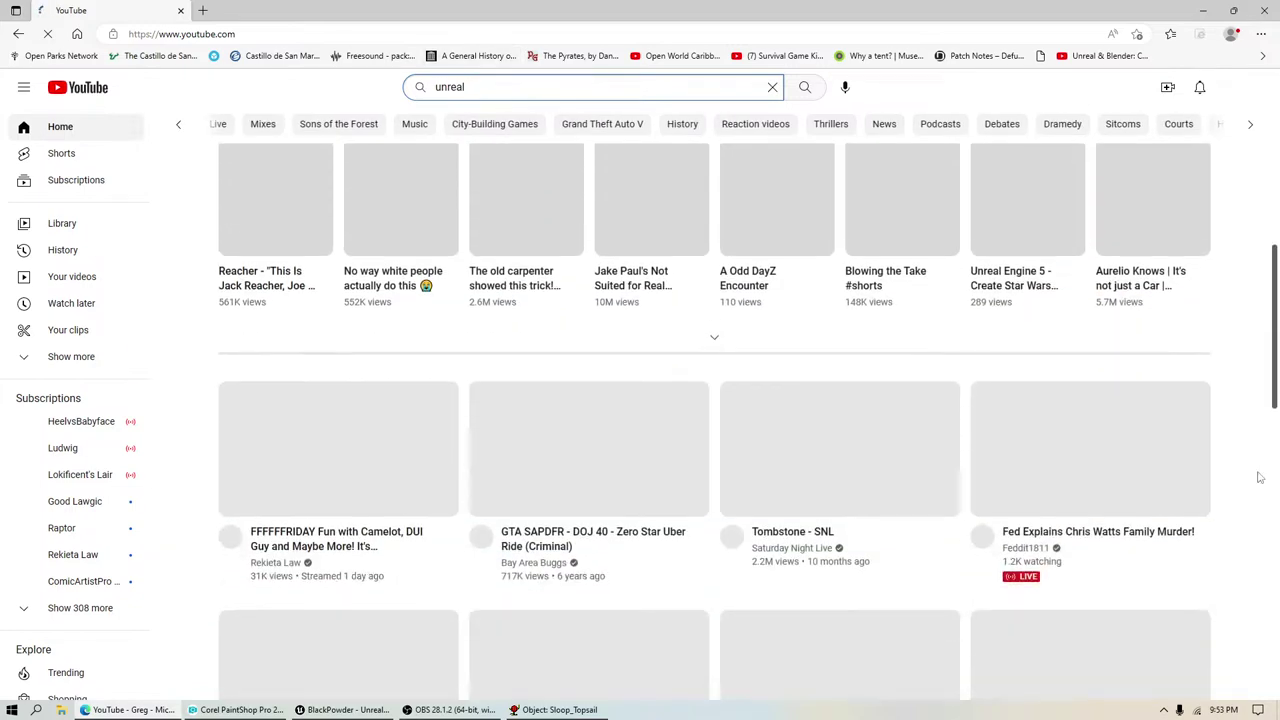
{"action": "scroll", "coordinate": [1256, 478], "scroll_direction": "down", "scroll_amount": 3}
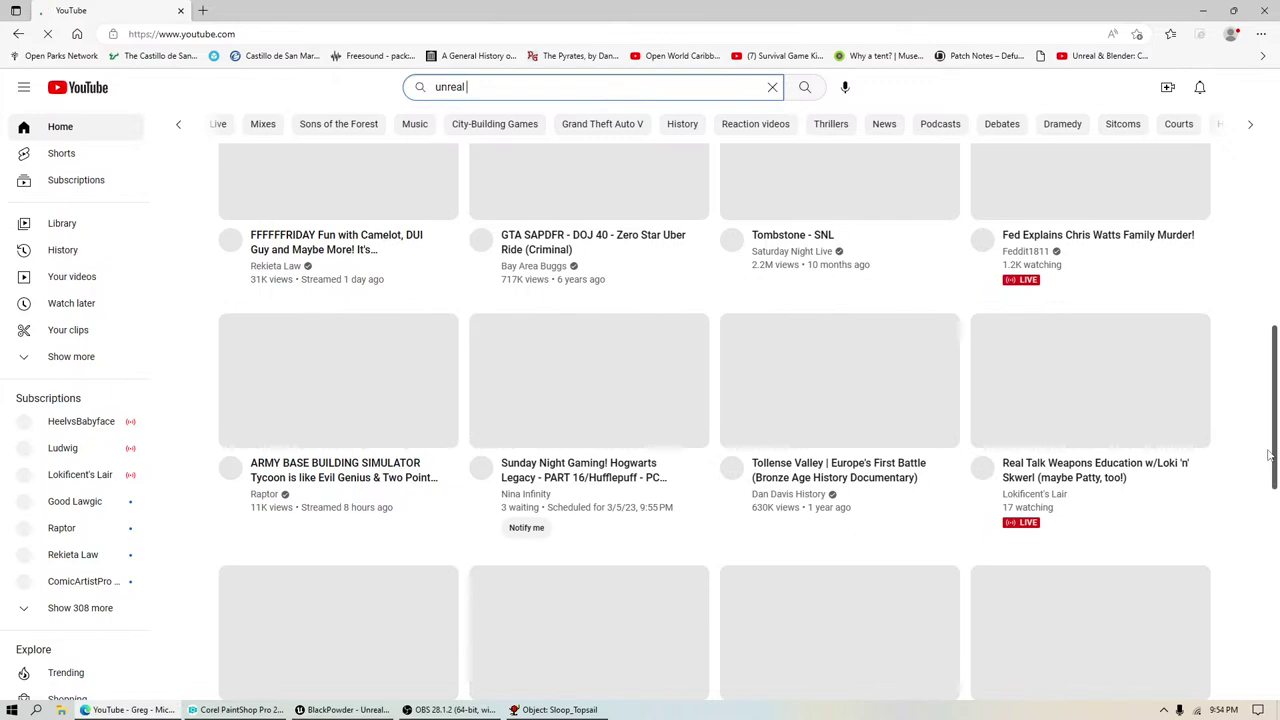
{"action": "scroll", "coordinate": [1120, 394], "scroll_direction": "down", "scroll_amount": 5}
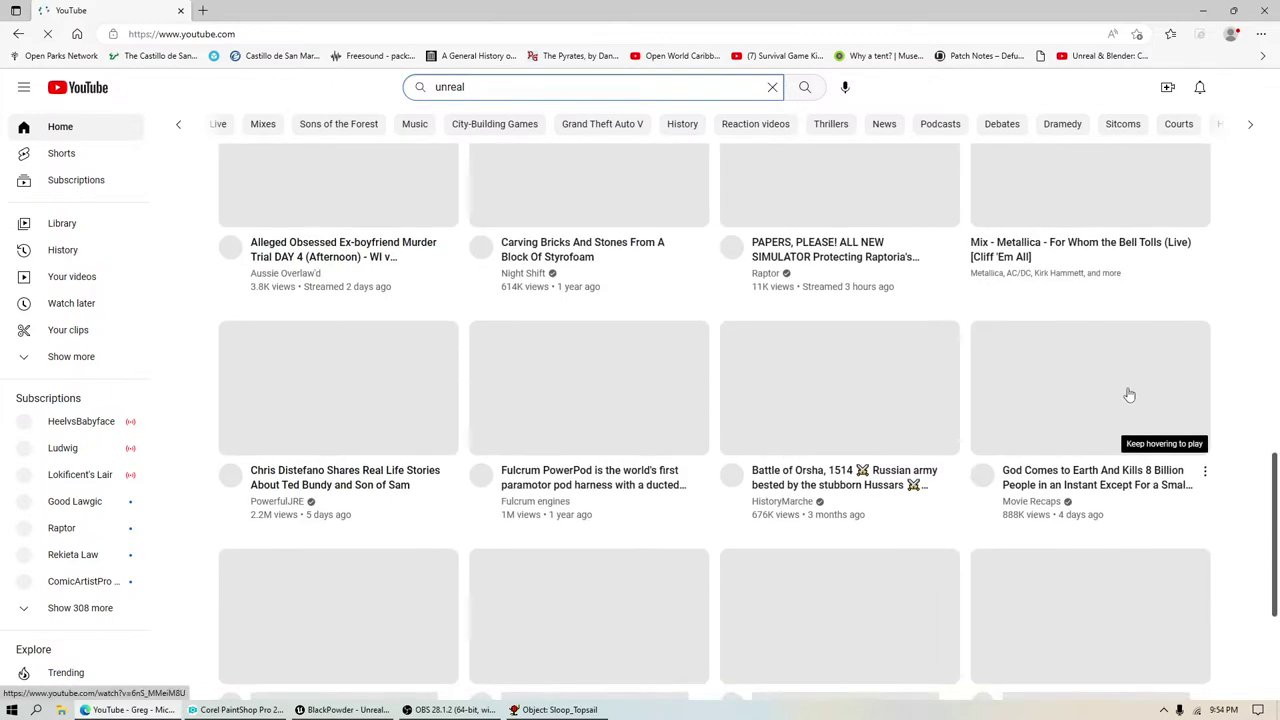
{"action": "scroll", "coordinate": [1227, 352], "scroll_direction": "down", "scroll_amount": 3}
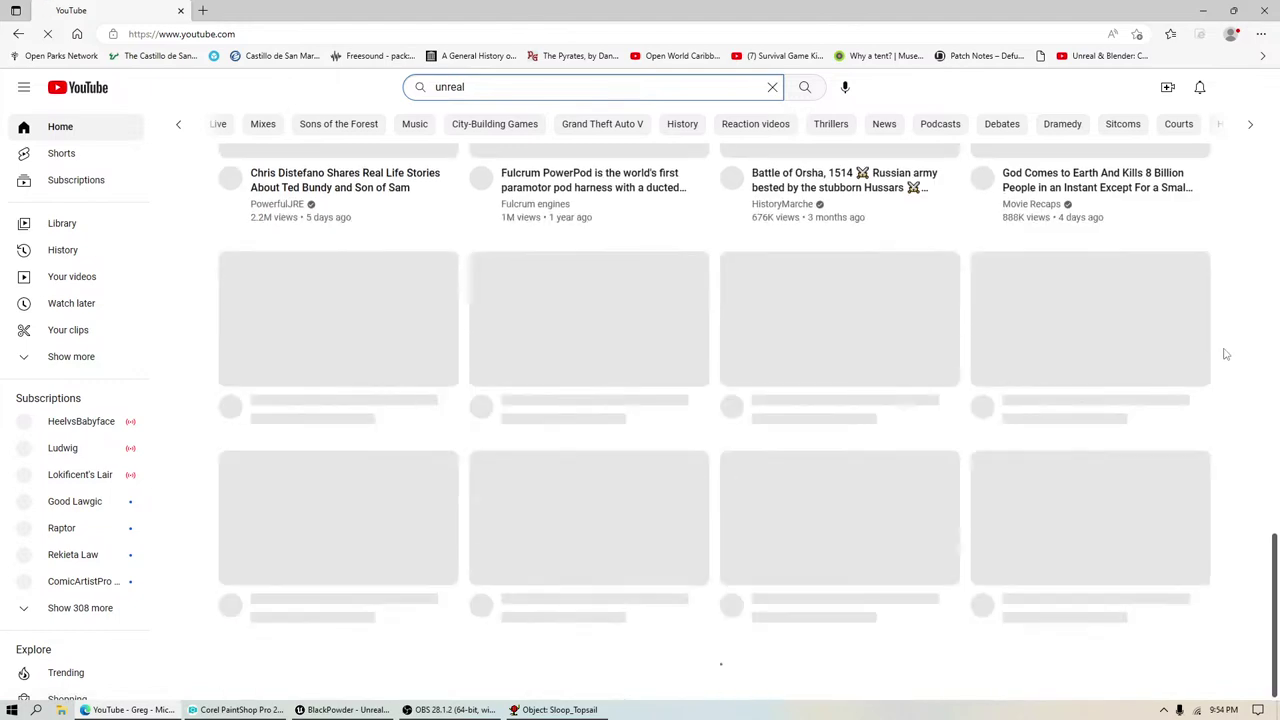
{"action": "scroll", "coordinate": [1071, 249], "scroll_direction": "up", "scroll_amount": 10}
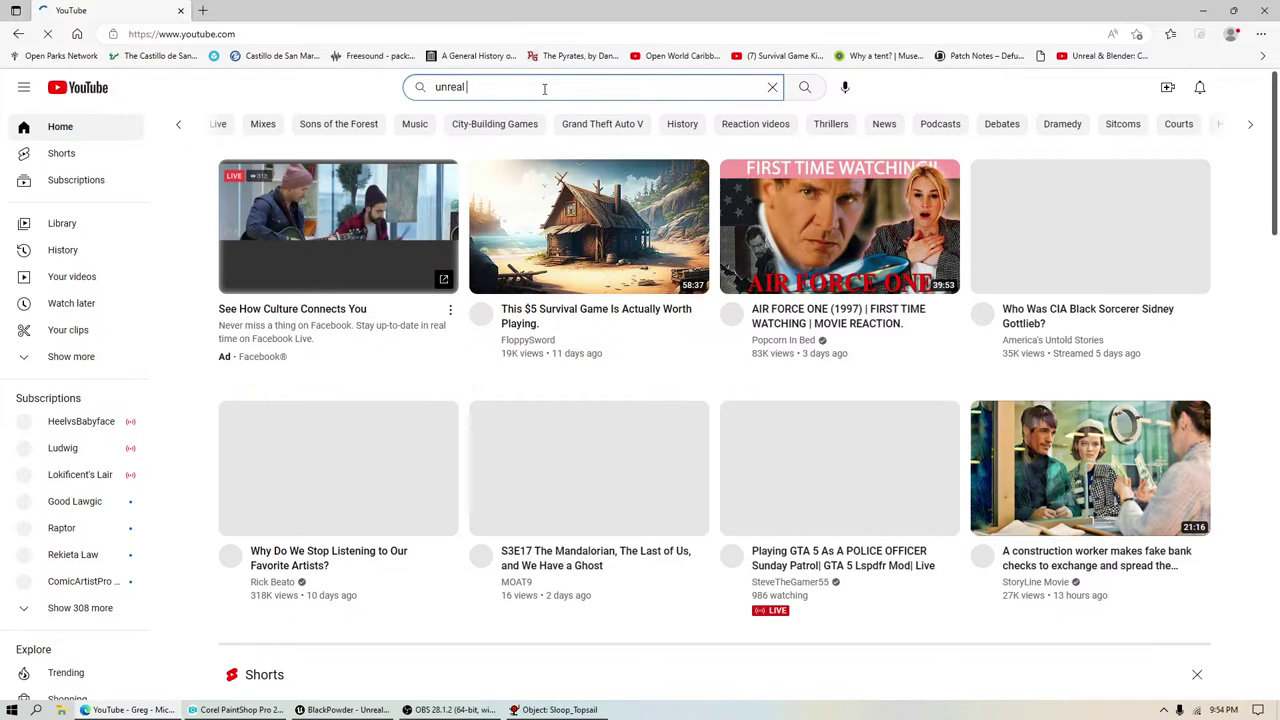
{"action": "type", "text": "engine"}
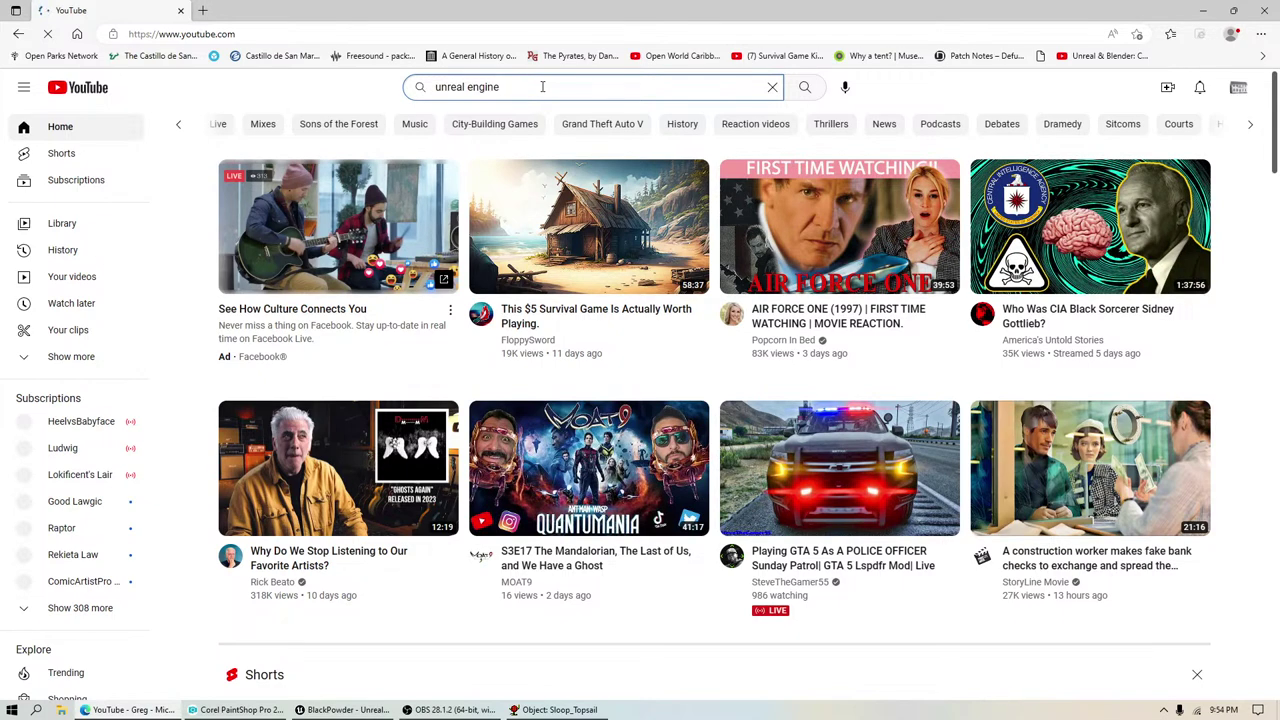
{"action": "left_click", "coordinate": [542, 87]}
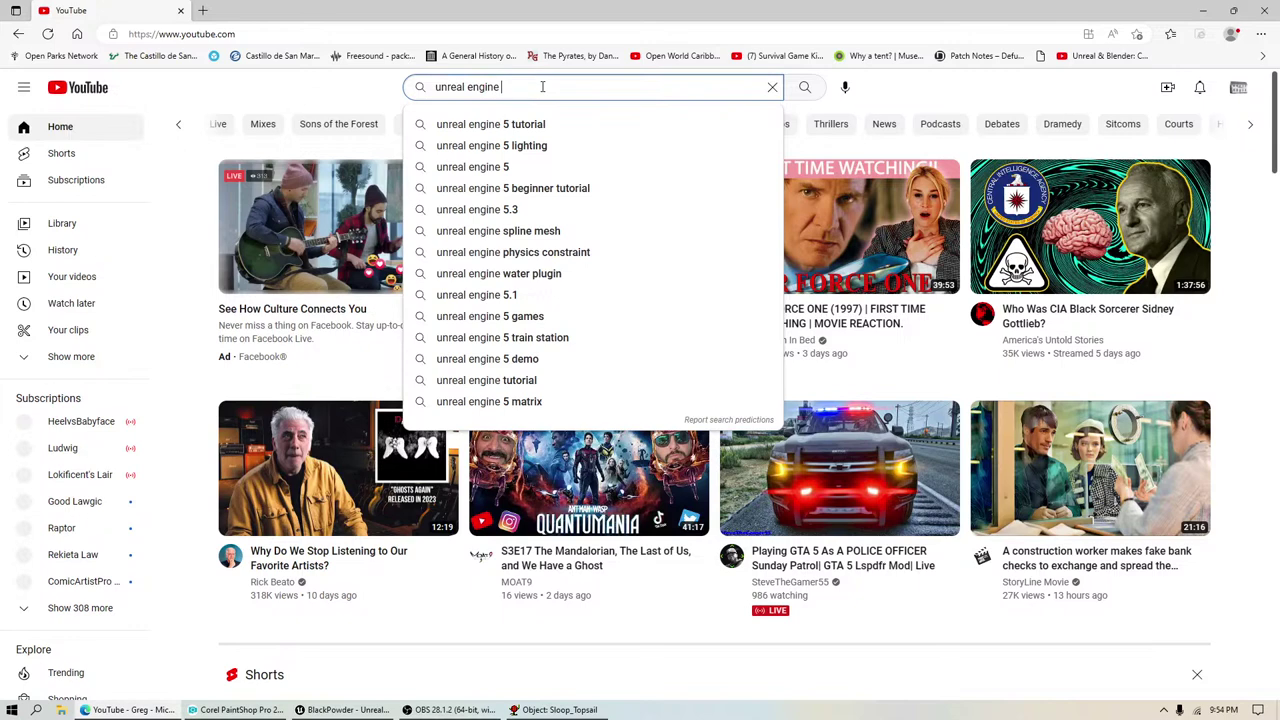
{"action": "type", "text": "raise sail"}
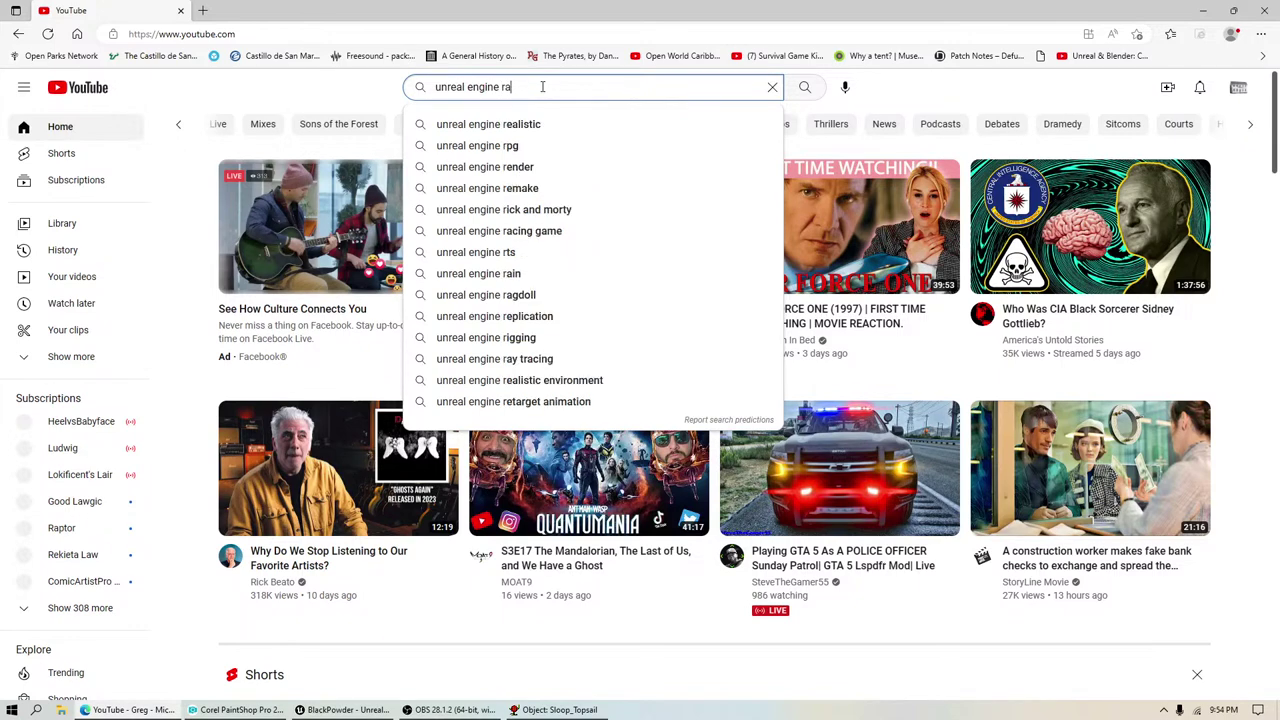
{"action": "type", "text": "s"}
{"action": "key", "text": "Return"}
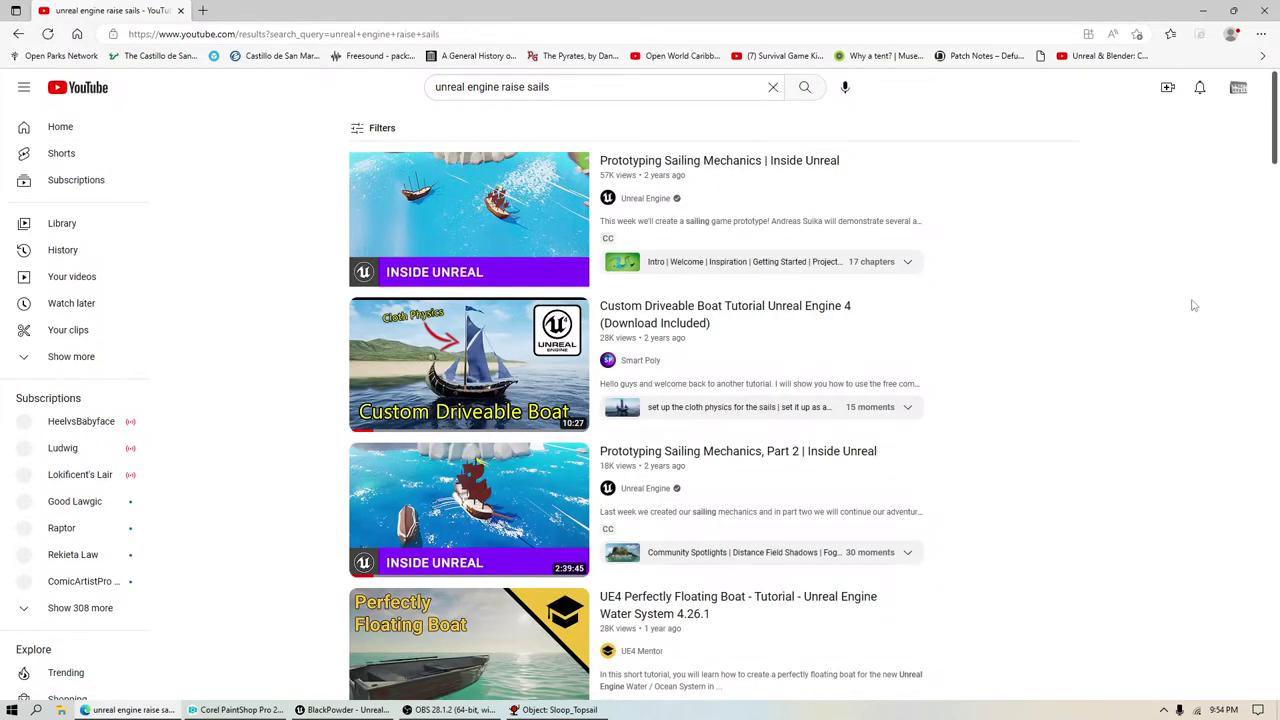
Step: Look through the search results for a tutorial on raising a ship's sails in Unreal Engine
{"action": "scroll", "coordinate": [1193, 305], "scroll_direction": "down", "scroll_amount": 2}
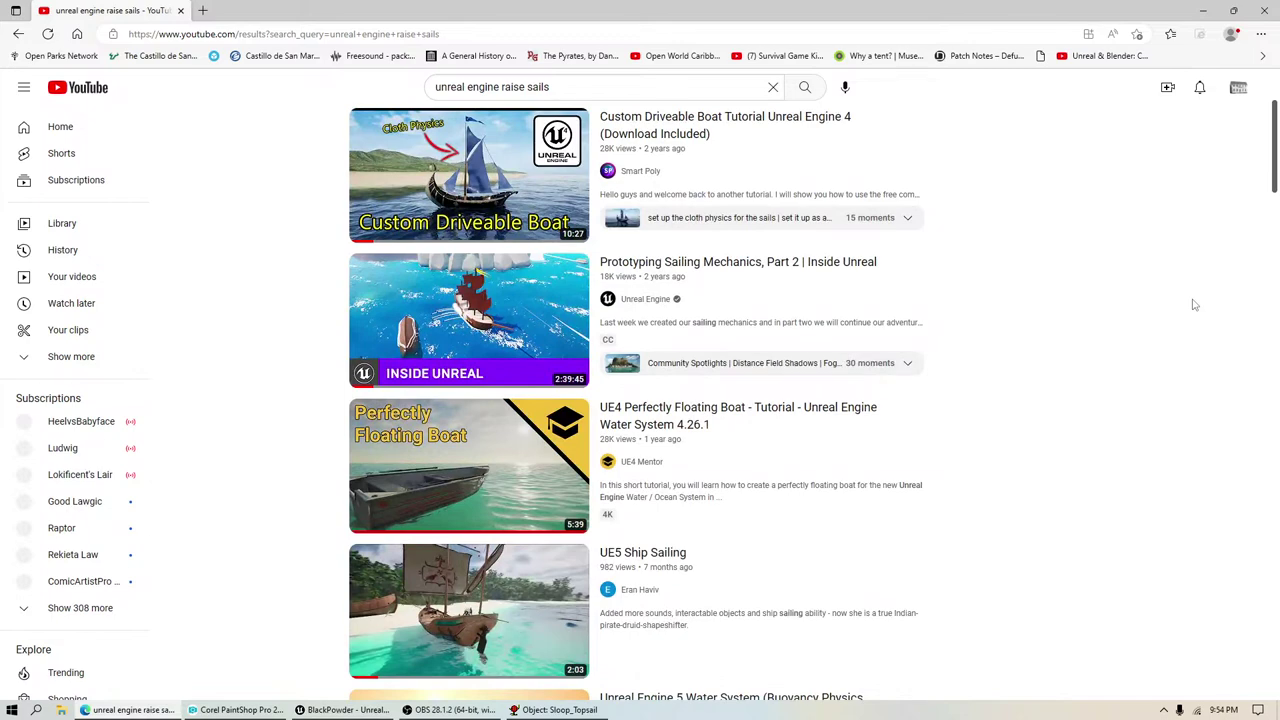
{"action": "scroll", "coordinate": [1193, 305], "scroll_direction": "down", "scroll_amount": 3}
{"action": "scroll", "coordinate": [890, 287], "scroll_direction": "up", "scroll_amount": 4}
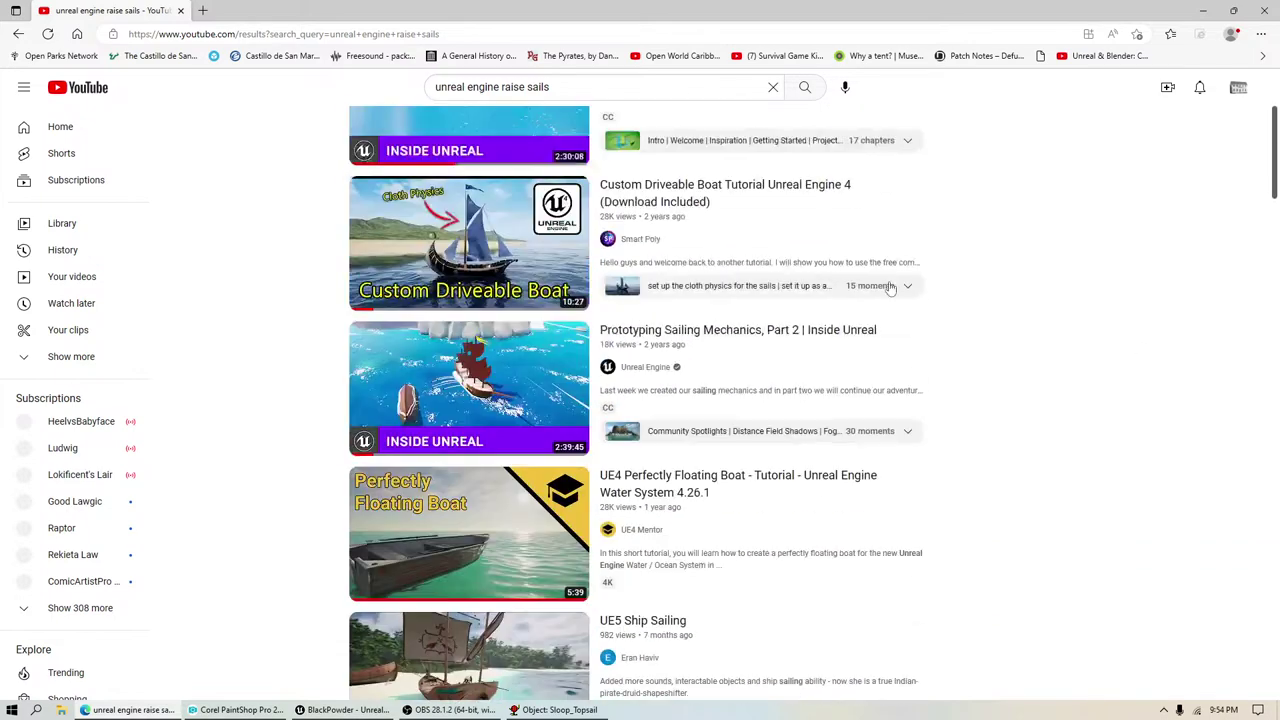
{"action": "scroll", "coordinate": [890, 287], "scroll_direction": "up", "scroll_amount": 1}
{"action": "scroll", "coordinate": [1069, 418], "scroll_direction": "down", "scroll_amount": 5}
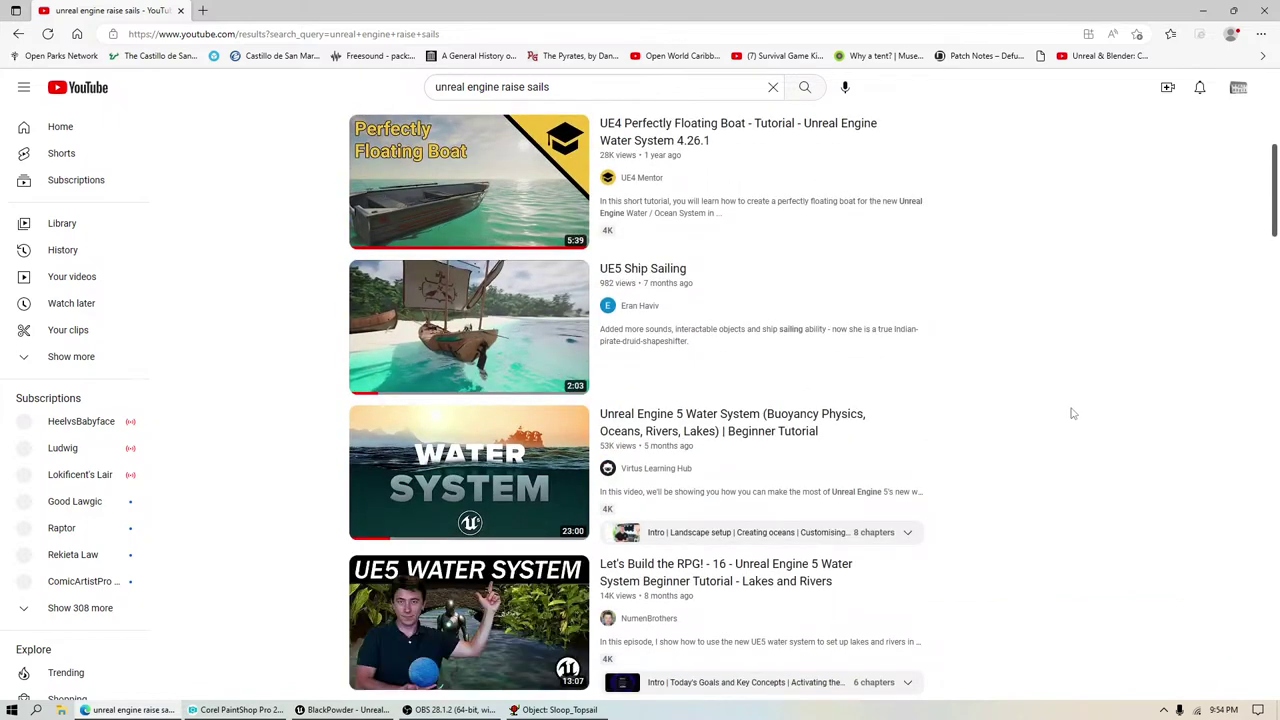
{"action": "scroll", "coordinate": [1072, 413], "scroll_direction": "down", "scroll_amount": 3}
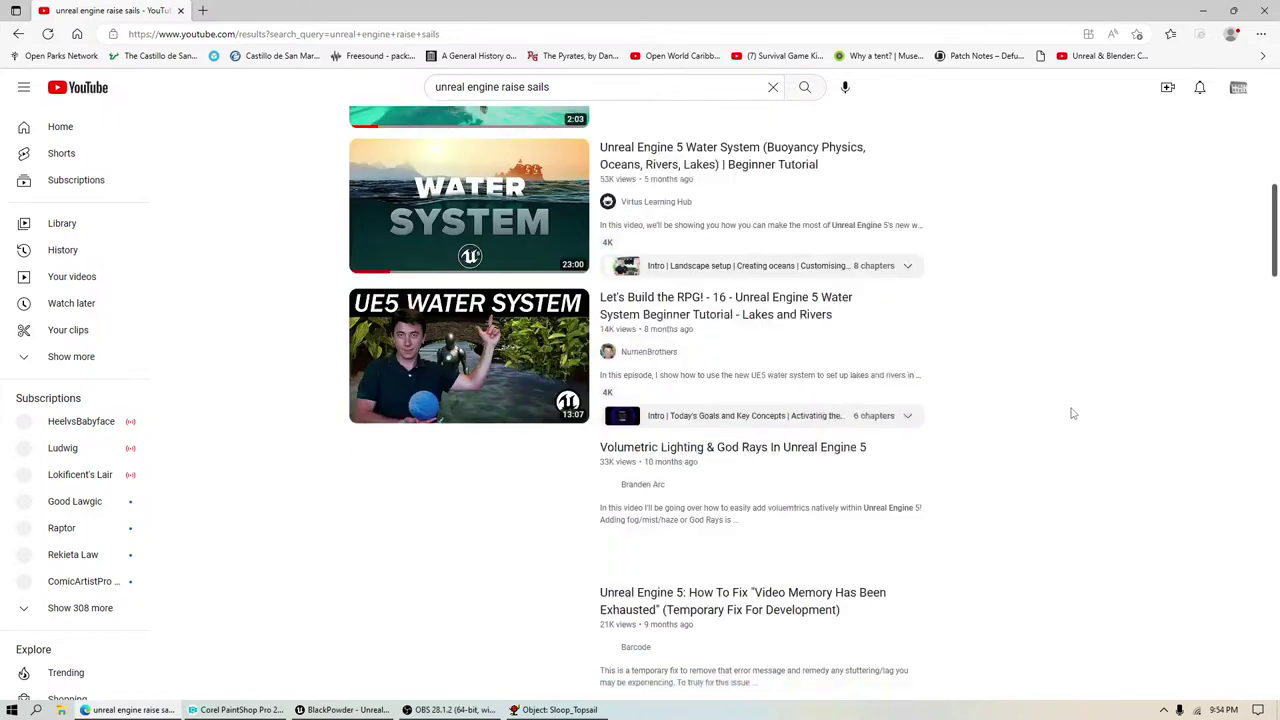
{"action": "scroll", "coordinate": [1072, 413], "scroll_direction": "down", "scroll_amount": 3}
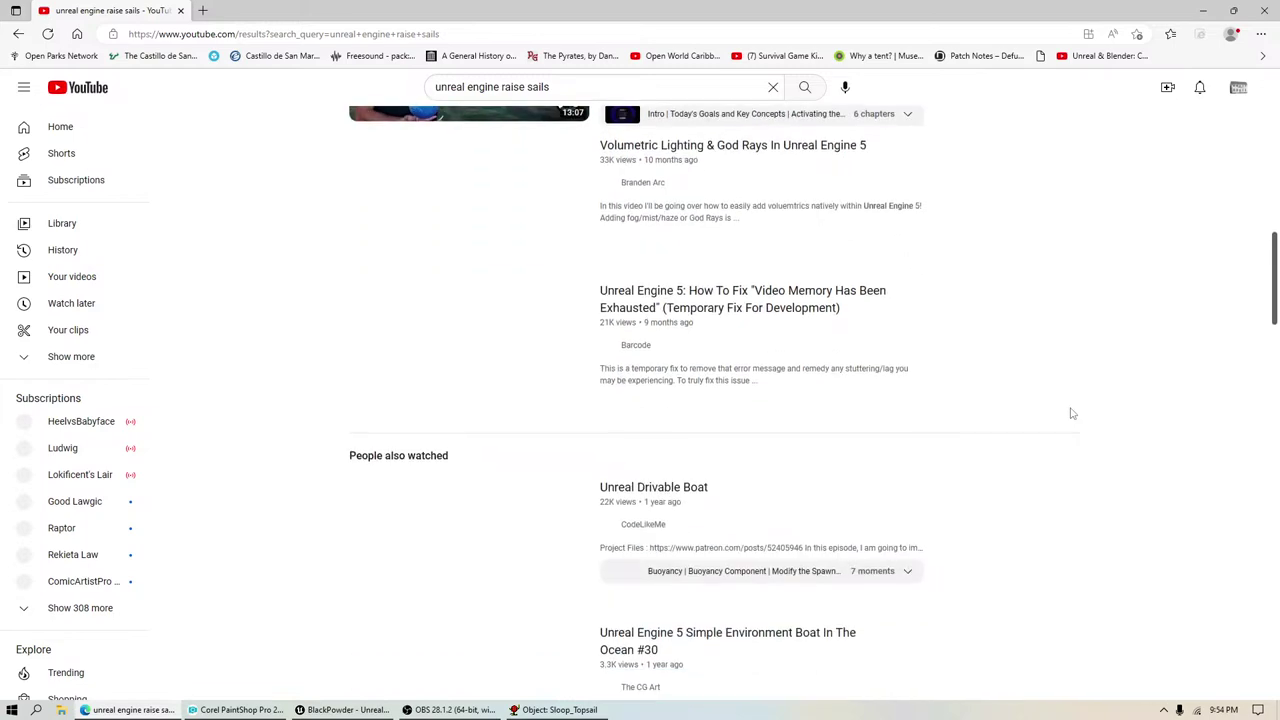
{"action": "scroll", "coordinate": [1072, 413], "scroll_direction": "down", "scroll_amount": 3}
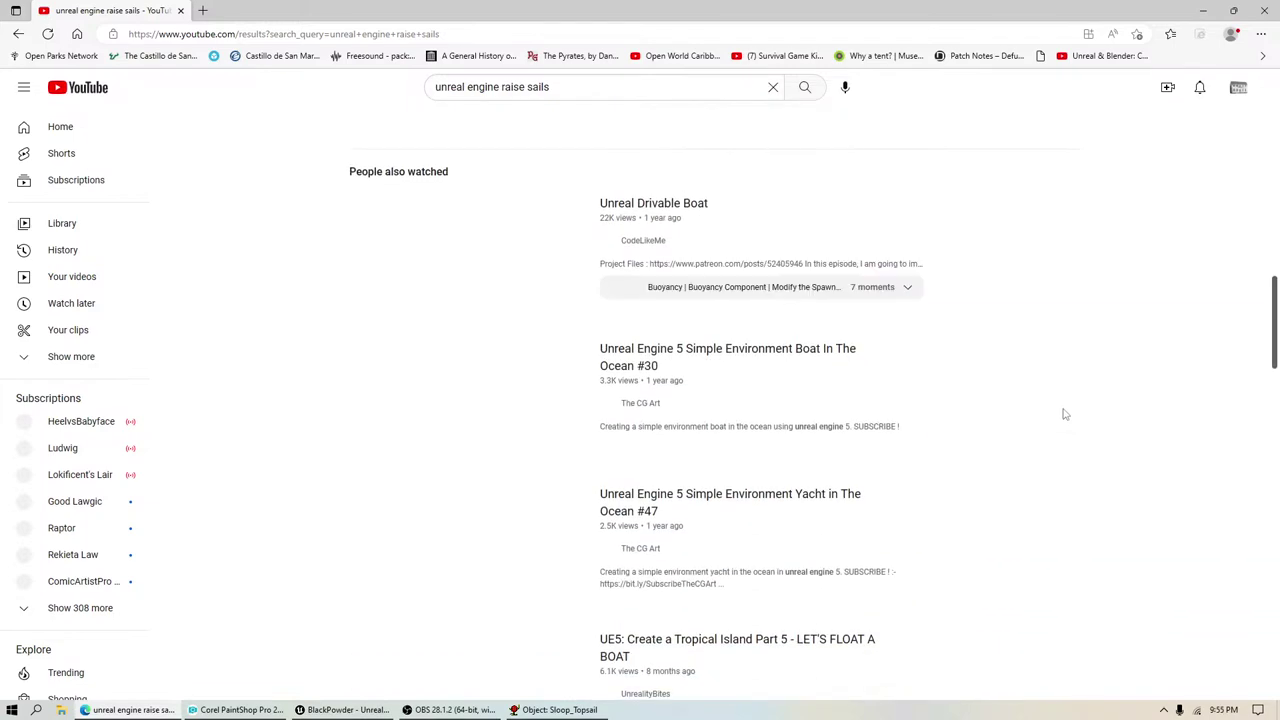
Step: Reload the search results page to load the missing video thumbnails
{"action": "left_click", "coordinate": [48, 34]}
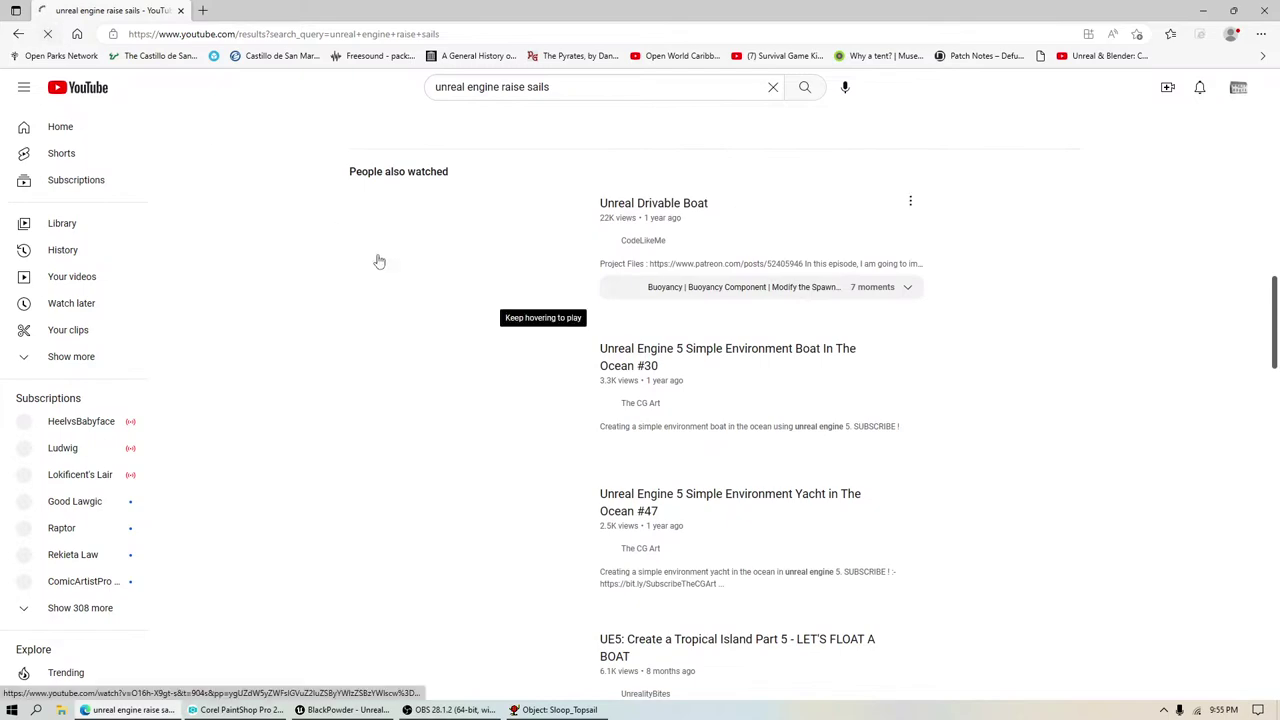
{"action": "scroll", "coordinate": [1163, 327], "scroll_direction": "up", "scroll_amount": 6}
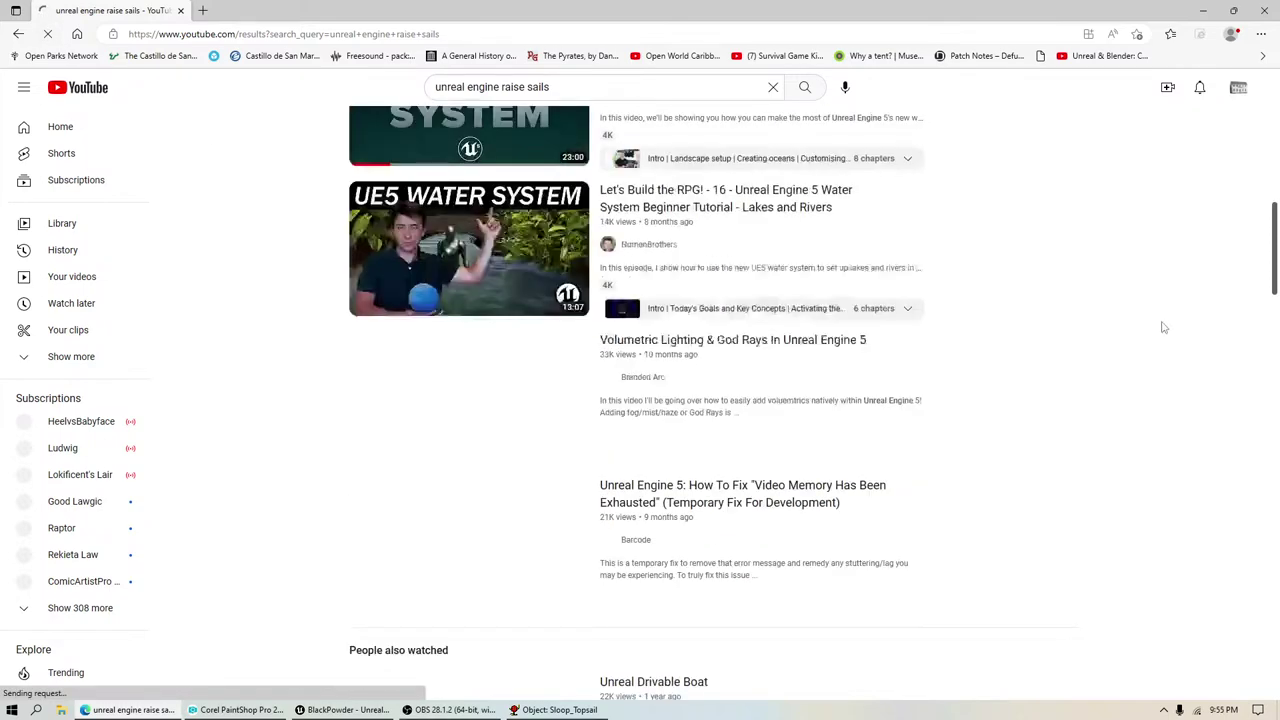
{"action": "scroll", "coordinate": [1037, 352], "scroll_direction": "up", "scroll_amount": 5}
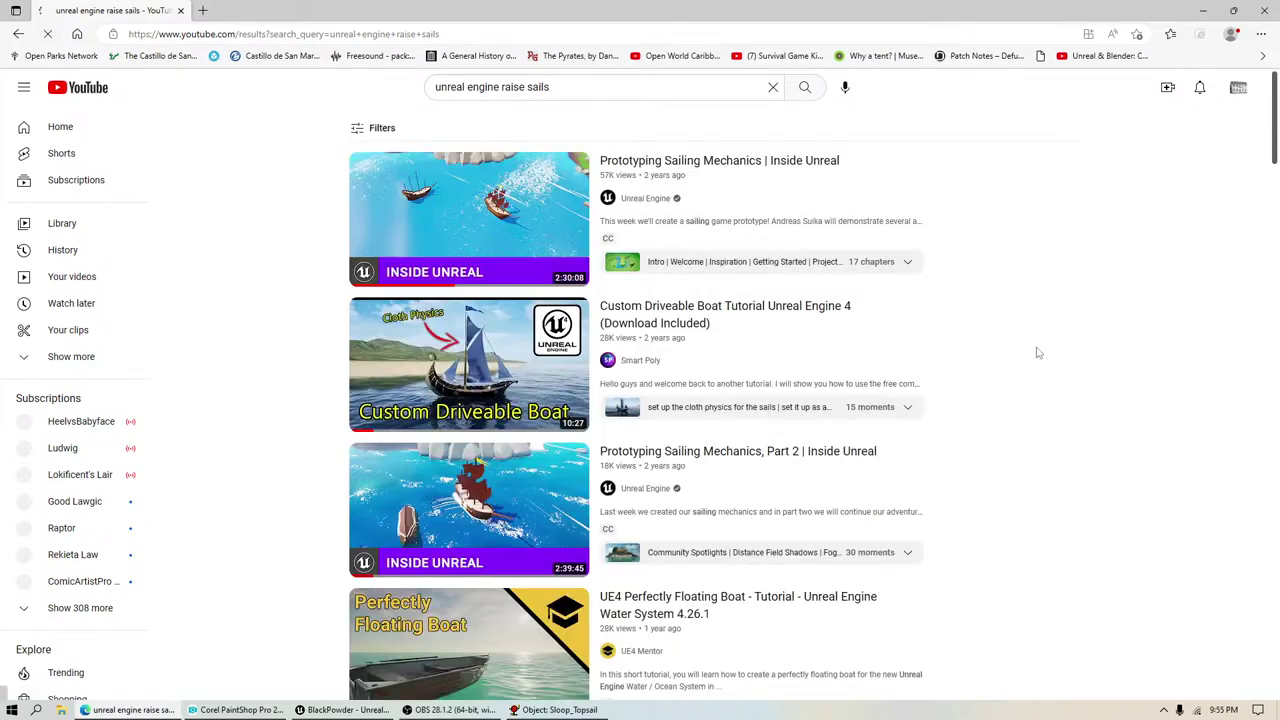
{"action": "left_click_drag", "start_coordinate": [1275, 93], "coordinate": [1276, 512]}
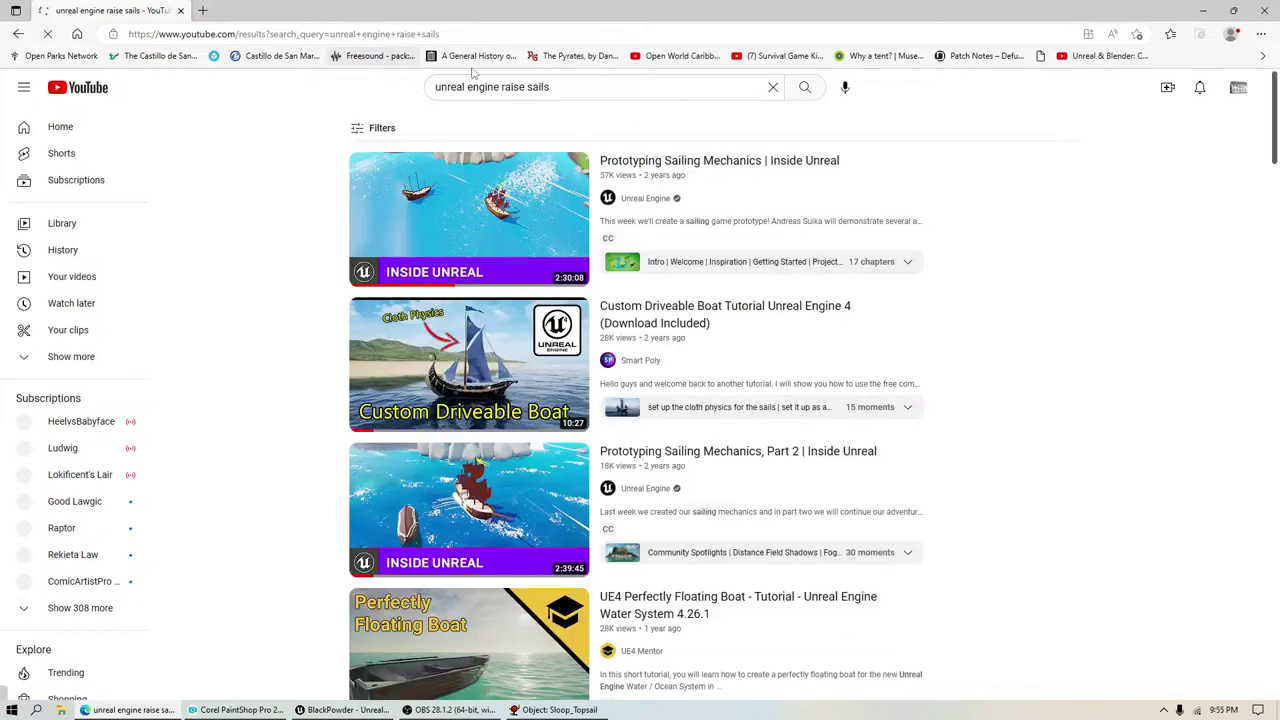
{"action": "left_click_drag", "start_coordinate": [499, 87], "coordinate": [632, 157]}
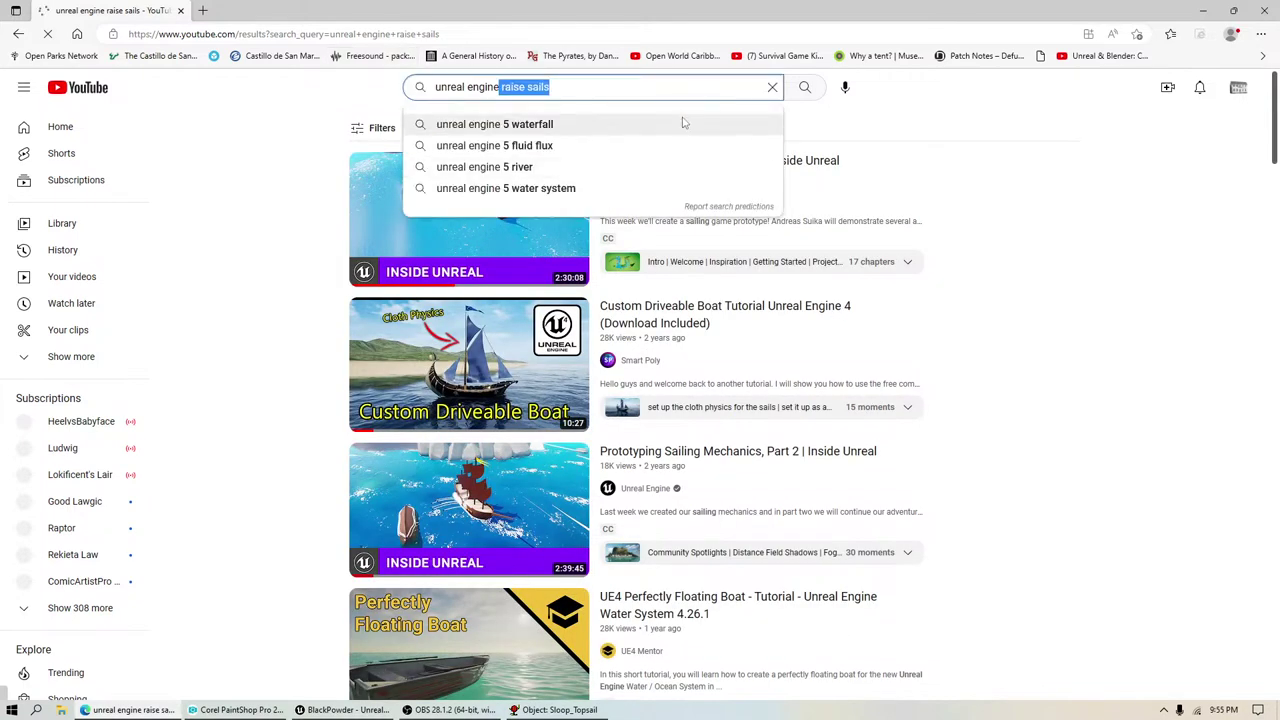
{"action": "scroll", "coordinate": [1230, 360], "scroll_direction": "down", "scroll_amount": 15}
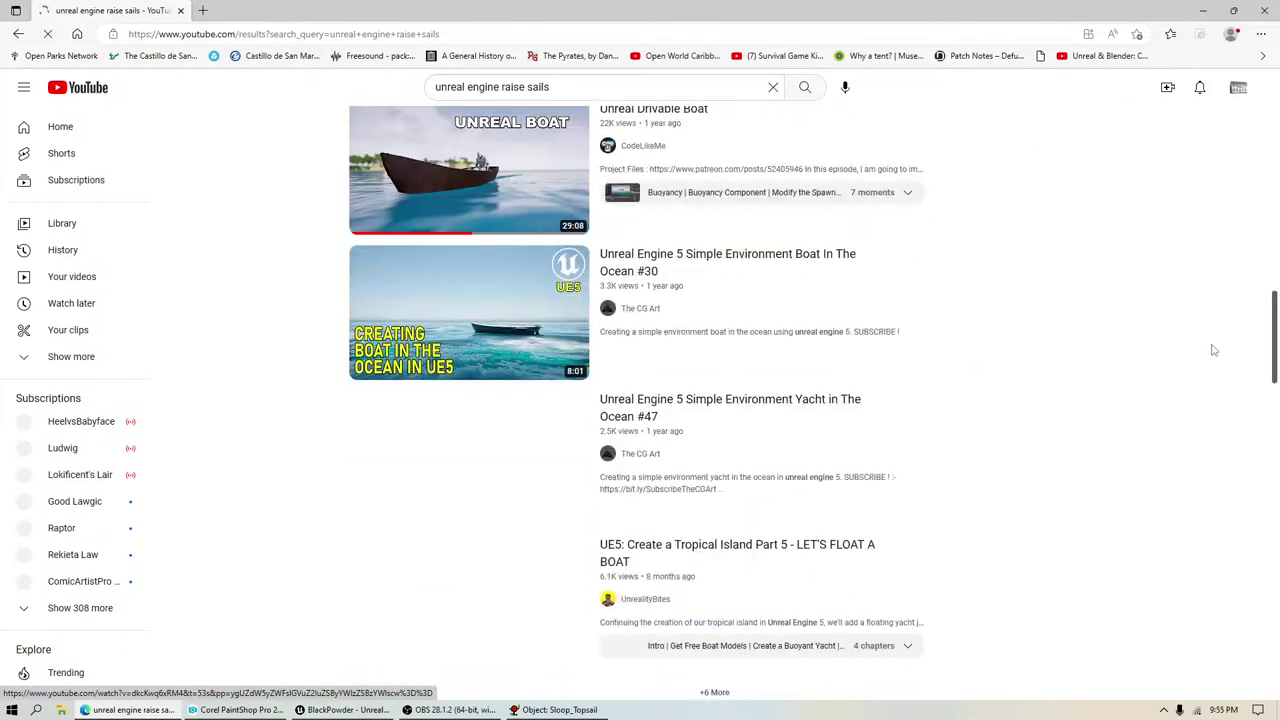
{"action": "scroll", "coordinate": [1211, 349], "scroll_direction": "down", "scroll_amount": 4}
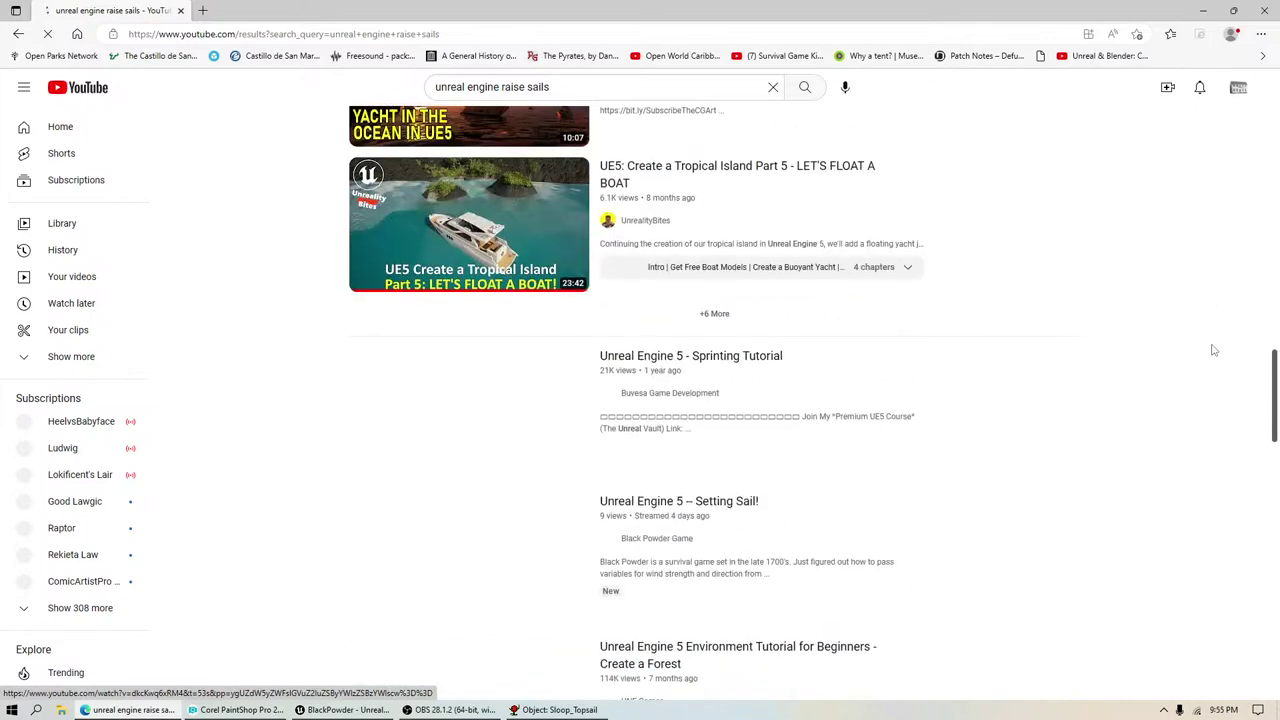
{"action": "scroll", "coordinate": [1120, 240], "scroll_direction": "up", "scroll_amount": 2}
{"action": "scroll", "coordinate": [935, 365], "scroll_direction": "down", "scroll_amount": 5}
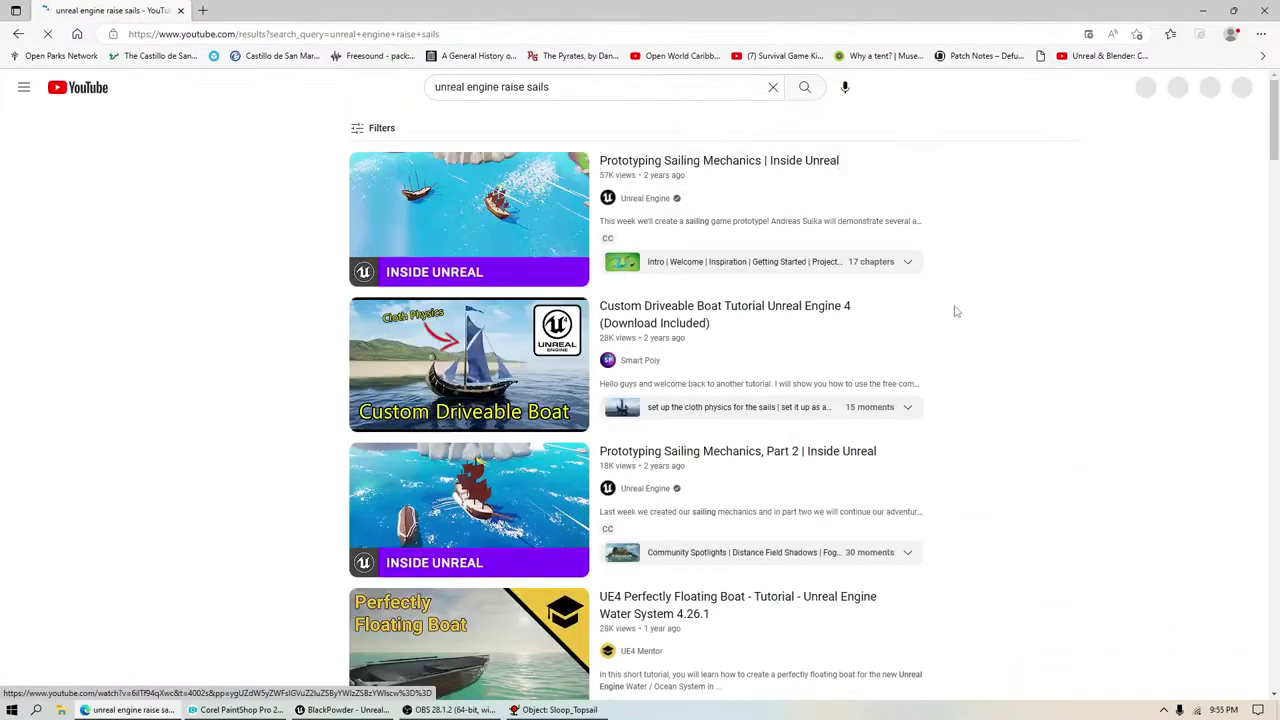
Step: Review the reloaded results down to the previously watched videos for sail-raising tutorials
{"action": "scroll", "coordinate": [957, 320], "scroll_direction": "down", "scroll_amount": 10}
{"action": "scroll", "coordinate": [965, 328], "scroll_direction": "down", "scroll_amount": 5}
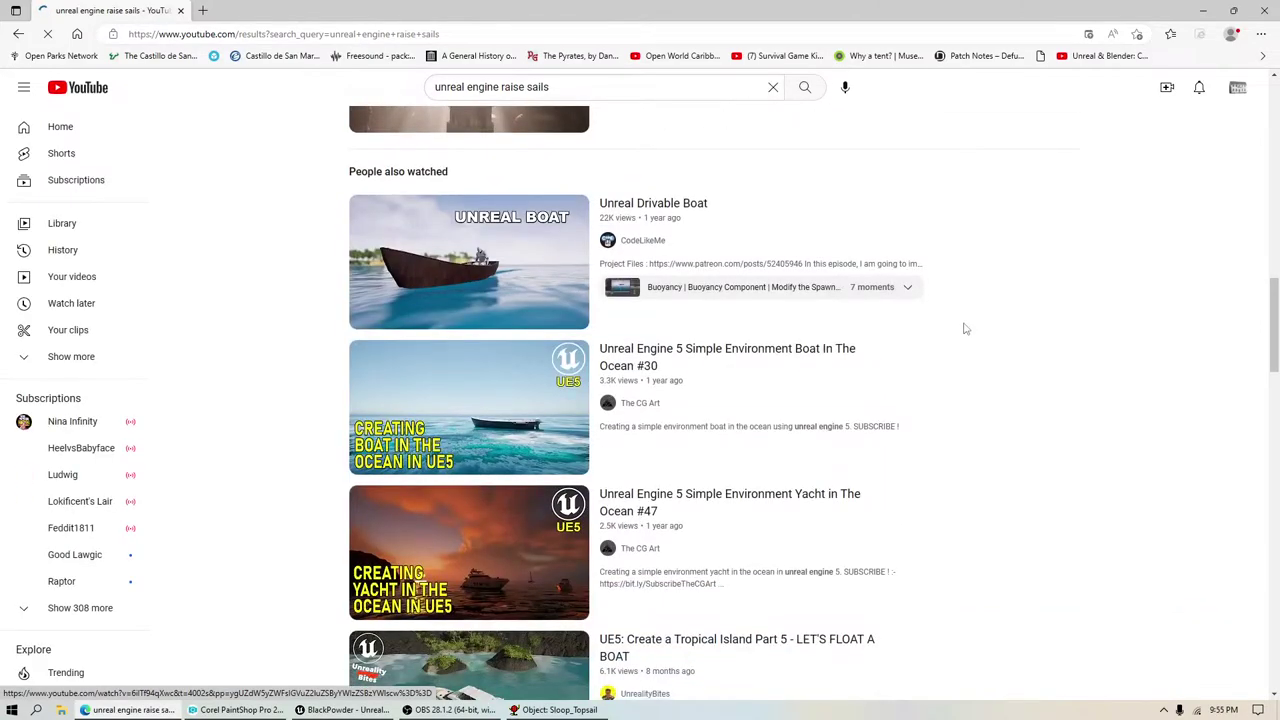
{"action": "scroll", "coordinate": [964, 328], "scroll_direction": "down", "scroll_amount": 5}
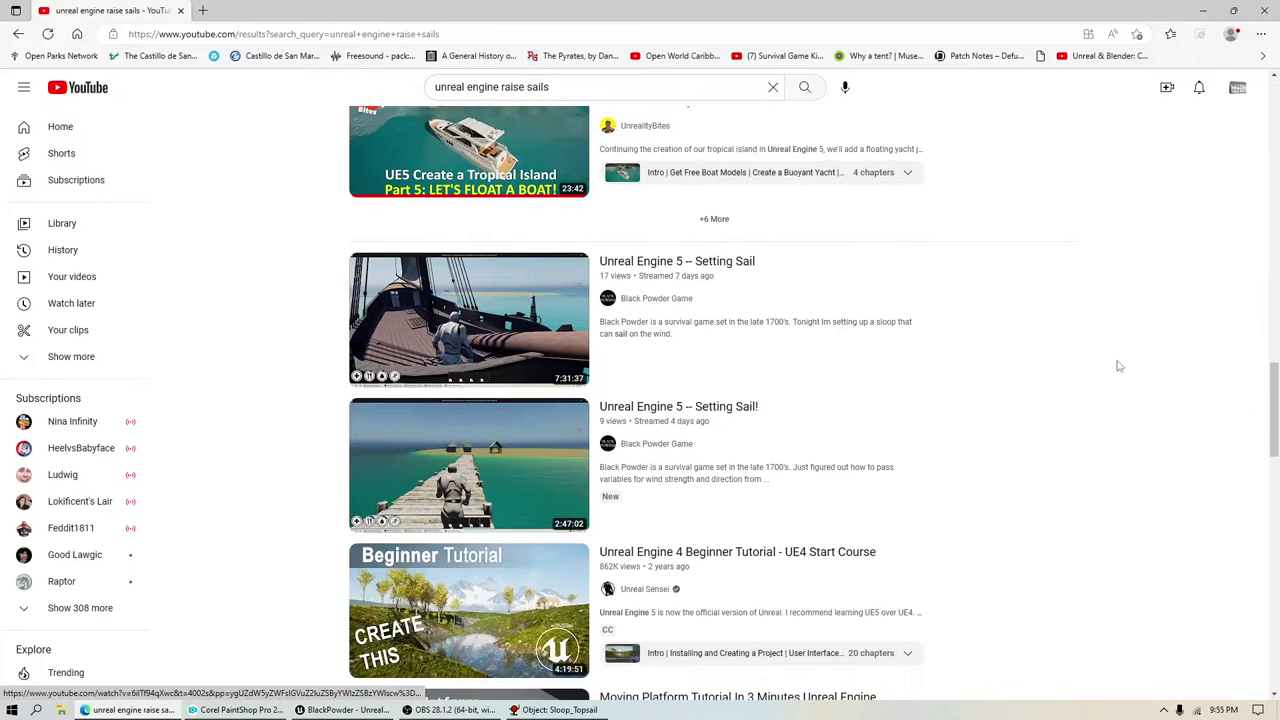
{"action": "scroll", "coordinate": [1132, 371], "scroll_direction": "down", "scroll_amount": 3}
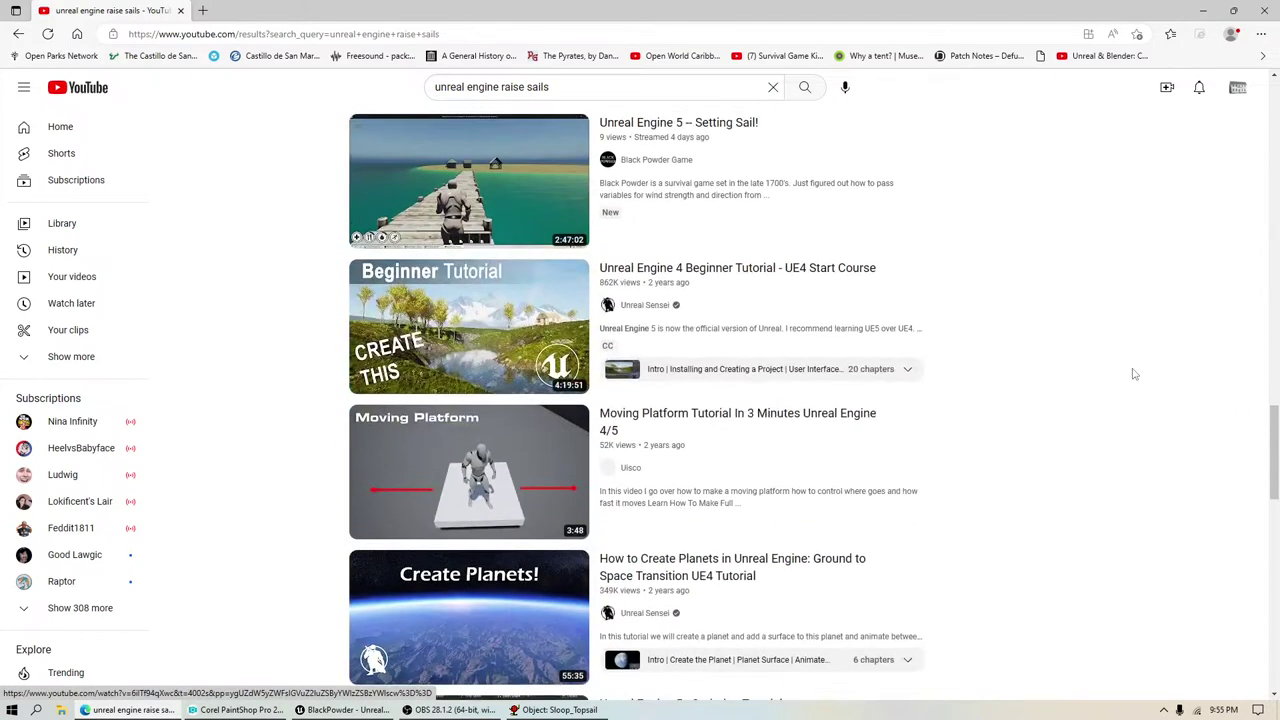
{"action": "scroll", "coordinate": [1134, 374], "scroll_direction": "down", "scroll_amount": 3}
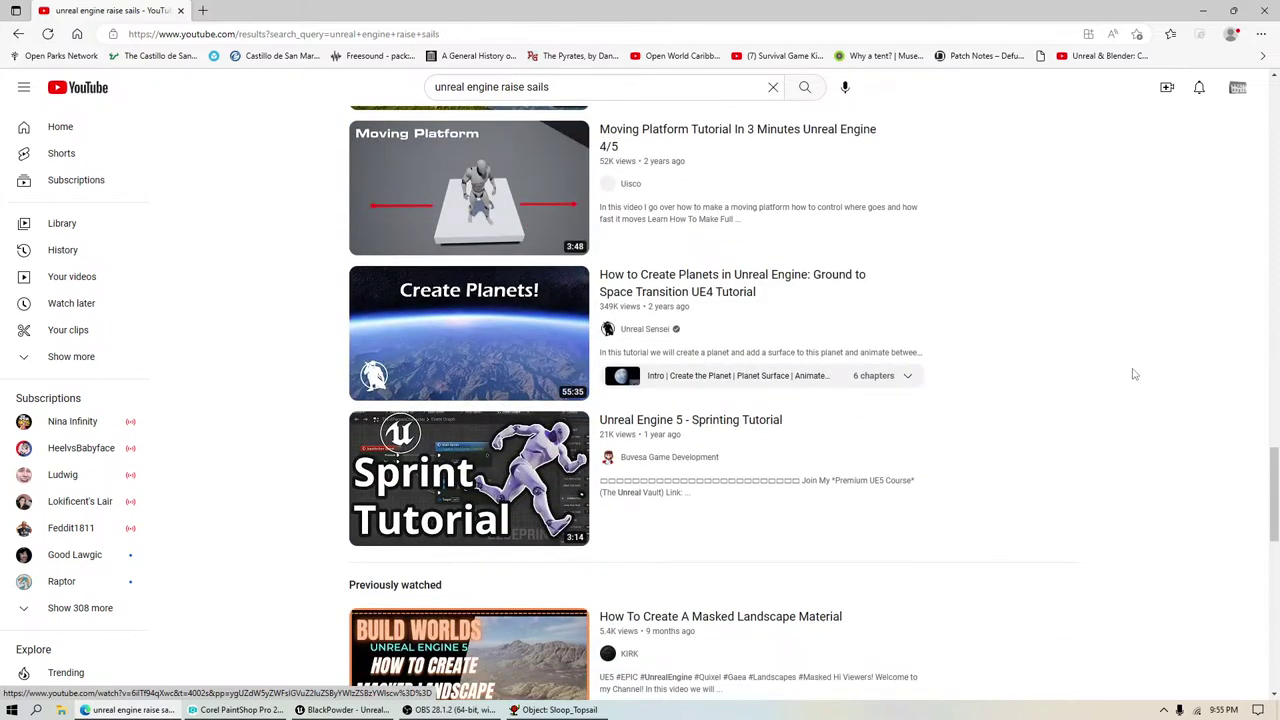
{"action": "scroll", "coordinate": [1134, 374], "scroll_direction": "down", "scroll_amount": 4}
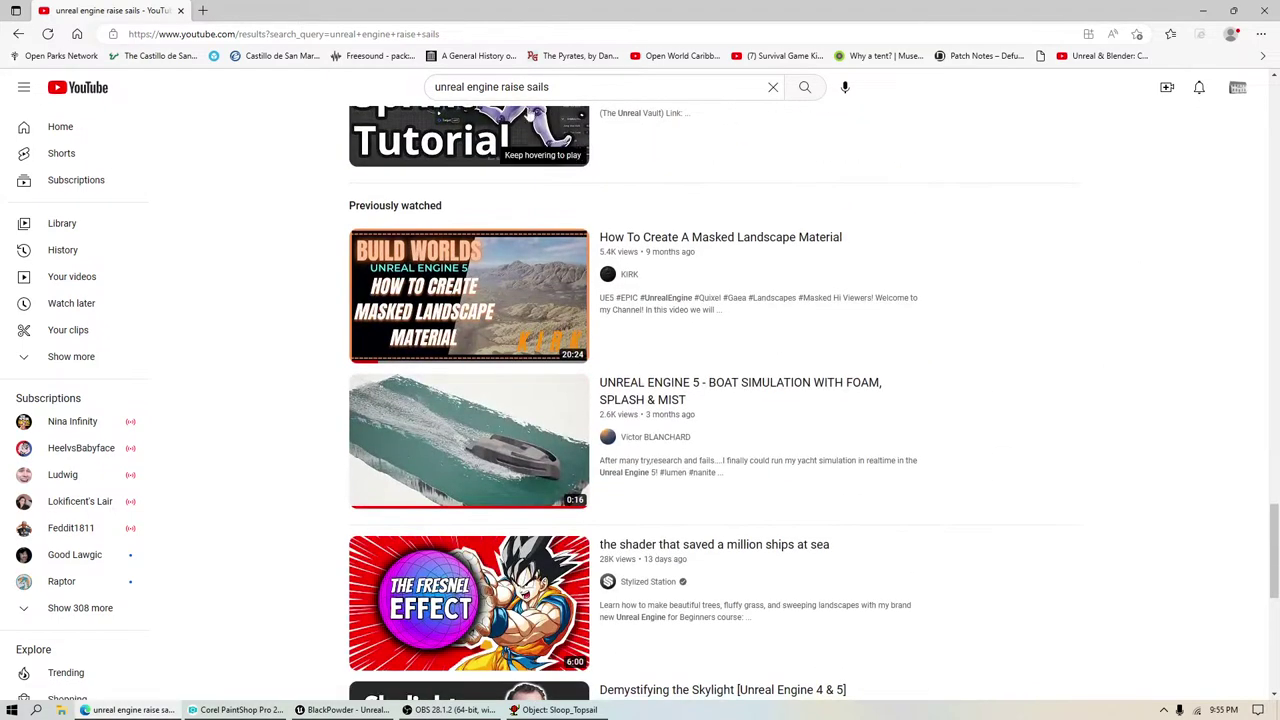
Step: Search YouTube for "unreal engine raise lower curtain" and look through the resulting curtain and cloth videos
{"action": "double_click", "coordinate": [528, 86]}
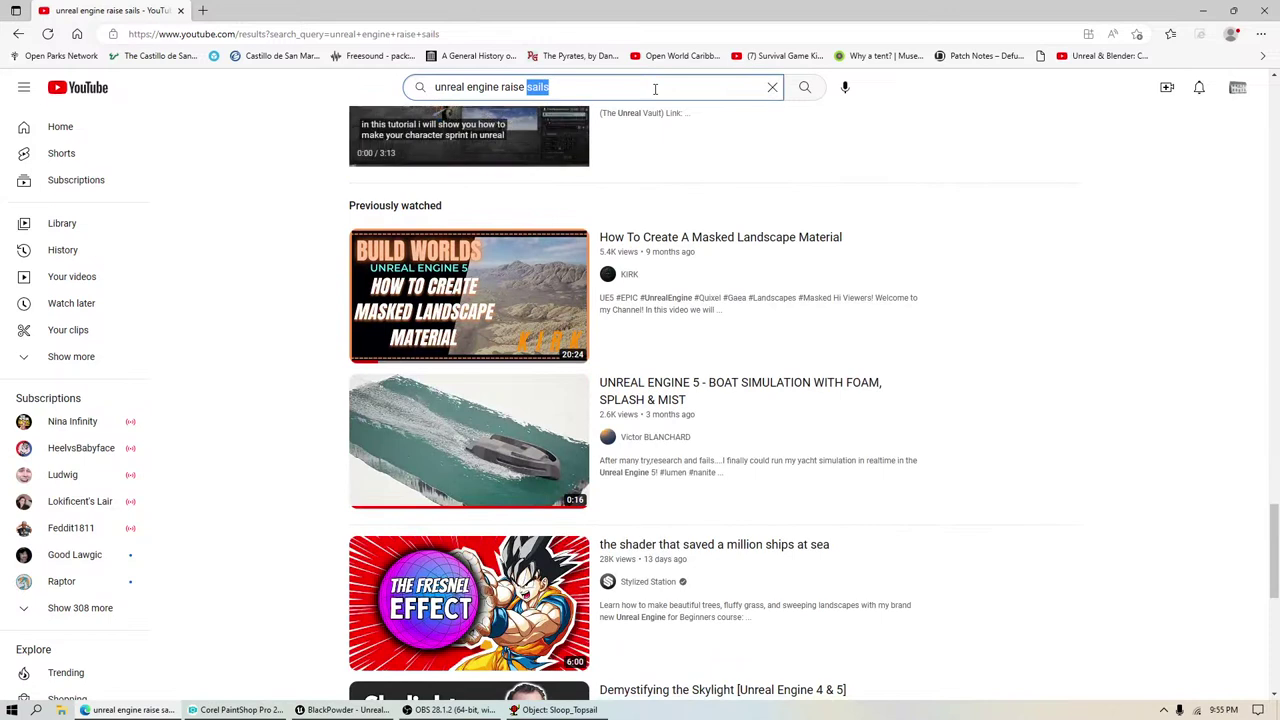
{"action": "type", "text": "lower "}
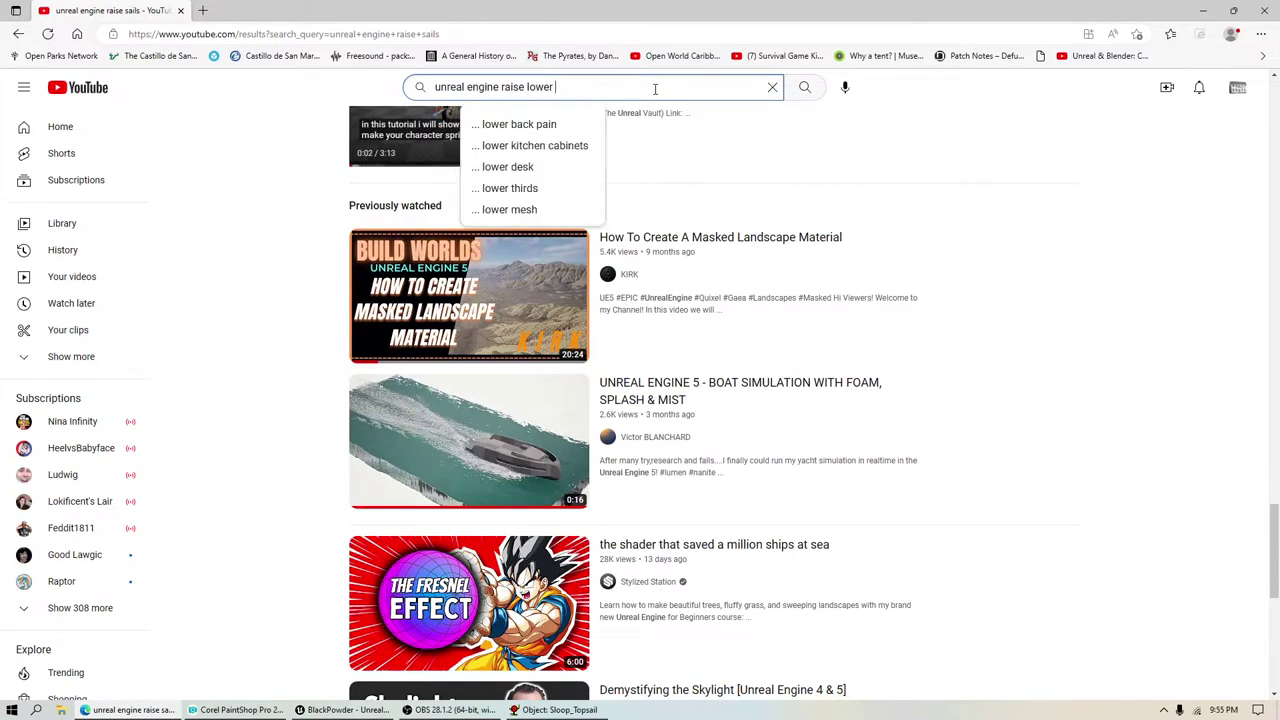
{"action": "type", "text": "curtain"}
{"action": "key", "text": "Return"}
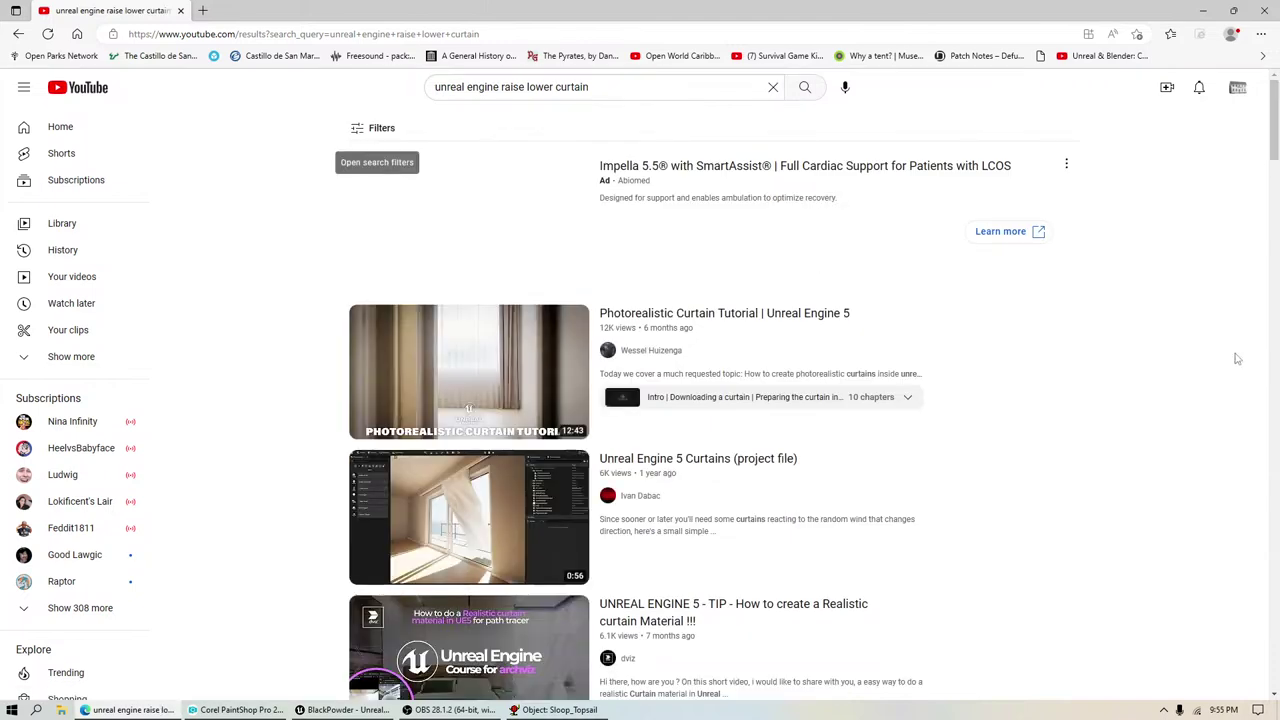
{"action": "scroll", "coordinate": [757, 212], "scroll_direction": "down", "scroll_amount": 3}
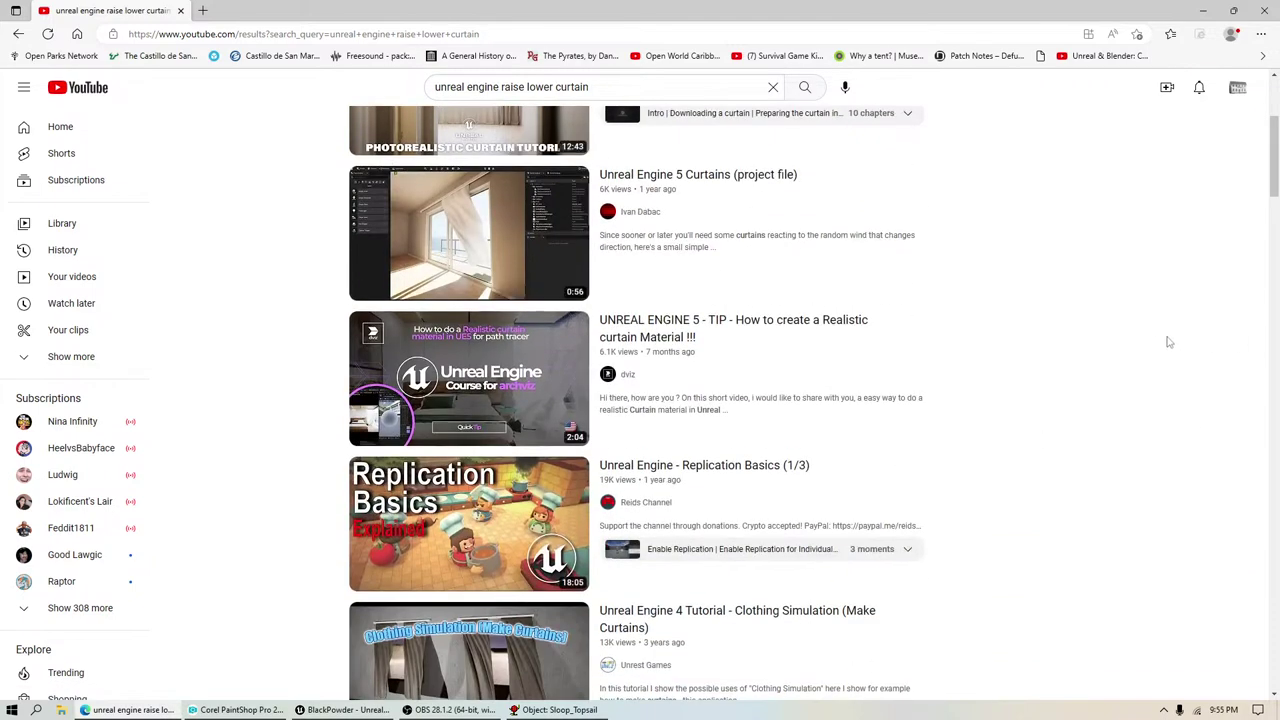
{"action": "scroll", "coordinate": [1160, 330], "scroll_direction": "down", "scroll_amount": 3}
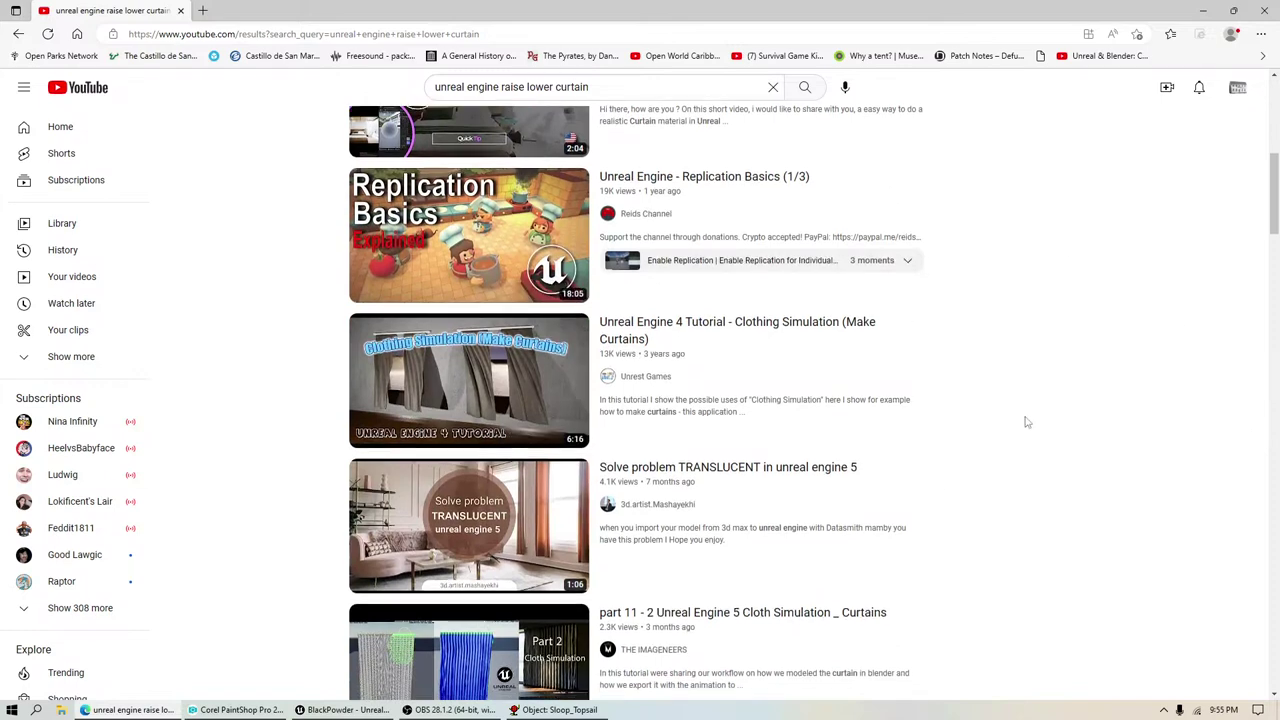
Step: Look through the curtain search results, including the recommended and previously watched videos, for a tutorial on raising and lowering cloth
{"action": "scroll", "coordinate": [1000, 410], "scroll_direction": "down", "scroll_amount": 4}
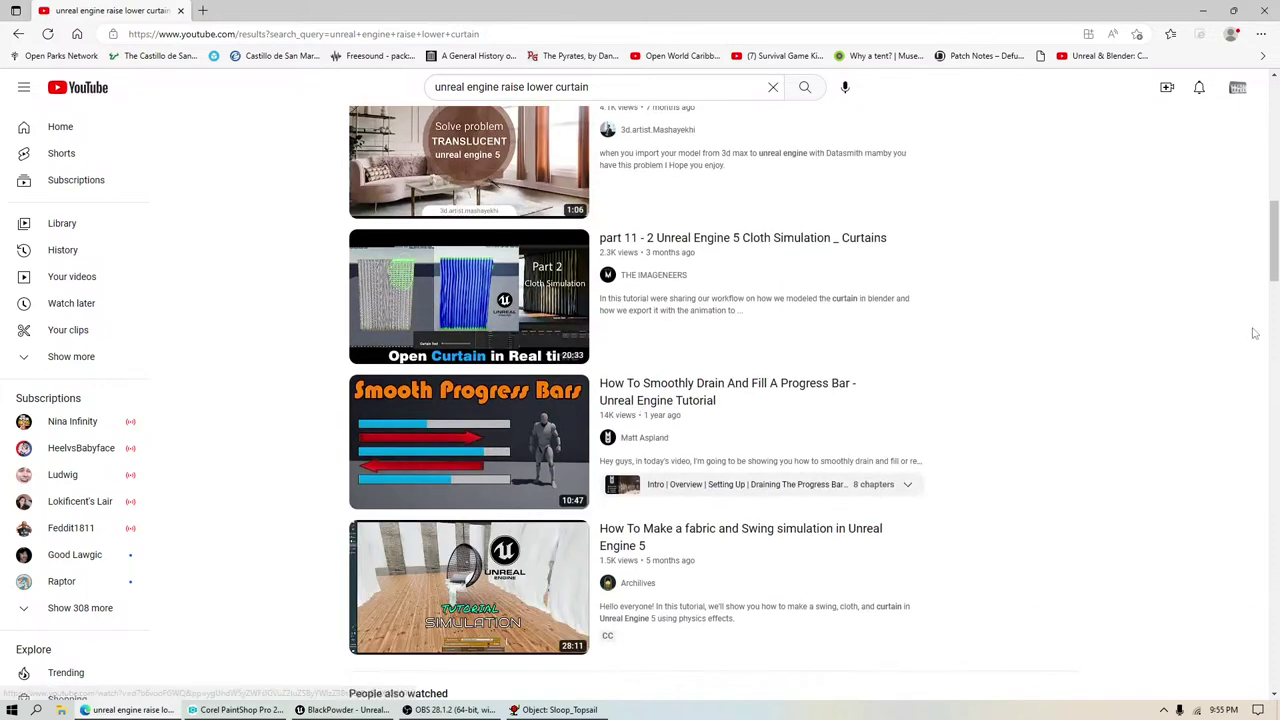
{"action": "scroll", "coordinate": [1130, 381], "scroll_direction": "down", "scroll_amount": 9}
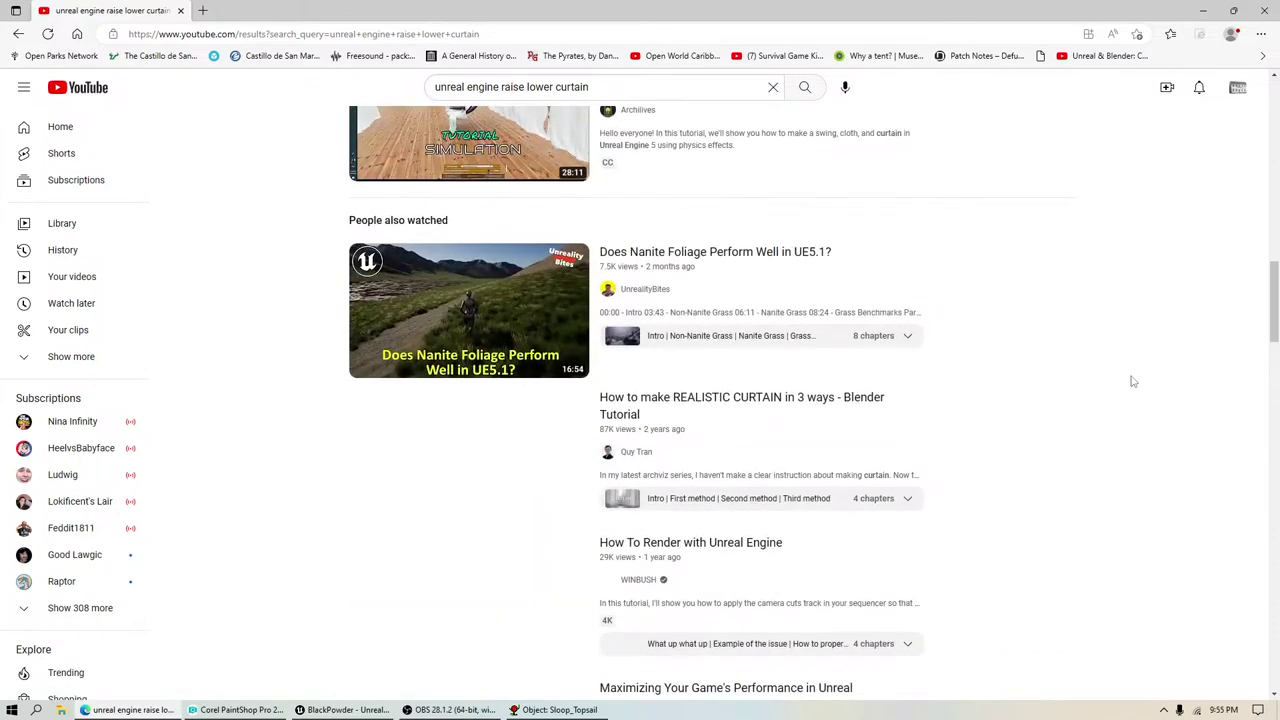
{"action": "scroll", "coordinate": [1131, 380], "scroll_direction": "down", "scroll_amount": 3}
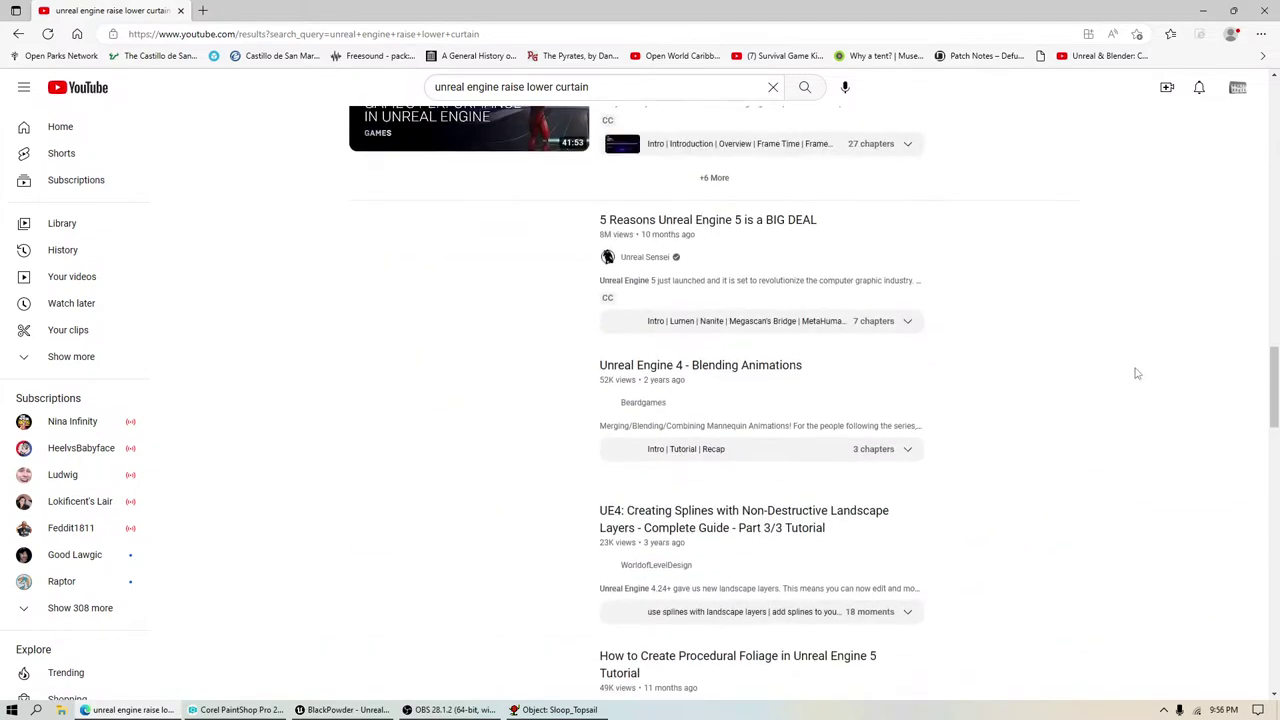
{"action": "scroll", "coordinate": [1134, 372], "scroll_direction": "down", "scroll_amount": 3}
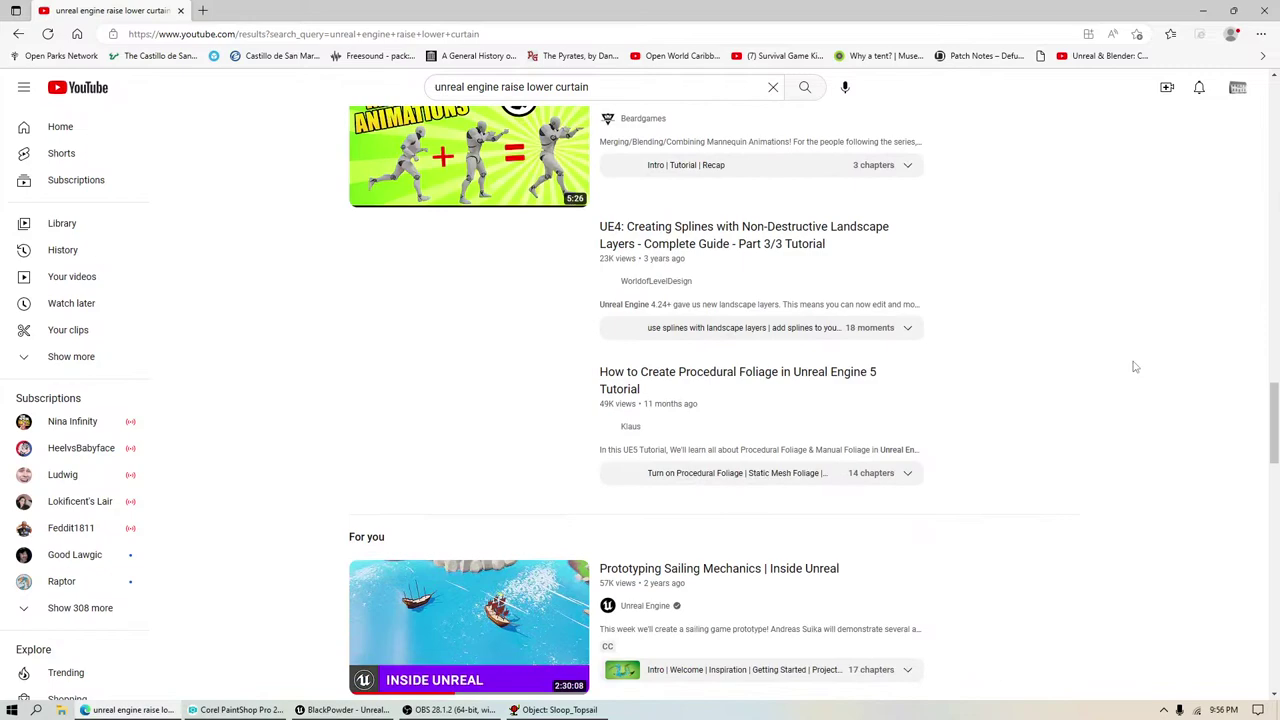
{"action": "scroll", "coordinate": [1134, 367], "scroll_direction": "down", "scroll_amount": 5}
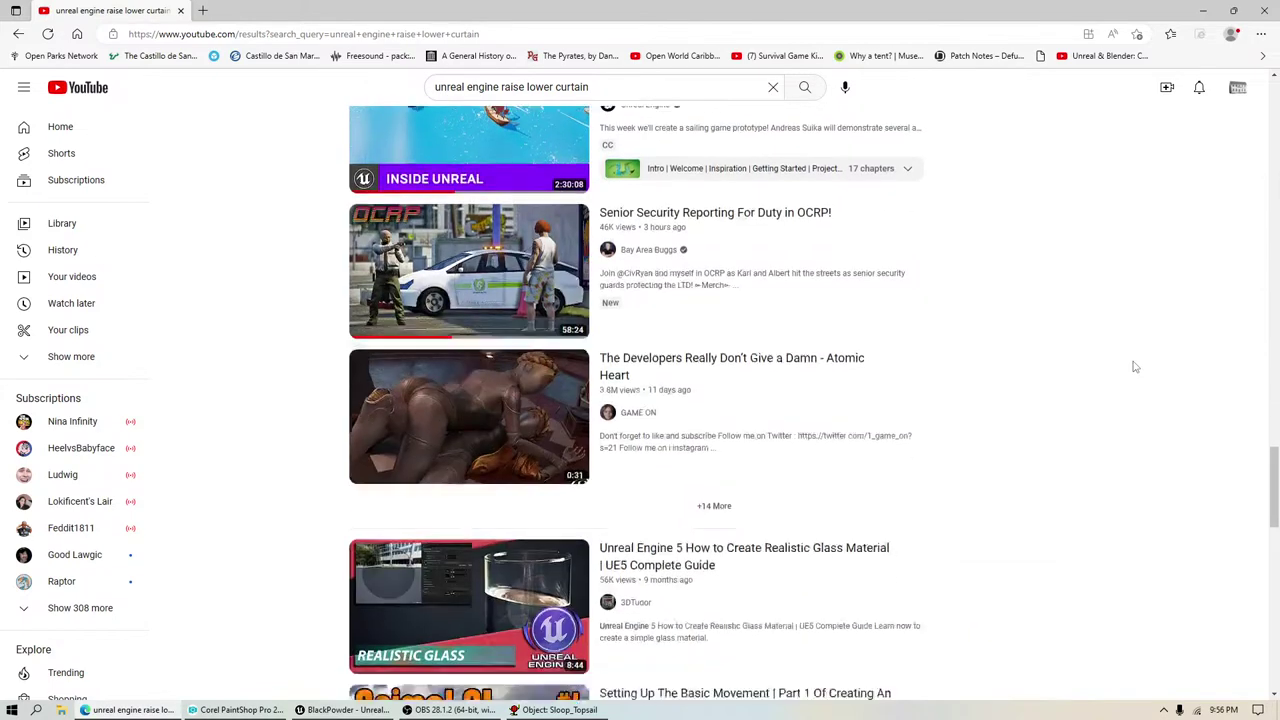
{"action": "scroll", "coordinate": [1134, 367], "scroll_direction": "down", "scroll_amount": 5}
{"action": "scroll", "coordinate": [1134, 367], "scroll_direction": "up", "scroll_amount": 2}
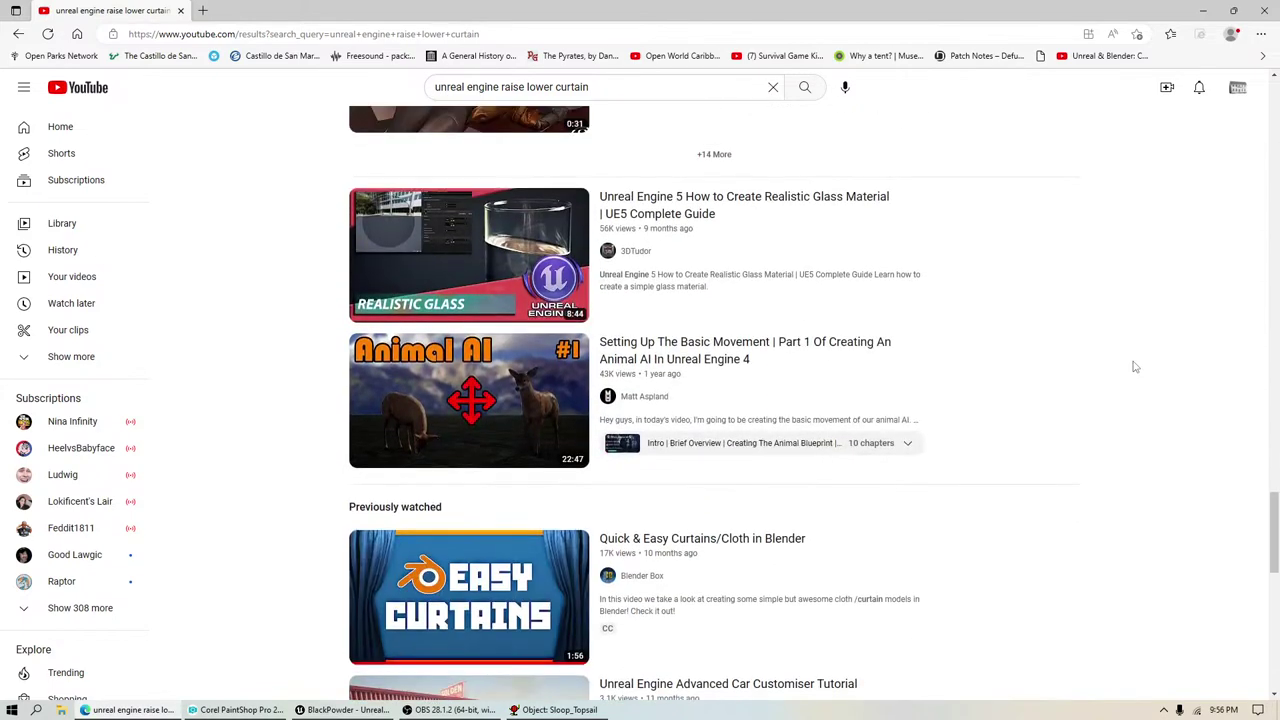
{"action": "scroll", "coordinate": [1134, 367], "scroll_direction": "down", "scroll_amount": 3}
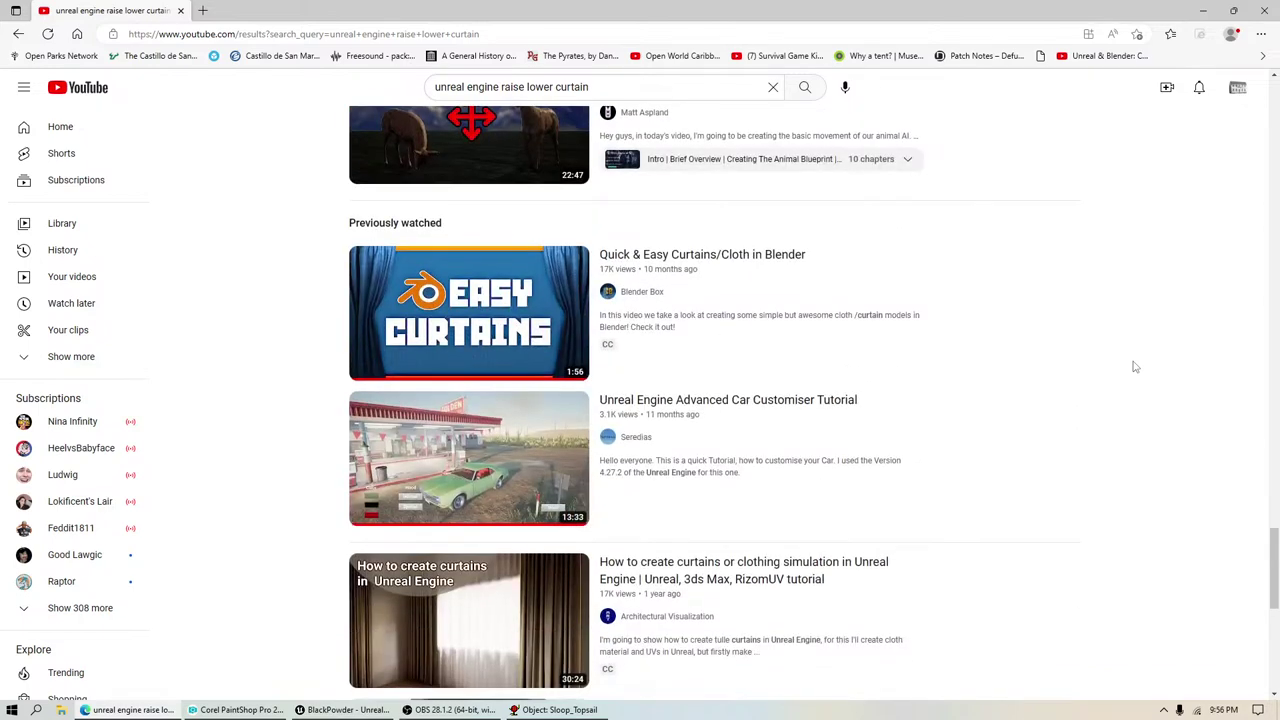
{"action": "scroll", "coordinate": [1134, 367], "scroll_direction": "down", "scroll_amount": 2}
{"action": "scroll", "coordinate": [1134, 367], "scroll_direction": "down", "scroll_amount": 2}
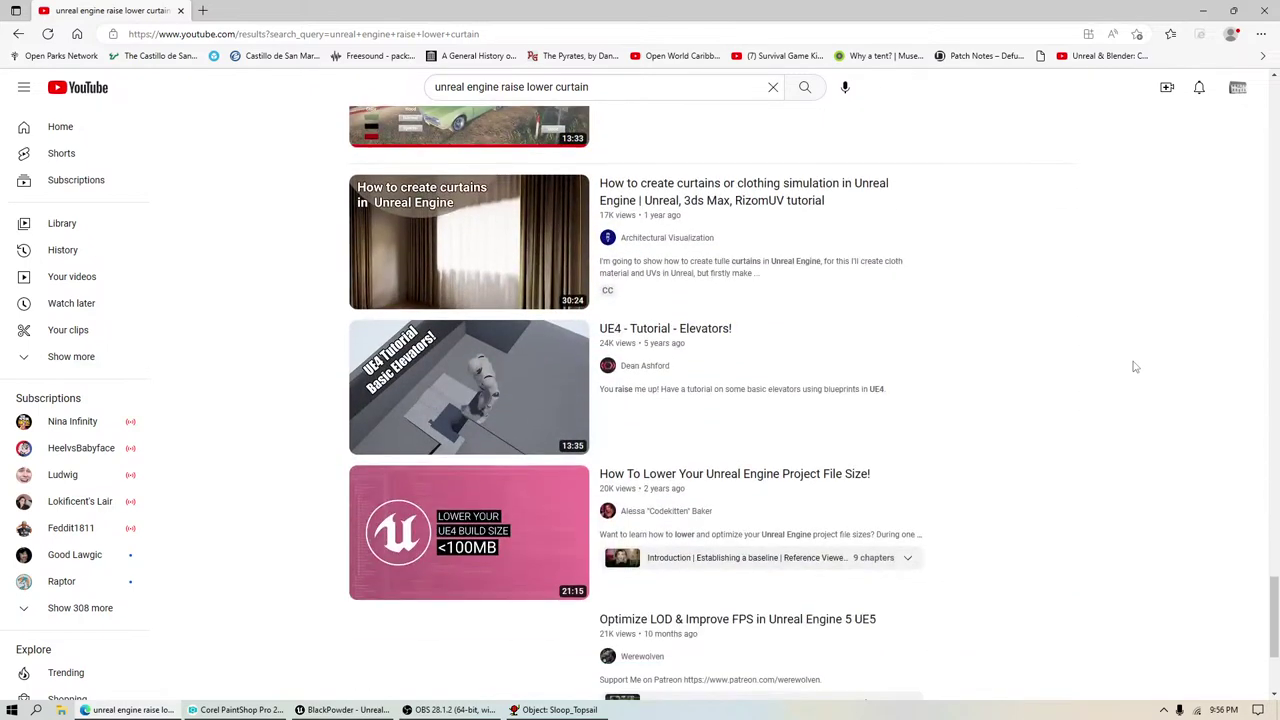
{"action": "scroll", "coordinate": [1134, 367], "scroll_direction": "down", "scroll_amount": 3}
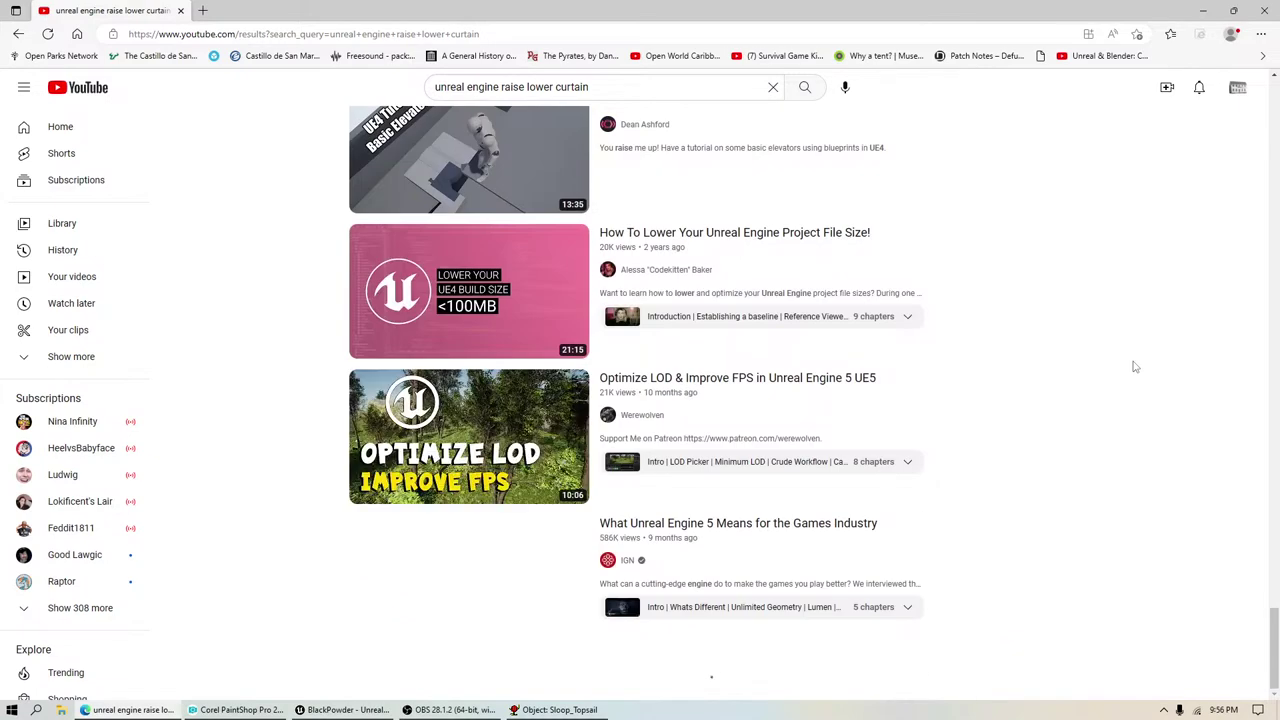
{"action": "scroll", "coordinate": [1134, 367], "scroll_direction": "down", "scroll_amount": 5}
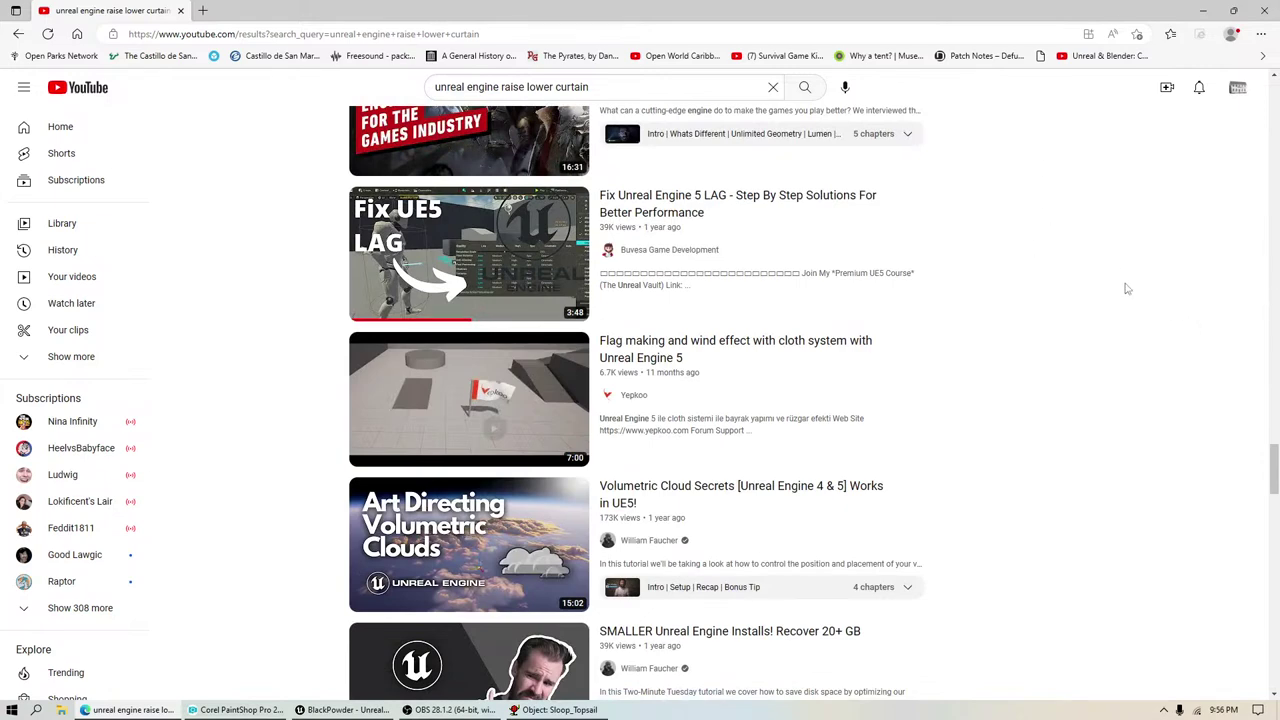
Step: Preview the "Flag making and wind effect with cloth system with Unreal Engine 5" video and check the remaining curtain results
{"action": "scroll", "coordinate": [1125, 288], "scroll_direction": "down", "scroll_amount": 3}
{"action": "scroll", "coordinate": [1020, 314], "scroll_direction": "up", "scroll_amount": 1}
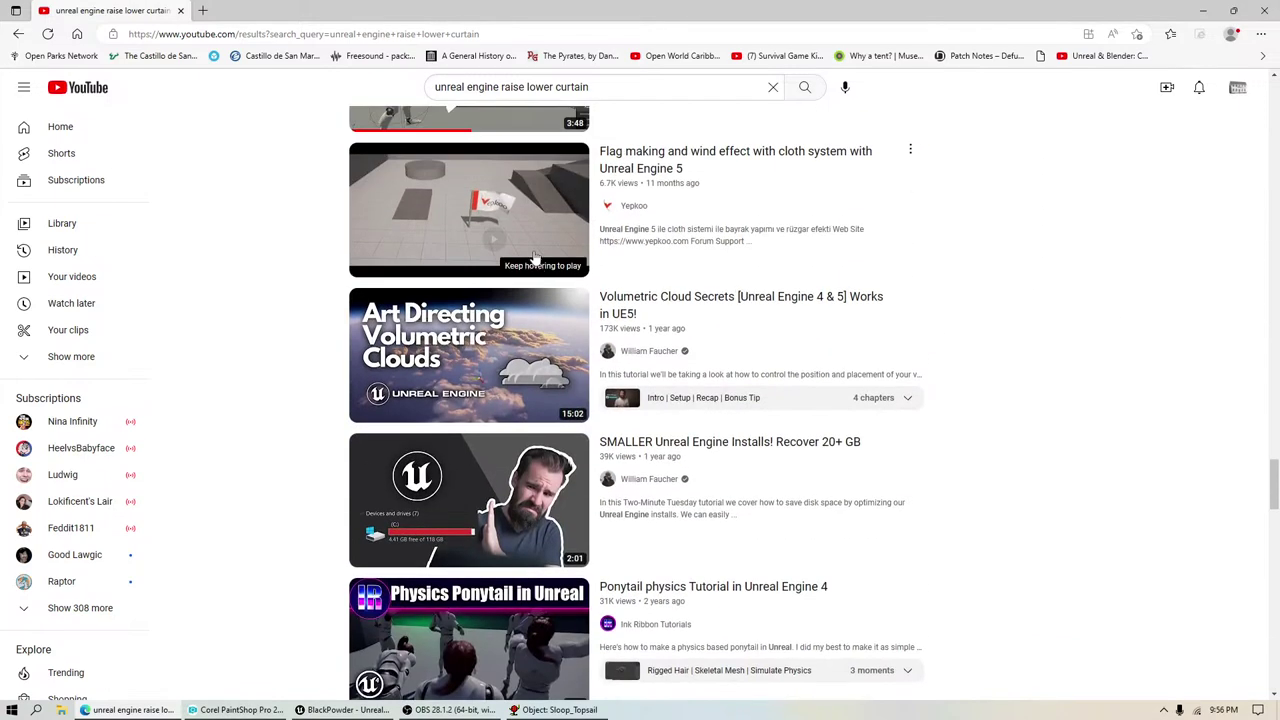
{"action": "mouse_move", "coordinate": [472, 190]}
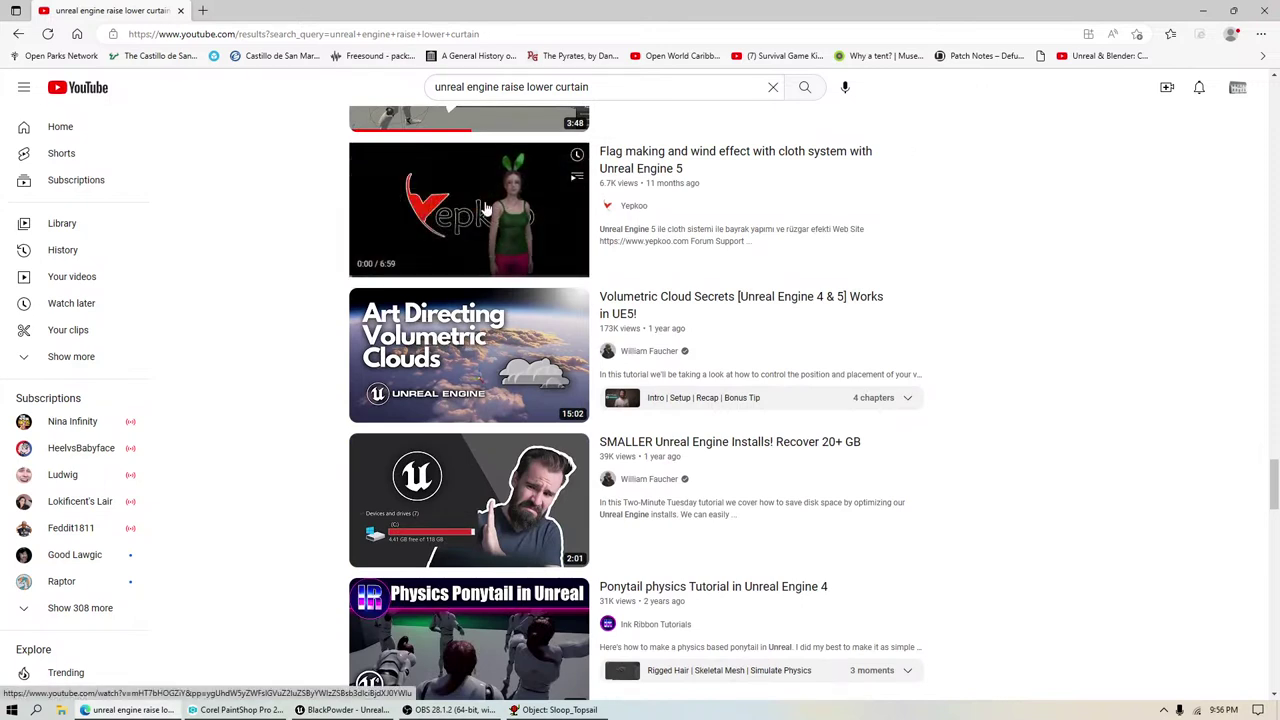
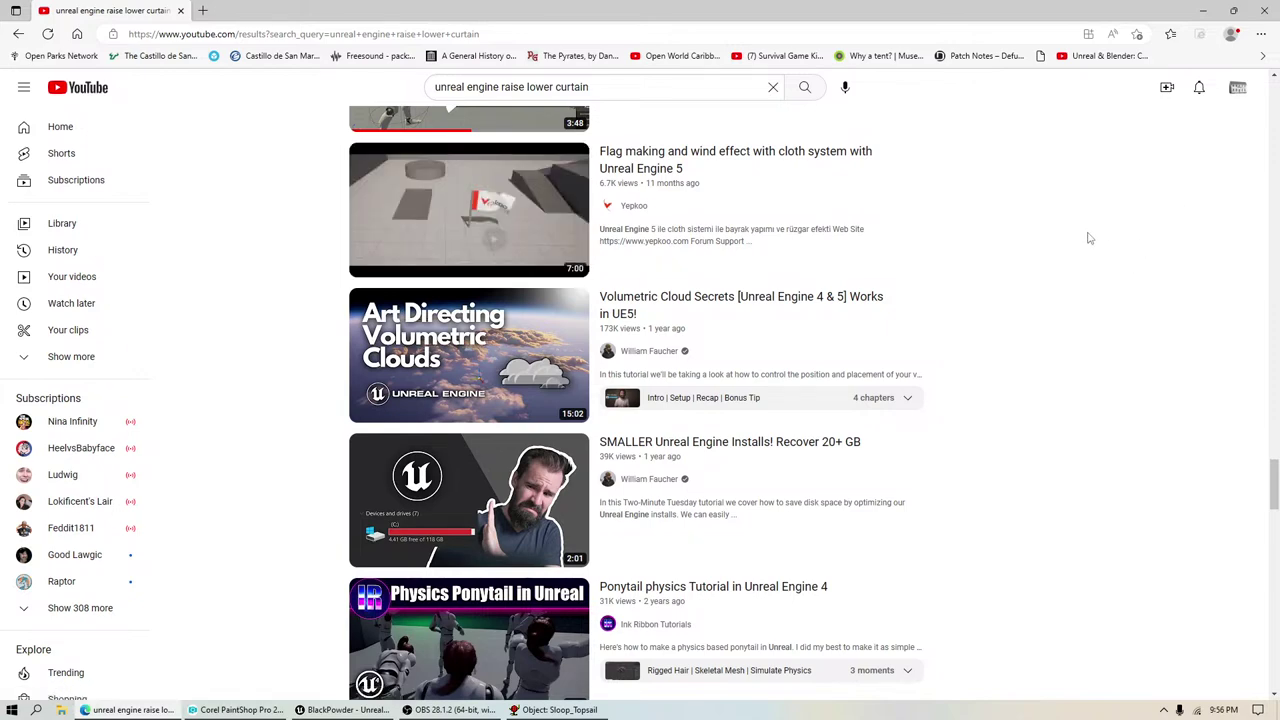
{"action": "scroll", "coordinate": [1089, 238], "scroll_direction": "down", "scroll_amount": 3}
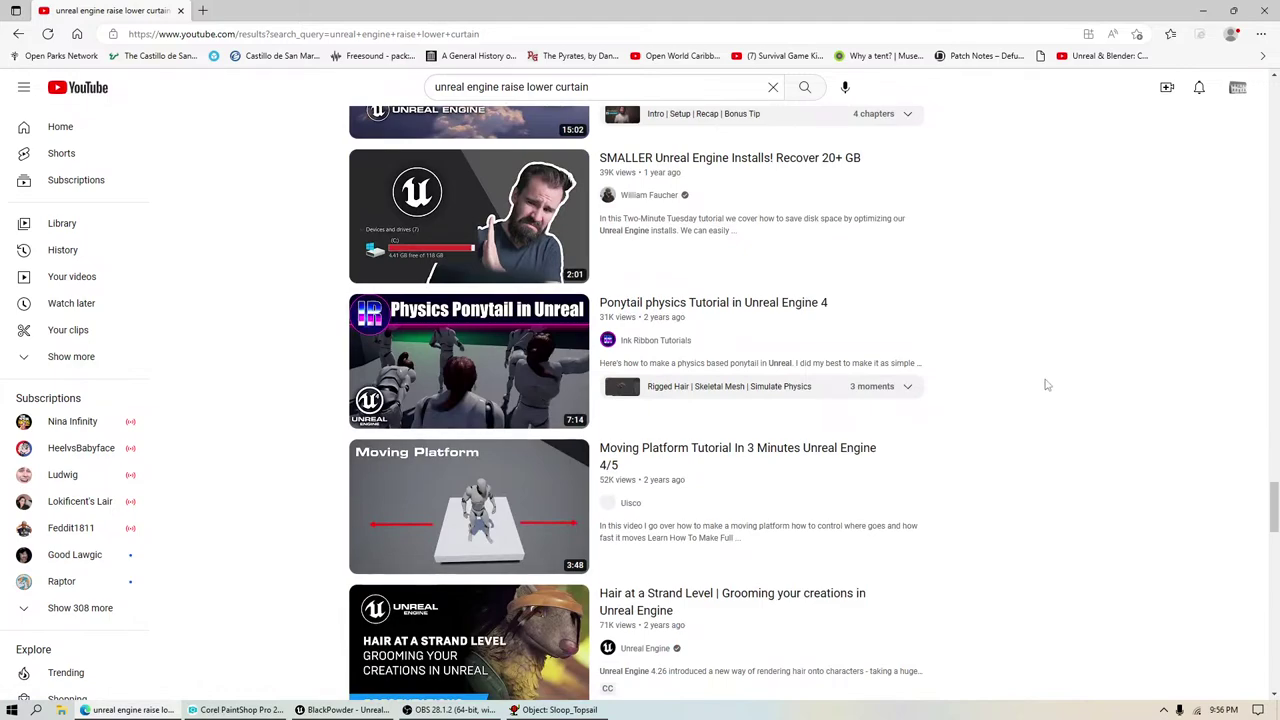
{"action": "scroll", "coordinate": [1089, 421], "scroll_direction": "down", "scroll_amount": 8}
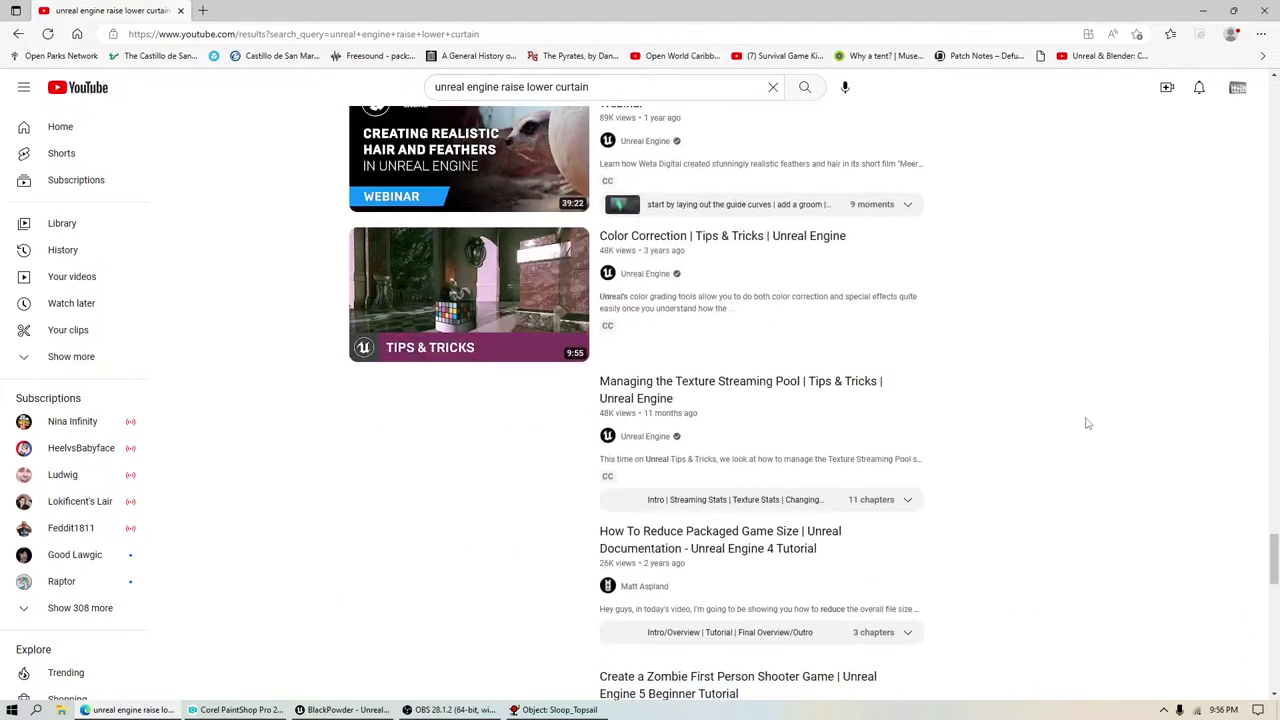
{"action": "scroll", "coordinate": [1088, 424], "scroll_direction": "down", "scroll_amount": 2}
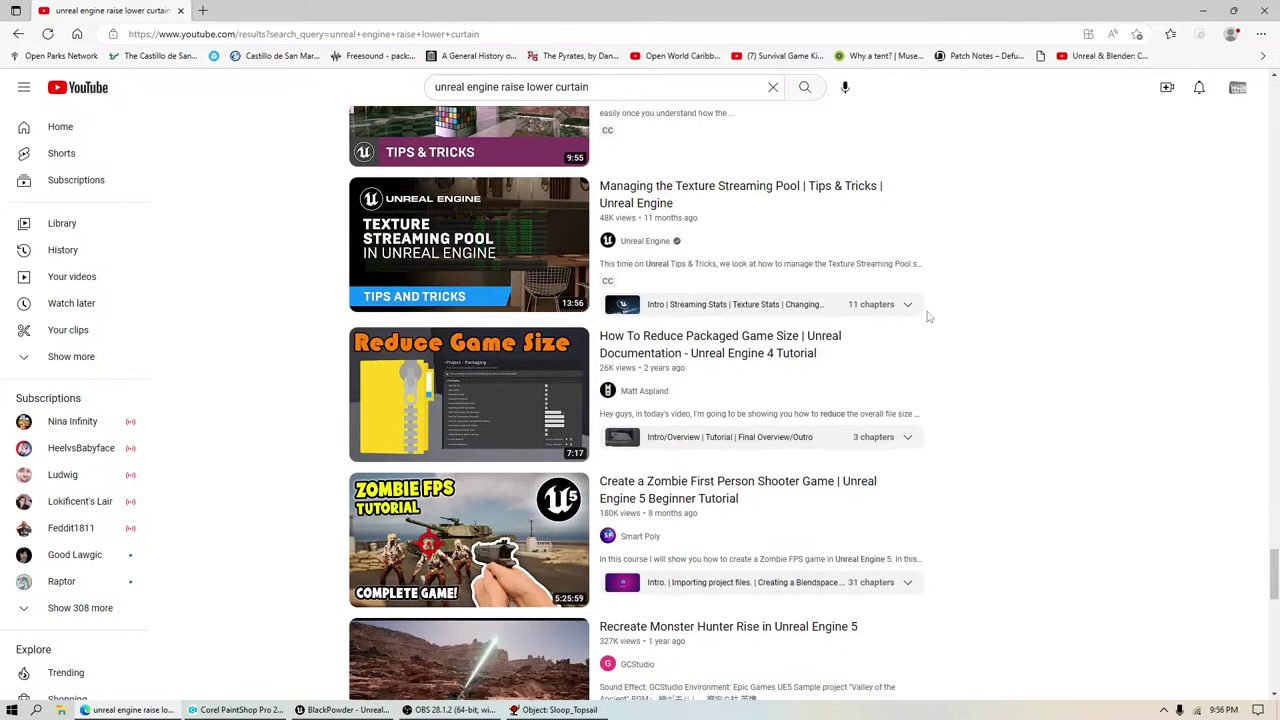
Step: Search YouTube for "unreal engine raise lower cloth" by replacing the word curtain in the previous query
{"action": "left_click", "coordinate": [528, 87]}
{"action": "left_click_drag", "start_coordinate": [527, 87], "coordinate": [592, 87]}
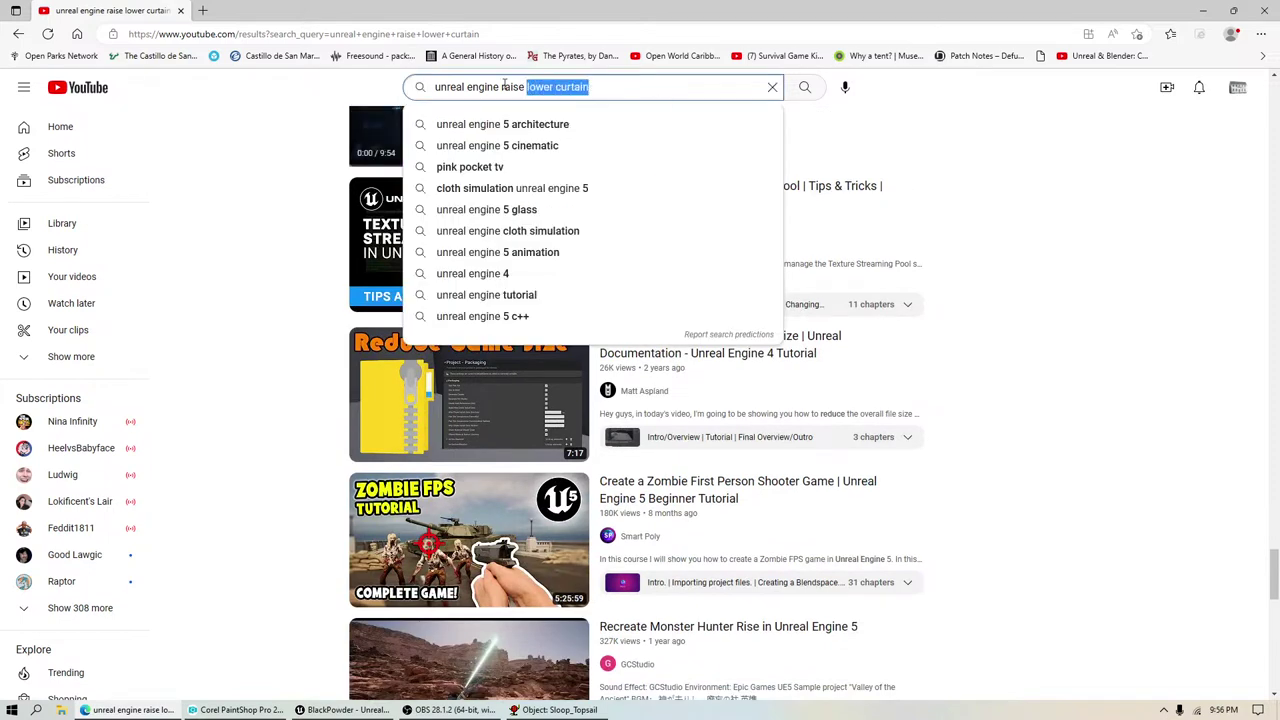
{"action": "left_click", "coordinate": [574, 87]}
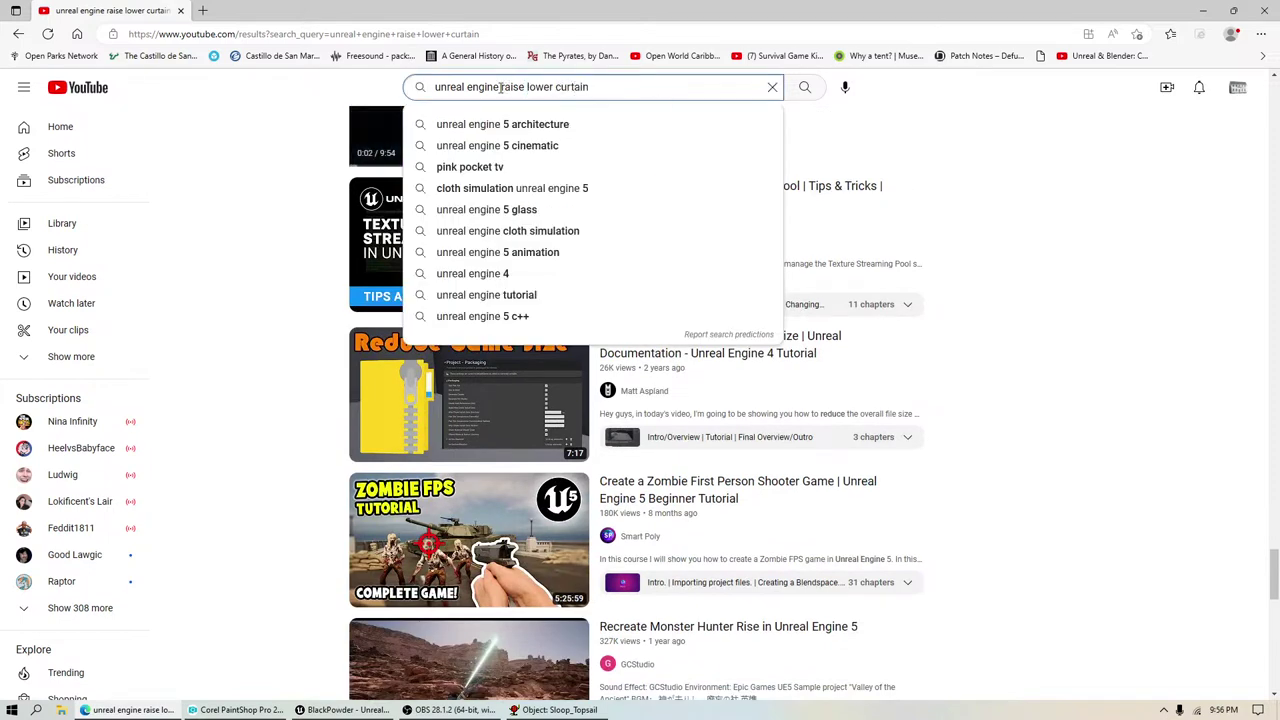
{"action": "double_click", "coordinate": [588, 87]}
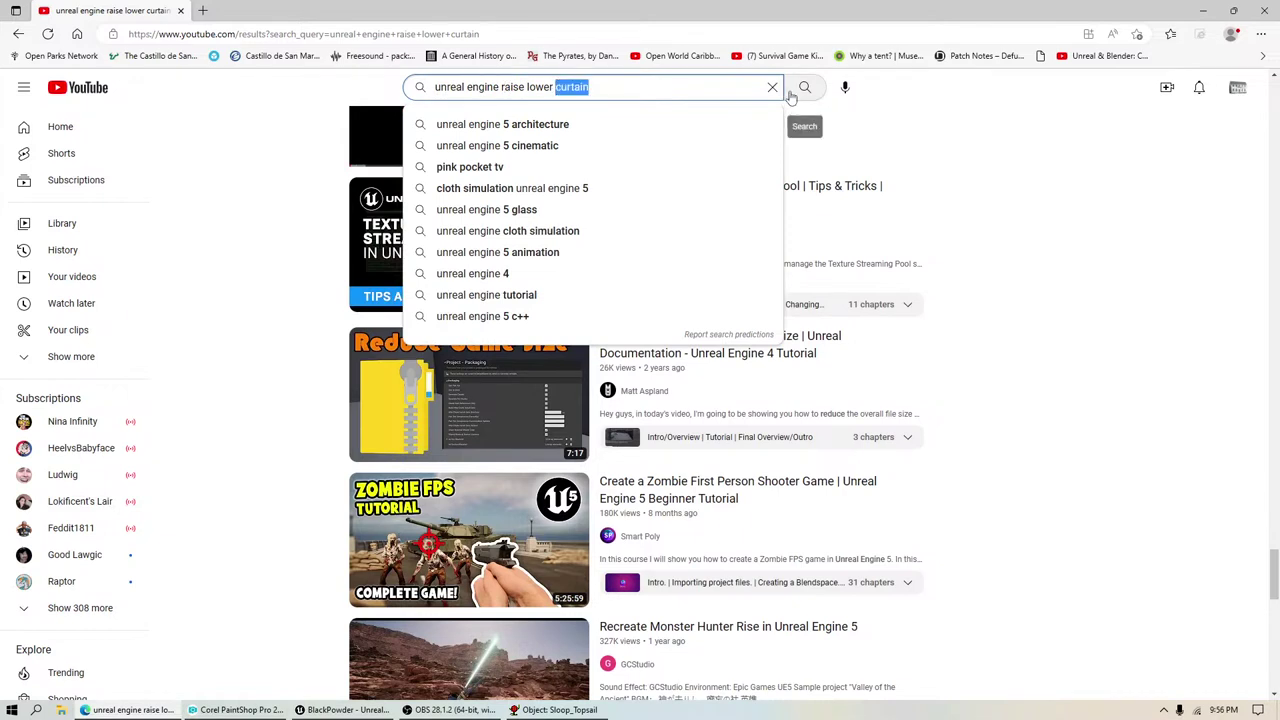
{"action": "type", "text": "cloth"}
{"action": "key", "text": "Return"}
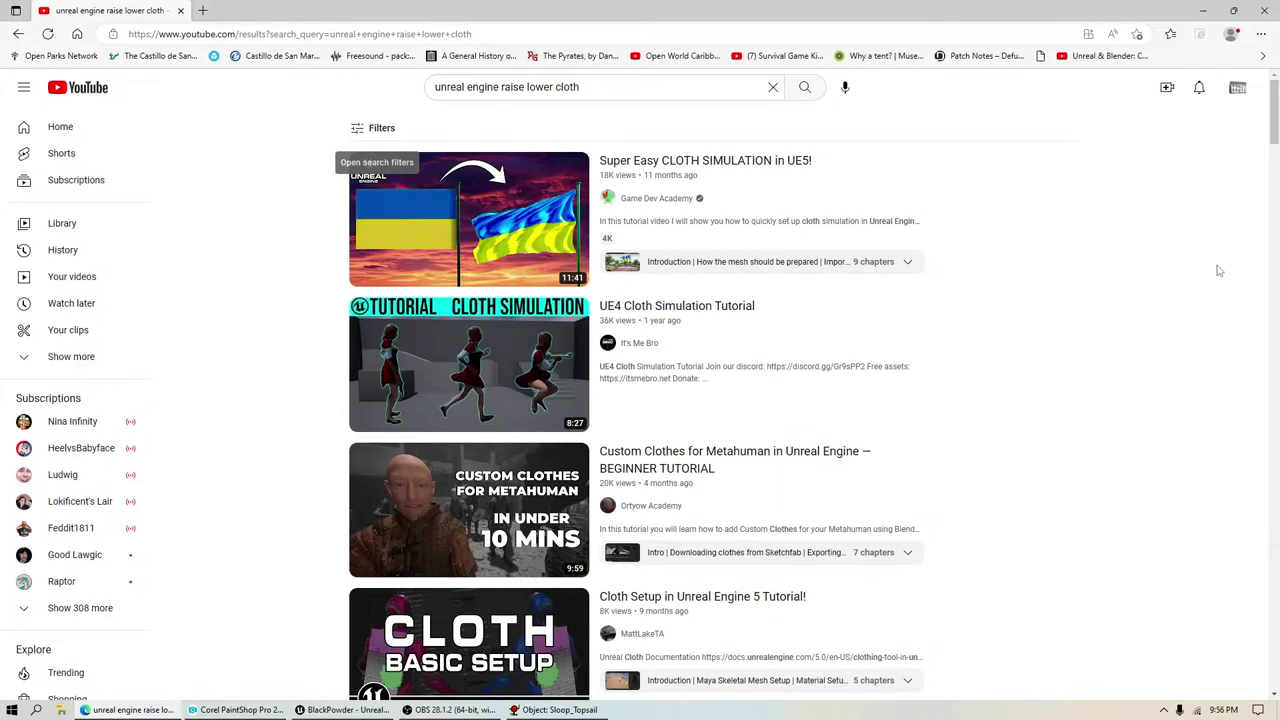
Step: Review the first cloth simulation results and the "People also watched" videos for a tutorial on raising and lowering cloth
{"action": "scroll", "coordinate": [1176, 328], "scroll_direction": "down", "scroll_amount": 2}
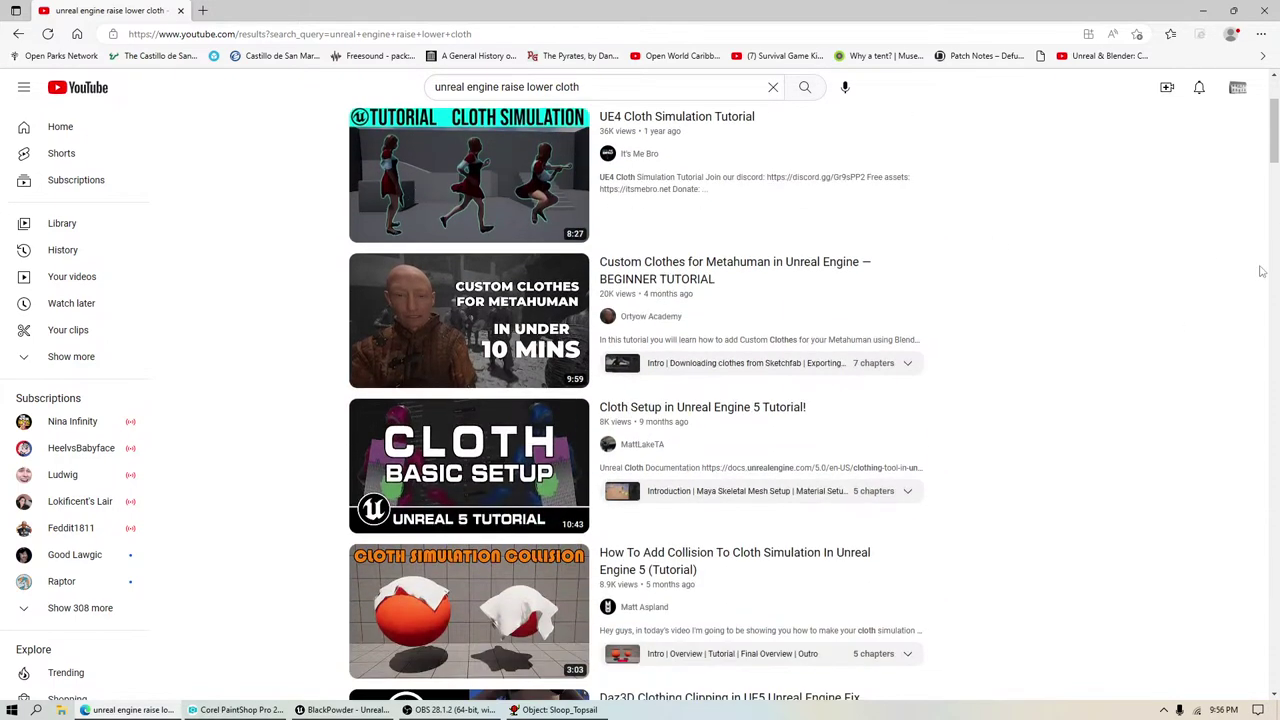
{"action": "scroll", "coordinate": [1250, 283], "scroll_direction": "down", "scroll_amount": 2}
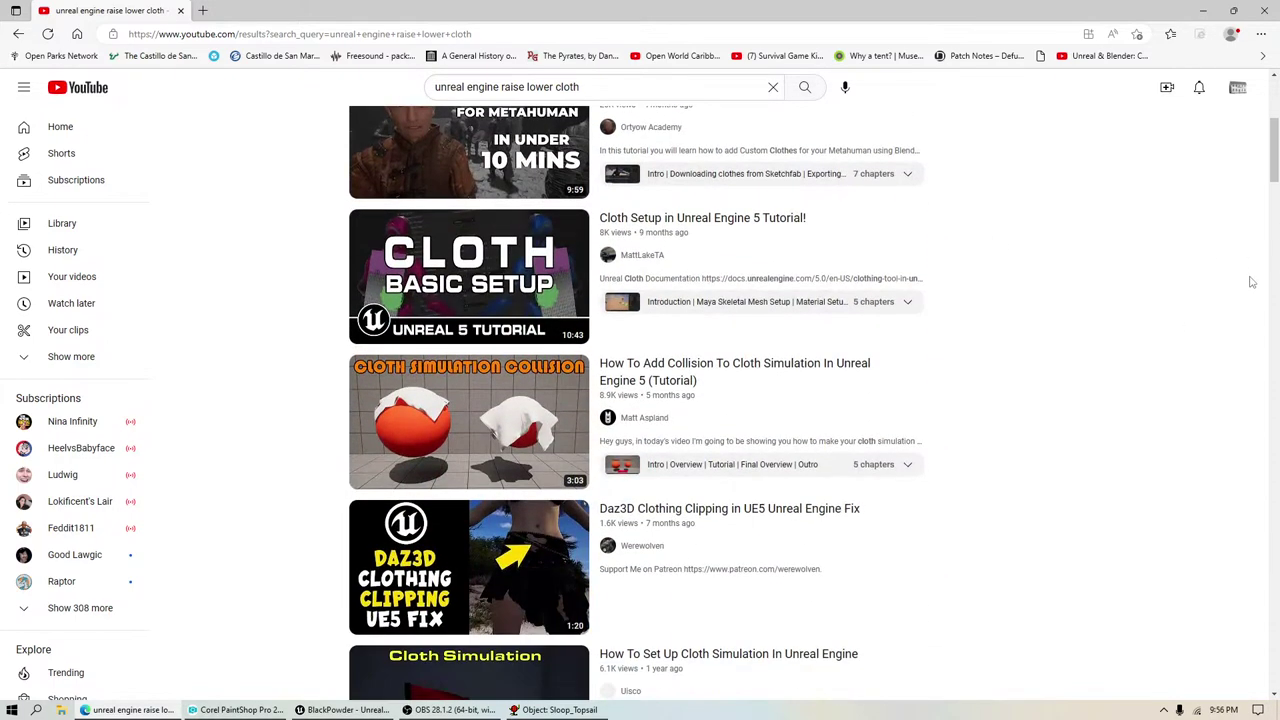
{"action": "scroll", "coordinate": [1250, 283], "scroll_direction": "down", "scroll_amount": 3}
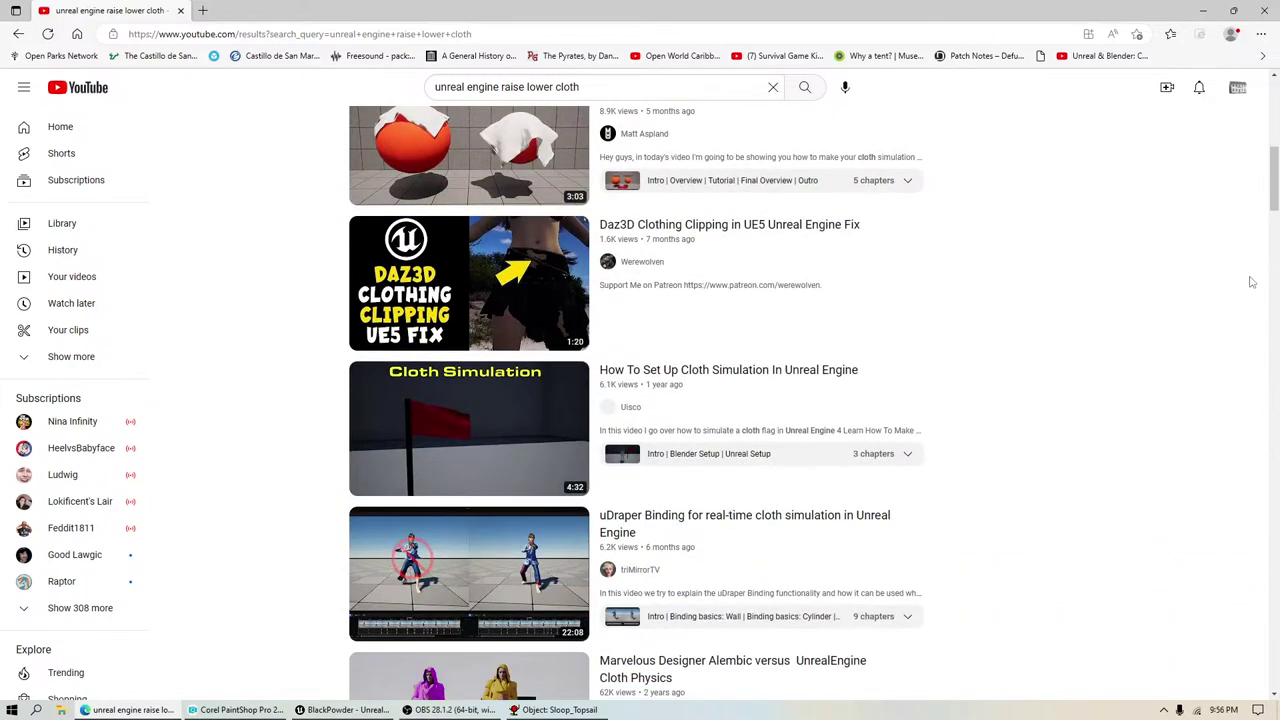
{"action": "scroll", "coordinate": [1250, 283], "scroll_direction": "down", "scroll_amount": 2}
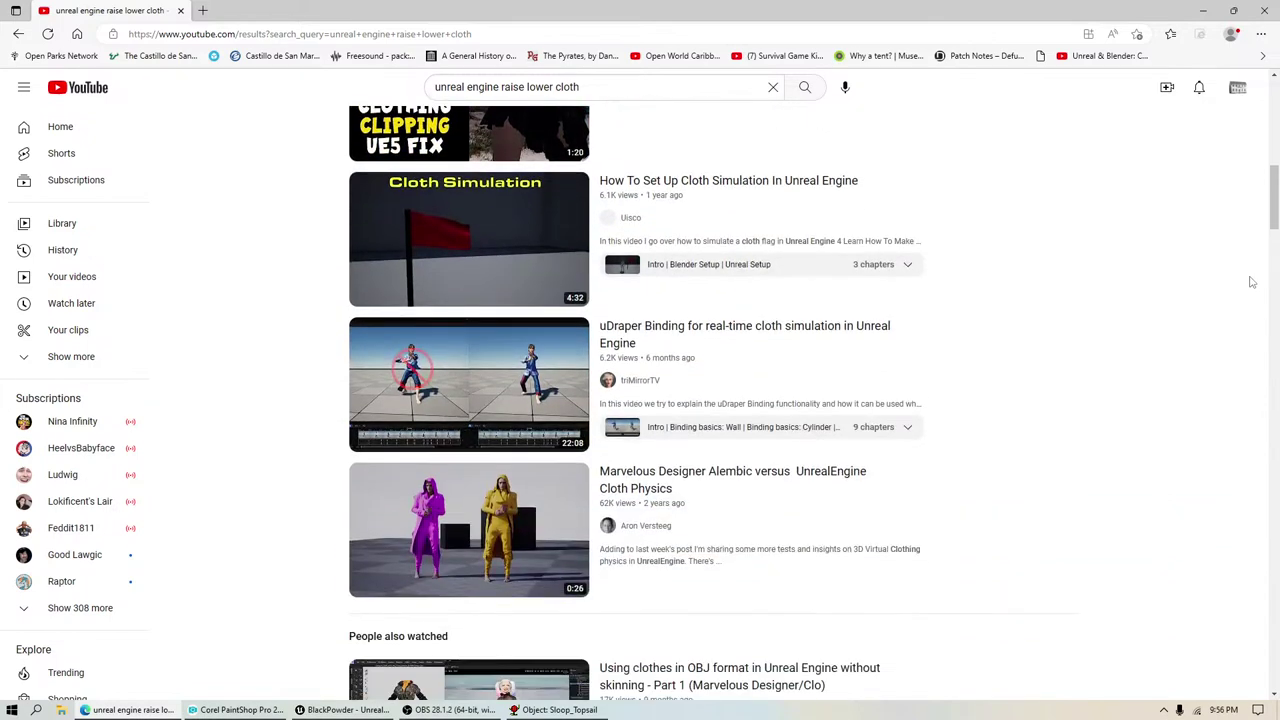
{"action": "scroll", "coordinate": [1250, 283], "scroll_direction": "down", "scroll_amount": 2}
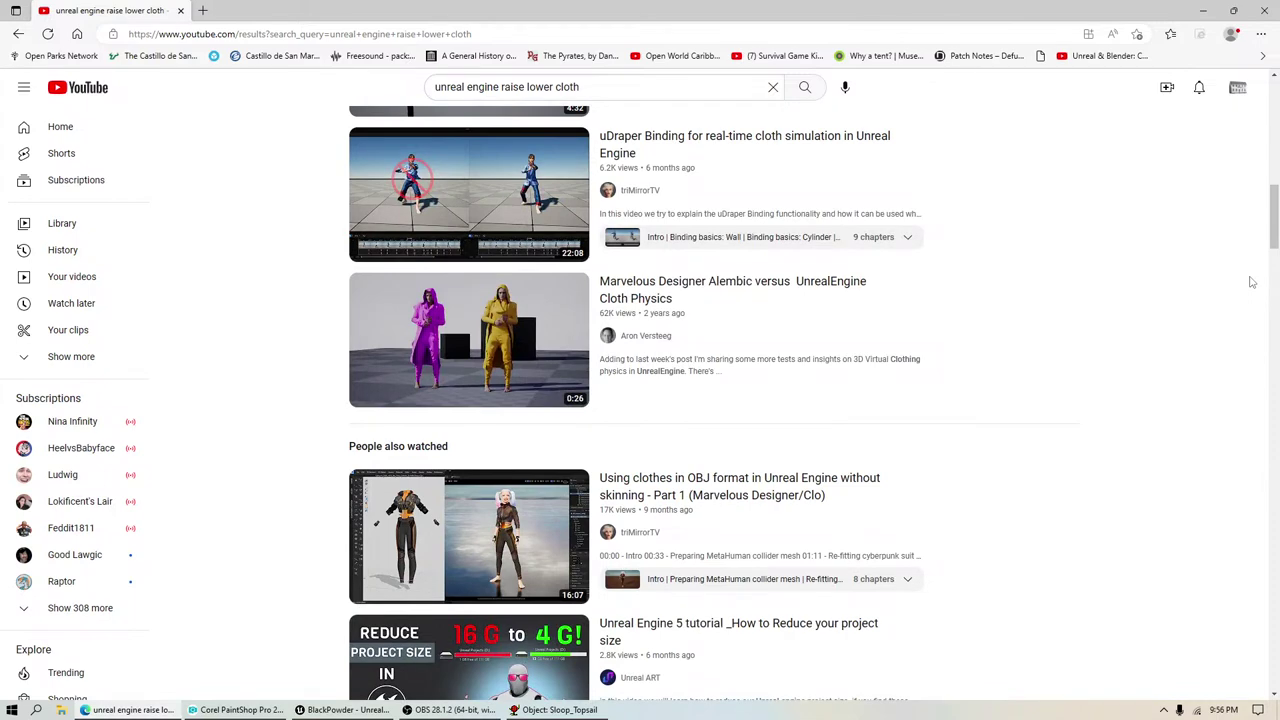
{"action": "scroll", "coordinate": [1250, 283], "scroll_direction": "down", "scroll_amount": 3}
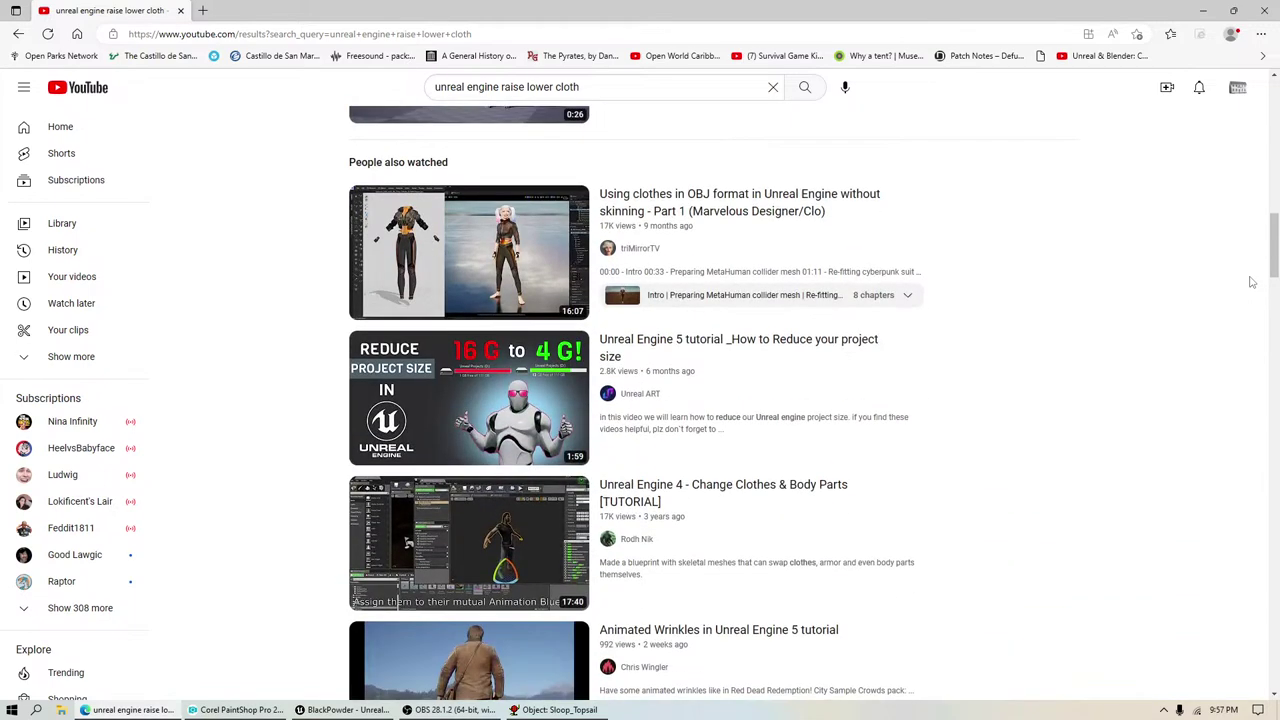
{"action": "scroll", "coordinate": [1250, 283], "scroll_direction": "down", "scroll_amount": 3}
{"action": "scroll", "coordinate": [1250, 283], "scroll_direction": "down", "scroll_amount": 3}
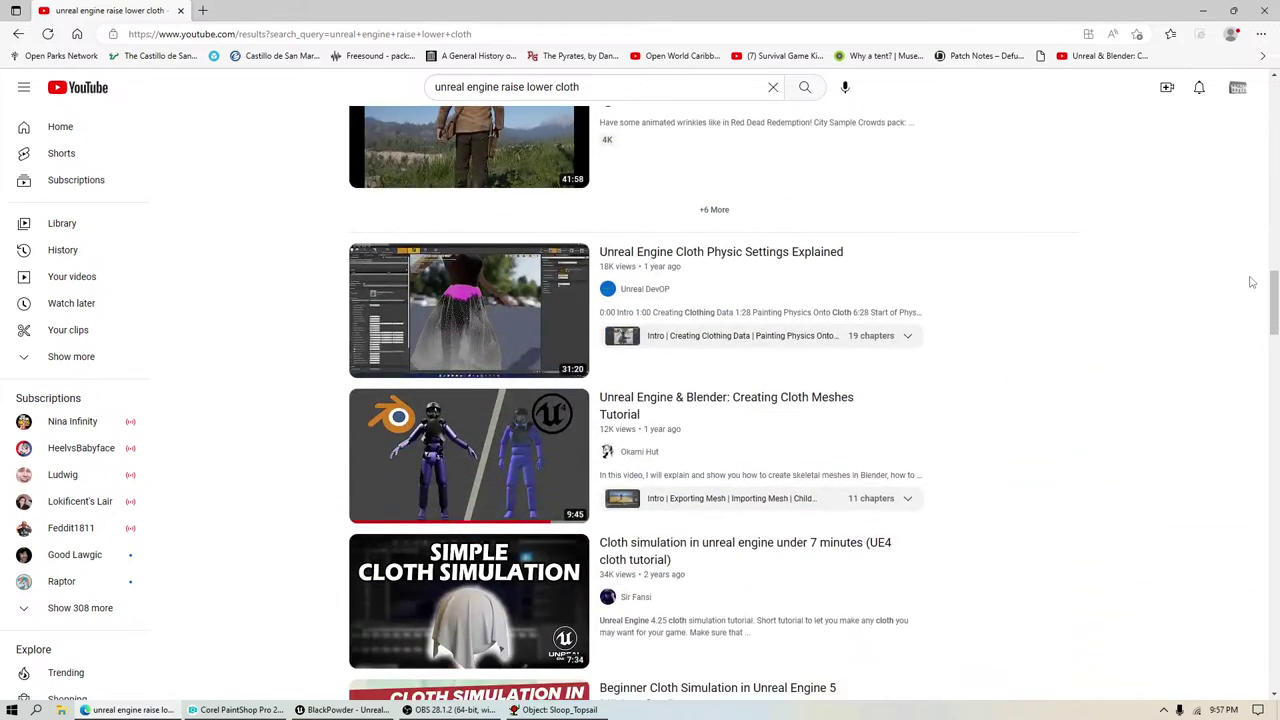
{"action": "scroll", "coordinate": [1250, 283], "scroll_direction": "up", "scroll_amount": 2}
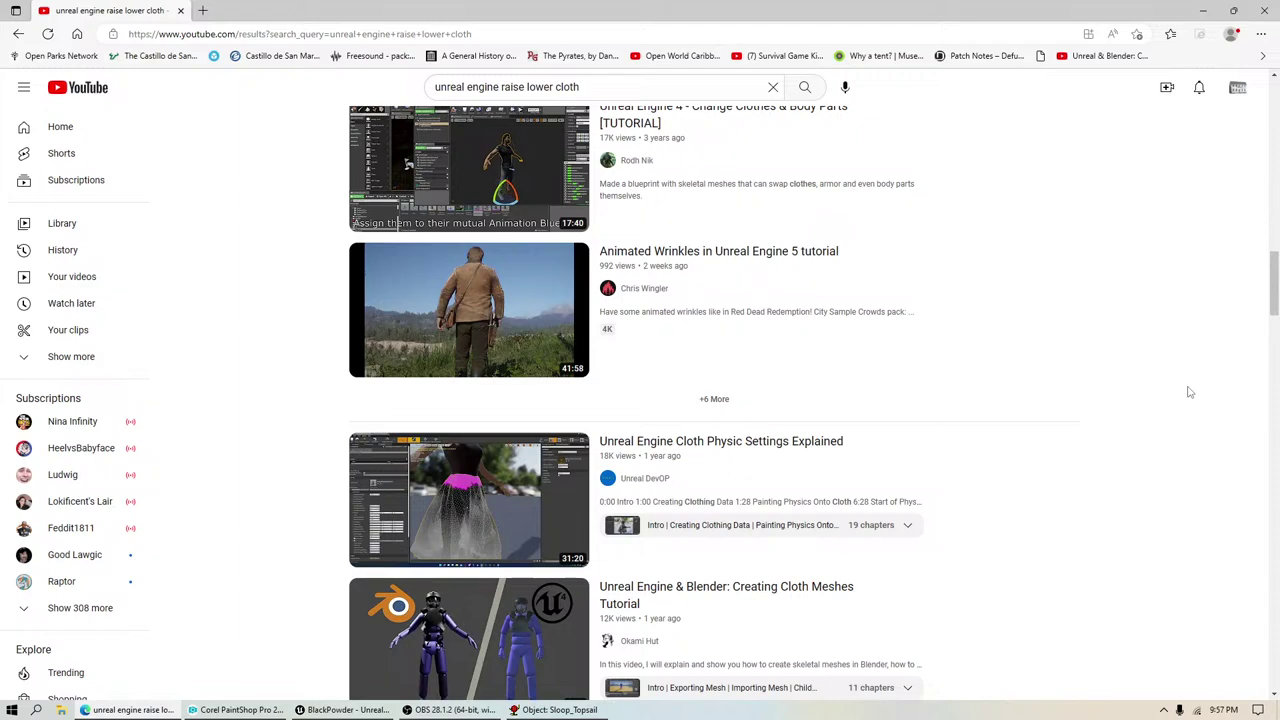
Step: Examine the further cloth results, from the cloth mesh tutorials past the previously watched videos, for a method suited to sails
{"action": "scroll", "coordinate": [1190, 392], "scroll_direction": "down", "scroll_amount": 5}
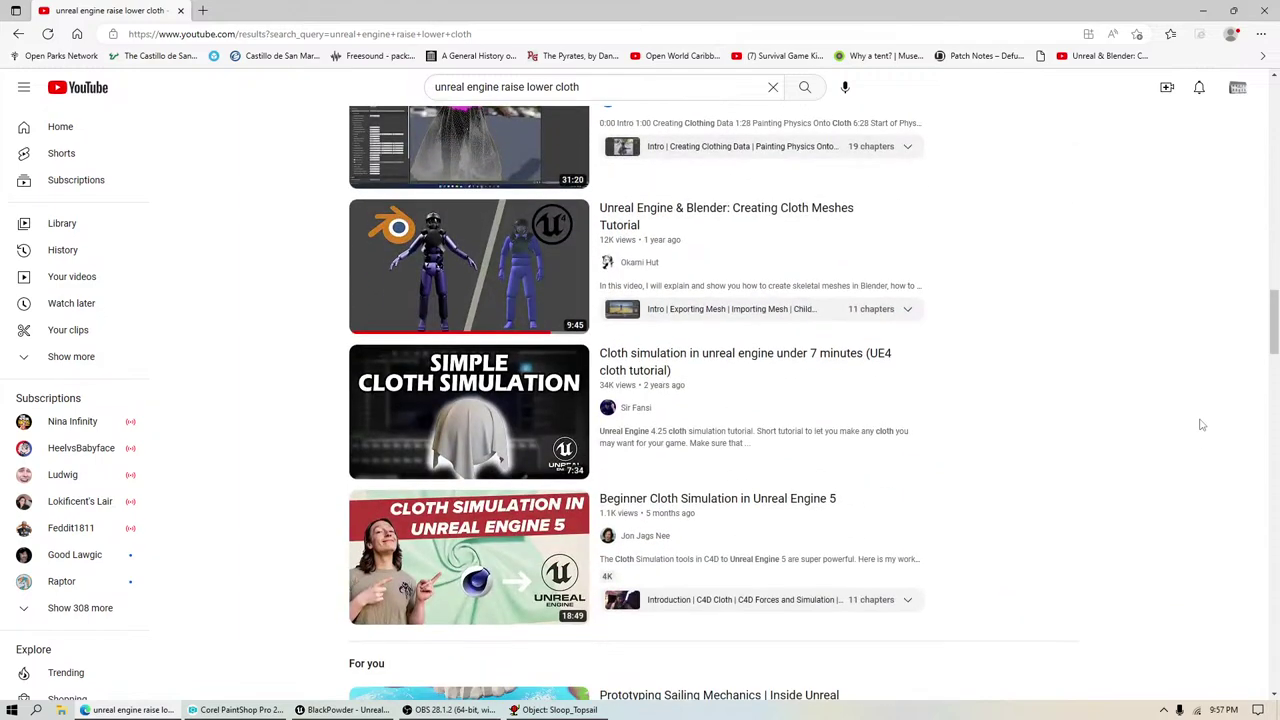
{"action": "scroll", "coordinate": [1200, 425], "scroll_direction": "down", "scroll_amount": 3}
{"action": "scroll", "coordinate": [1200, 425], "scroll_direction": "down", "scroll_amount": 3}
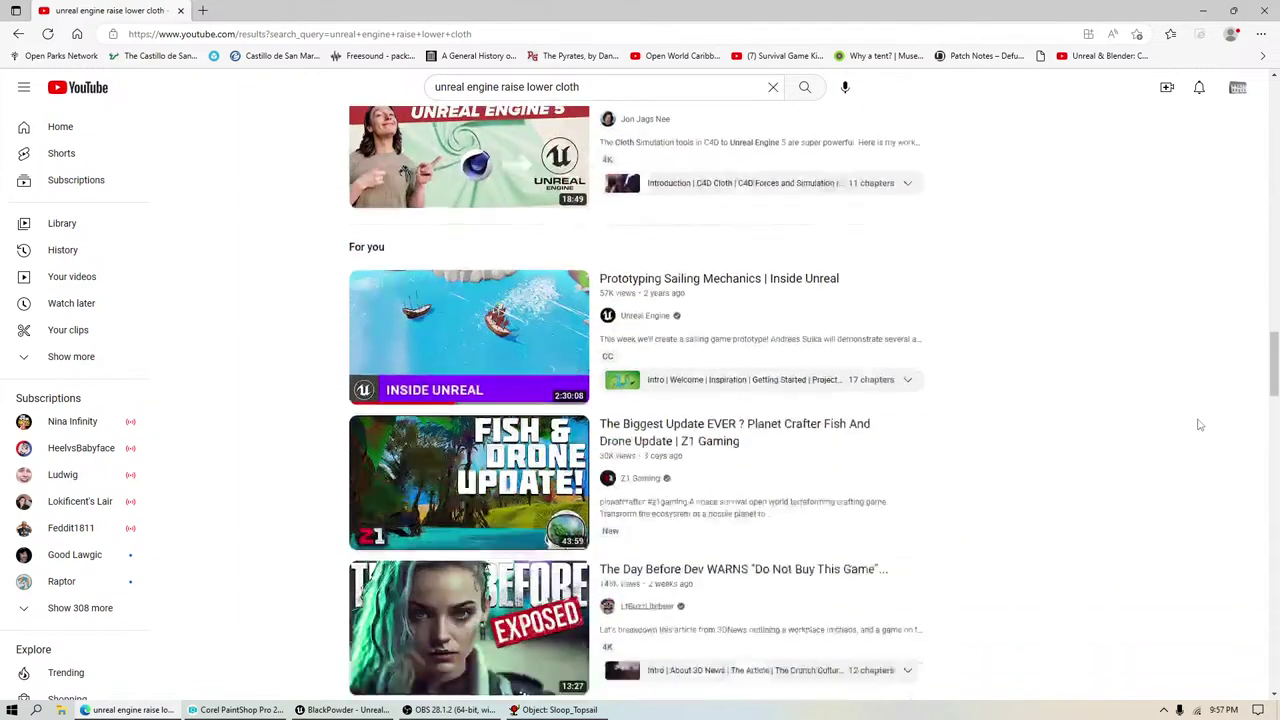
{"action": "scroll", "coordinate": [1200, 425], "scroll_direction": "up", "scroll_amount": 4}
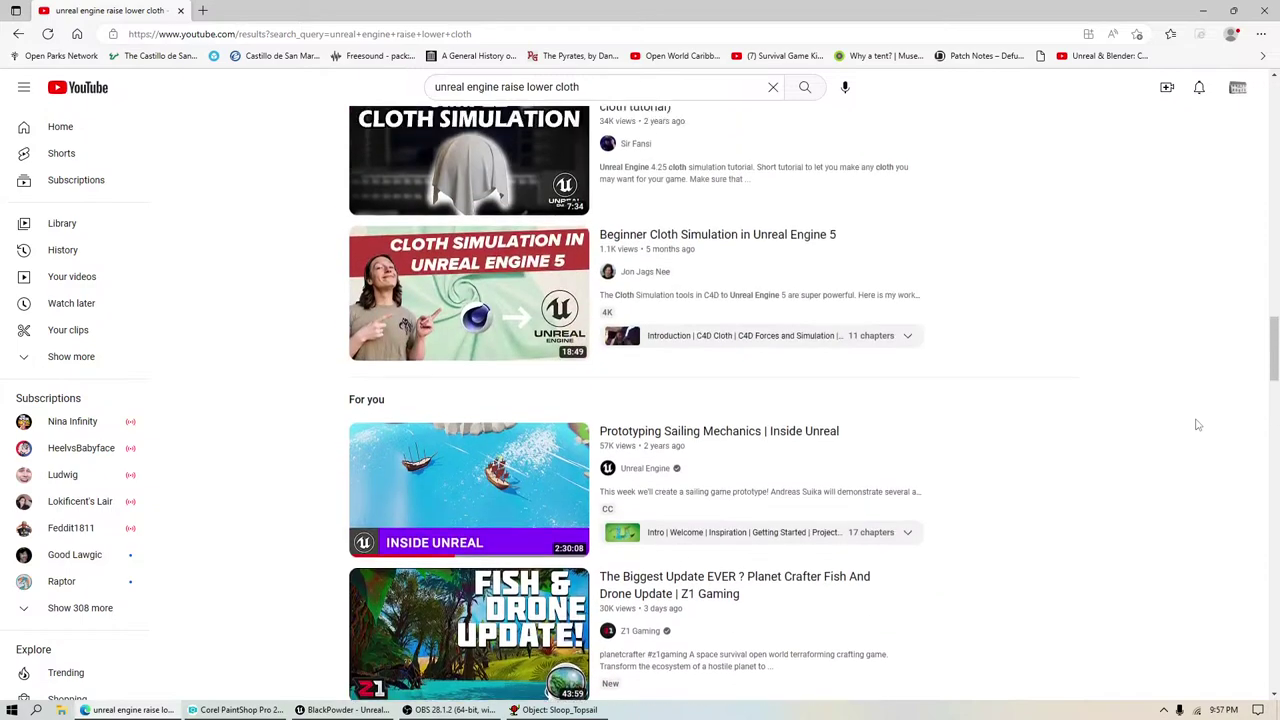
{"action": "scroll", "coordinate": [1198, 425], "scroll_direction": "down", "scroll_amount": 8}
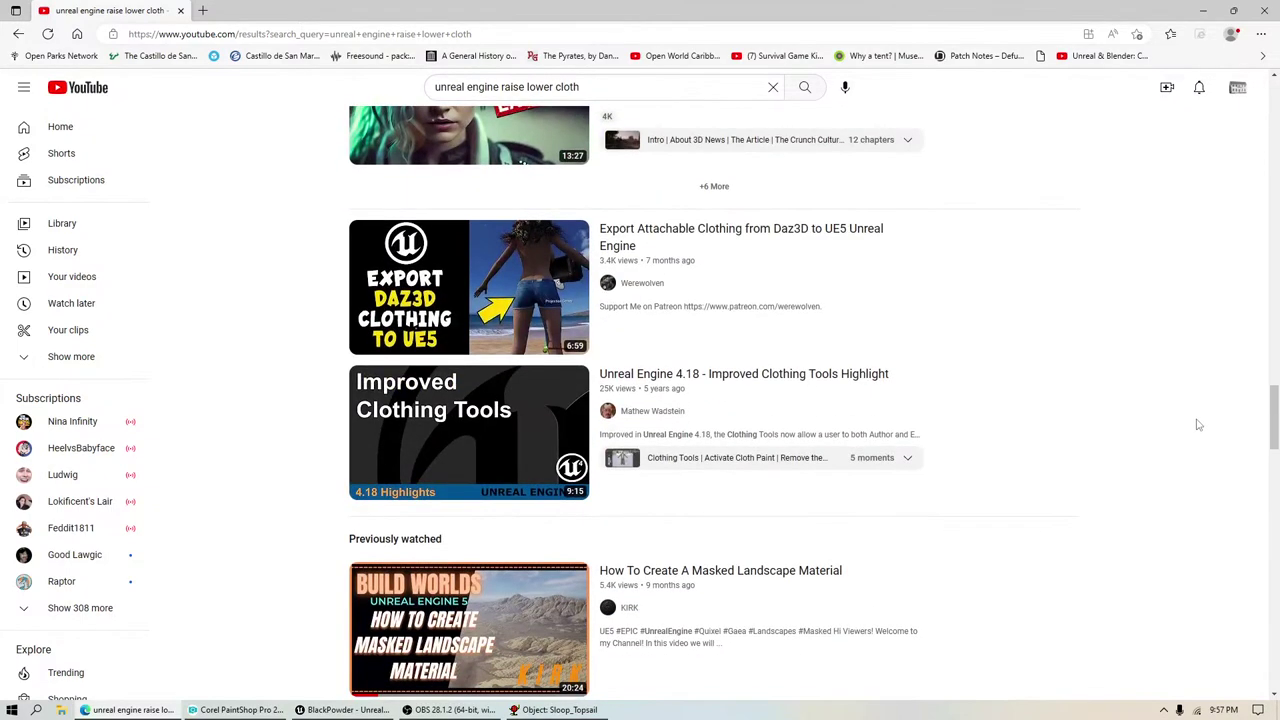
{"action": "scroll", "coordinate": [1199, 425], "scroll_direction": "down", "scroll_amount": 5}
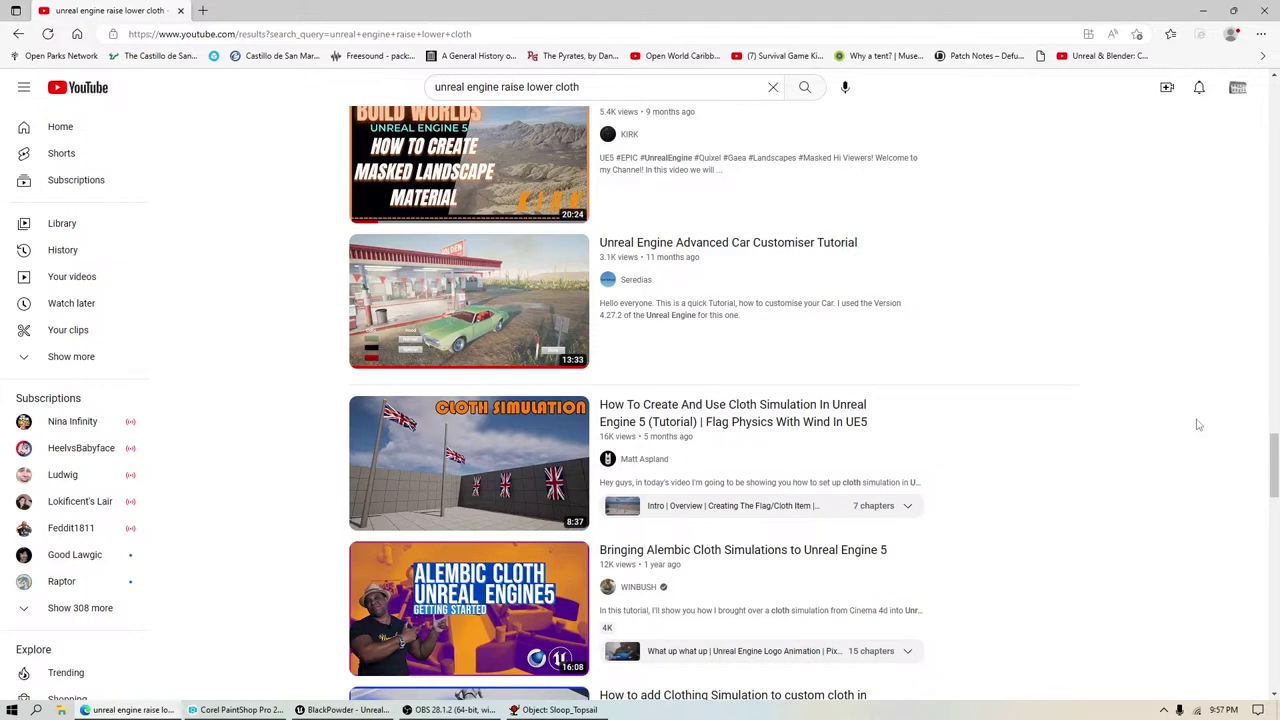
{"action": "scroll", "coordinate": [1199, 425], "scroll_direction": "down", "scroll_amount": 3}
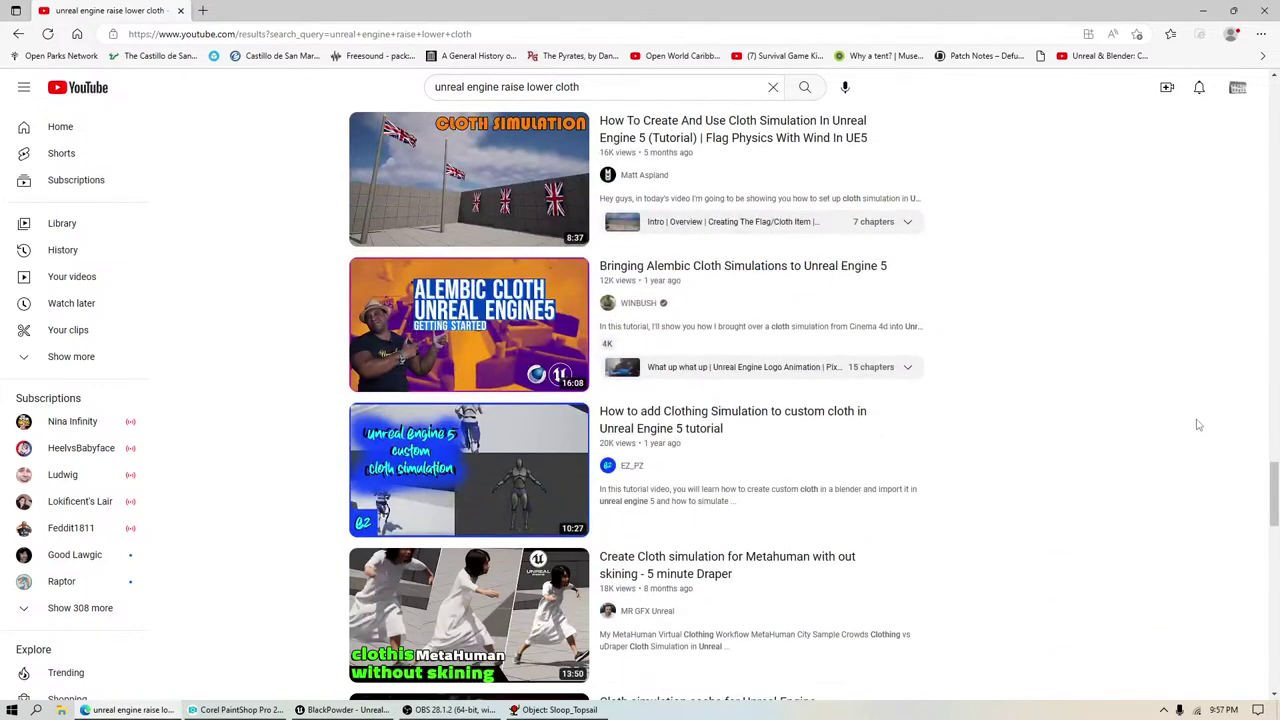
{"action": "scroll", "coordinate": [1199, 425], "scroll_direction": "down", "scroll_amount": 3}
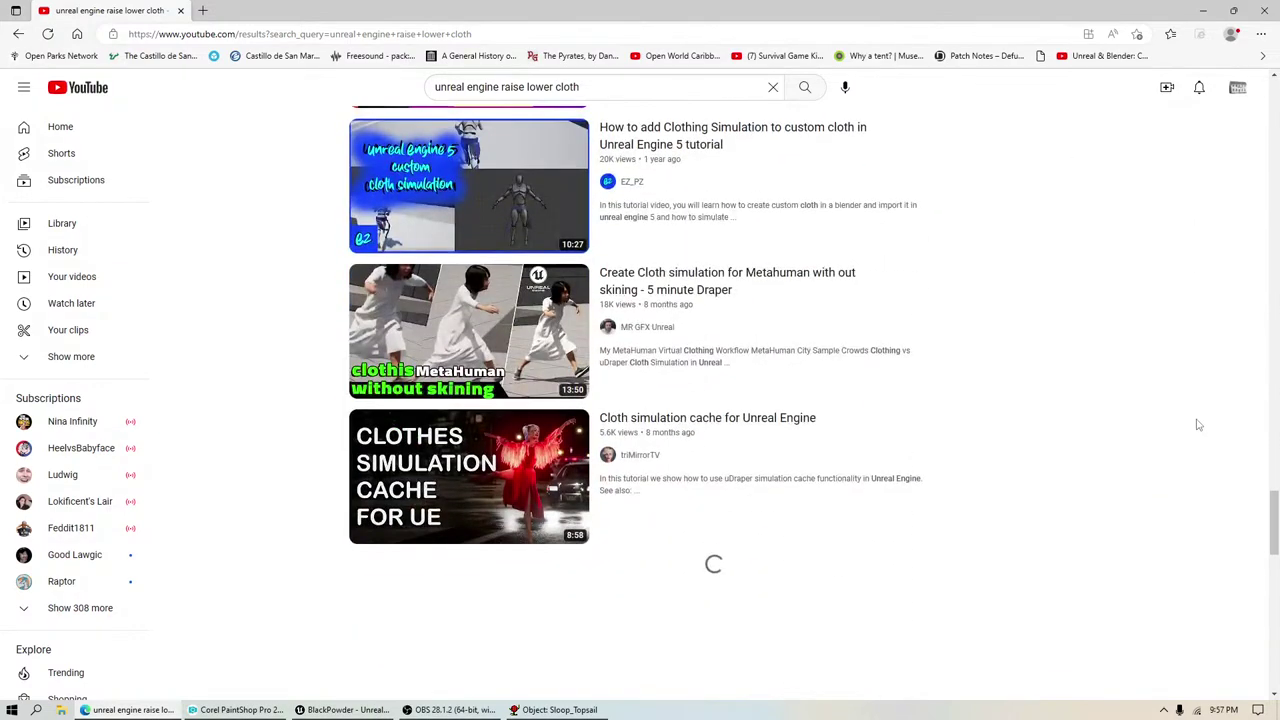
Step: Examine the remaining cloth results to the end of the list for a sail-suitable tutorial and return to the YouTube home page
{"action": "scroll", "coordinate": [1199, 425], "scroll_direction": "down", "scroll_amount": 6}
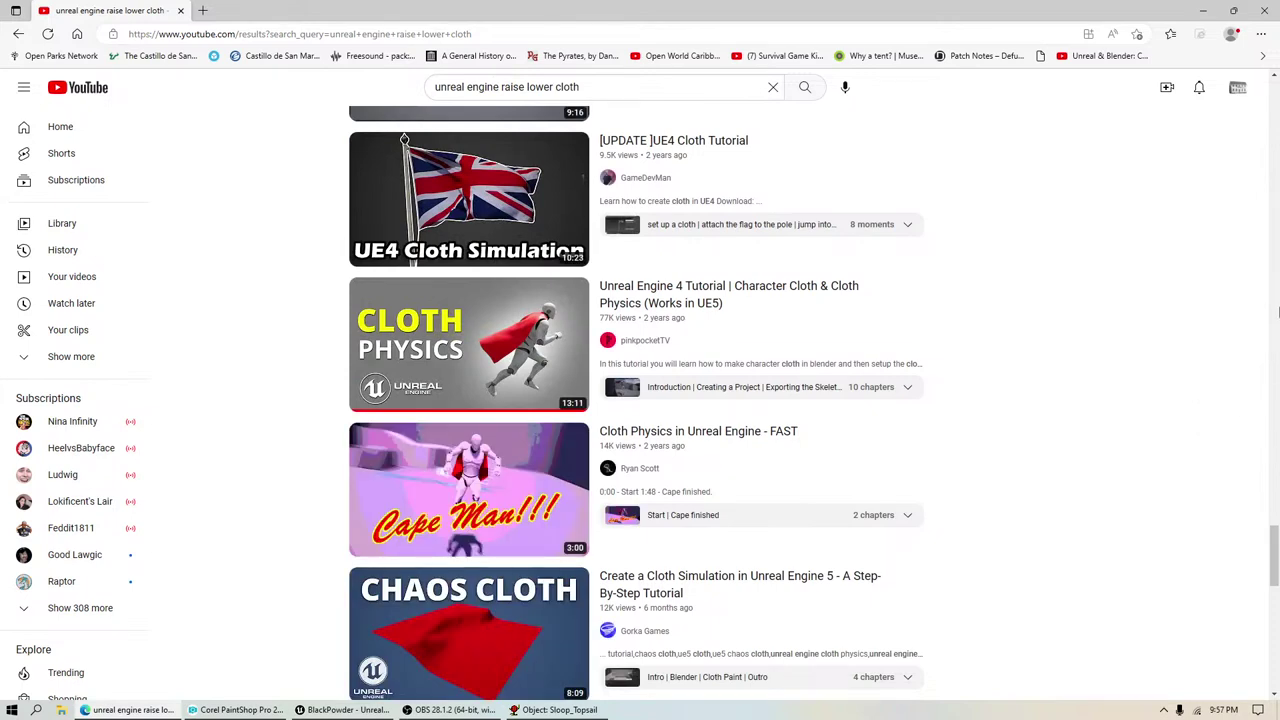
{"action": "scroll", "coordinate": [1149, 331], "scroll_direction": "down", "scroll_amount": 3}
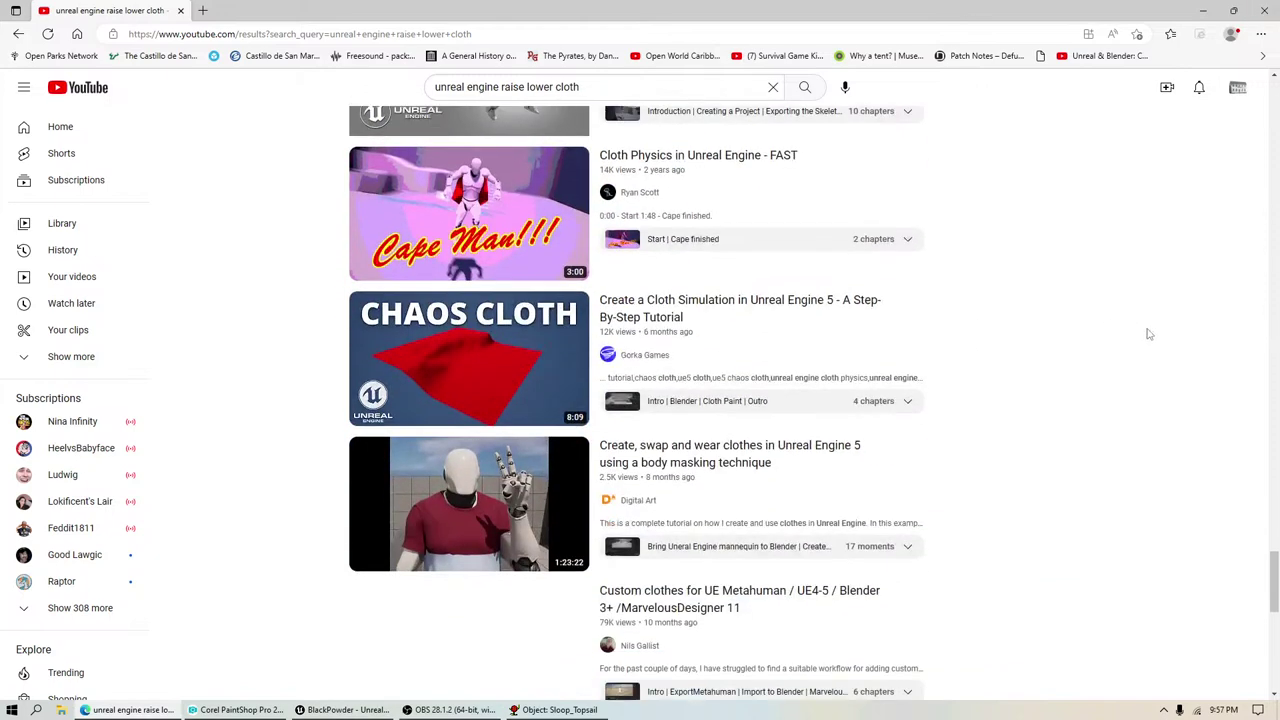
{"action": "scroll", "coordinate": [1183, 421], "scroll_direction": "down", "scroll_amount": 2}
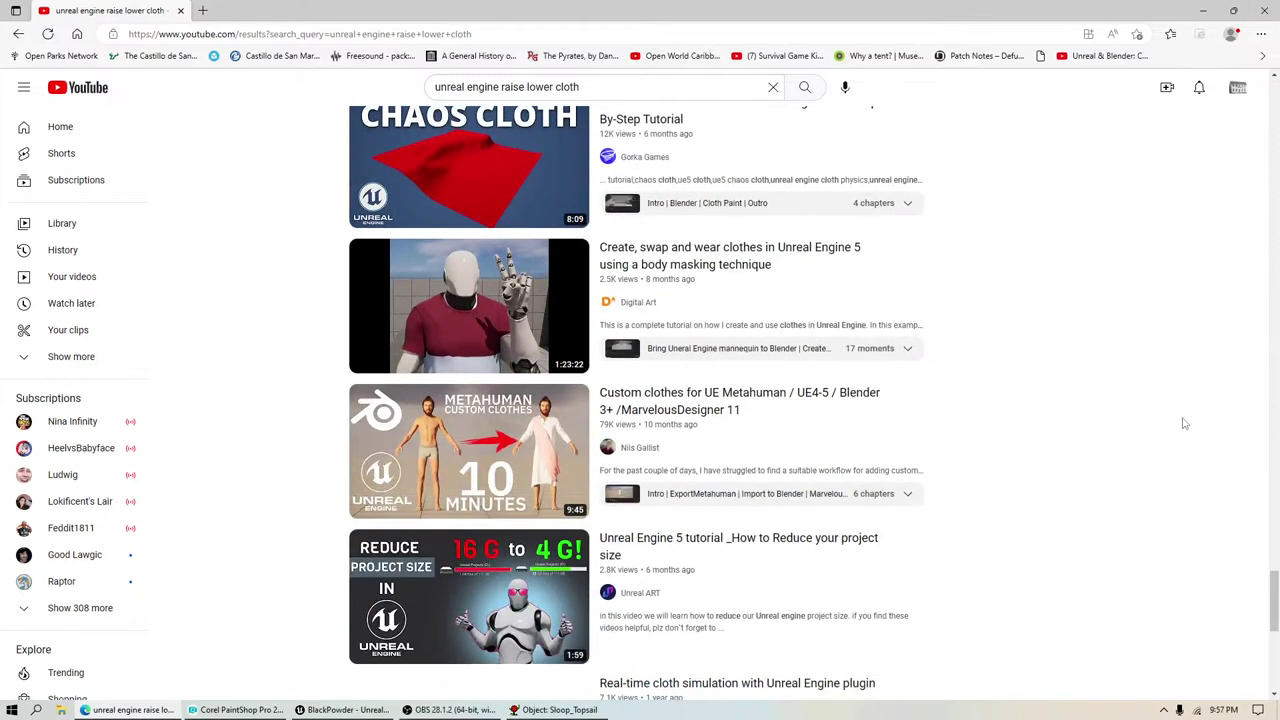
{"action": "scroll", "coordinate": [1183, 423], "scroll_direction": "down", "scroll_amount": 3}
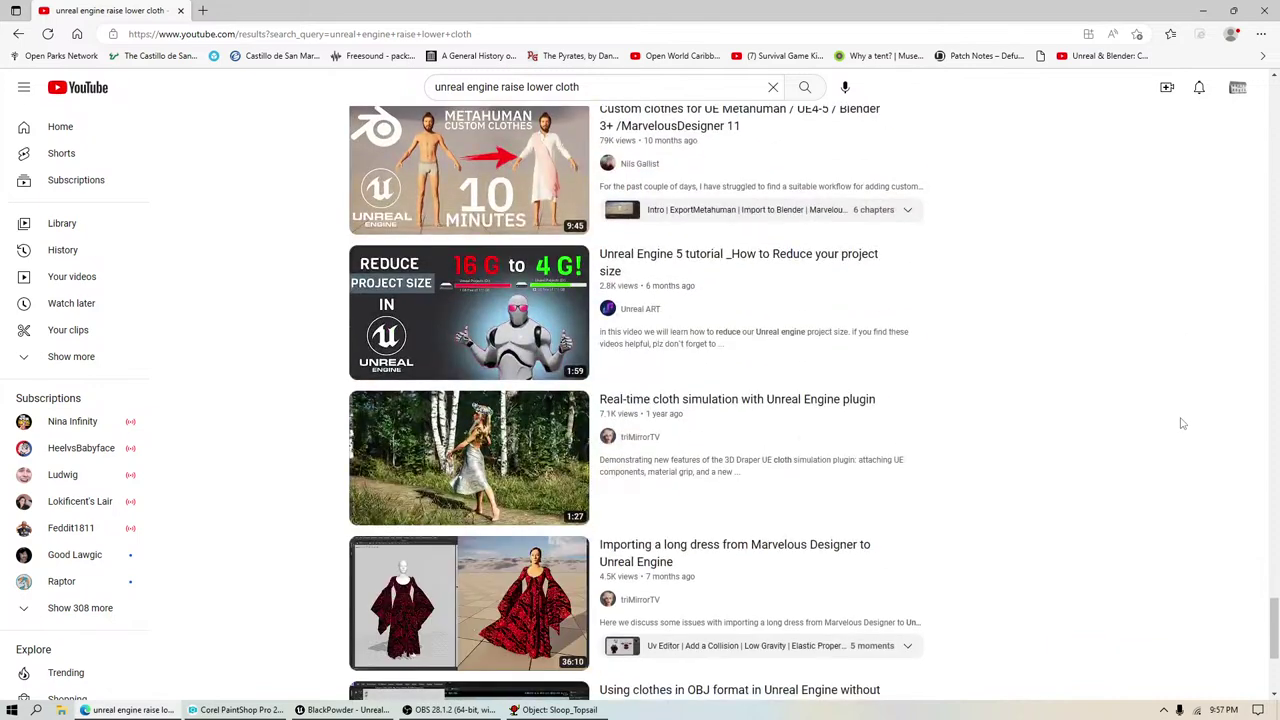
{"action": "scroll", "coordinate": [1182, 423], "scroll_direction": "down", "scroll_amount": 3}
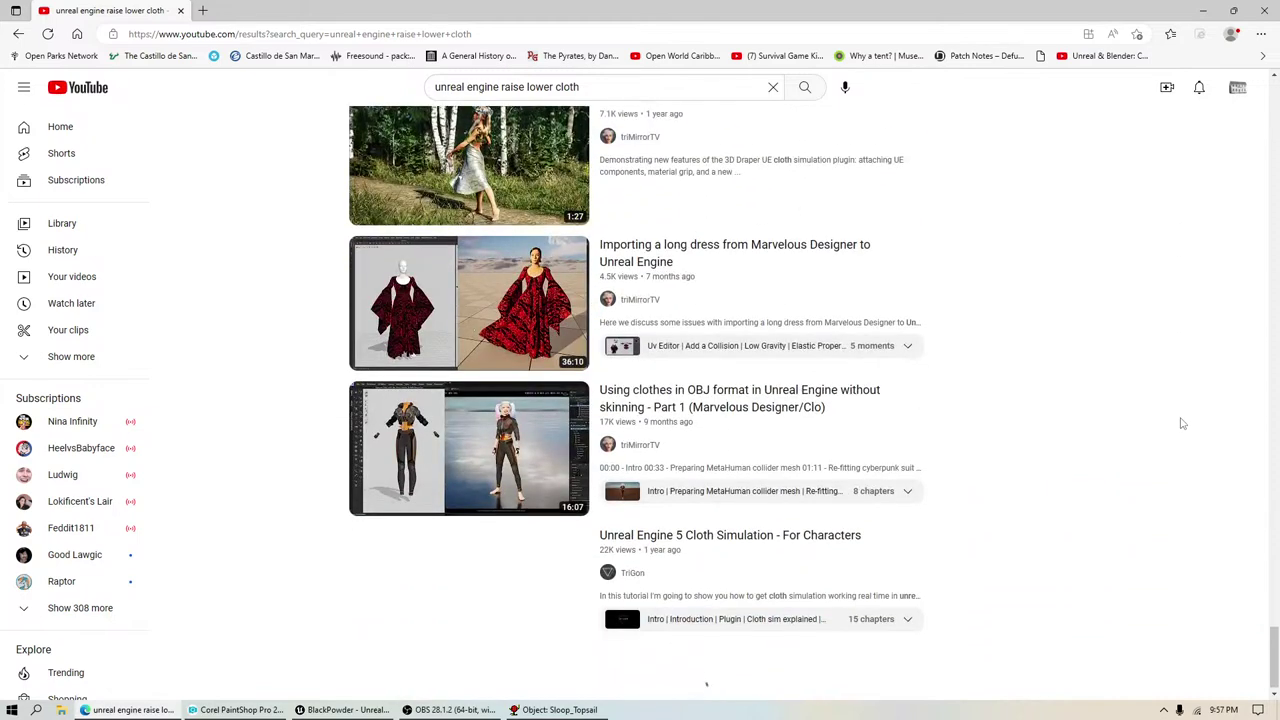
{"action": "left_click", "coordinate": [63, 90]}
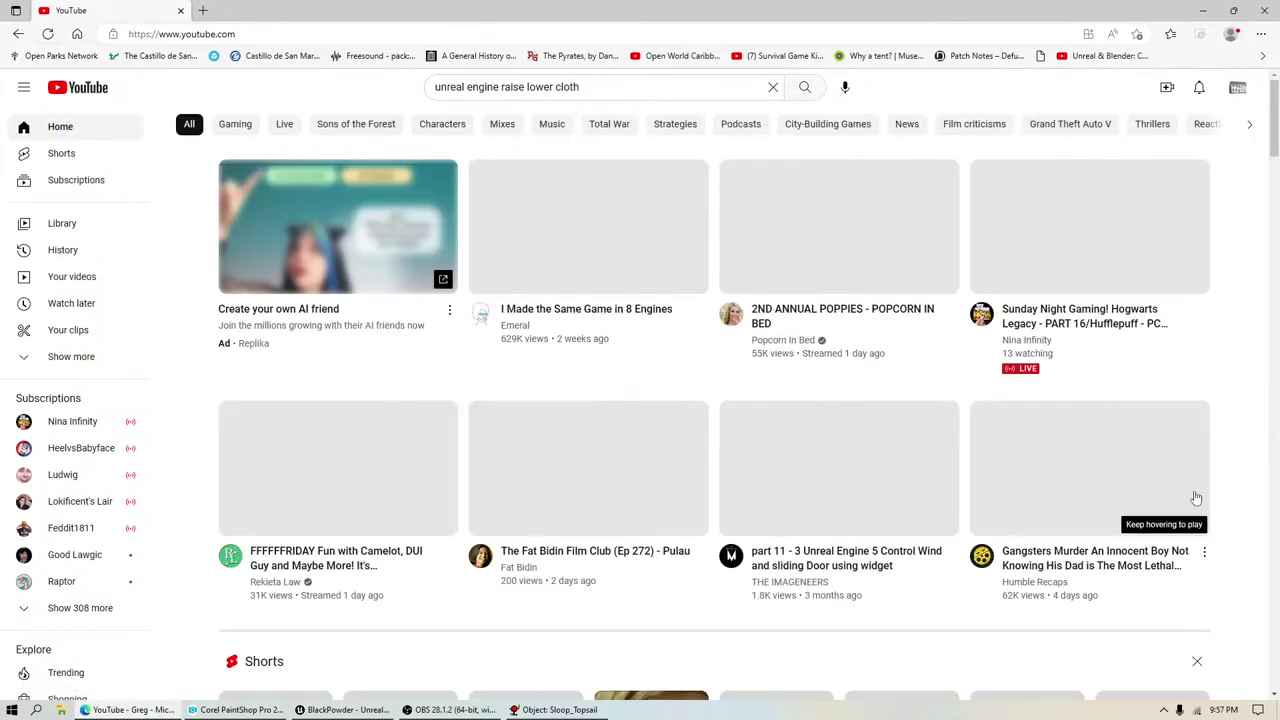
Step: Switch to Anim8or, open the Sails_Remapper_2023_Tri object and frame all of its sails
{"action": "left_click", "coordinate": [450, 709]}
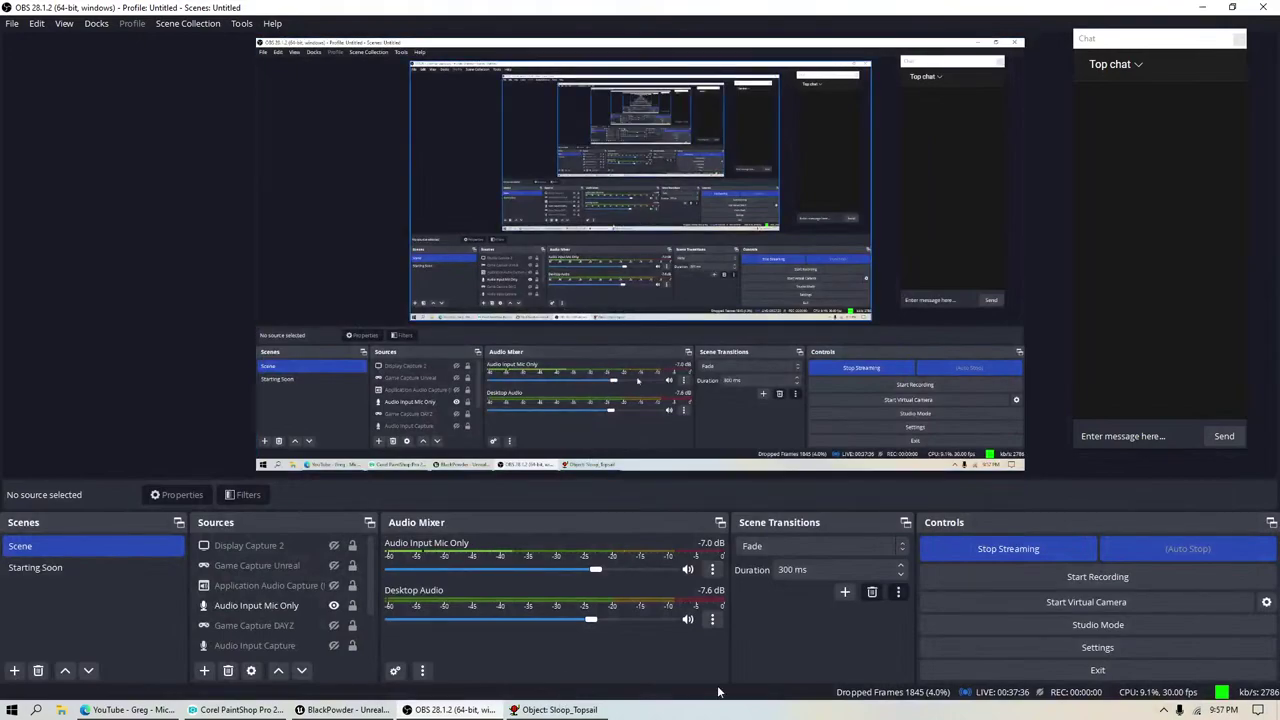
{"action": "left_click", "coordinate": [345, 709]}
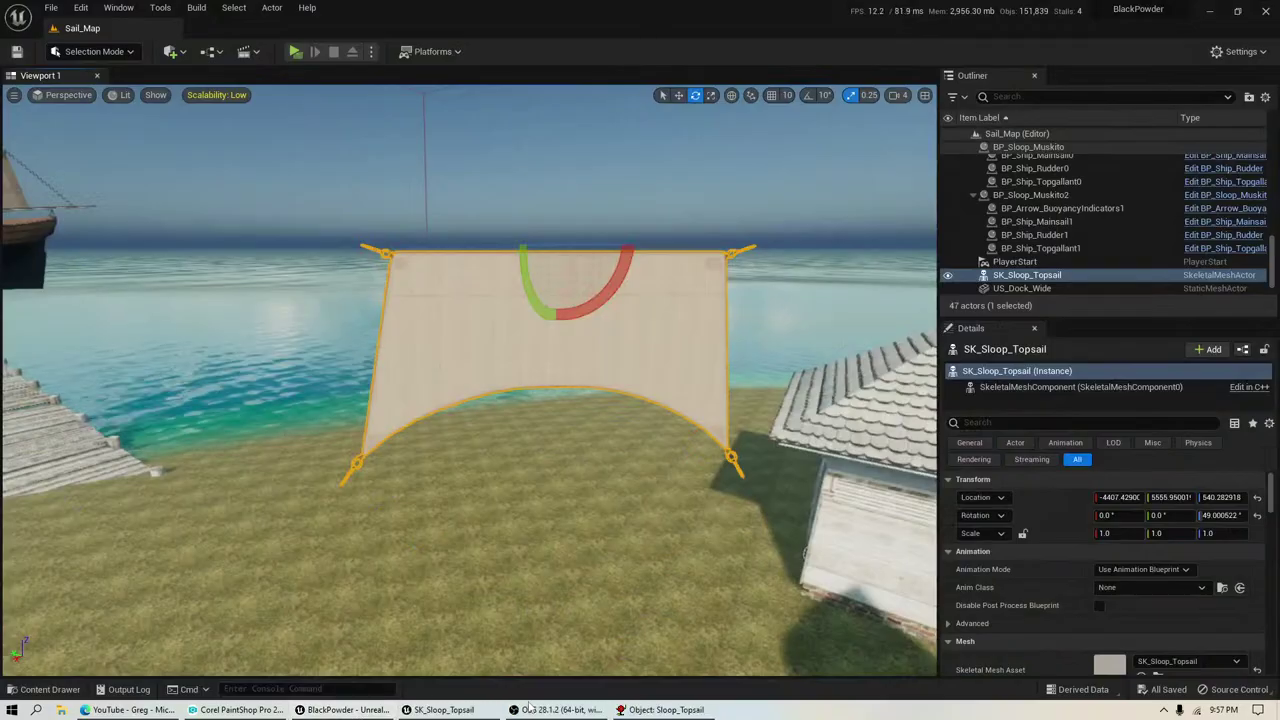
{"action": "left_click", "coordinate": [660, 709]}
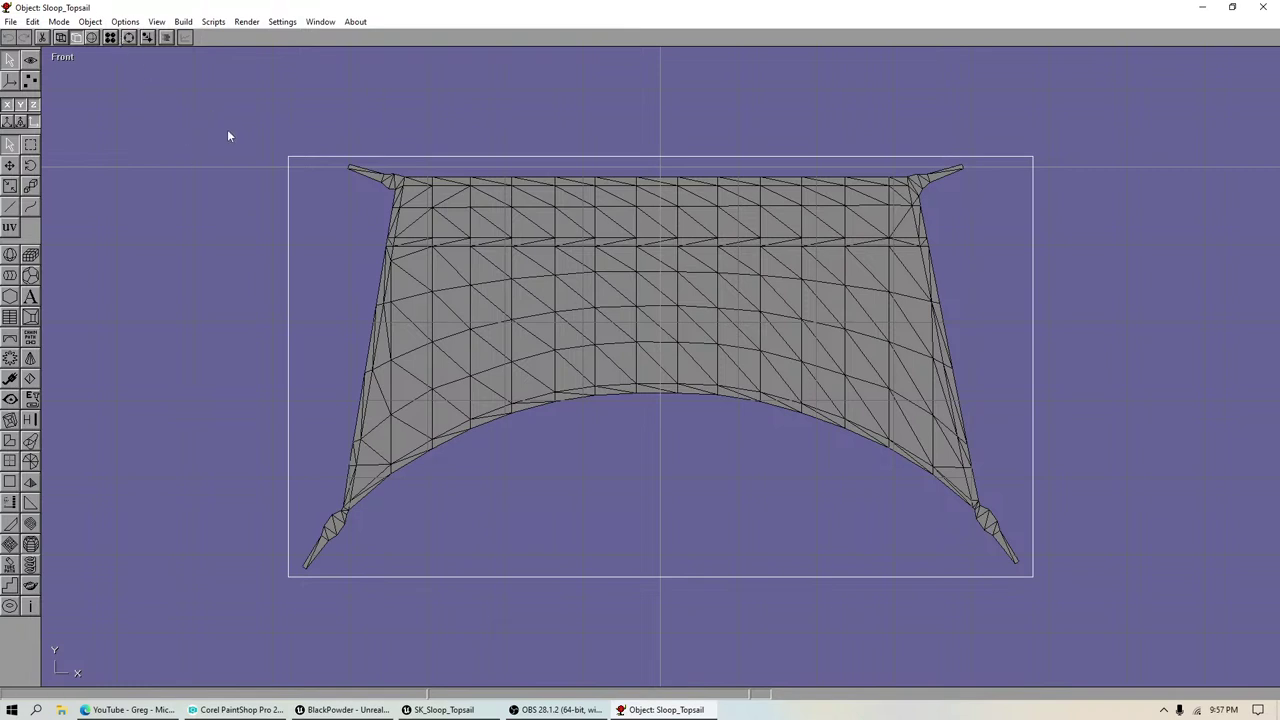
{"action": "left_click", "coordinate": [88, 22]}
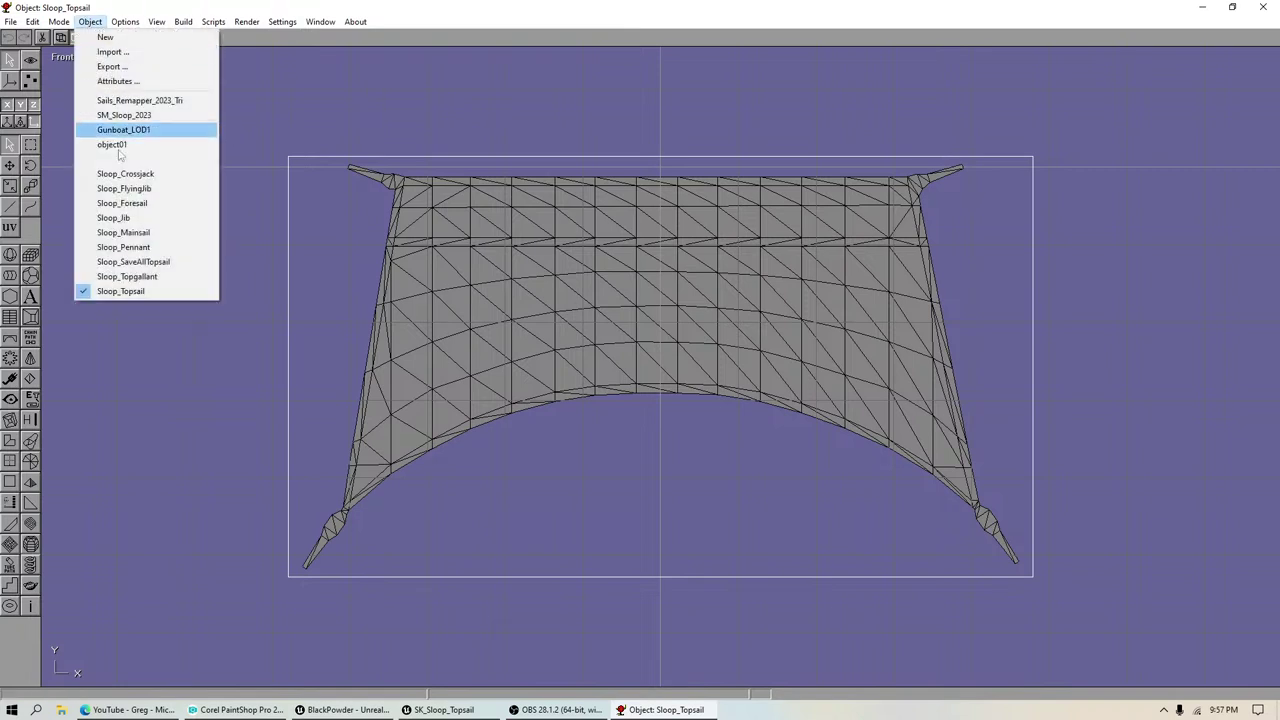
{"action": "left_click", "coordinate": [137, 101]}
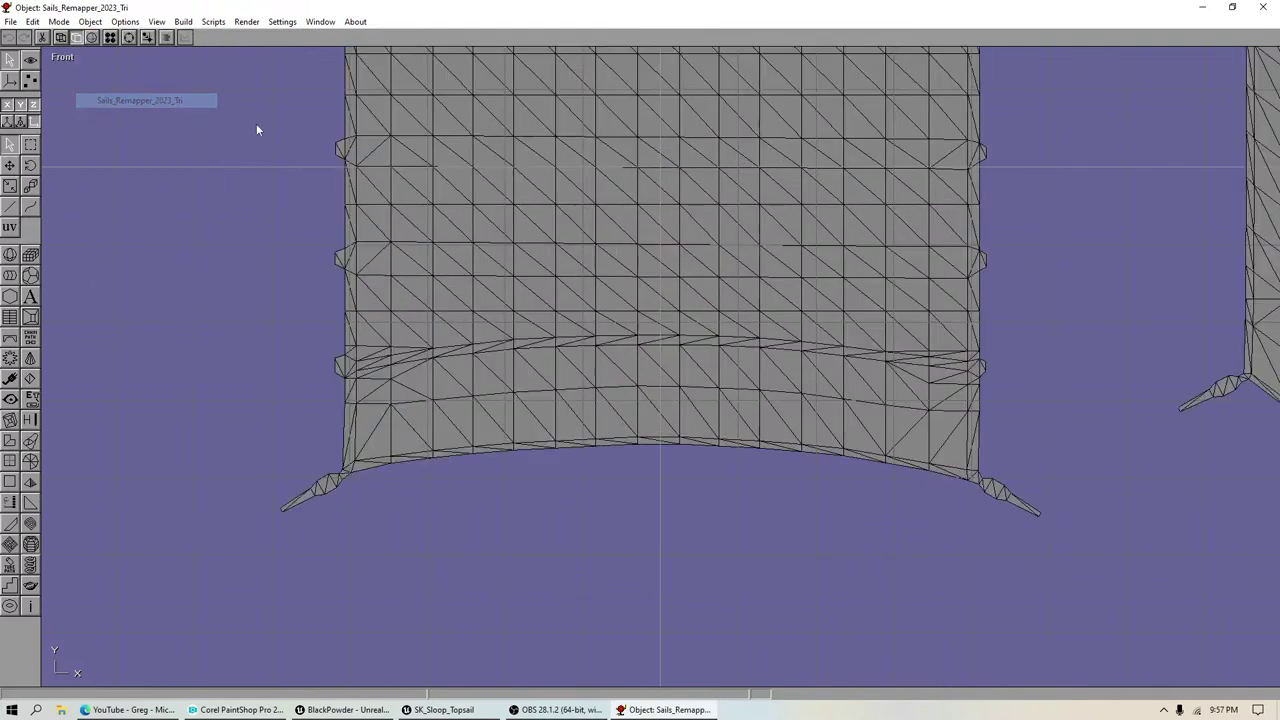
{"action": "left_click", "coordinate": [8, 184]}
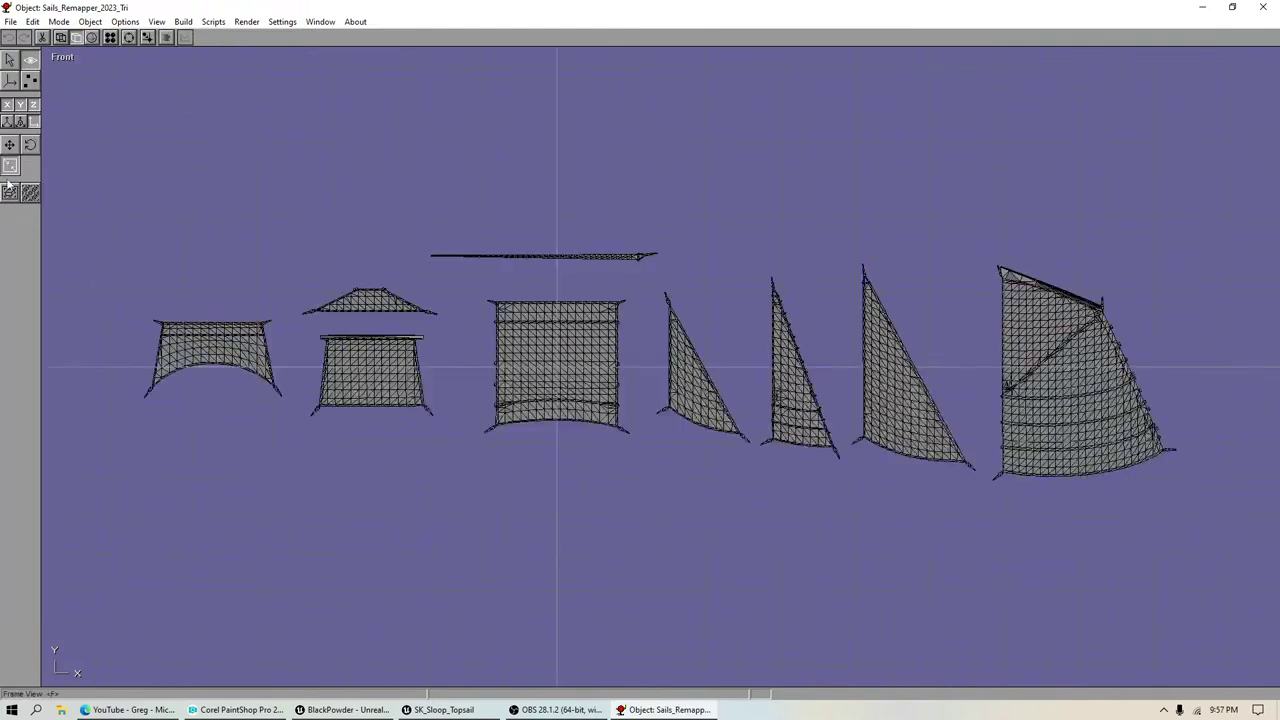
Step: Detach the faces of the long thin pennant from the combined sails mesh and copy the pennant as a separate mesh
{"action": "left_click", "coordinate": [30, 80]}
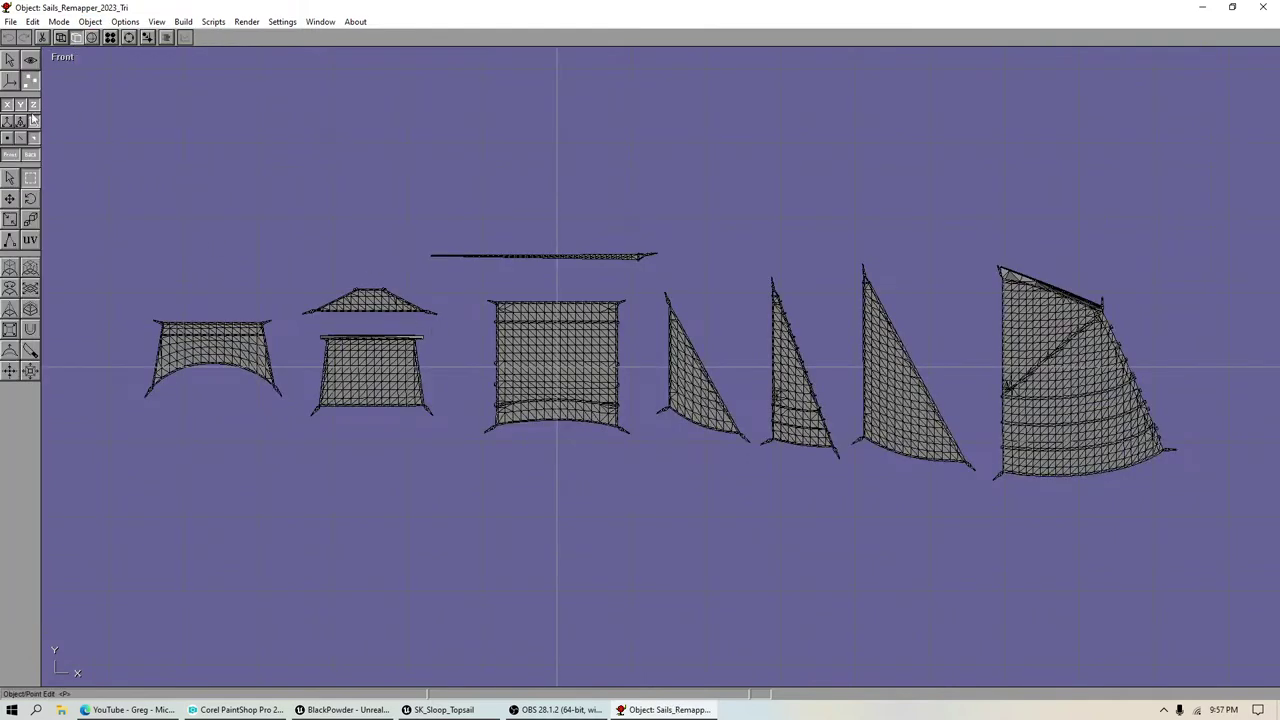
{"action": "left_click_drag", "start_coordinate": [389, 187], "coordinate": [693, 274]}
{"action": "key", "text": "shift+d"}
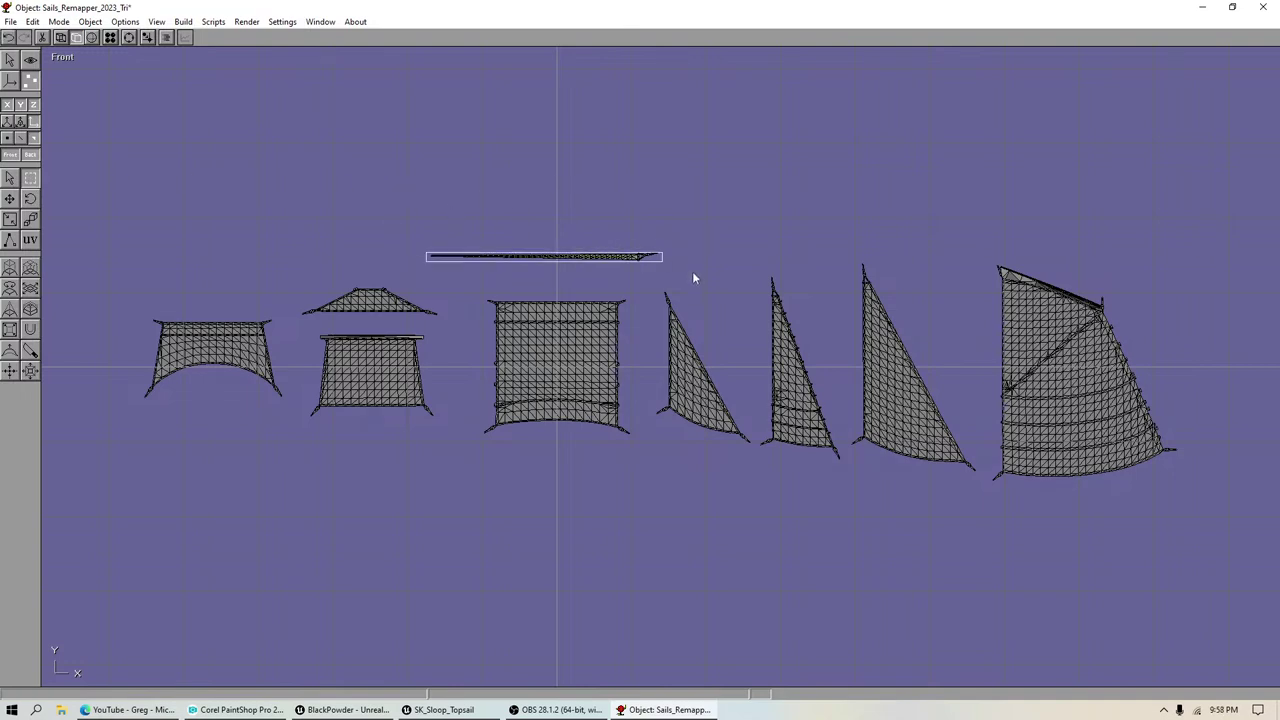
{"action": "left_click", "coordinate": [10, 62]}
{"action": "left_click", "coordinate": [32, 21]}
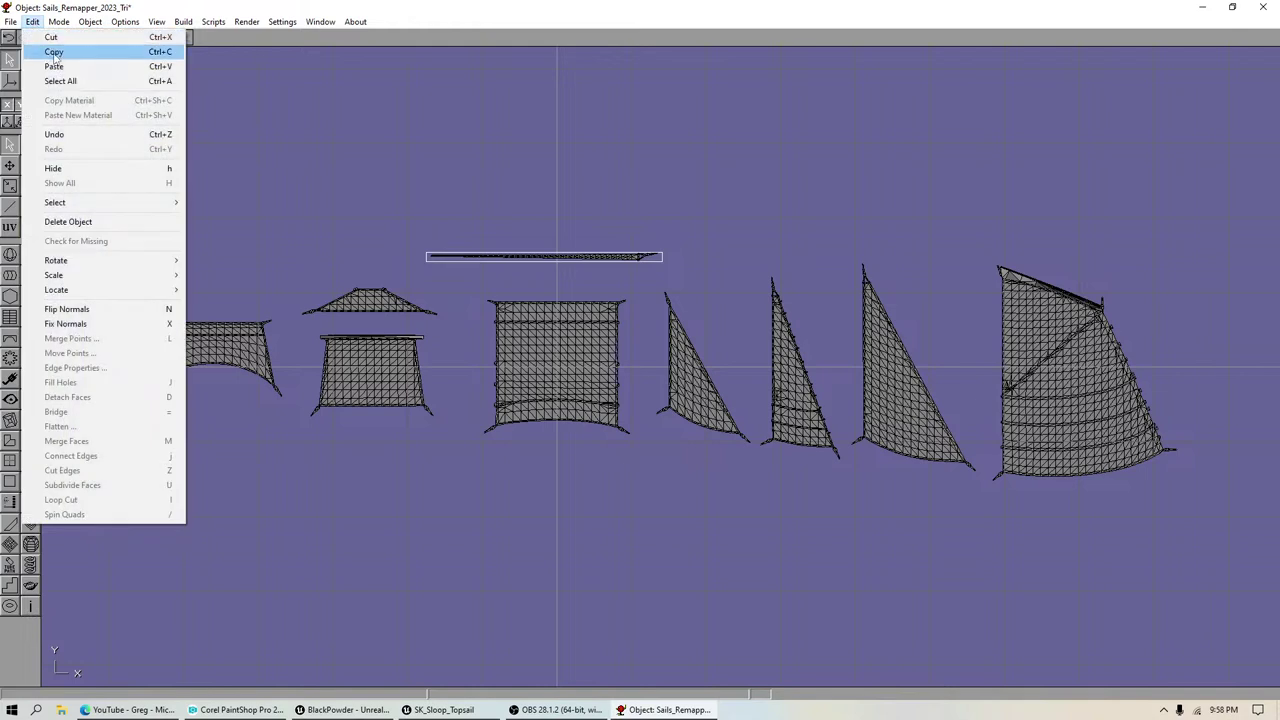
{"action": "left_click", "coordinate": [45, 52]}
Step: Replace the old mesh in the Sloop_Pennant object with the copied pennant and center it about the origin
{"action": "left_click", "coordinate": [90, 21]}
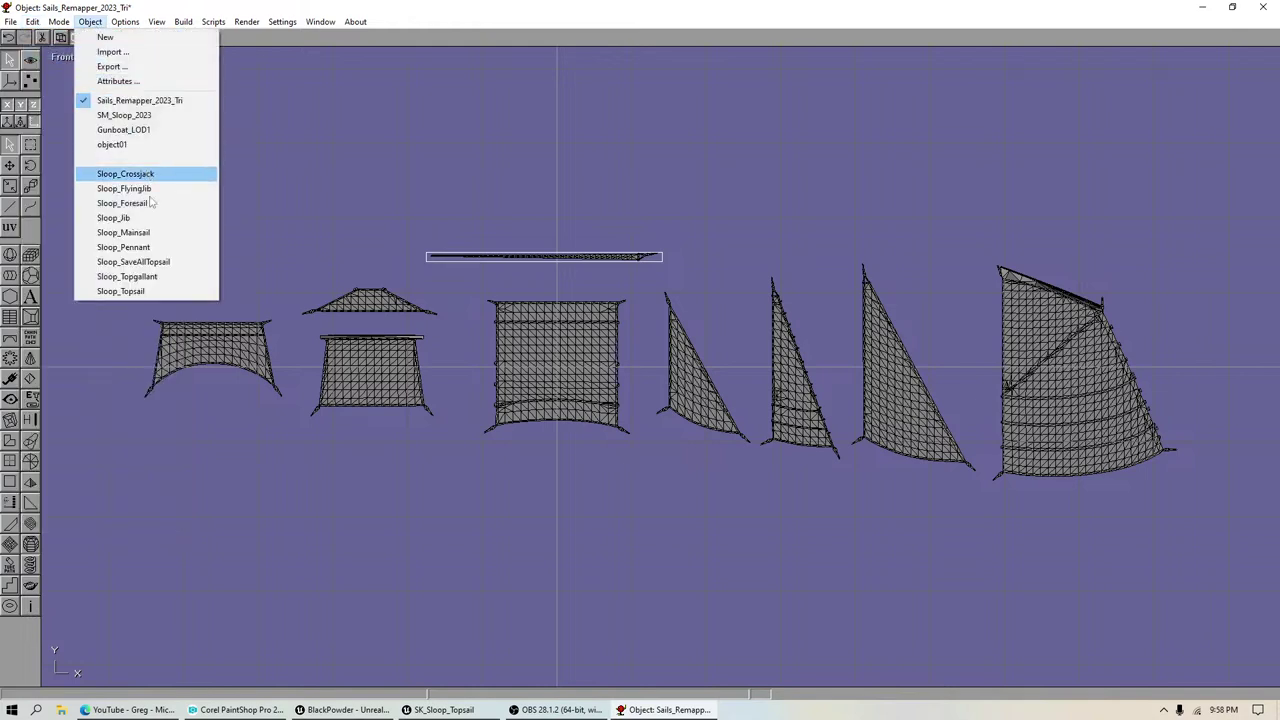
{"action": "left_click", "coordinate": [123, 247]}
{"action": "key", "text": "Delete"}
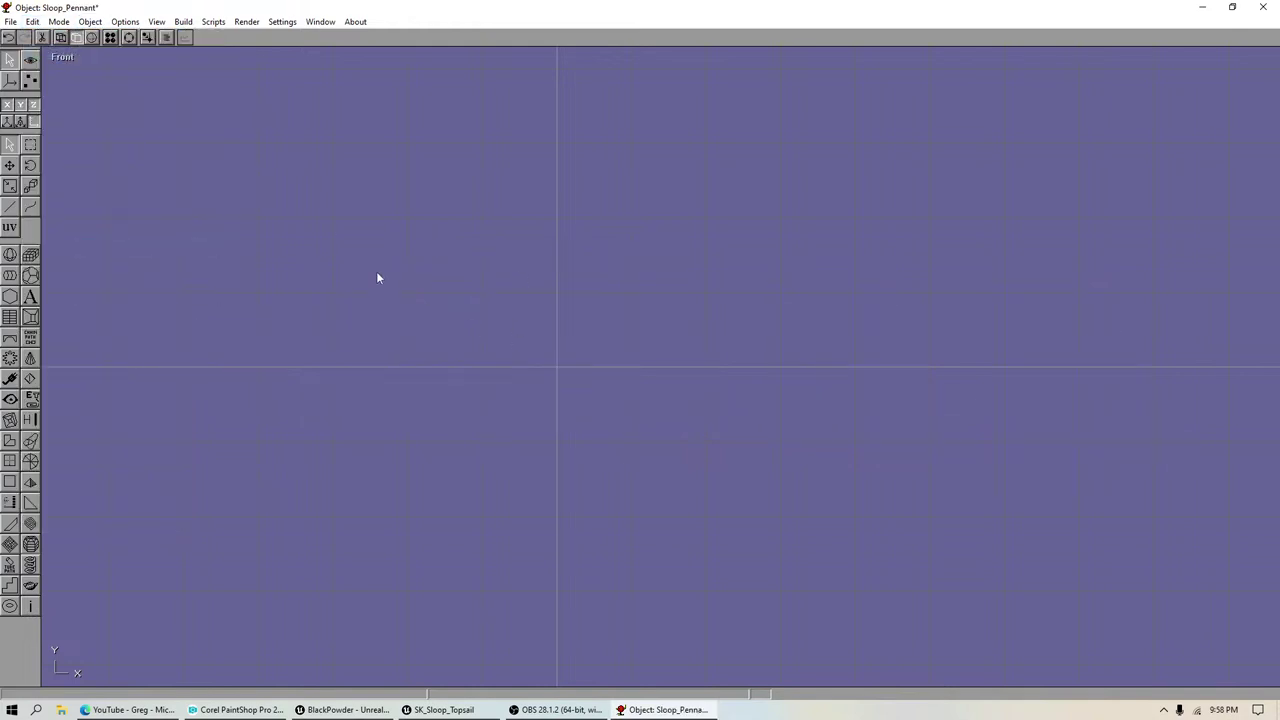
{"action": "left_click", "coordinate": [32, 21]}
{"action": "left_click", "coordinate": [55, 58]}
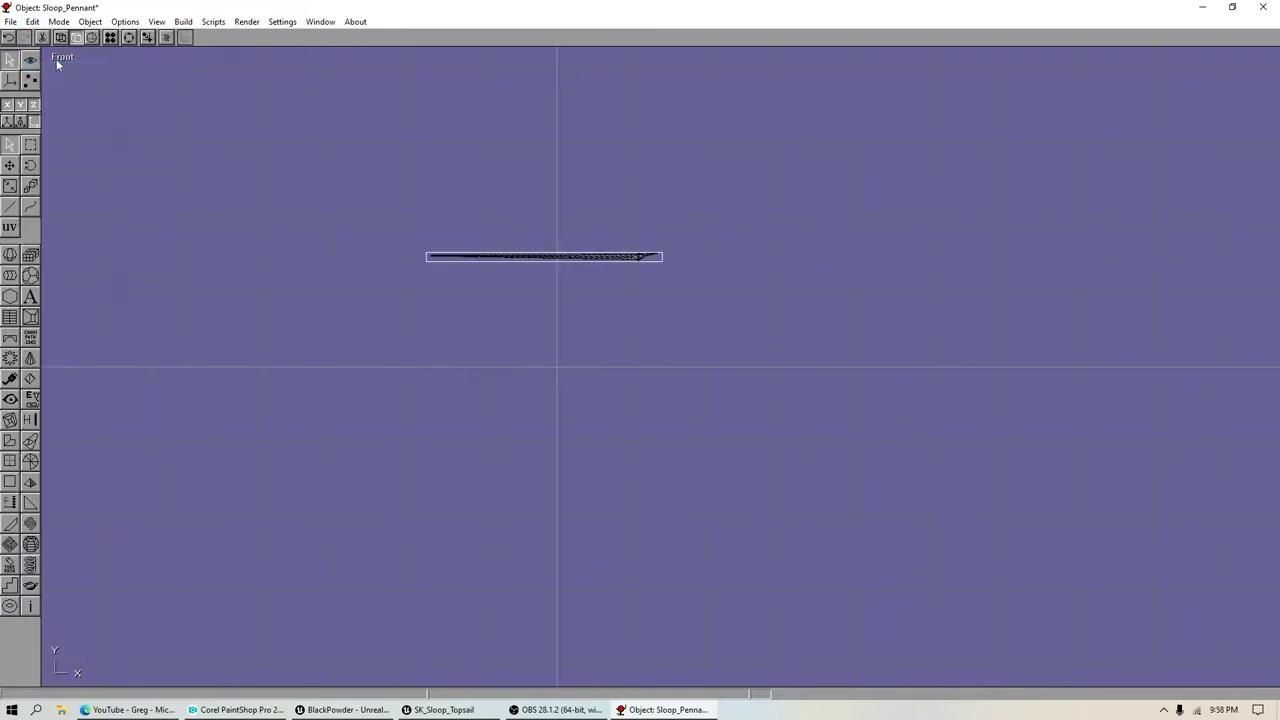
{"action": "left_click", "coordinate": [32, 21]}
{"action": "mouse_move", "coordinate": [60, 290]}
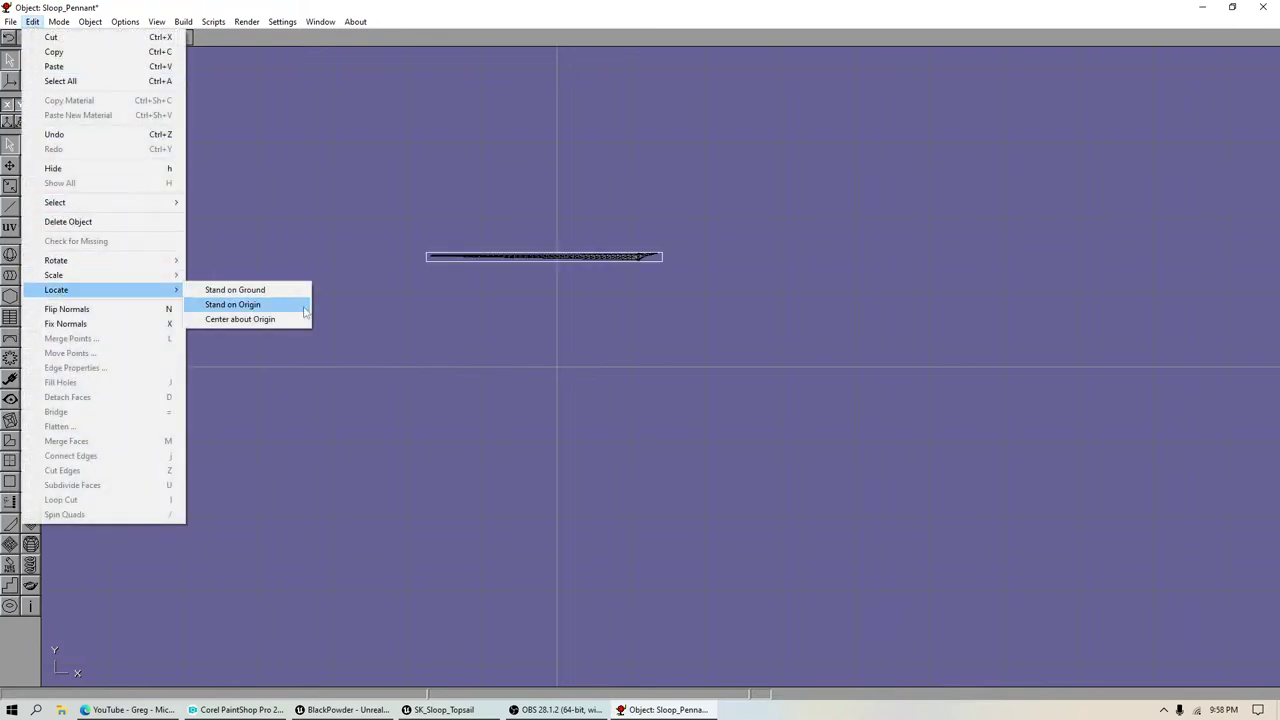
{"action": "left_click", "coordinate": [261, 320]}
Step: Delete the detached pennant from the Sails_Remapper_2023_Tri object
{"action": "left_click", "coordinate": [90, 21]}
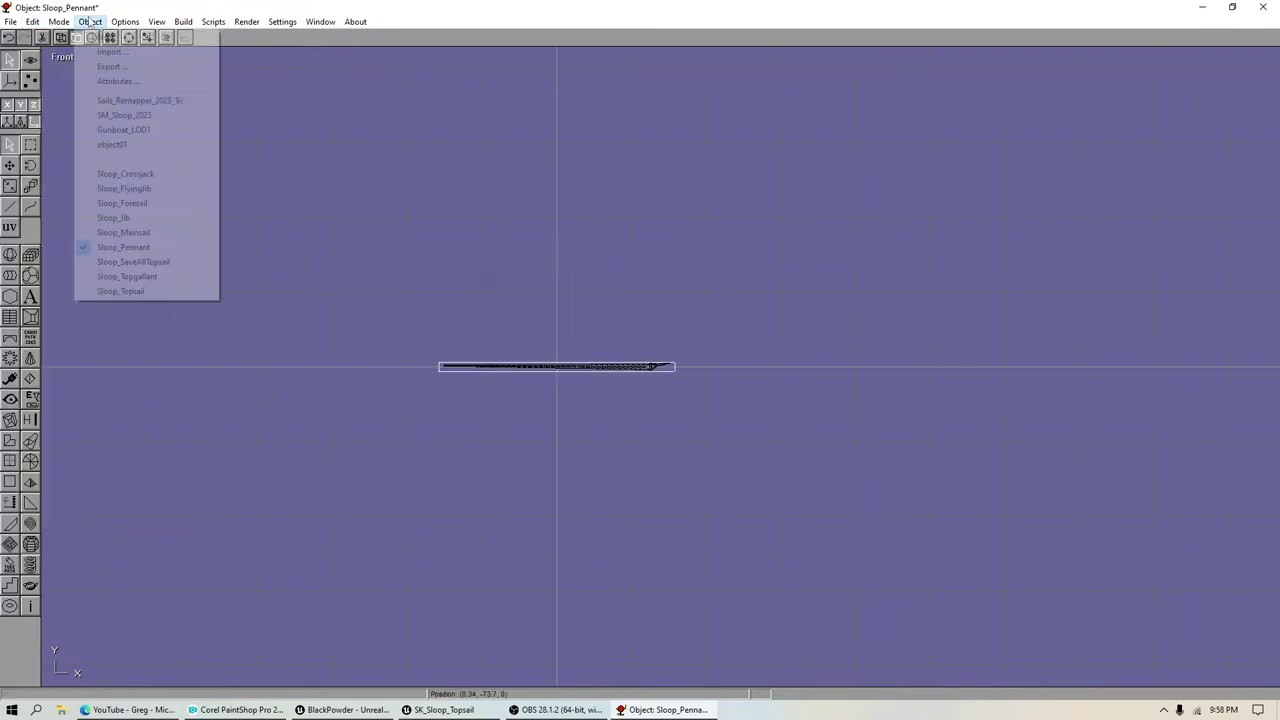
{"action": "left_click", "coordinate": [140, 100]}
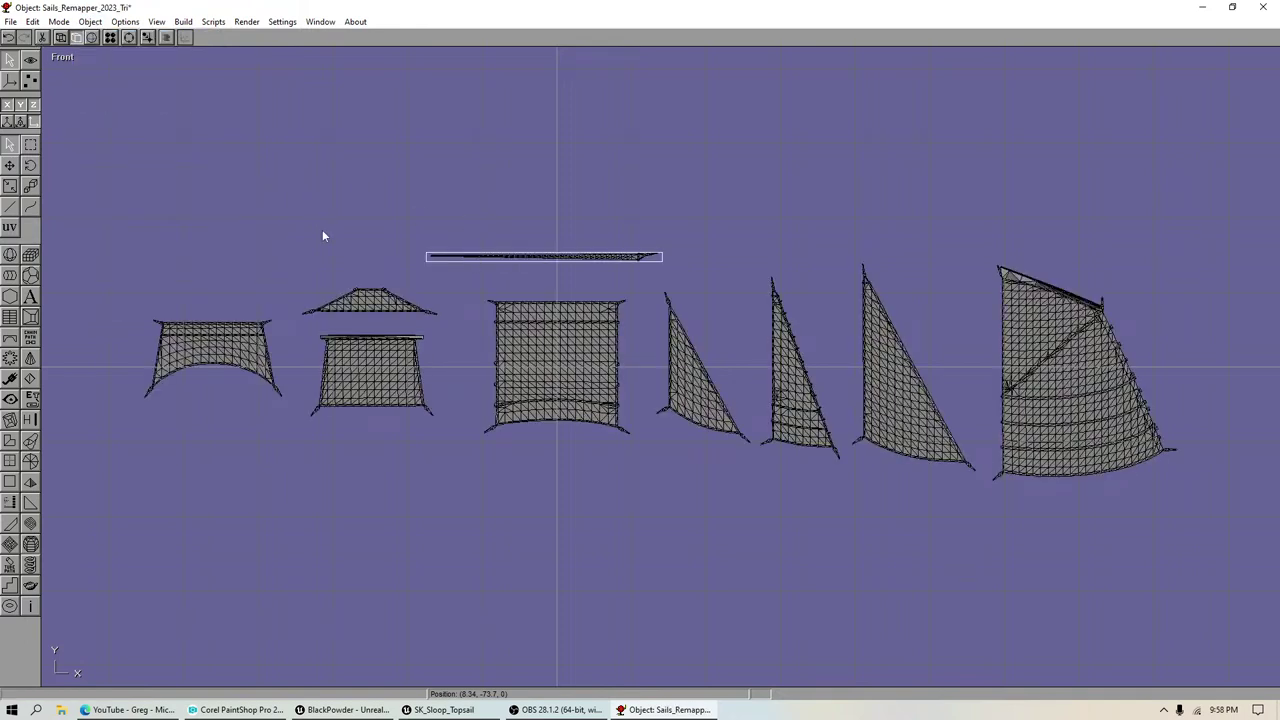
{"action": "key", "text": "Delete"}
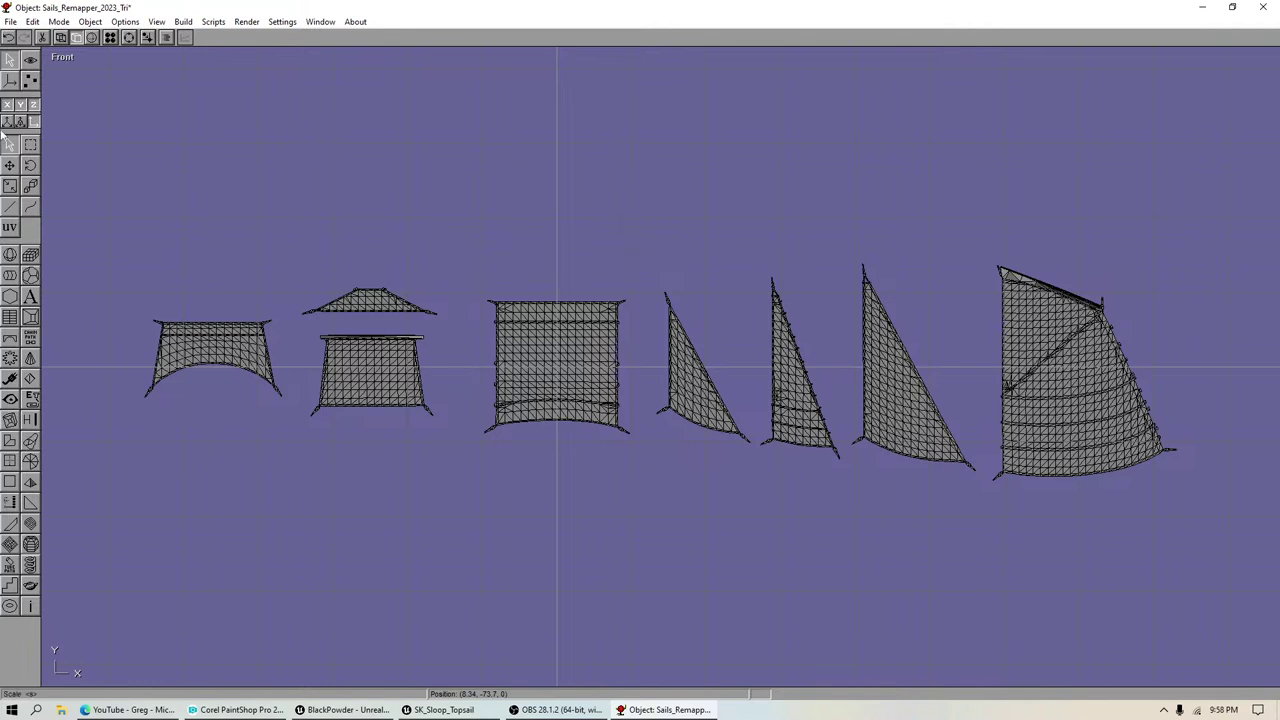
Step: Detach the faces of the large square sail in the middle from the combined mesh, copy it and remove it from Sails_Remapper_2023_Tri
{"action": "left_click", "coordinate": [30, 143]}
{"action": "left_click_drag", "start_coordinate": [452, 272], "coordinate": [644, 505]}
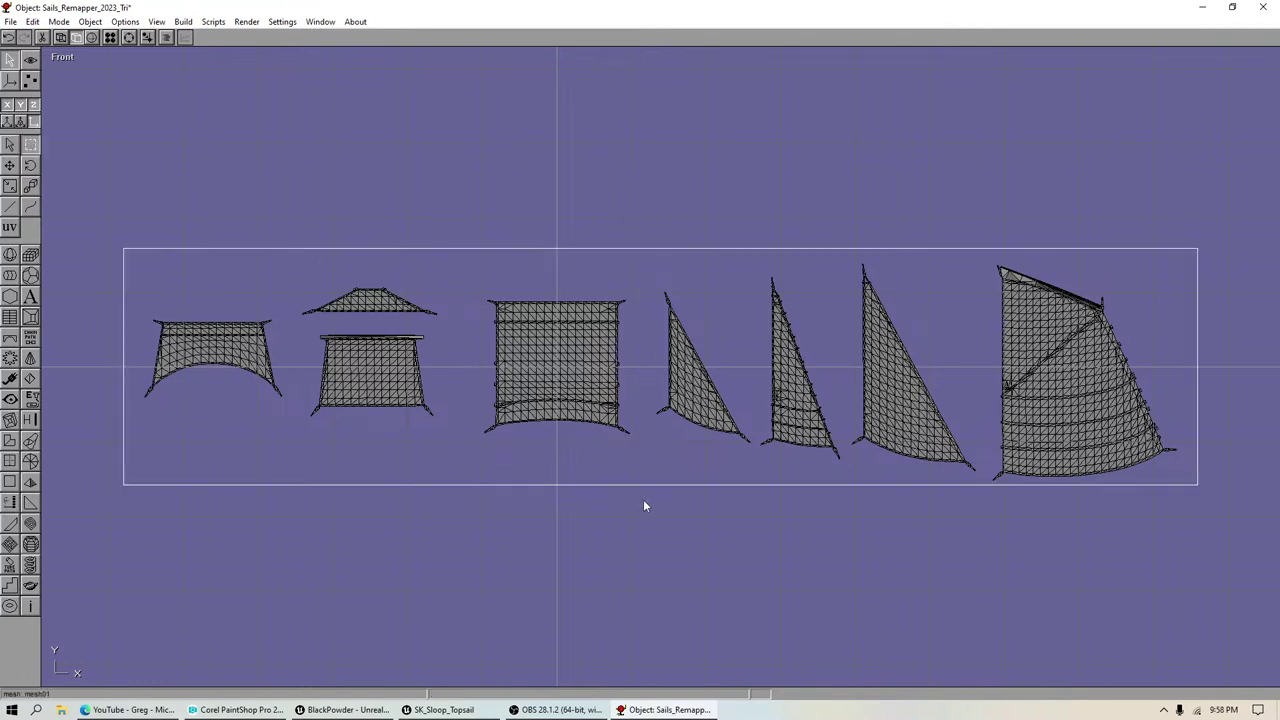
{"action": "left_click", "coordinate": [30, 80]}
{"action": "left_click_drag", "start_coordinate": [463, 278], "coordinate": [638, 503]}
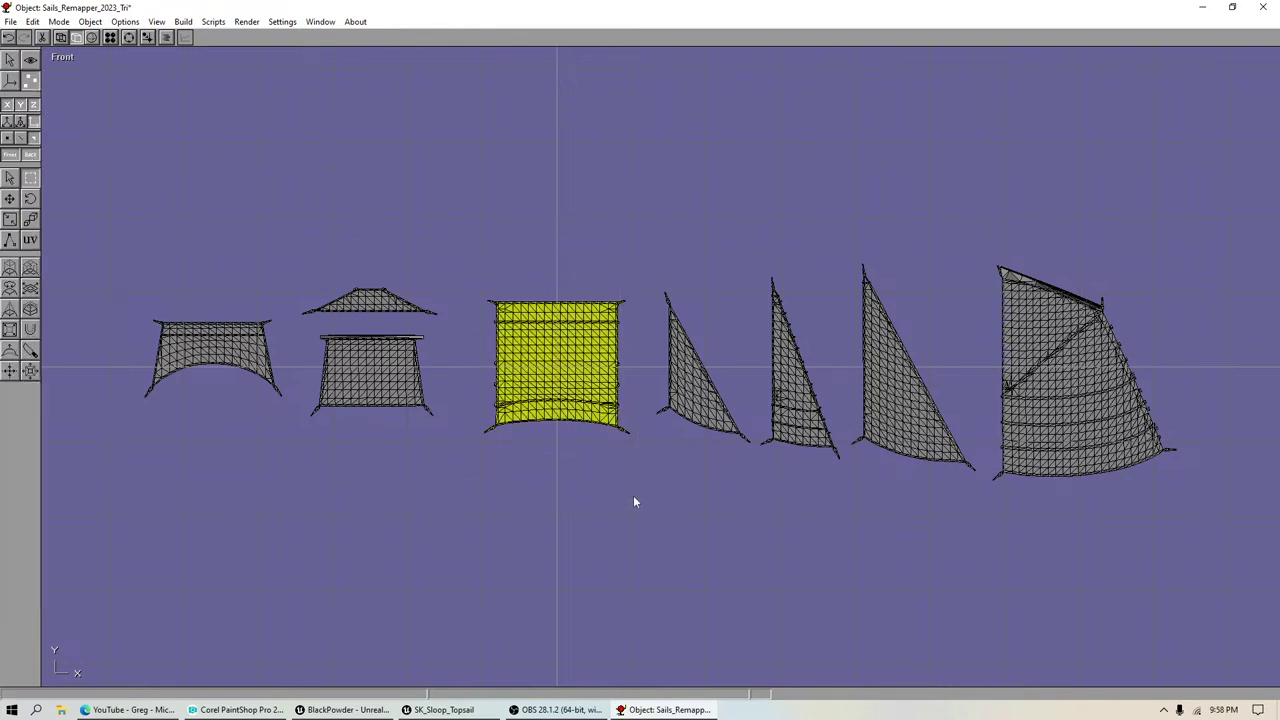
{"action": "left_click", "coordinate": [10, 59]}
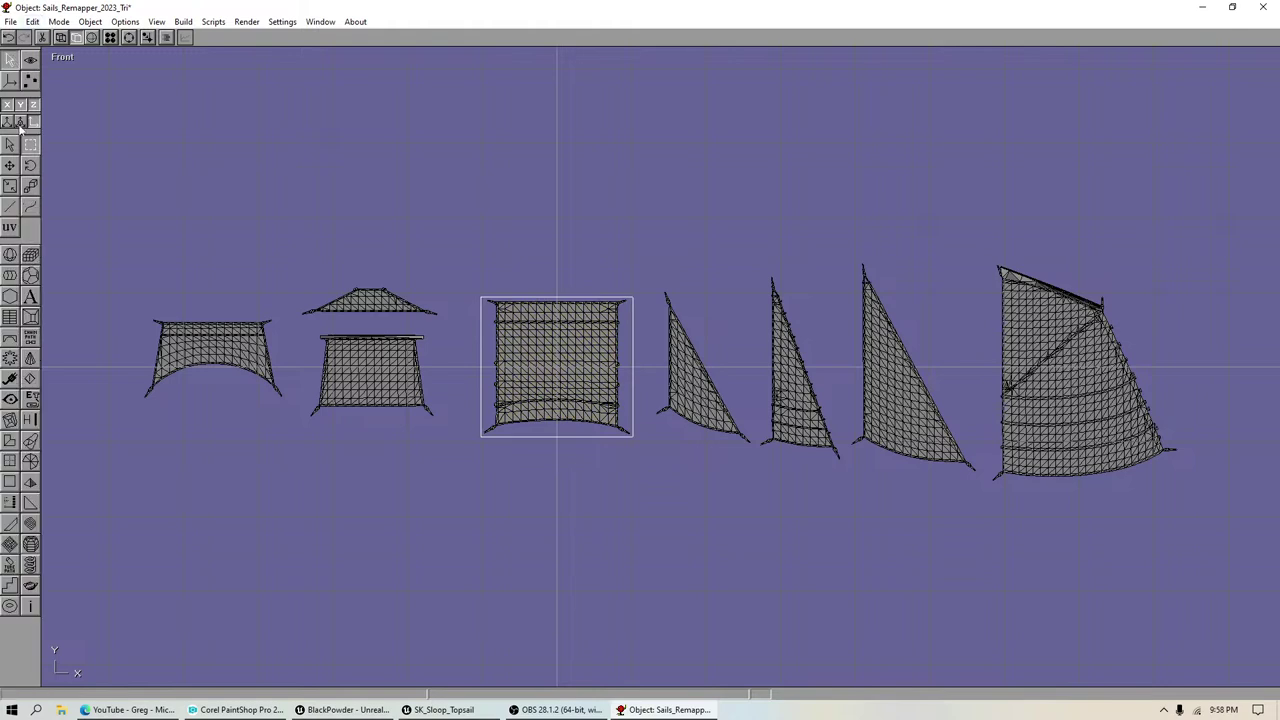
{"action": "left_click", "coordinate": [10, 144]}
{"action": "left_click", "coordinate": [32, 21]}
{"action": "left_click", "coordinate": [55, 52]}
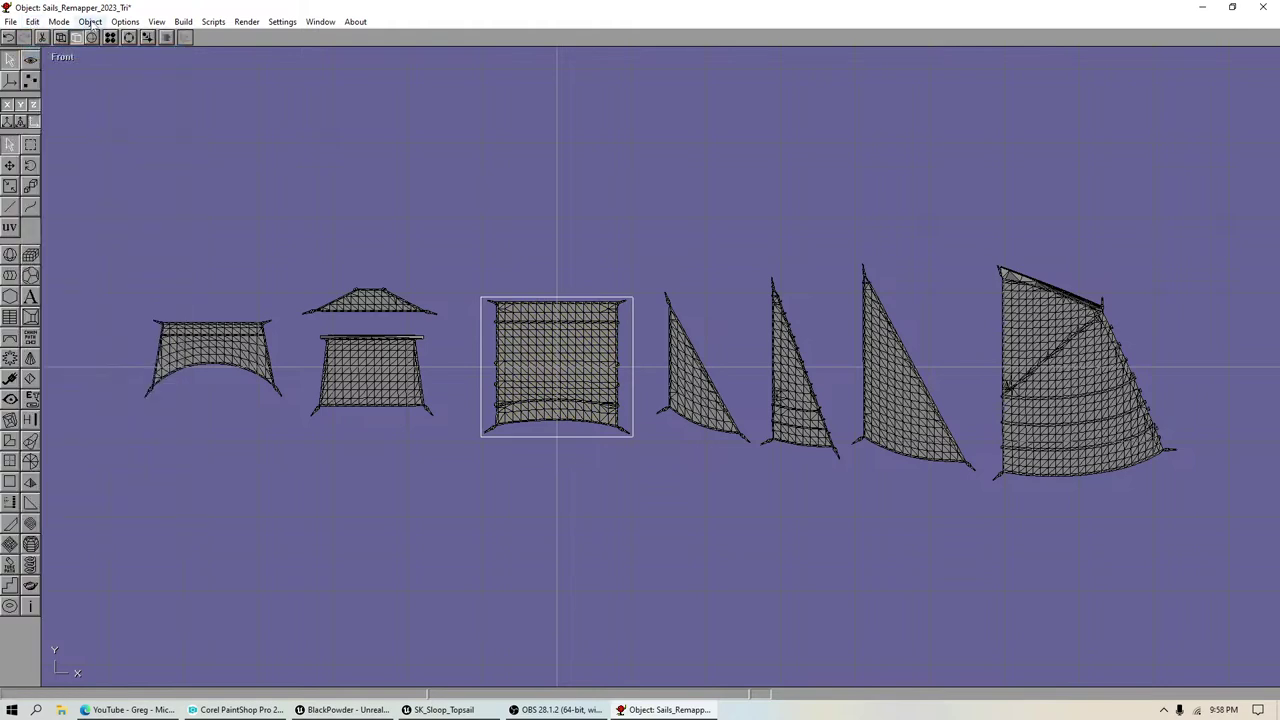
{"action": "key", "text": "ctrl+x"}
Step: Replace the old mesh in the Sloop_Crossjack object with the copied triangulated square sail and center it about the origin
{"action": "left_click", "coordinate": [90, 21]}
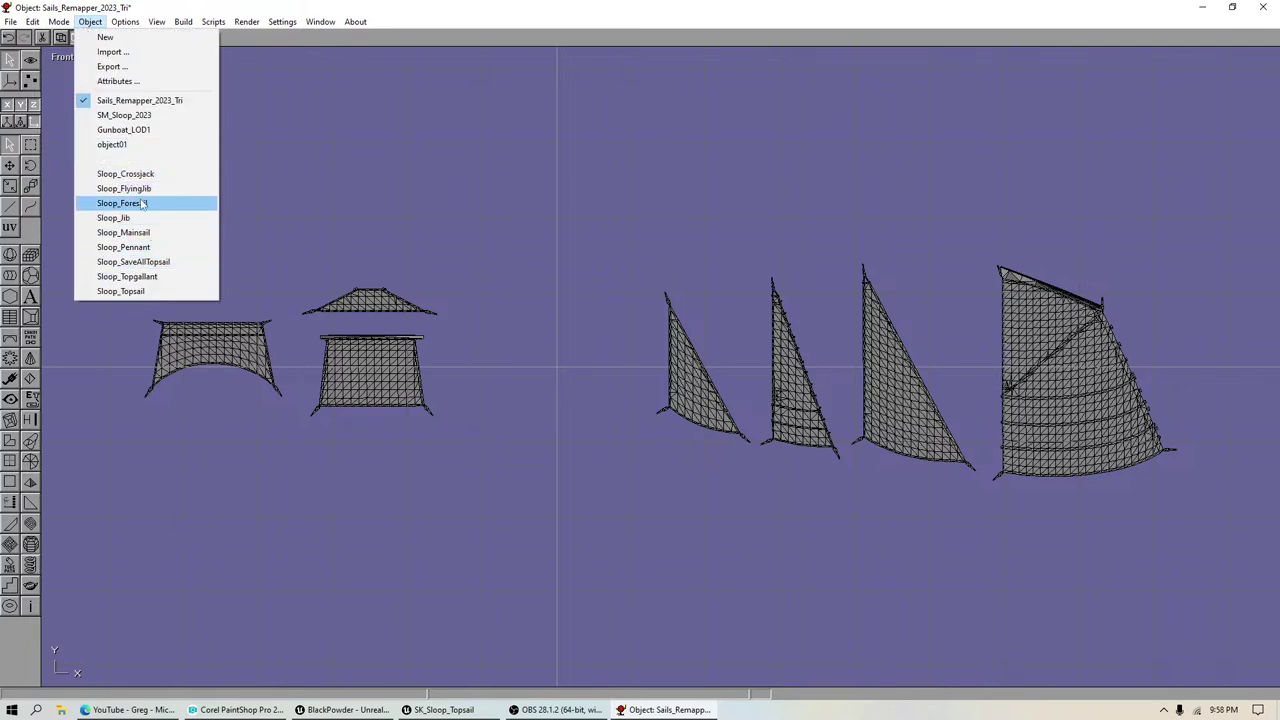
{"action": "left_click", "coordinate": [125, 173]}
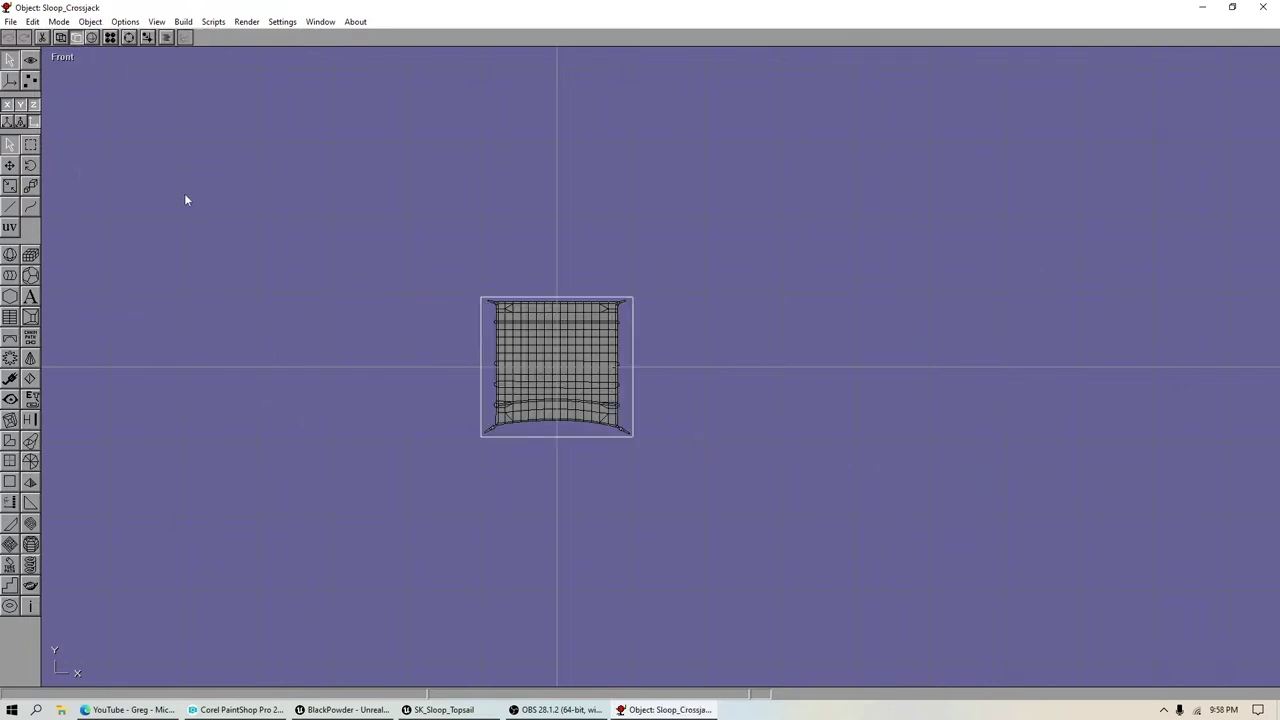
{"action": "key", "text": "ctrl+x"}
{"action": "key", "text": "ctrl+v"}
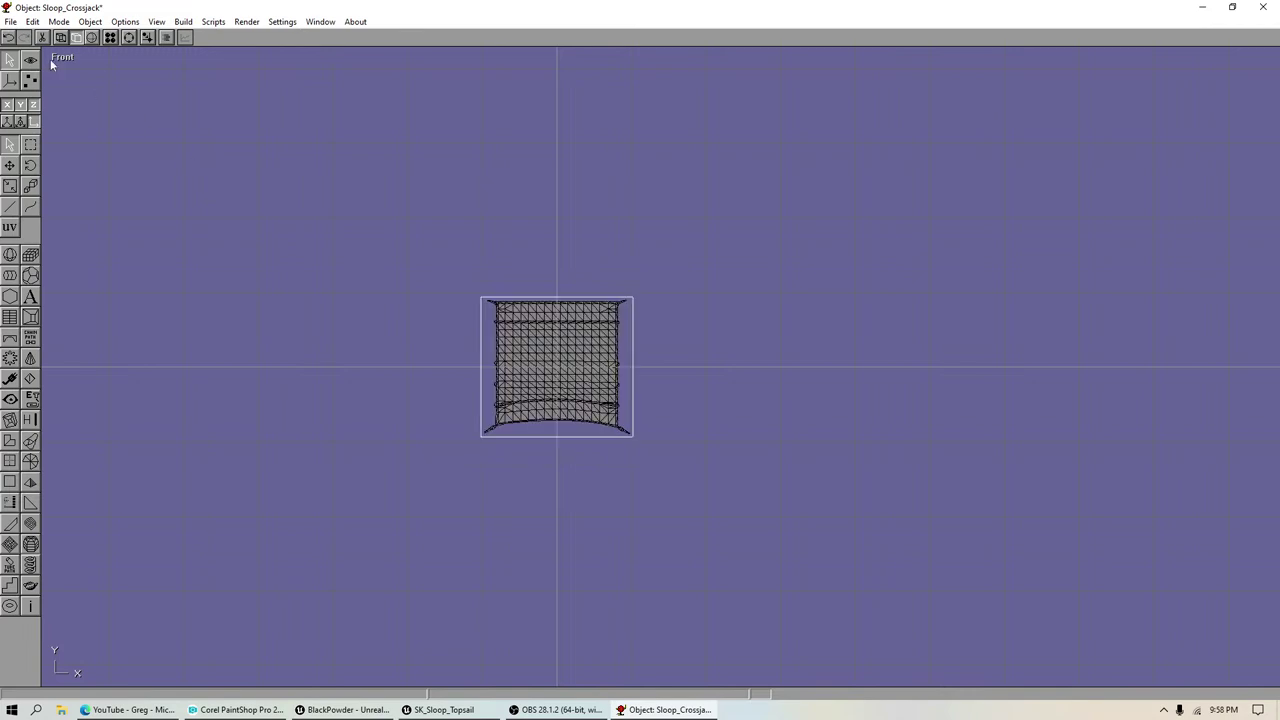
{"action": "left_click", "coordinate": [33, 21]}
{"action": "mouse_move", "coordinate": [78, 290]}
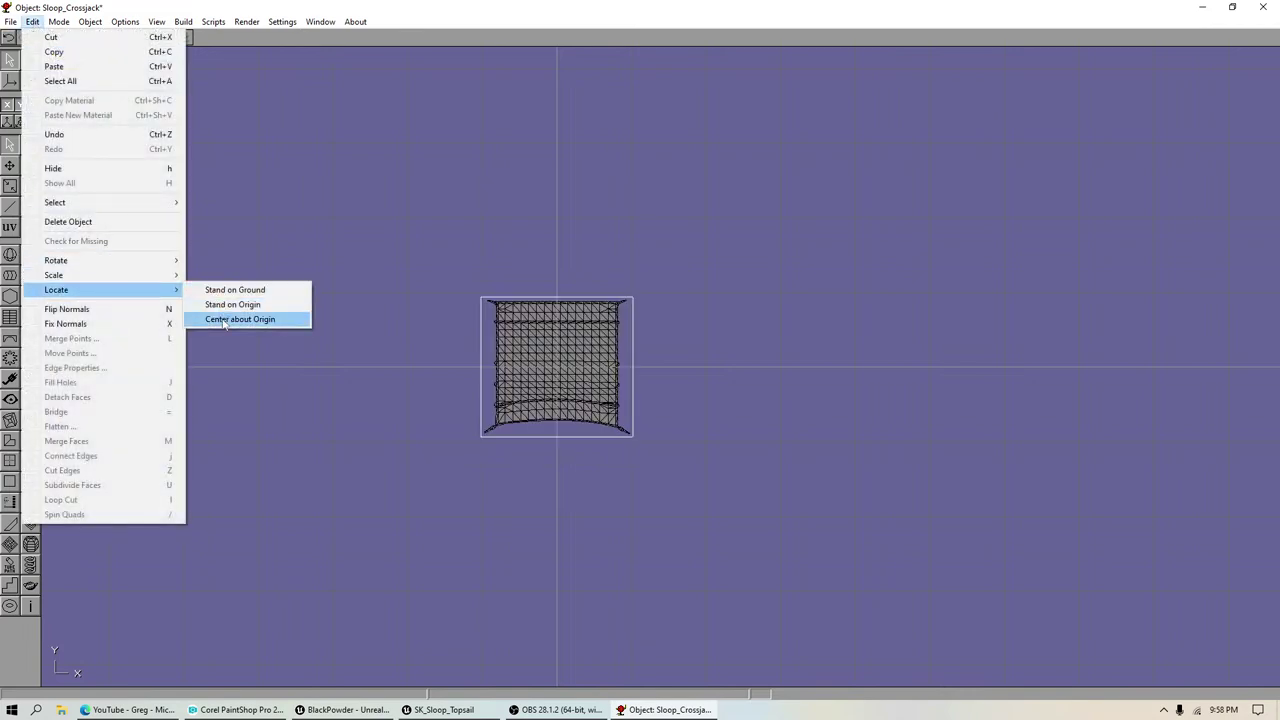
{"action": "left_click", "coordinate": [240, 319]}
Step: Return to Sails_Remapper_2023_Tri, detach the small flat sail above the square one from the combined mesh and copy it
{"action": "left_click", "coordinate": [89, 21]}
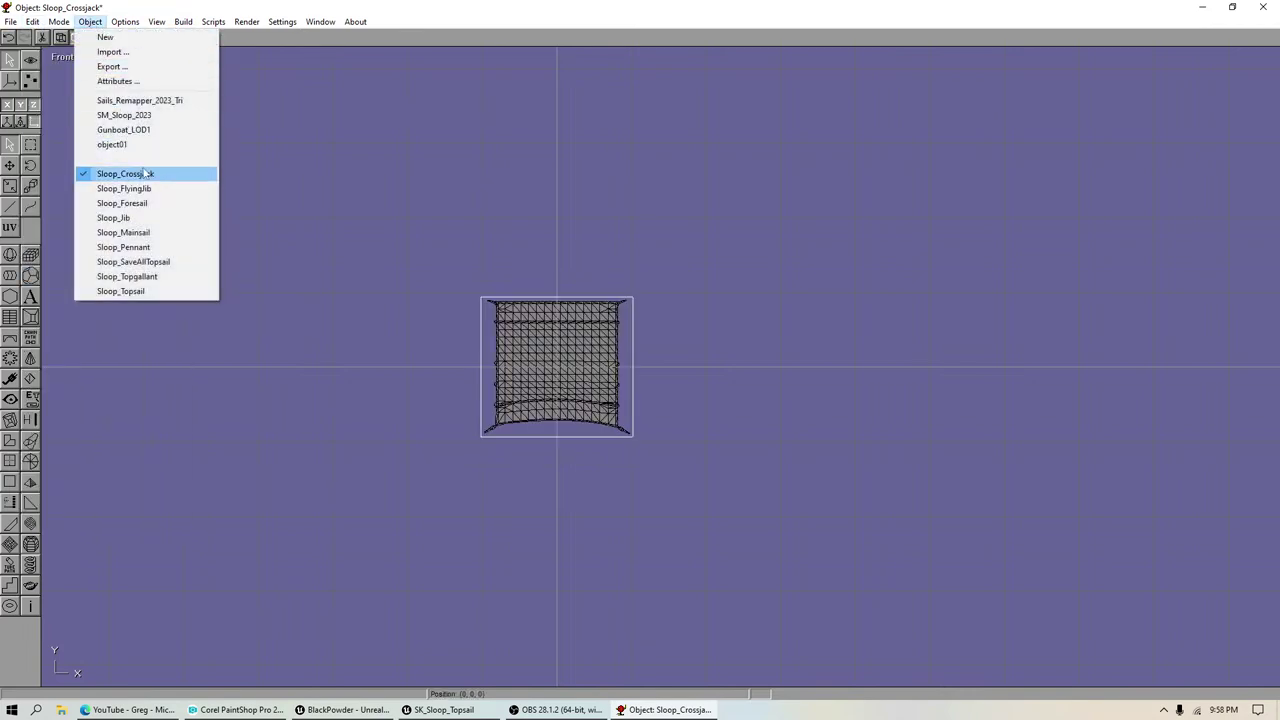
{"action": "left_click", "coordinate": [140, 101]}
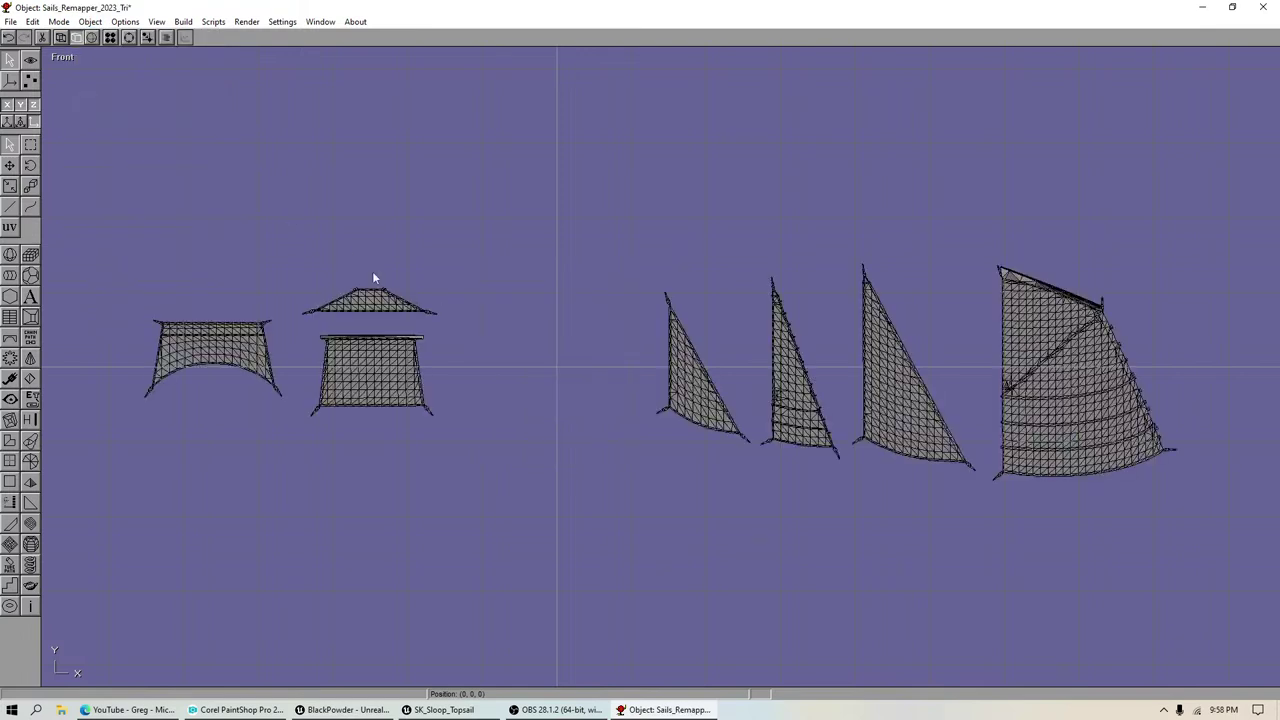
{"action": "left_click", "coordinate": [31, 145]}
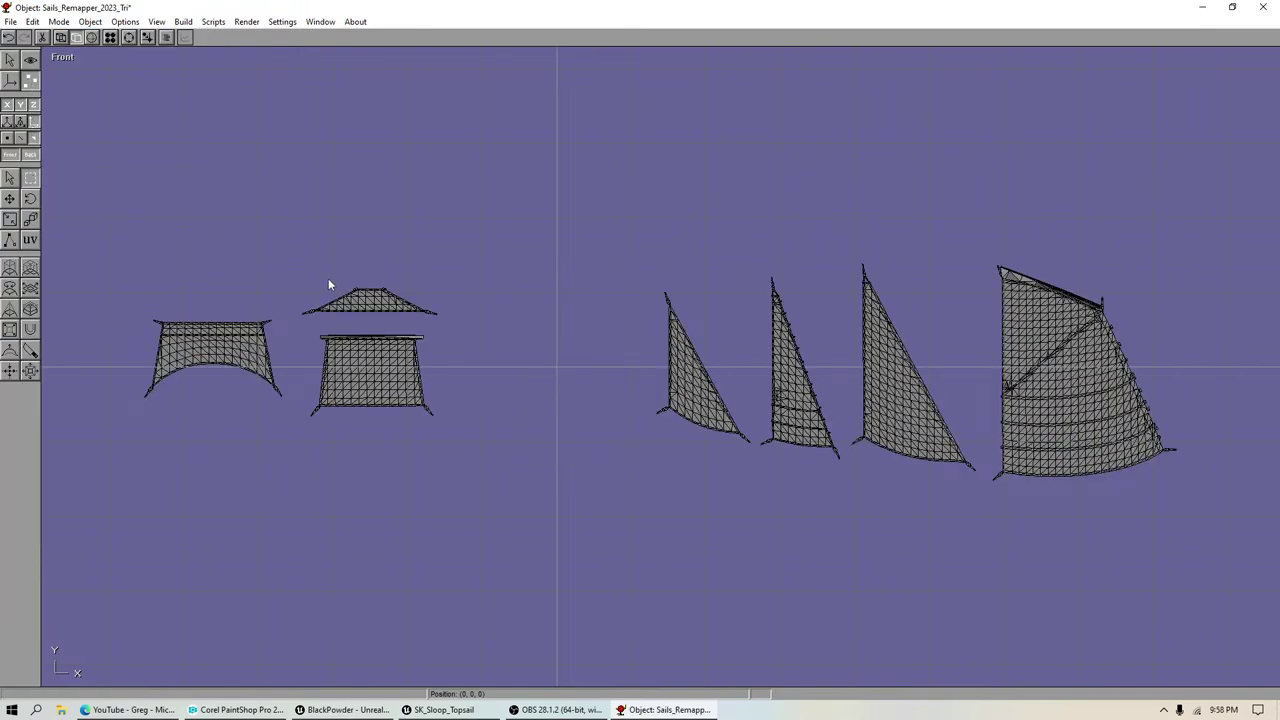
{"action": "left_click_drag", "start_coordinate": [434, 316], "coordinate": [465, 327]}
{"action": "left_click", "coordinate": [10, 60]}
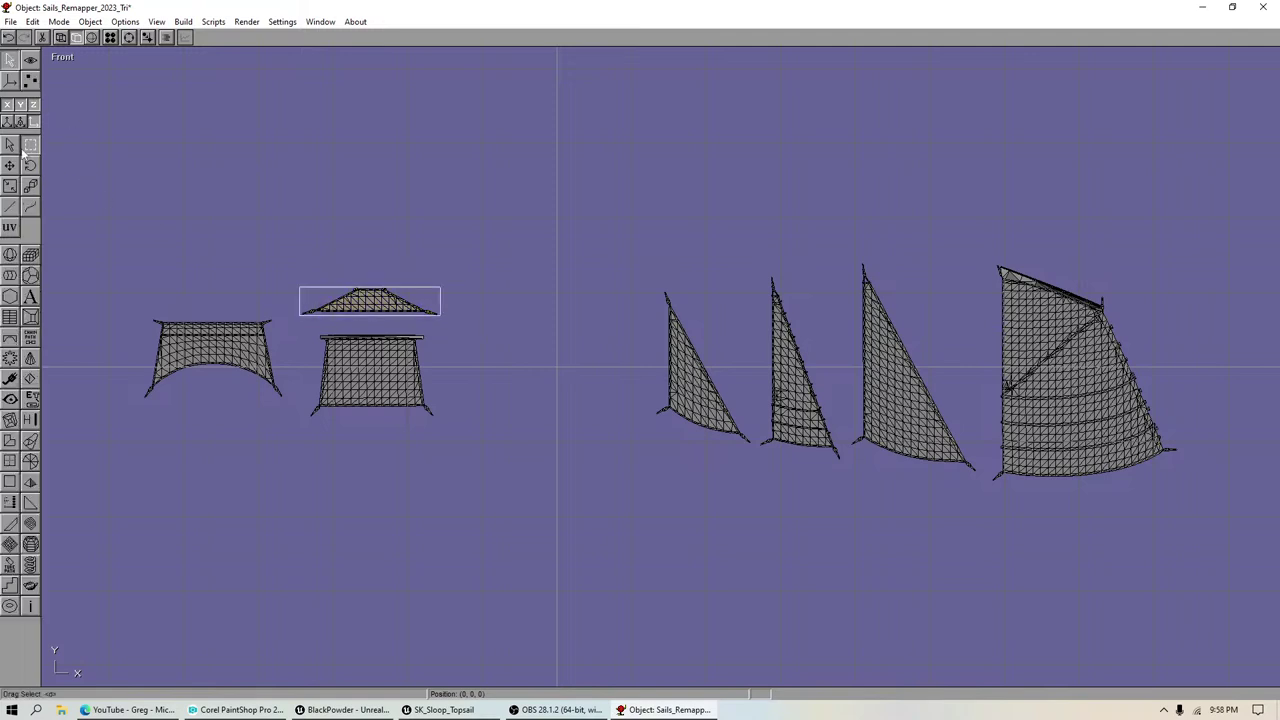
{"action": "left_click", "coordinate": [33, 21]}
{"action": "left_click", "coordinate": [58, 49]}
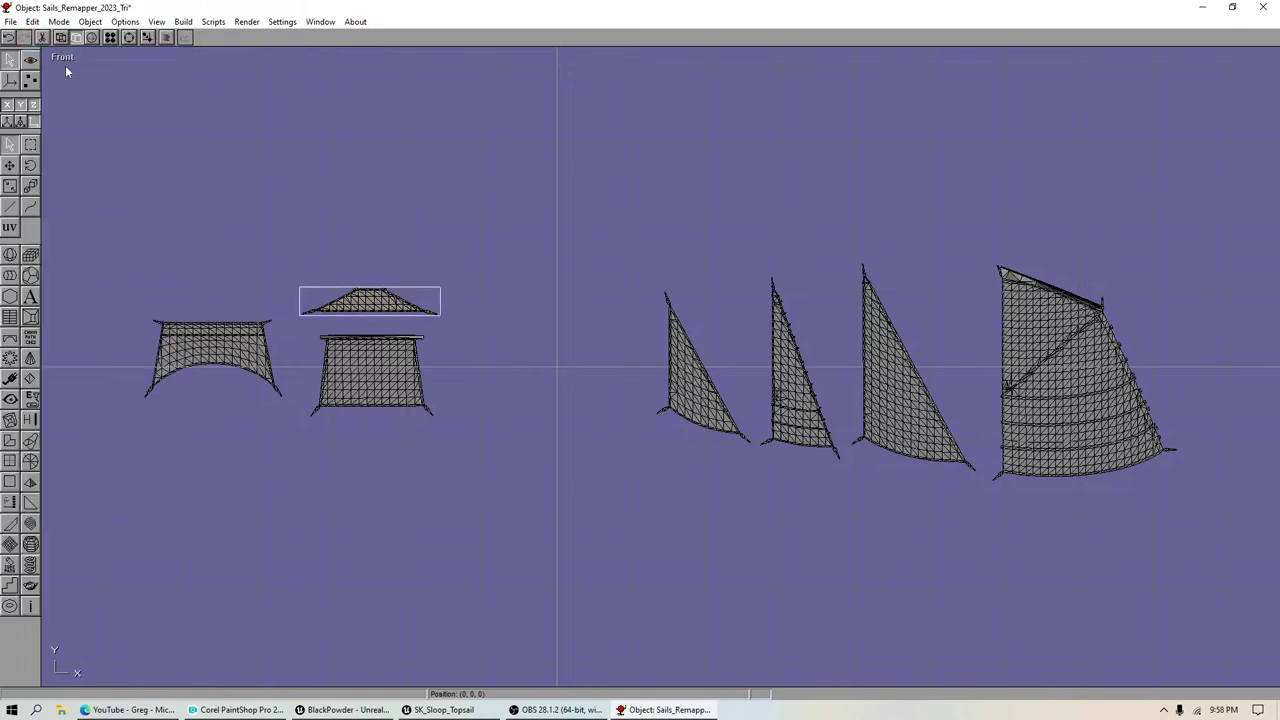
Step: Replace the old mesh in the Sloop_SaveAllTopsail object with the copied flat sail, center it about the origin and save the file
{"action": "left_click", "coordinate": [90, 21]}
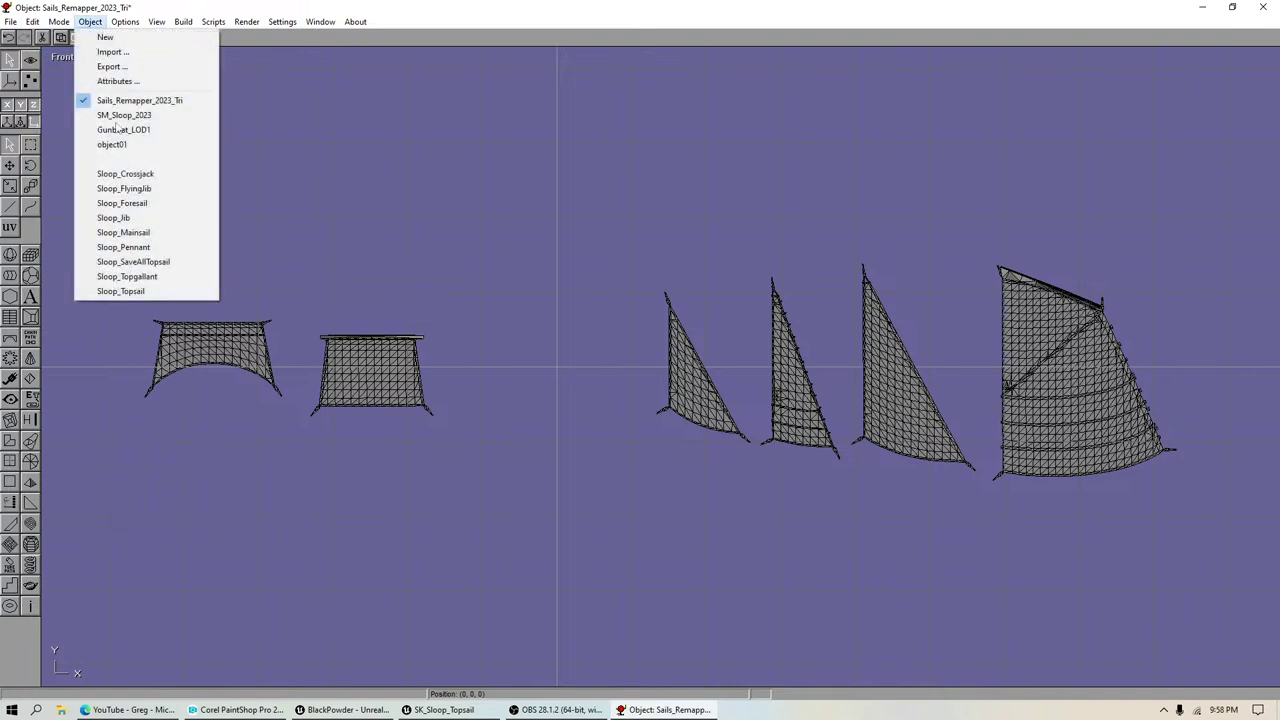
{"action": "left_click", "coordinate": [150, 261]}
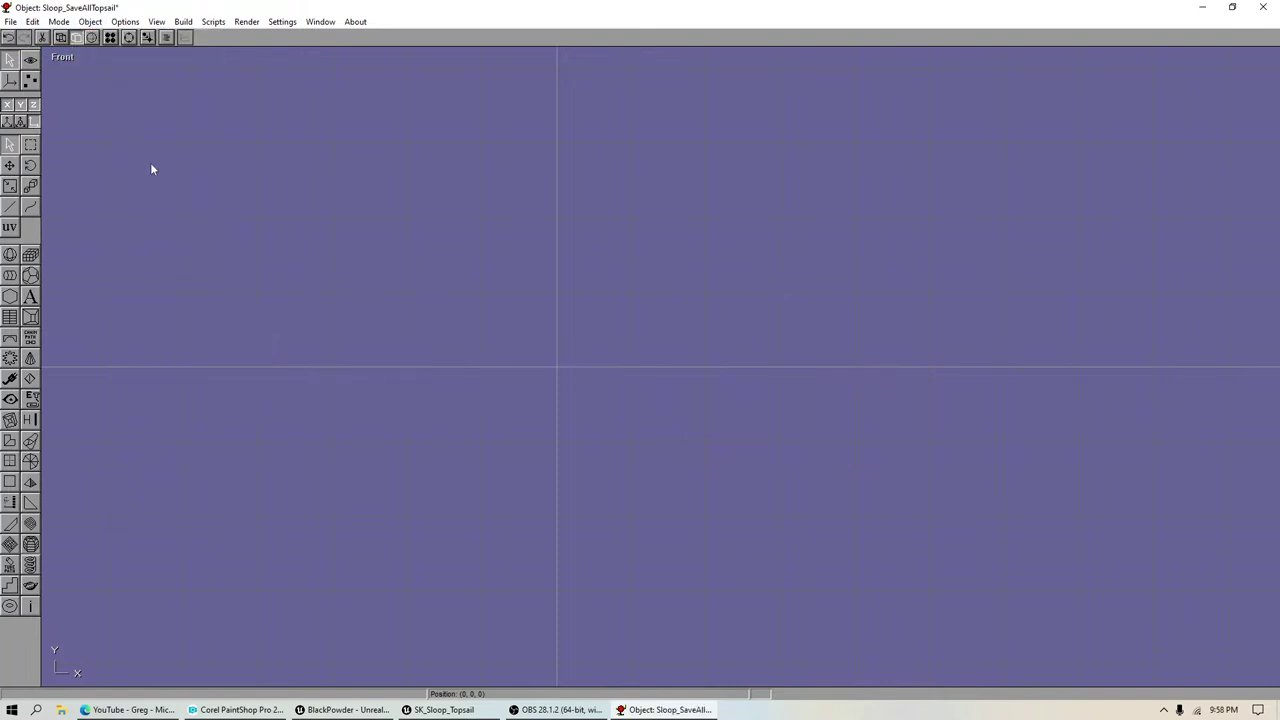
{"action": "left_click", "coordinate": [33, 21]}
{"action": "left_click", "coordinate": [54, 66]}
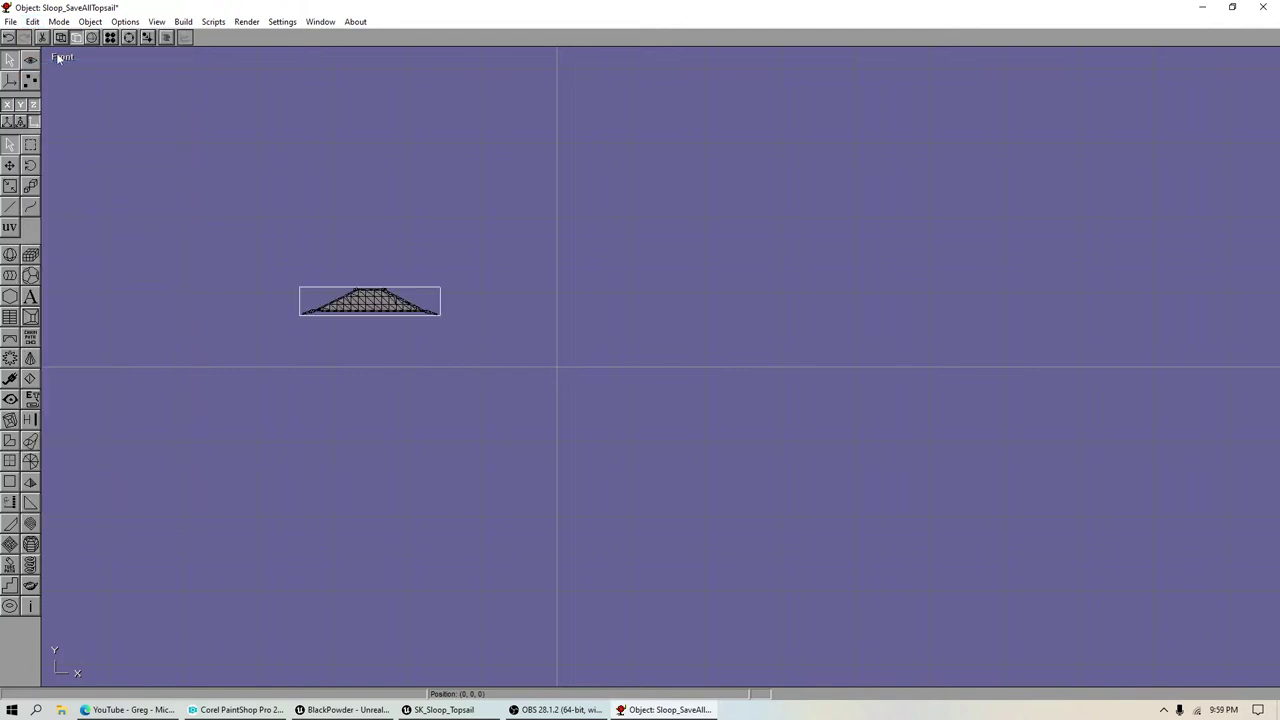
{"action": "left_click", "coordinate": [33, 21]}
{"action": "mouse_move", "coordinate": [82, 290]}
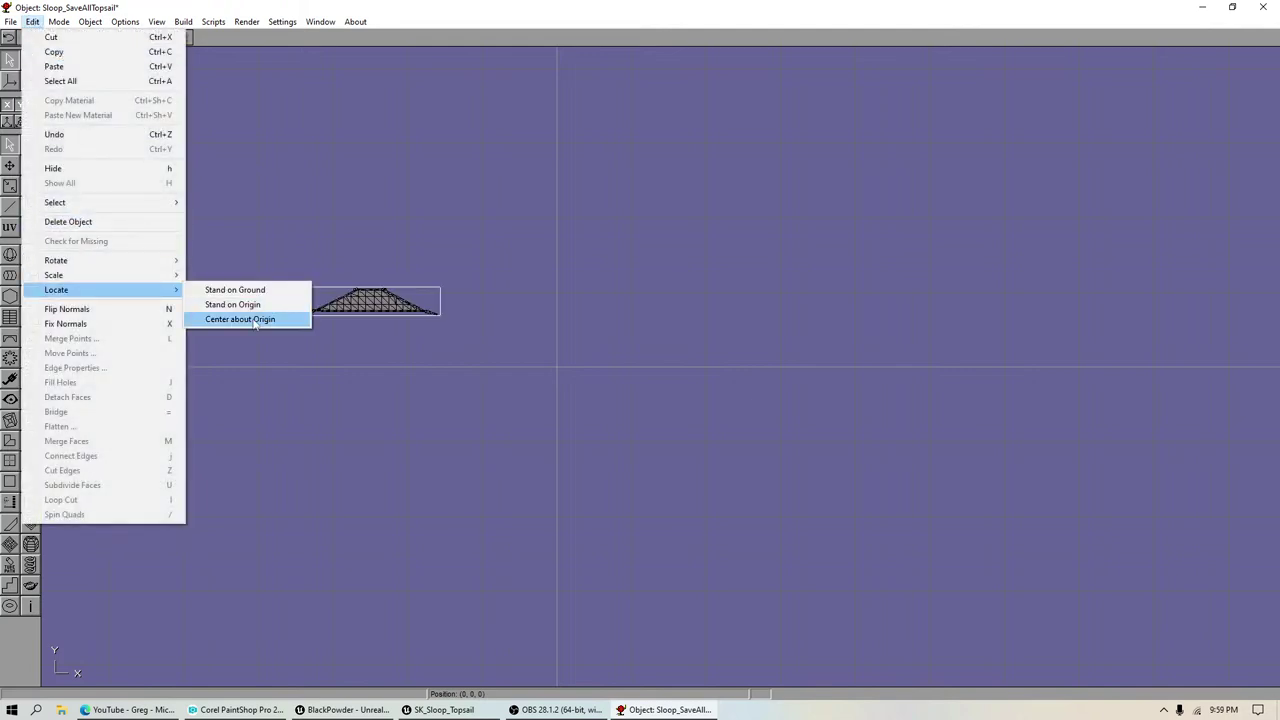
{"action": "left_click", "coordinate": [240, 321]}
{"action": "left_click", "coordinate": [10, 21]}
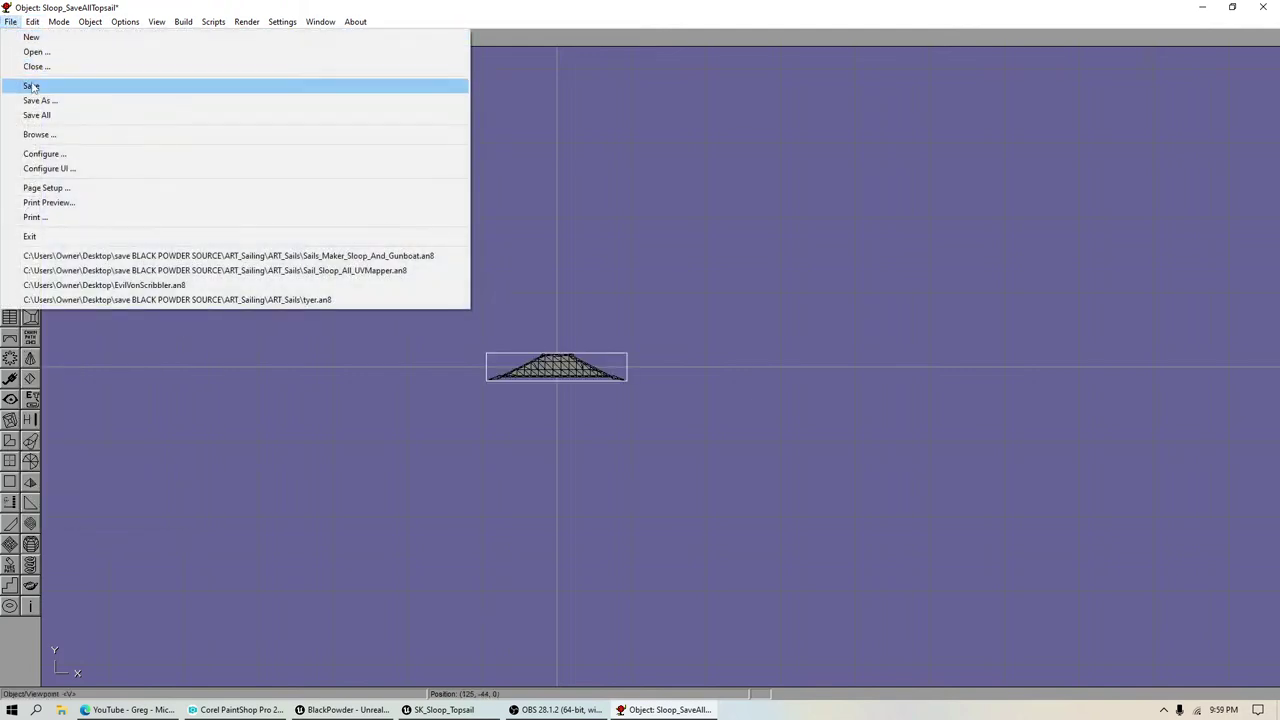
{"action": "left_click", "coordinate": [40, 86]}
Step: Return to Sails_Remapper_2023_Tri, detach the faces of the remaining square sail with the straight foot, copy it and remove it there
{"action": "left_click", "coordinate": [90, 21]}
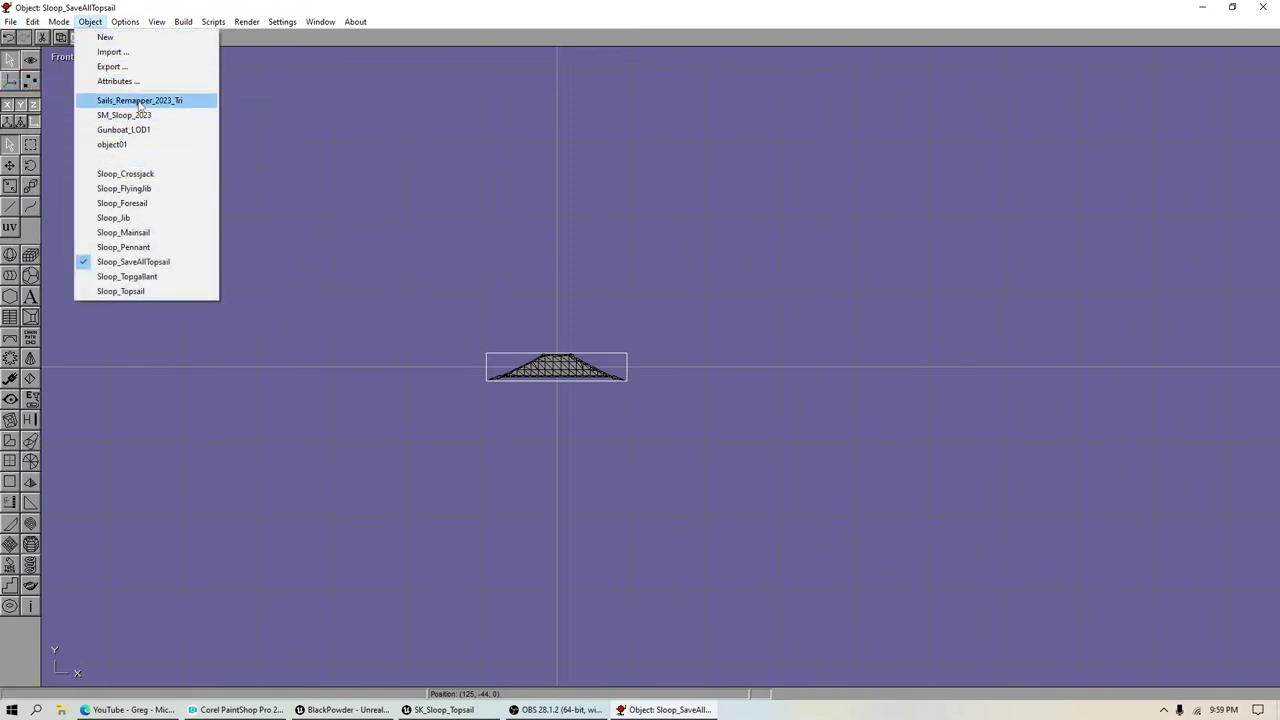
{"action": "left_click", "coordinate": [135, 100]}
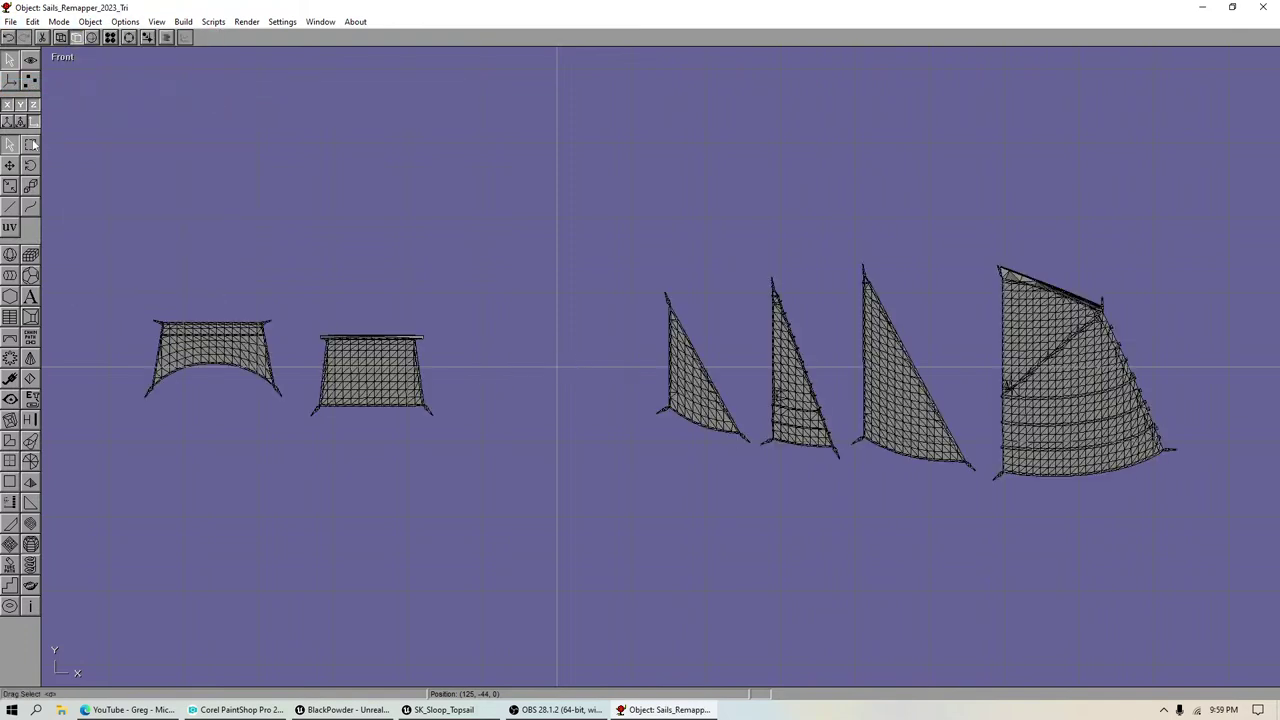
{"action": "left_click", "coordinate": [30, 86]}
{"action": "left_click_drag", "start_coordinate": [509, 297], "coordinate": [293, 445]}
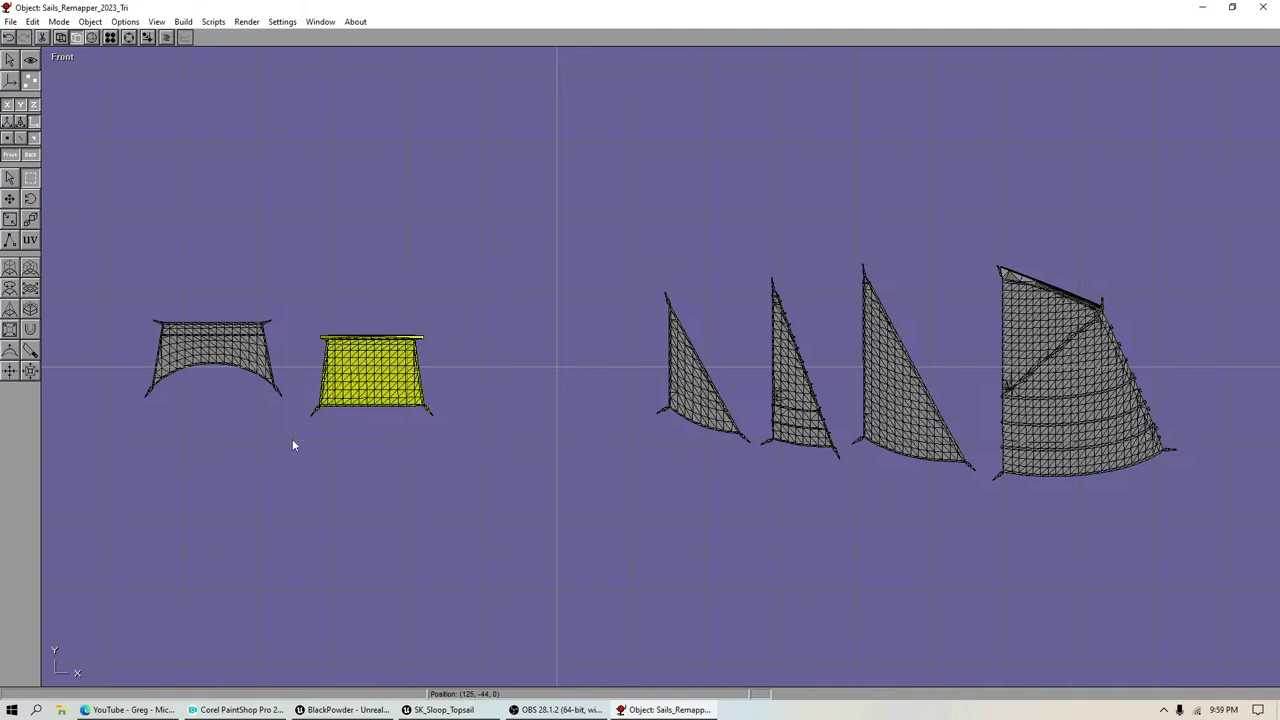
{"action": "left_click", "coordinate": [372, 412]}
{"action": "left_click", "coordinate": [12, 58]}
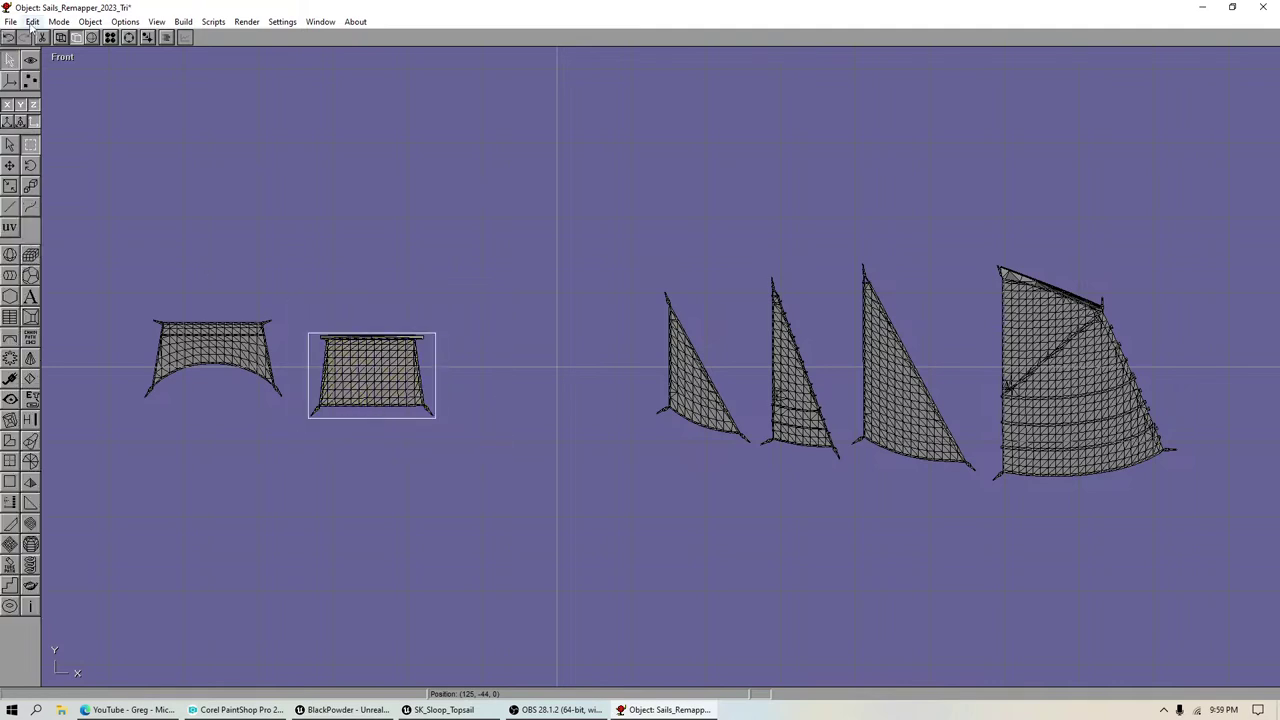
{"action": "left_click", "coordinate": [33, 22]}
{"action": "left_click", "coordinate": [60, 51]}
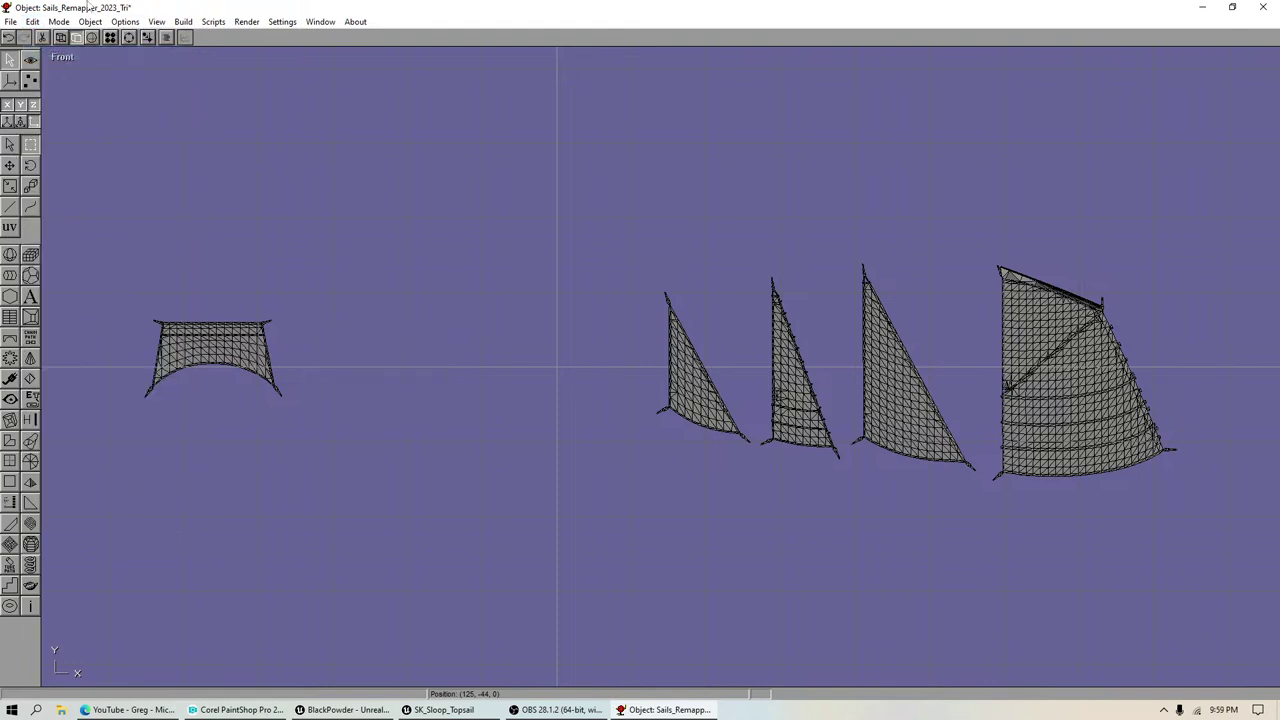
Step: Replace the old mesh in the Sloop_Topgallant object with the copied square sail and center it about the origin
{"action": "left_click", "coordinate": [90, 21]}
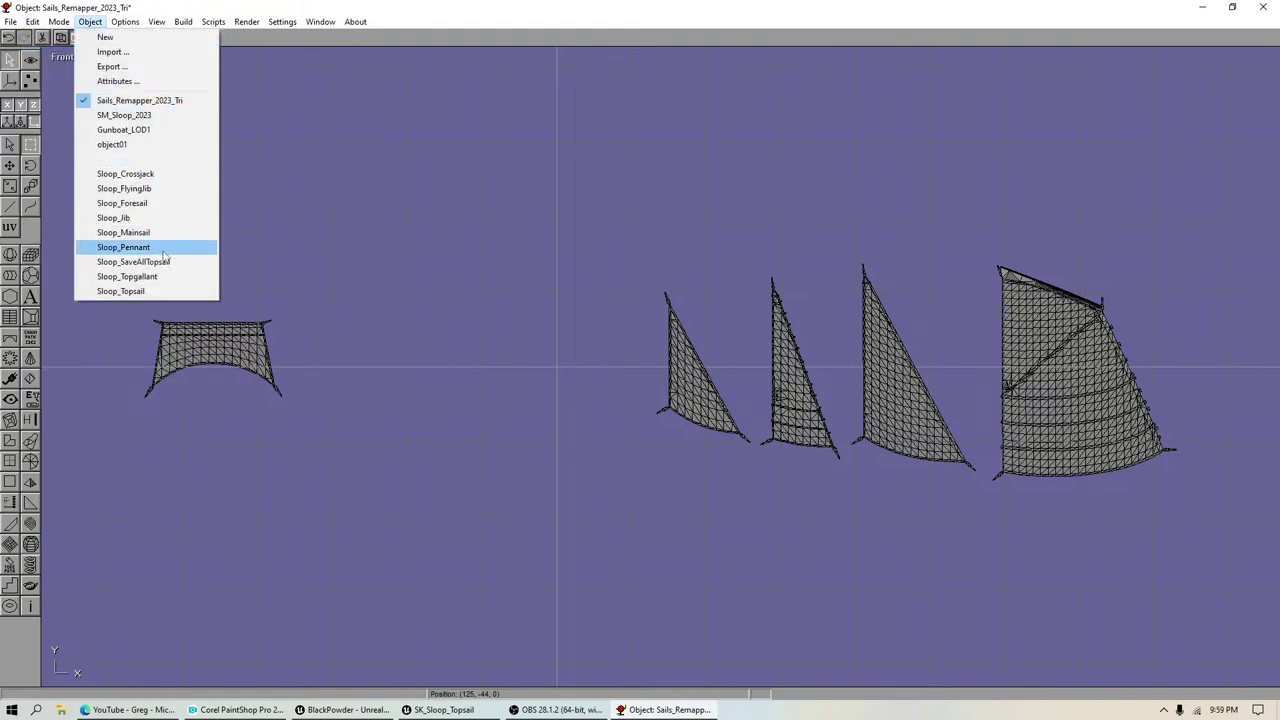
{"action": "left_click", "coordinate": [127, 276]}
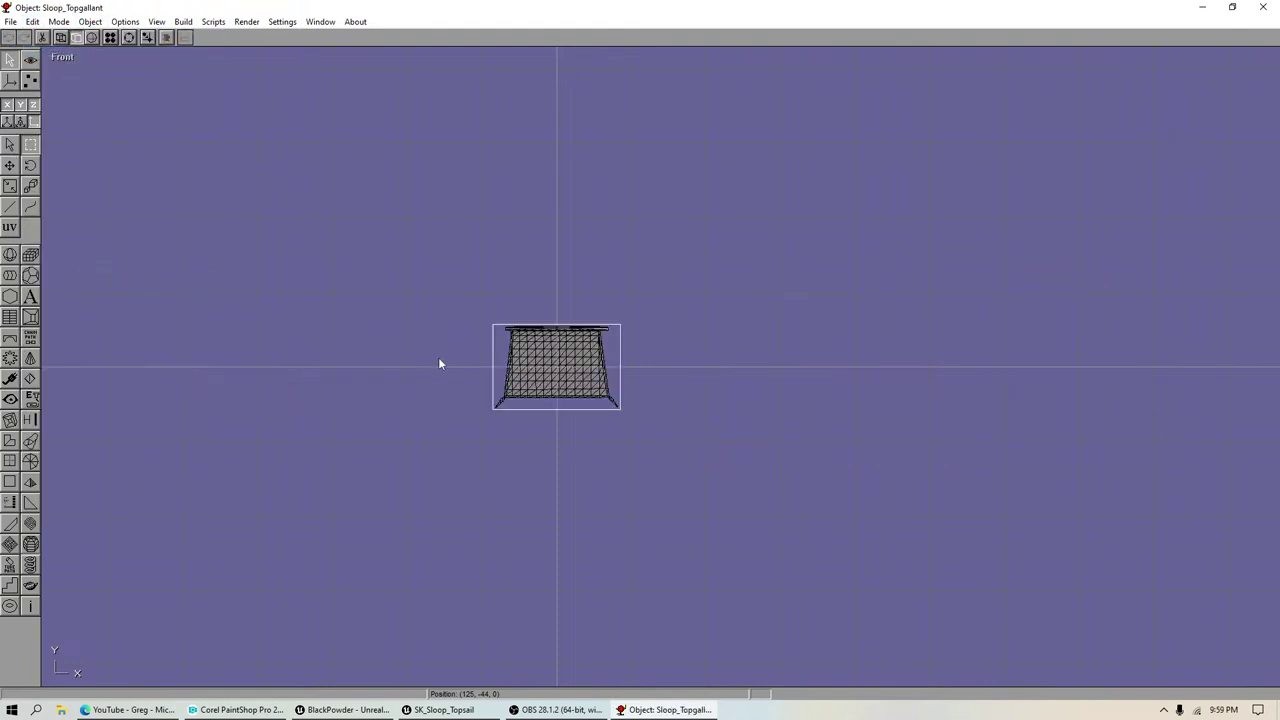
{"action": "left_click", "coordinate": [37, 21]}
{"action": "left_click", "coordinate": [60, 62]}
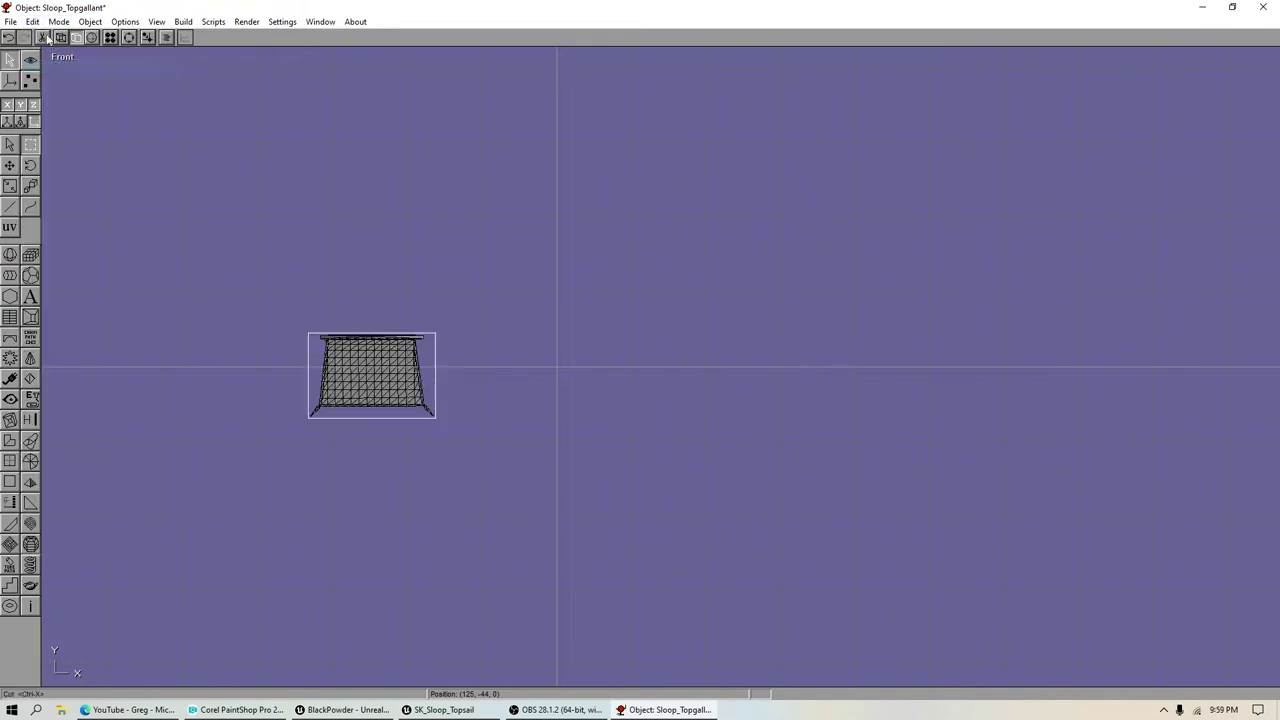
{"action": "left_click", "coordinate": [33, 21]}
{"action": "mouse_move", "coordinate": [63, 288]}
{"action": "left_click", "coordinate": [238, 319]}
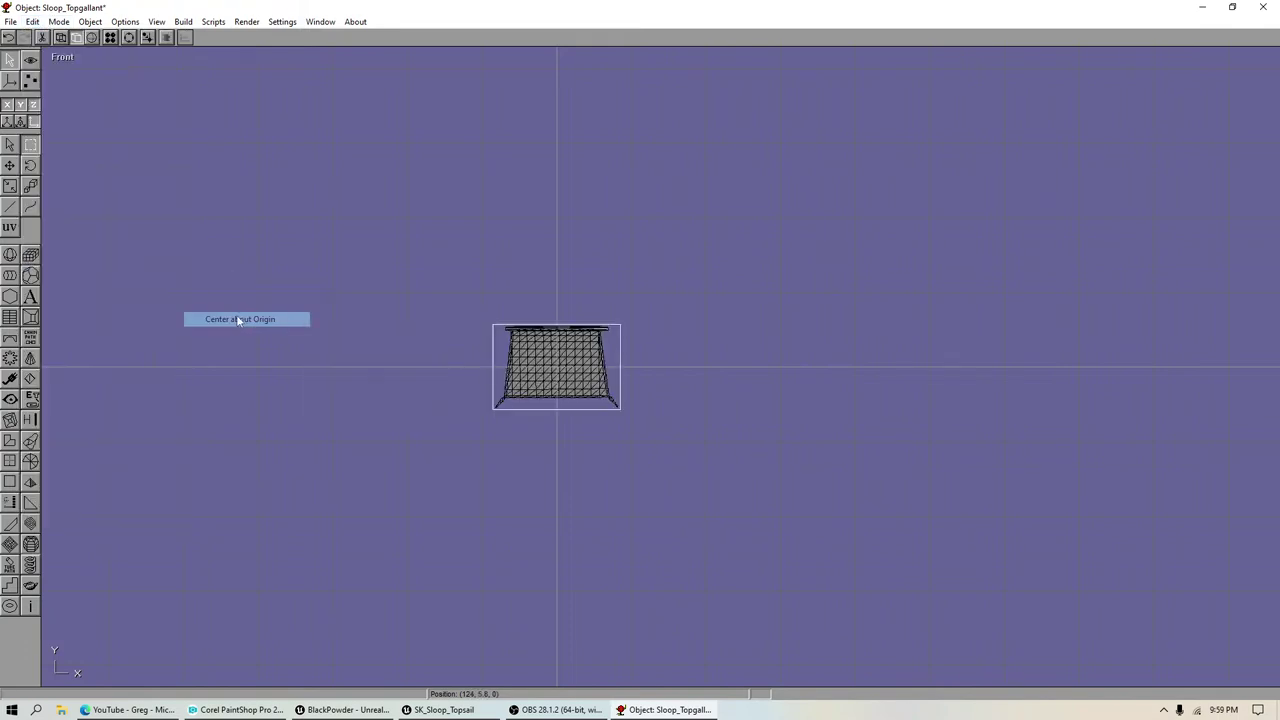
Step: Return to Sails_Remapper_2023_Tri, detach the faces of the sail with the arched foot, copy it and remove it from the object
{"action": "left_click", "coordinate": [90, 21]}
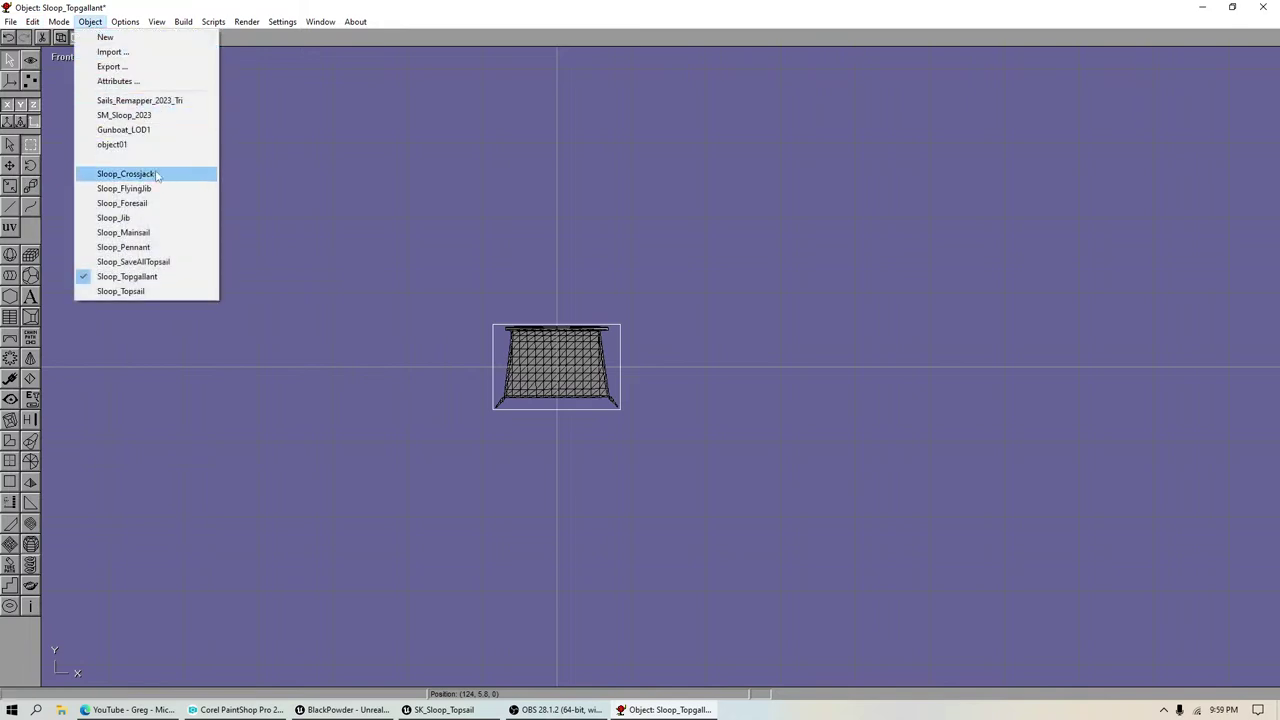
{"action": "left_click", "coordinate": [140, 100]}
{"action": "left_click", "coordinate": [30, 80]}
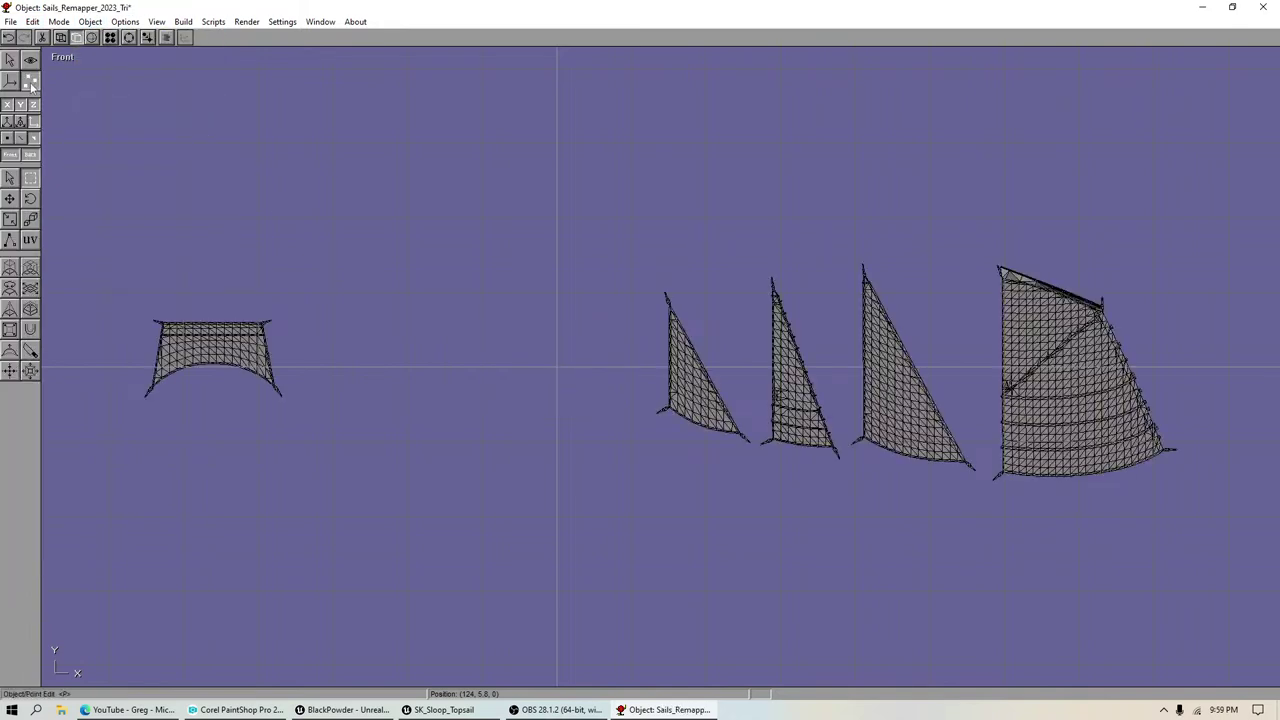
{"action": "left_click_drag", "start_coordinate": [120, 240], "coordinate": [454, 488]}
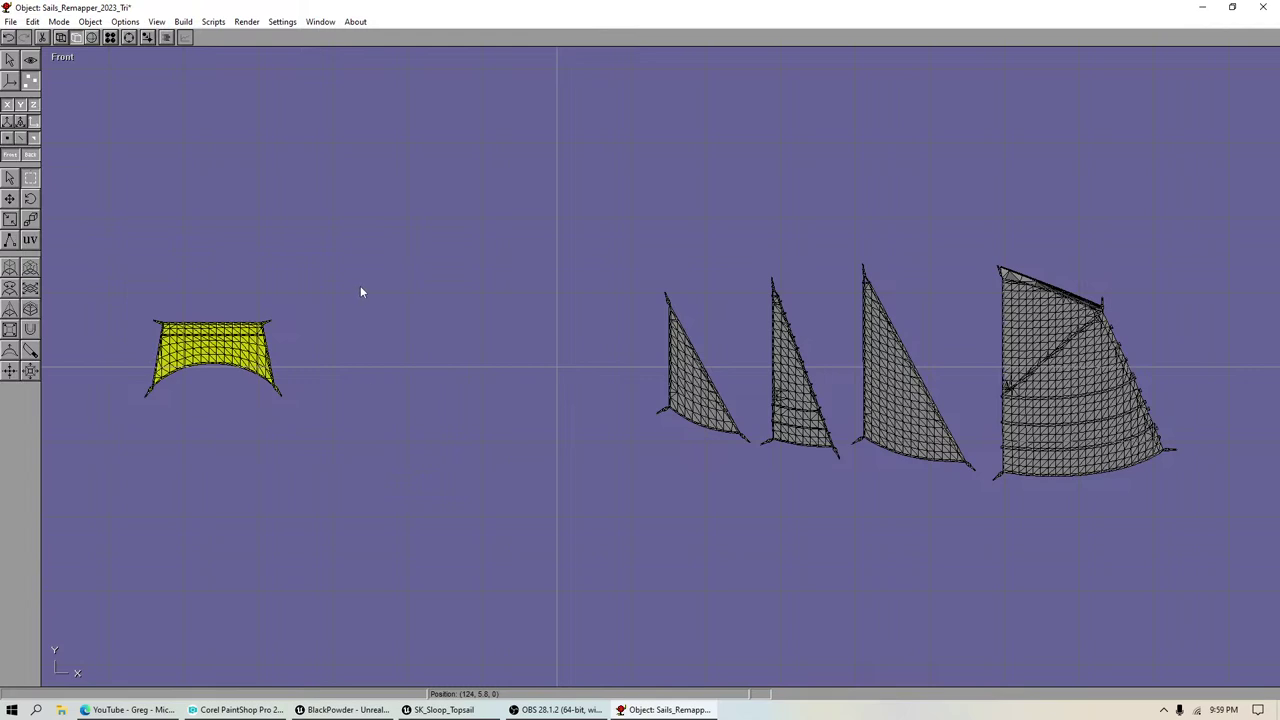
{"action": "key", "text": "shift+d"}
{"action": "left_click", "coordinate": [9, 60]}
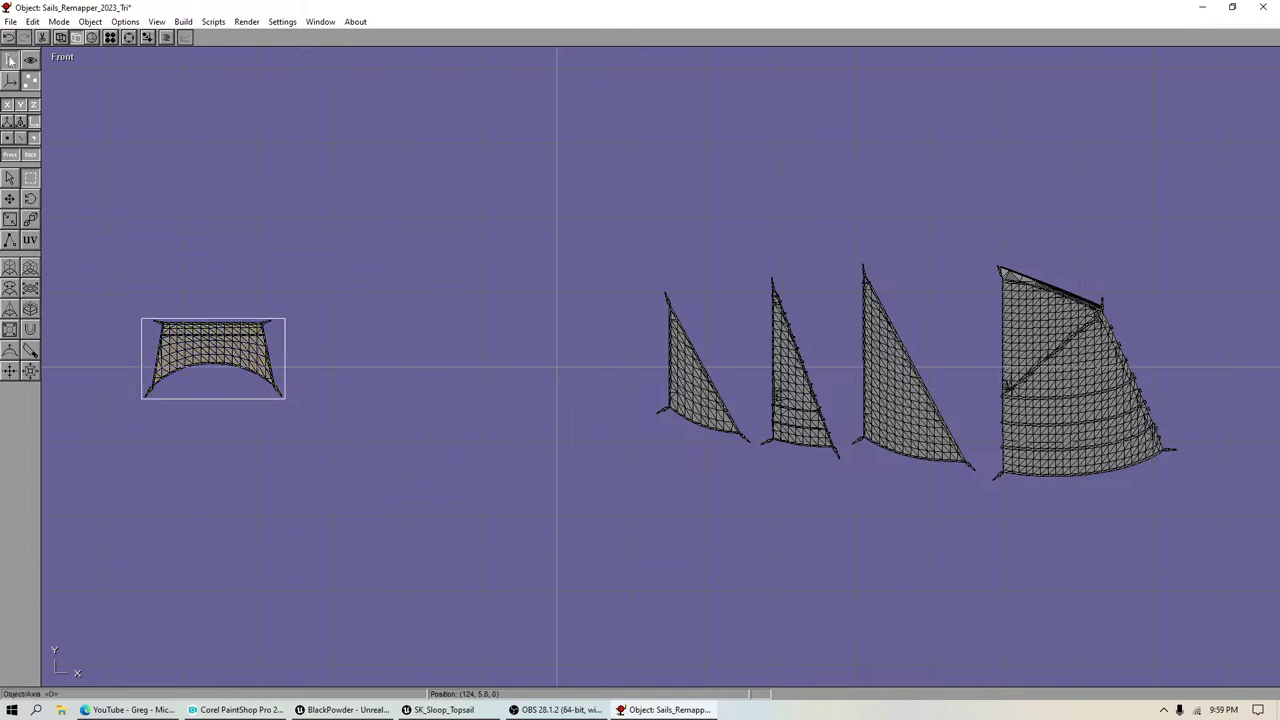
{"action": "left_click", "coordinate": [32, 21]}
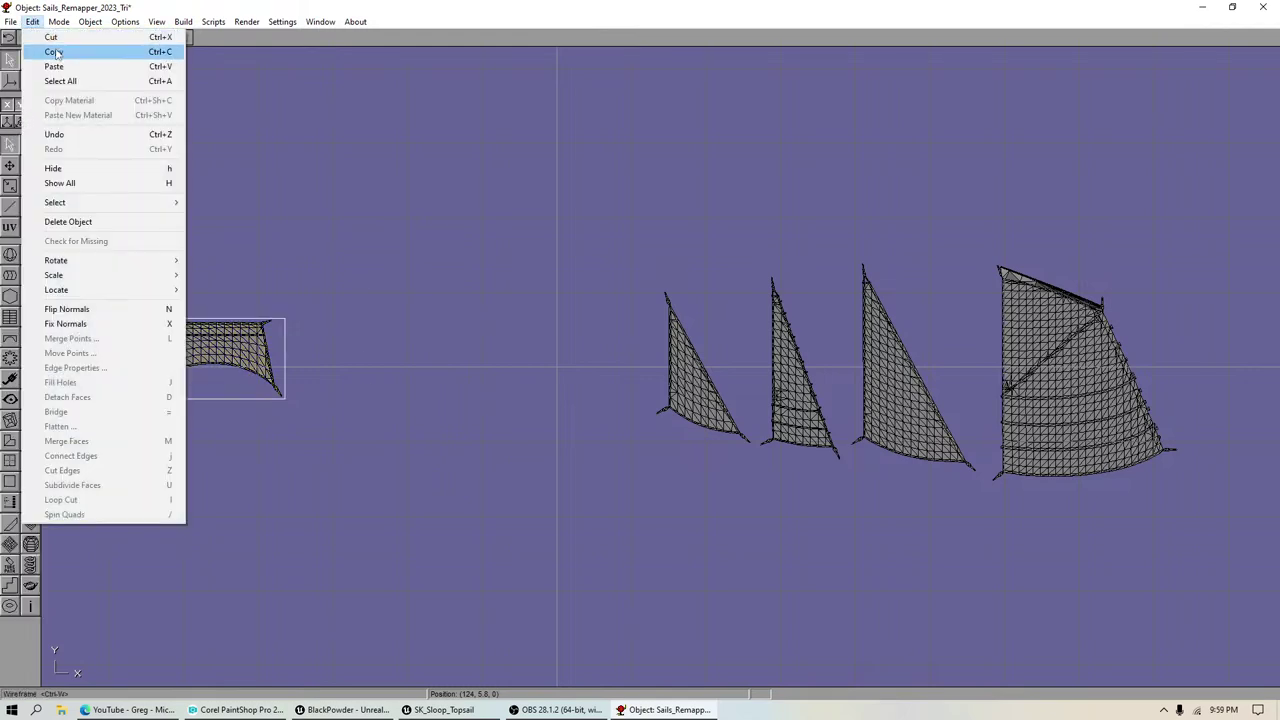
{"action": "left_click", "coordinate": [50, 49]}
{"action": "left_click", "coordinate": [60, 37]}
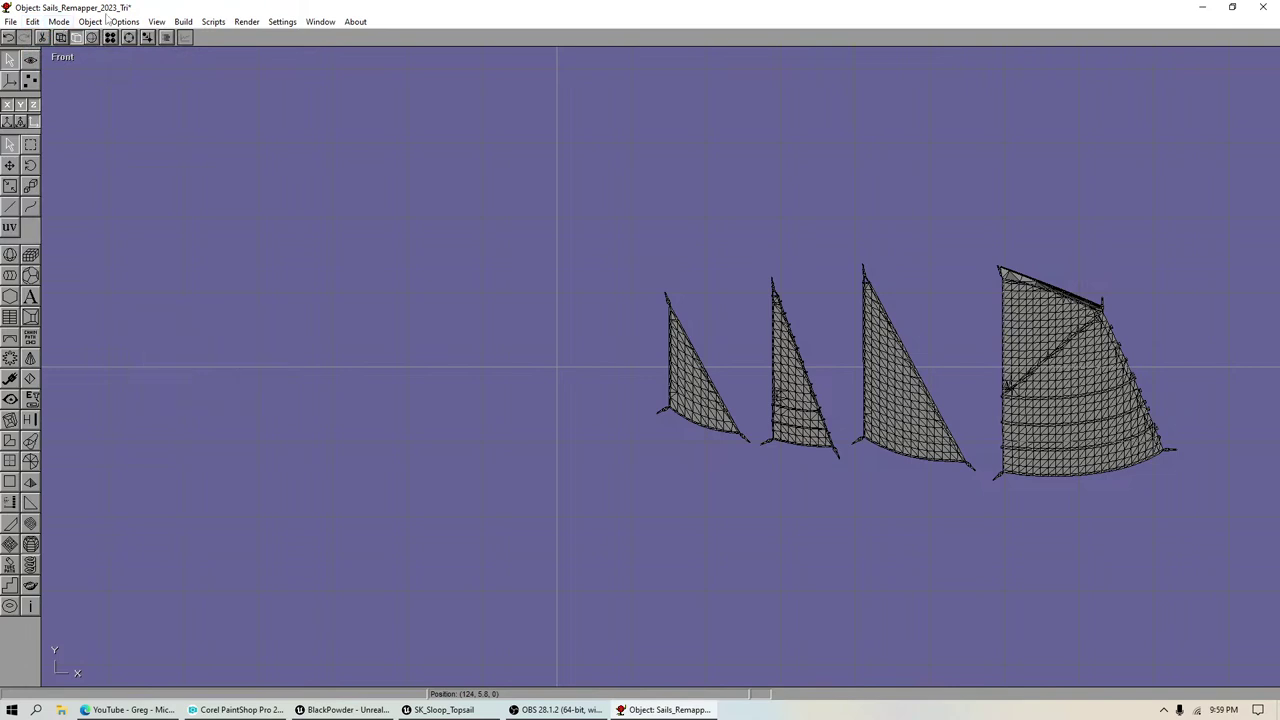
Step: Replace the old mesh in the Sloop_Topsail object with the copied arched-foot sail and center it about the origin
{"action": "left_click", "coordinate": [125, 21]}
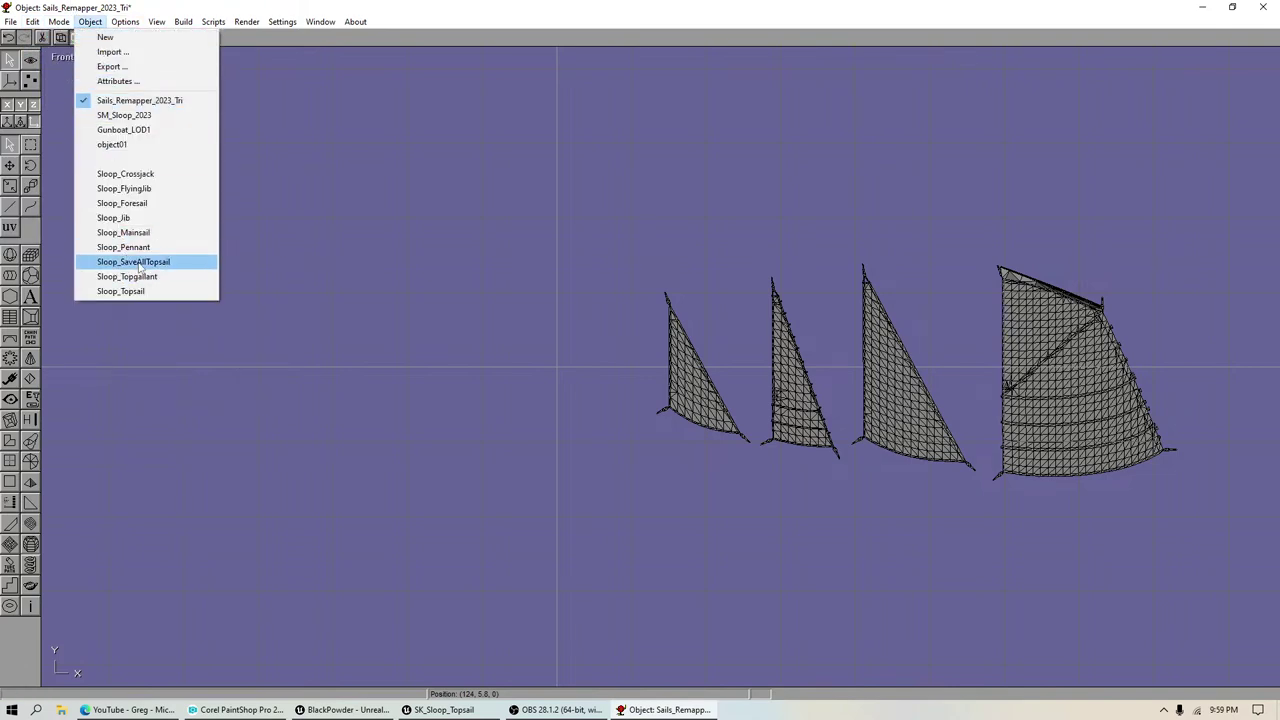
{"action": "left_click", "coordinate": [121, 291]}
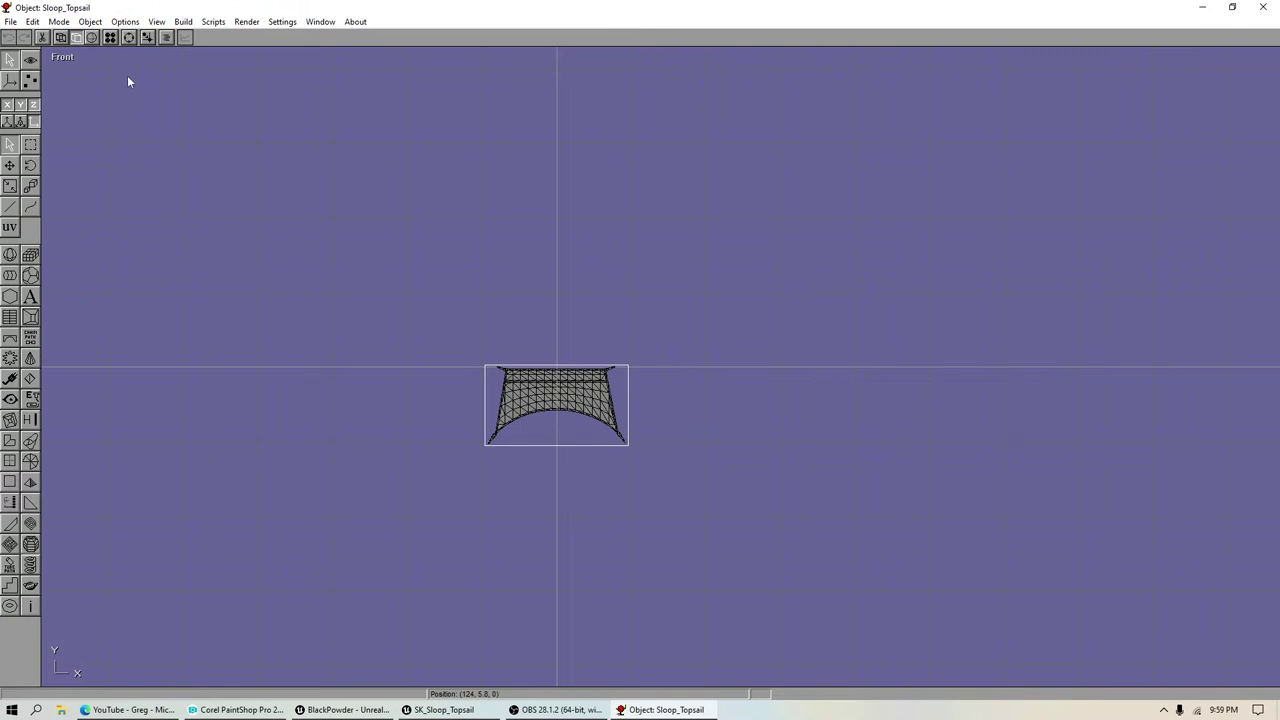
{"action": "key", "text": "ctrl+x"}
{"action": "left_click", "coordinate": [32, 21]}
{"action": "left_click", "coordinate": [53, 66]}
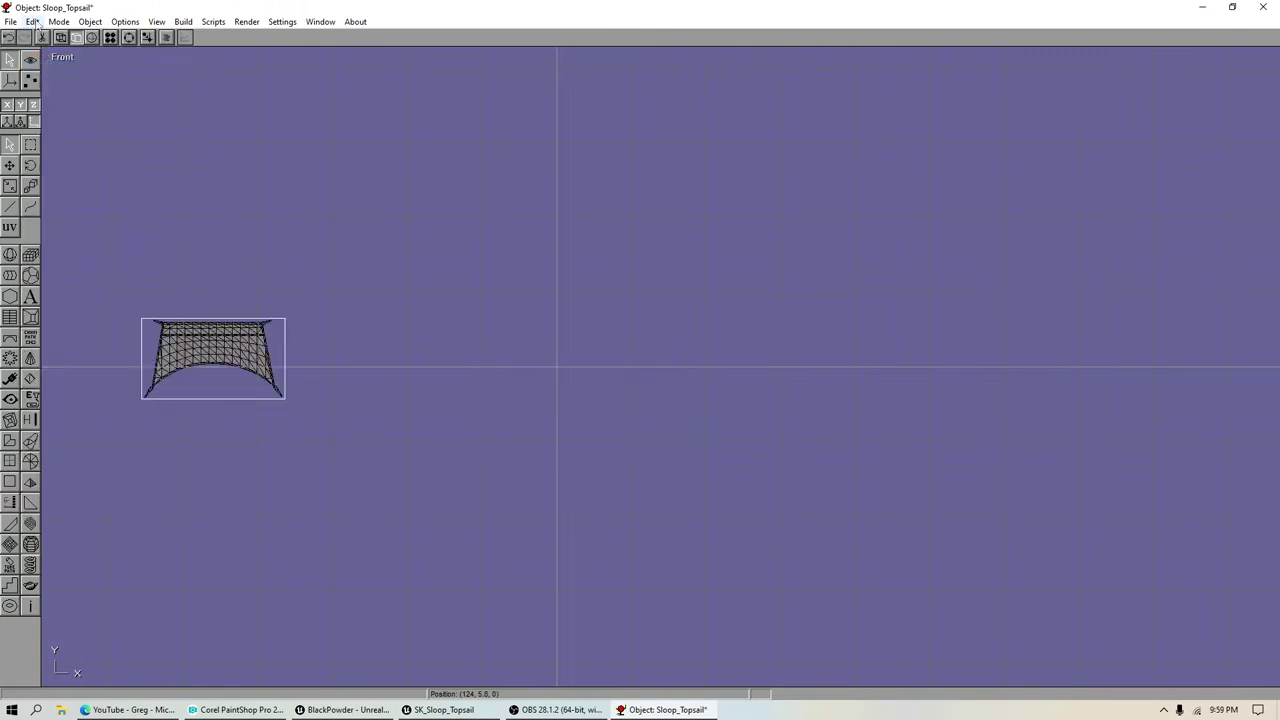
{"action": "left_click", "coordinate": [32, 21]}
{"action": "mouse_move", "coordinate": [150, 289]}
{"action": "left_click", "coordinate": [249, 306]}
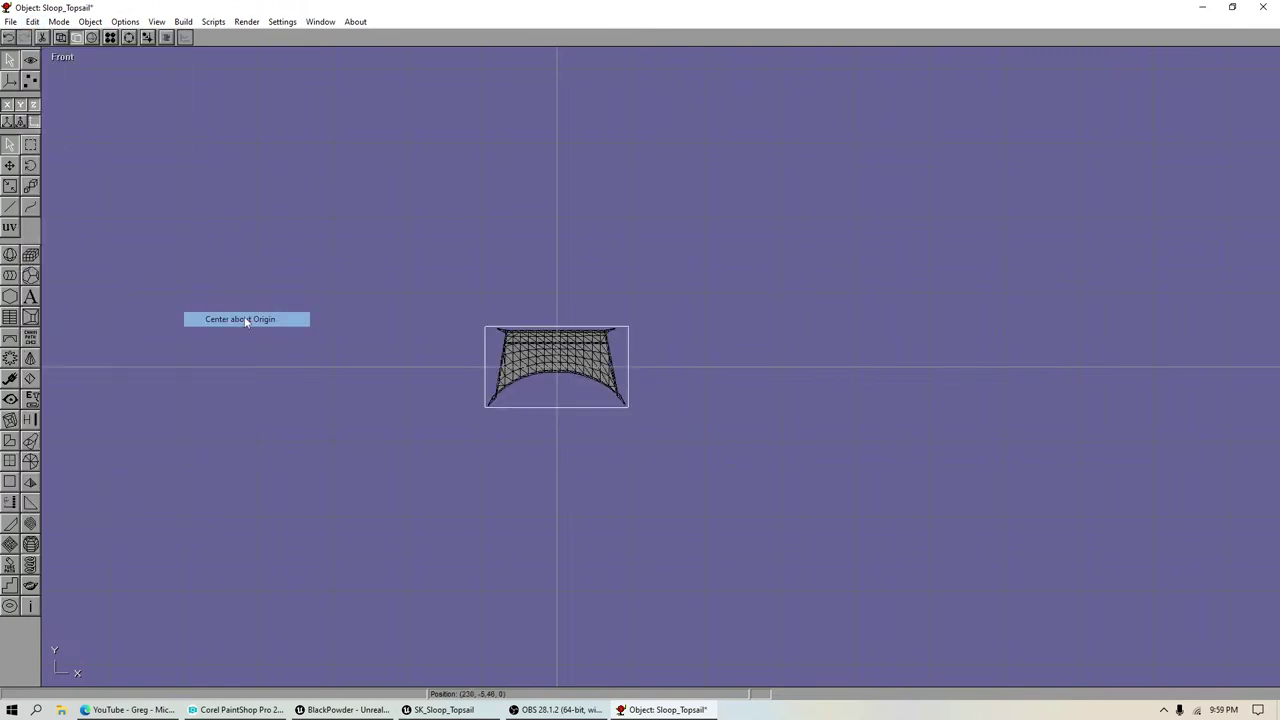
Step: Return to Sails_Remapper_2023_Tri, detach the faces of the triangular sail nearest the origin, copy it and remove it from the object
{"action": "left_click", "coordinate": [90, 21]}
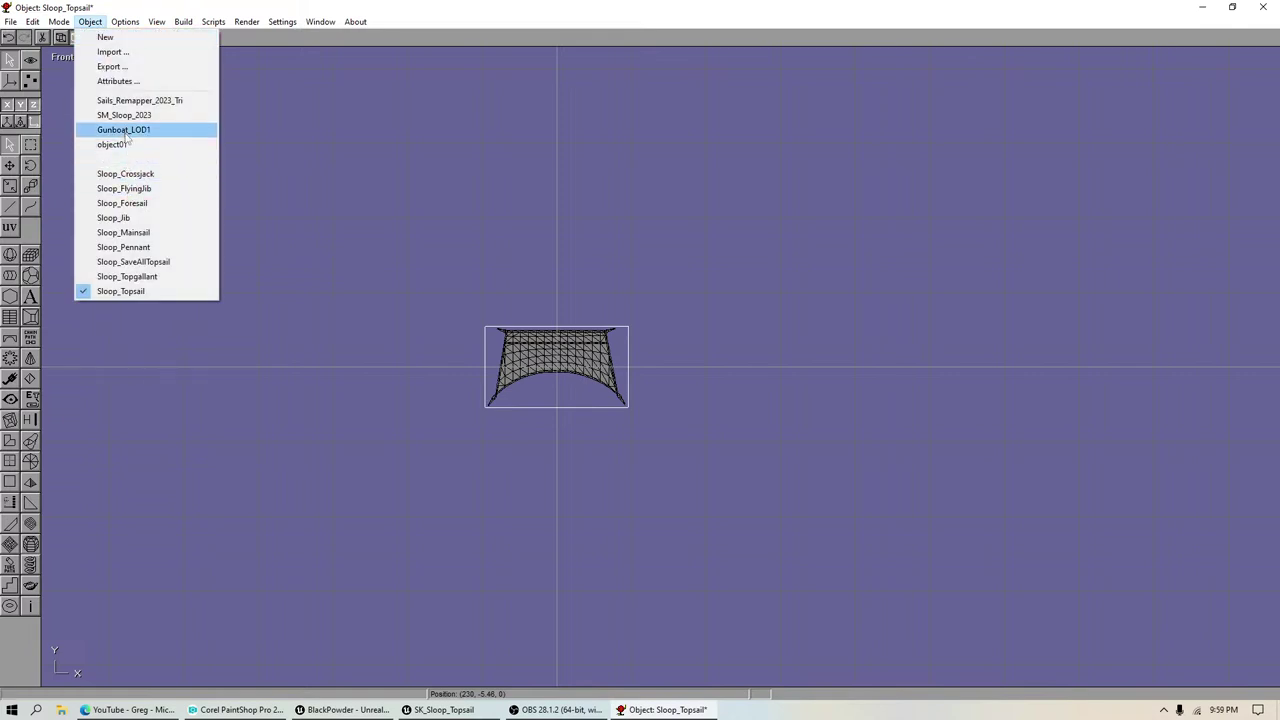
{"action": "left_click", "coordinate": [130, 100]}
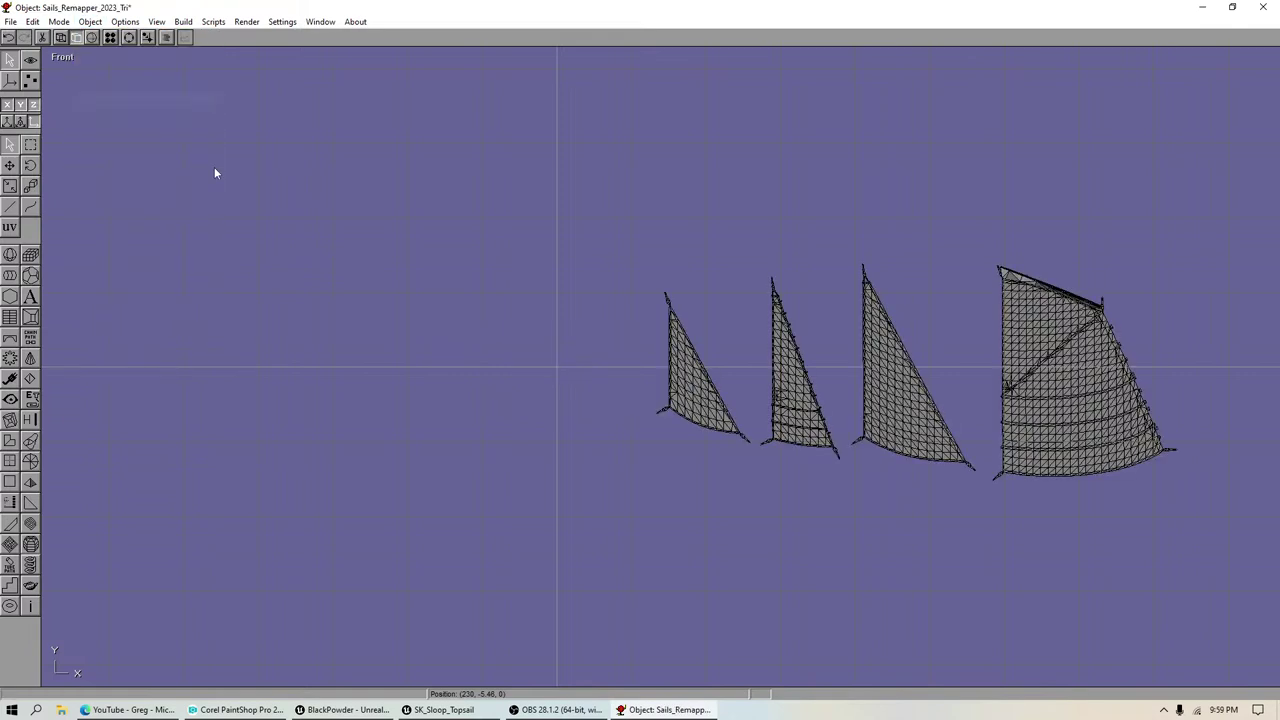
{"action": "left_click", "coordinate": [31, 80]}
{"action": "left_click_drag", "start_coordinate": [613, 269], "coordinate": [732, 438]}
{"action": "left_click", "coordinate": [701, 425]}
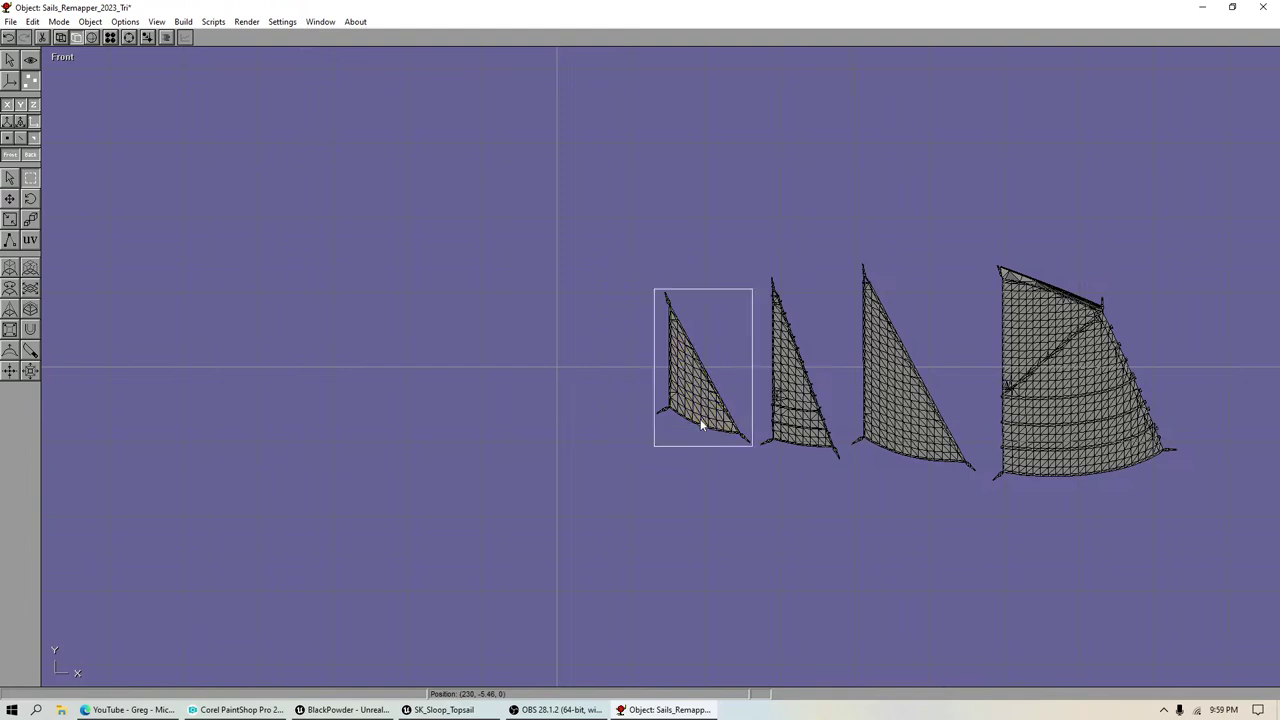
{"action": "left_click", "coordinate": [8, 59]}
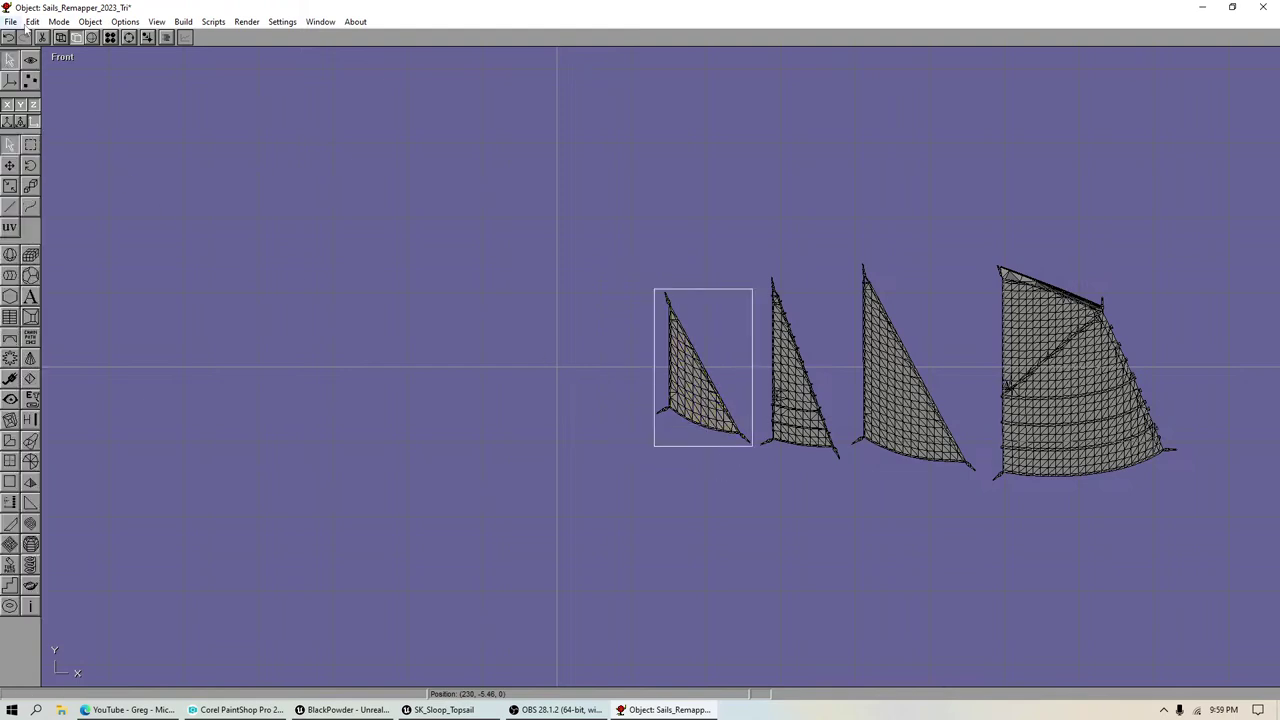
{"action": "left_click", "coordinate": [30, 22]}
{"action": "left_click", "coordinate": [60, 55]}
{"action": "key", "text": "Delete"}
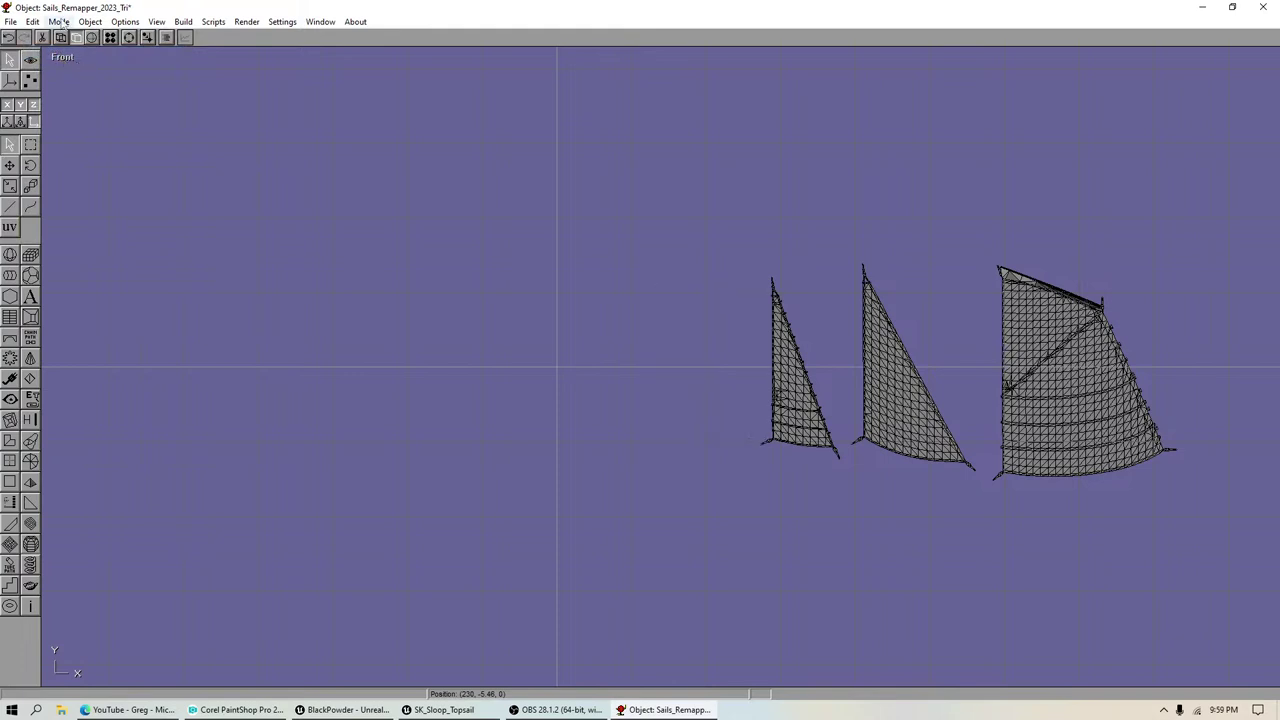
Step: Replace the old mesh in the Sloop_FlyingJib object with the copied triangular sail and center it about the origin
{"action": "left_click", "coordinate": [90, 21]}
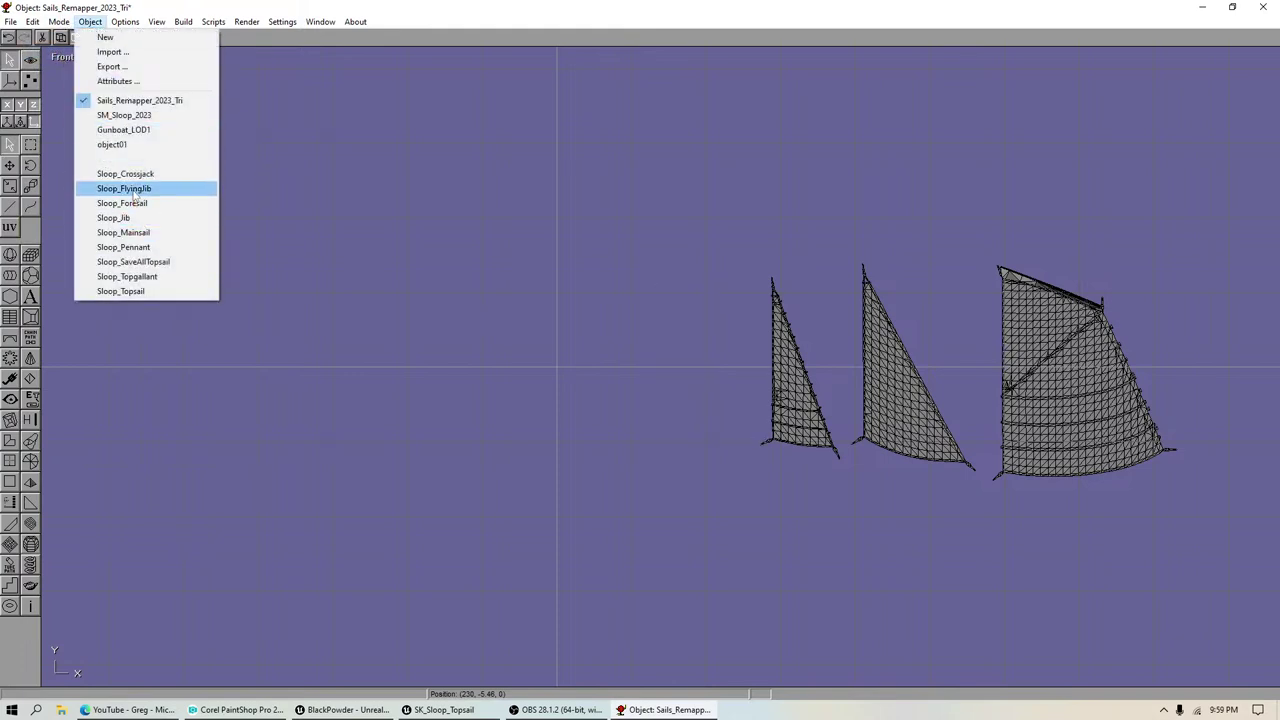
{"action": "left_click", "coordinate": [134, 190]}
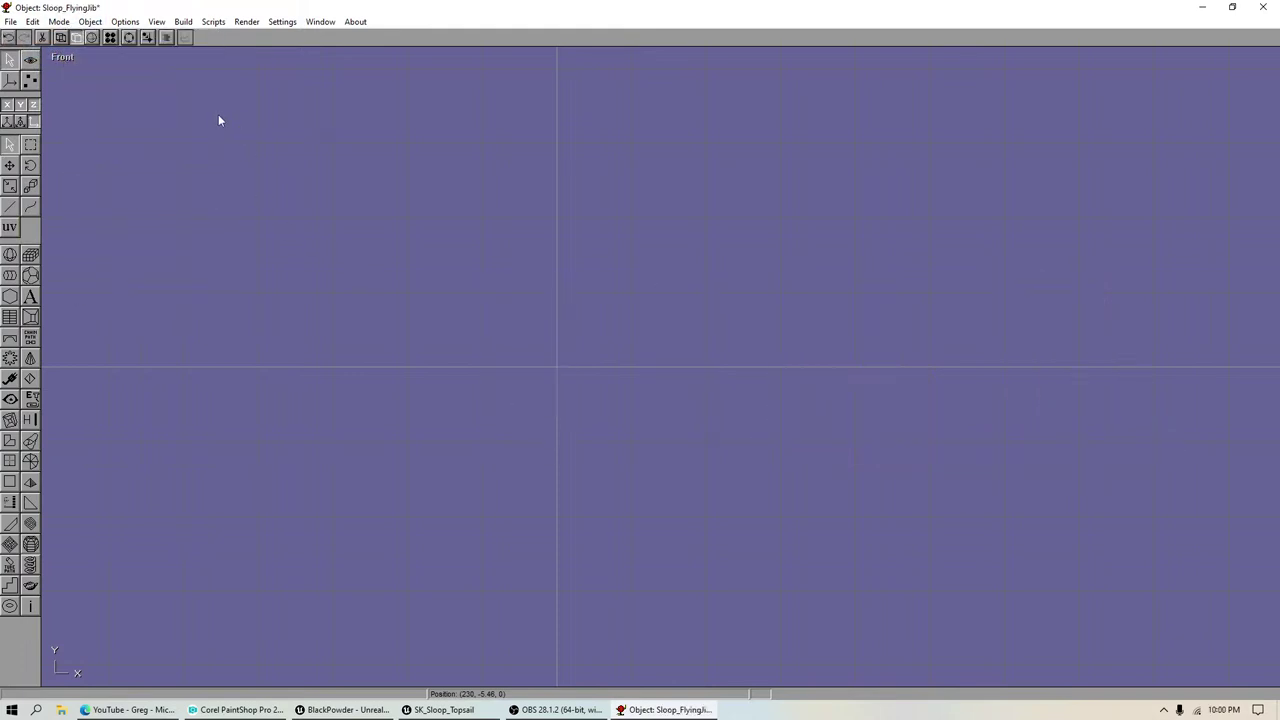
{"action": "left_click", "coordinate": [31, 21]}
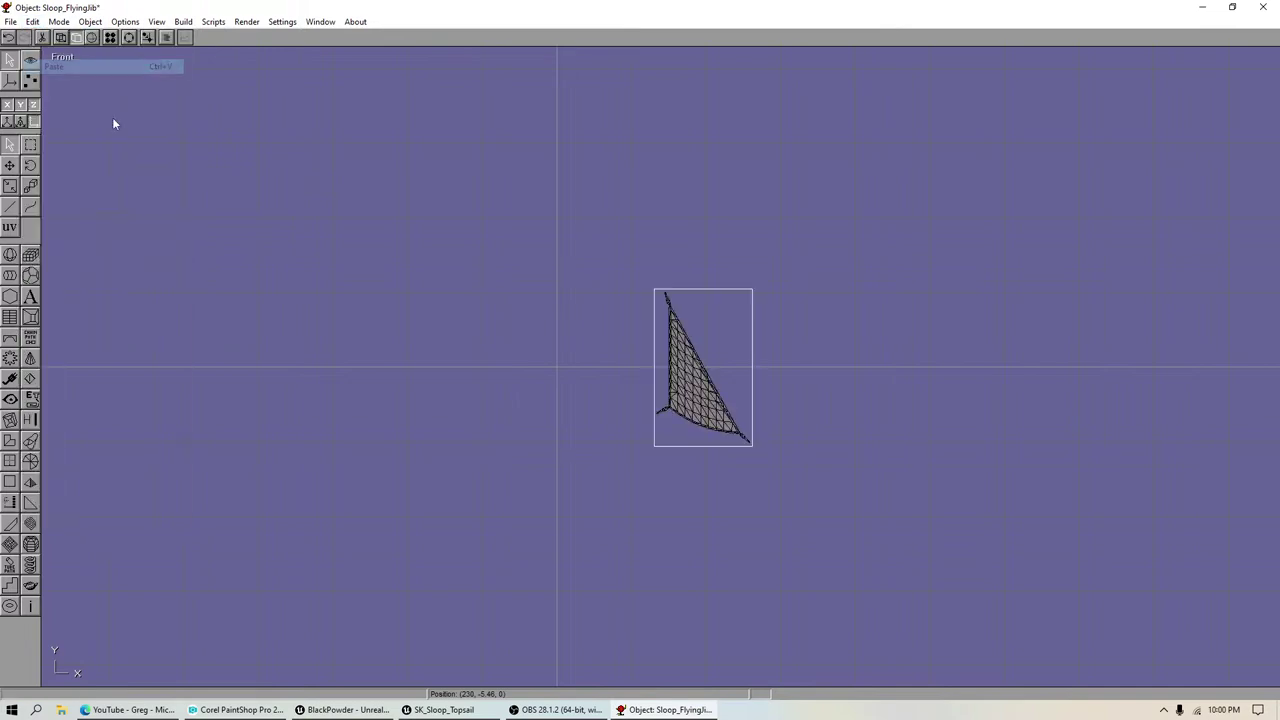
{"action": "left_click", "coordinate": [72, 65]}
{"action": "left_click", "coordinate": [32, 21]}
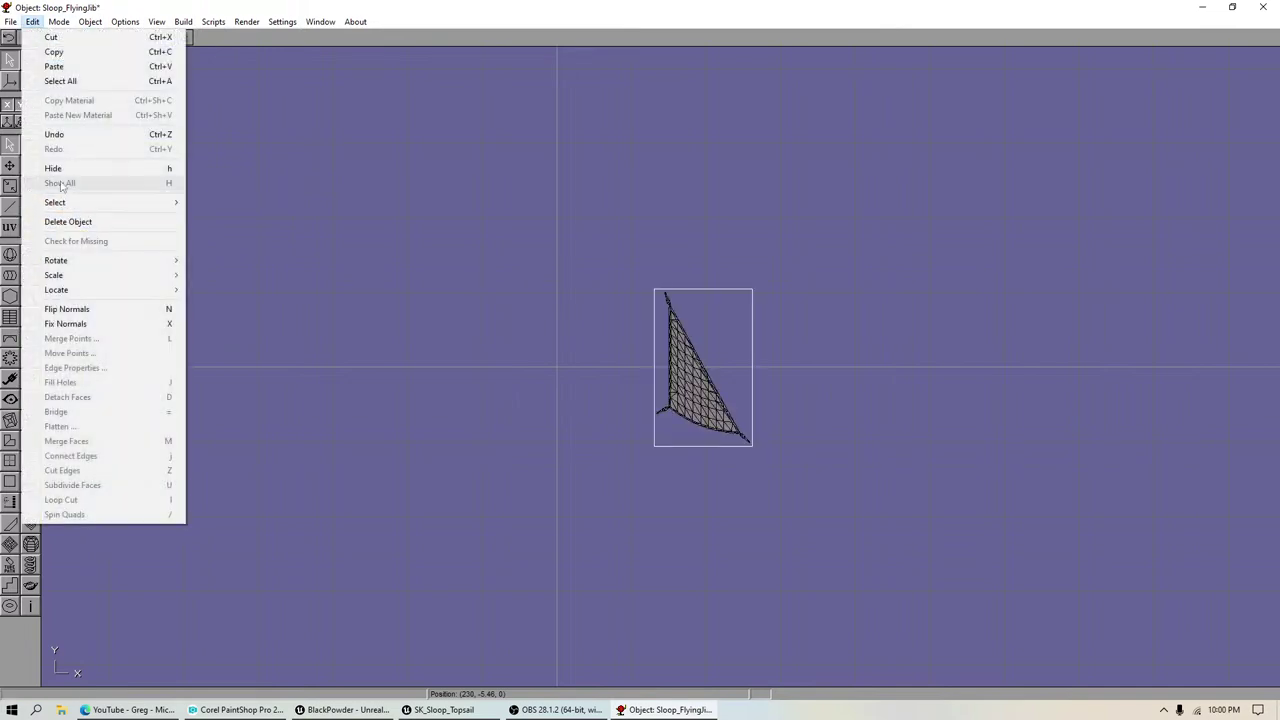
{"action": "mouse_move", "coordinate": [100, 289]}
{"action": "left_click", "coordinate": [240, 318]}
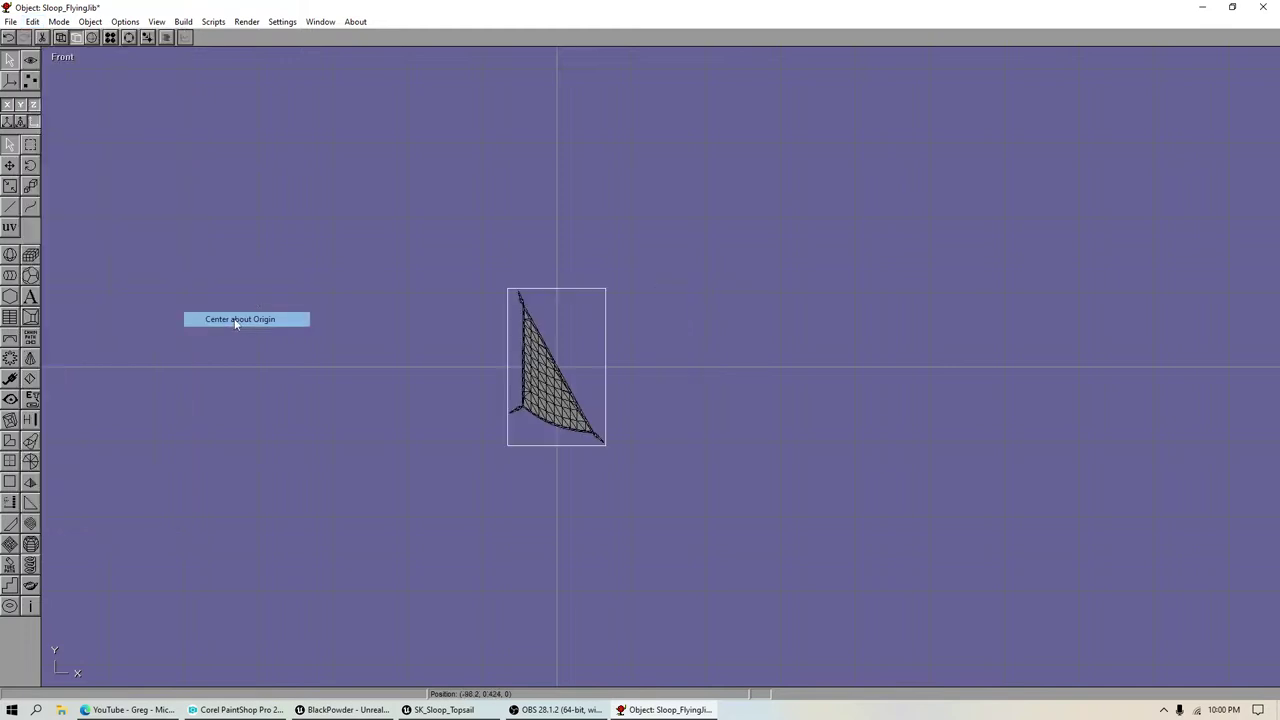
Step: Return to Sails_Remapper_2023_Tri, detach the faces of the narrow triangular sail nearest the origin, copy it and hide it
{"action": "left_click", "coordinate": [78, 22]}
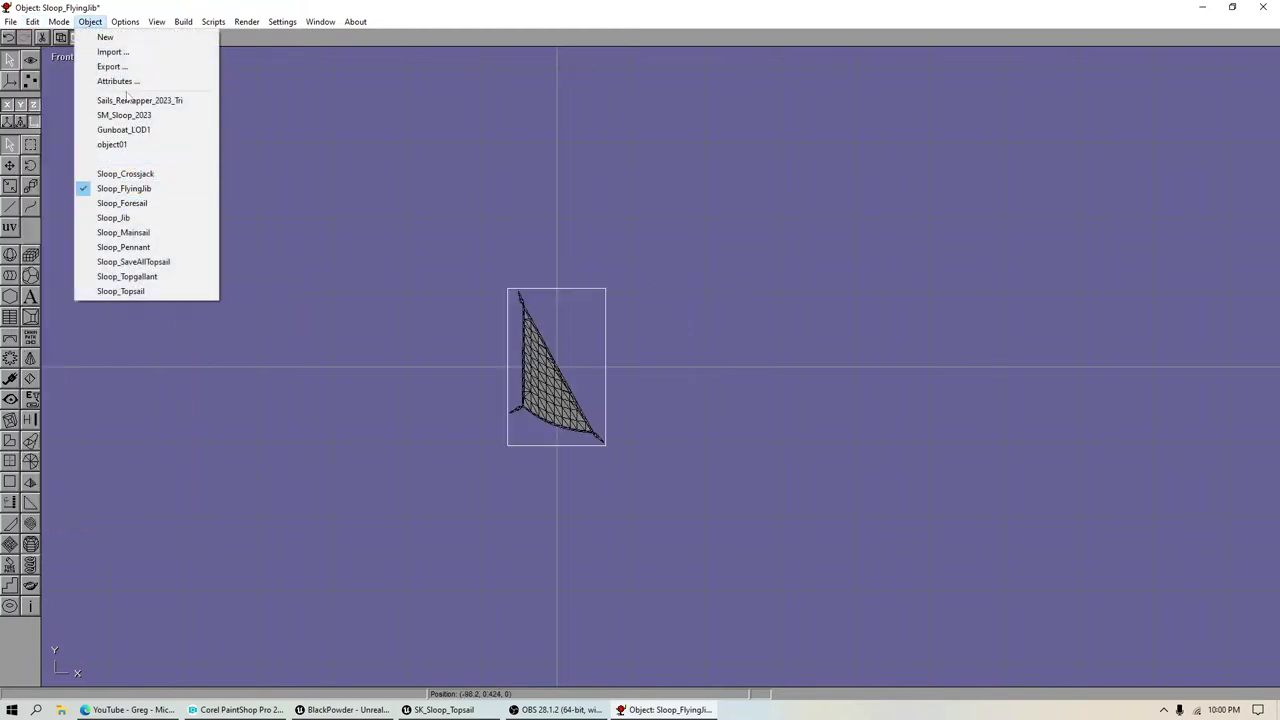
{"action": "left_click", "coordinate": [135, 101]}
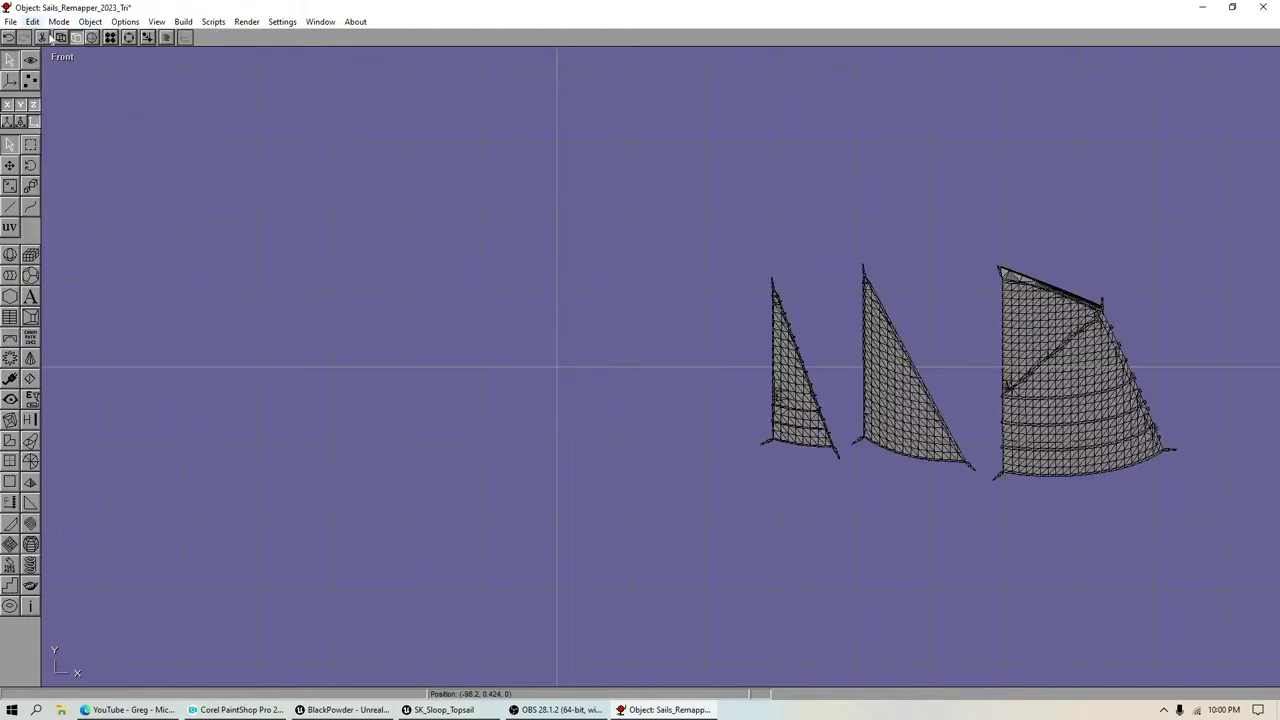
{"action": "left_click", "coordinate": [31, 81]}
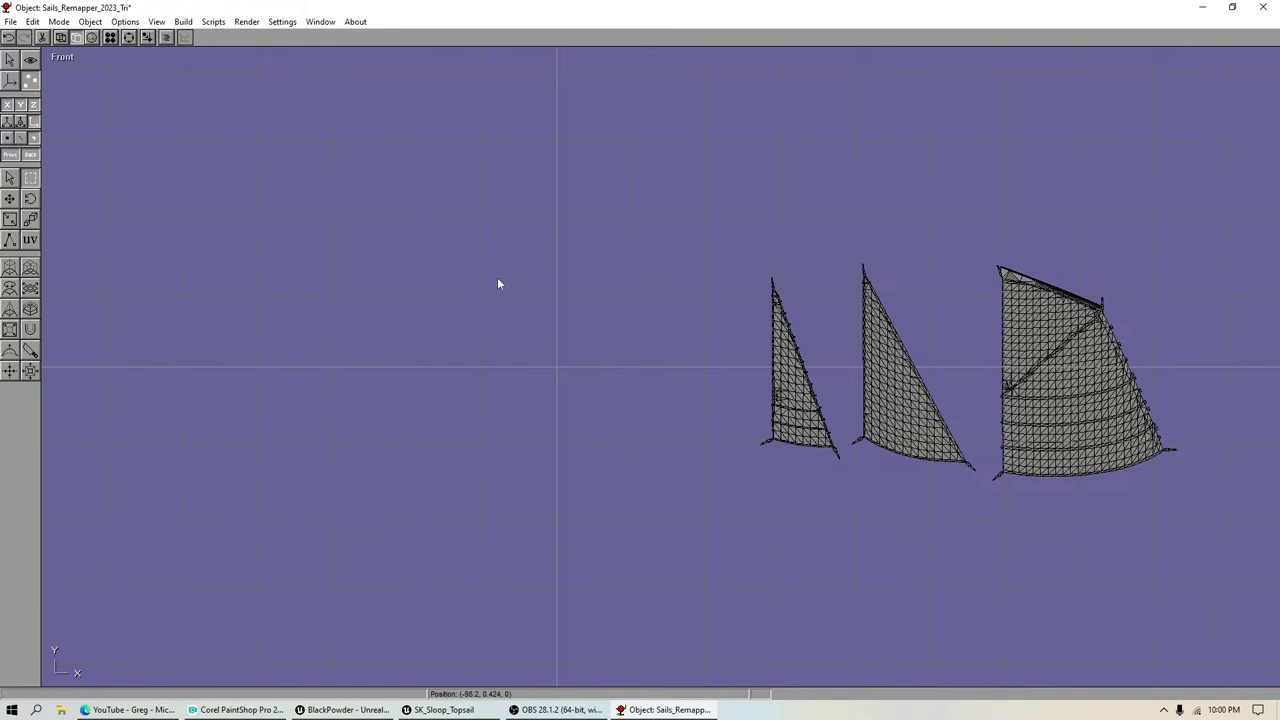
{"action": "left_click_drag", "start_coordinate": [580, 223], "coordinate": [830, 556]}
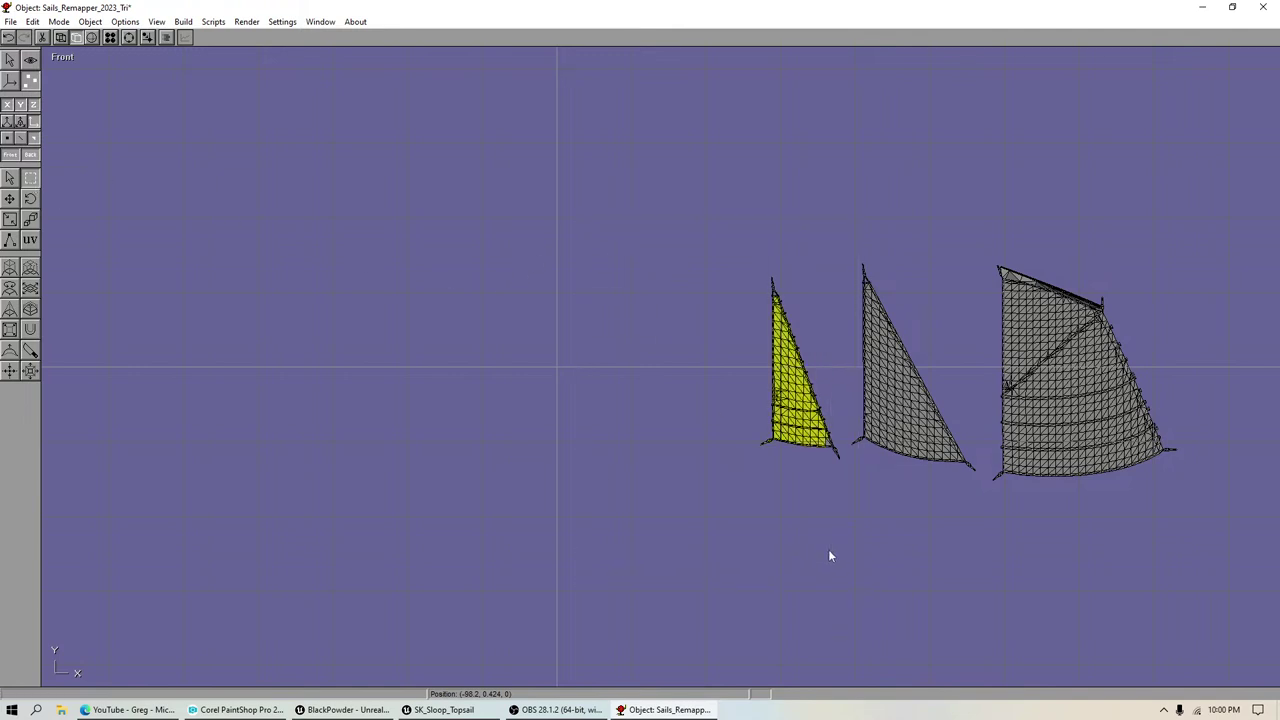
{"action": "key", "text": "ctrl+v"}
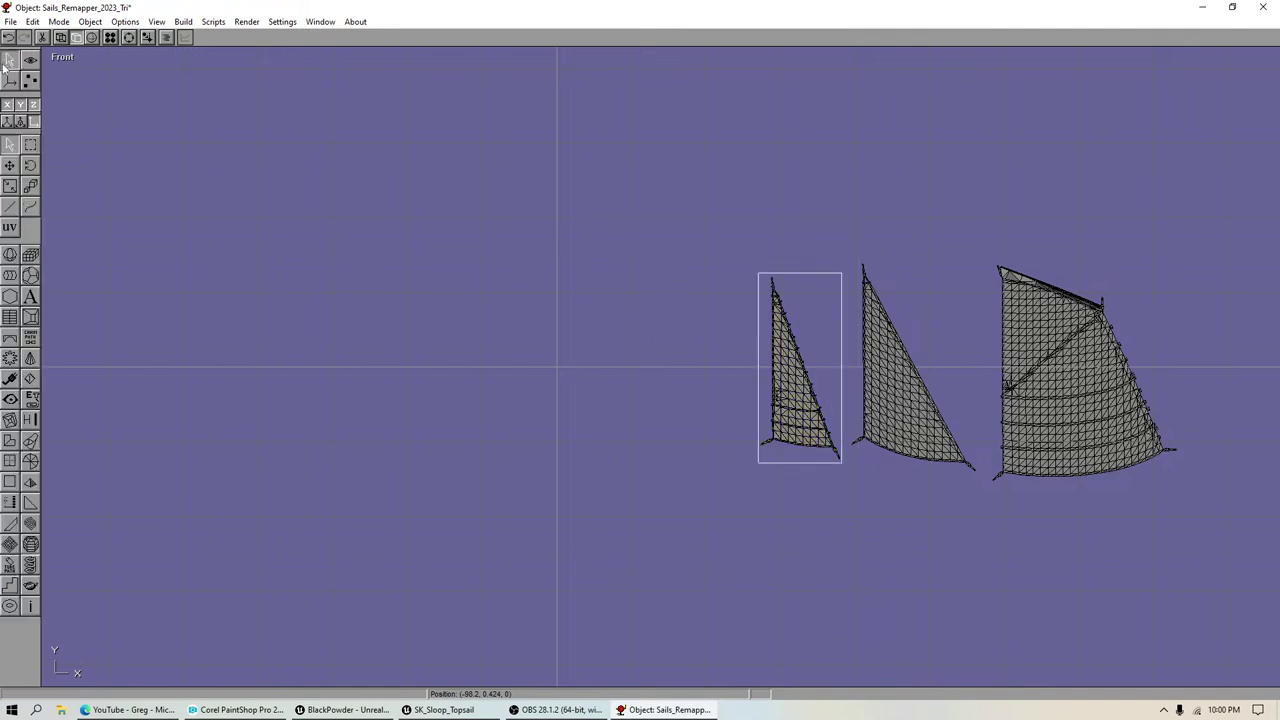
{"action": "left_click", "coordinate": [32, 21]}
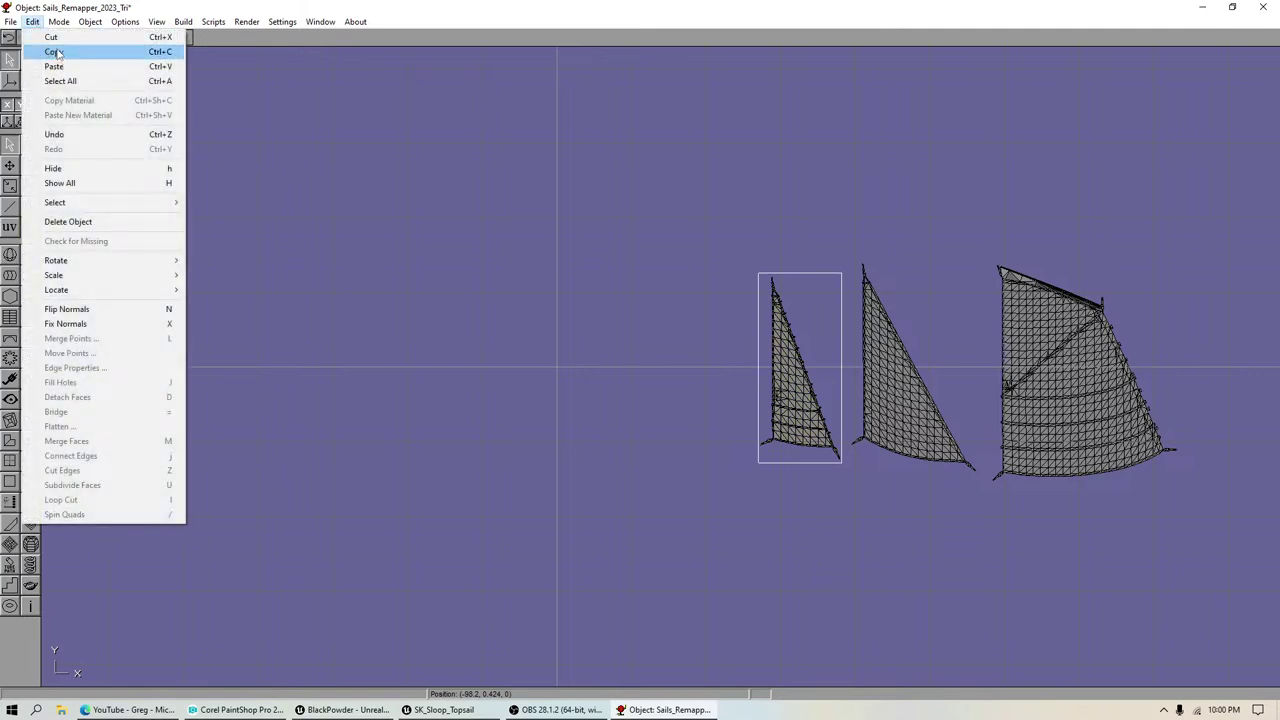
{"action": "left_click", "coordinate": [57, 52]}
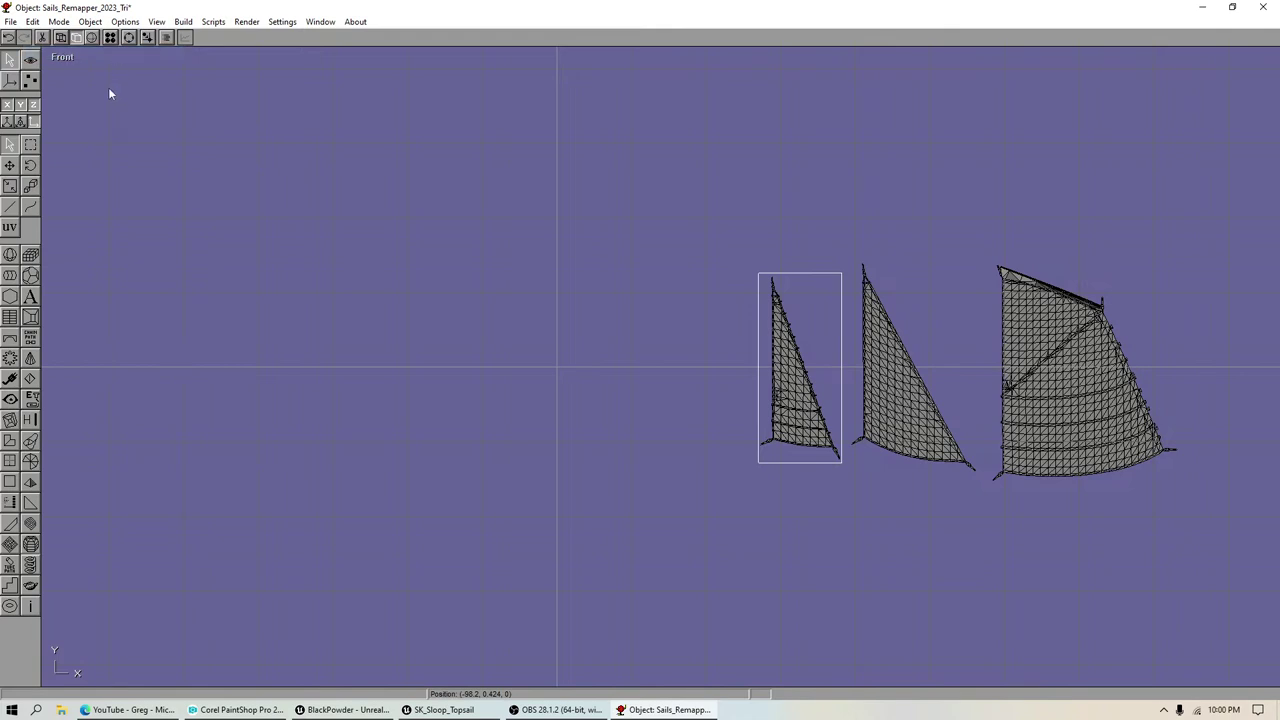
{"action": "key", "text": "Delete"}
Step: Replace the old mesh in the Sloop_Foresail object with the copied narrow triangular sail and center it about the origin
{"action": "left_click", "coordinate": [89, 22]}
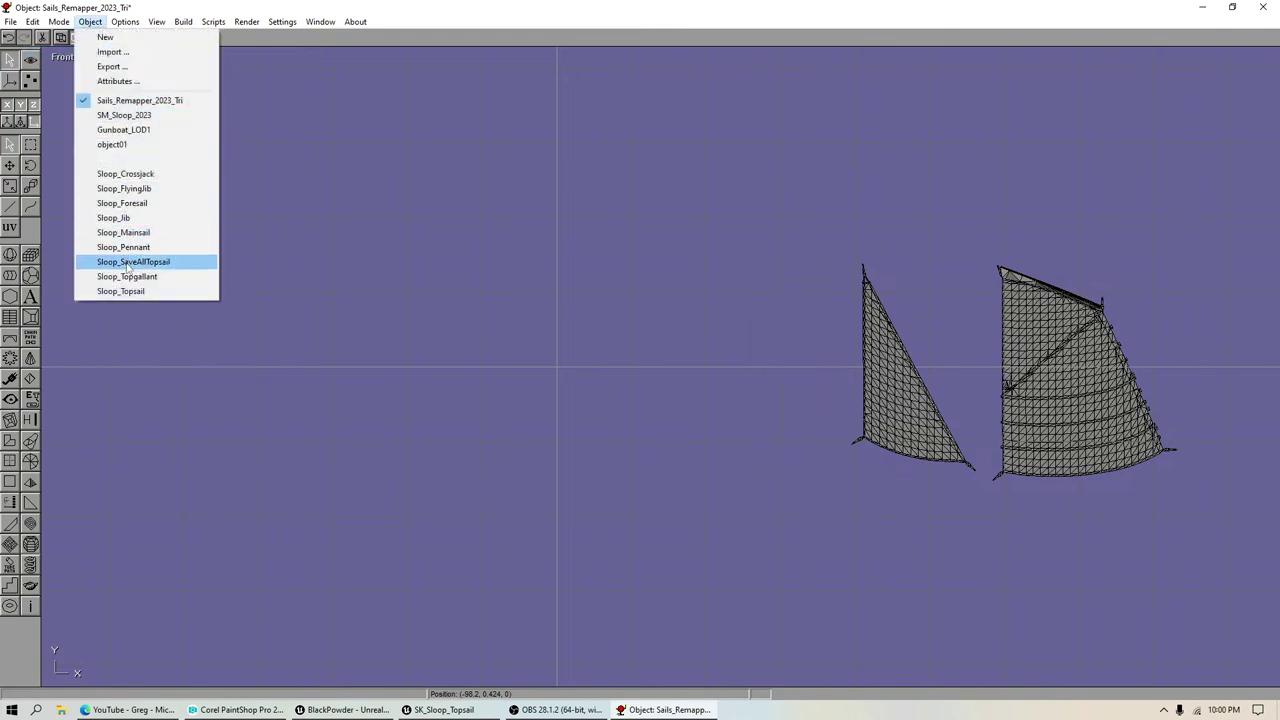
{"action": "left_click", "coordinate": [122, 203]}
{"action": "key", "text": "Delete"}
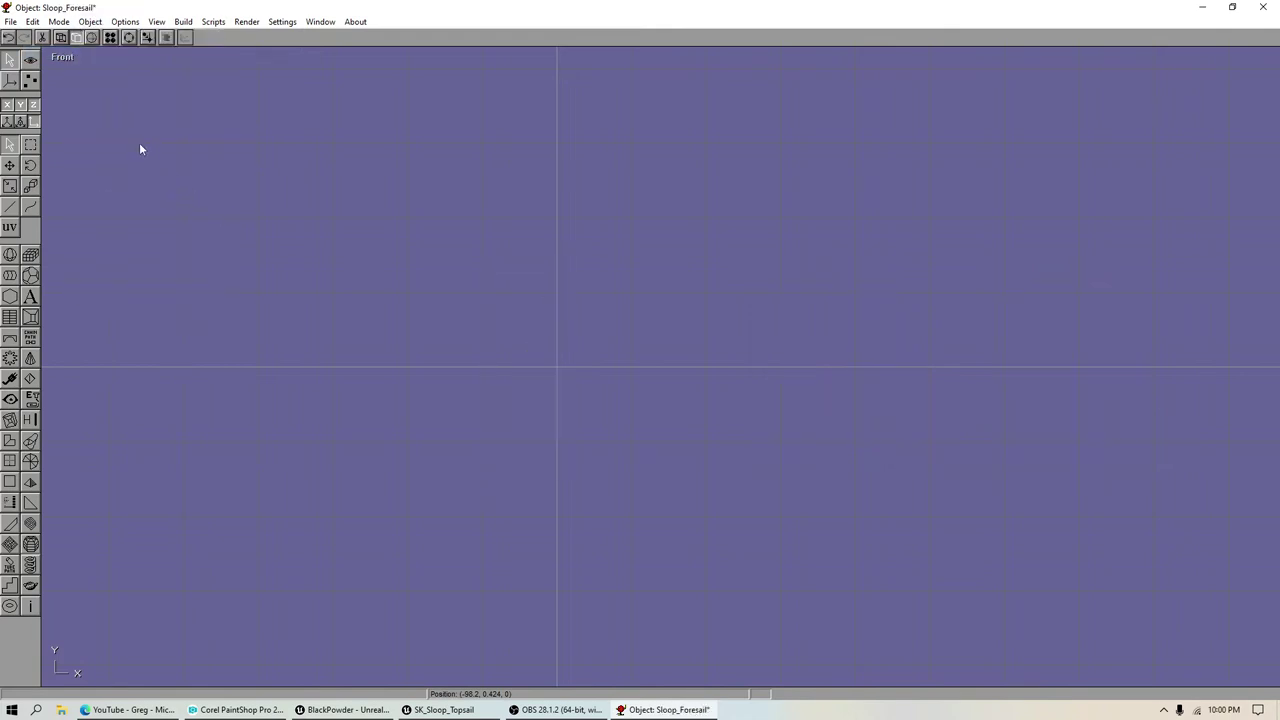
{"action": "left_click", "coordinate": [33, 21]}
{"action": "left_click", "coordinate": [52, 66]}
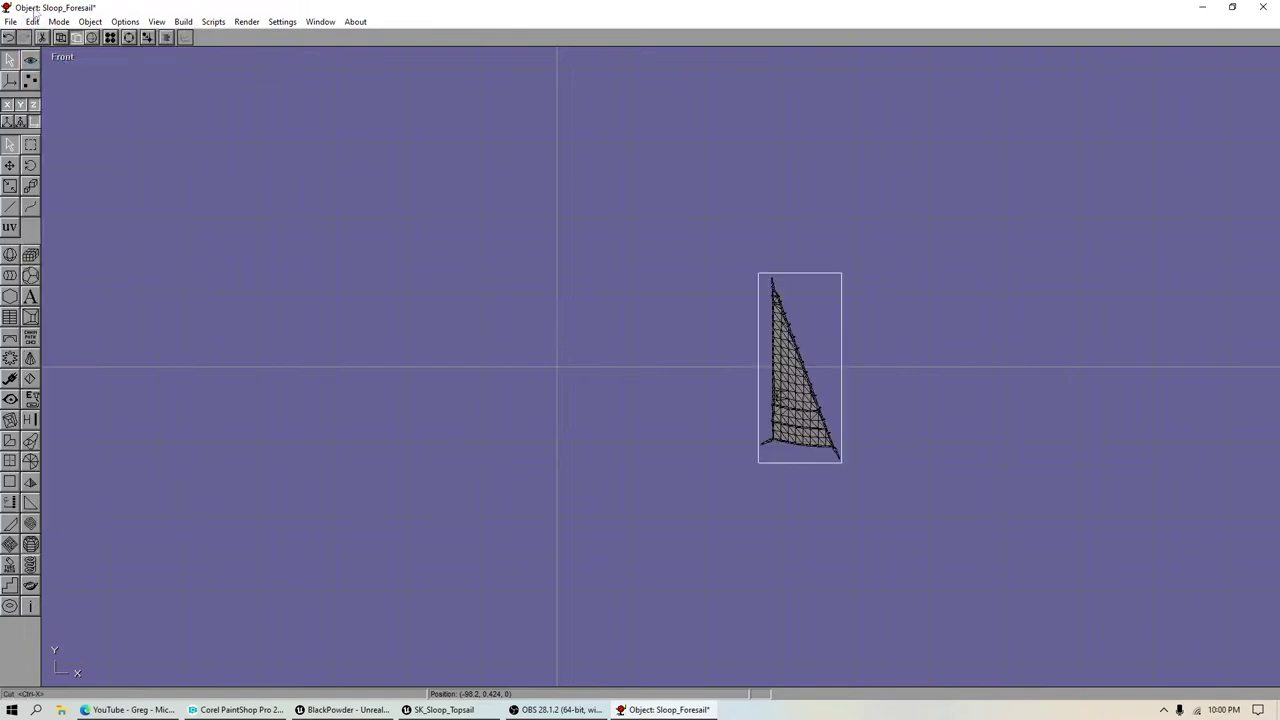
{"action": "left_click", "coordinate": [33, 21]}
{"action": "mouse_move", "coordinate": [70, 289]}
{"action": "left_click", "coordinate": [252, 322]}
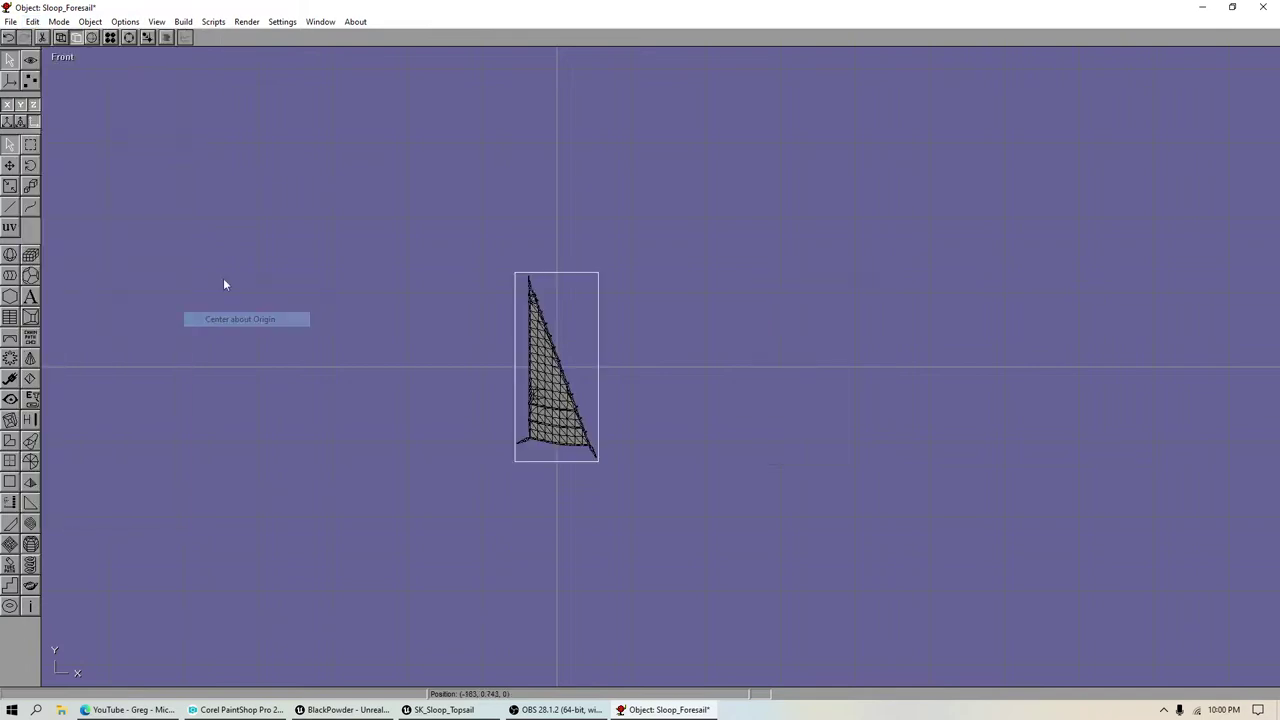
Step: Return to Sails_Remapper_2023_Tri, detach the faces of the last triangular sail, copy it and hide it
{"action": "left_click", "coordinate": [90, 21]}
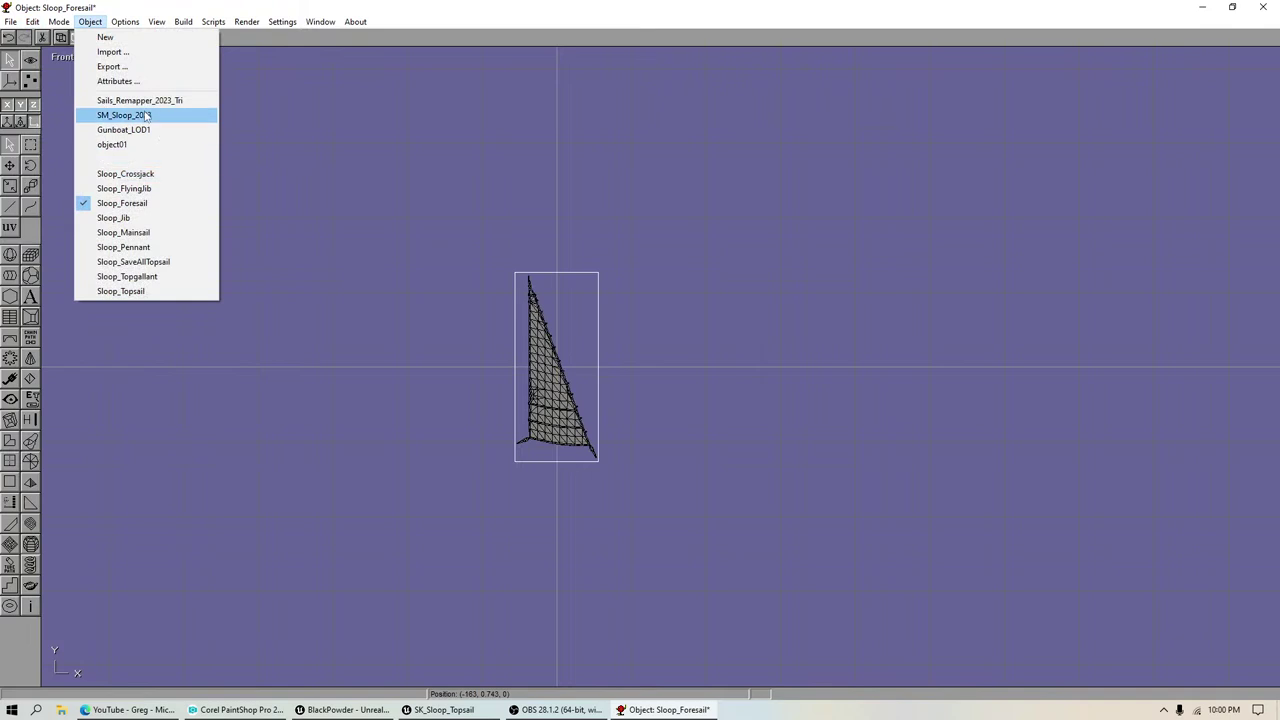
{"action": "left_click", "coordinate": [147, 100]}
{"action": "left_click", "coordinate": [30, 80]}
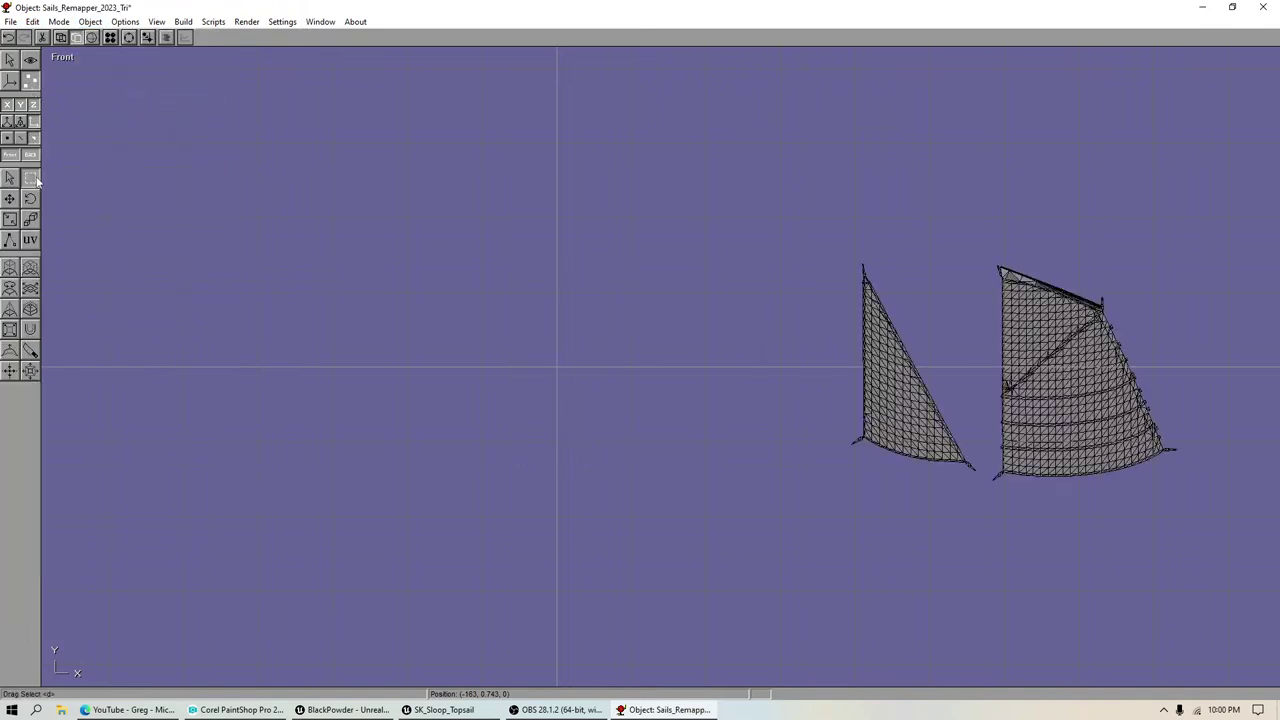
{"action": "left_click_drag", "start_coordinate": [766, 305], "coordinate": [945, 516]}
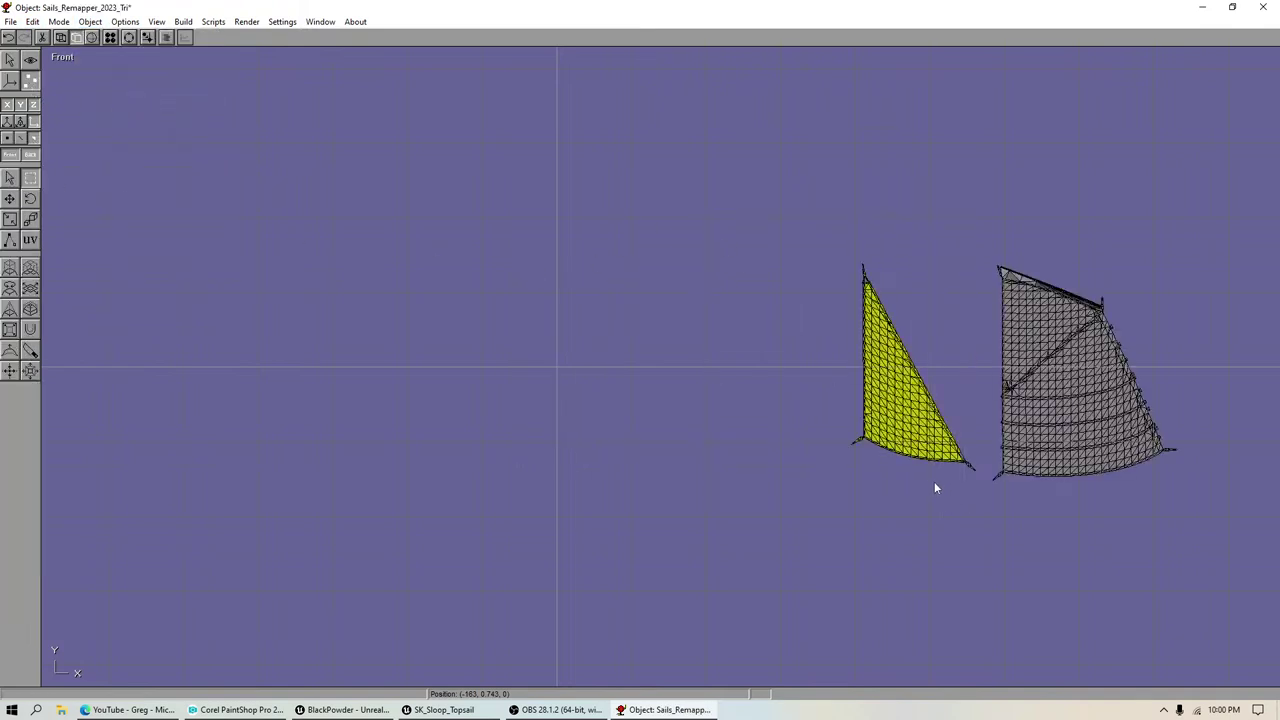
{"action": "key", "text": "shift+d"}
{"action": "left_click", "coordinate": [28, 82]}
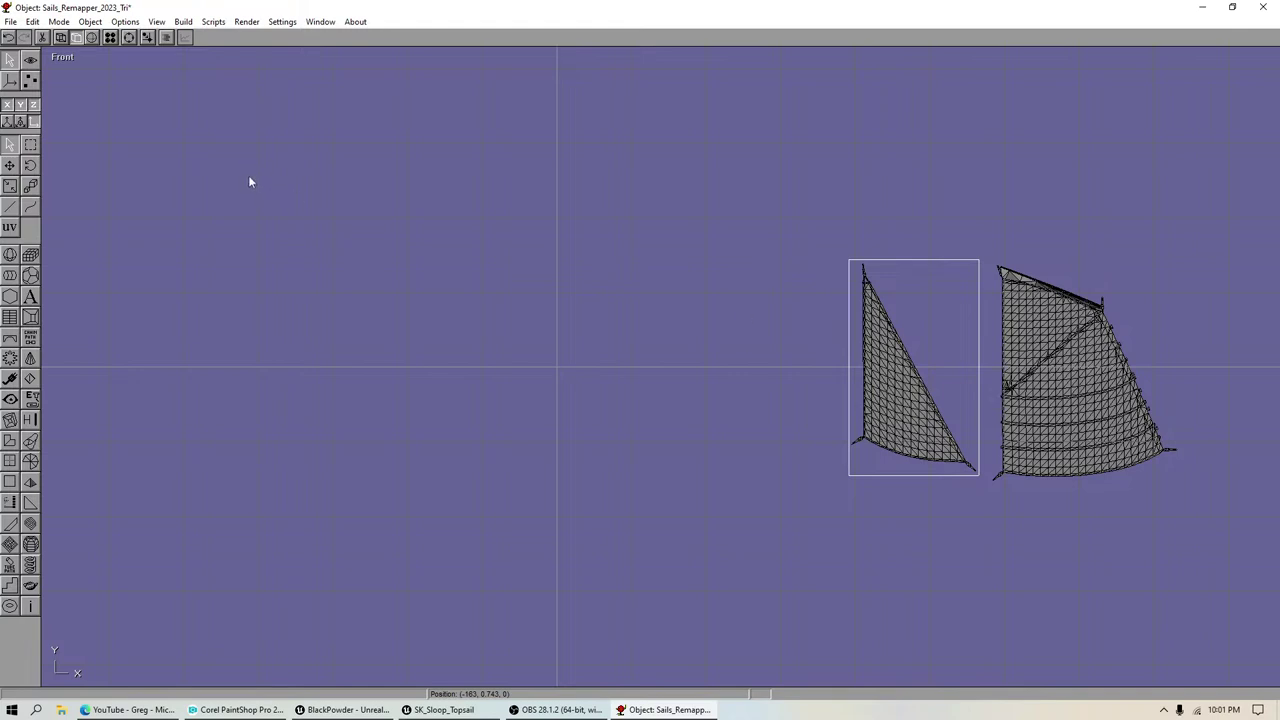
{"action": "left_click", "coordinate": [32, 21]}
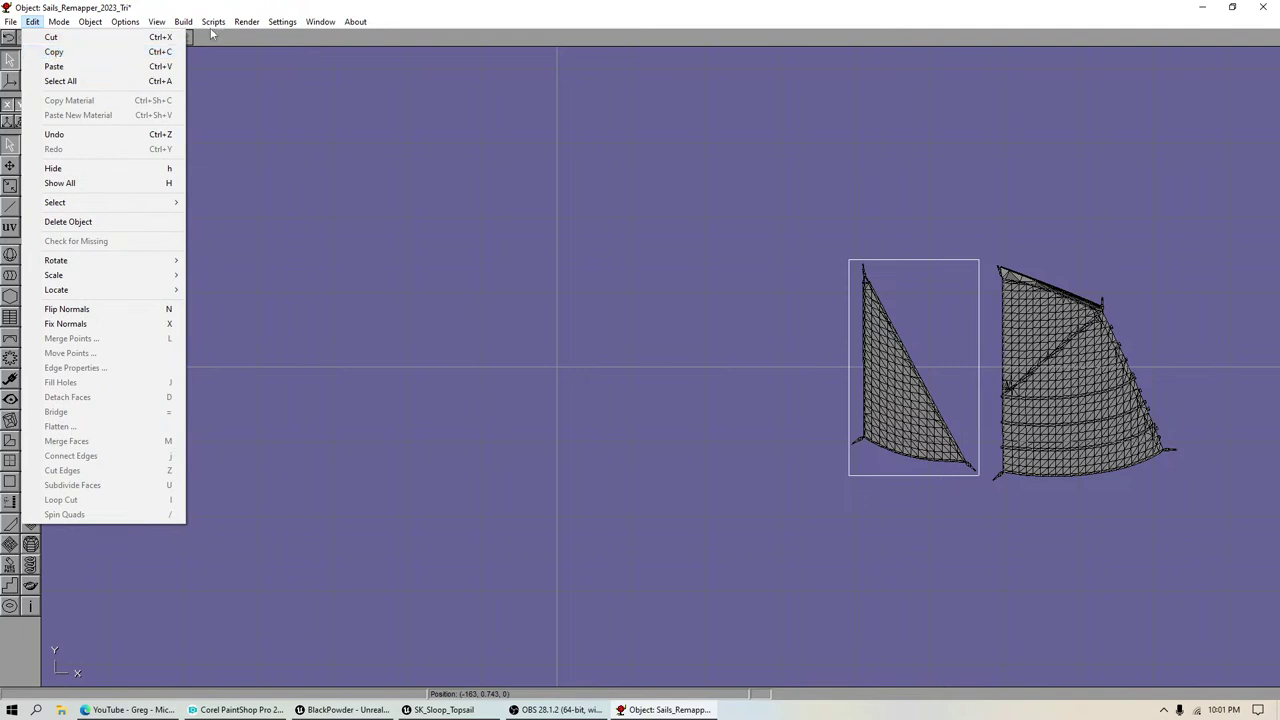
{"action": "left_click", "coordinate": [491, 4]}
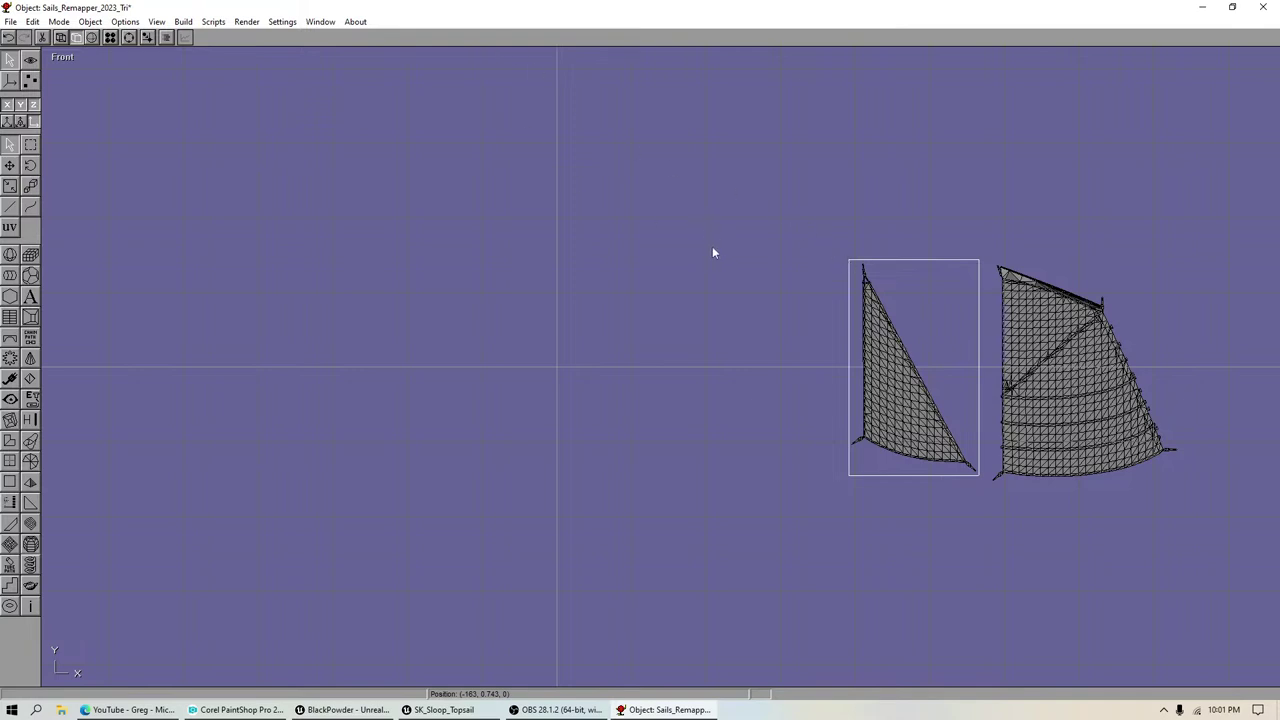
{"action": "left_click", "coordinate": [31, 22]}
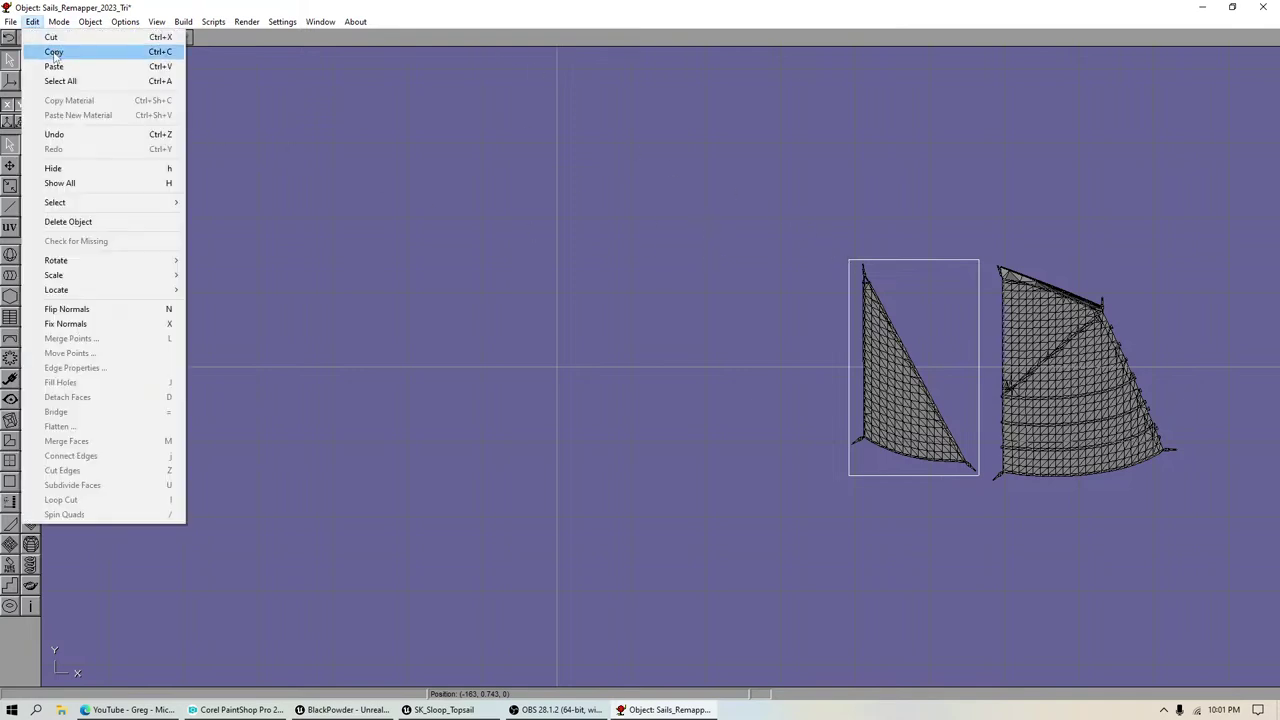
{"action": "left_click", "coordinate": [58, 51]}
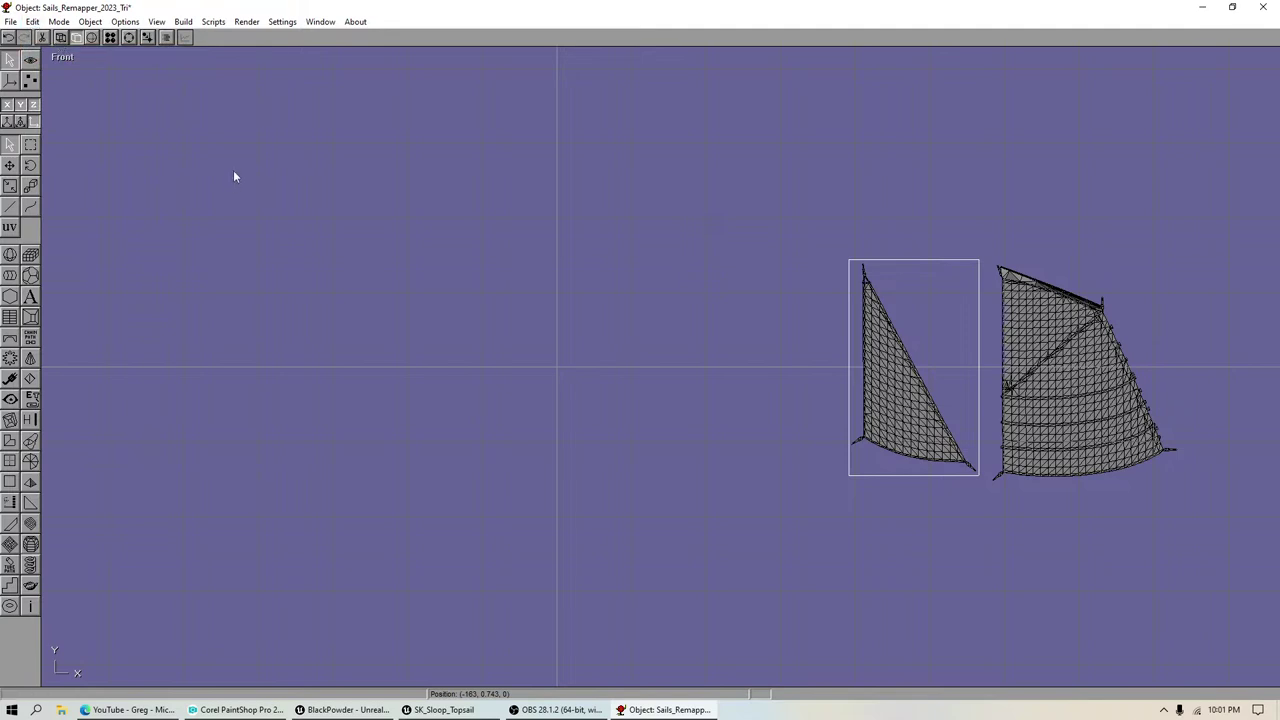
{"action": "key", "text": "Delete"}
Step: Replace the old mesh in the Sloop_Jib object with the copied triangular sail and center it about the origin
{"action": "left_click", "coordinate": [90, 21]}
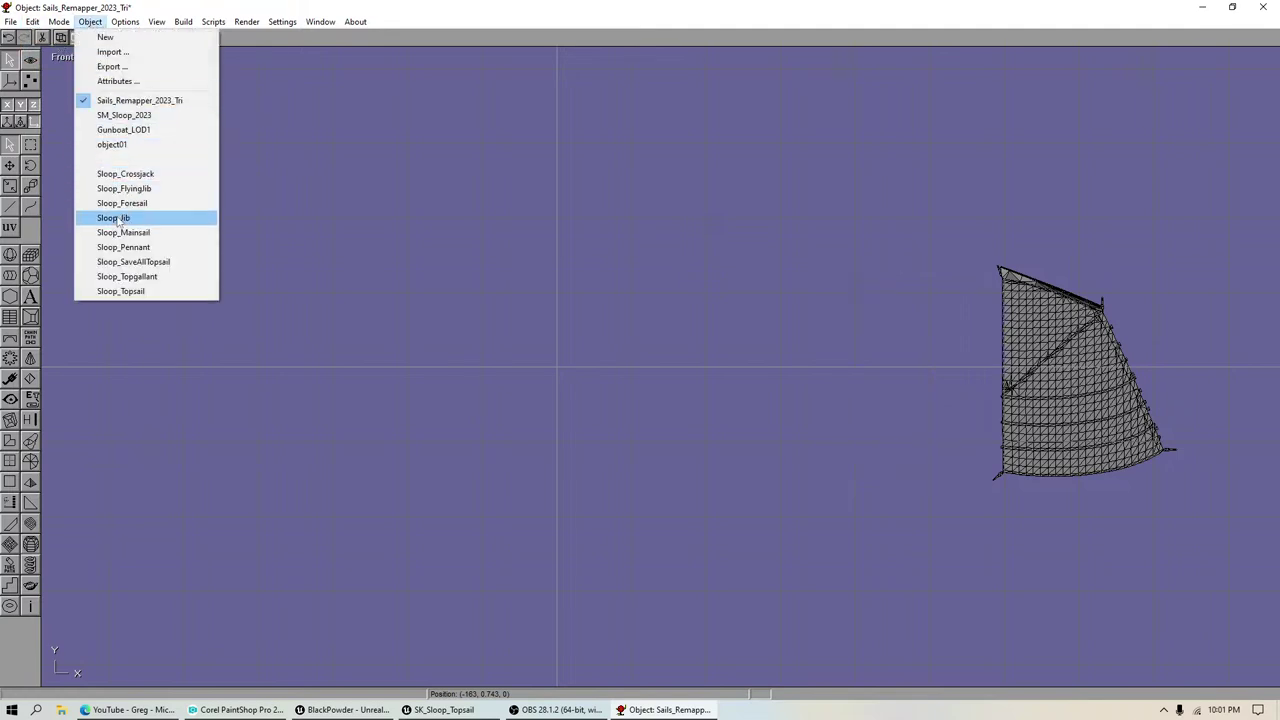
{"action": "left_click", "coordinate": [119, 220]}
{"action": "key", "text": "Delete"}
{"action": "left_click", "coordinate": [32, 21]}
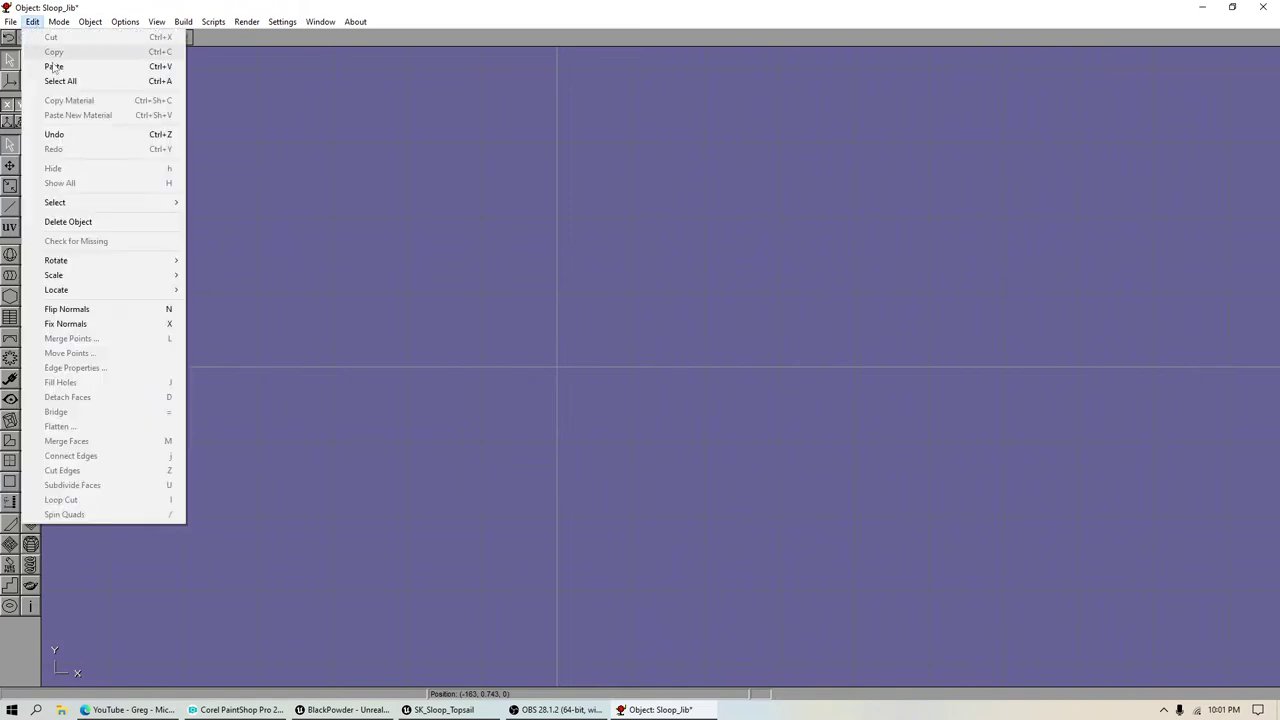
{"action": "left_click", "coordinate": [53, 66]}
{"action": "left_click", "coordinate": [32, 21]}
{"action": "mouse_move", "coordinate": [150, 289]}
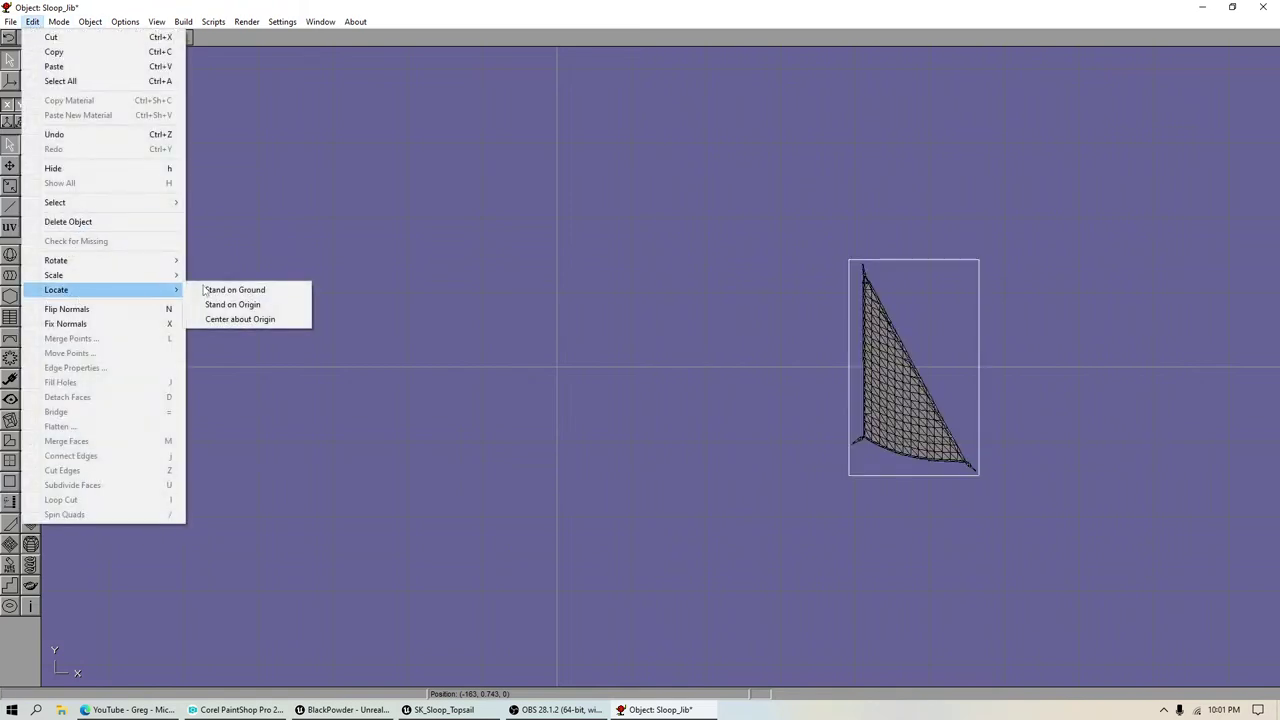
{"action": "left_click", "coordinate": [240, 319]}
Step: In Sails_Remapper_2023_Tri, detach and copy the large four-sided sail, hide it, and show all the hidden sails again
{"action": "left_click", "coordinate": [90, 21]}
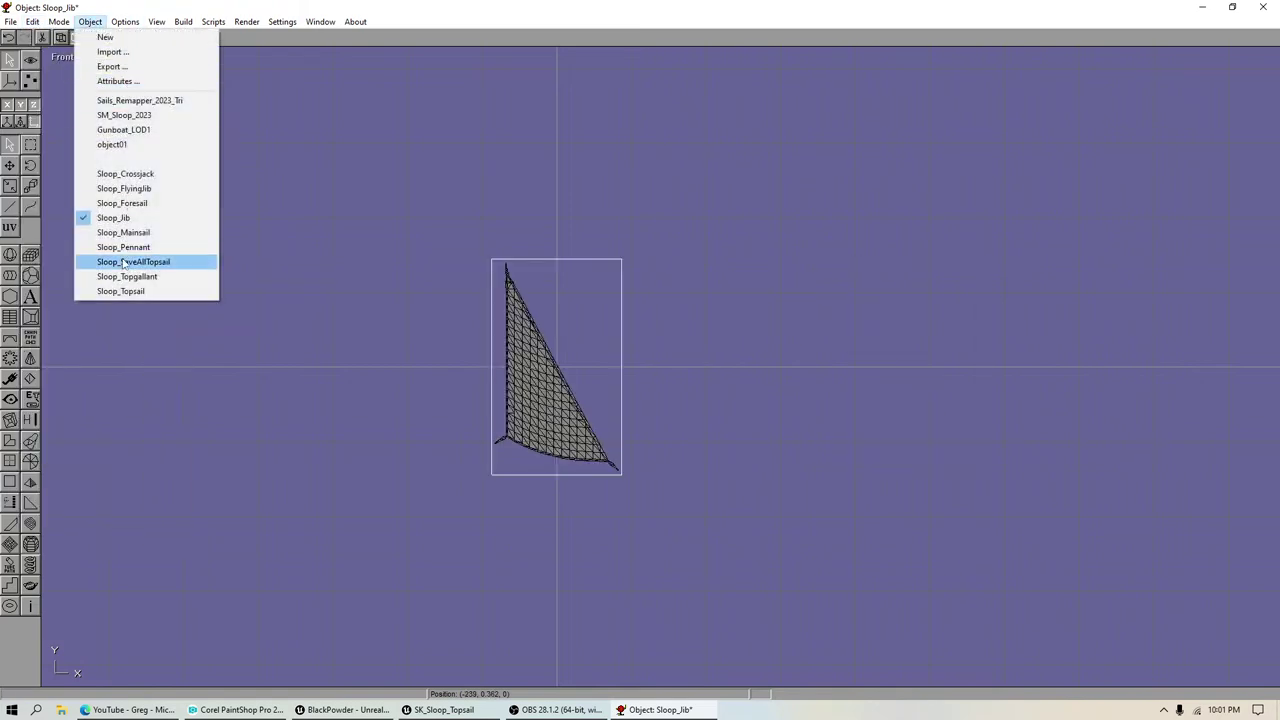
{"action": "left_click", "coordinate": [130, 100]}
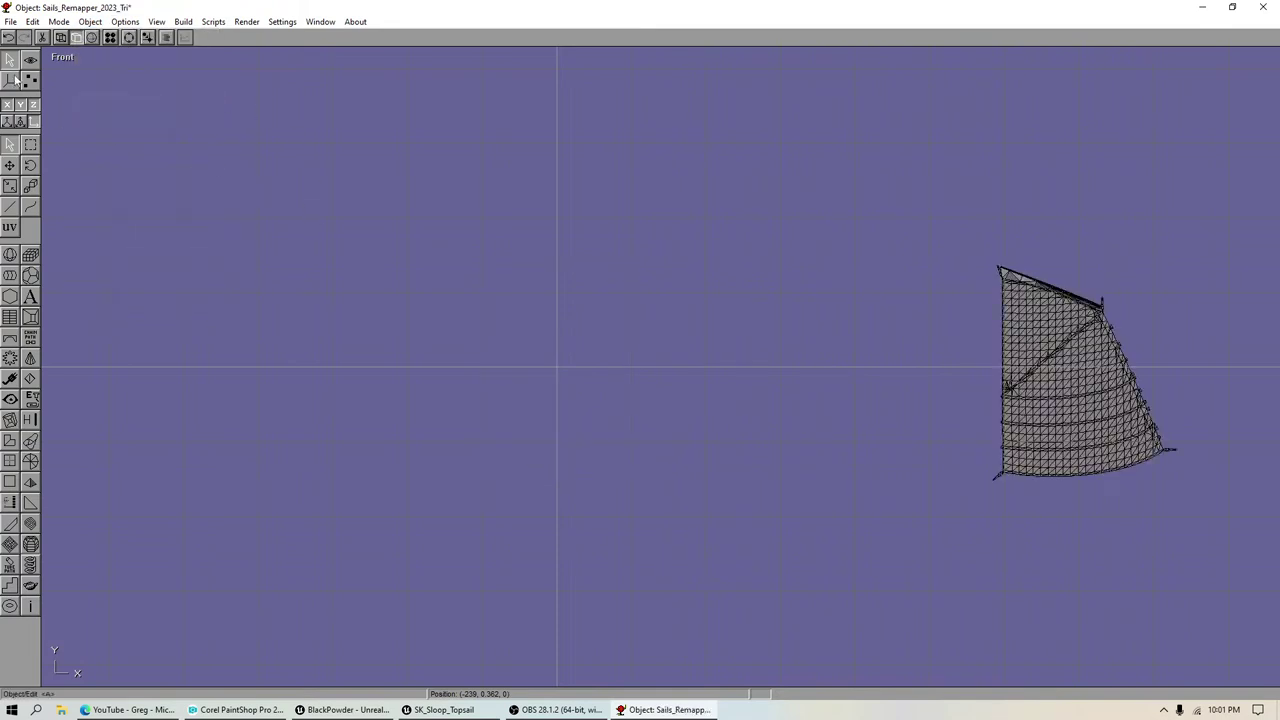
{"action": "left_click", "coordinate": [30, 80]}
{"action": "left_click_drag", "start_coordinate": [802, 180], "coordinate": [1264, 581]}
{"action": "left_click", "coordinate": [931, 240]}
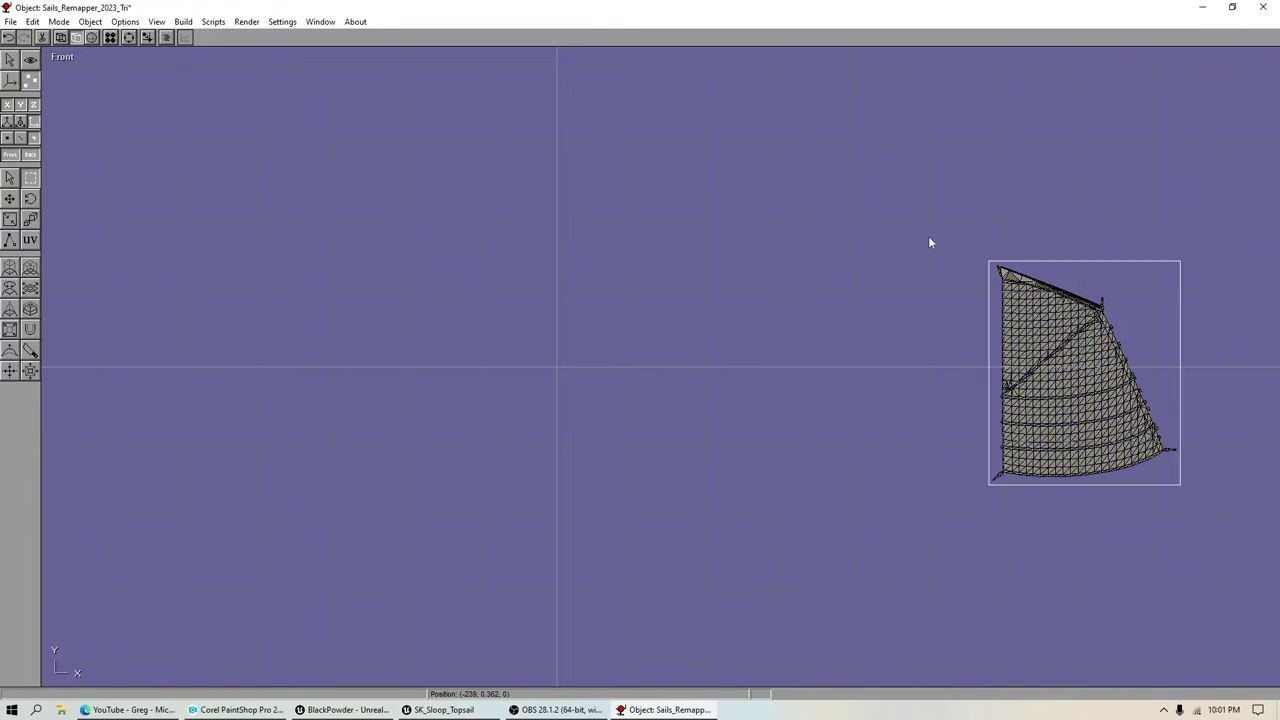
{"action": "left_click", "coordinate": [9, 60]}
{"action": "left_click", "coordinate": [32, 21]}
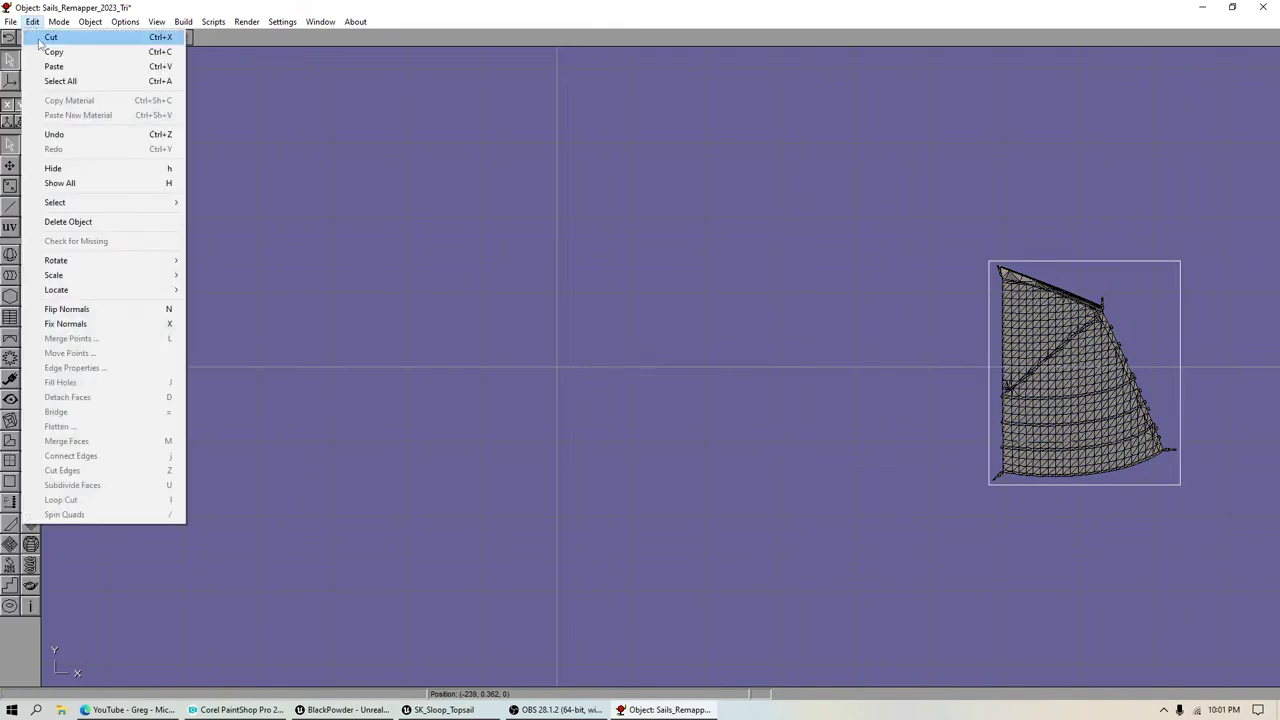
{"action": "left_click", "coordinate": [56, 55]}
{"action": "key", "text": "Delete"}
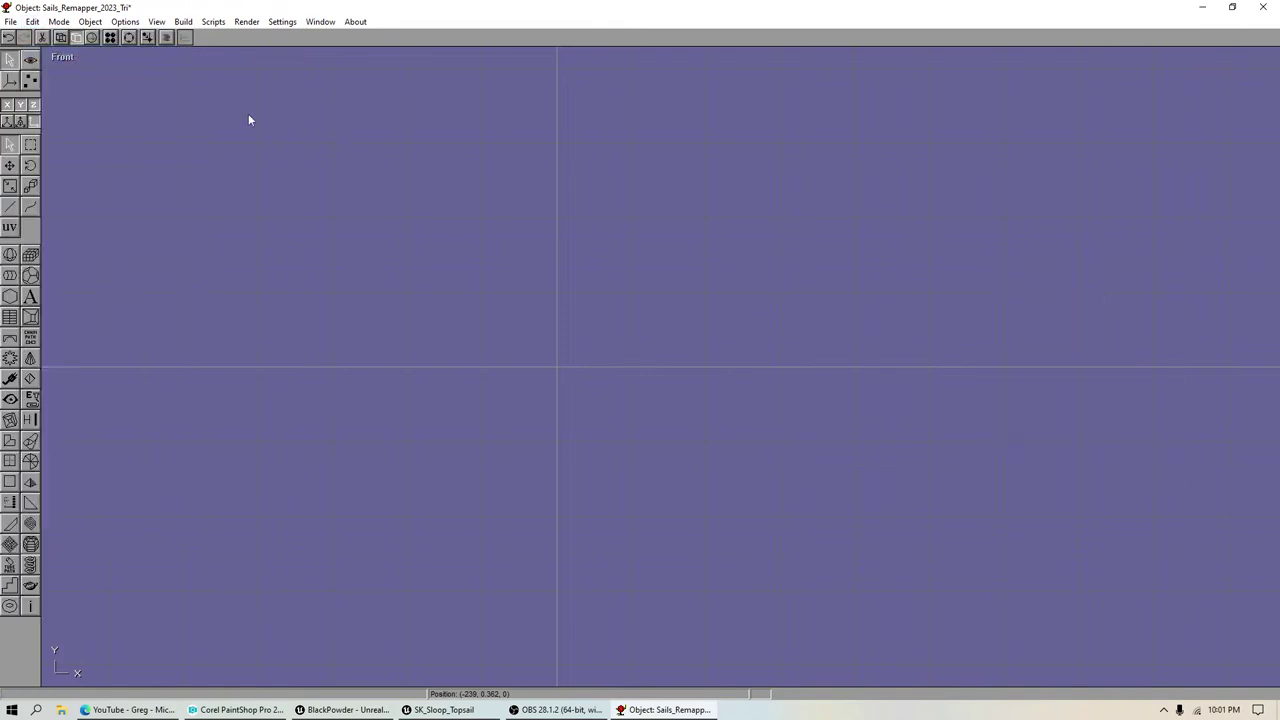
{"action": "left_click", "coordinate": [32, 21]}
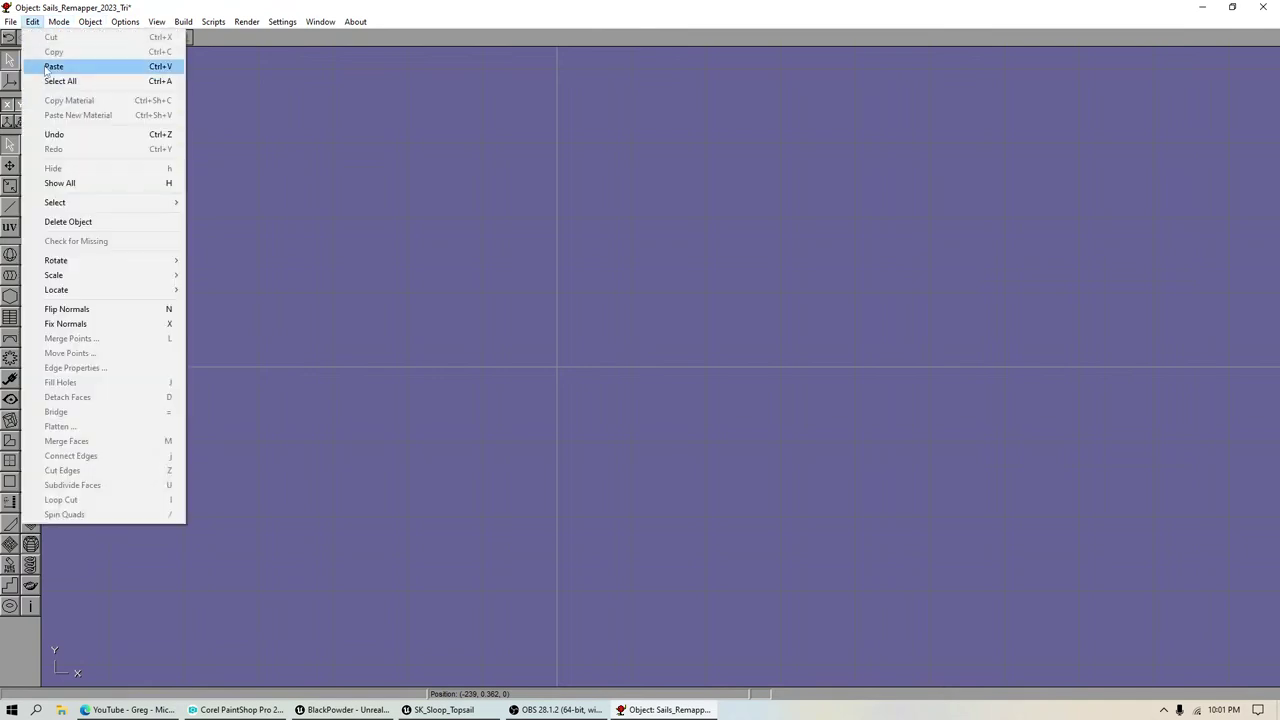
{"action": "left_click", "coordinate": [59, 183]}
Step: Replace the old mesh in the Sloop_Mainsail object with the copied four-sided sail and center it about the origin
{"action": "left_click", "coordinate": [100, 22]}
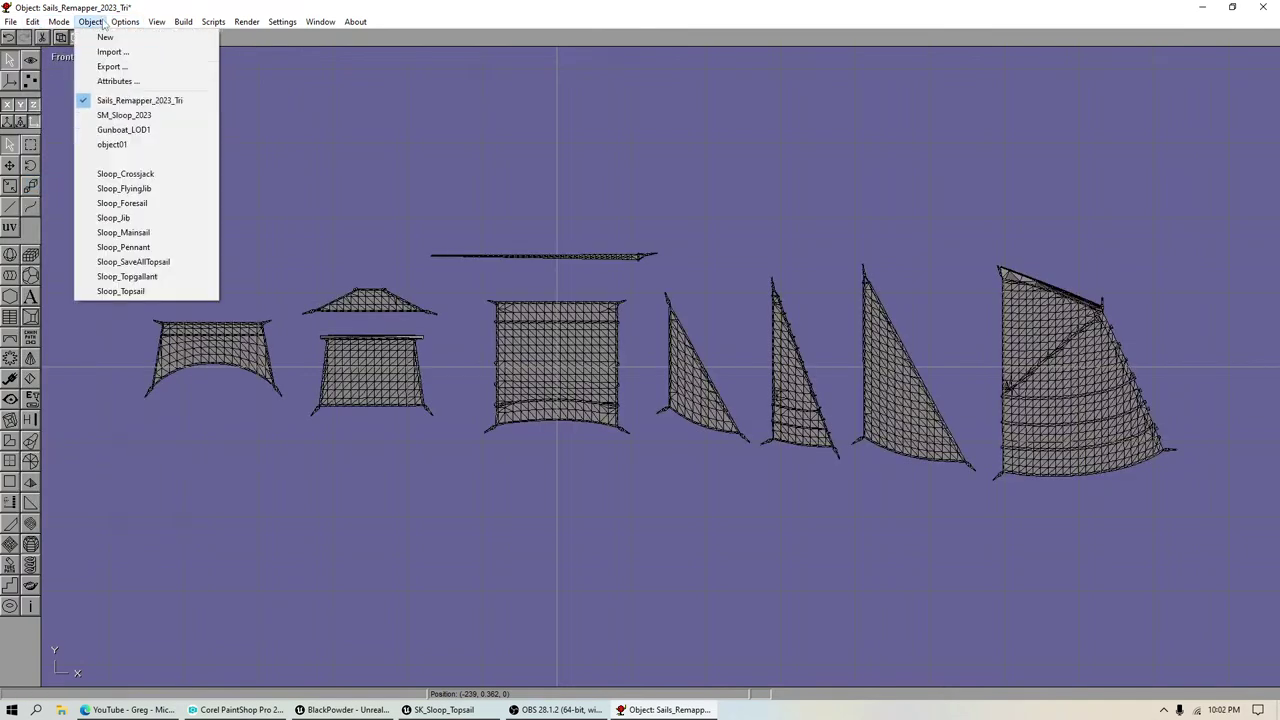
{"action": "left_click", "coordinate": [125, 232]}
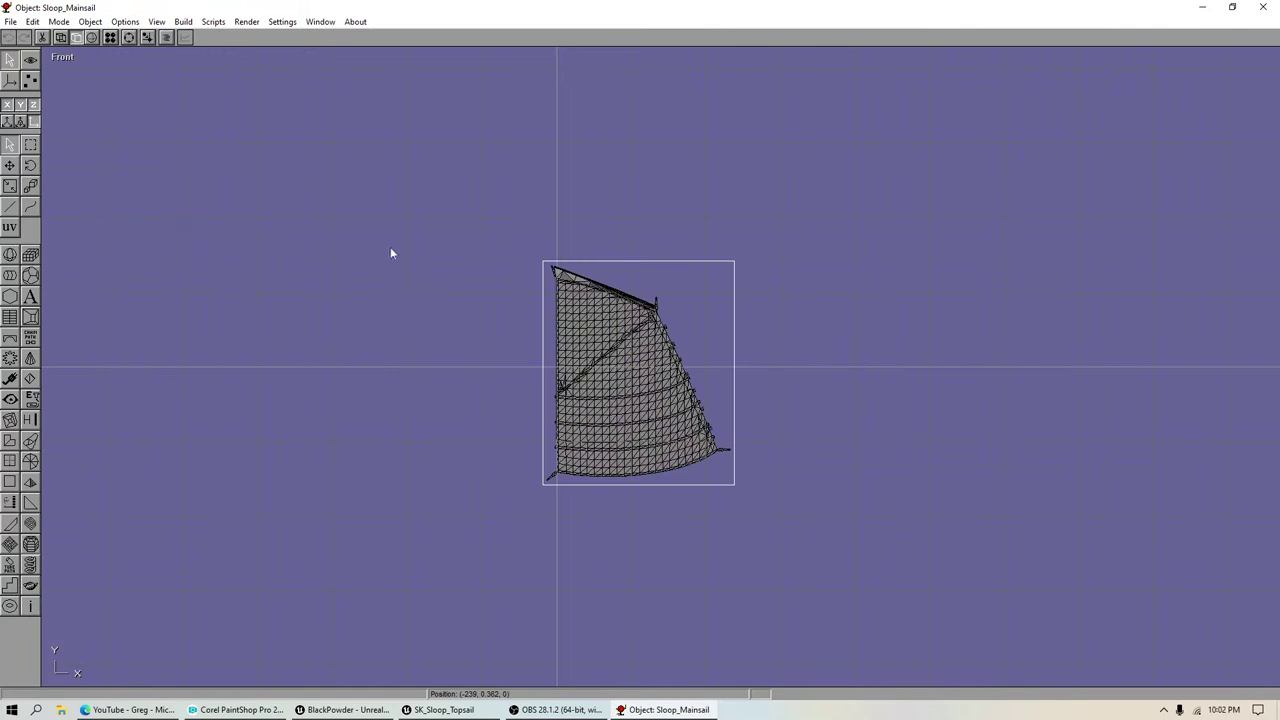
{"action": "key", "text": "ctrl+x"}
{"action": "left_click", "coordinate": [32, 21]}
{"action": "left_click", "coordinate": [60, 66]}
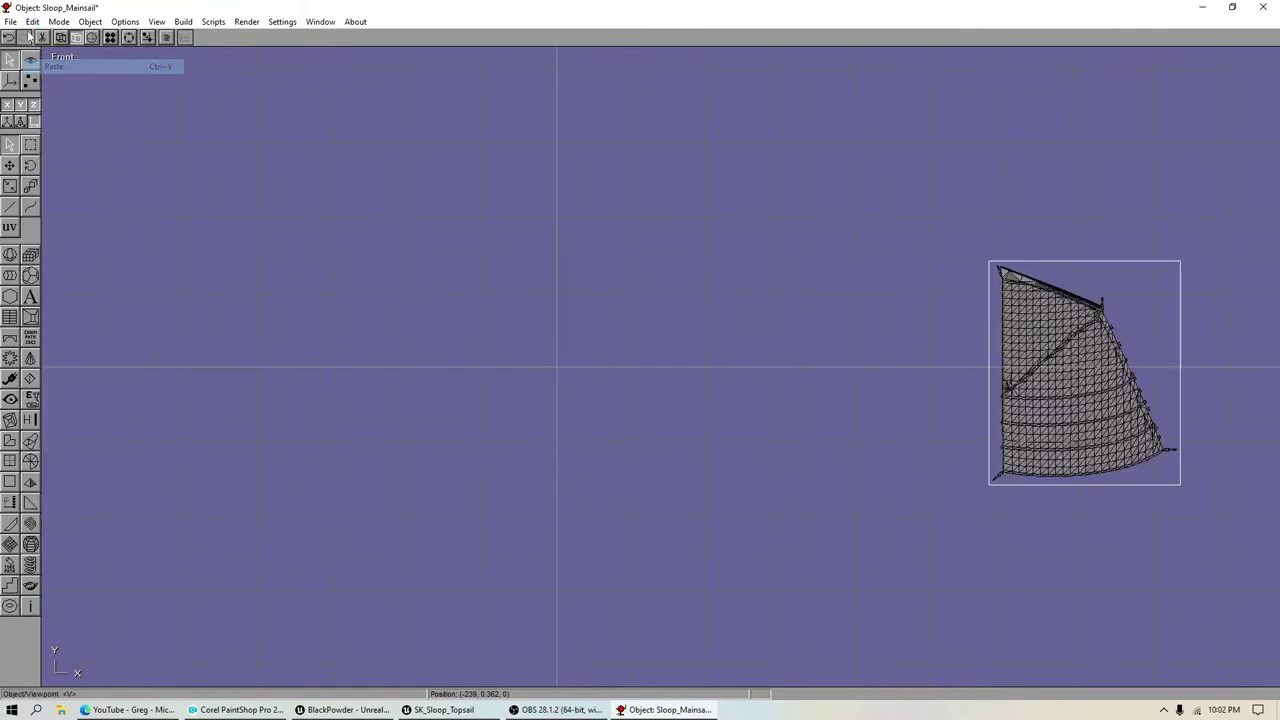
{"action": "left_click", "coordinate": [32, 21]}
{"action": "mouse_move", "coordinate": [65, 290]}
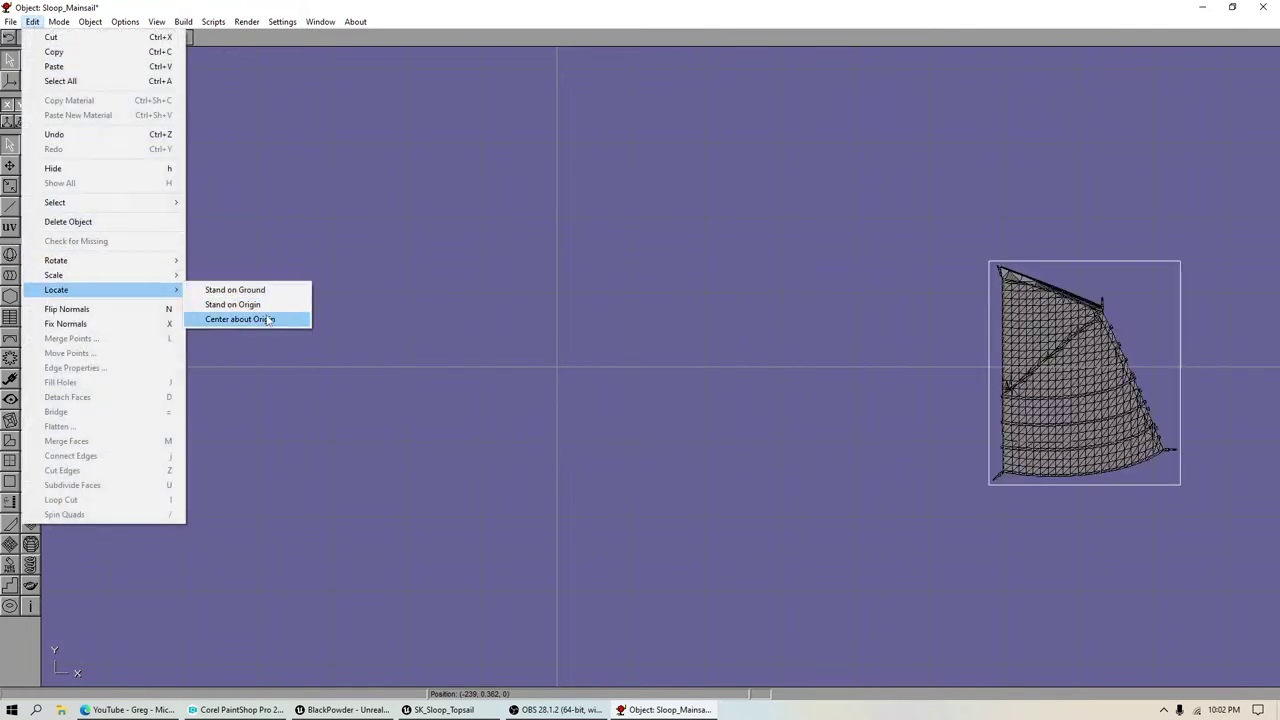
{"action": "left_click", "coordinate": [268, 319]}
Step: Save the project, and open the save-as file browser on the ART_Sails folder
{"action": "left_click", "coordinate": [10, 21]}
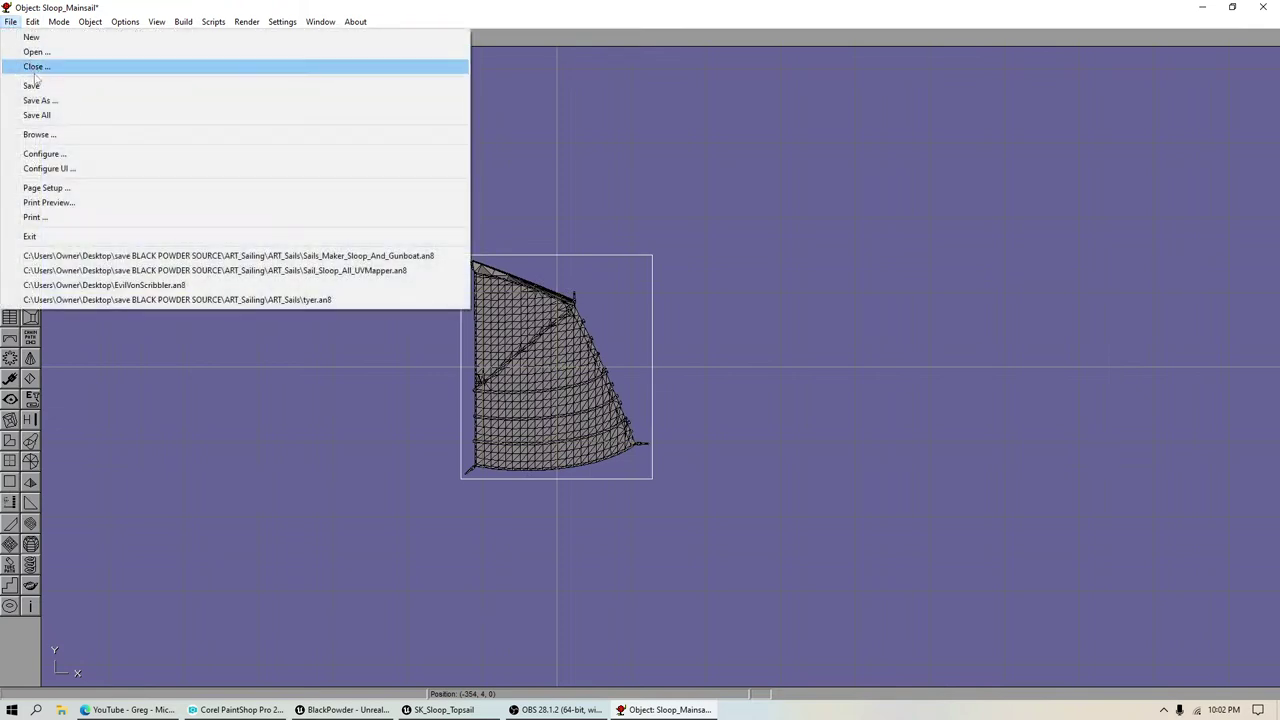
{"action": "left_click", "coordinate": [33, 86]}
{"action": "left_click", "coordinate": [10, 21]}
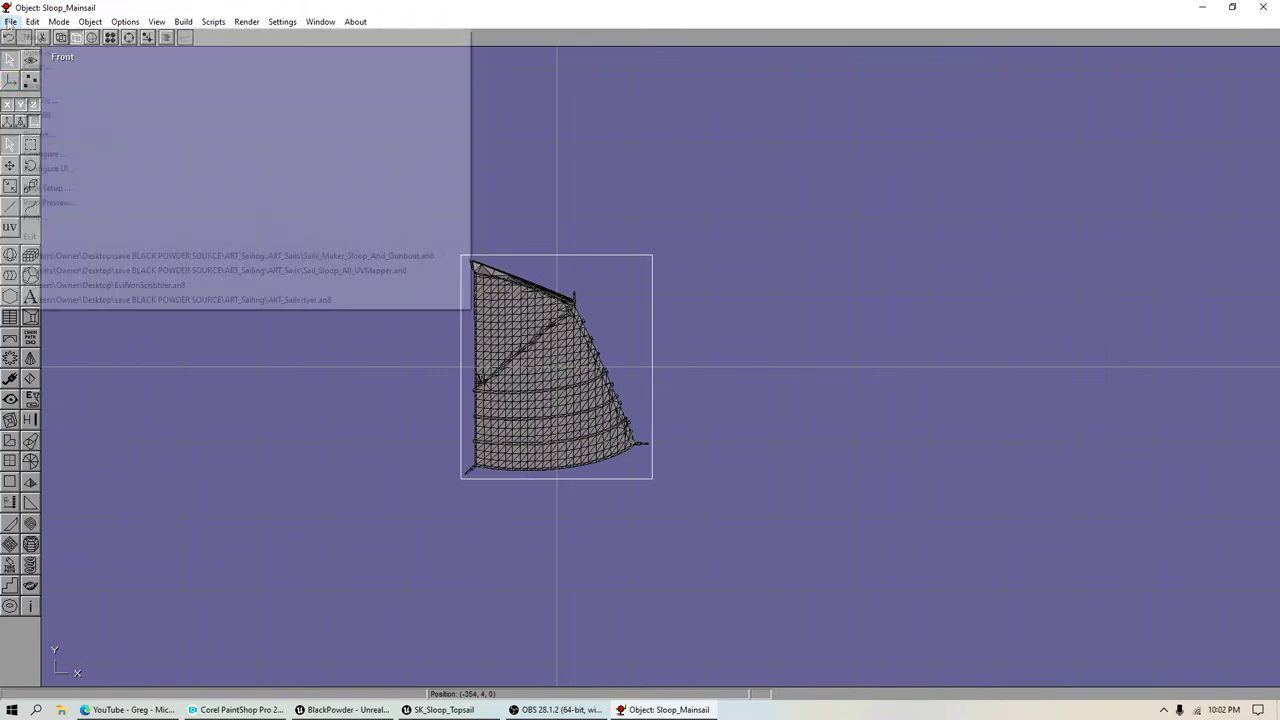
{"action": "left_click", "coordinate": [40, 100]}
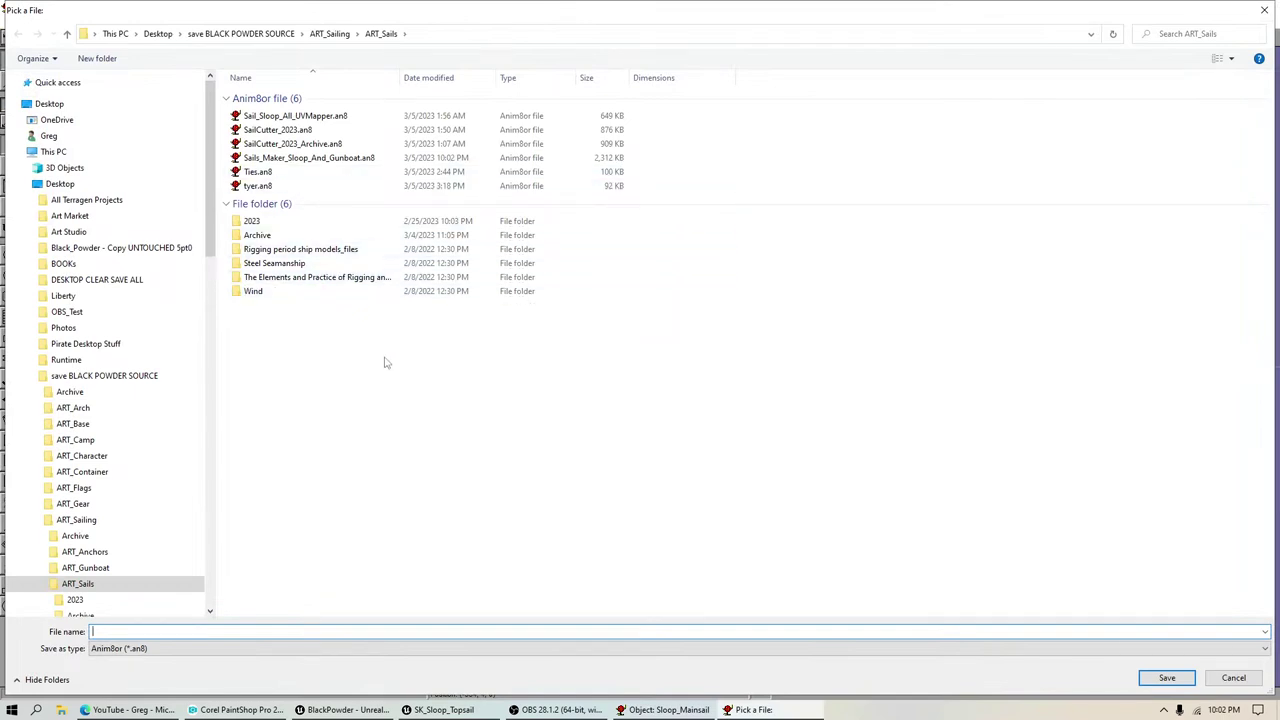
{"action": "right_click", "coordinate": [365, 387]}
{"action": "mouse_move", "coordinate": [418, 409]}
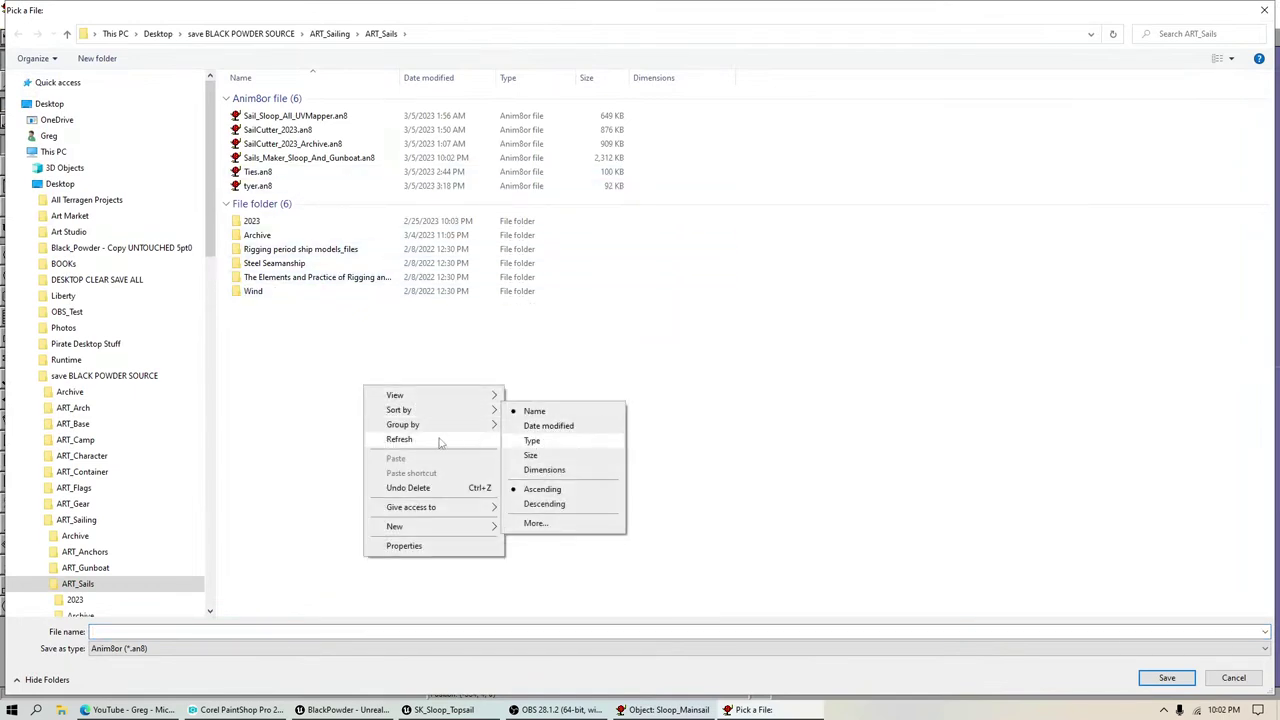
{"action": "mouse_move", "coordinate": [408, 430]}
{"action": "left_click", "coordinate": [426, 331]}
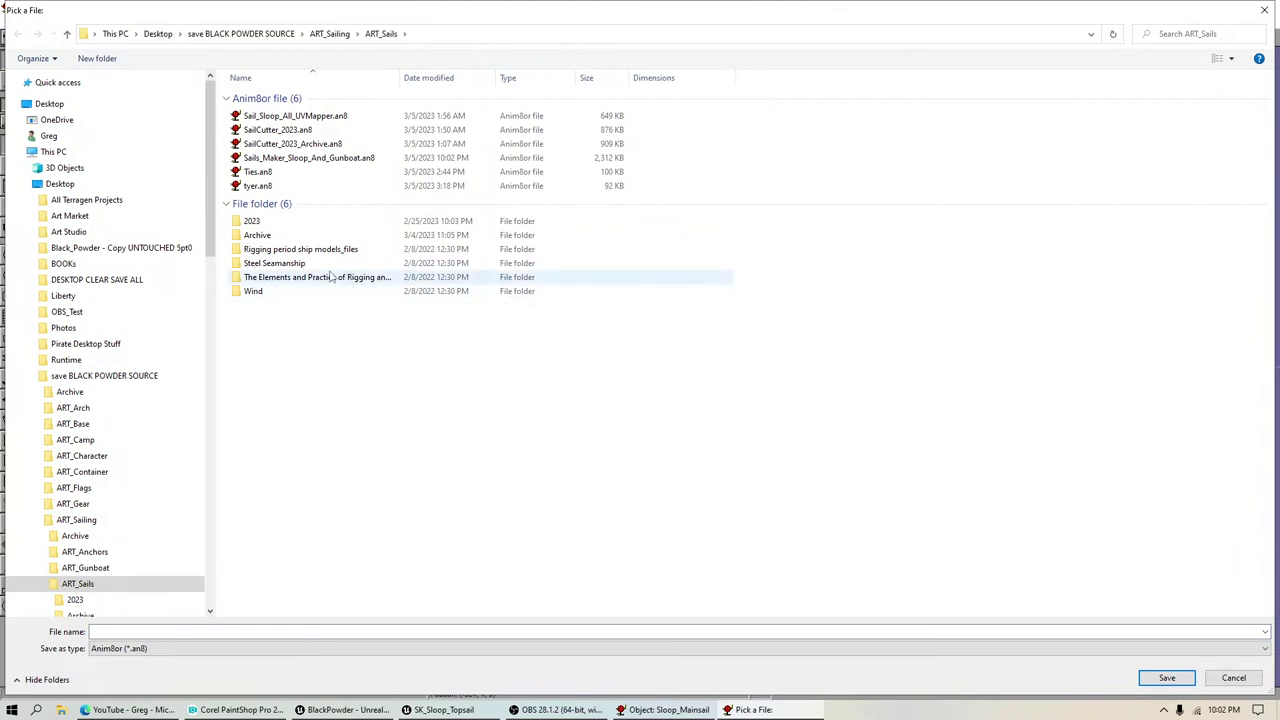
Step: Delete the files Ties.an8 and tyer.an8 from the ART_Sails folder
{"action": "left_click", "coordinate": [252, 172]}
{"action": "key", "text": "Delete"}
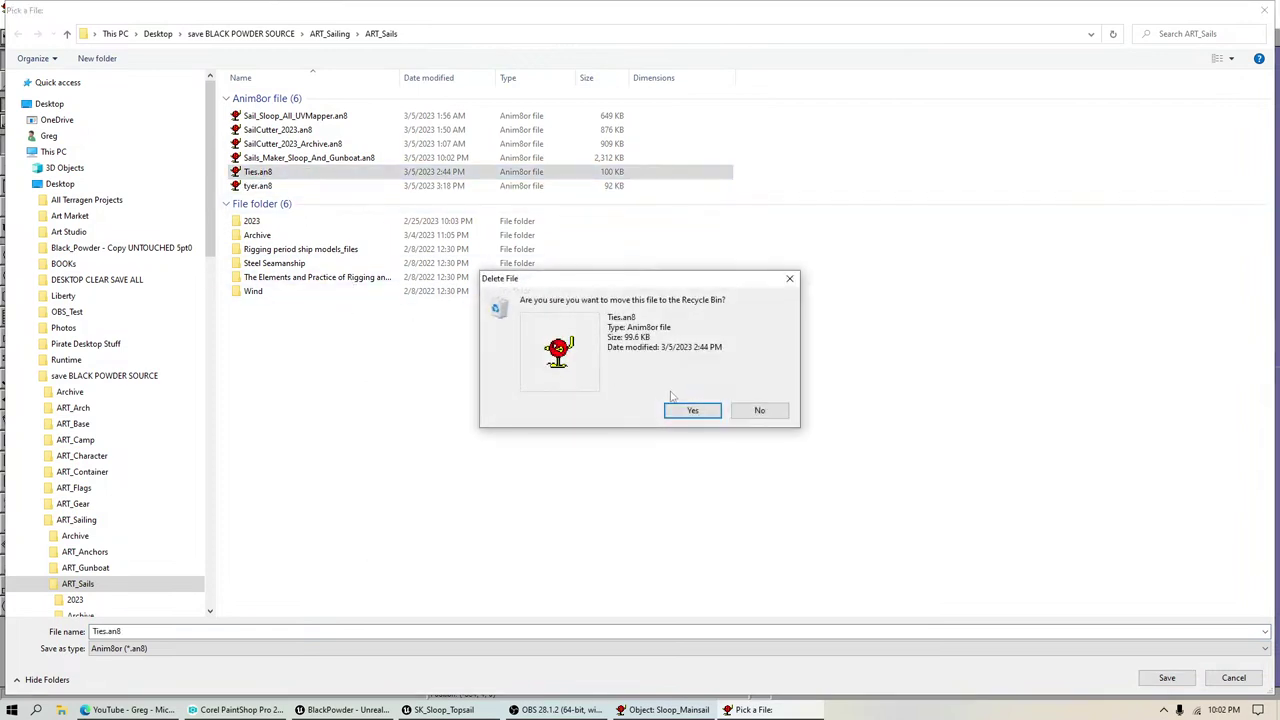
{"action": "key", "text": "Return"}
{"action": "left_click", "coordinate": [258, 172]}
{"action": "key", "text": "Delete"}
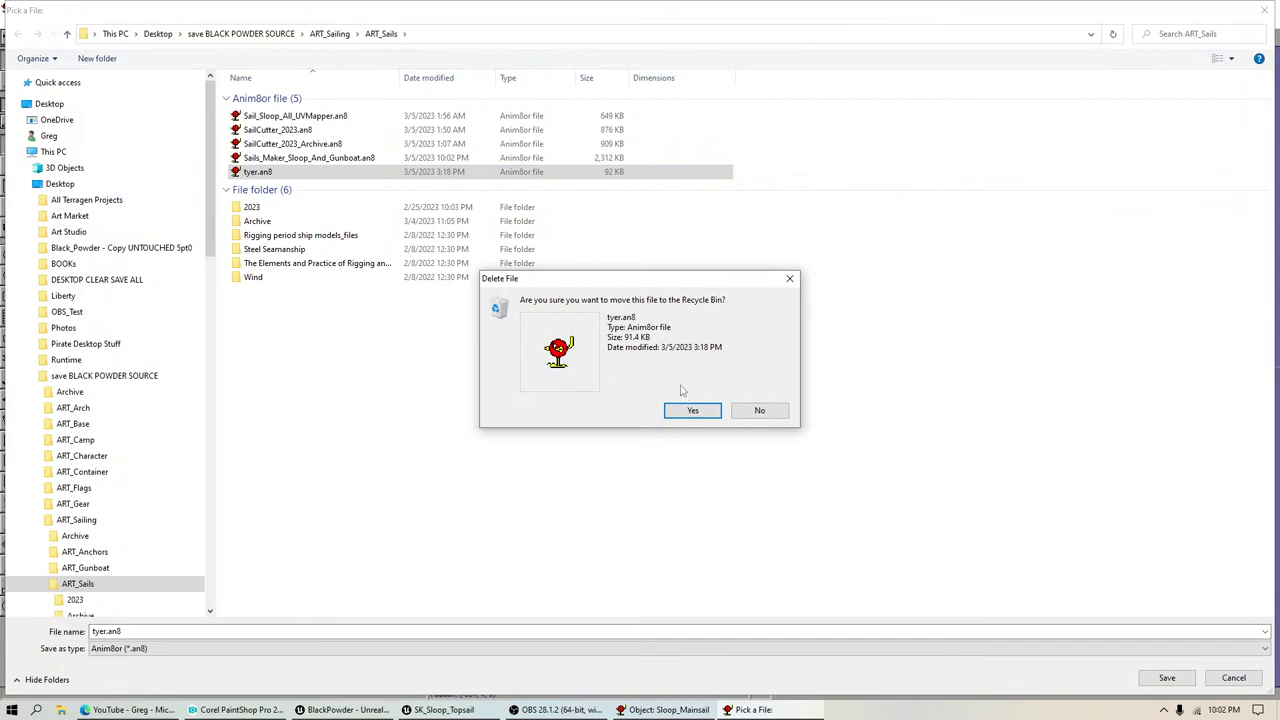
{"action": "left_click", "coordinate": [688, 409]}
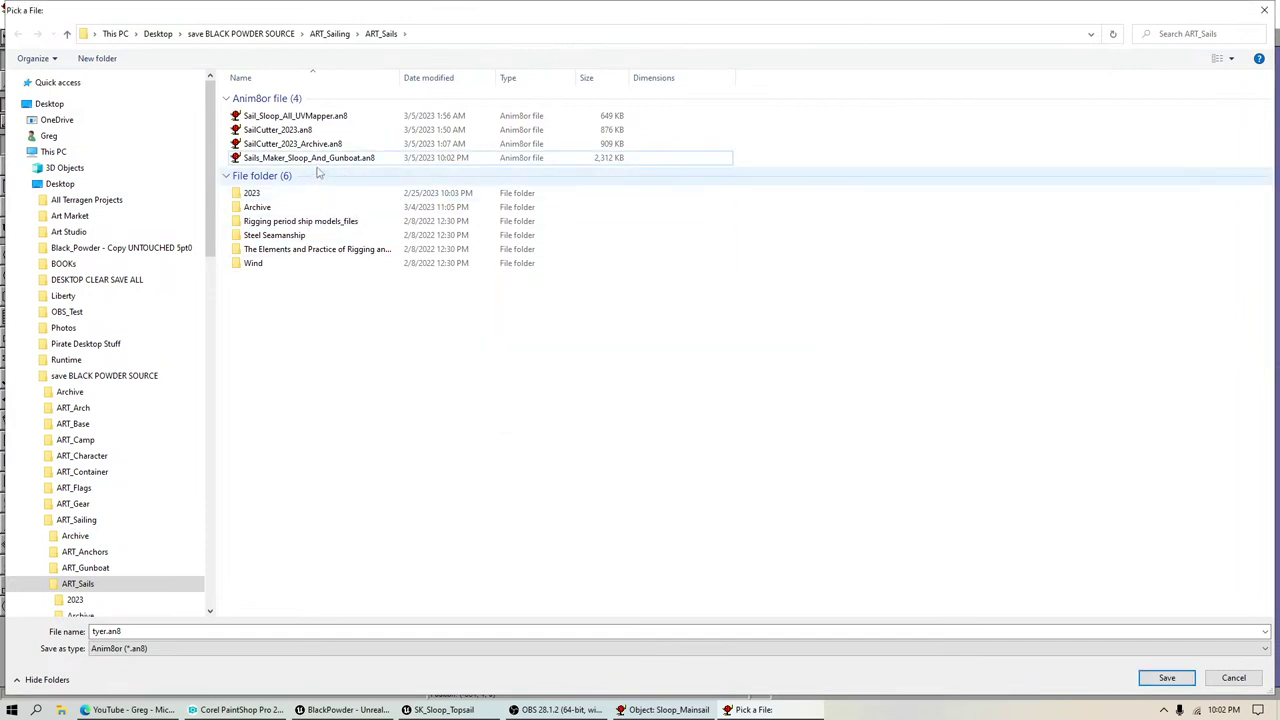
Step: Move SailCutter_2023_Archive.an8, SailCutter_2023.an8 and Sail_Sloop_All_UVMapper.an8 into the Archive folder
{"action": "left_click_drag", "start_coordinate": [308, 147], "coordinate": [263, 208]}
{"action": "left_click_drag", "start_coordinate": [276, 130], "coordinate": [262, 196]}
{"action": "left_click_drag", "start_coordinate": [258, 116], "coordinate": [250, 178]}
Step: Save the project over the existing file Sails_Maker_Sloop_And_Gunboat.an8
{"action": "left_click", "coordinate": [308, 116]}
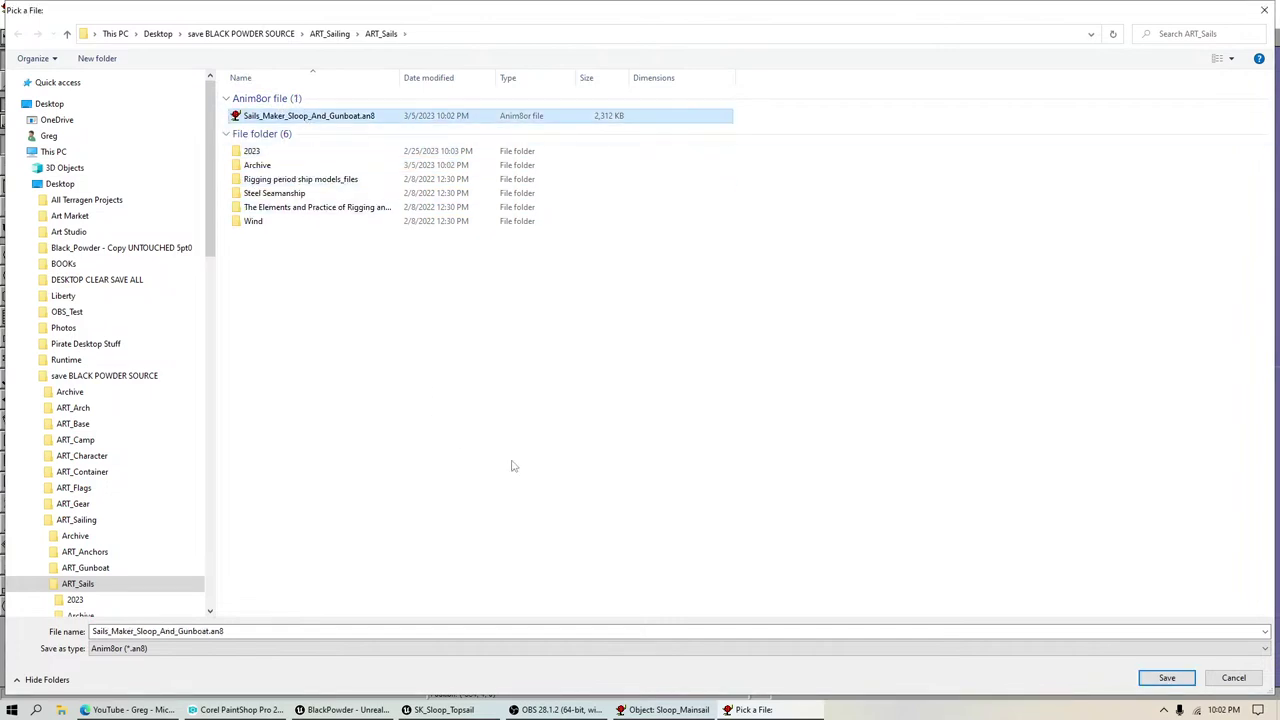
{"action": "left_click", "coordinate": [1166, 678]}
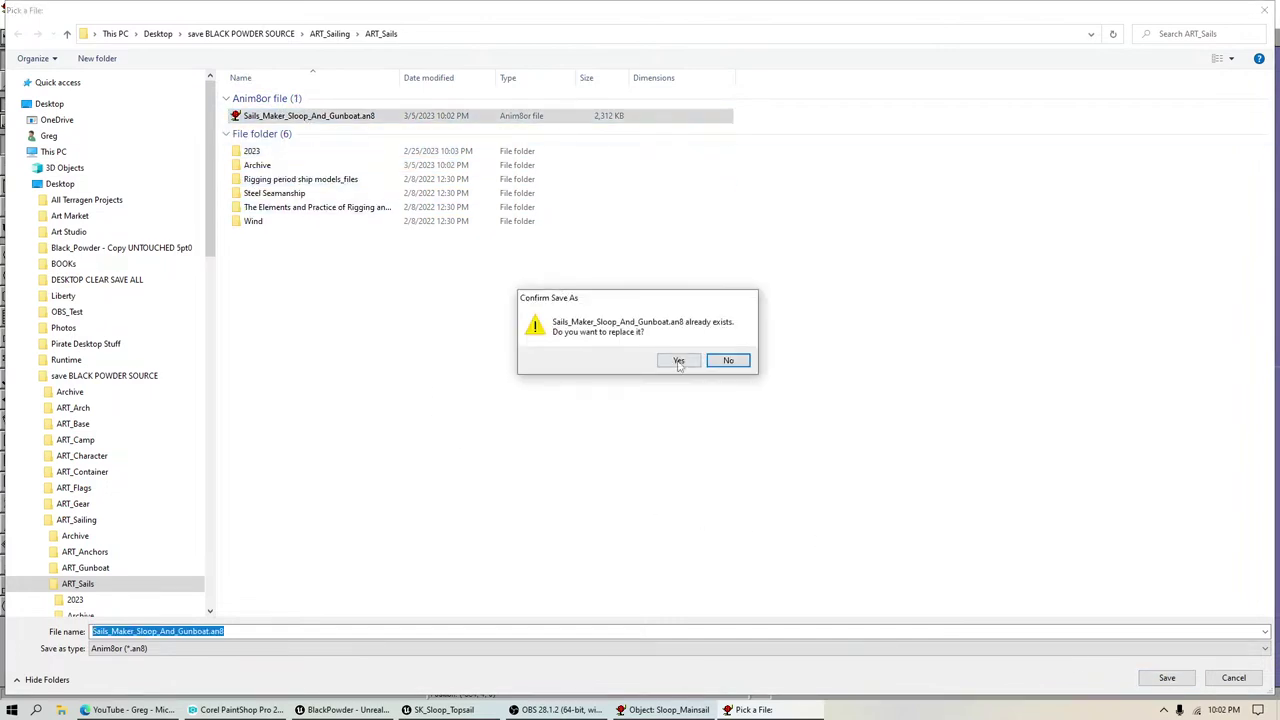
{"action": "left_click", "coordinate": [679, 362]}
{"action": "left_click", "coordinate": [10, 21]}
{"action": "left_click", "coordinate": [34, 101]}
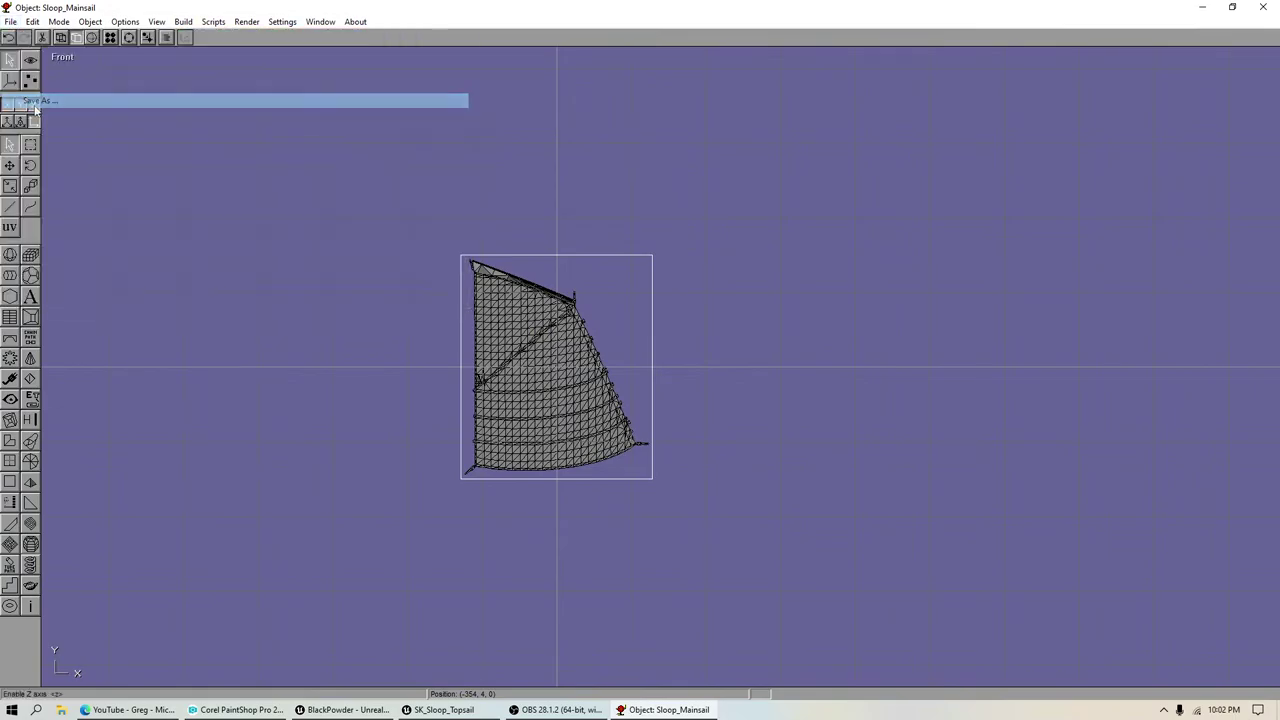
{"action": "left_click", "coordinate": [1227, 678]}
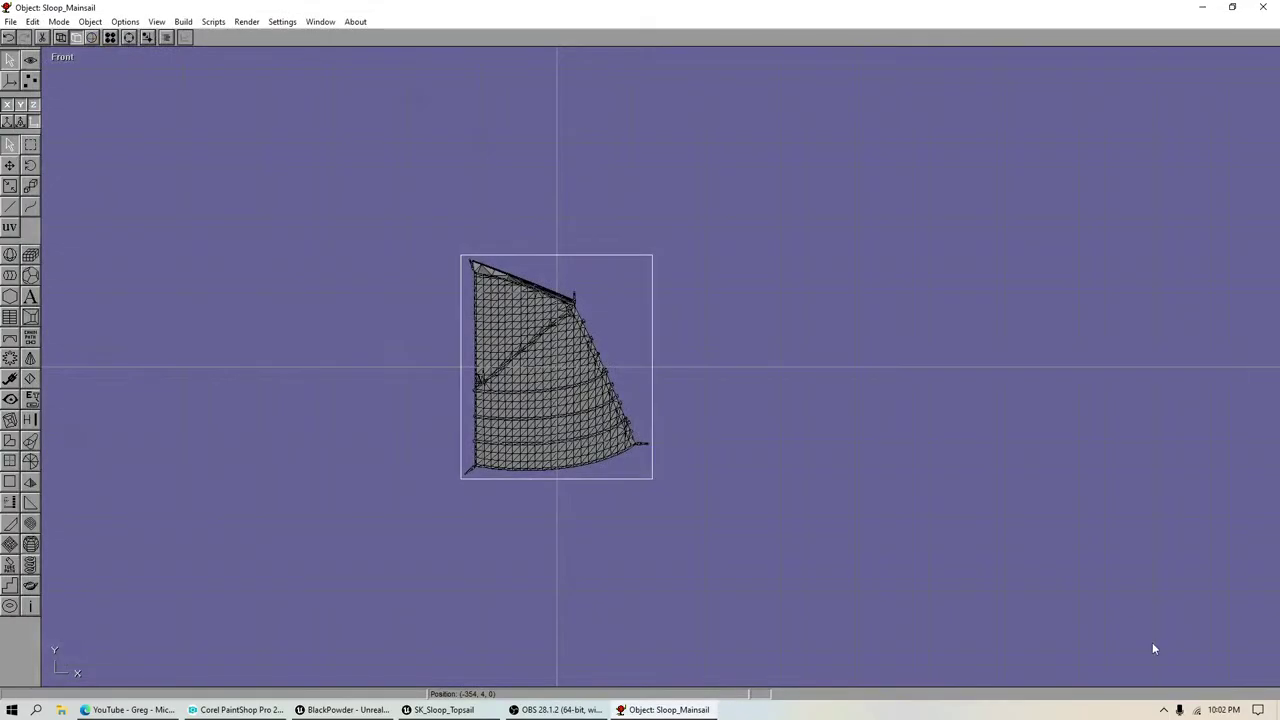
Step: Save a copy of the project in ART_Sails as Sails_Maker_Sloop_And_Gunboat_Archive.an8
{"action": "left_click", "coordinate": [10, 21]}
{"action": "left_click", "coordinate": [34, 101]}
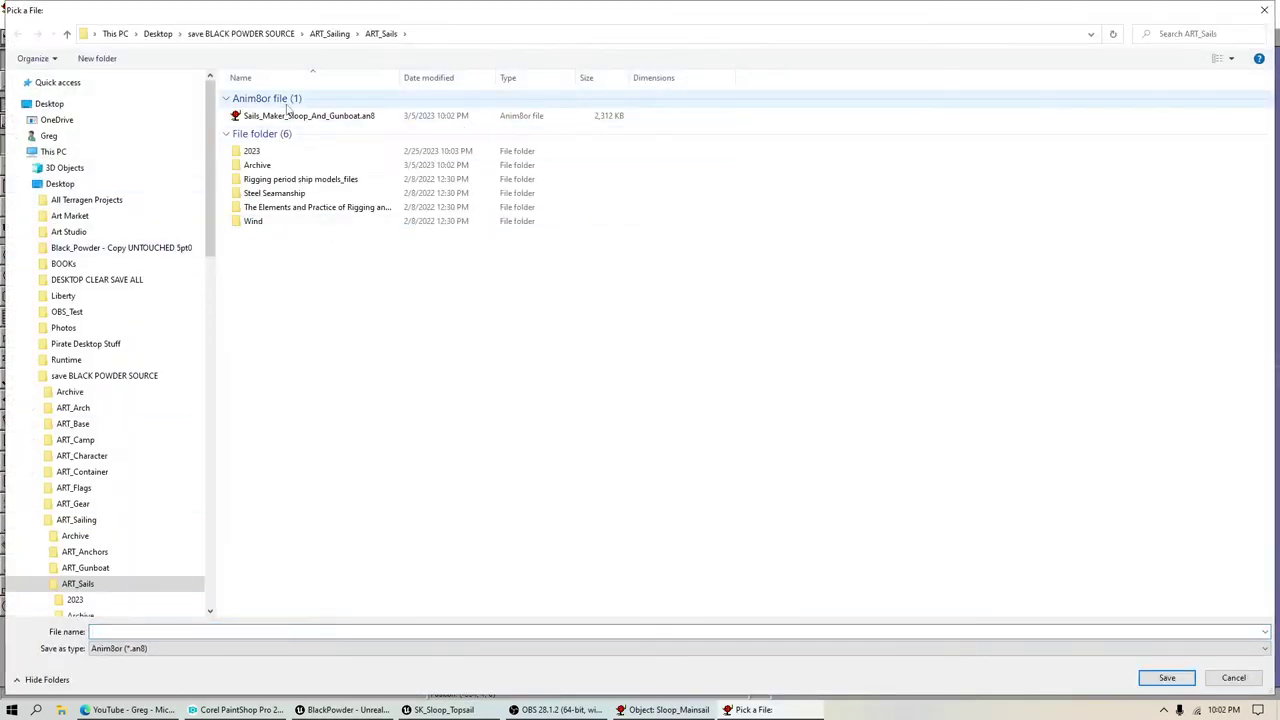
{"action": "left_click", "coordinate": [331, 116]}
{"action": "left_click", "coordinate": [215, 632]}
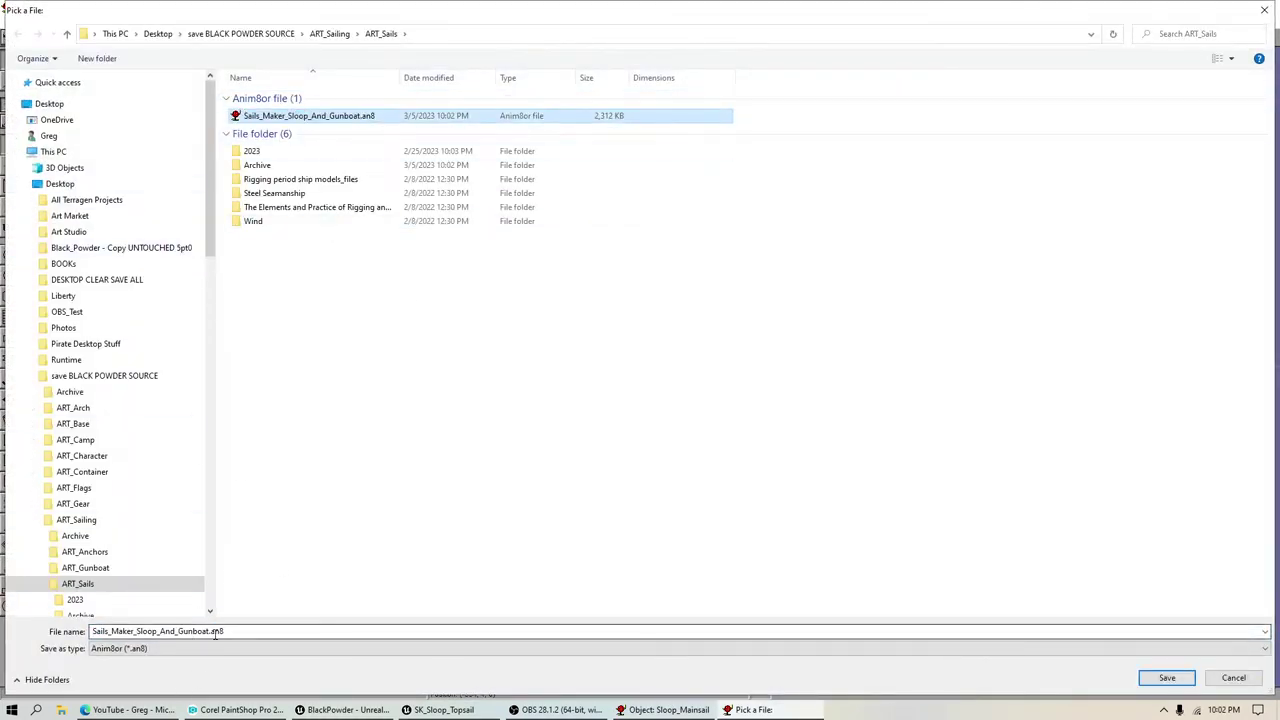
{"action": "left_click", "coordinate": [226, 632]}
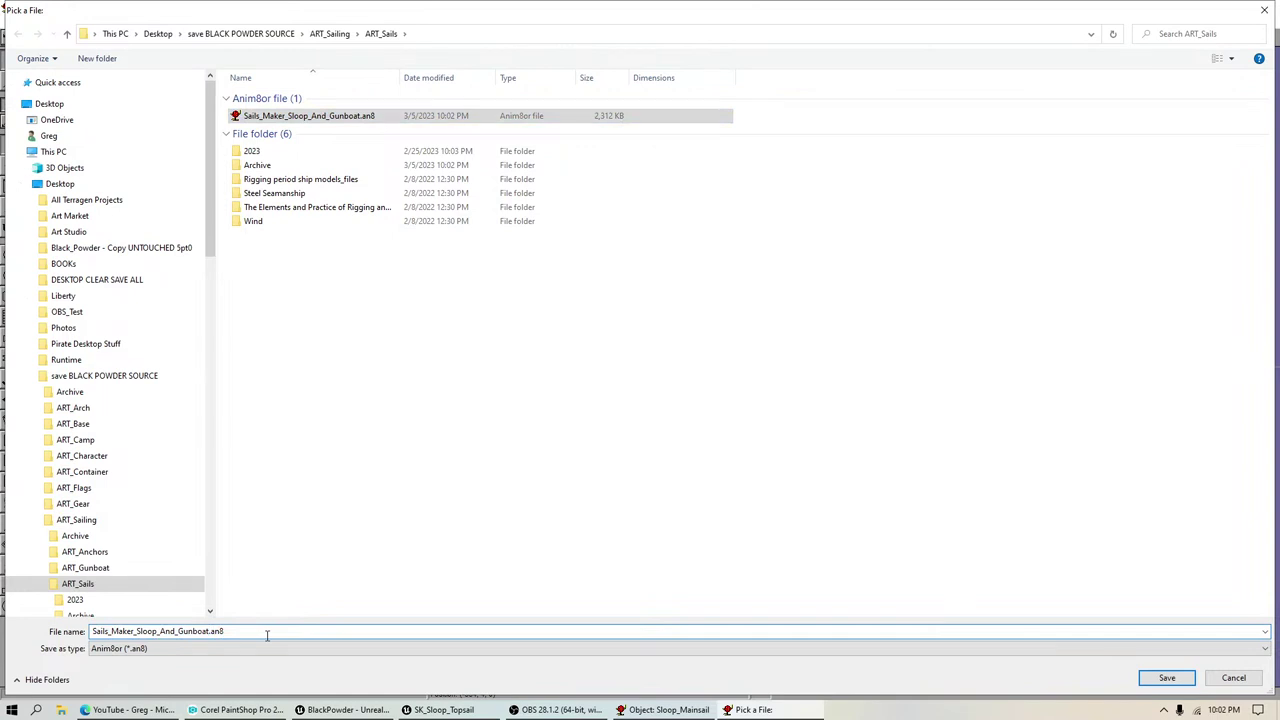
{"action": "left_click", "coordinate": [211, 632]}
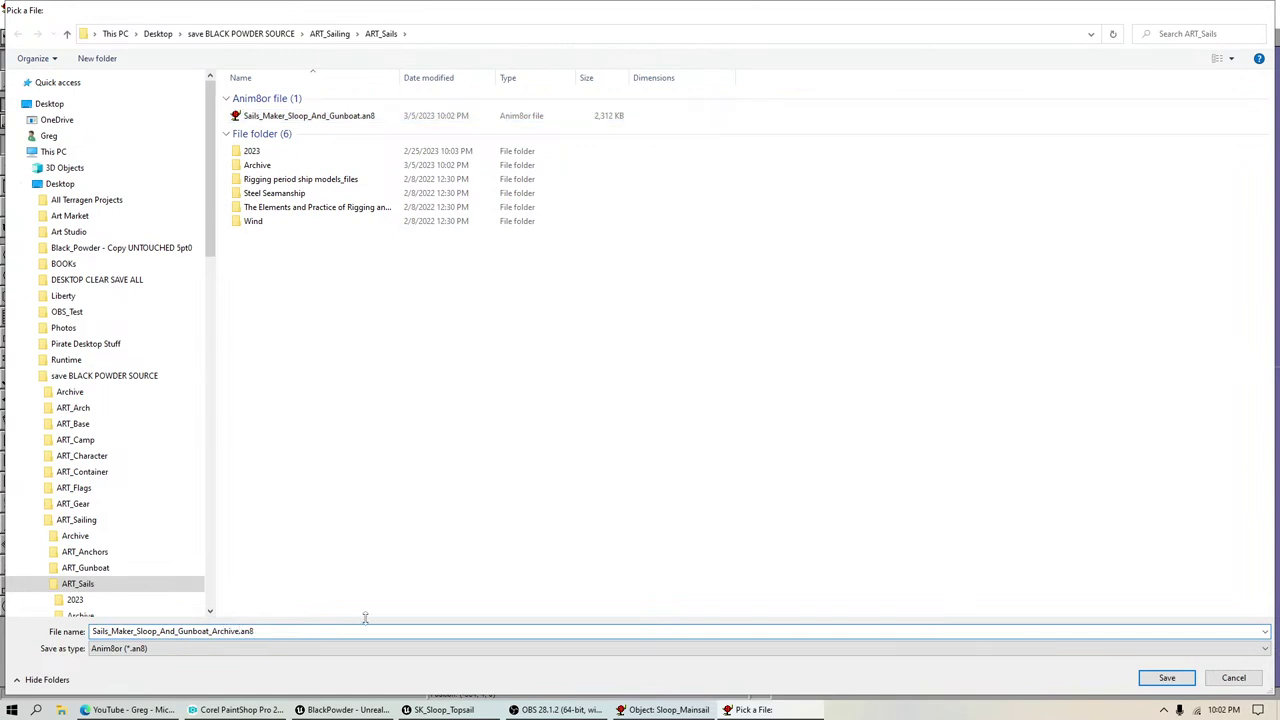
{"action": "key", "text": "Return"}
Step: Save the project under the name Sails_Maker_Sloop_And_Gunboat.an8 again, replacing the existing file
{"action": "left_click", "coordinate": [10, 21]}
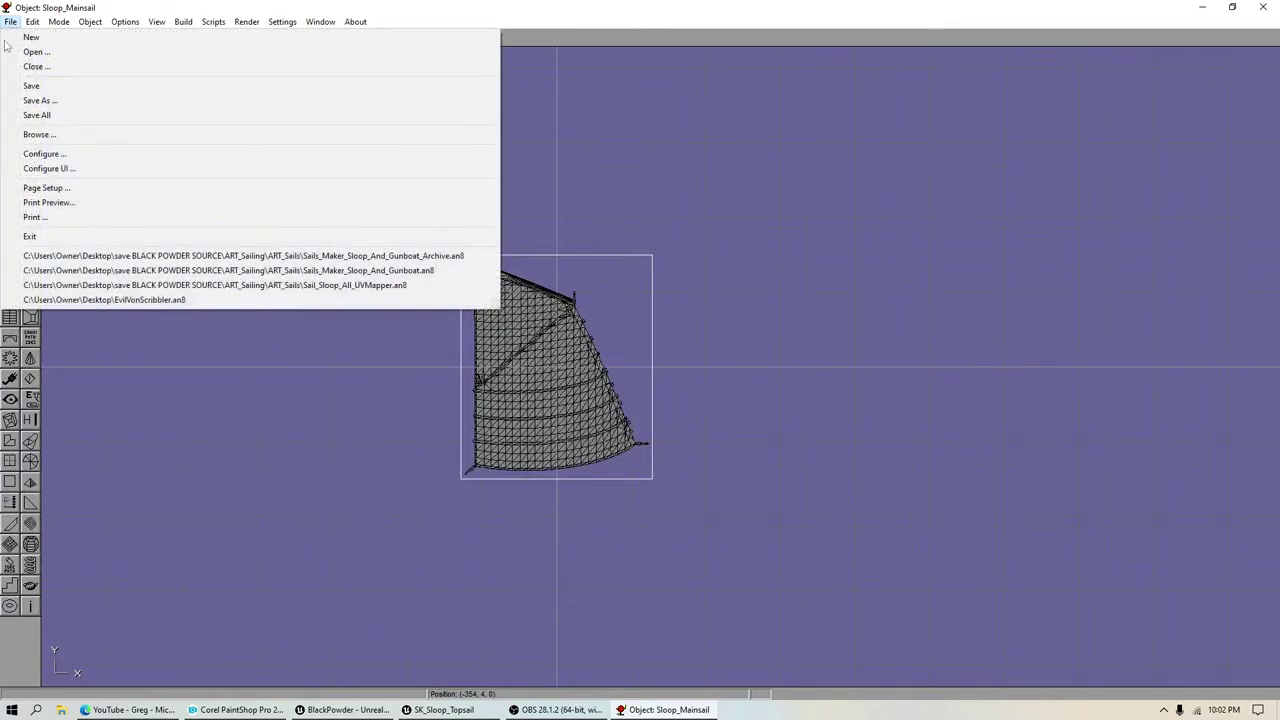
{"action": "left_click", "coordinate": [40, 100]}
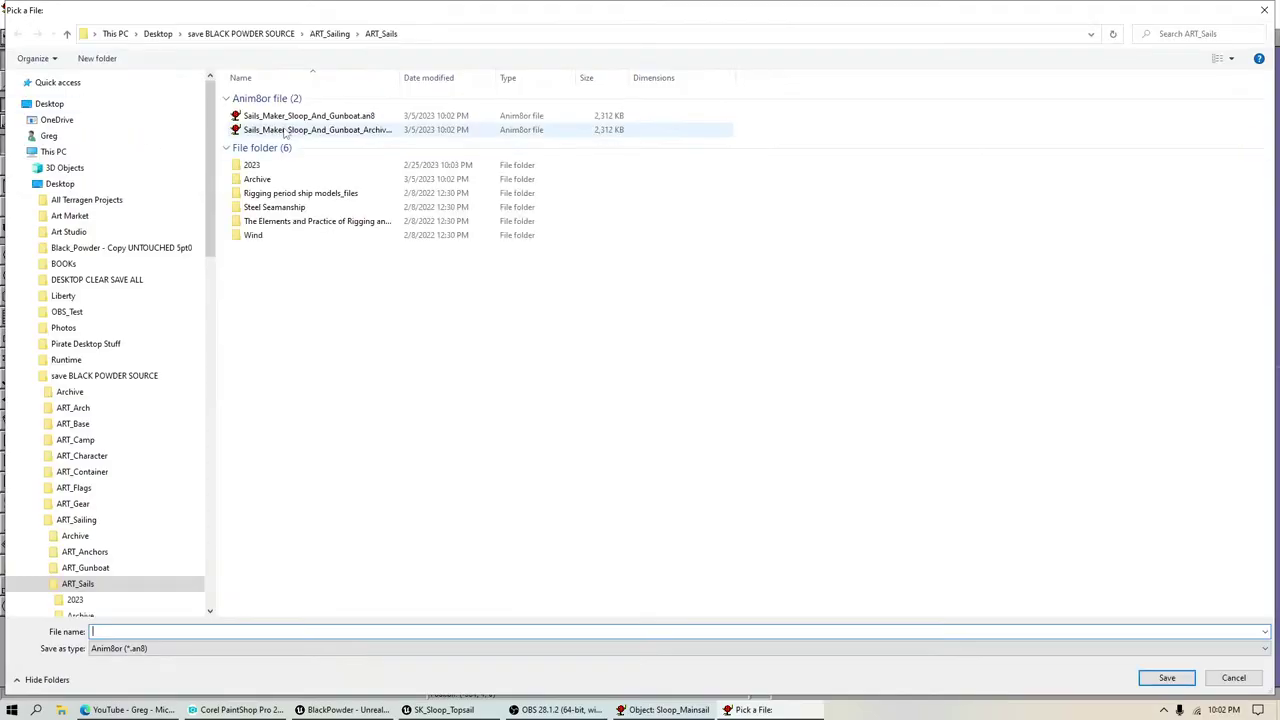
{"action": "left_click", "coordinate": [300, 116]}
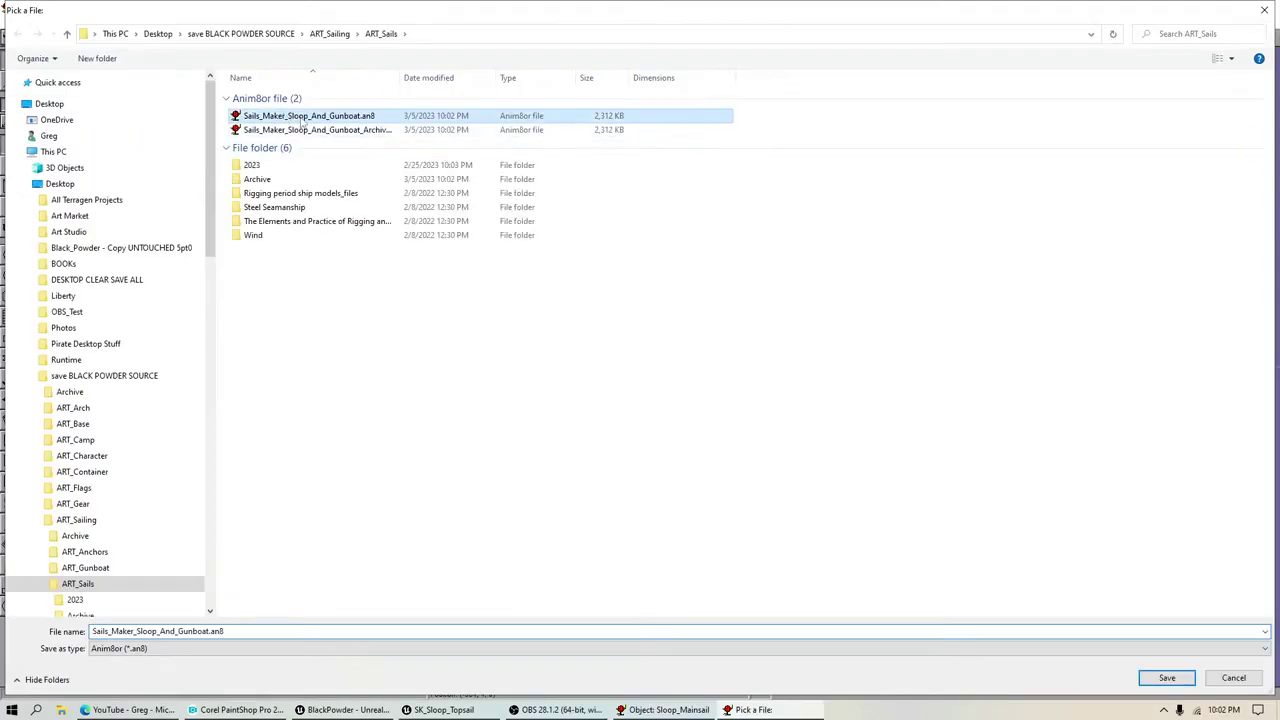
{"action": "left_click", "coordinate": [1180, 679]}
{"action": "left_click", "coordinate": [672, 362]}
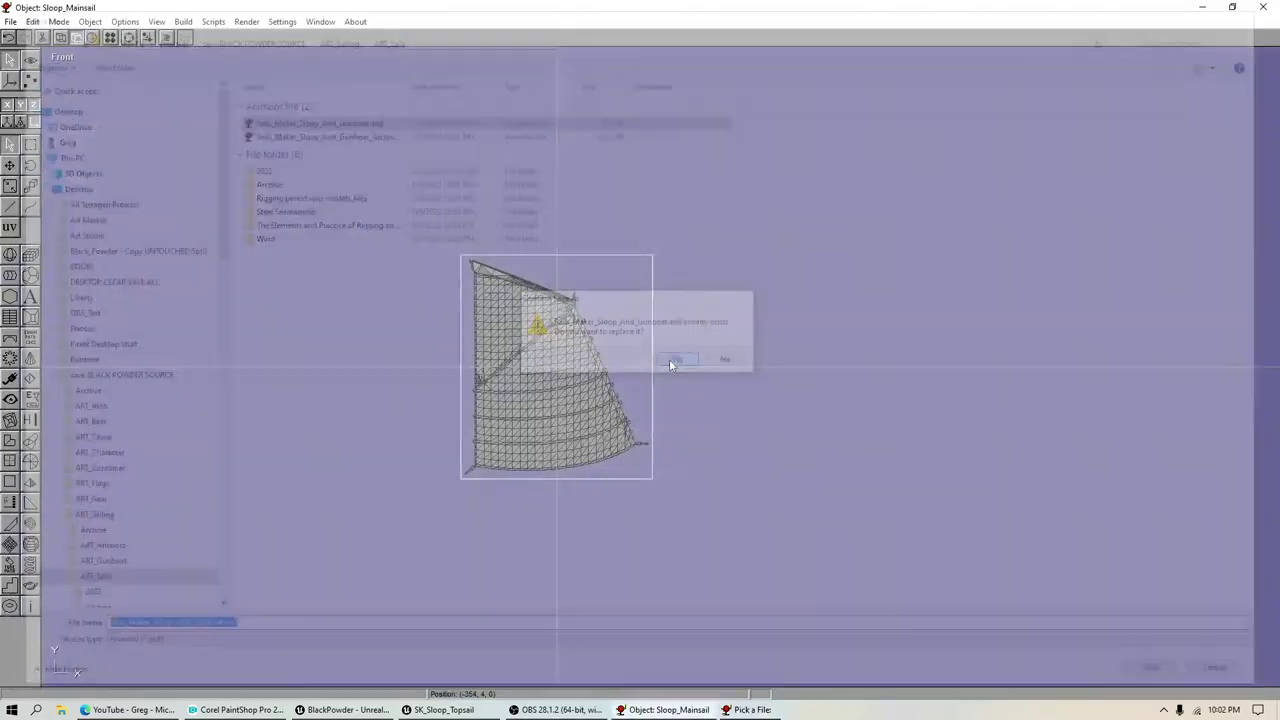
Step: Examine the Sloop_Mainsail mesh up close and look at the grid settings without changing them
{"action": "left_click", "coordinate": [30, 60]}
{"action": "left_click", "coordinate": [10, 193]}
{"action": "left_click", "coordinate": [125, 21]}
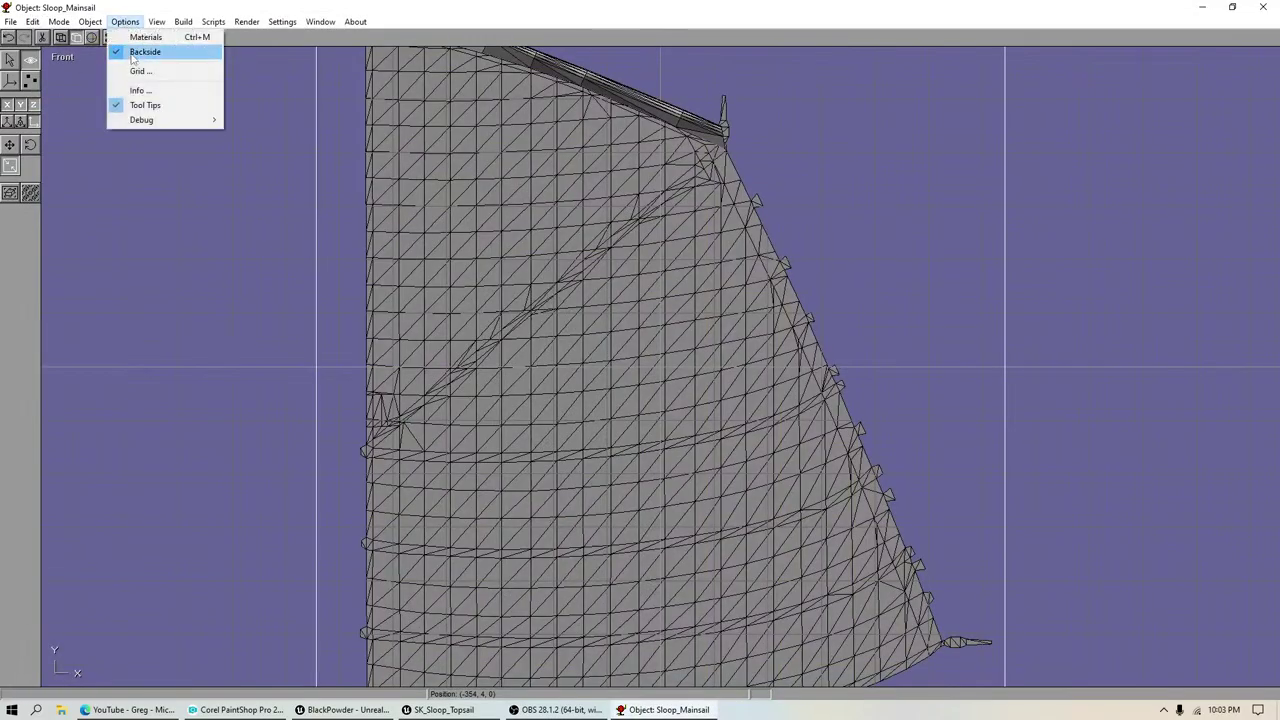
{"action": "left_click", "coordinate": [130, 66]}
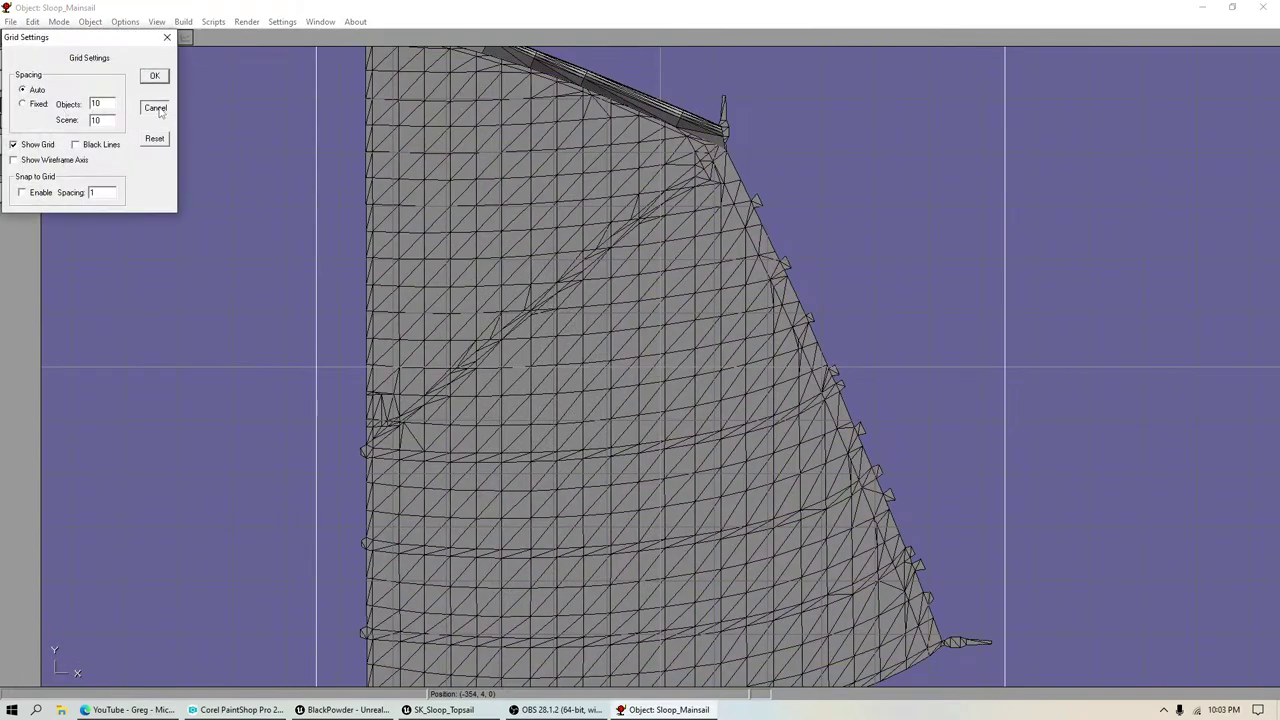
{"action": "left_click", "coordinate": [152, 106]}
{"action": "scroll", "coordinate": [583, 214], "scroll_direction": "down", "scroll_amount": 3}
{"action": "scroll", "coordinate": [583, 214], "scroll_direction": "down", "scroll_amount": 1}
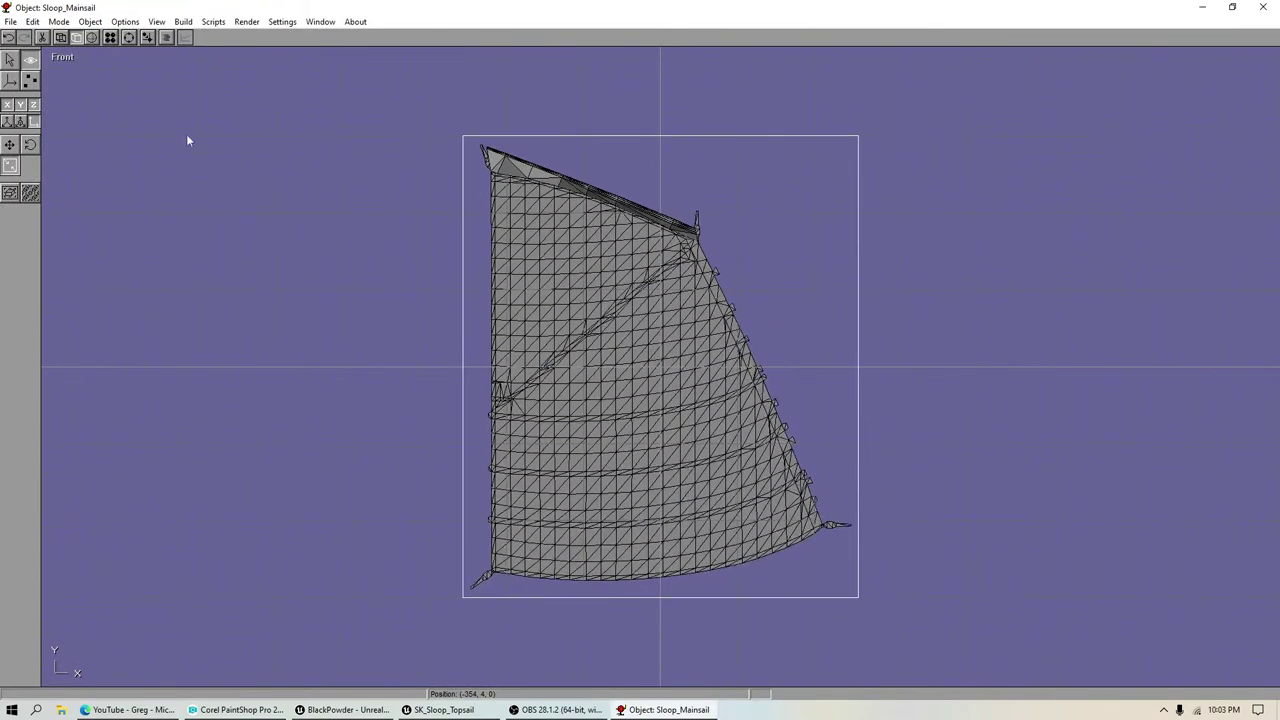
{"action": "scroll", "coordinate": [260, 142], "scroll_direction": "up", "scroll_amount": 1}
{"action": "left_click", "coordinate": [10, 60]}
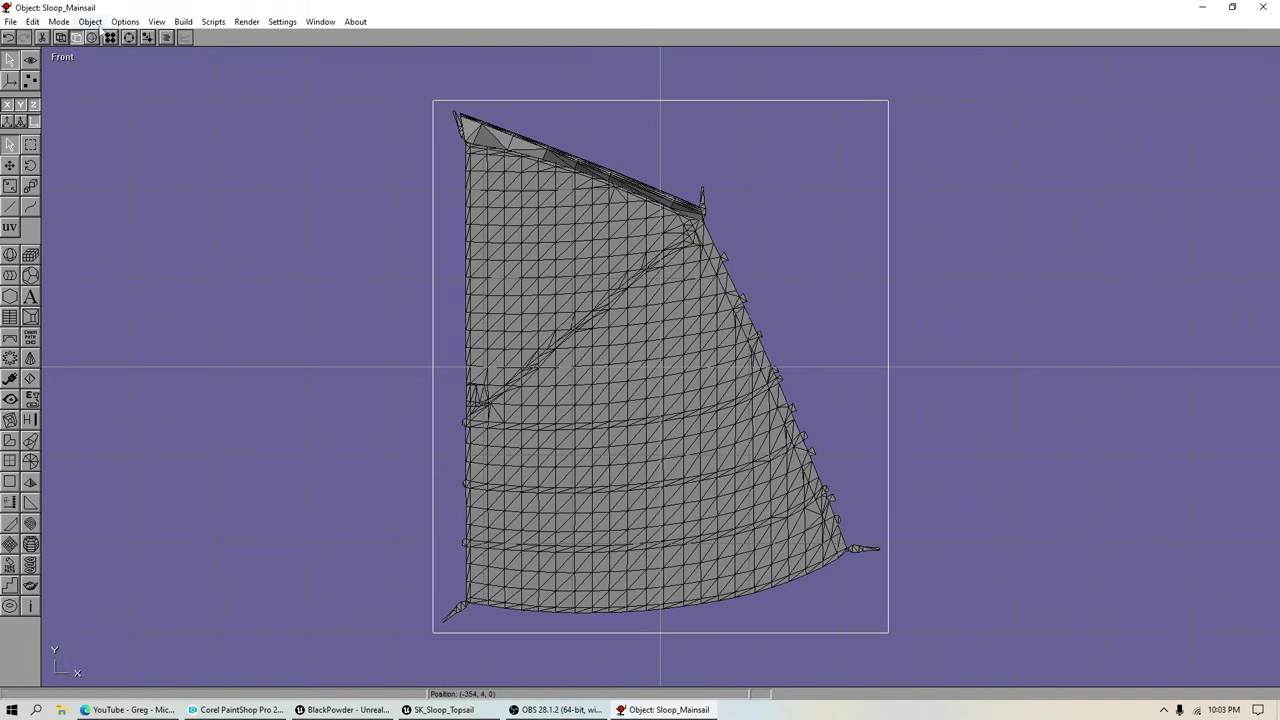
{"action": "left_click", "coordinate": [92, 37]}
Step: Open object01 and inspect the small points it contains
{"action": "left_click", "coordinate": [90, 21]}
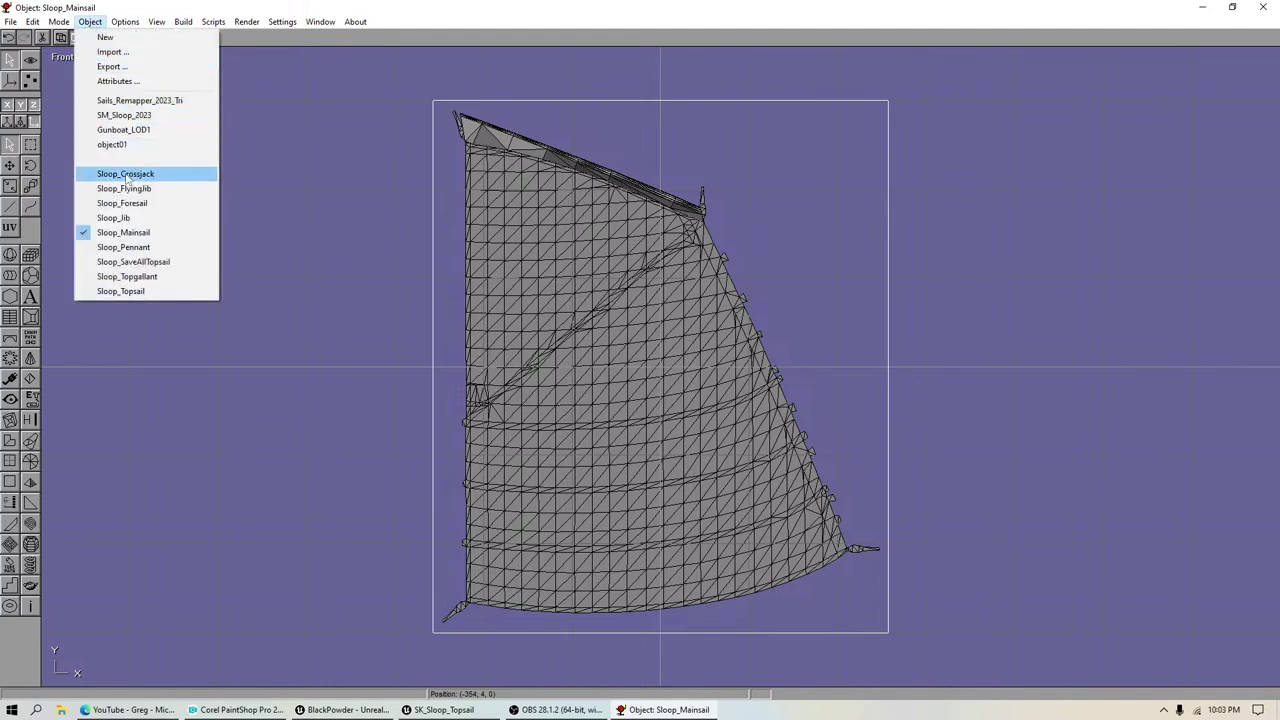
{"action": "left_click", "coordinate": [115, 144]}
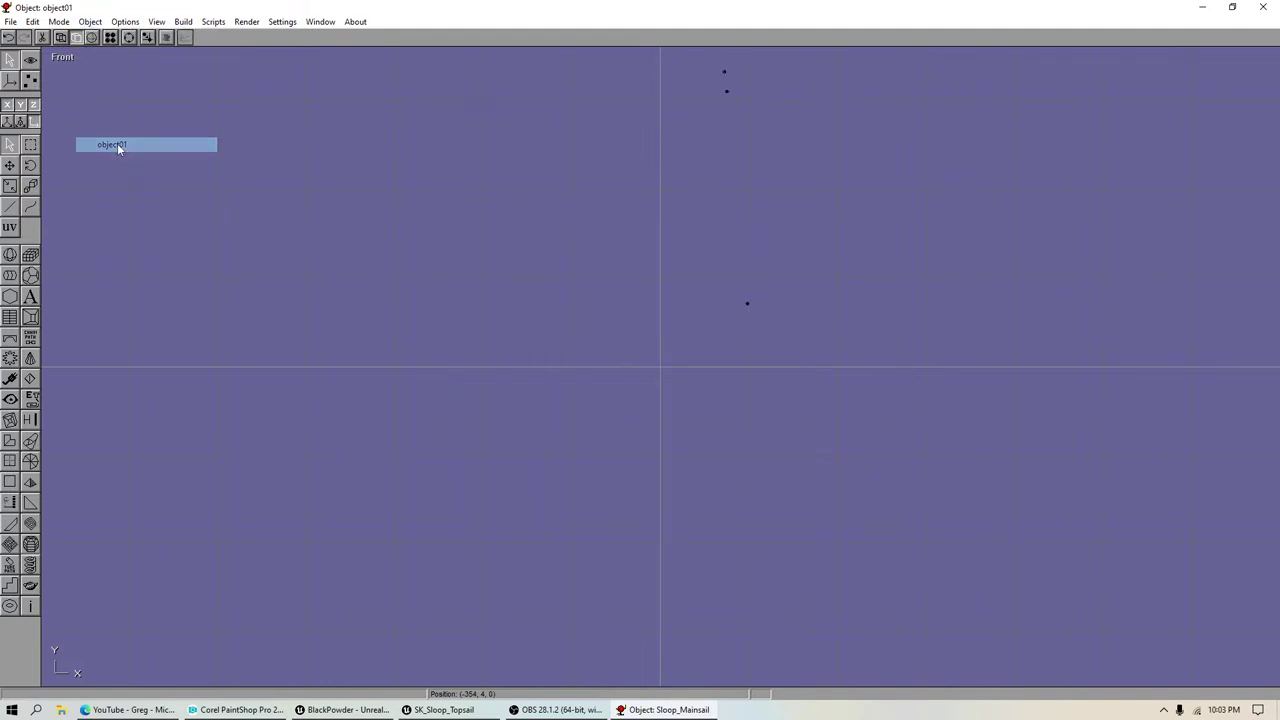
{"action": "left_click", "coordinate": [30, 60]}
{"action": "left_click", "coordinate": [9, 190]}
{"action": "left_click_drag", "start_coordinate": [565, 262], "coordinate": [540, 262]}
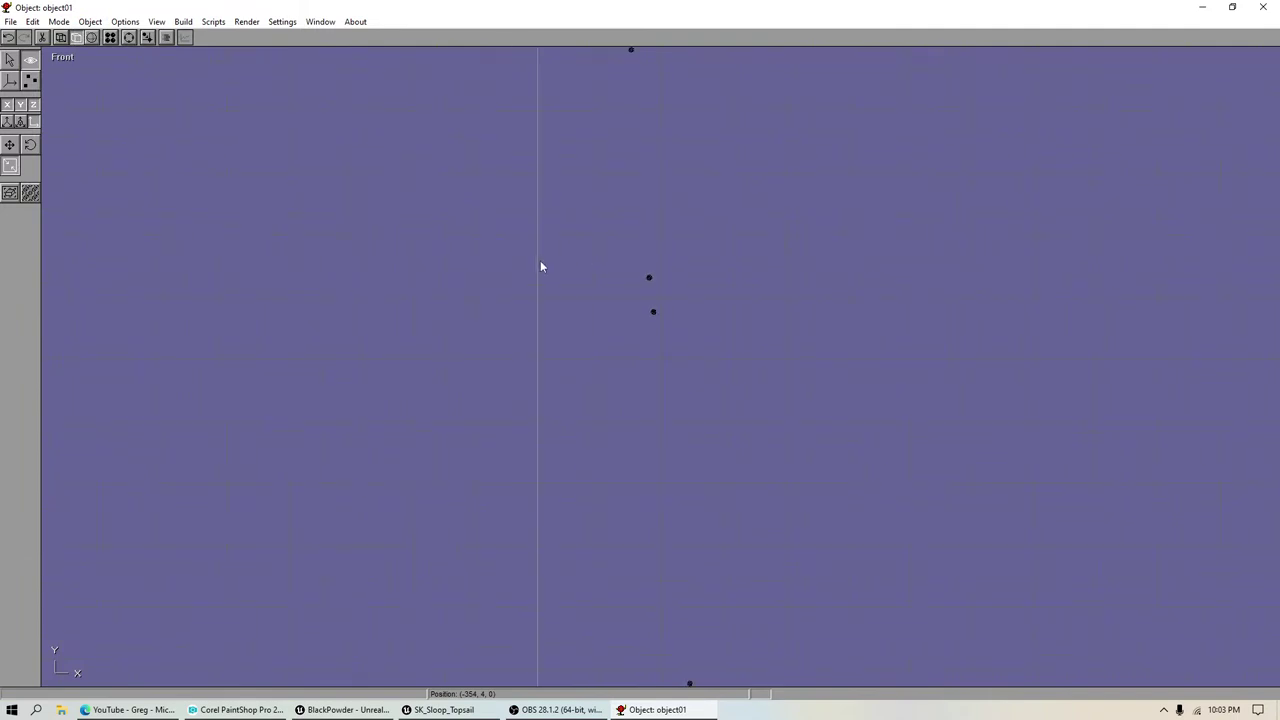
{"action": "scroll", "coordinate": [585, 273], "scroll_direction": "down", "scroll_amount": 1}
{"action": "left_click", "coordinate": [10, 59]}
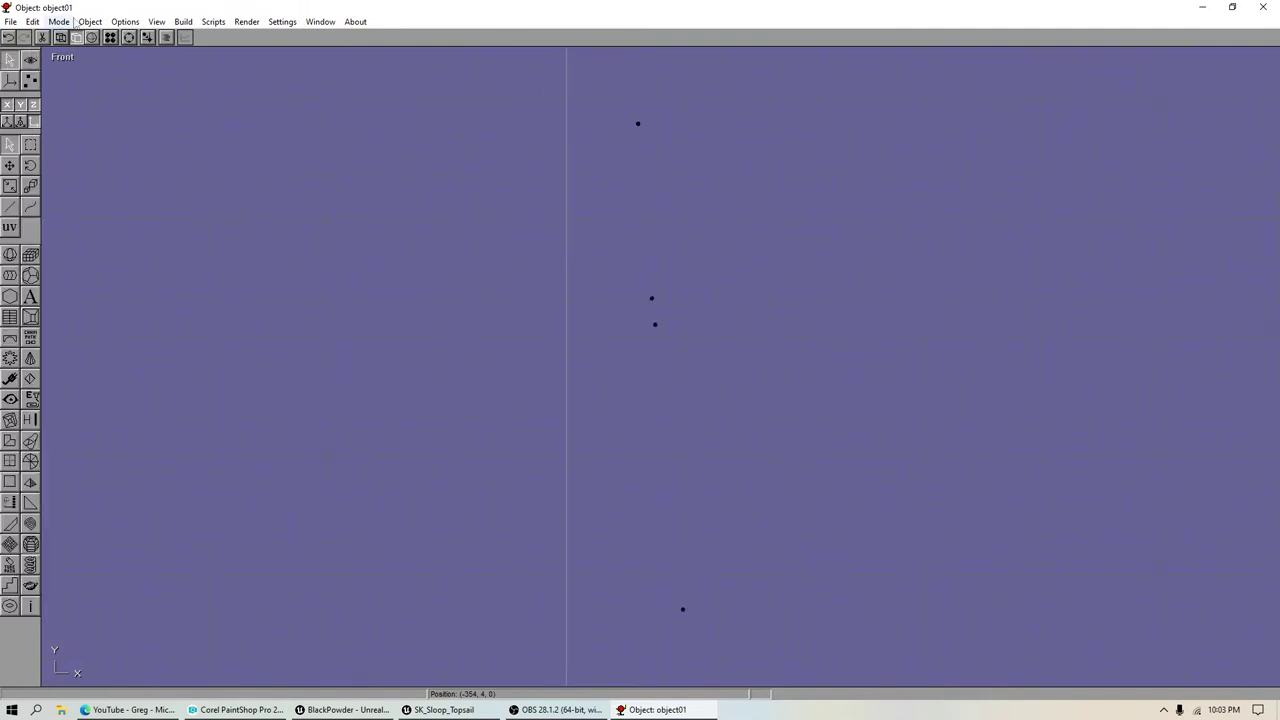
Step: In Sails_Remapper_2023_Tri, open the Sail_Sailcloth material for editing and lock its ambient colour to the white diffuse colour
{"action": "left_click", "coordinate": [90, 21]}
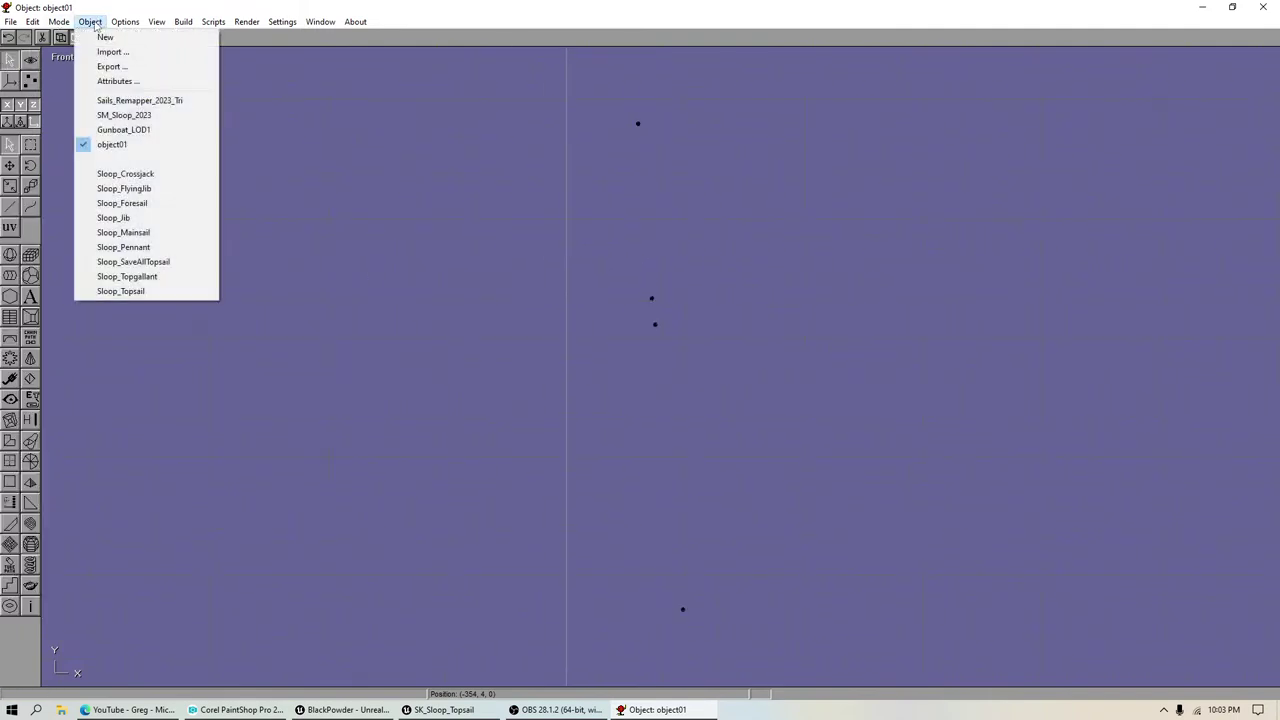
{"action": "left_click", "coordinate": [128, 101]}
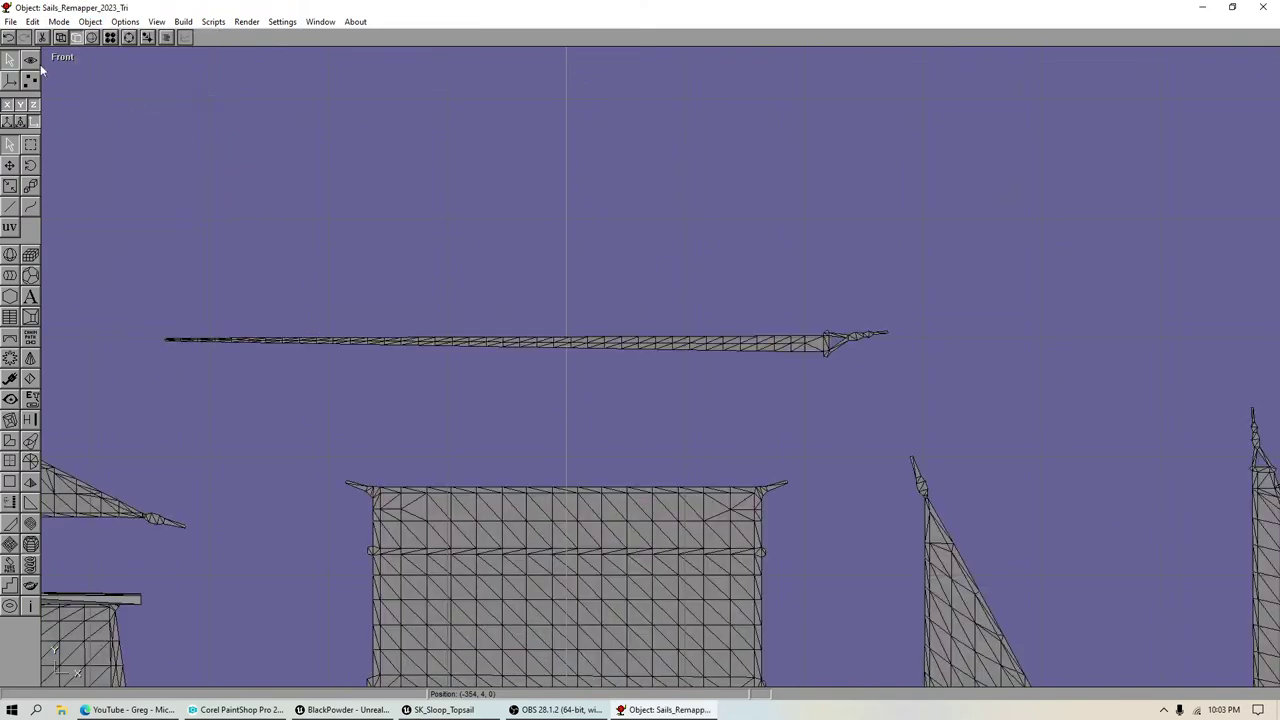
{"action": "scroll", "coordinate": [556, 250], "scroll_direction": "down", "scroll_amount": 5}
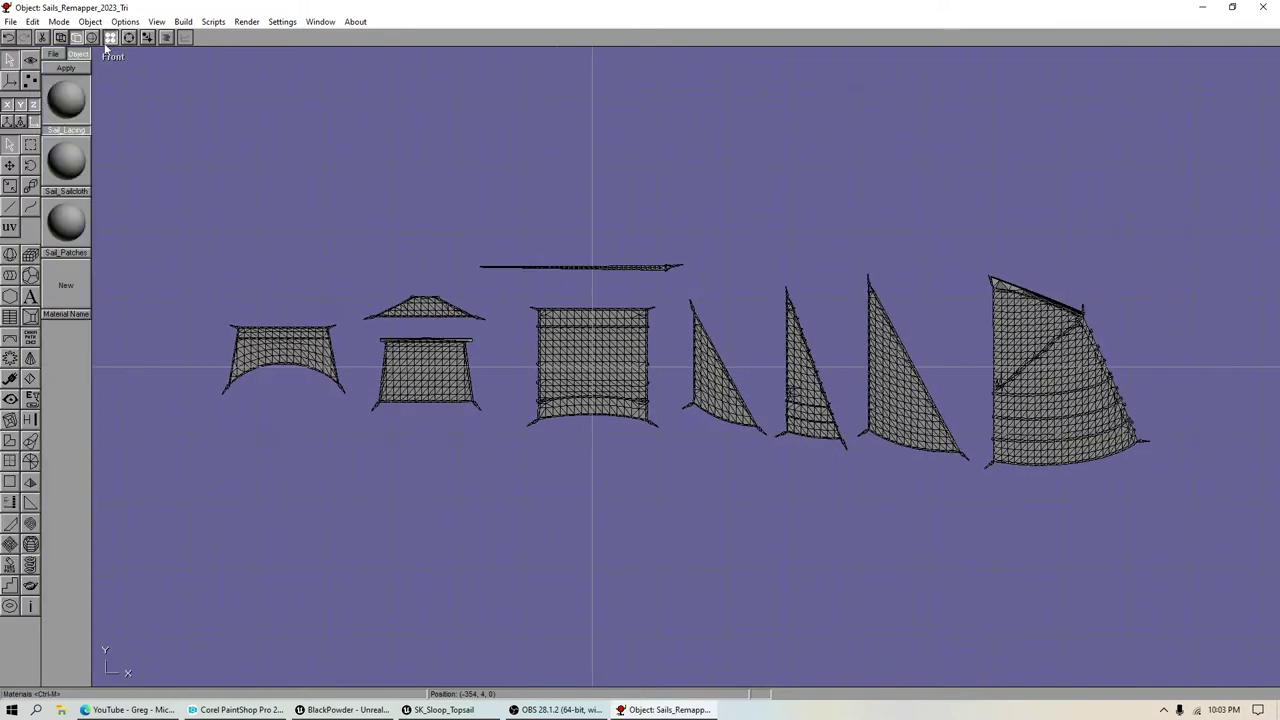
{"action": "double_click", "coordinate": [66, 165]}
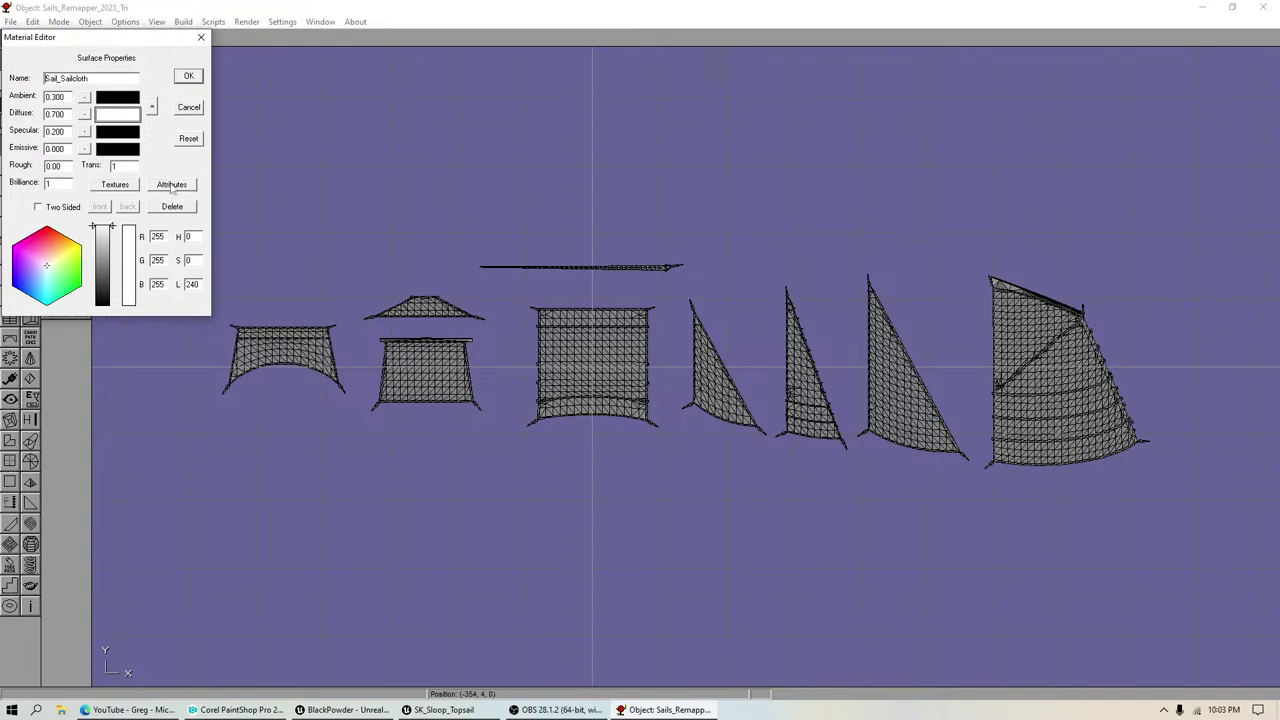
{"action": "left_click", "coordinate": [152, 109]}
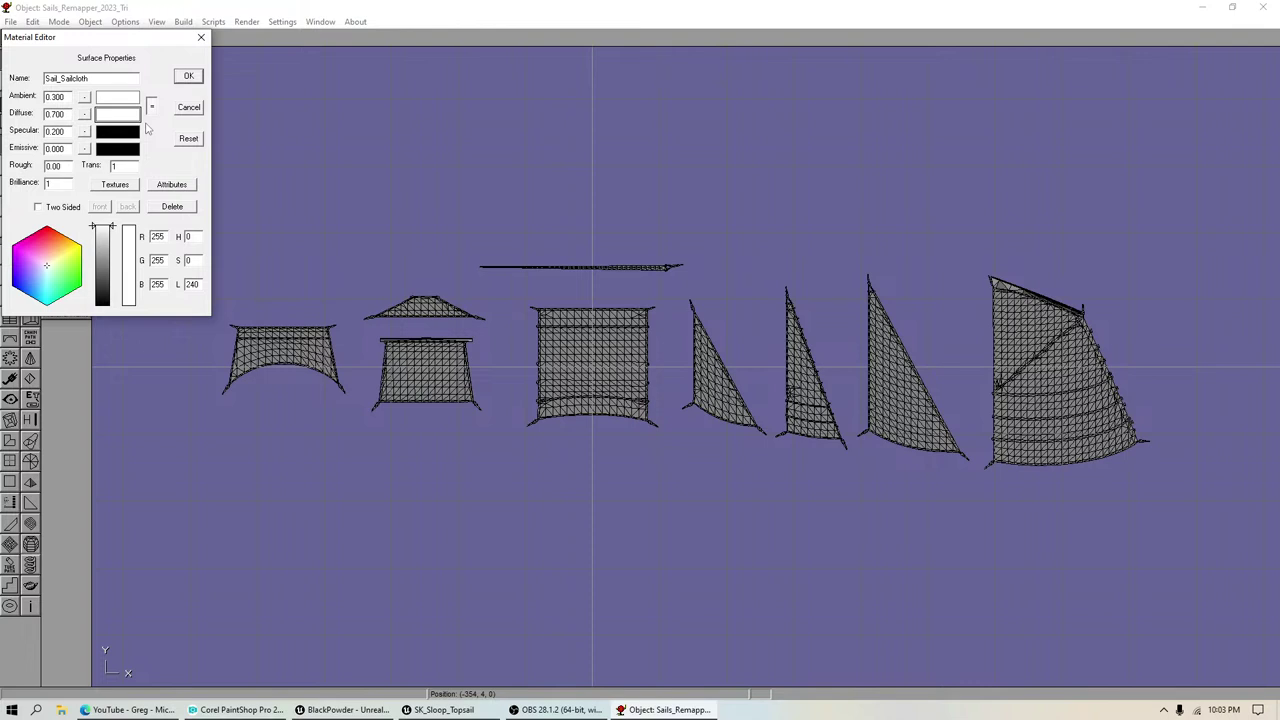
Step: Start loading a diffuse texture for the Sail_Sailcloth material and browse to the Desktop folder for the image
{"action": "left_click", "coordinate": [115, 184]}
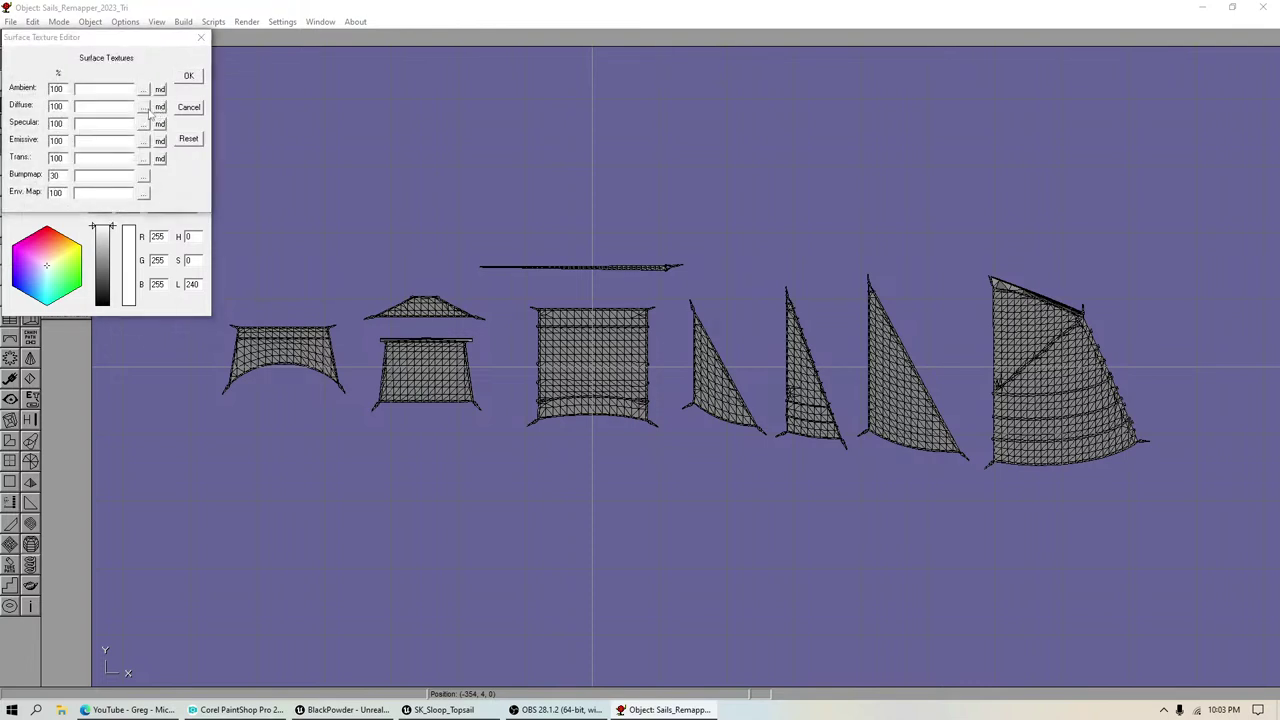
{"action": "left_click", "coordinate": [158, 115]}
{"action": "left_click", "coordinate": [41, 148]}
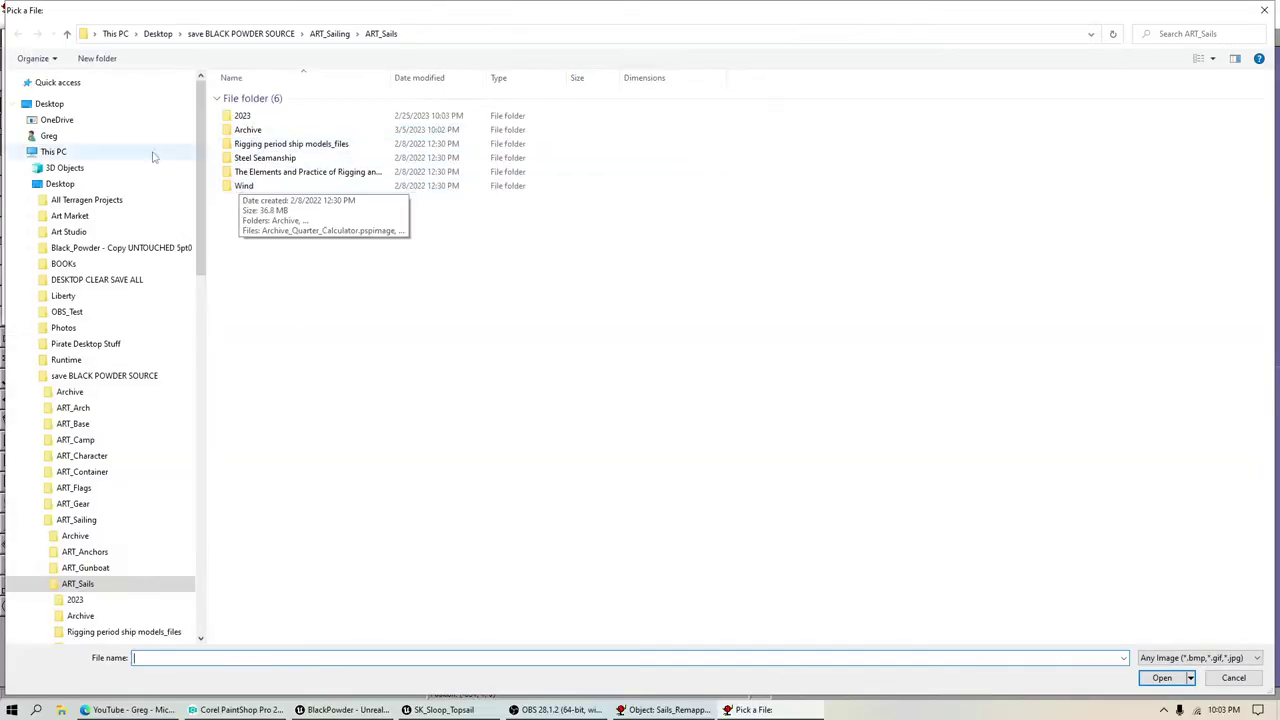
{"action": "left_click", "coordinate": [49, 103]}
{"action": "left_click", "coordinate": [23, 183]}
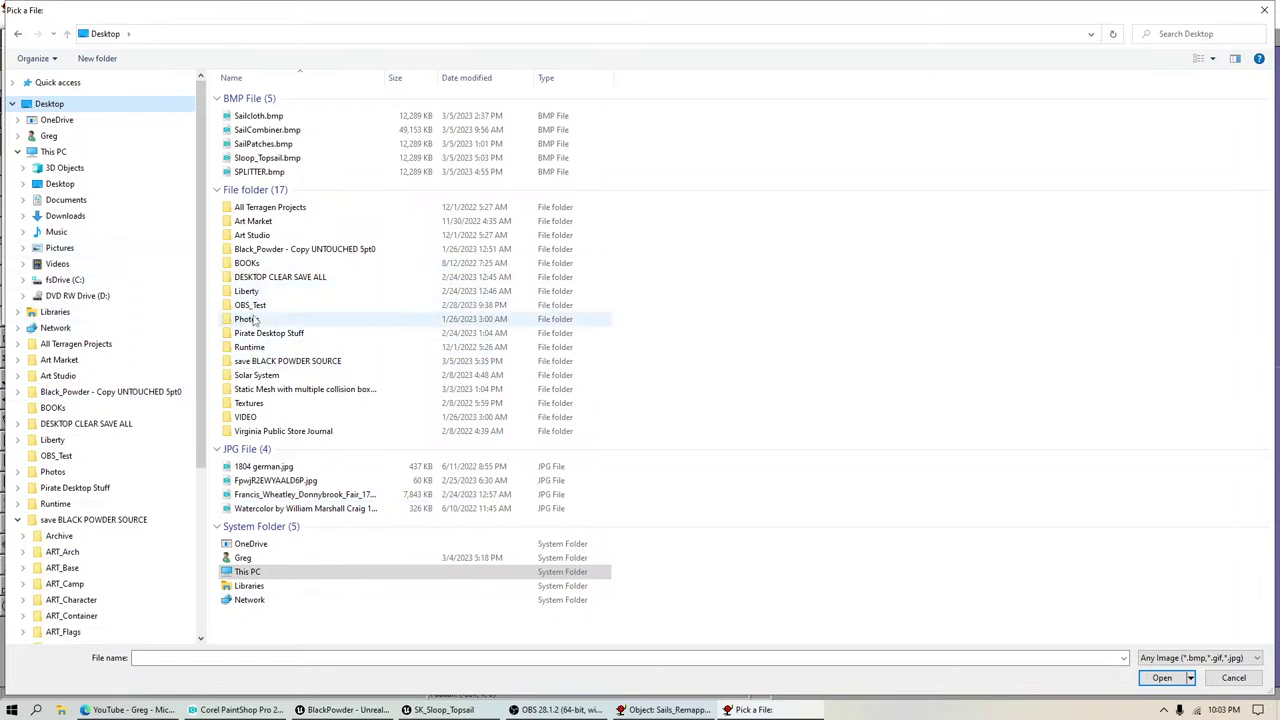
{"action": "double_click", "coordinate": [262, 361]}
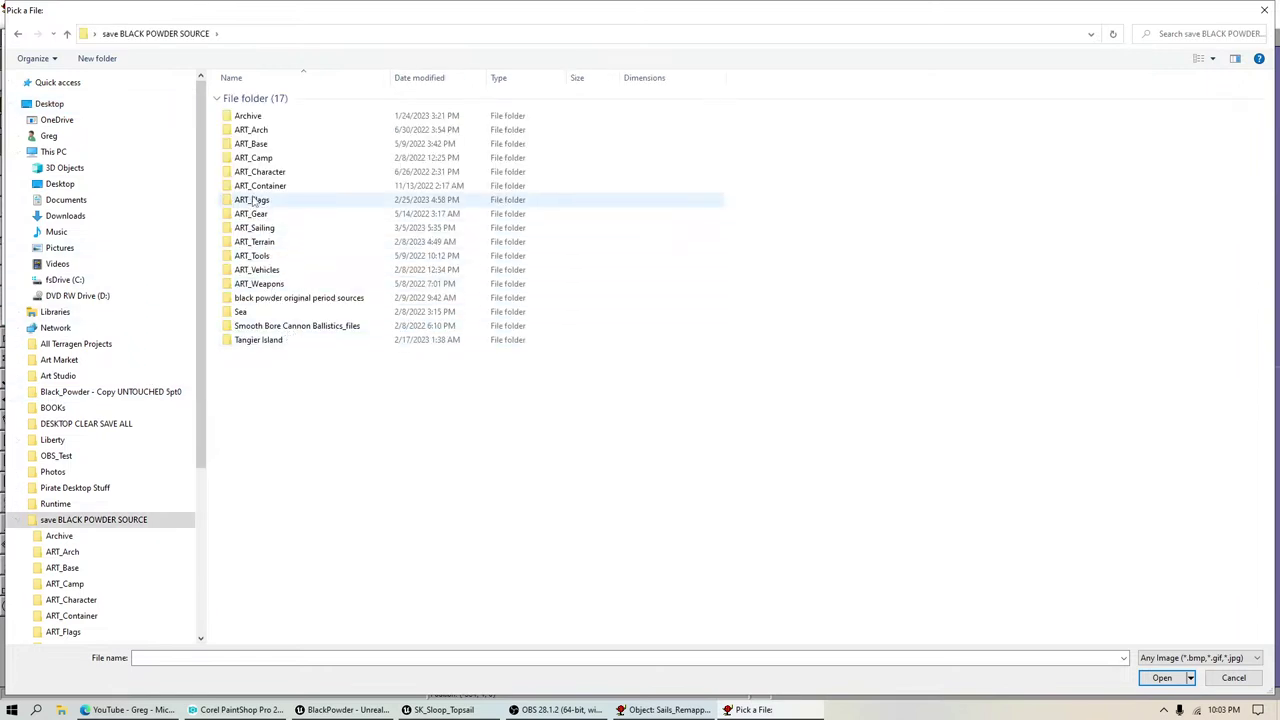
{"action": "double_click", "coordinate": [250, 228]}
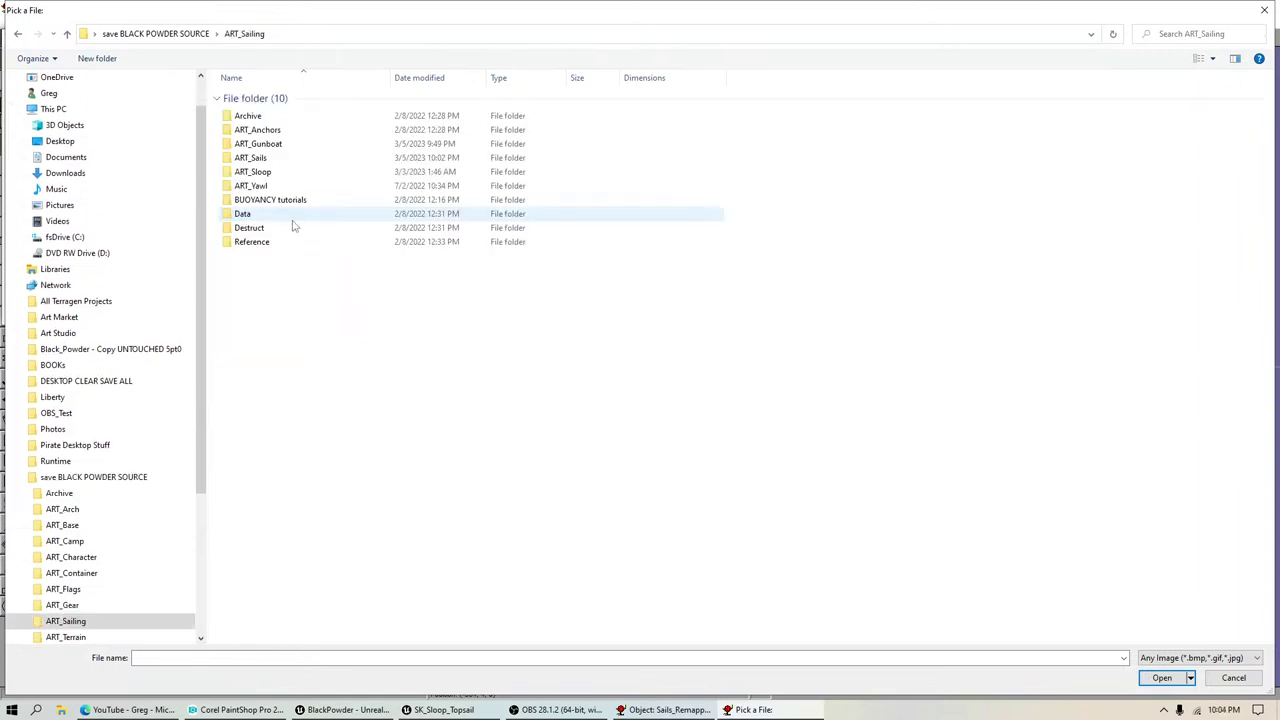
{"action": "double_click", "coordinate": [250, 157]}
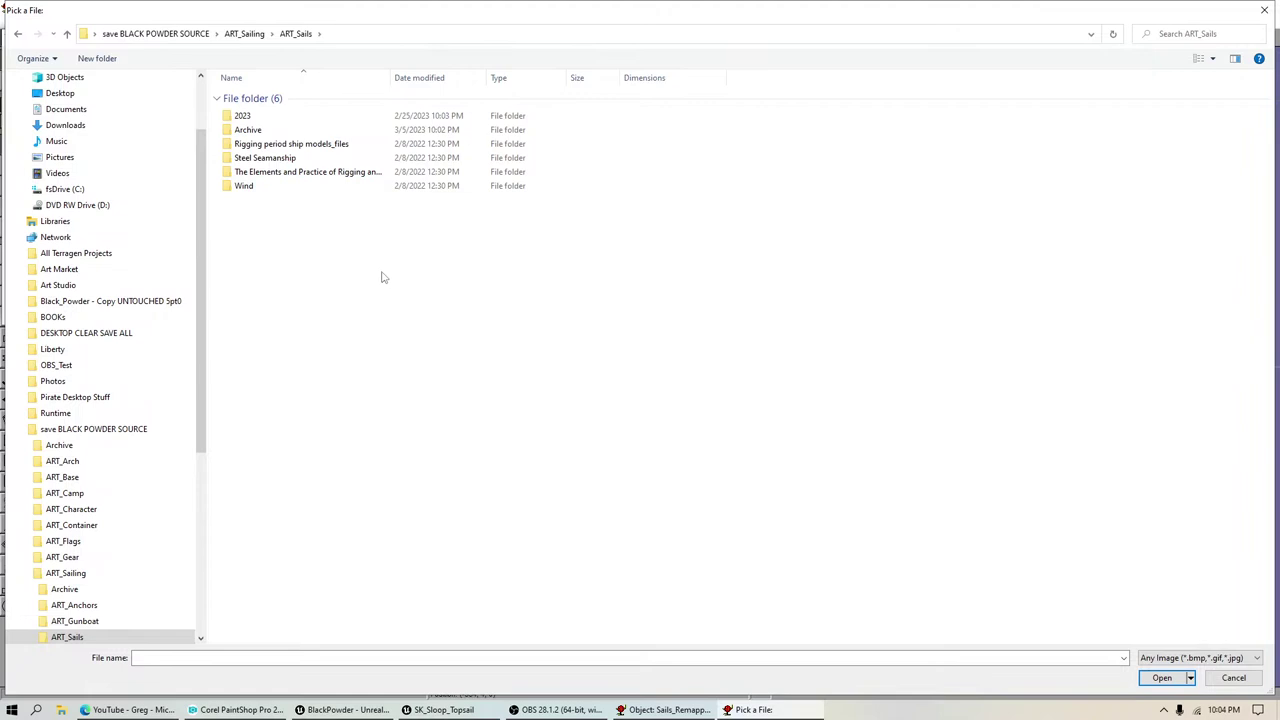
{"action": "scroll", "coordinate": [60, 115], "scroll_direction": "up", "scroll_amount": 2}
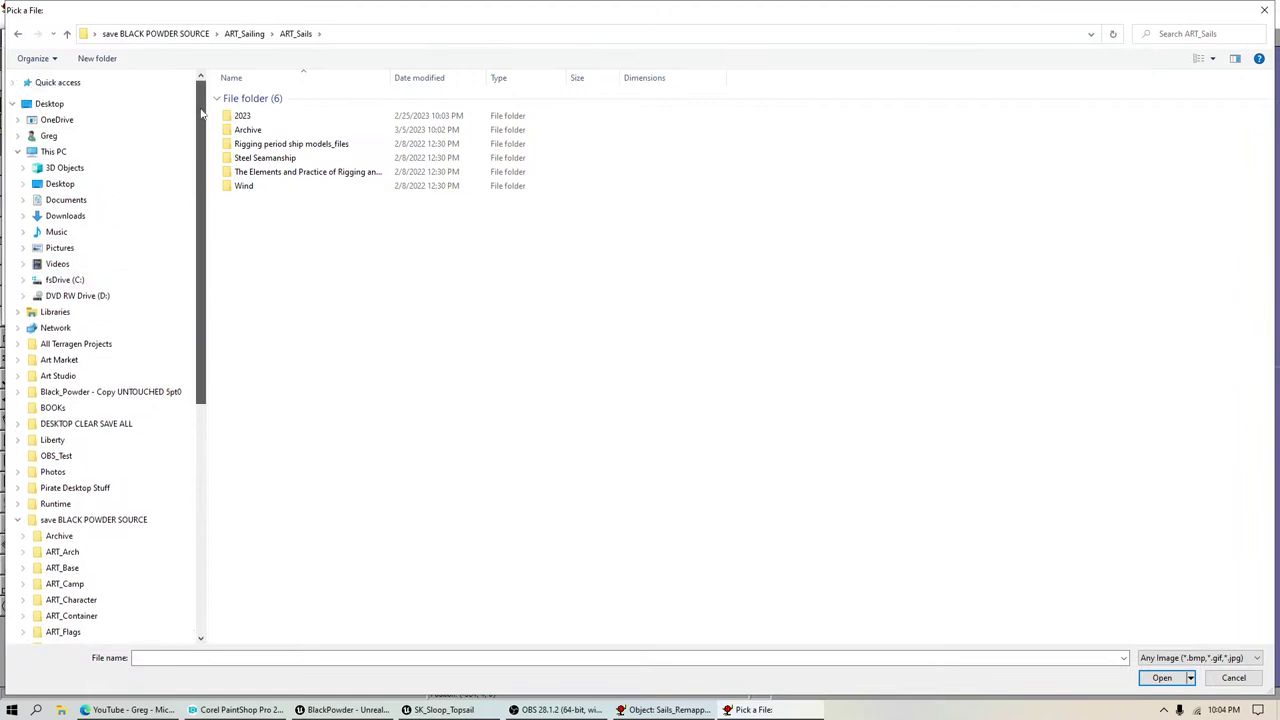
{"action": "left_click", "coordinate": [52, 105]}
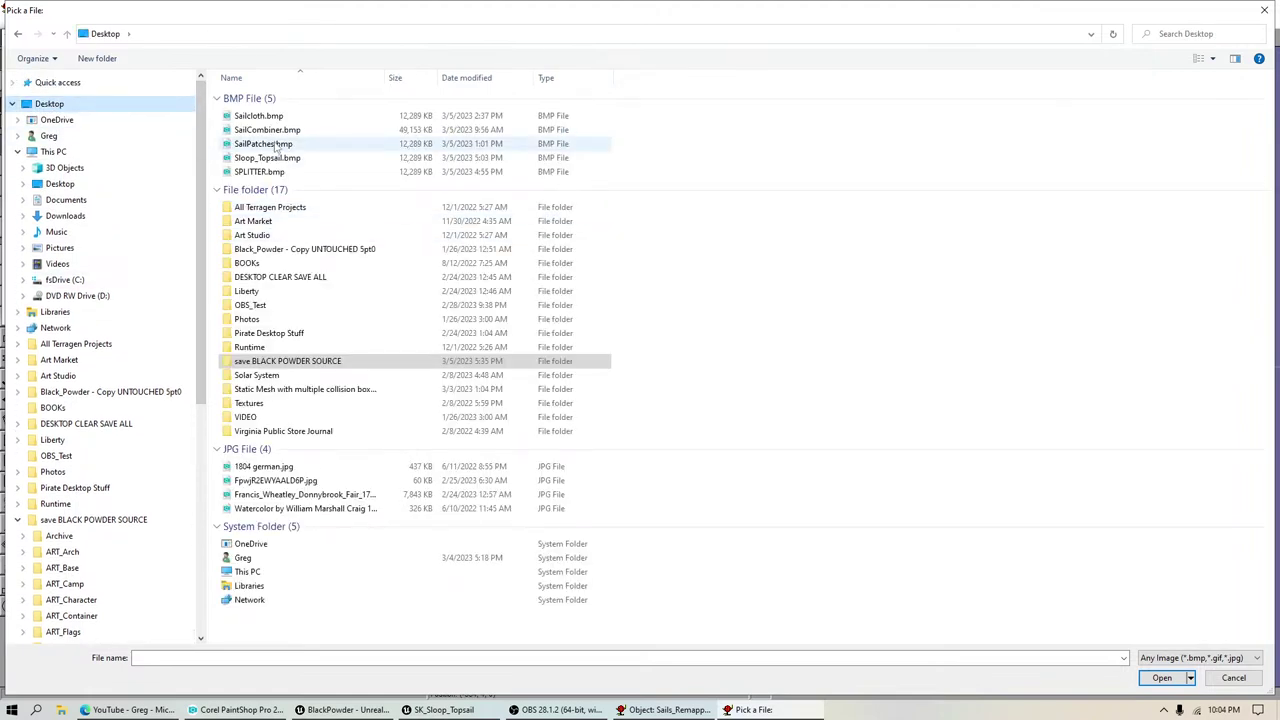
Step: Load SailCombiner.bmp from the Desktop and apply it as the diffuse texture of the Sail_Sailcloth material
{"action": "left_click", "coordinate": [264, 130]}
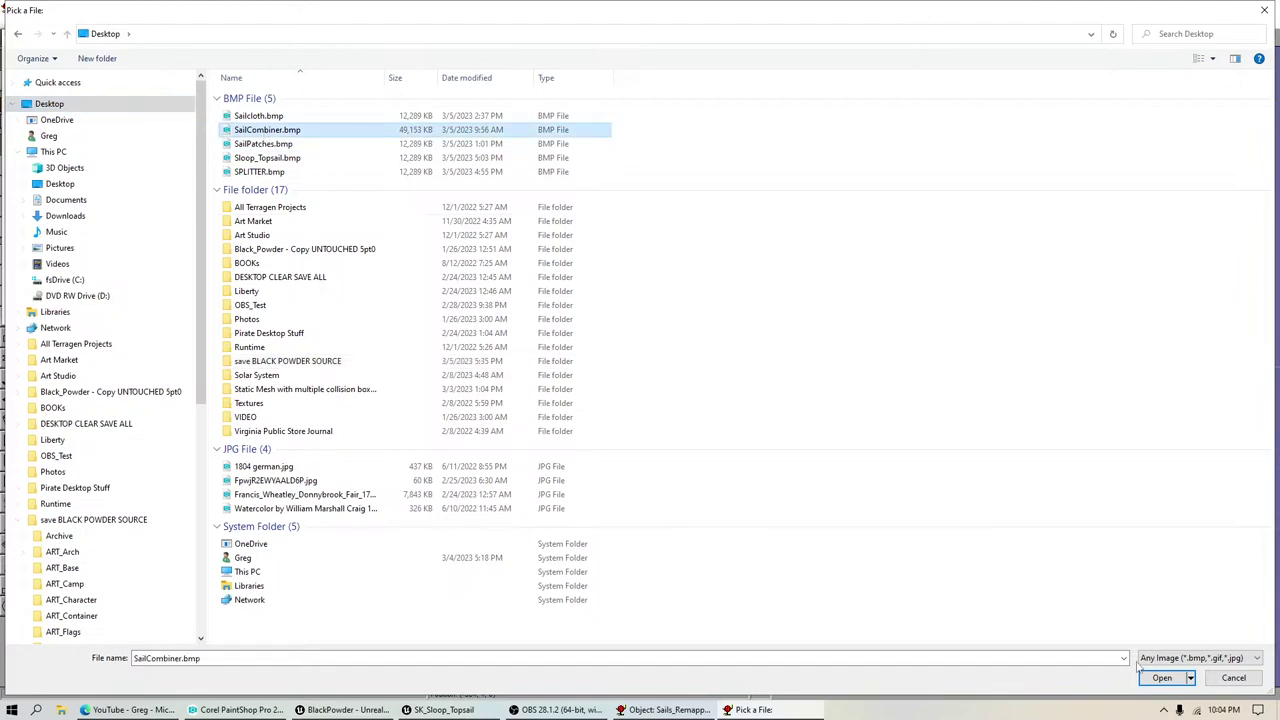
{"action": "left_click", "coordinate": [1161, 678]}
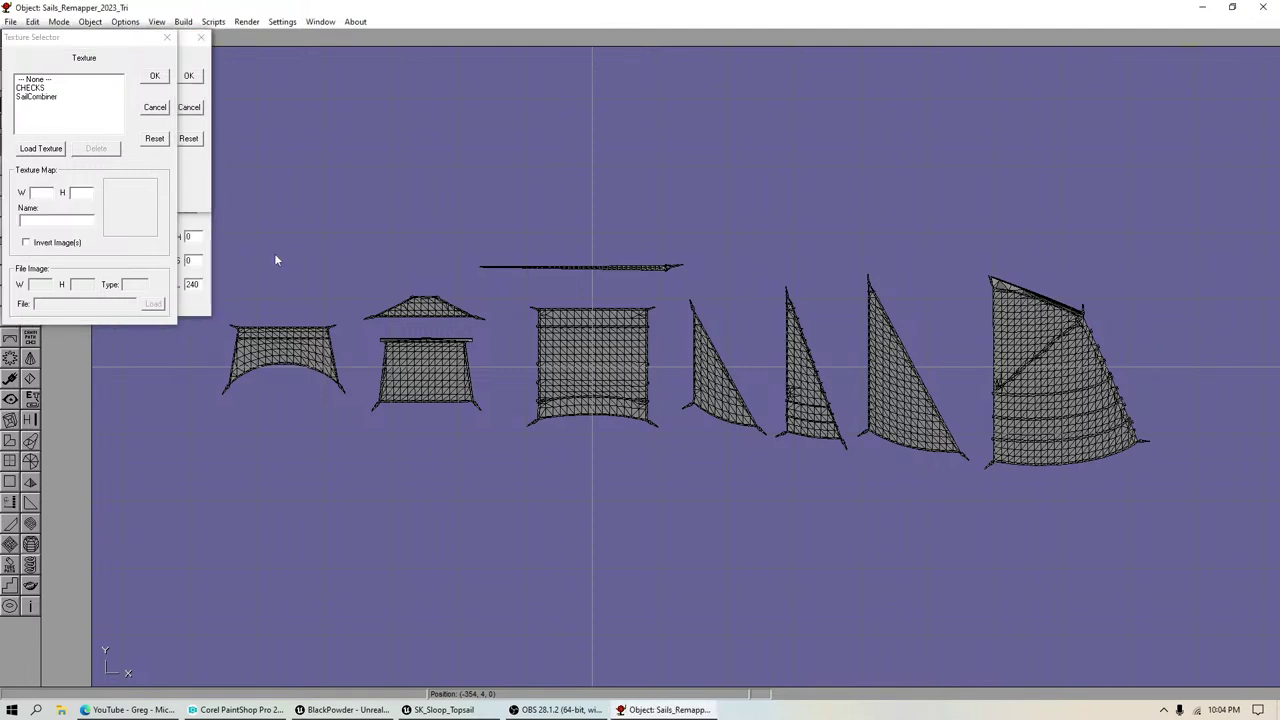
{"action": "left_click", "coordinate": [44, 97]}
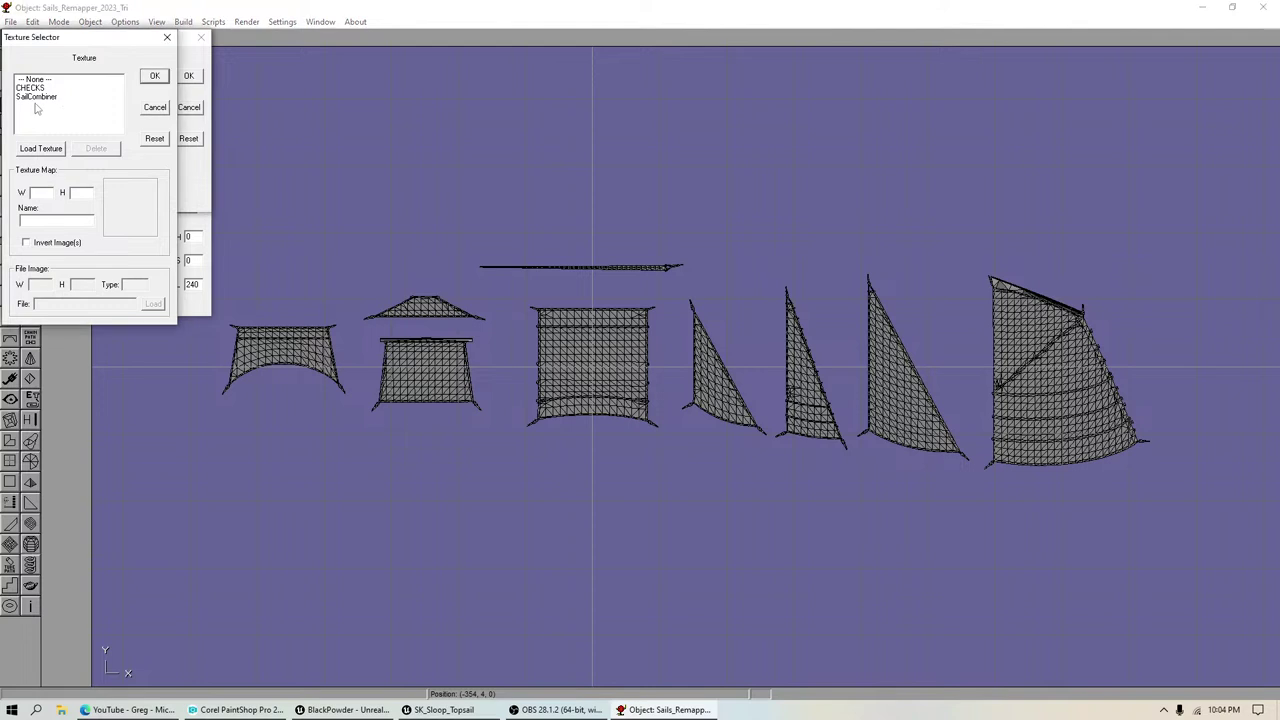
{"action": "left_click", "coordinate": [156, 81]}
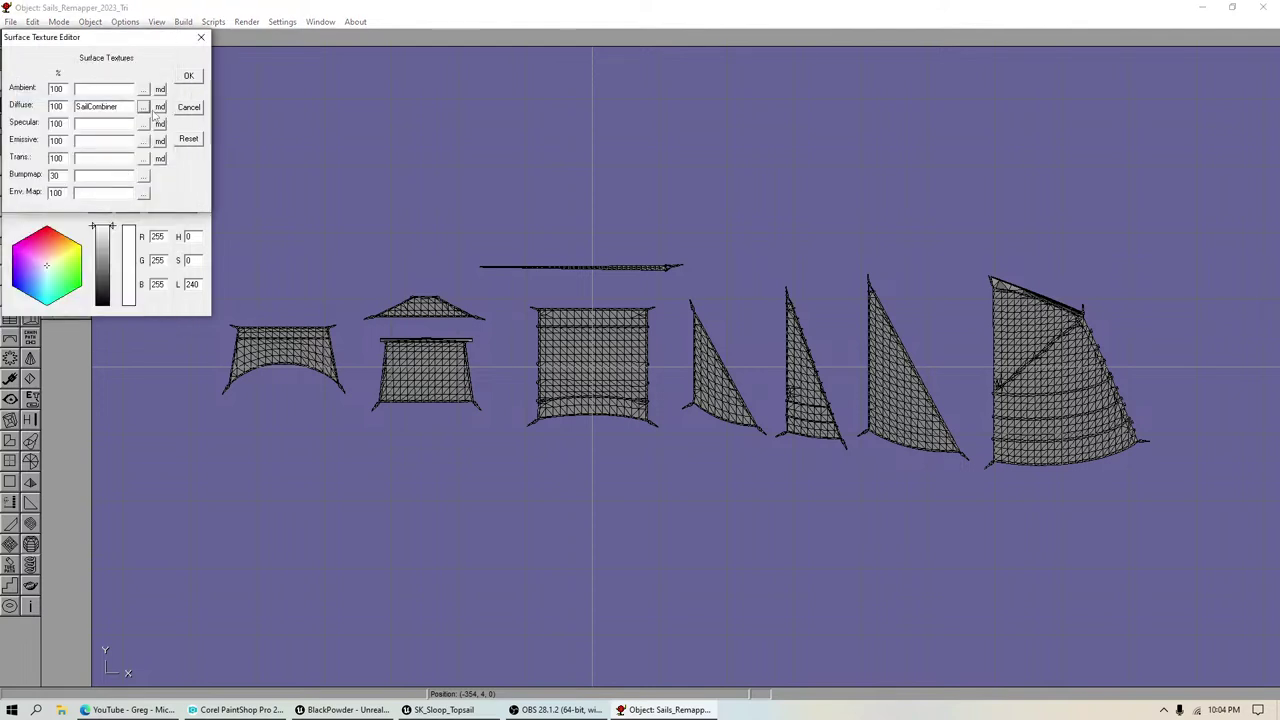
{"action": "left_click", "coordinate": [150, 108]}
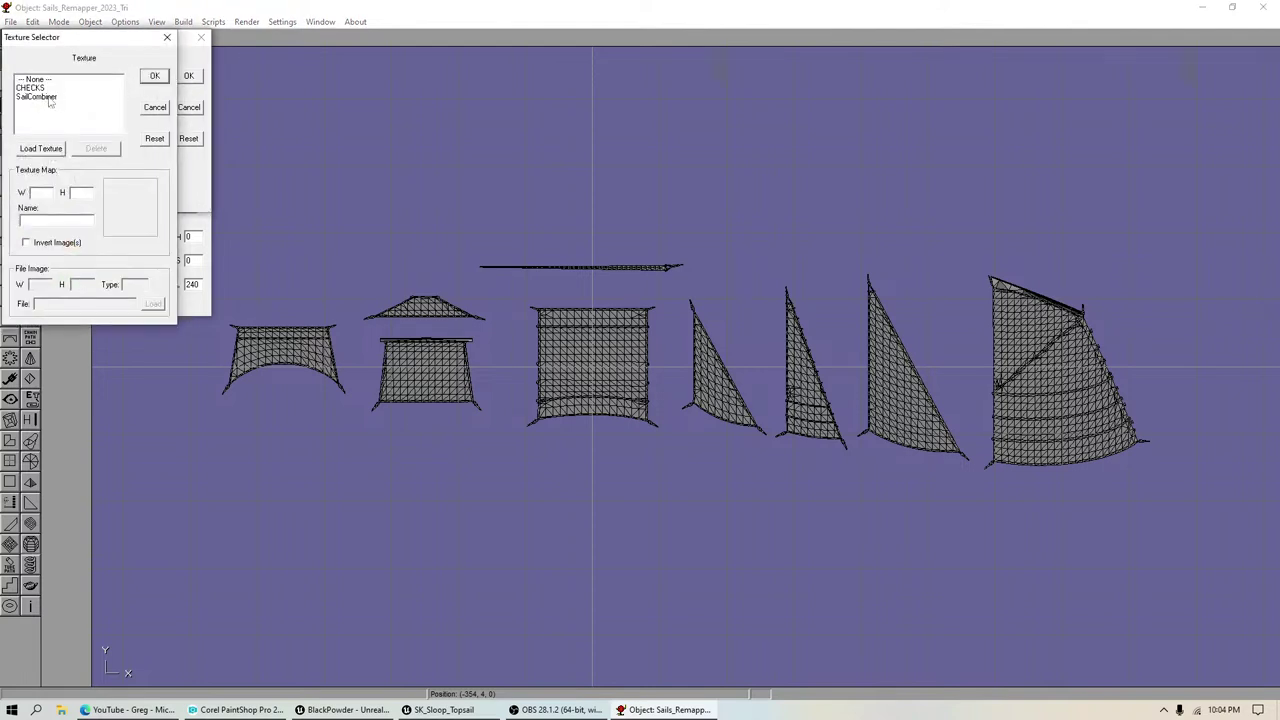
{"action": "left_click", "coordinate": [155, 107]}
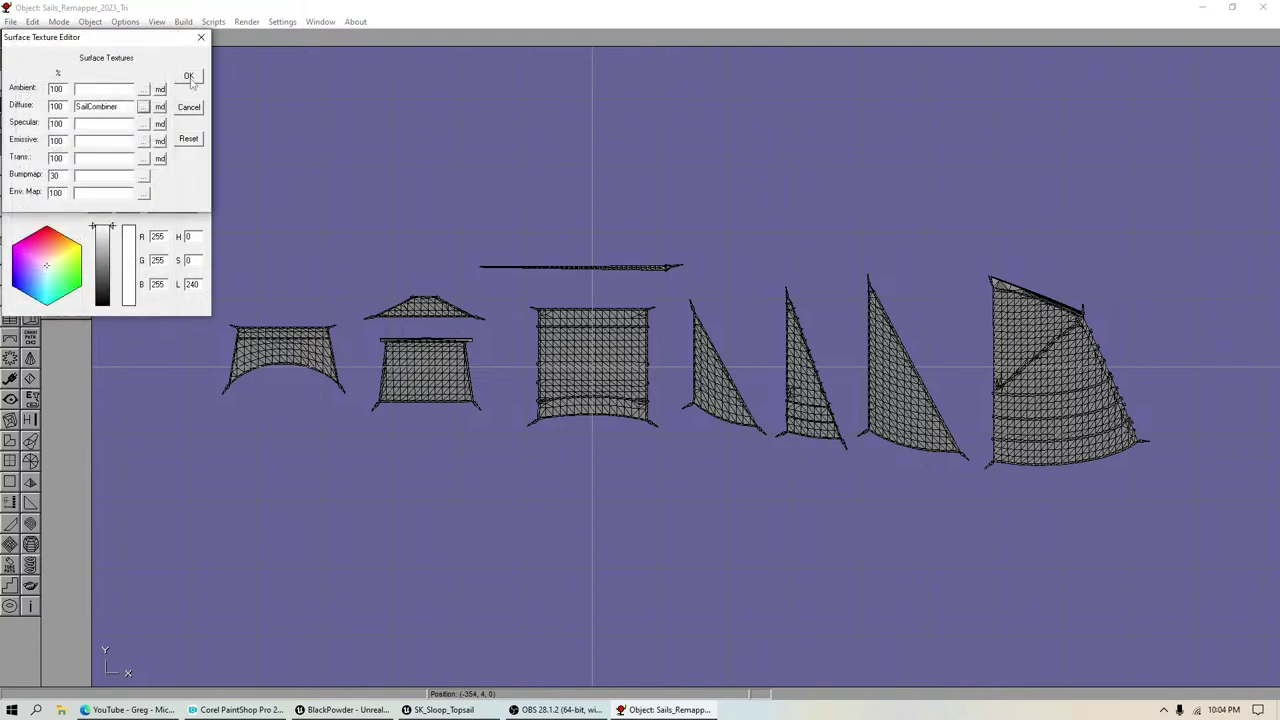
{"action": "left_click", "coordinate": [189, 77]}
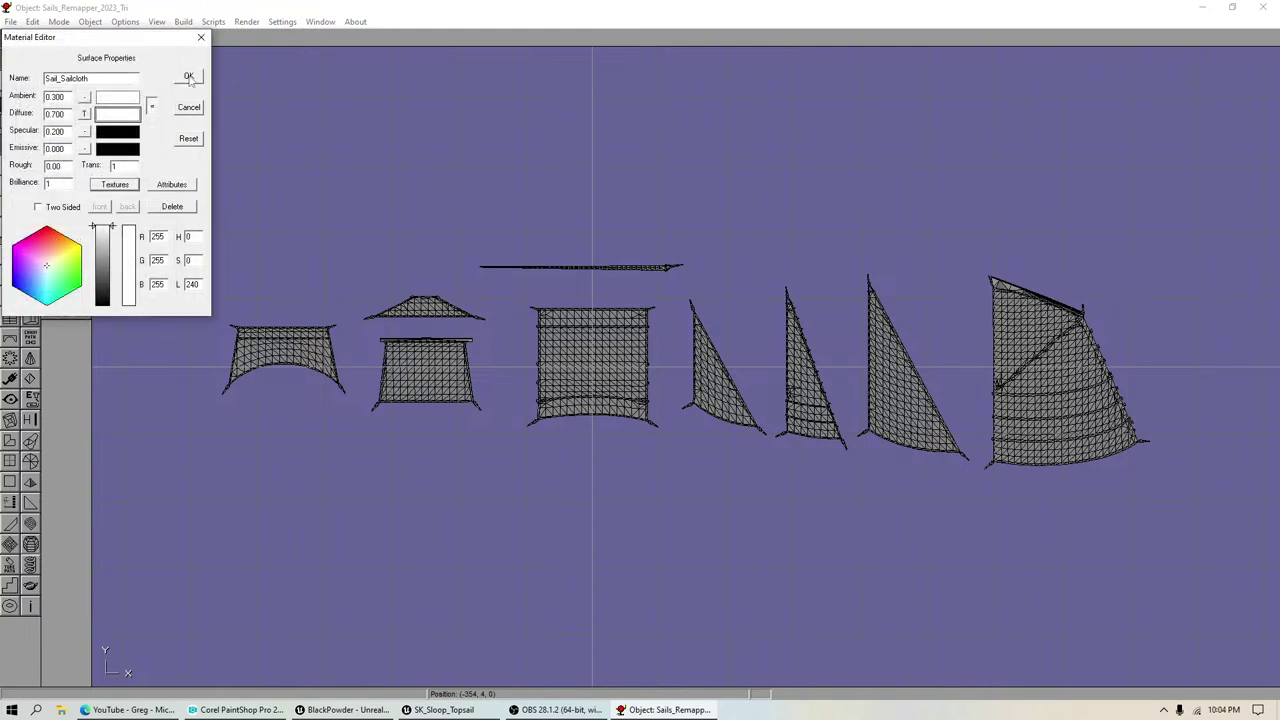
{"action": "left_click", "coordinate": [189, 79]}
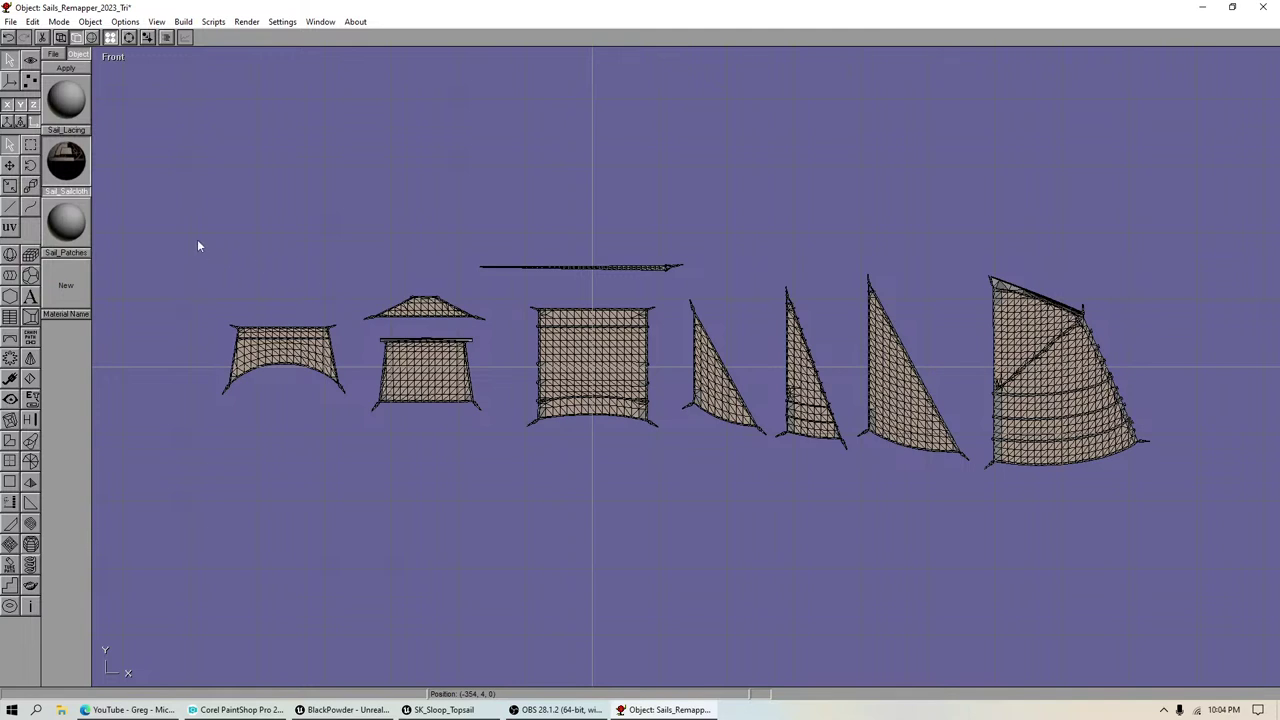
Step: Assign the SailCombiner texture to the diffuse channel of the Sail_Patches material
{"action": "double_click", "coordinate": [80, 222]}
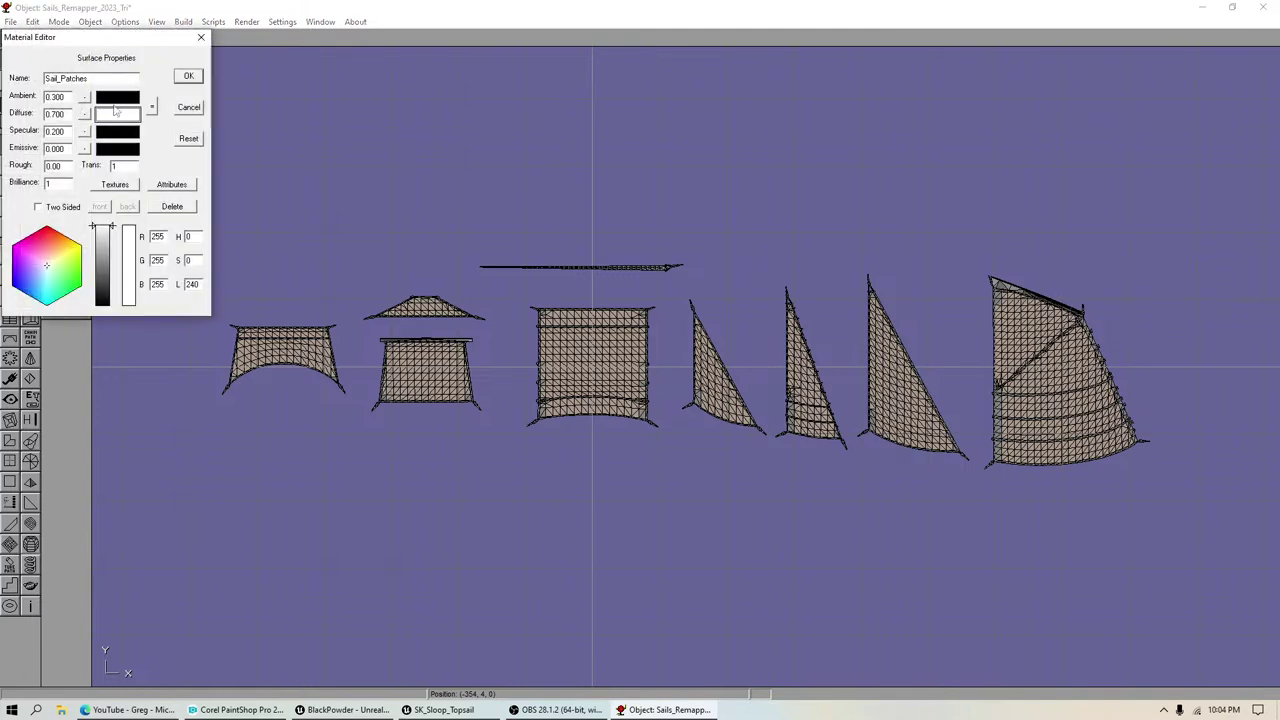
{"action": "left_click", "coordinate": [116, 185]}
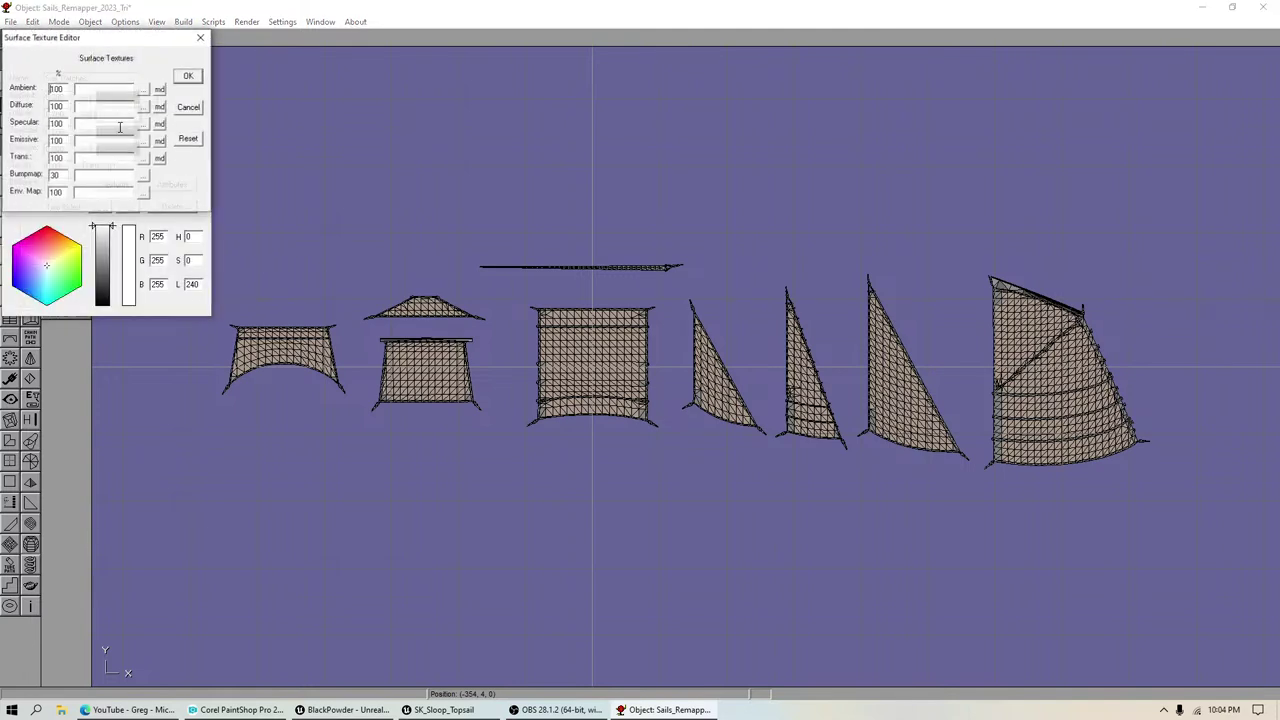
{"action": "left_click", "coordinate": [143, 106]}
{"action": "left_click", "coordinate": [40, 96]}
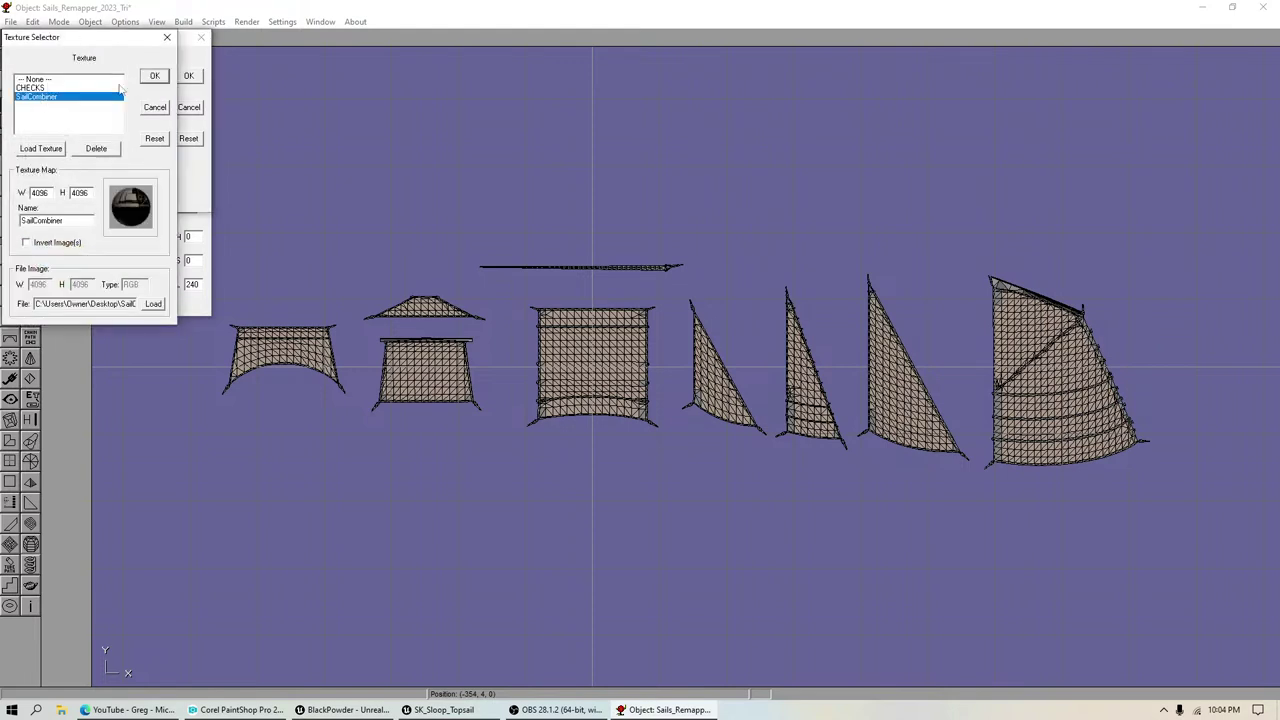
{"action": "left_click", "coordinate": [150, 76]}
{"action": "left_click", "coordinate": [189, 77]}
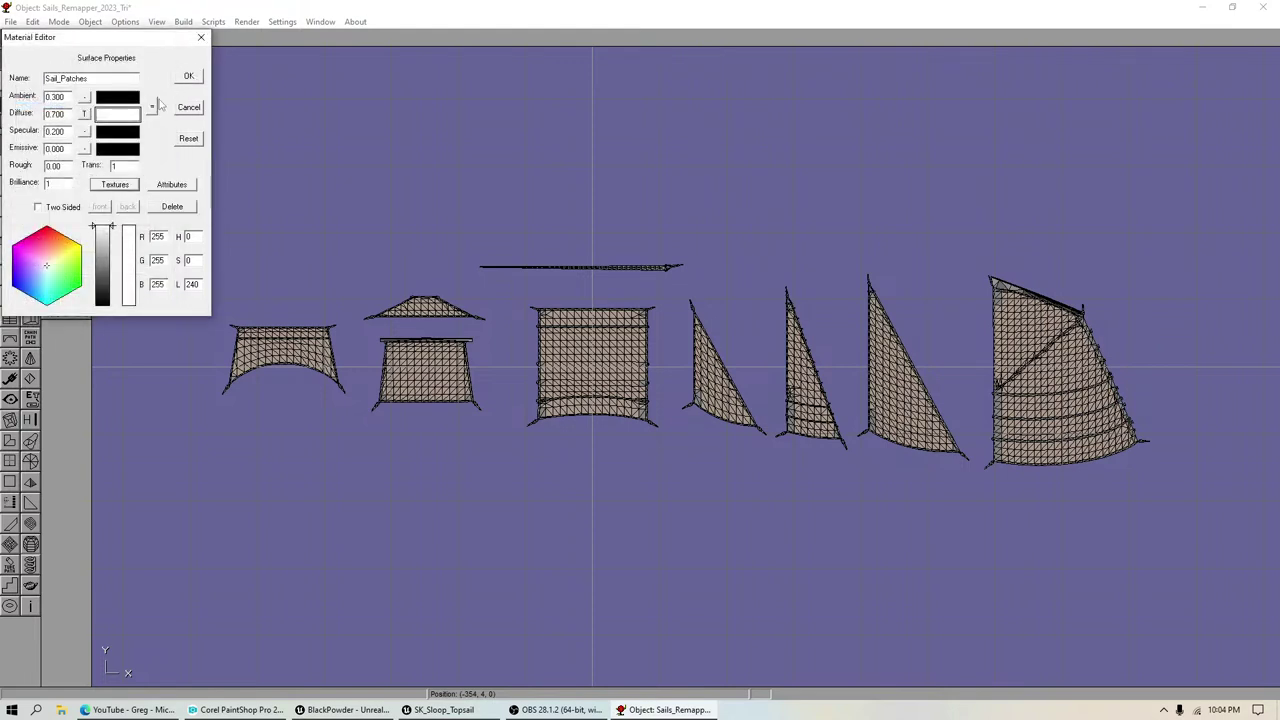
{"action": "left_click", "coordinate": [193, 78]}
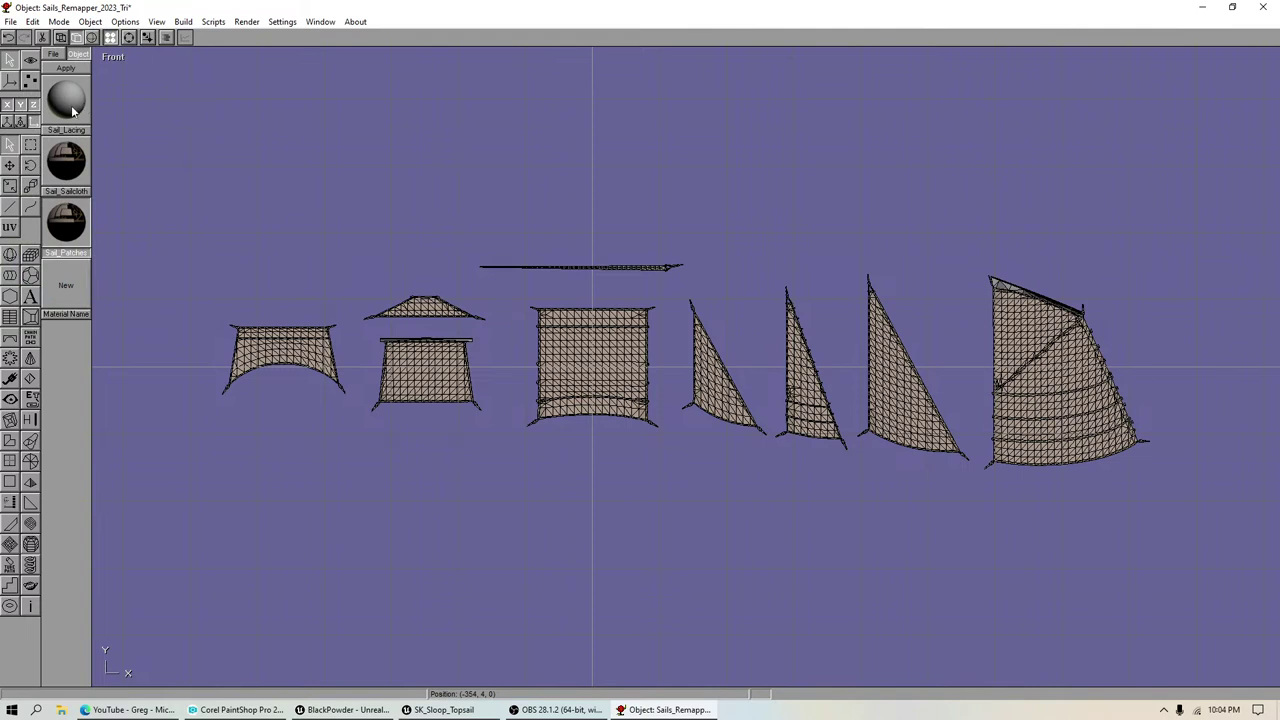
Step: Lock the Sail_Lacing material's ambient colour to its white diffuse colour and assign SailCombiner as its diffuse texture
{"action": "double_click", "coordinate": [72, 112]}
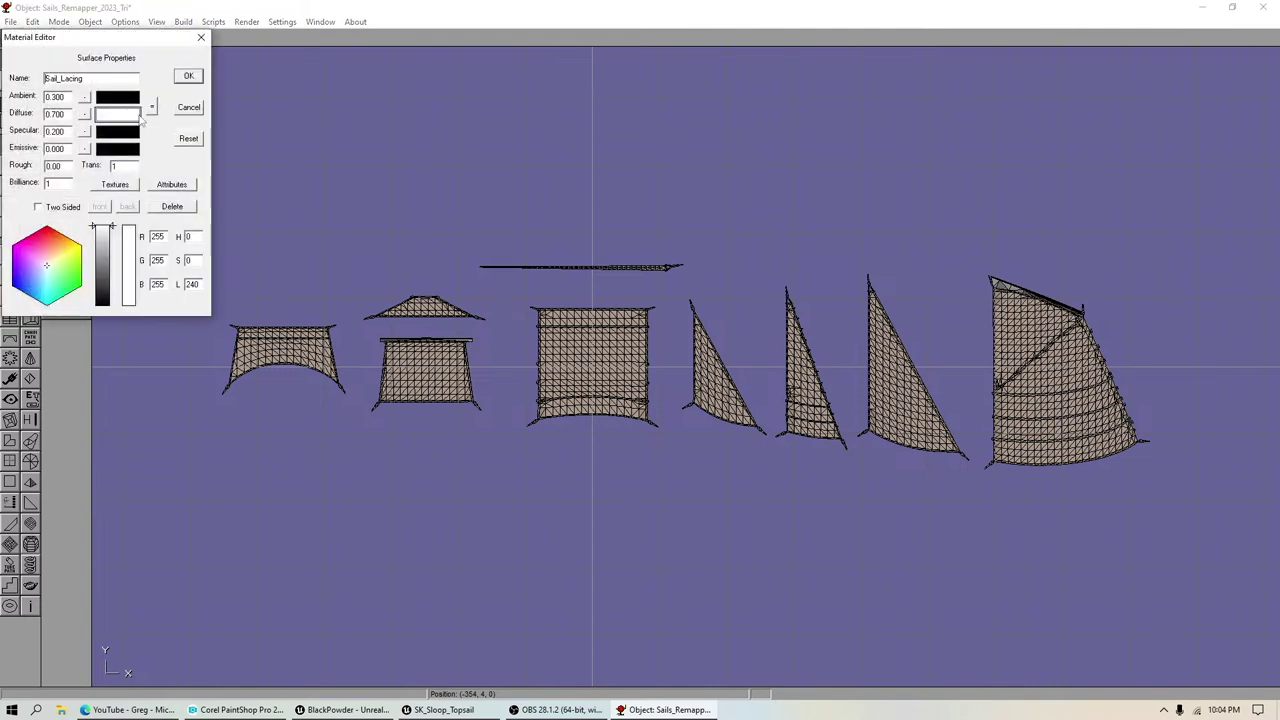
{"action": "left_click", "coordinate": [151, 106]}
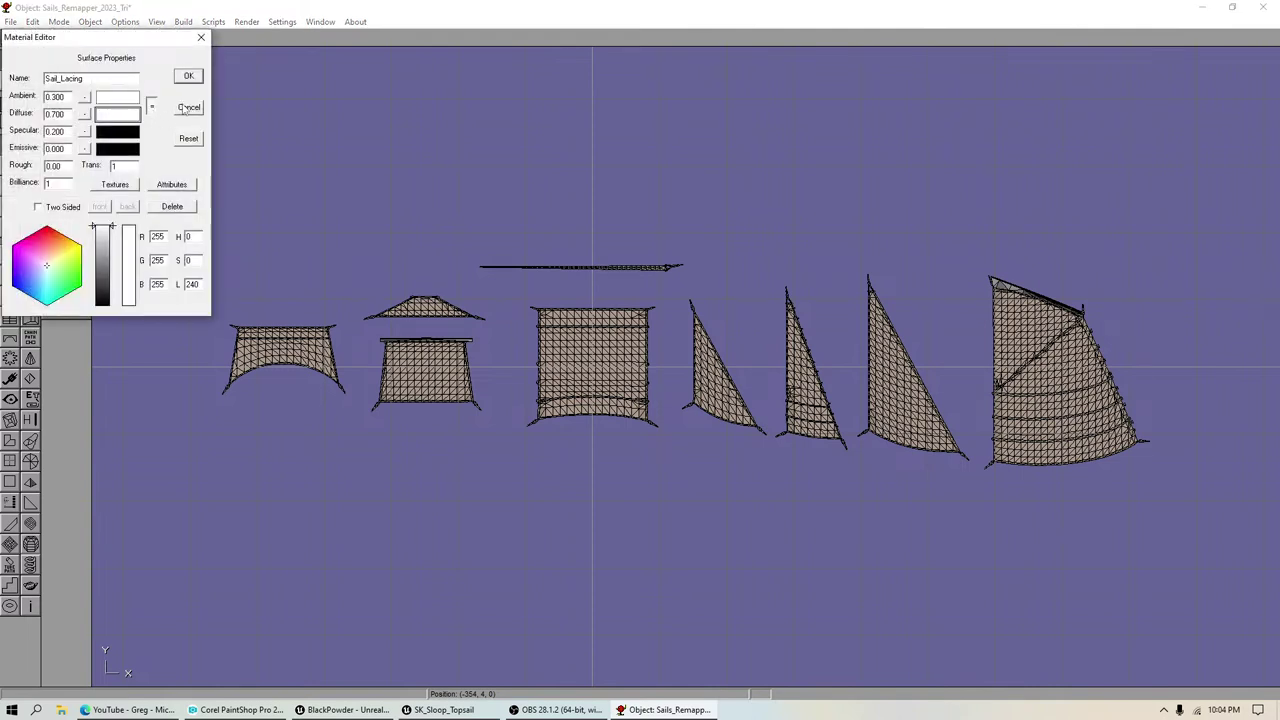
{"action": "left_click", "coordinate": [85, 114]}
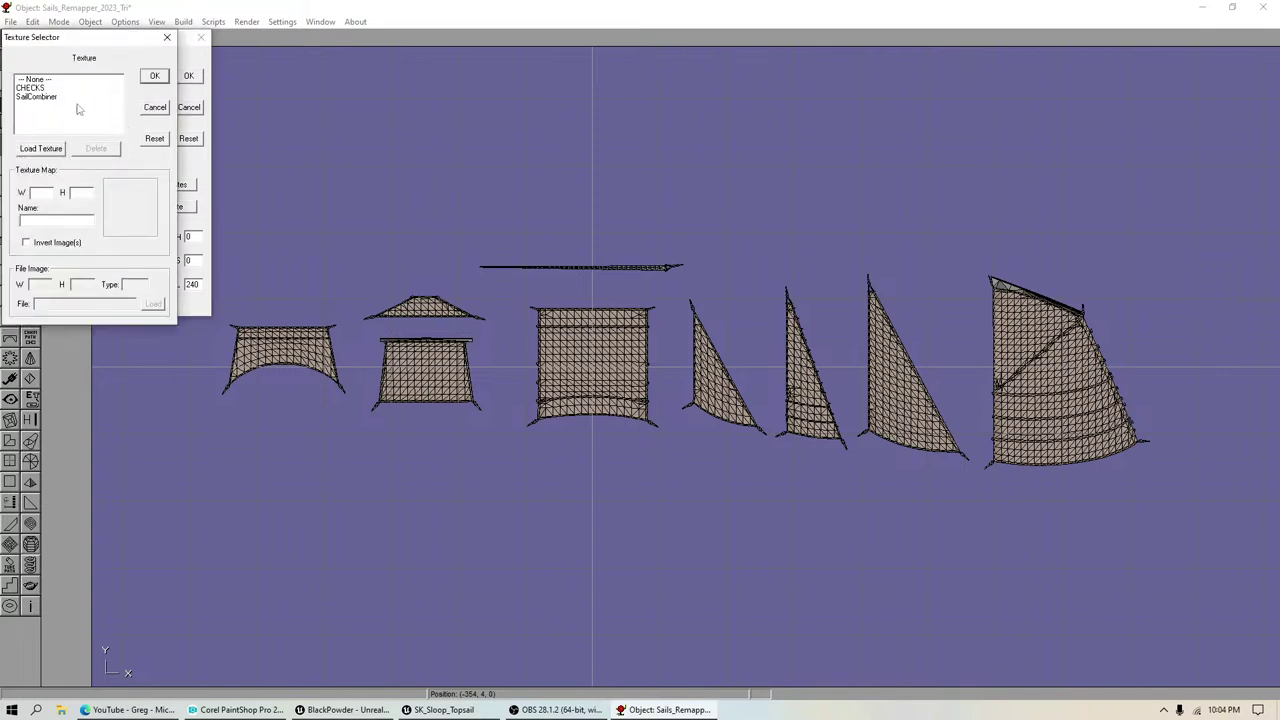
{"action": "left_click", "coordinate": [38, 97]}
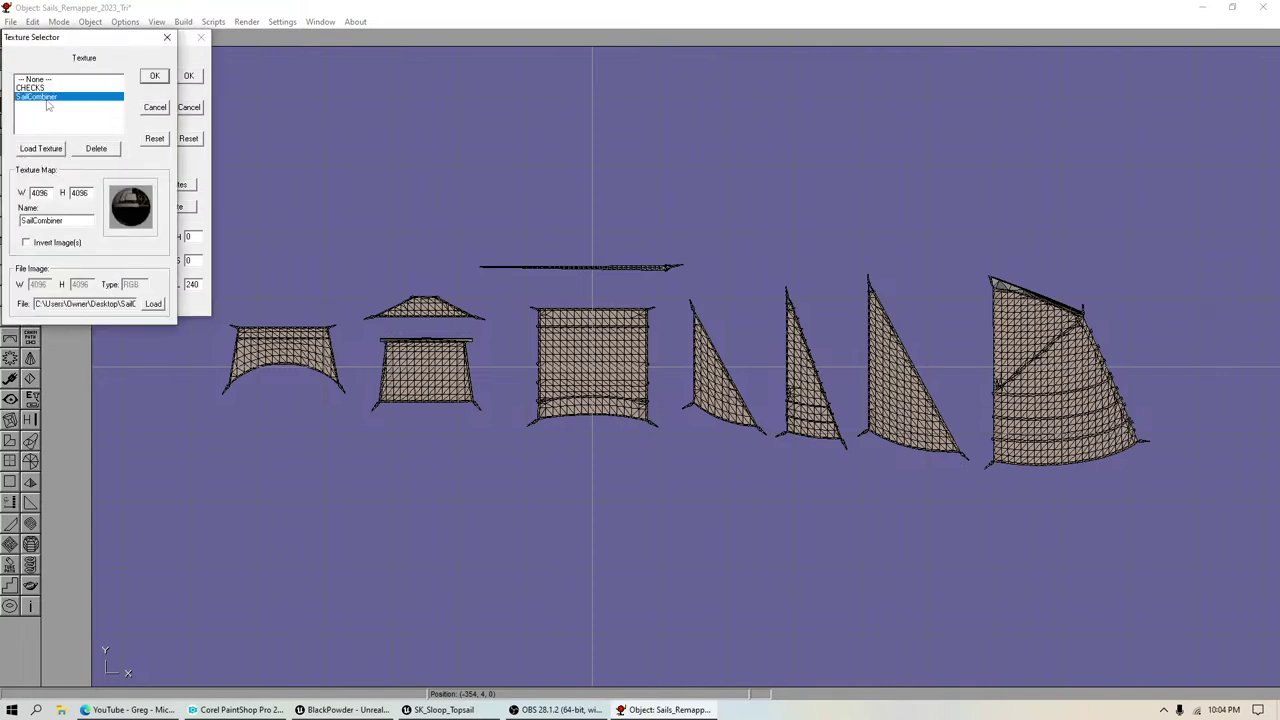
{"action": "left_click", "coordinate": [154, 76]}
{"action": "left_click", "coordinate": [188, 78]}
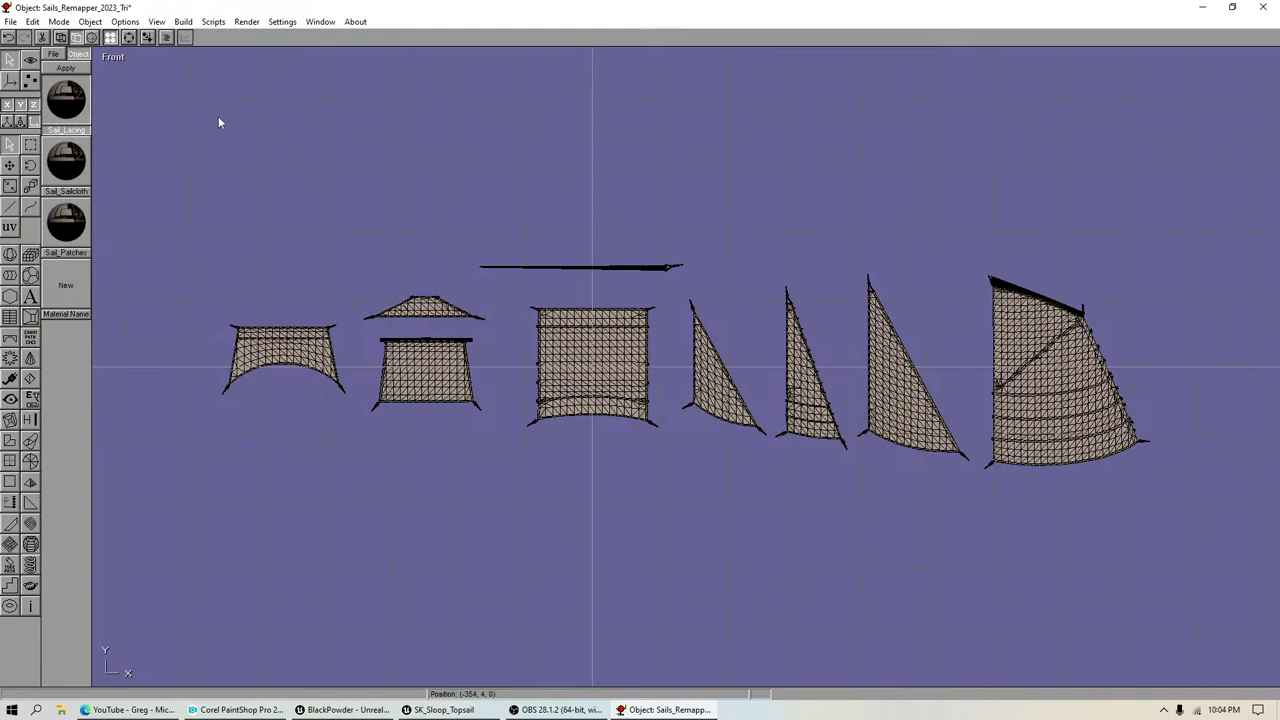
Step: Examine the textured sails up close, especially the lacing strip along the mainsail's sloping upper edge
{"action": "left_click", "coordinate": [30, 61]}
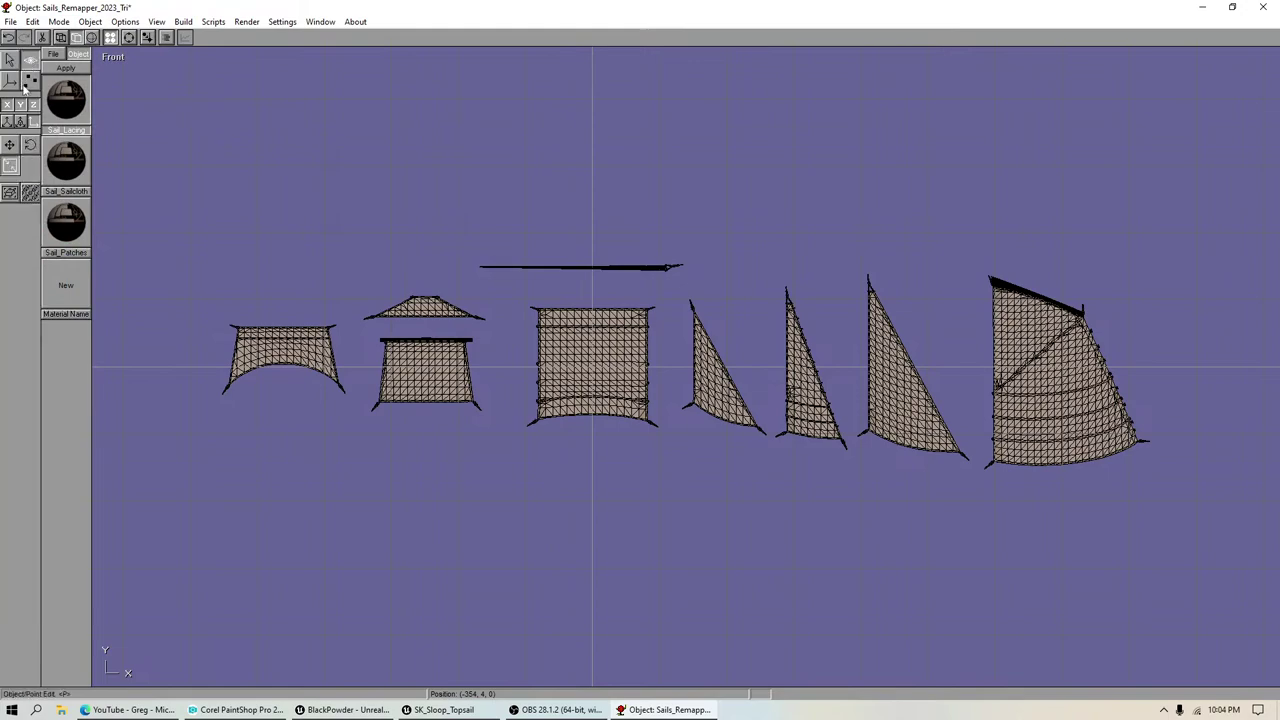
{"action": "left_click", "coordinate": [11, 166]}
{"action": "left_click_drag", "start_coordinate": [480, 262], "coordinate": [718, 214]}
{"action": "left_click", "coordinate": [15, 147]}
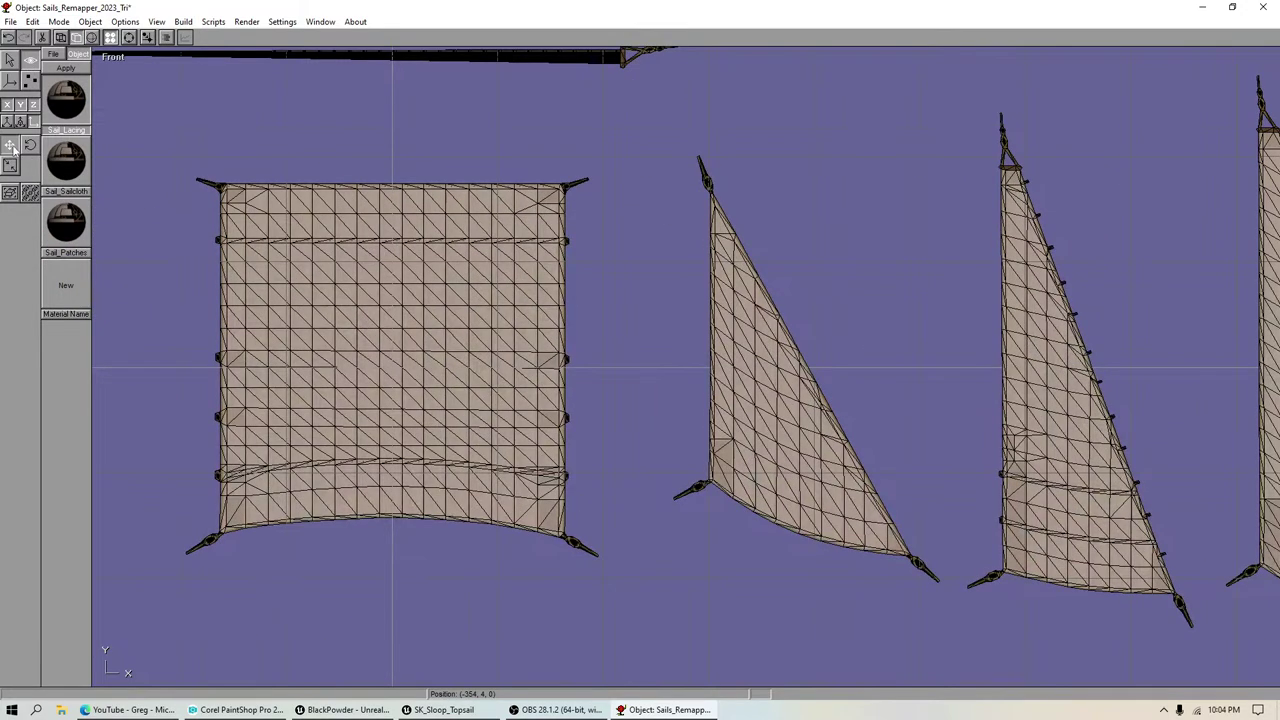
{"action": "left_click_drag", "start_coordinate": [362, 268], "coordinate": [1084, 351]}
{"action": "left_click_drag", "start_coordinate": [981, 381], "coordinate": [394, 340]}
{"action": "left_click_drag", "start_coordinate": [1100, 275], "coordinate": [571, 291]}
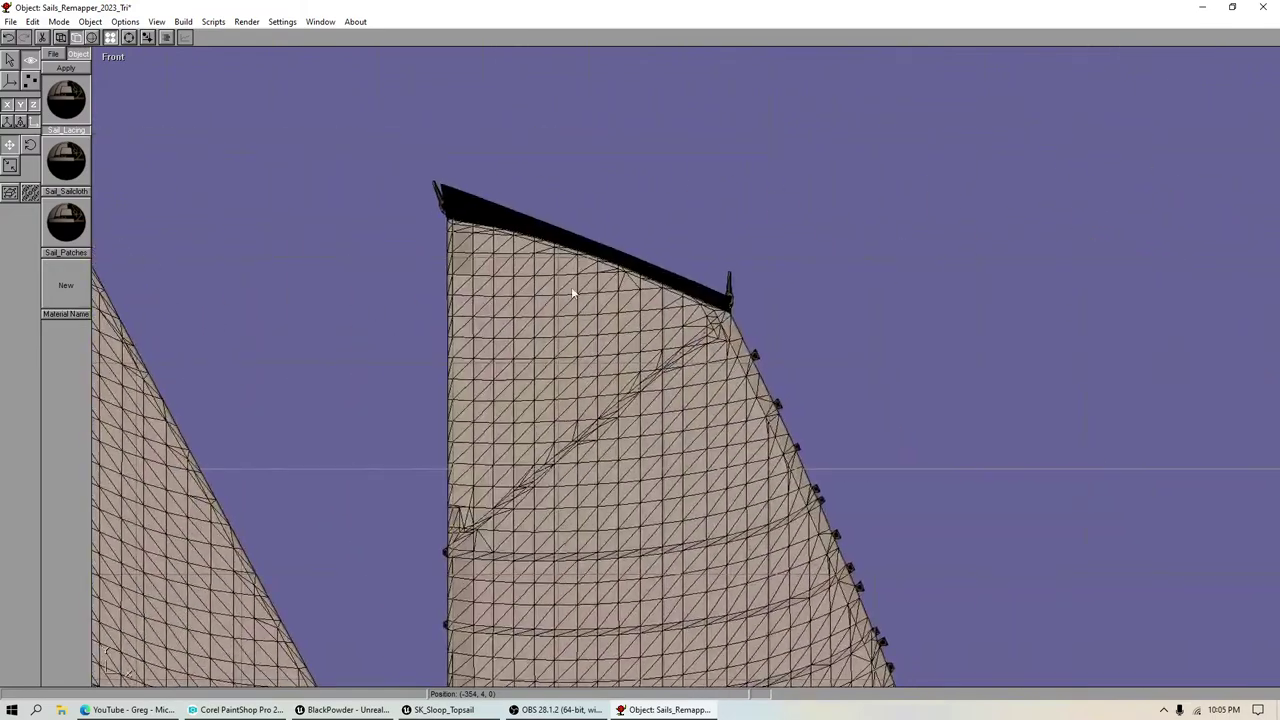
{"action": "left_click_drag", "start_coordinate": [294, 167], "coordinate": [355, 217]}
{"action": "left_click", "coordinate": [11, 166]}
{"action": "left_click_drag", "start_coordinate": [470, 270], "coordinate": [703, 243]}
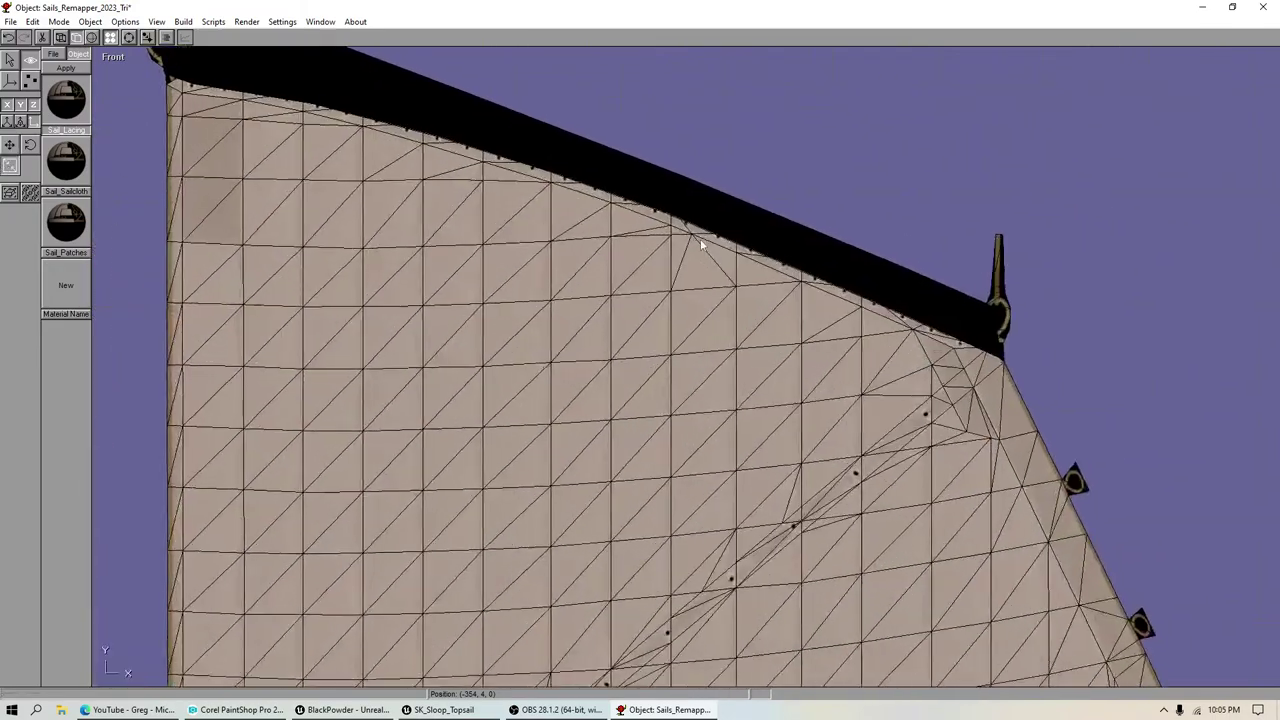
{"action": "left_click_drag", "start_coordinate": [298, 140], "coordinate": [450, 312]}
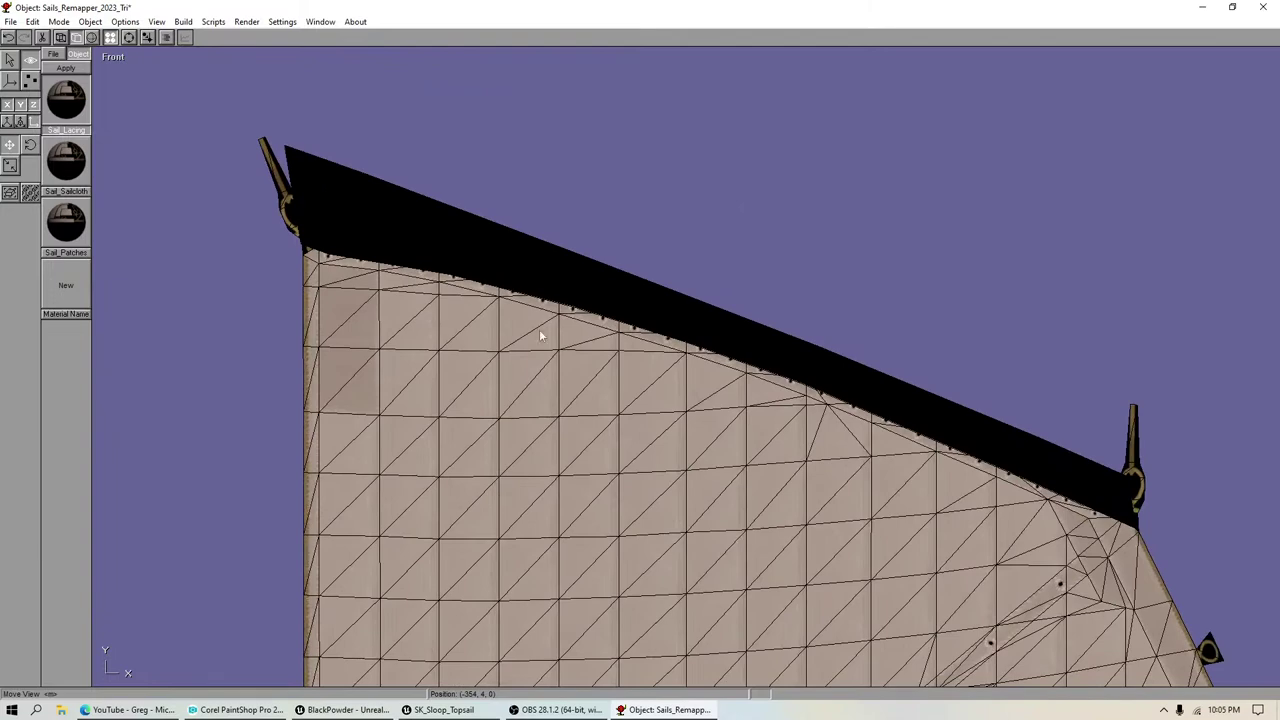
Step: Switch to PaintShop Pro, select SailCombiner.bmp in the Desktop folder, and go to the image editing workspace
{"action": "left_click", "coordinate": [240, 710]}
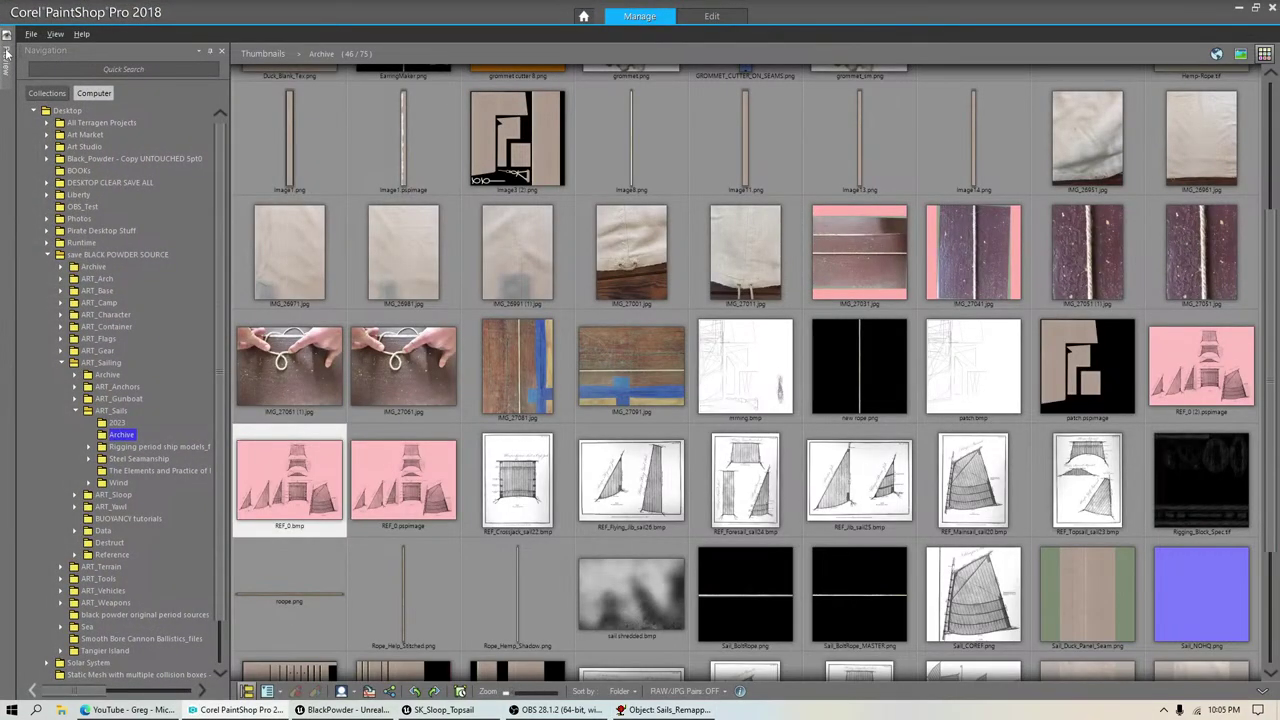
{"action": "left_click", "coordinate": [67, 112]}
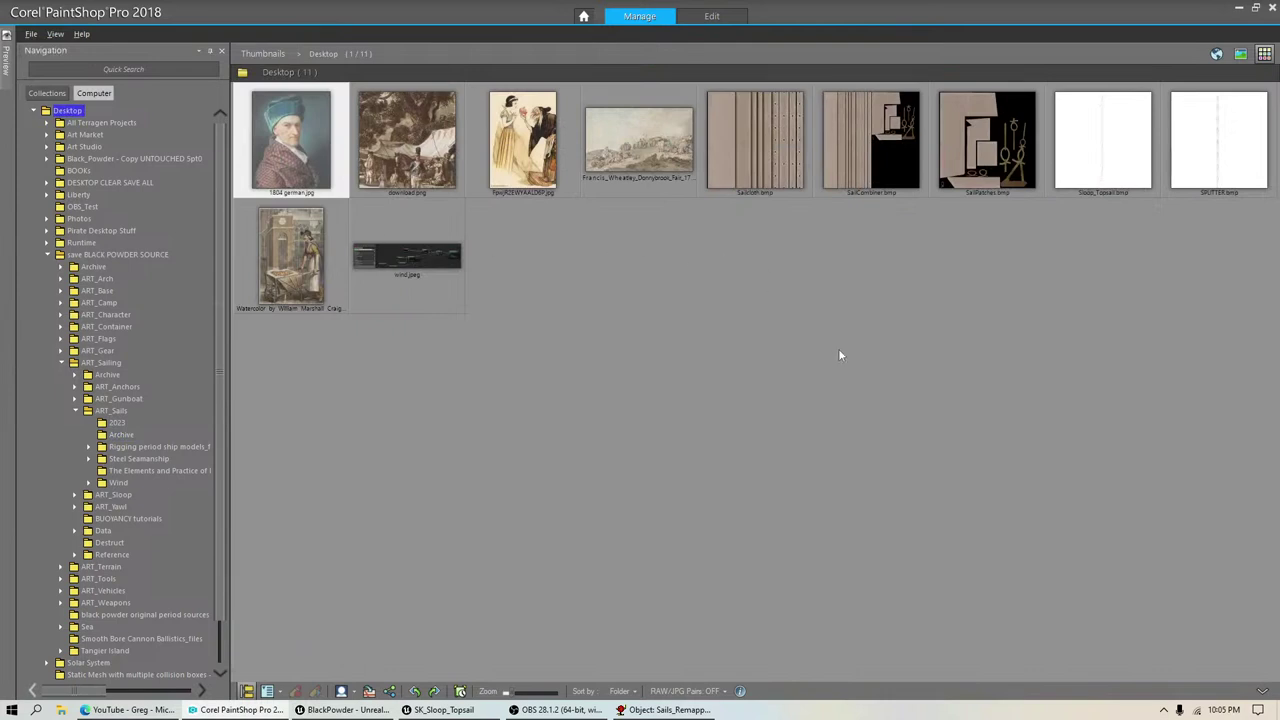
{"action": "left_click", "coordinate": [884, 145]}
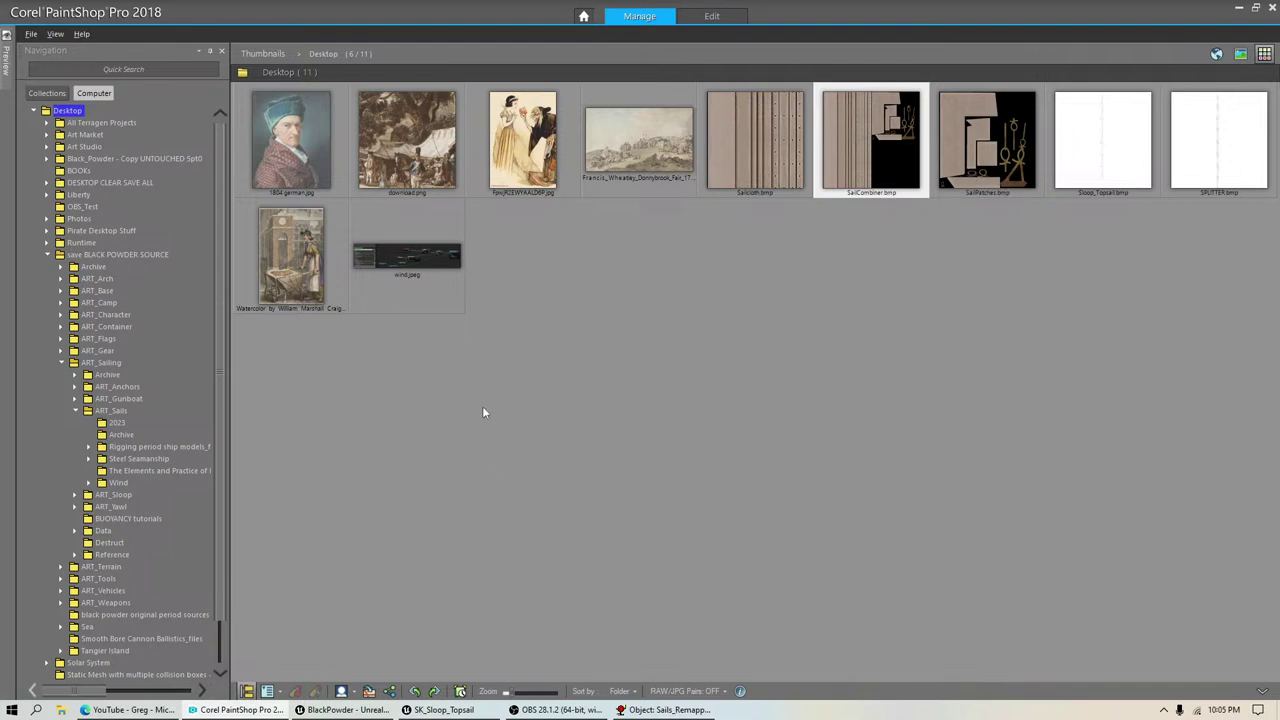
{"action": "left_click", "coordinate": [709, 16]}
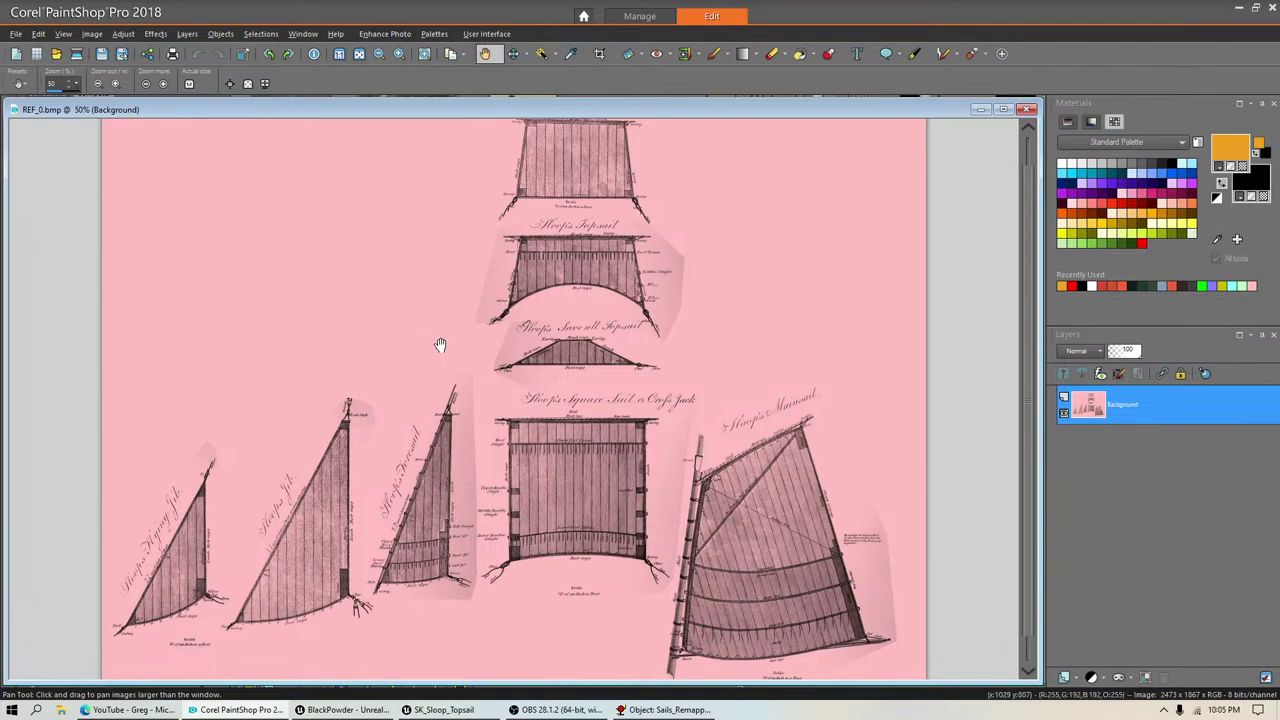
Step: Close REF_0.bmp and open Sloop_Sail_Lacing_CA.png from the ART_Sails folder for editing
{"action": "left_click", "coordinate": [1027, 109]}
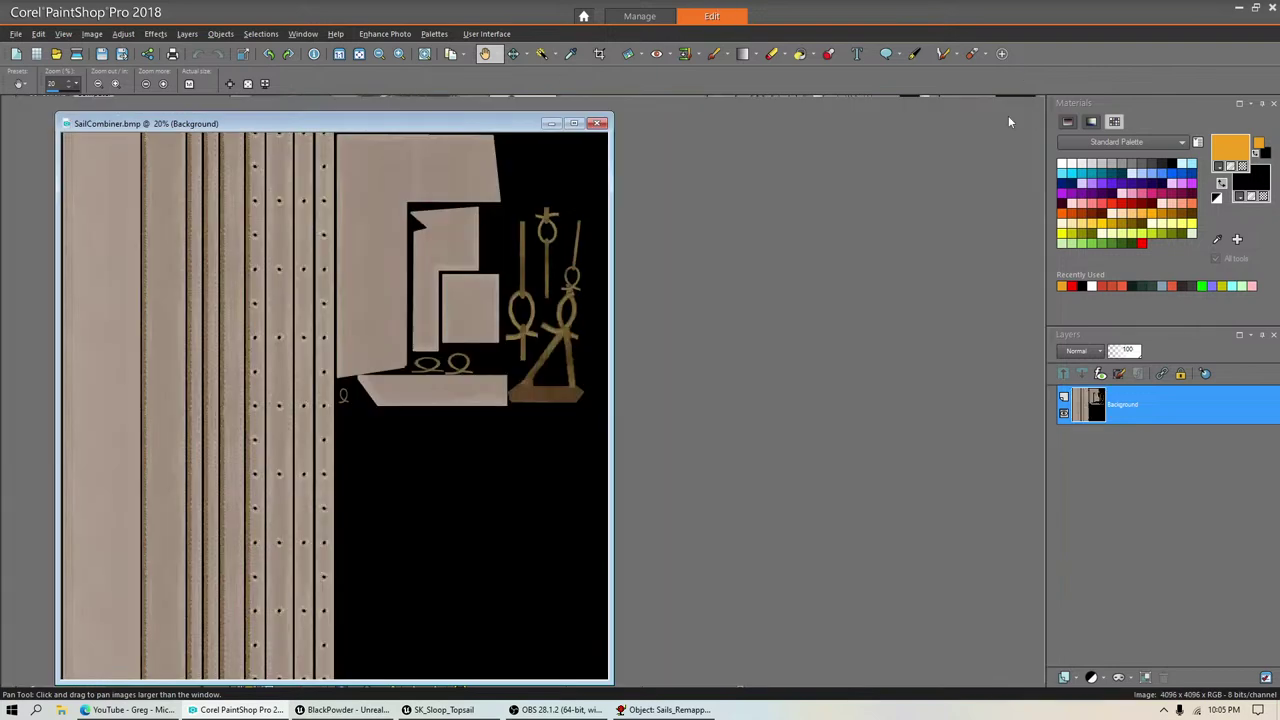
{"action": "left_click", "coordinate": [640, 16]}
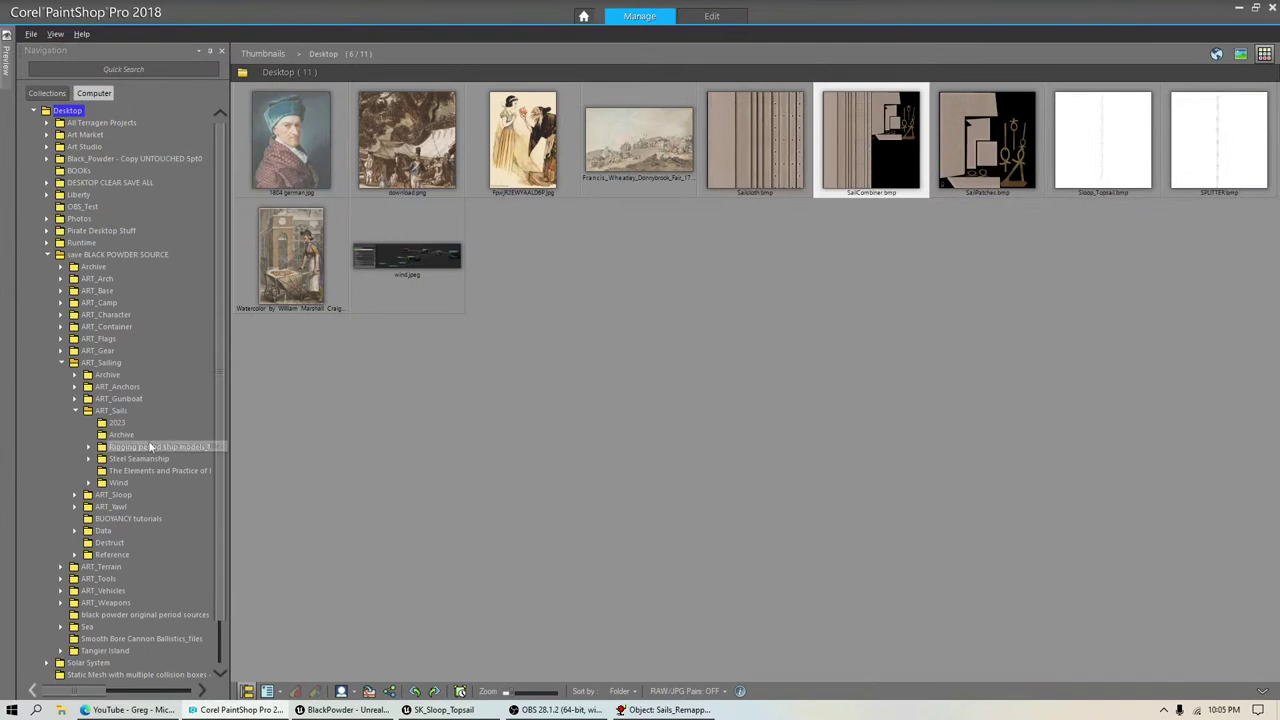
{"action": "left_click", "coordinate": [171, 411]}
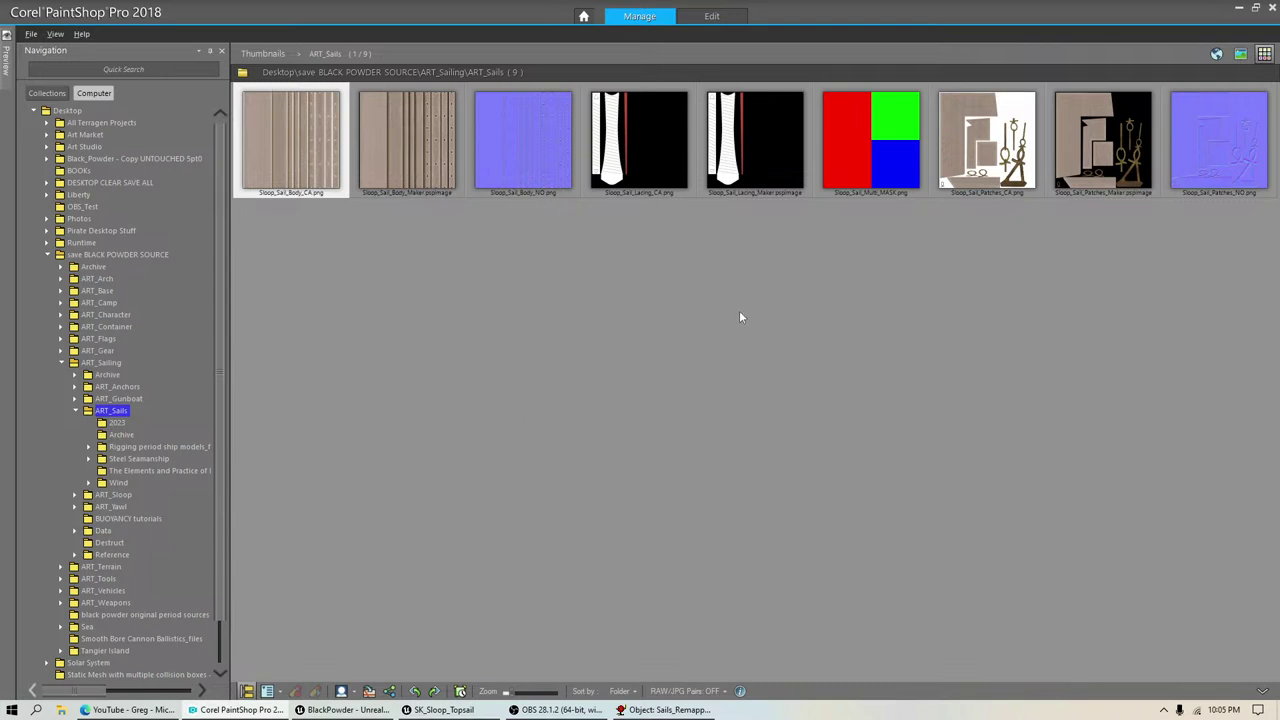
{"action": "left_click", "coordinate": [641, 138]}
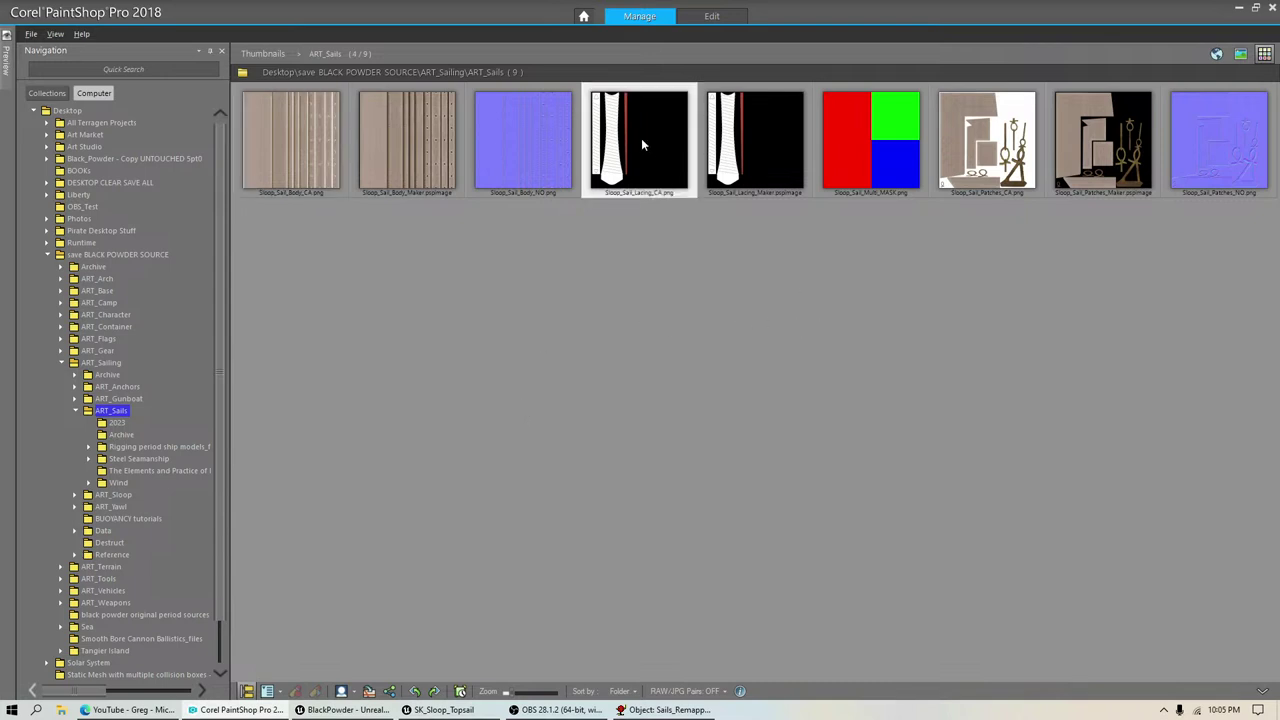
{"action": "left_click", "coordinate": [710, 16]}
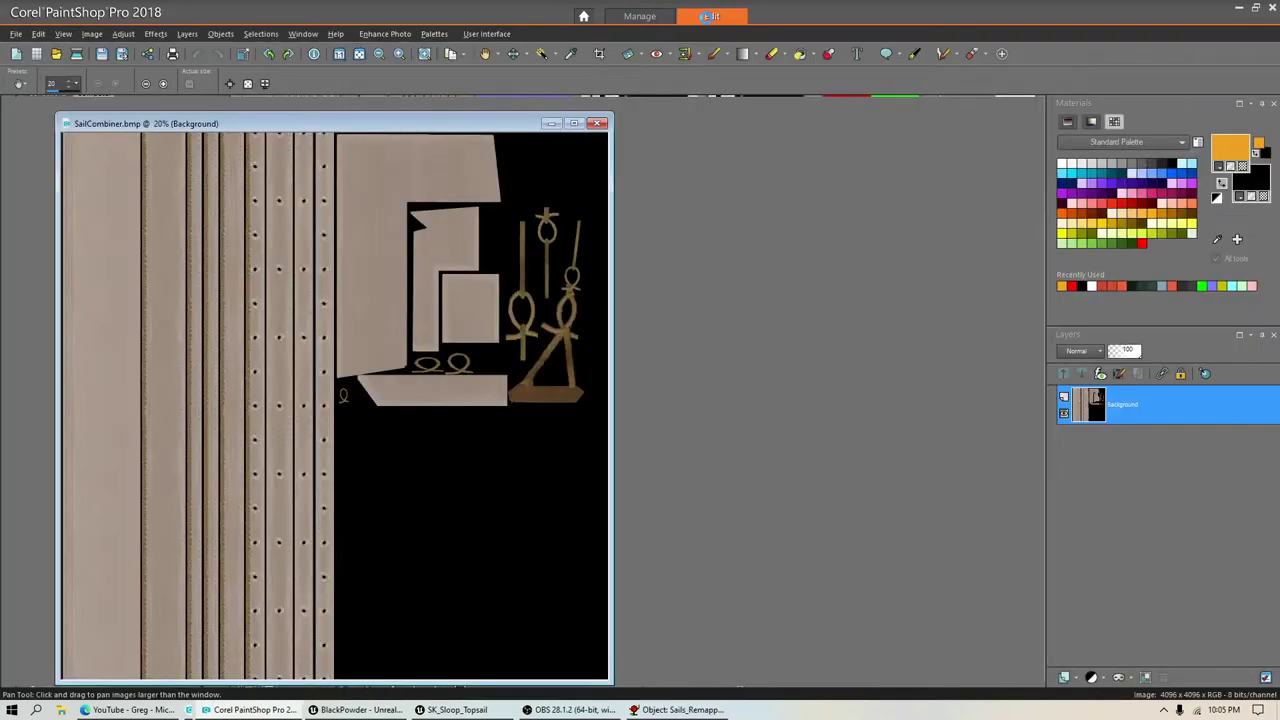
Step: Enlarge the lacing image's canvas to 4096 × 4096 pixels, placing the existing artwork in the lower-right quarter of the canvas
{"action": "left_click", "coordinate": [100, 34]}
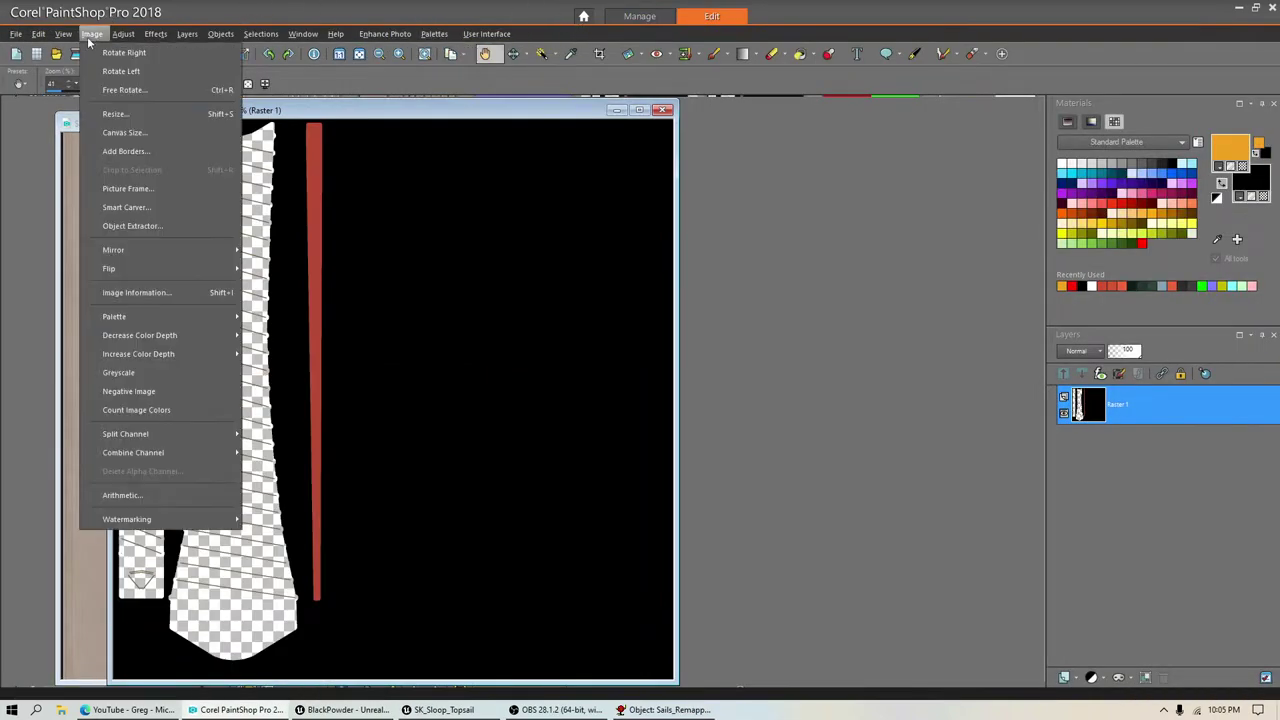
{"action": "left_click", "coordinate": [131, 134]}
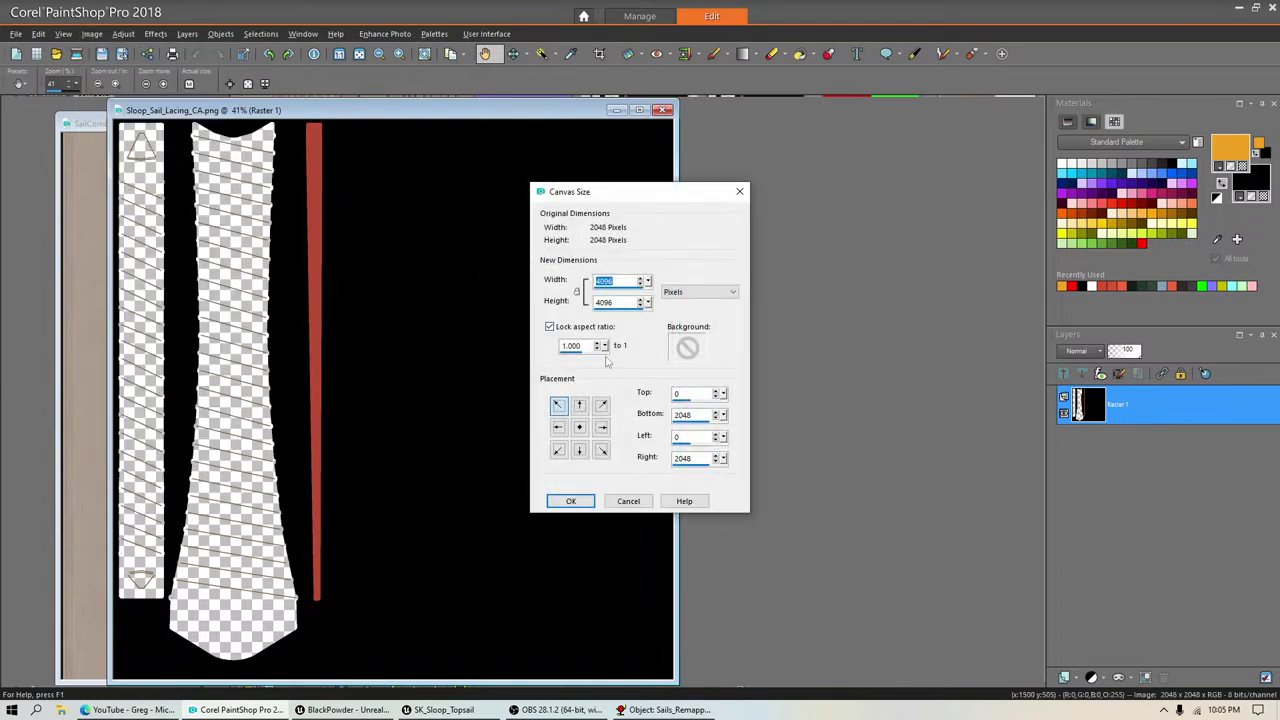
{"action": "left_click", "coordinate": [601, 450]}
{"action": "left_click", "coordinate": [571, 501]}
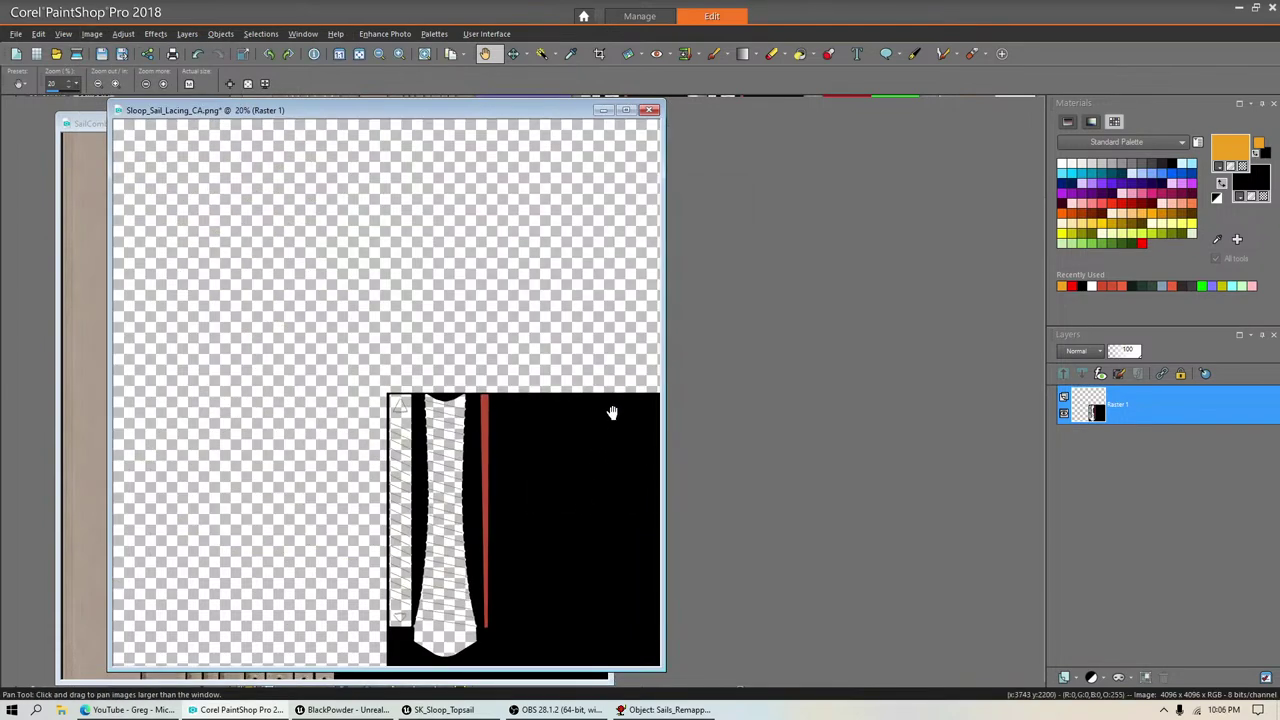
{"action": "left_click", "coordinate": [197, 53]}
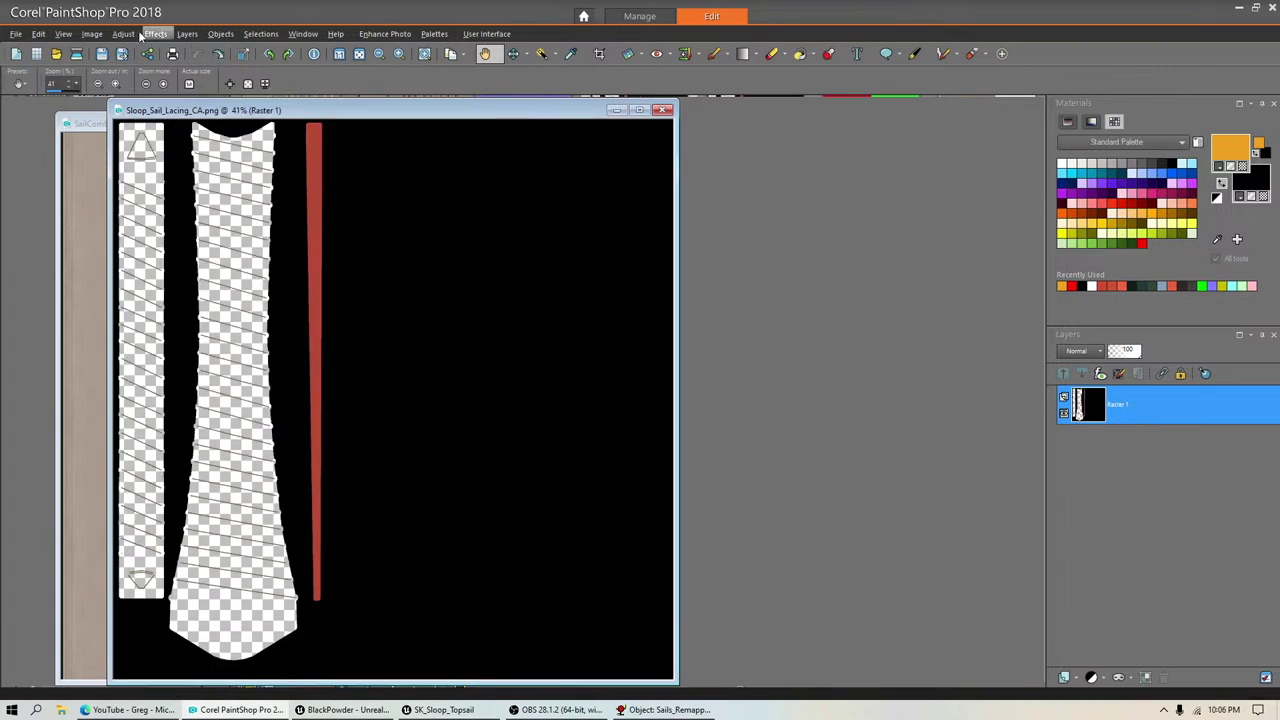
{"action": "left_click", "coordinate": [91, 33]}
{"action": "left_click", "coordinate": [136, 136]}
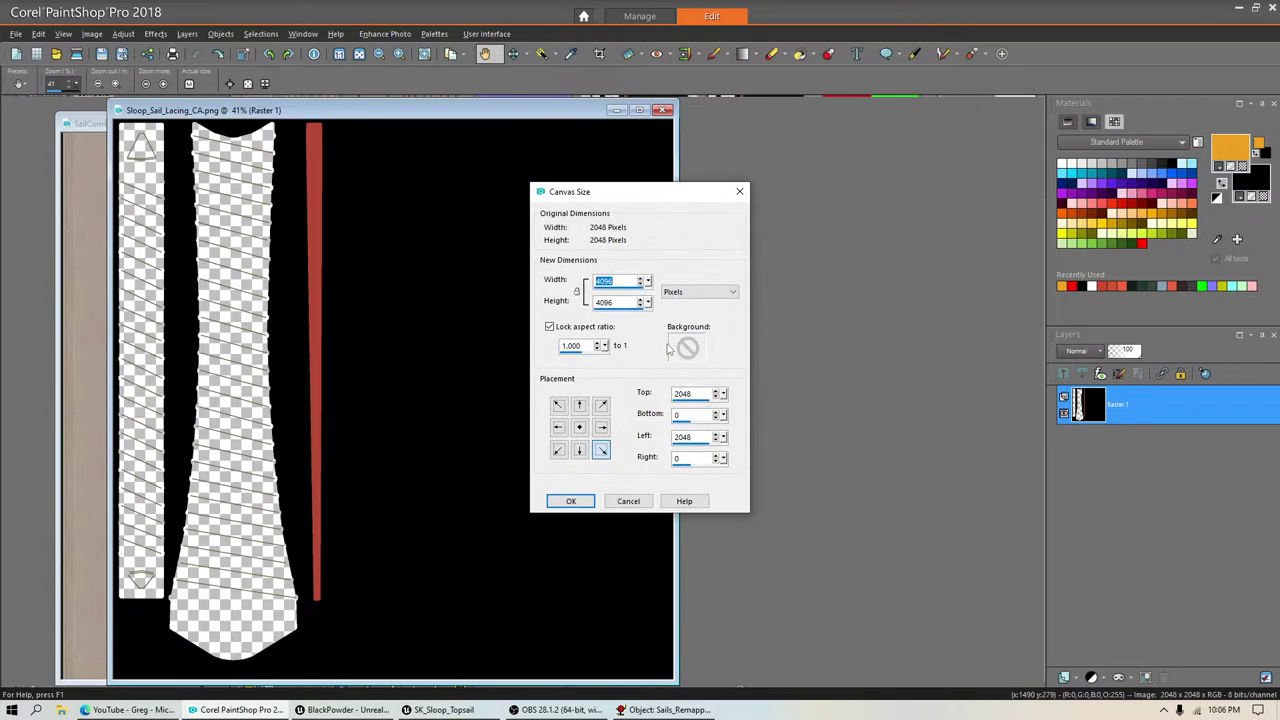
{"action": "left_click", "coordinate": [570, 501]}
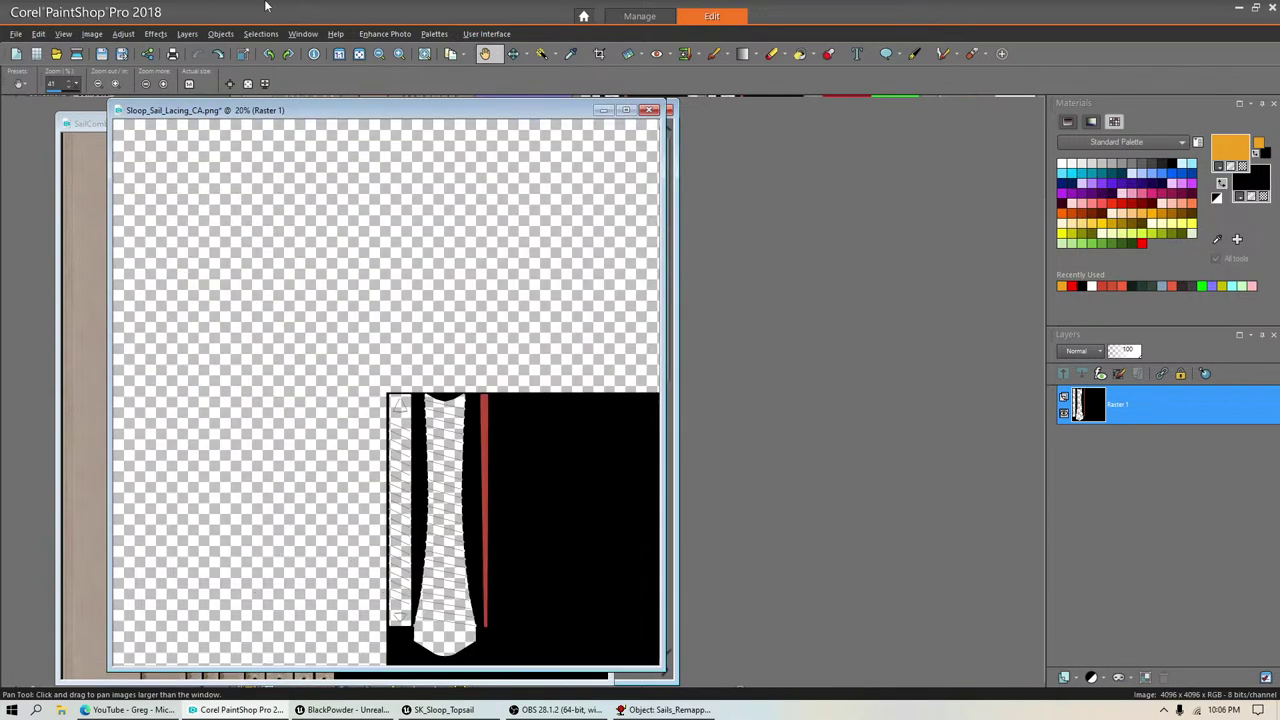
Step: Select the empty transparent area around the lacing artwork with the Magic Wand and flood-fill it with orange
{"action": "left_click", "coordinate": [543, 53]}
{"action": "left_click", "coordinate": [400, 220]}
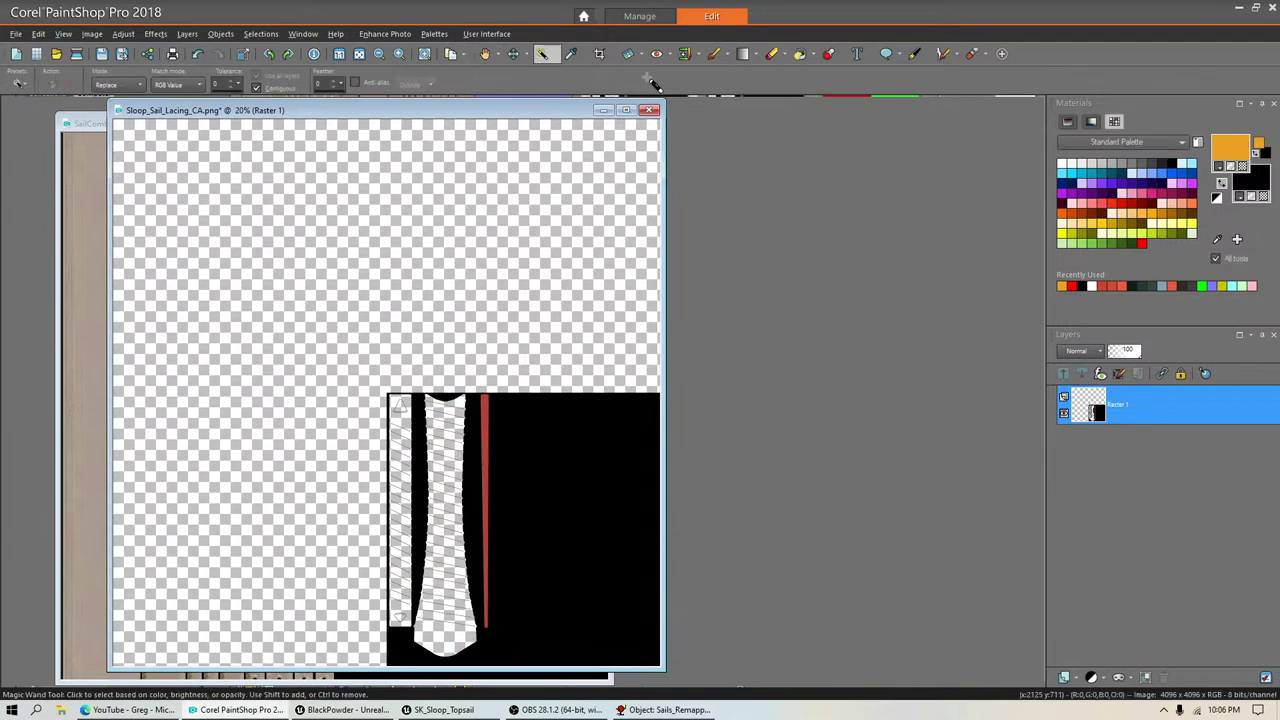
{"action": "left_click", "coordinate": [799, 53]}
{"action": "left_click", "coordinate": [400, 218]}
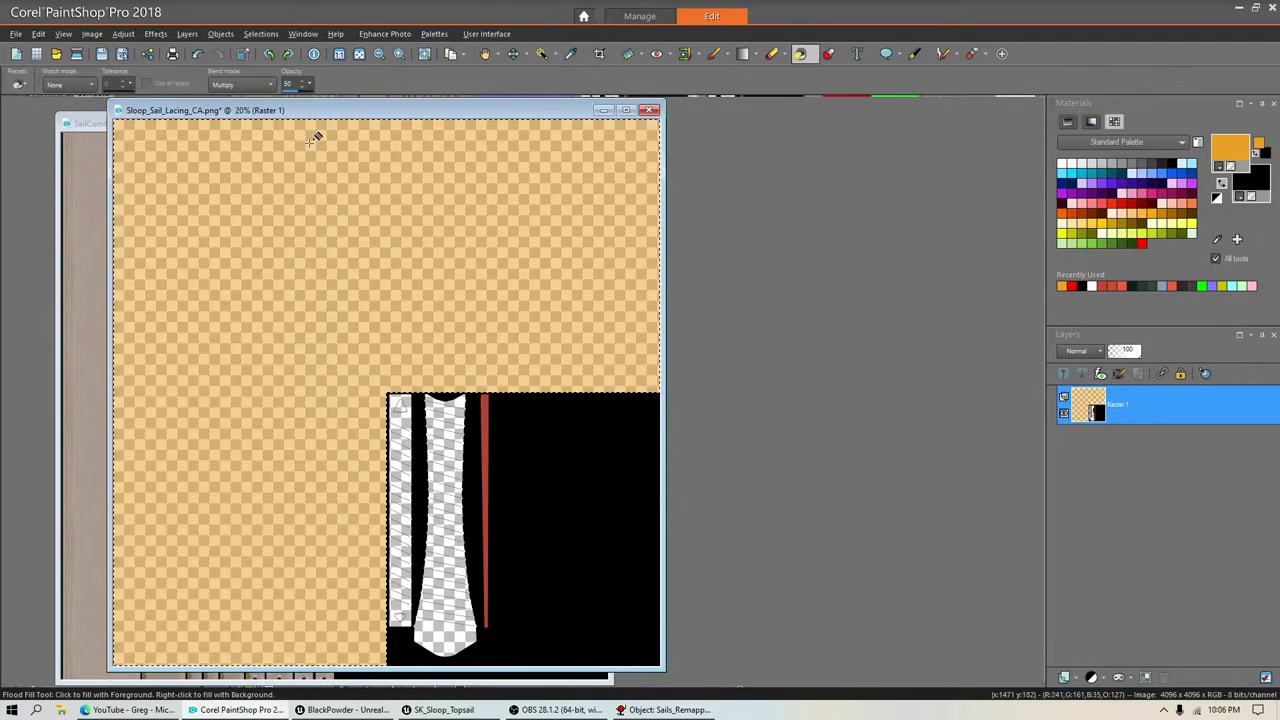
Step: Set the Flood Fill to 100 opacity and Normal blend mode, refill the selected area with orange, and clear the selection
{"action": "left_click_drag", "start_coordinate": [298, 84], "coordinate": [234, 76]}
{"action": "type", "text": "100"}
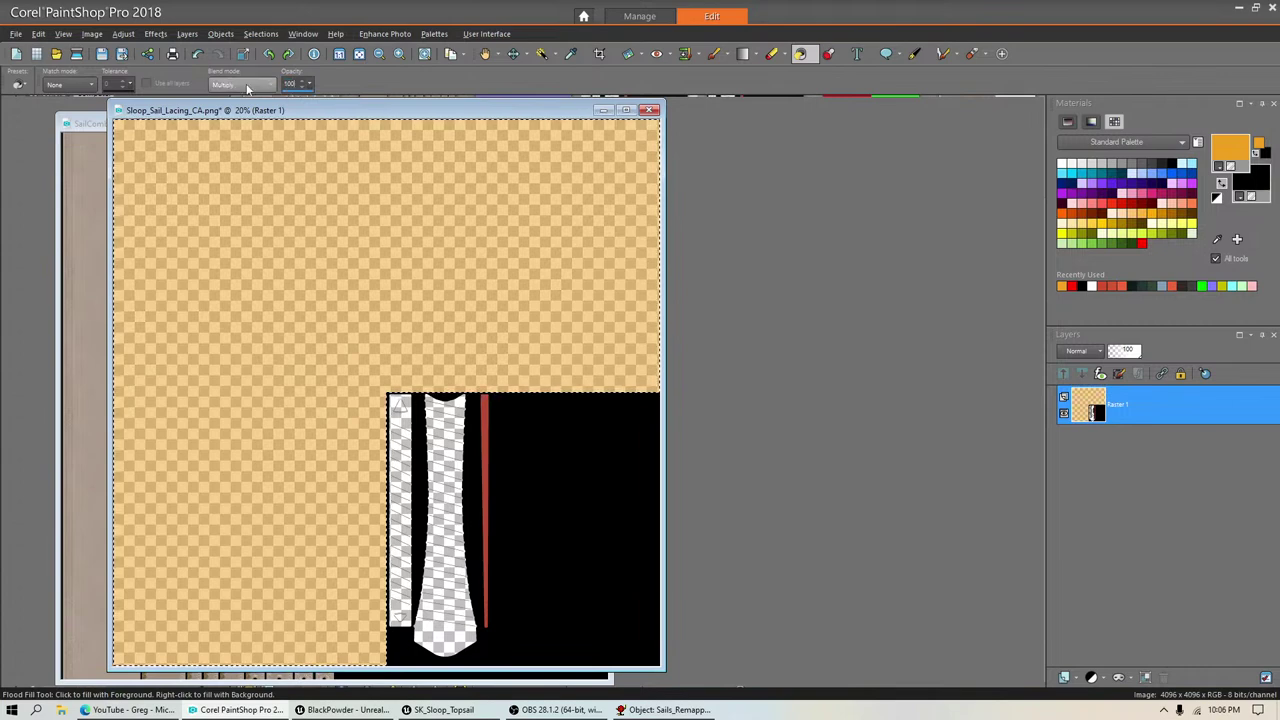
{"action": "left_click", "coordinate": [247, 85]}
{"action": "left_click", "coordinate": [228, 93]}
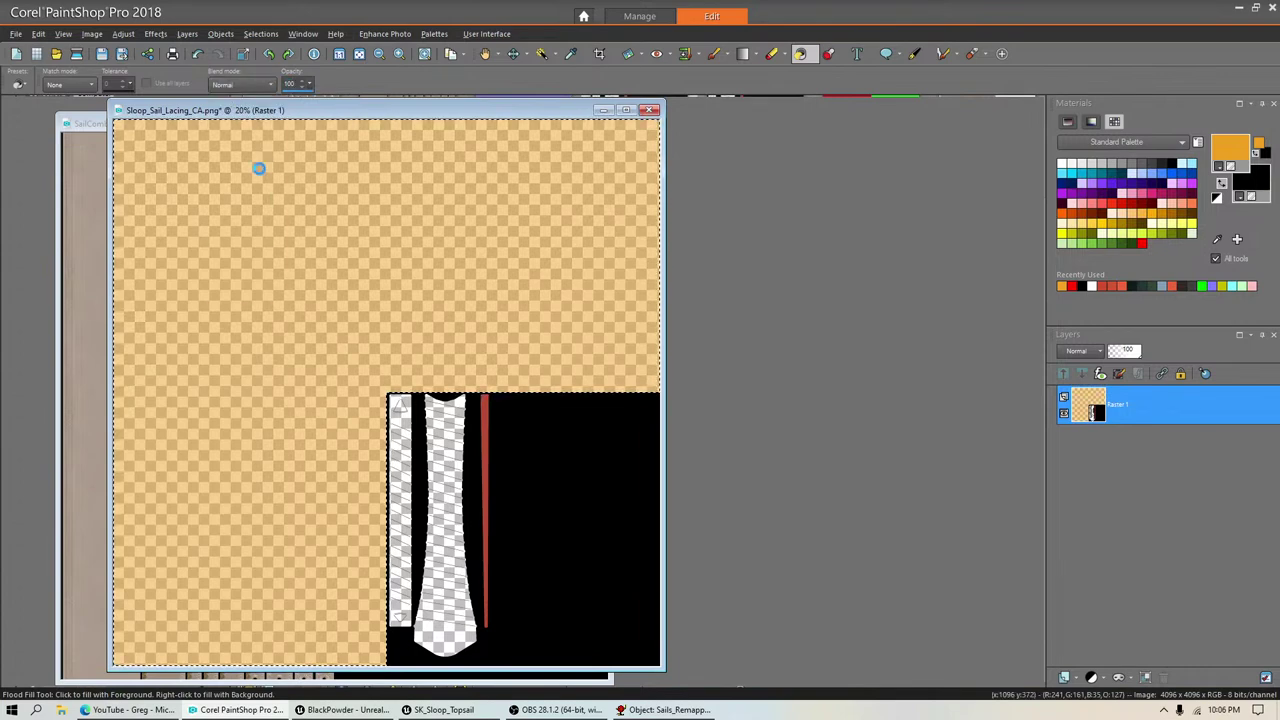
{"action": "left_click", "coordinate": [260, 157]}
{"action": "left_click", "coordinate": [254, 34]}
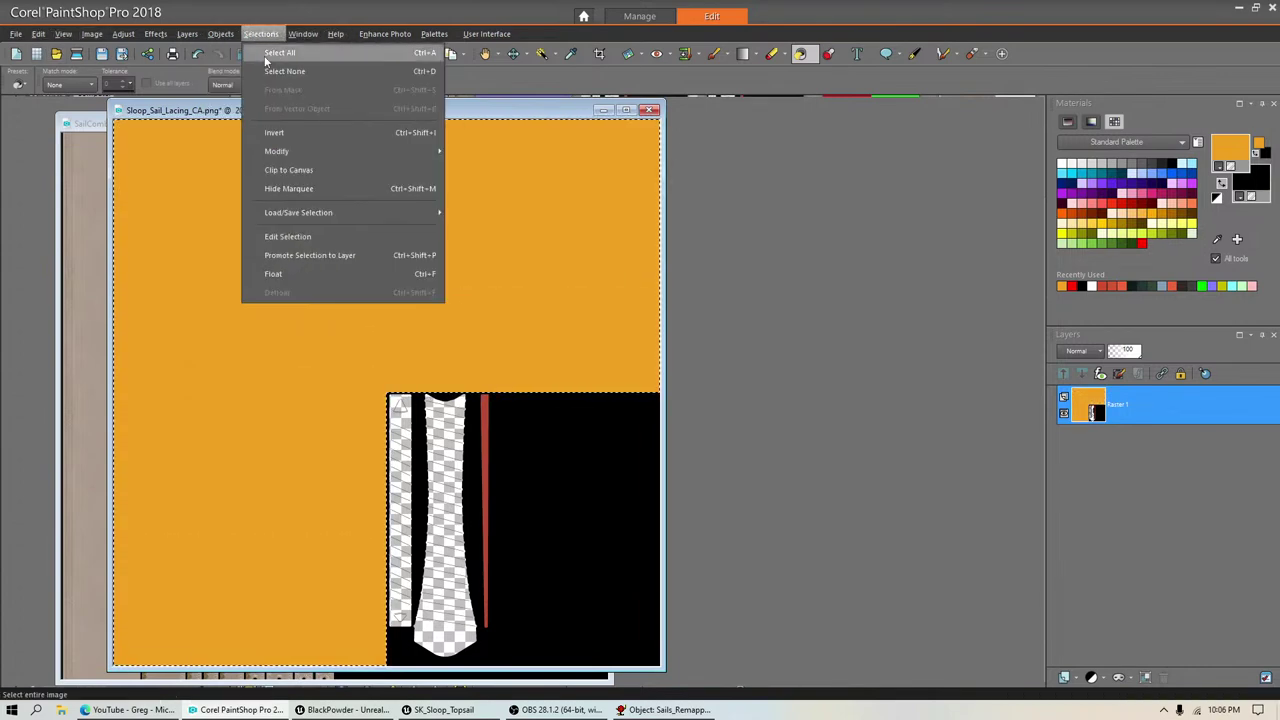
{"action": "left_click", "coordinate": [256, 73]}
Step: Copy the enlarged lacing image, close it without saving, and maximize SailCombiner.bmp
{"action": "left_click", "coordinate": [38, 34]}
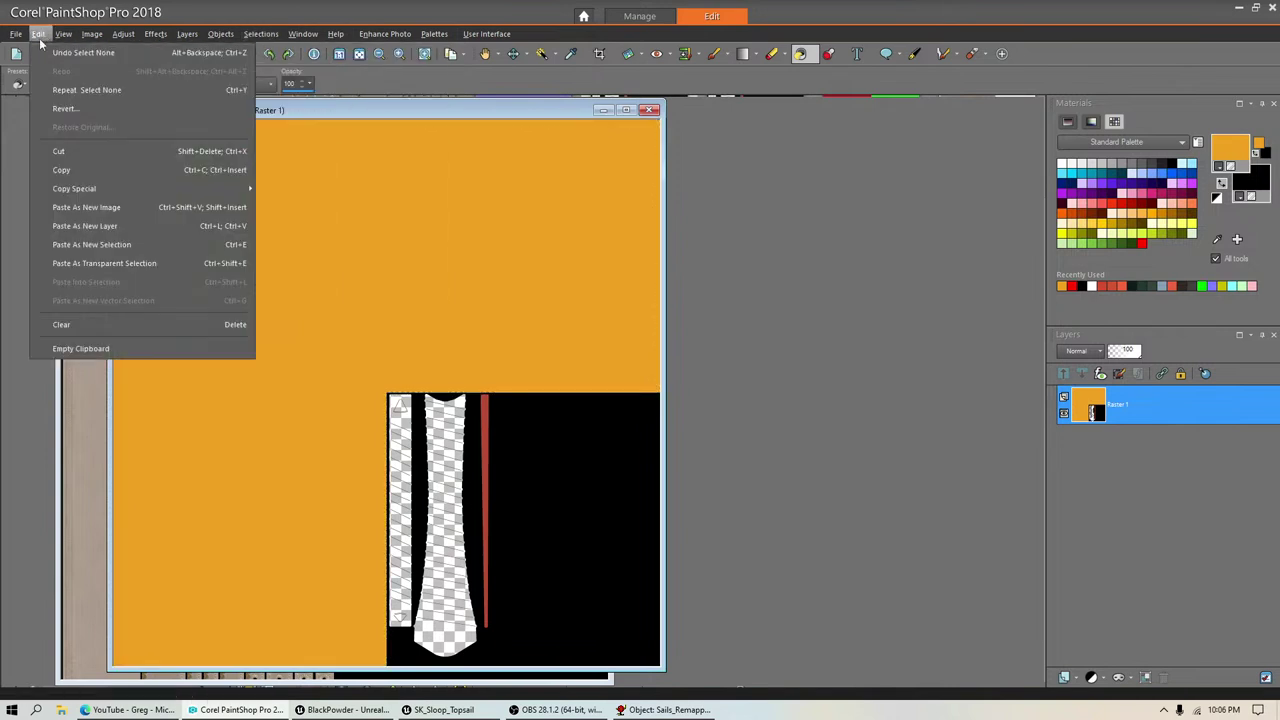
{"action": "left_click", "coordinate": [57, 167]}
{"action": "left_click", "coordinate": [650, 110]}
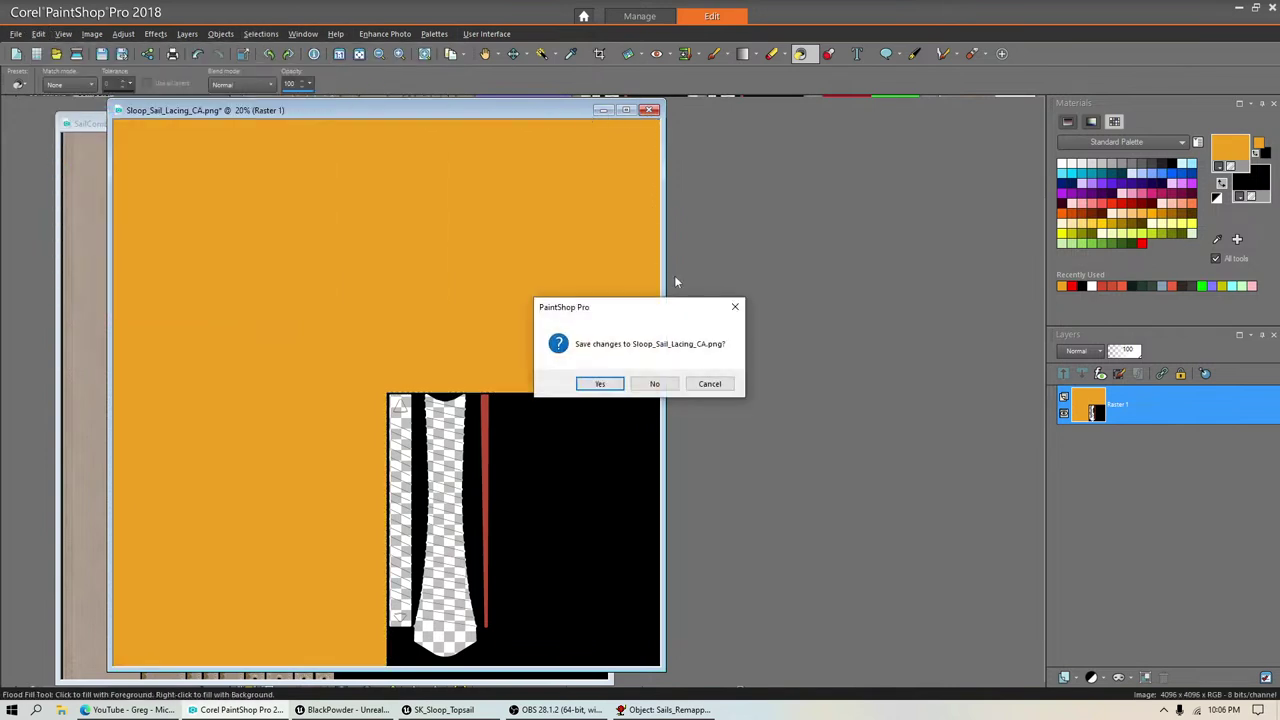
{"action": "left_click", "coordinate": [670, 388]}
{"action": "double_click", "coordinate": [447, 121]}
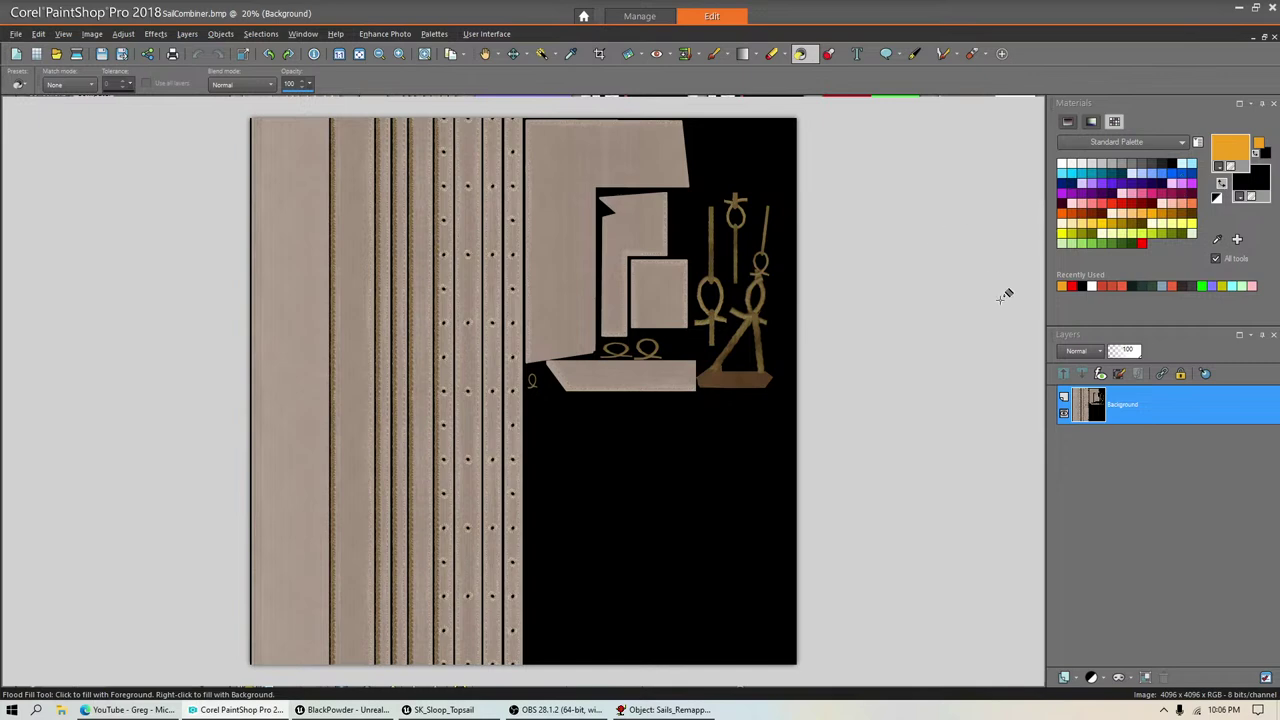
Step: Select the black background around the sail patches in SailCombiner.bmp, flood-fill it with orange, and clear the selection
{"action": "left_click", "coordinate": [91, 33]}
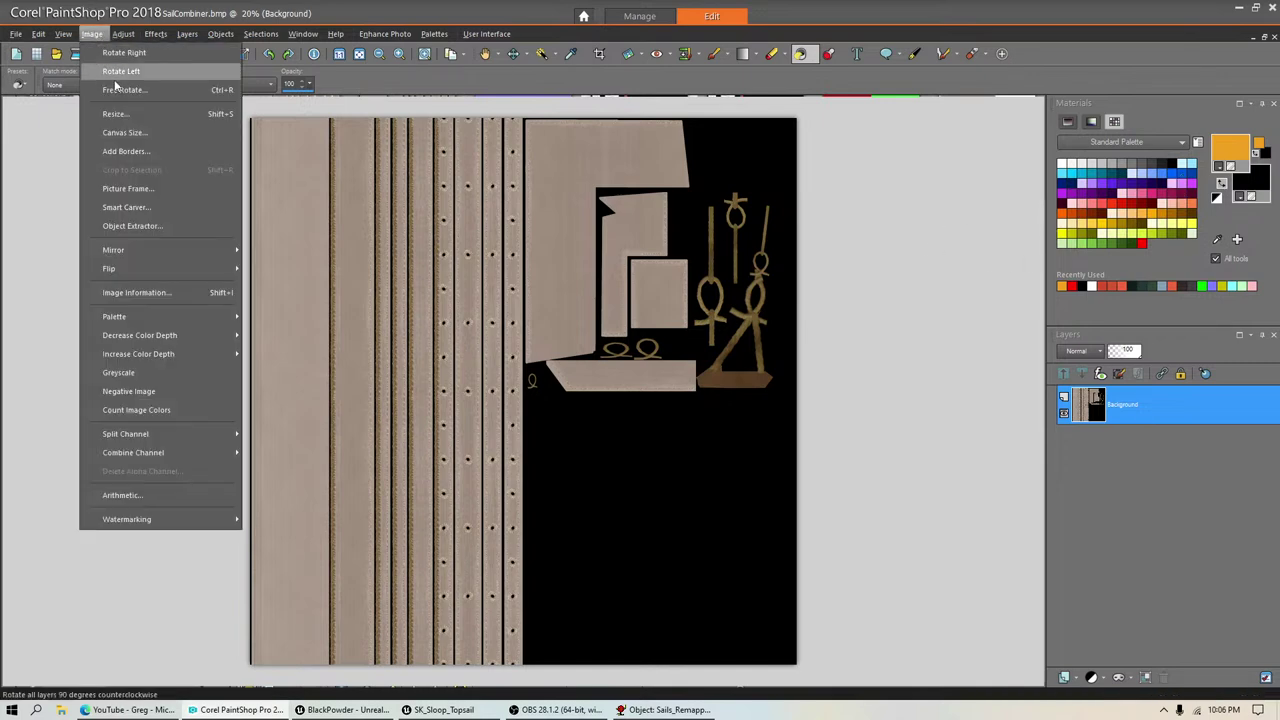
{"action": "left_click", "coordinate": [117, 87]}
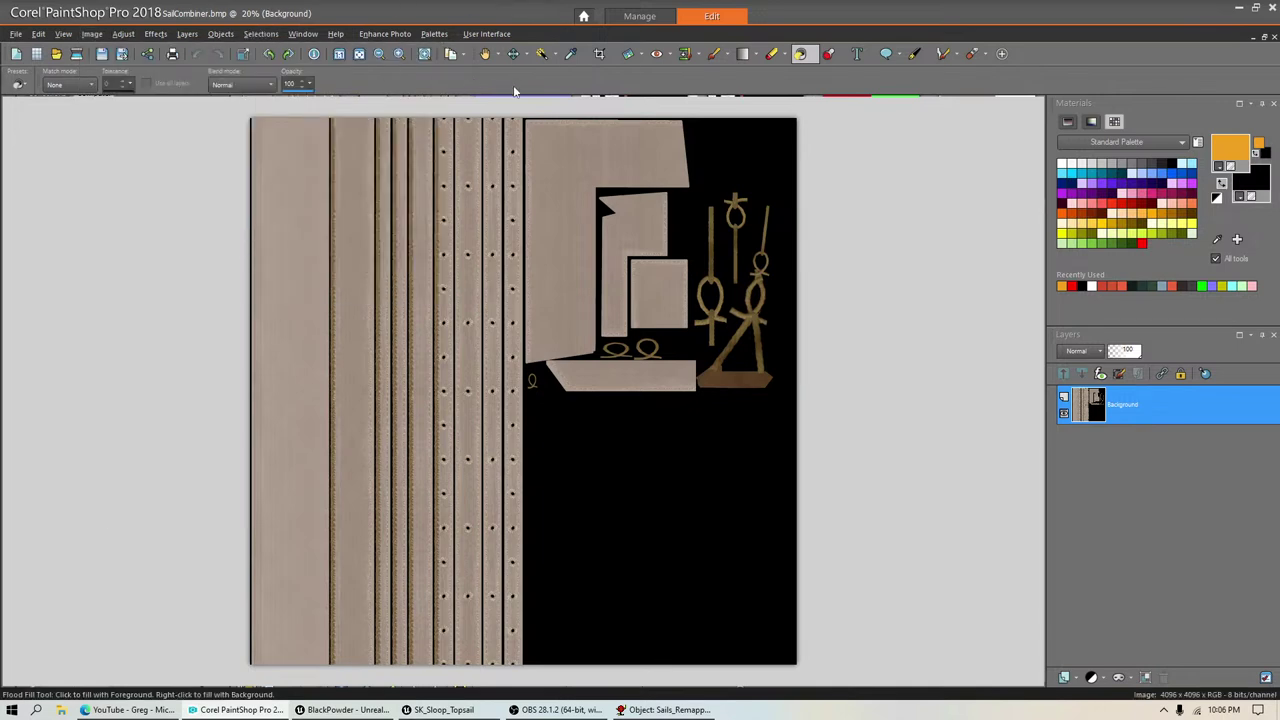
{"action": "left_click", "coordinate": [542, 53]}
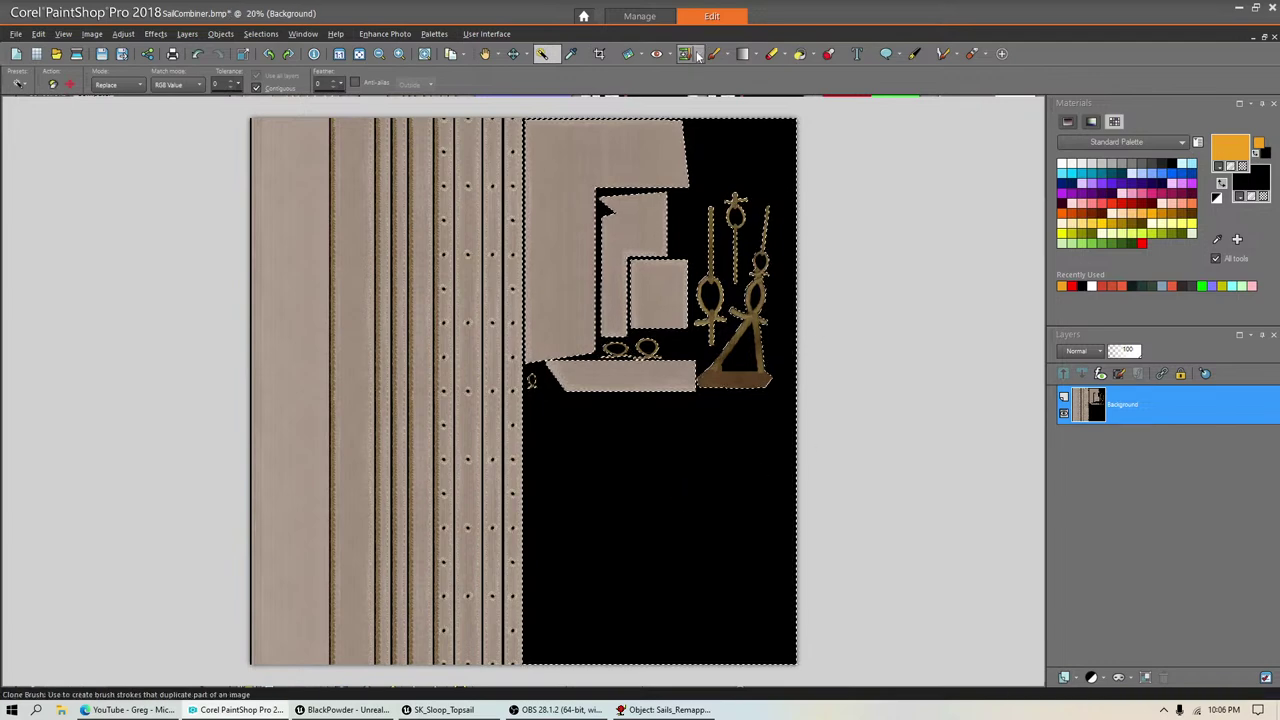
{"action": "left_click", "coordinate": [800, 53]}
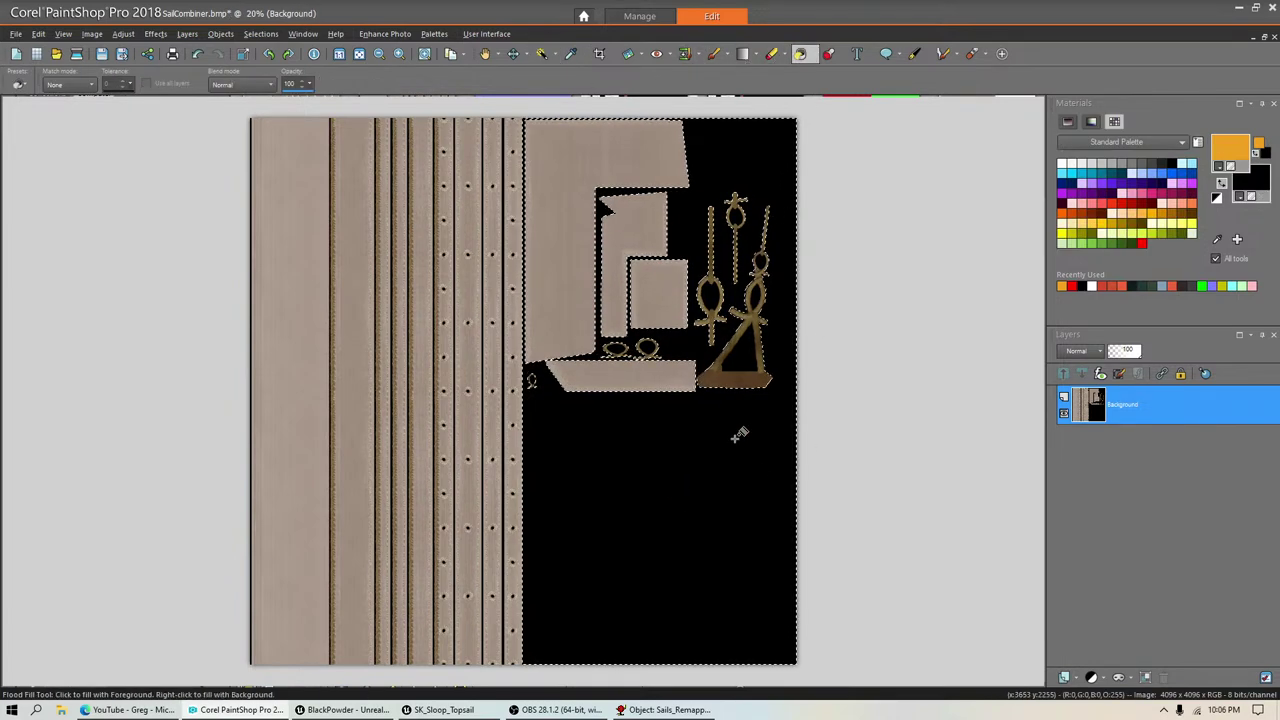
{"action": "left_click", "coordinate": [712, 490]}
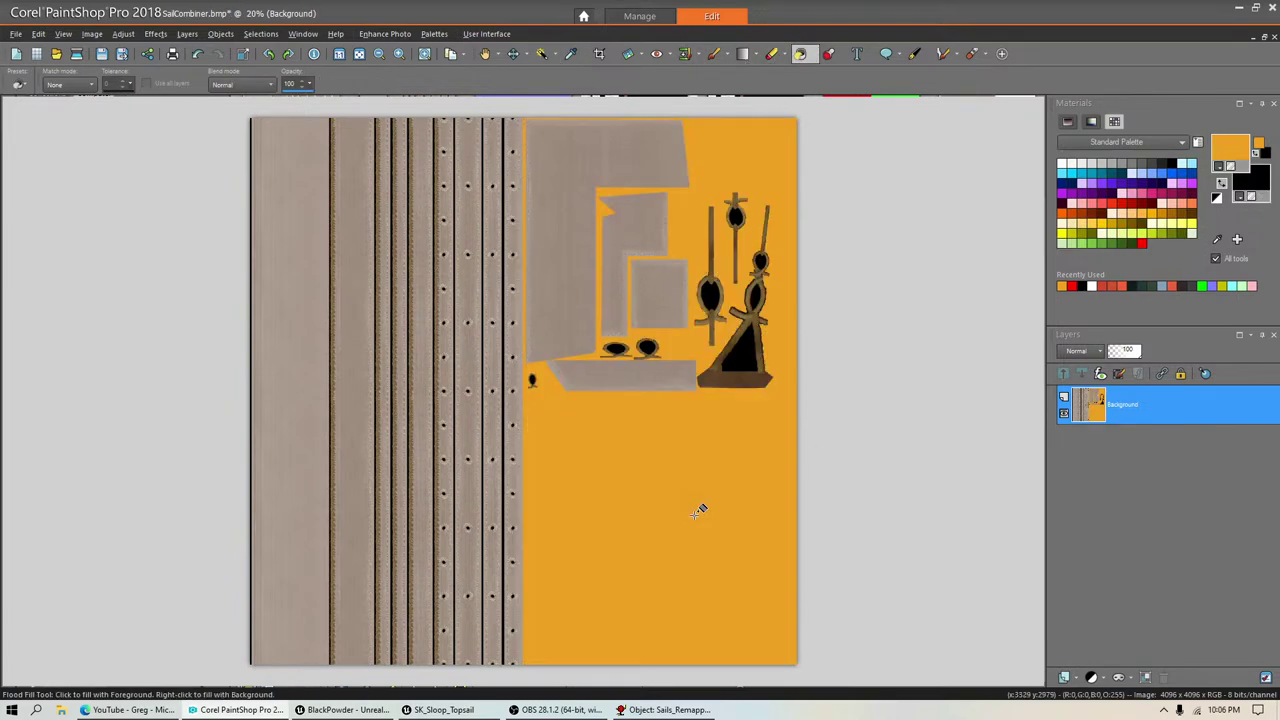
{"action": "left_click", "coordinate": [278, 33]}
{"action": "left_click", "coordinate": [285, 71]}
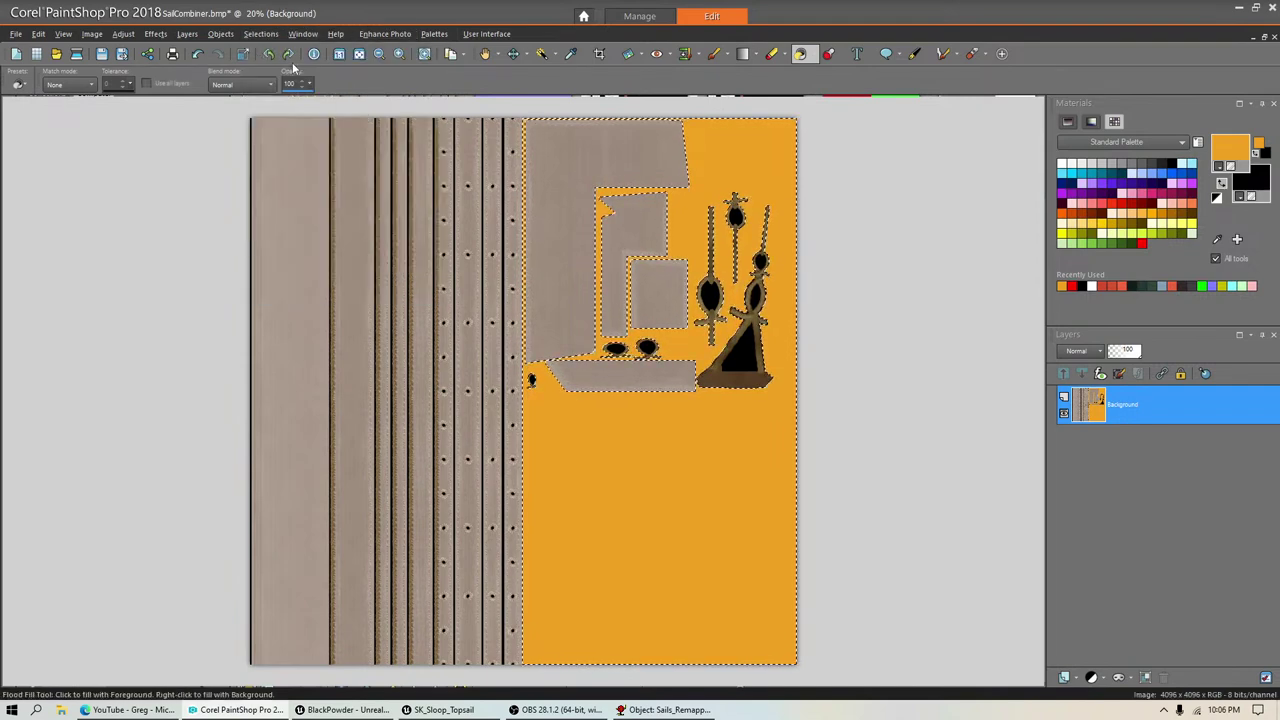
Step: Paste the copied lacing image as a new layer, delete its orange surround using the Magic Wand, and deselect
{"action": "left_click", "coordinate": [38, 33]}
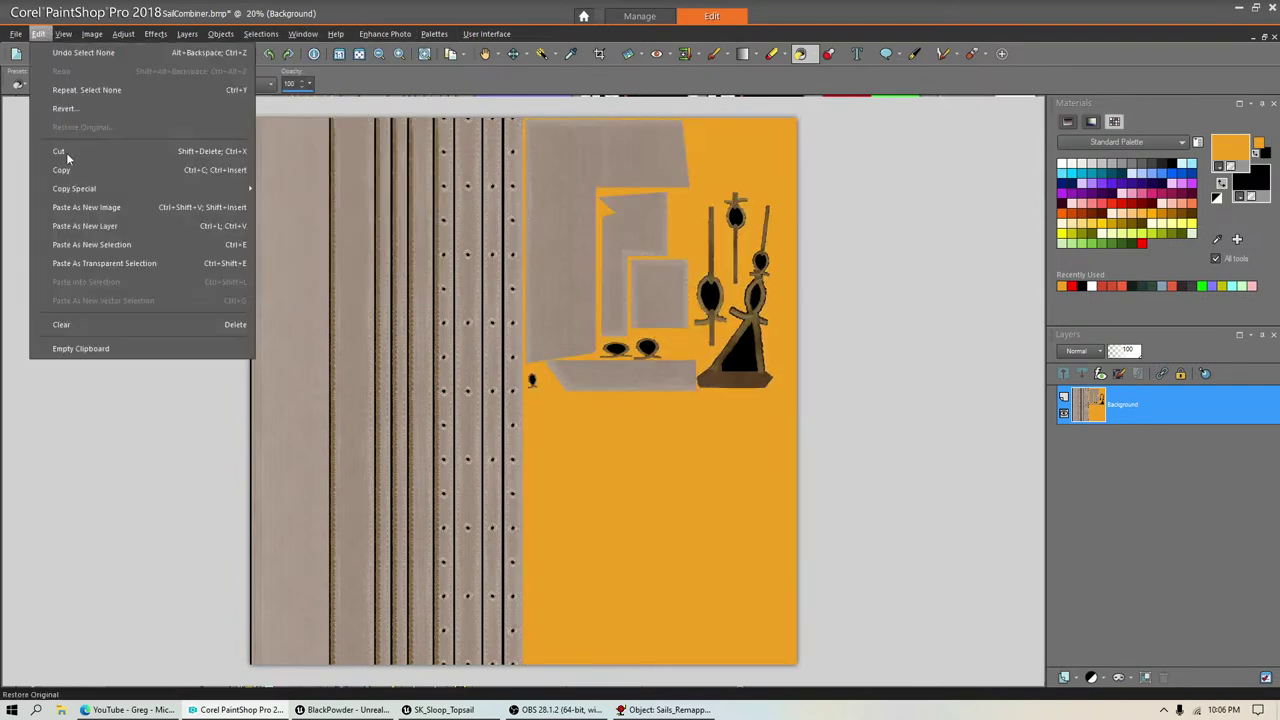
{"action": "left_click", "coordinate": [70, 226]}
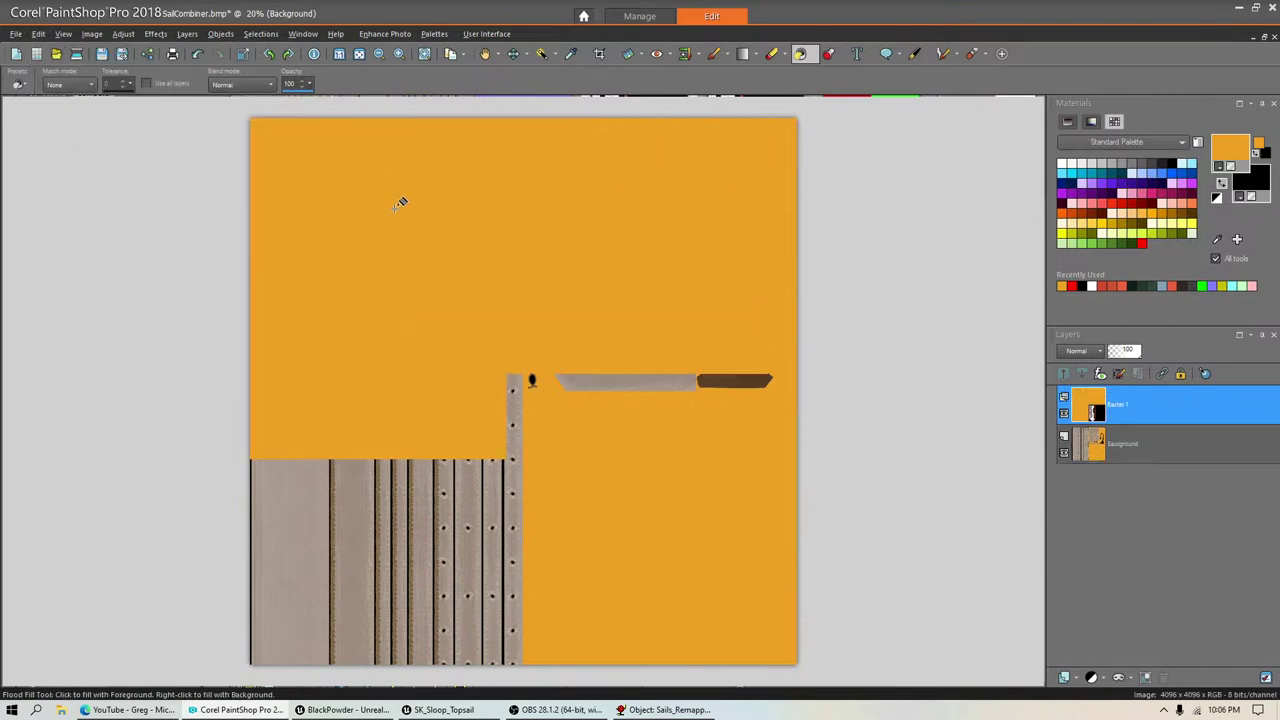
{"action": "left_click", "coordinate": [542, 53]}
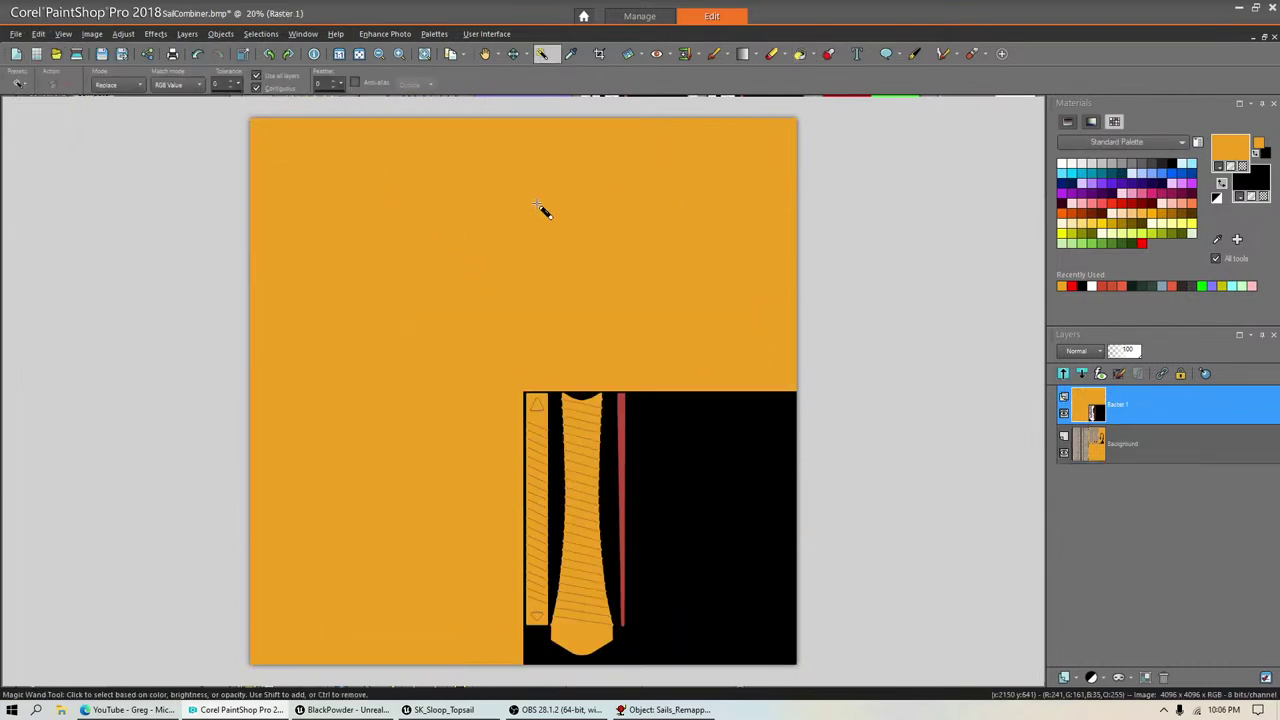
{"action": "key", "text": "Delete"}
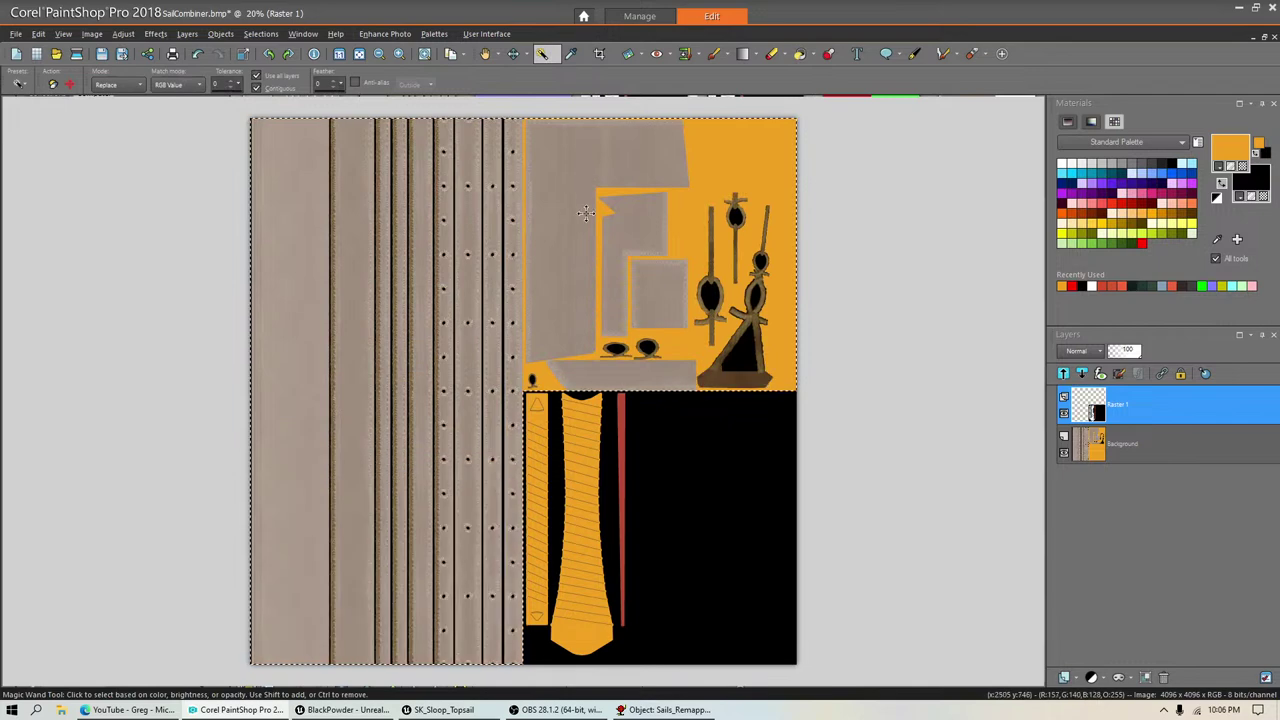
{"action": "left_click", "coordinate": [261, 33]}
{"action": "left_click", "coordinate": [286, 74]}
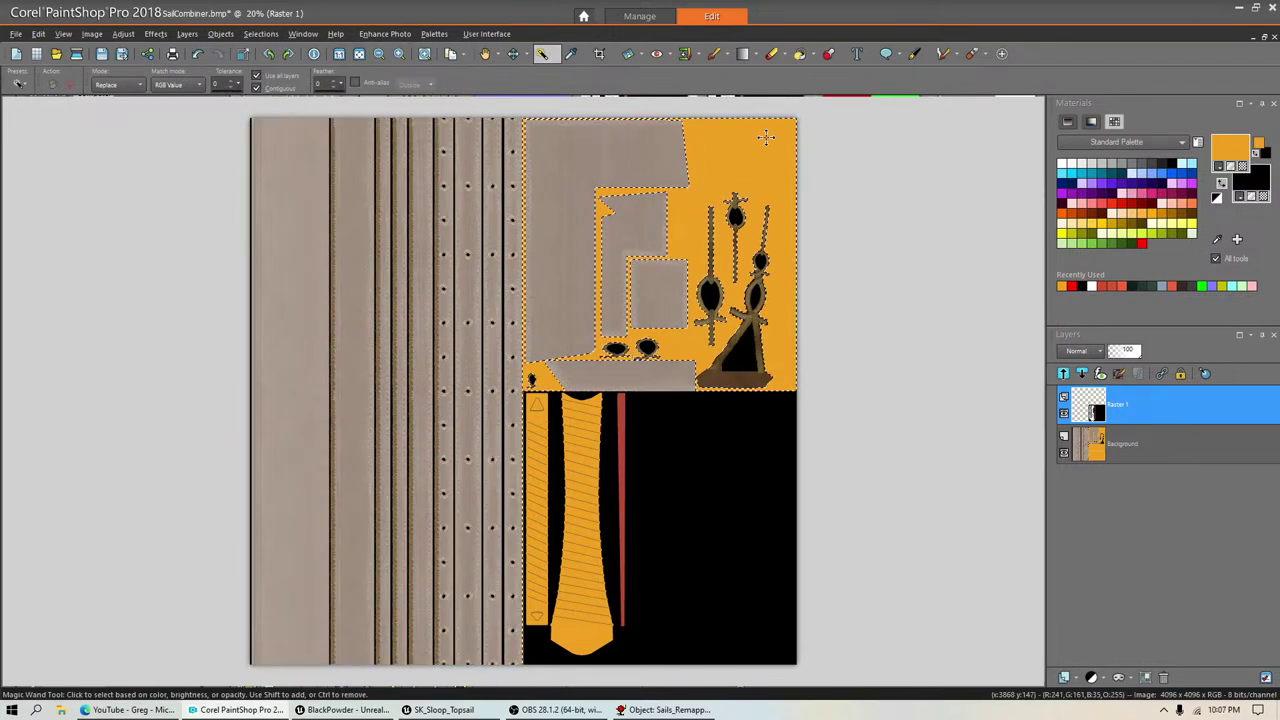
Step: On the Background layer, clear the selected orange around the sail patches back to black and remove the selection
{"action": "left_click", "coordinate": [1095, 451]}
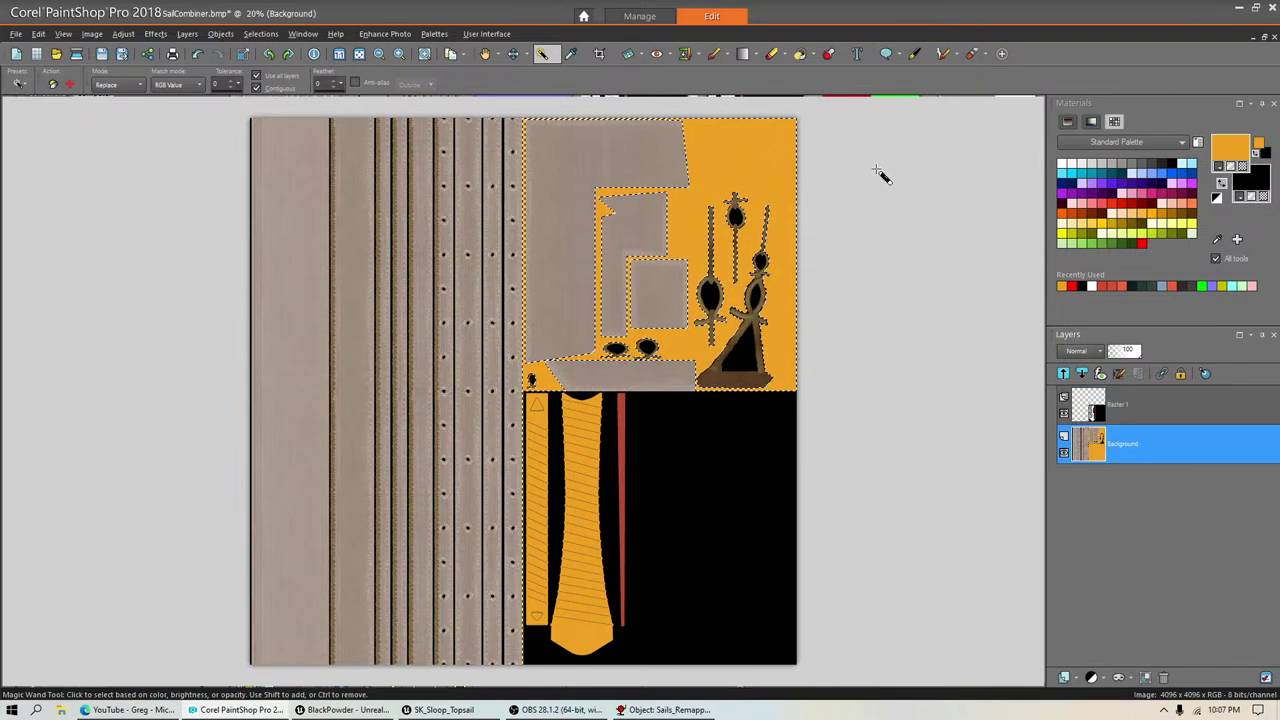
{"action": "key", "text": "Delete"}
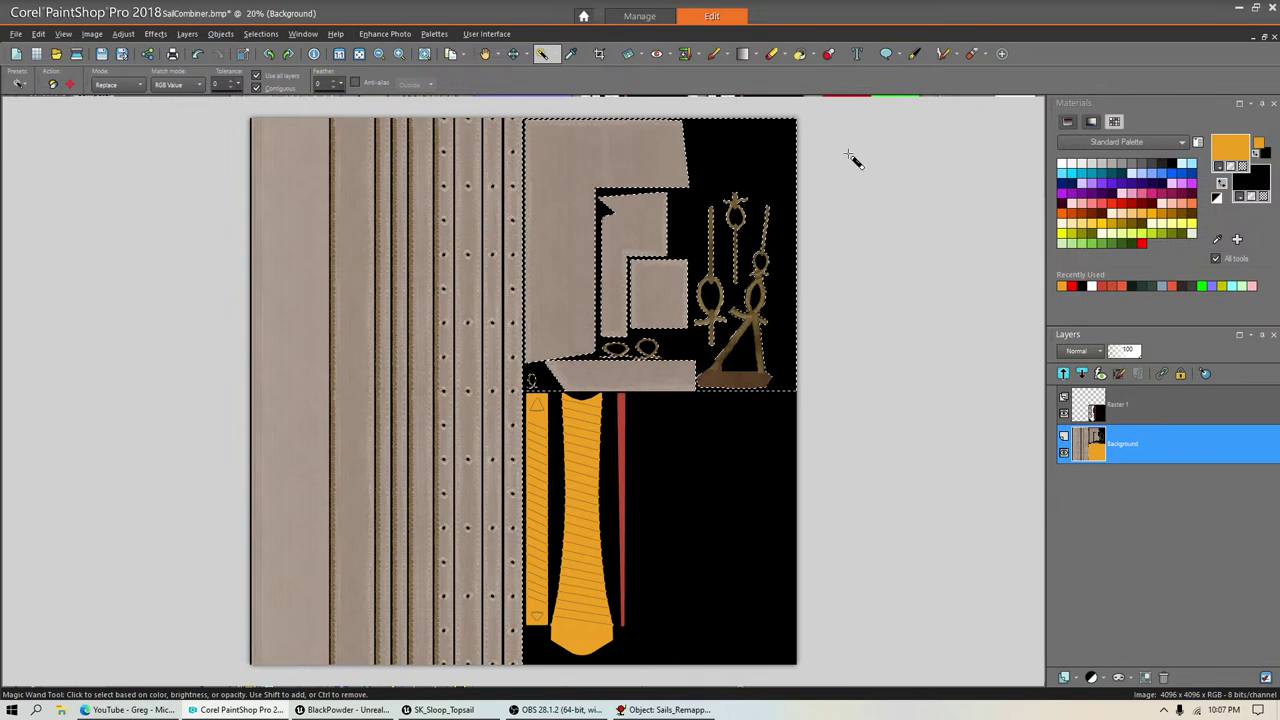
{"action": "left_click", "coordinate": [260, 33]}
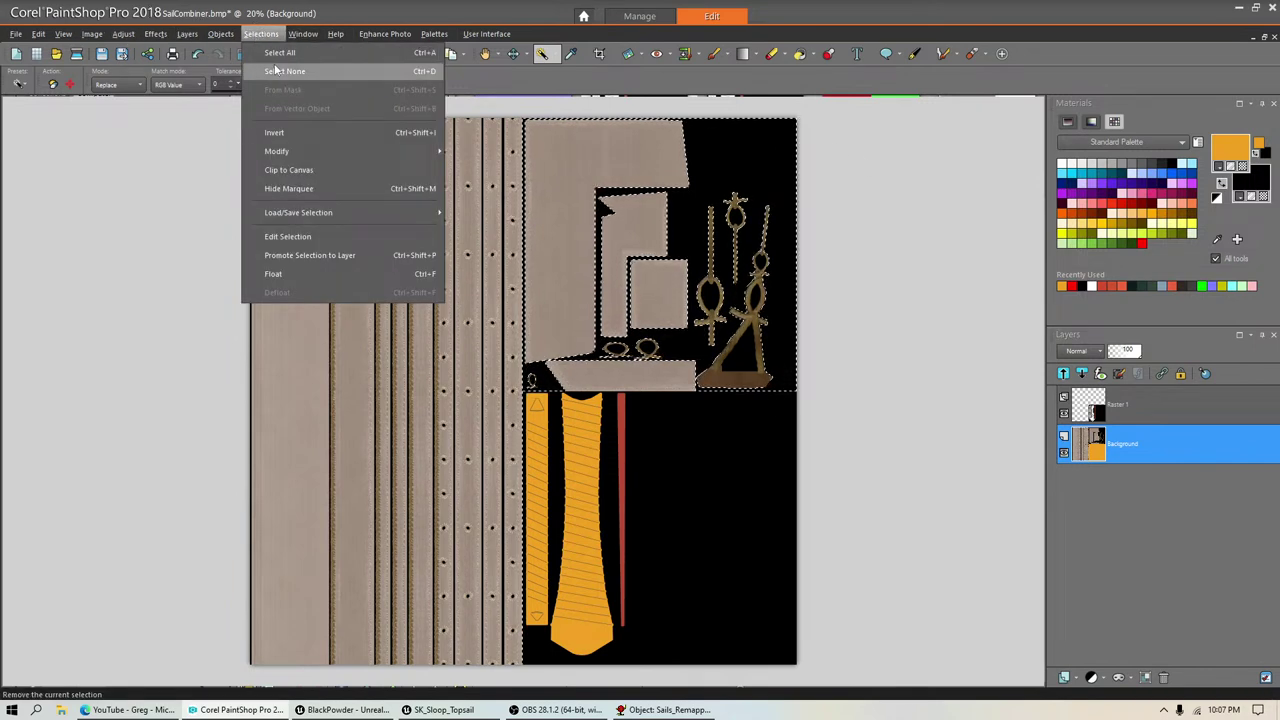
{"action": "left_click", "coordinate": [285, 71]}
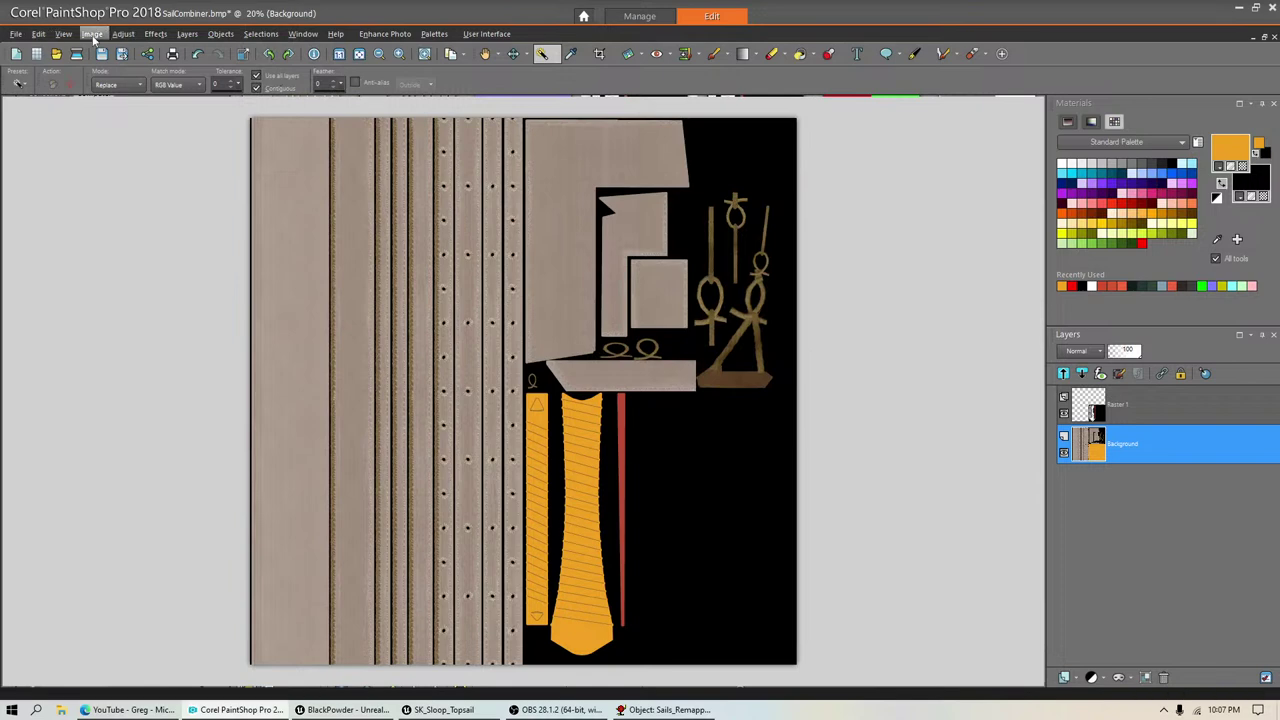
Step: Flatten all layers of SailCombiner.bmp into one and save the texture file
{"action": "left_click", "coordinate": [187, 33]}
{"action": "mouse_move", "coordinate": [271, 290]}
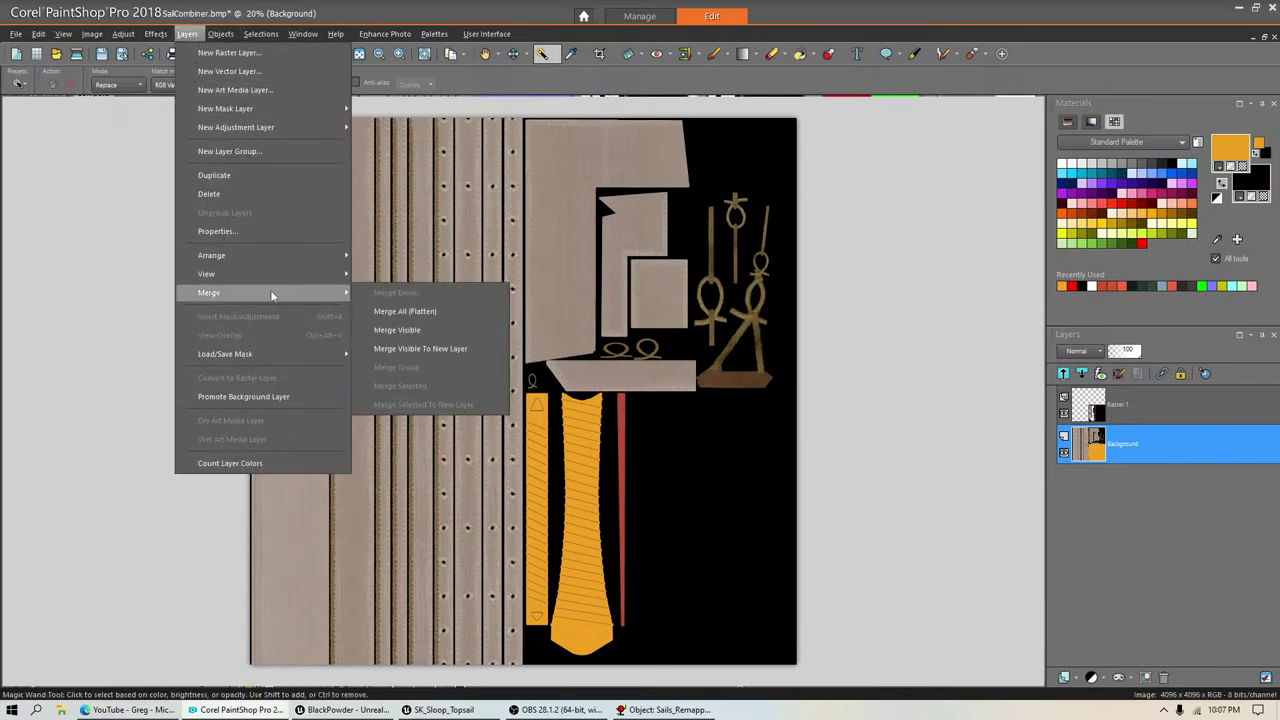
{"action": "left_click", "coordinate": [415, 310]}
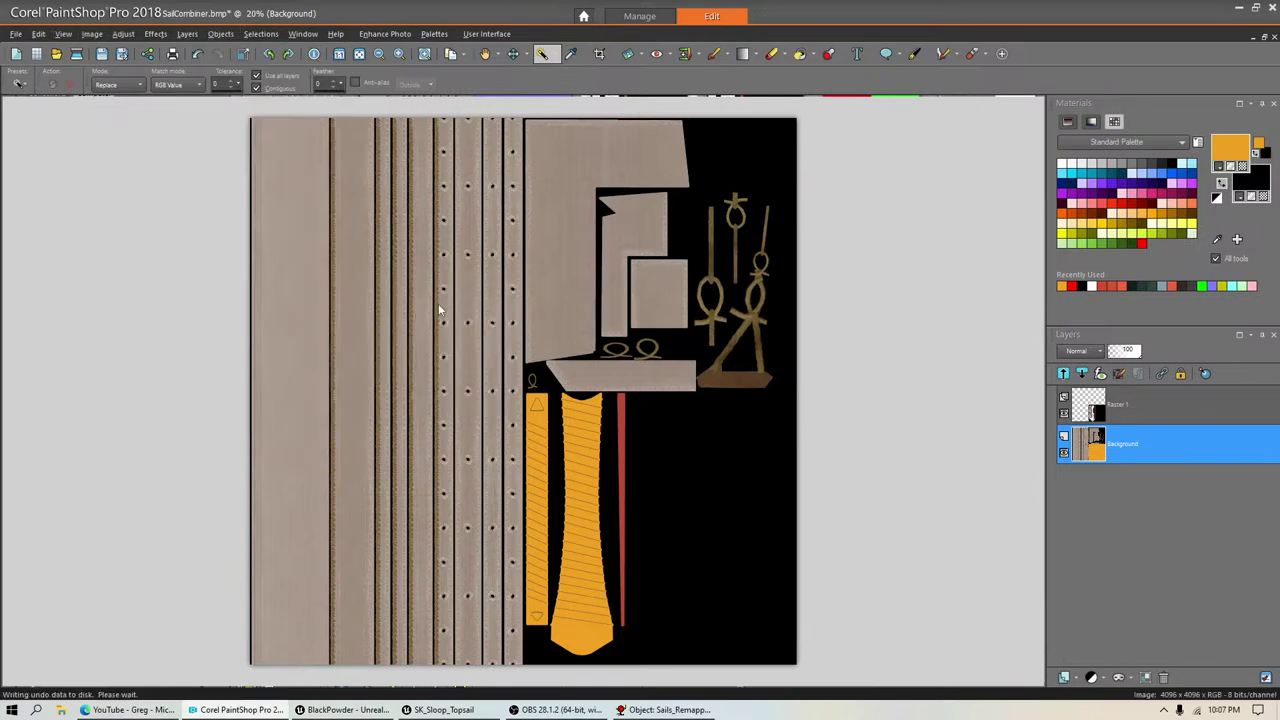
{"action": "left_click", "coordinate": [16, 33]}
{"action": "left_click", "coordinate": [37, 169]}
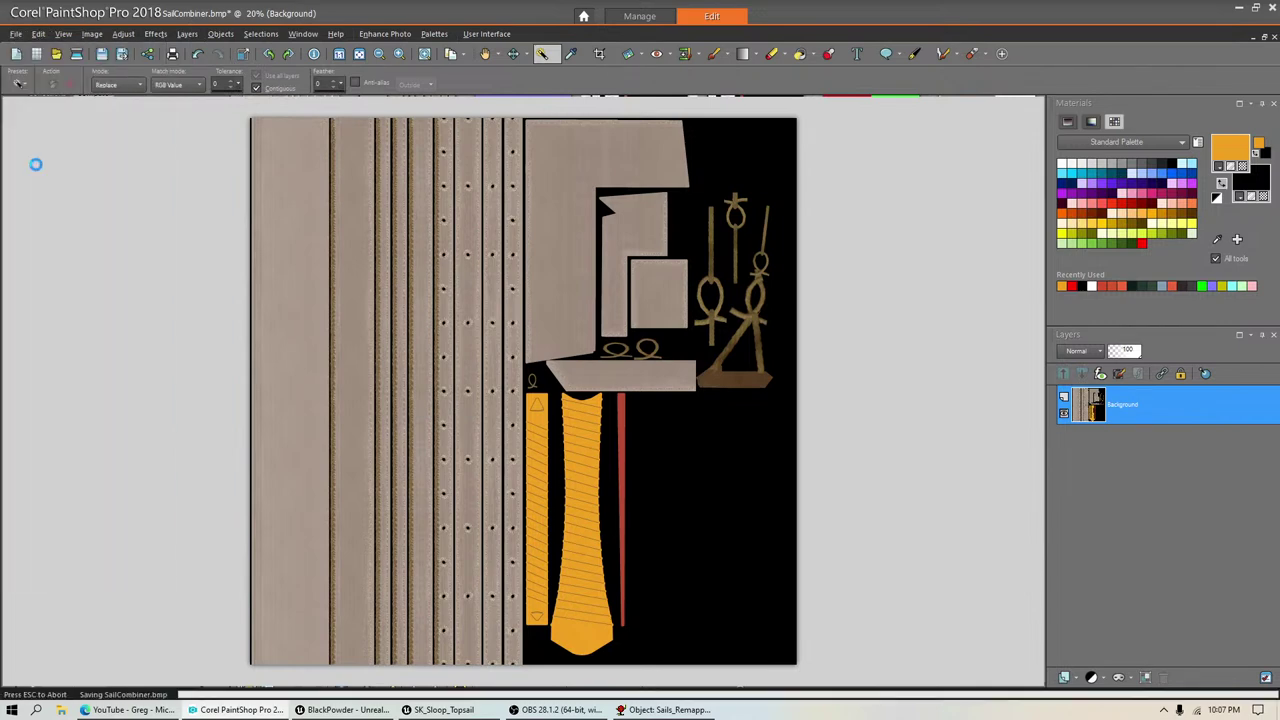
Step: Switch to Anim8or, save the sail project, and save a copy over Sails_Maker_Sloop_And_Gunboat_Archive.an8
{"action": "left_click", "coordinate": [1239, 8]}
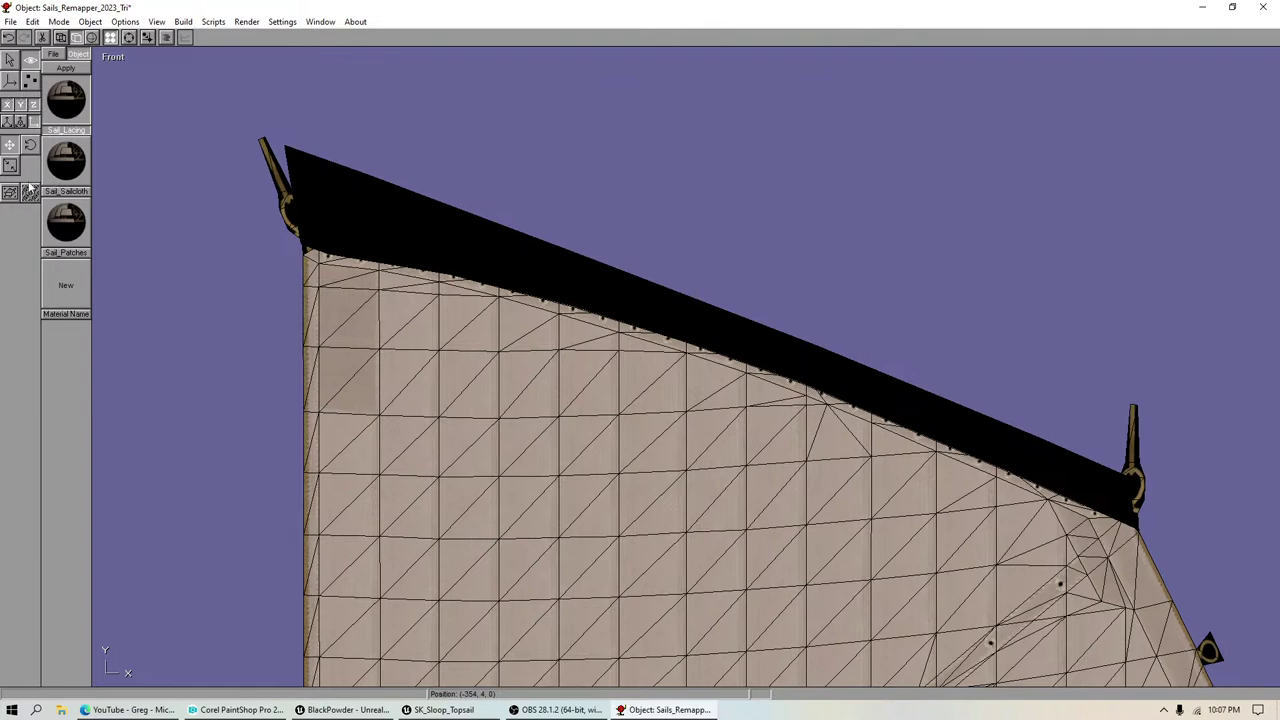
{"action": "left_click_drag", "start_coordinate": [354, 368], "coordinate": [349, 304]}
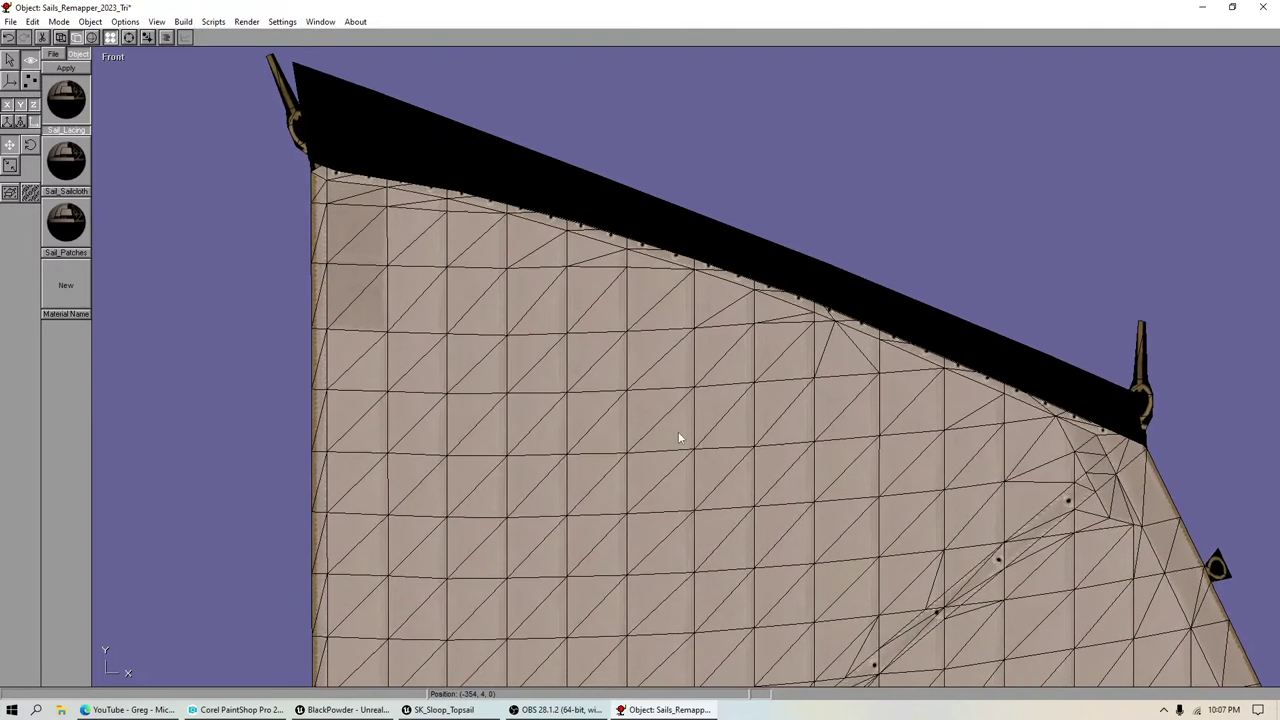
{"action": "left_click_drag", "start_coordinate": [678, 432], "coordinate": [687, 491]}
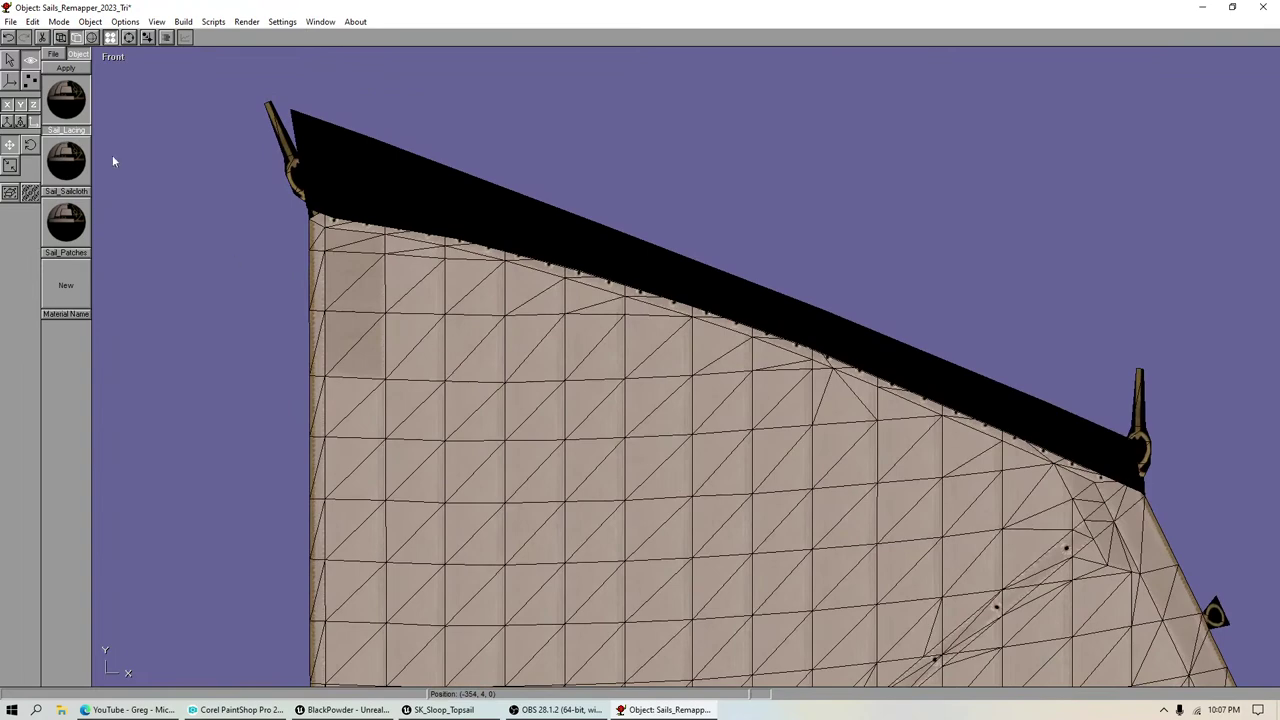
{"action": "left_click", "coordinate": [17, 74]}
{"action": "left_click", "coordinate": [10, 21]}
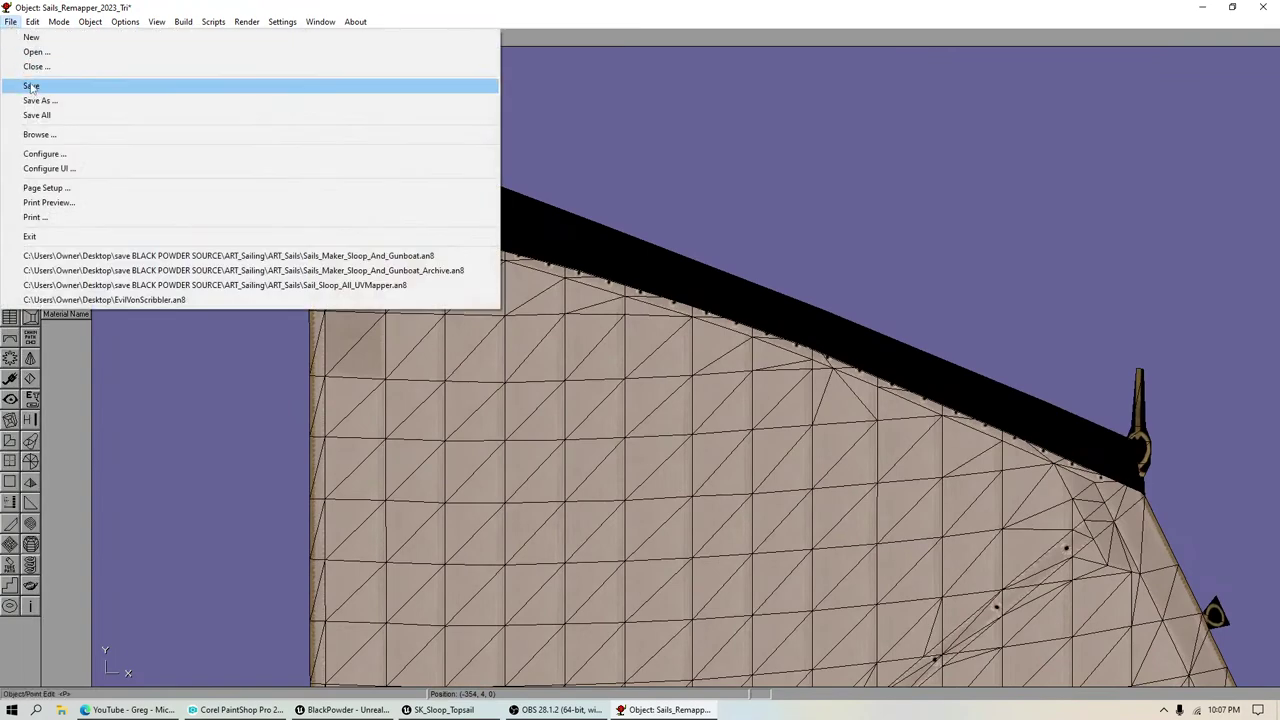
{"action": "left_click", "coordinate": [31, 87]}
{"action": "left_click", "coordinate": [10, 21]}
{"action": "left_click", "coordinate": [30, 101]}
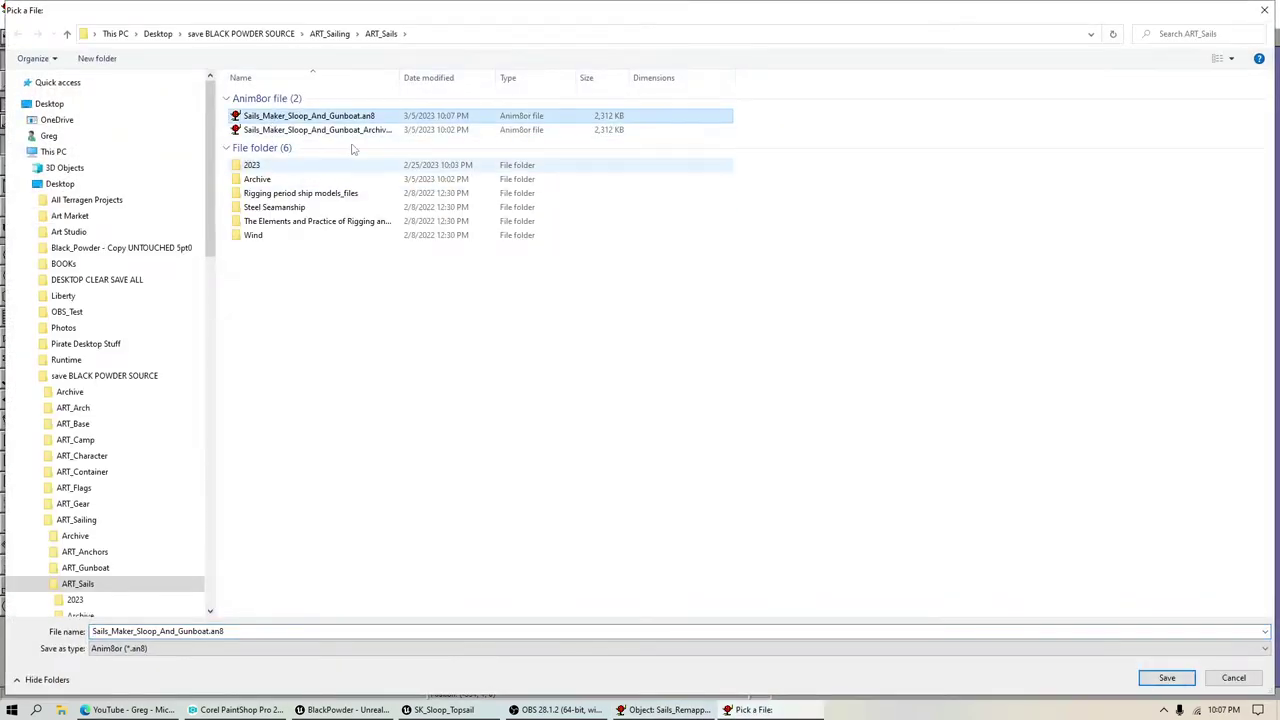
{"action": "left_click", "coordinate": [356, 130]}
{"action": "left_click", "coordinate": [1167, 678]}
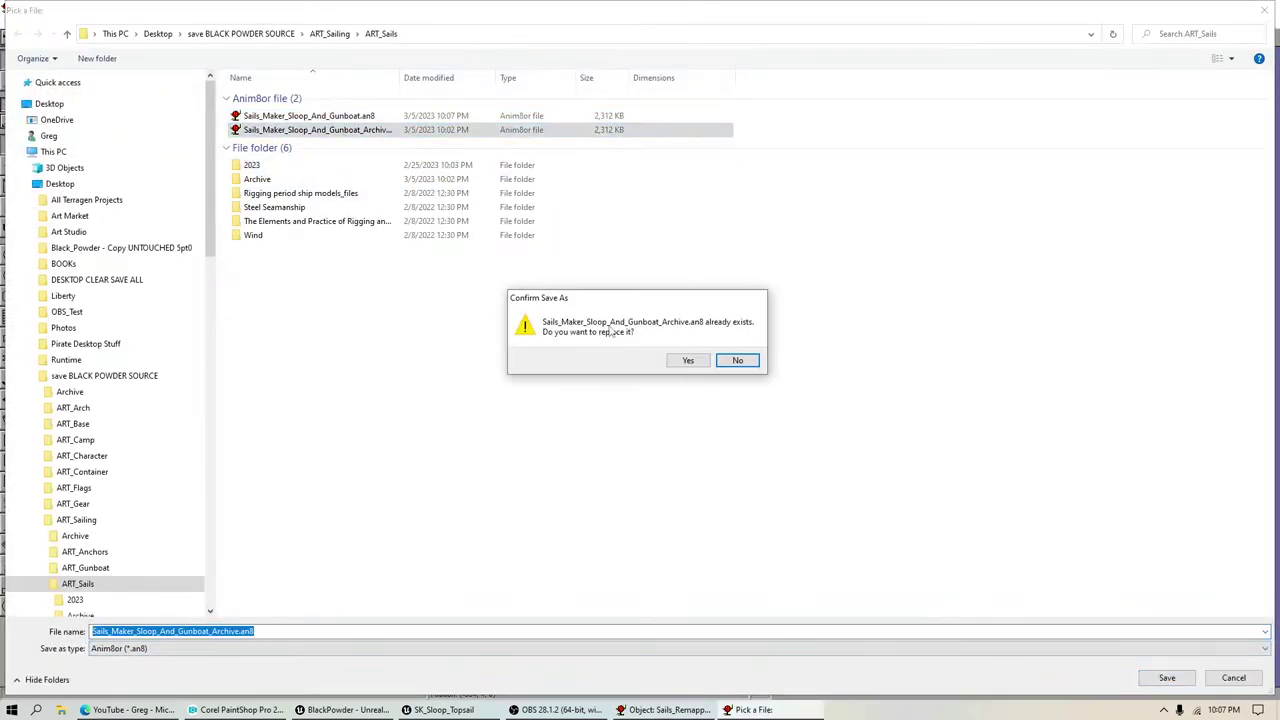
{"action": "left_click", "coordinate": [691, 361]}
Step: Save the project again as Sails_Maker_Sloop_And_Gunboat.an8, replacing the existing file
{"action": "left_click", "coordinate": [10, 21]}
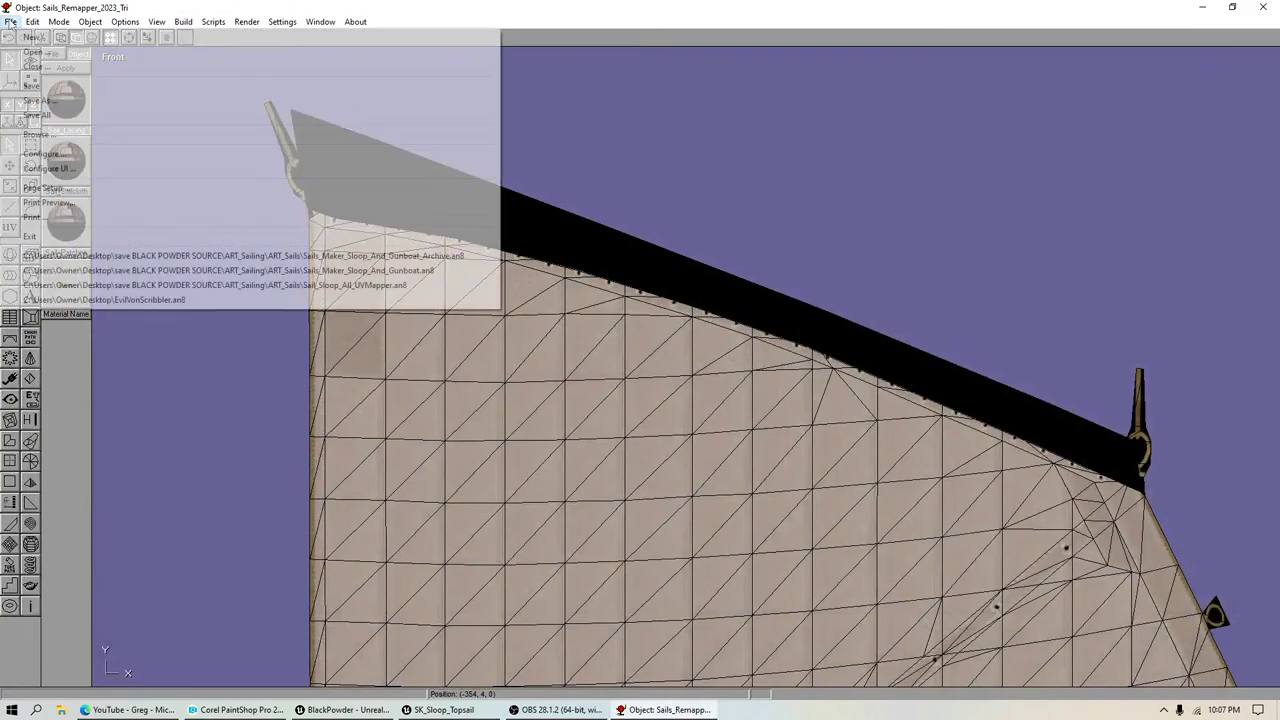
{"action": "left_click", "coordinate": [78, 100]}
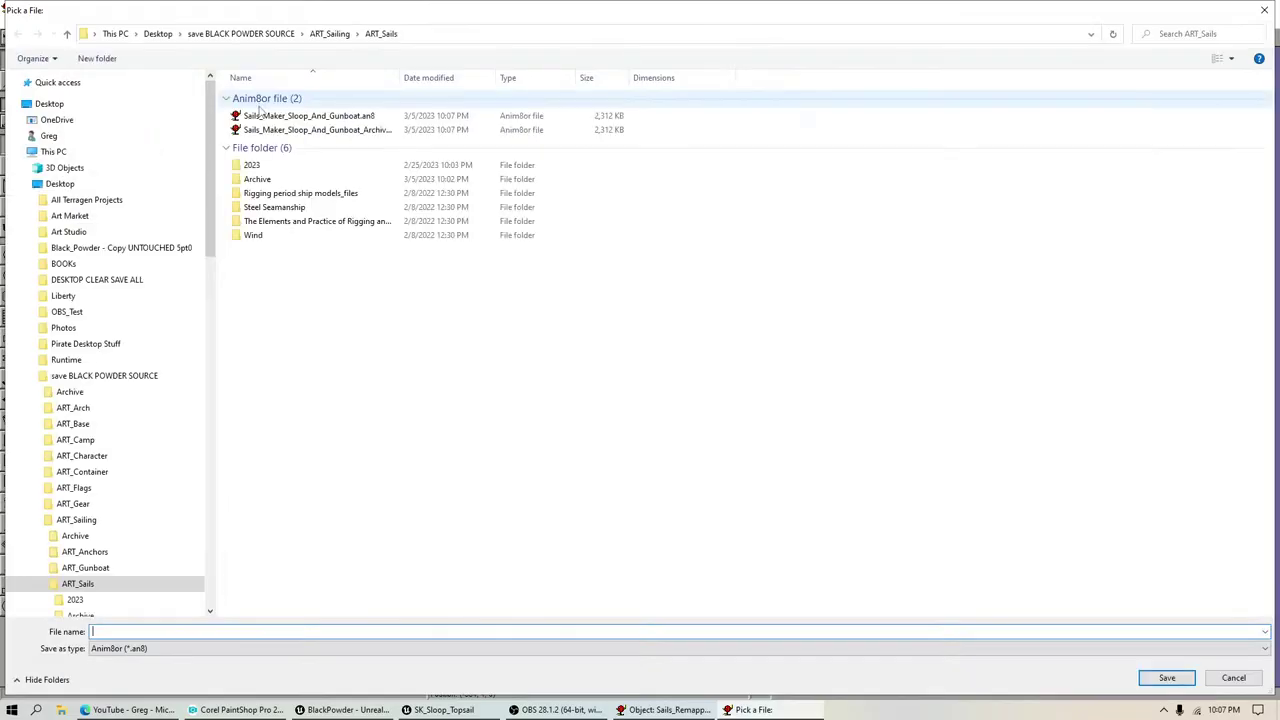
{"action": "left_click", "coordinate": [263, 116]}
{"action": "left_click", "coordinate": [1167, 678]}
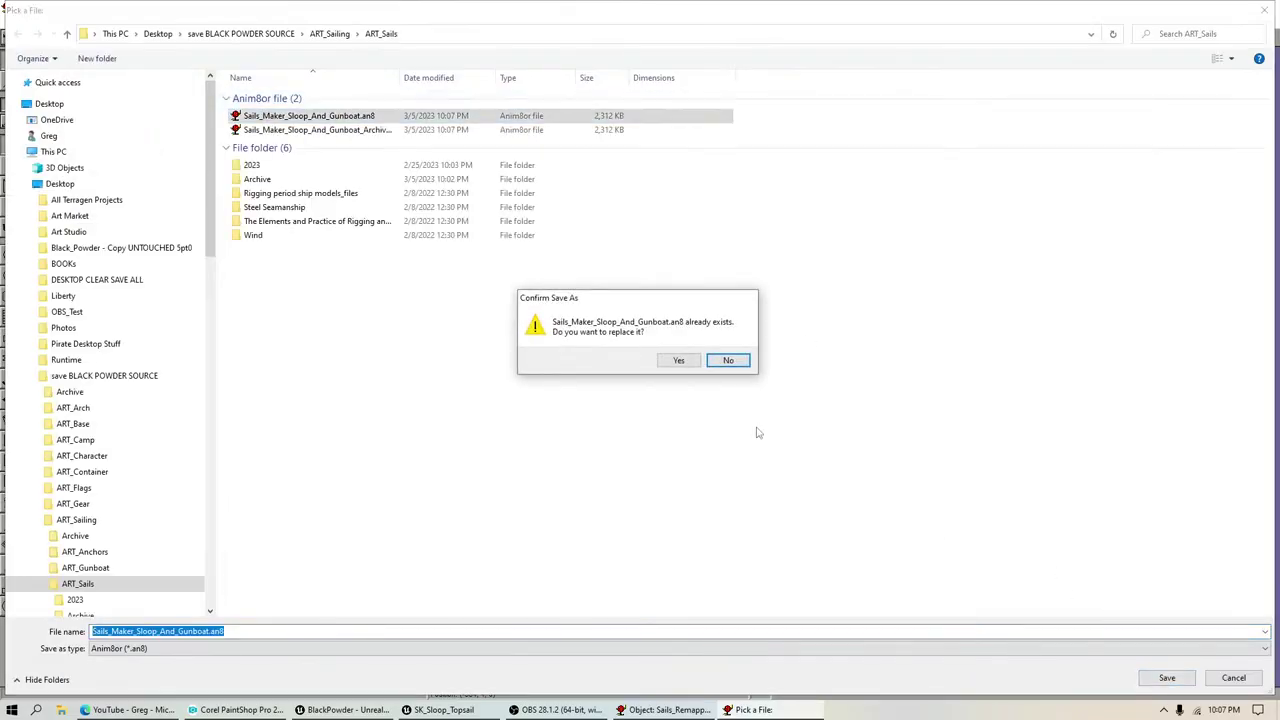
{"action": "left_click", "coordinate": [691, 361]}
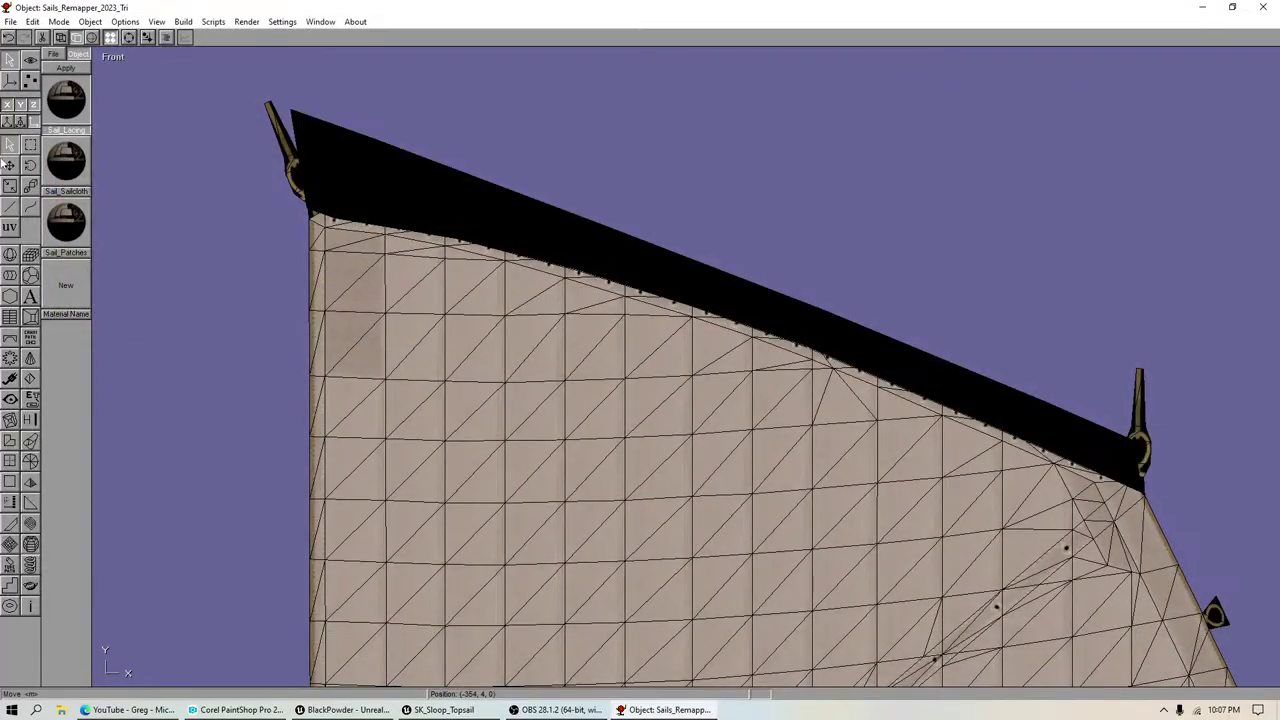
Step: Close Anim8or and reopen Sails_Maker_Sloop_And_Gunboat.an8 from the ART_Sails folder inside save BLACK POWDER SOURCE, then close the folder window
{"action": "left_click", "coordinate": [1262, 7]}
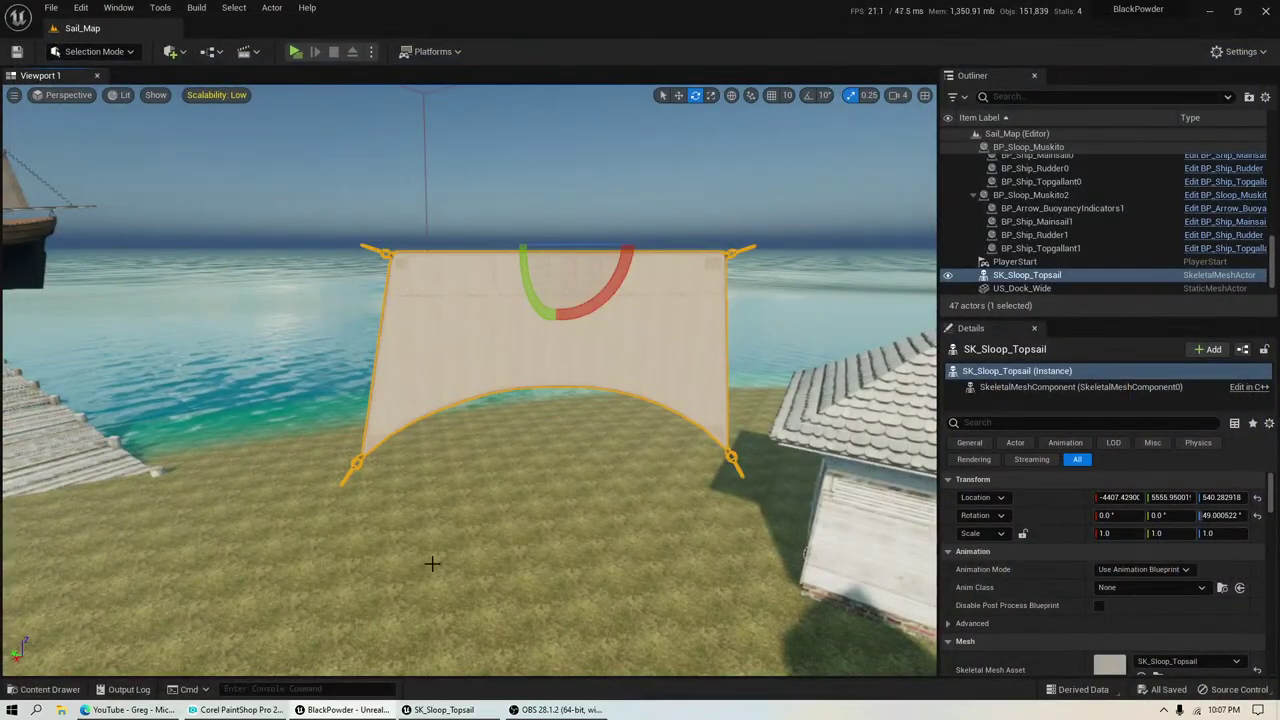
{"action": "left_click", "coordinate": [61, 709]}
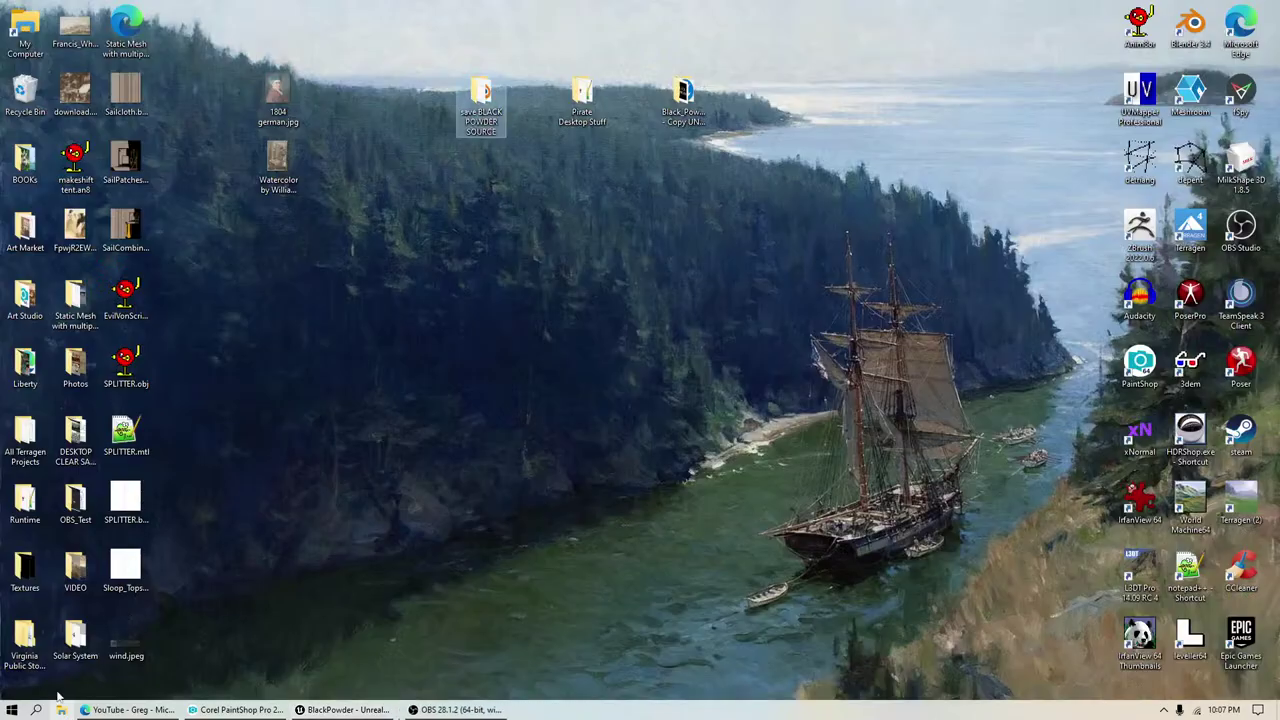
{"action": "double_click", "coordinate": [478, 112]}
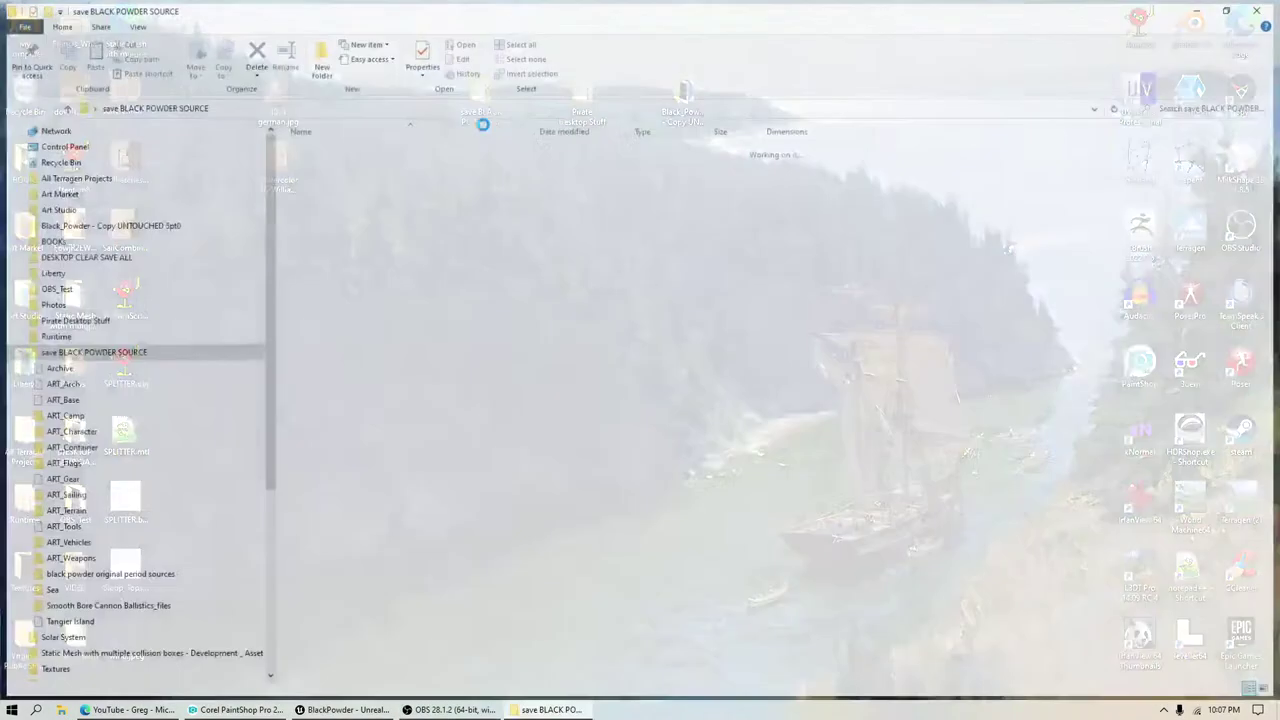
{"action": "left_click", "coordinate": [308, 484]}
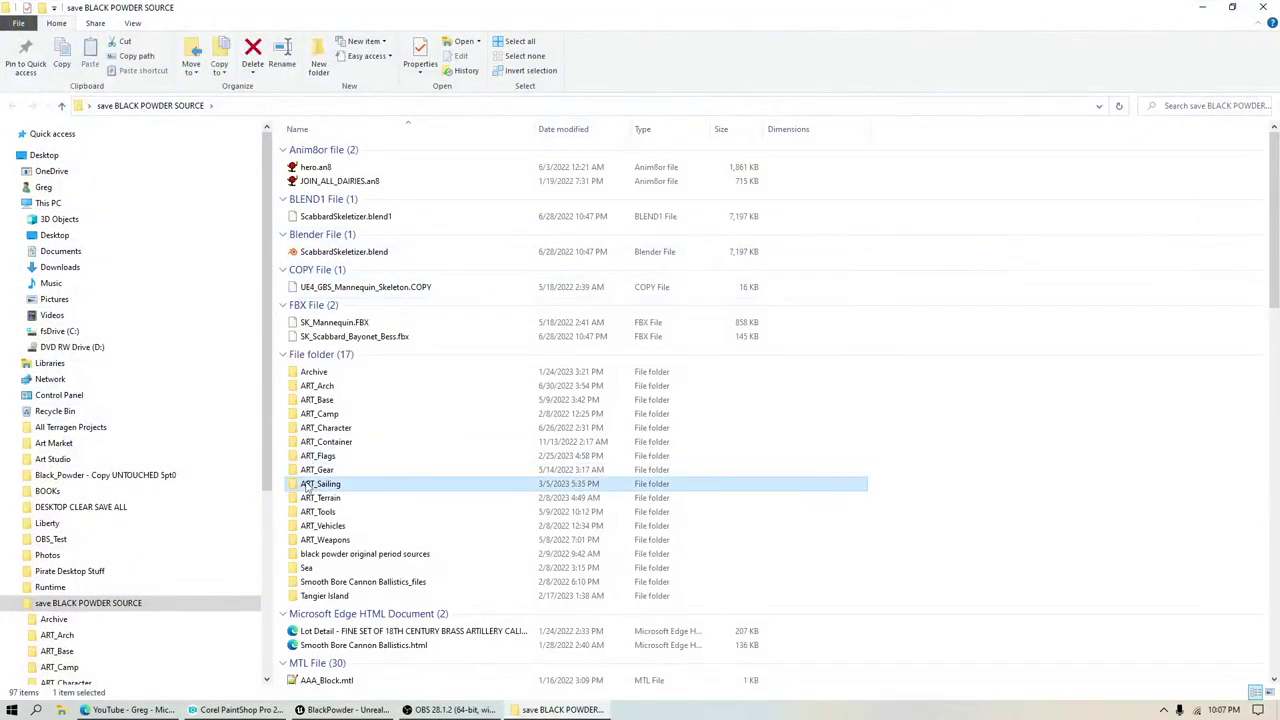
{"action": "double_click", "coordinate": [308, 484]}
{"action": "double_click", "coordinate": [330, 209]}
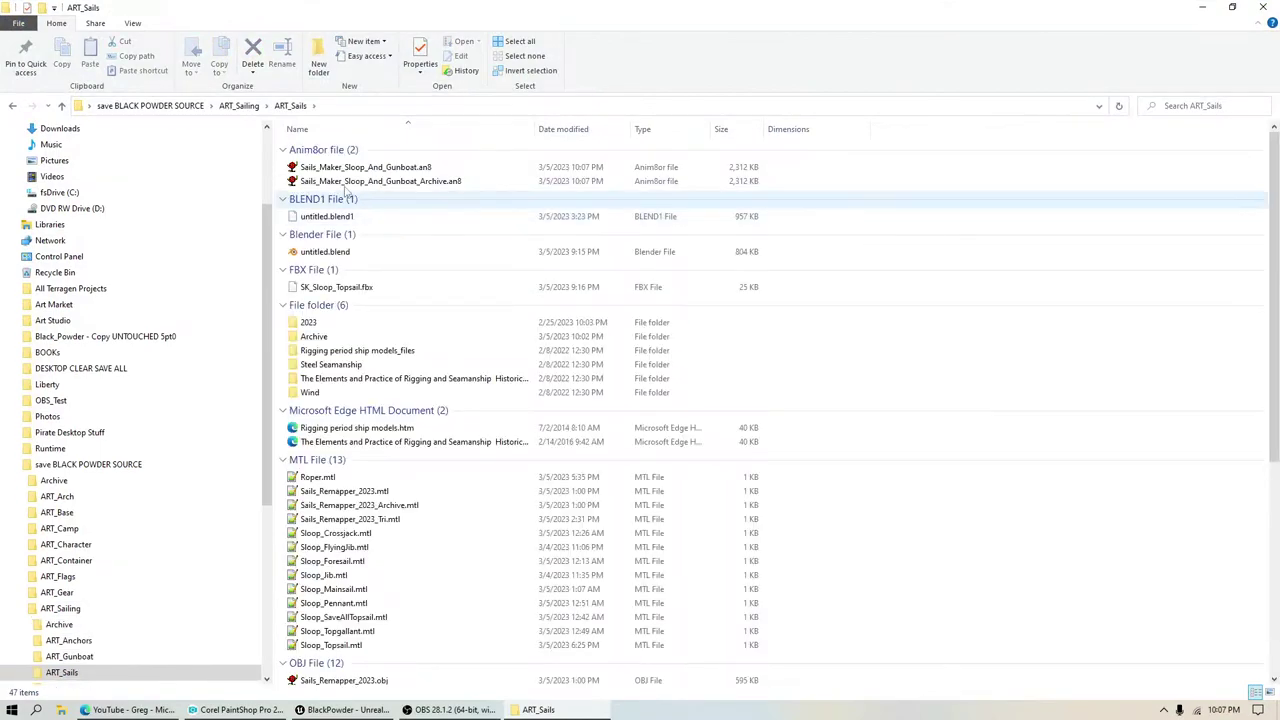
{"action": "double_click", "coordinate": [350, 167]}
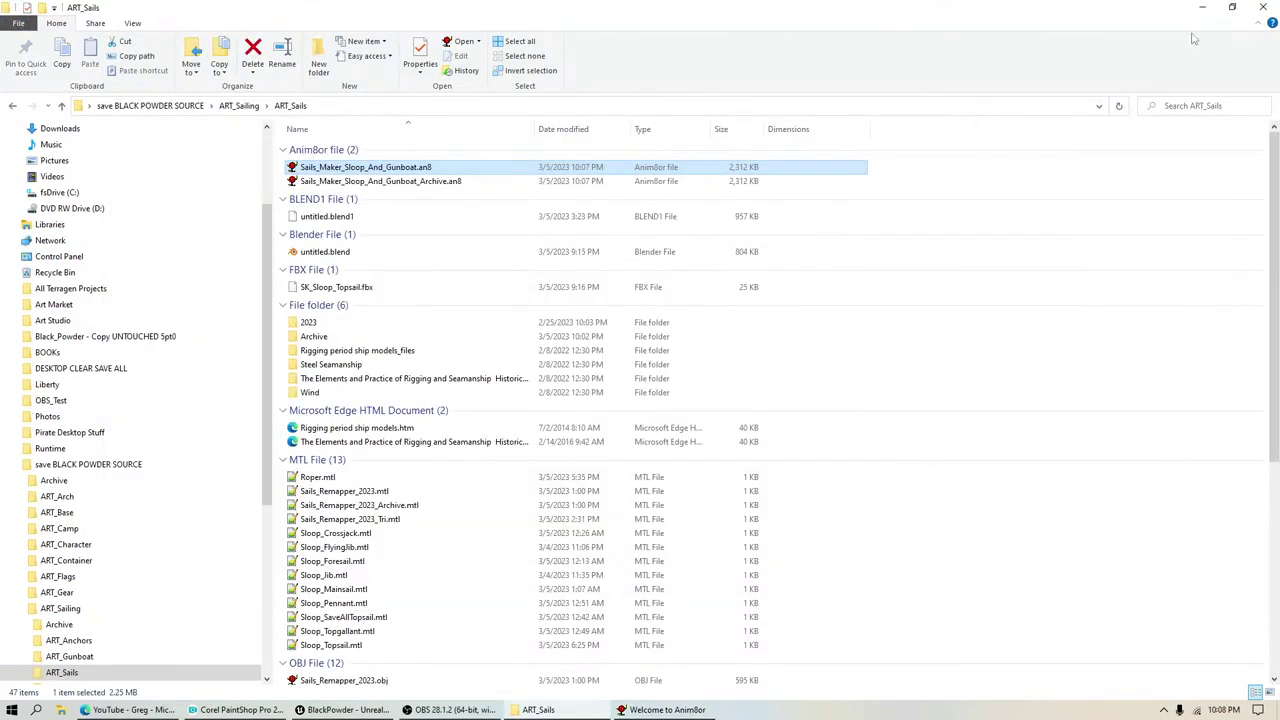
{"action": "left_click", "coordinate": [1264, 7]}
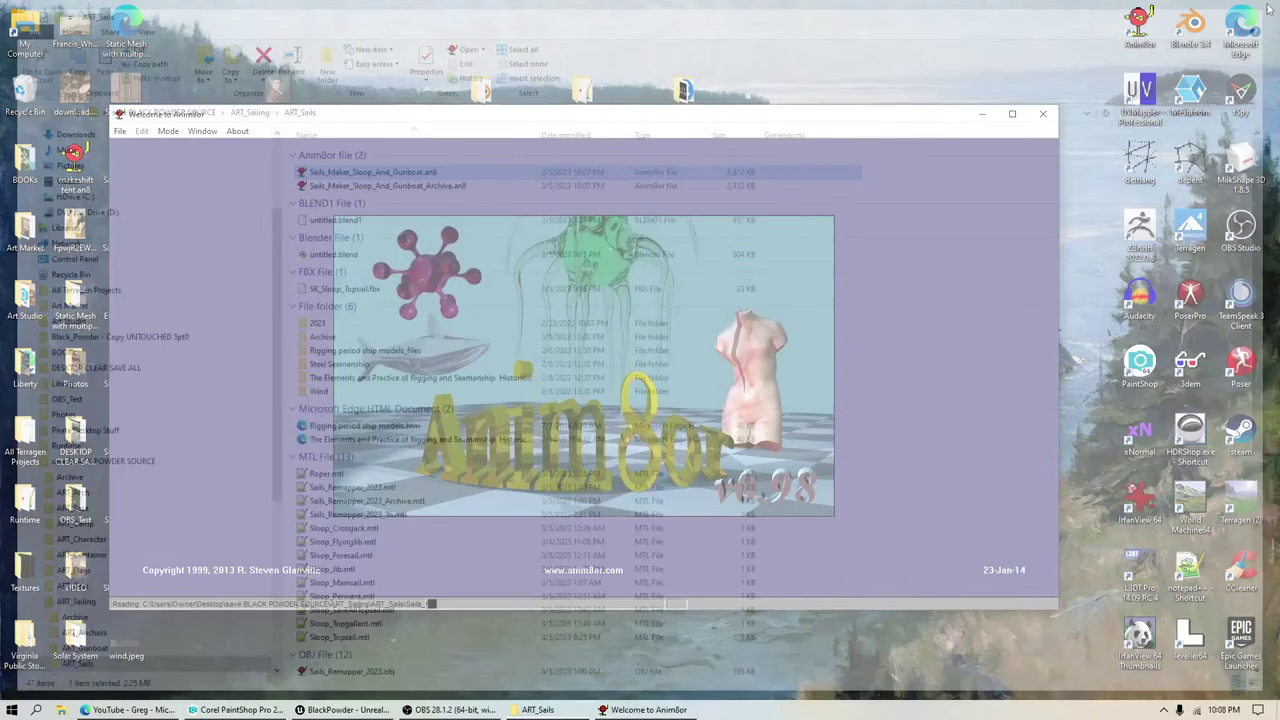
Step: Switch to Unreal Editor, delete the SK_Sloop_Topsail actor from Sail_Map, and save all changes
{"action": "left_click", "coordinate": [449, 710]}
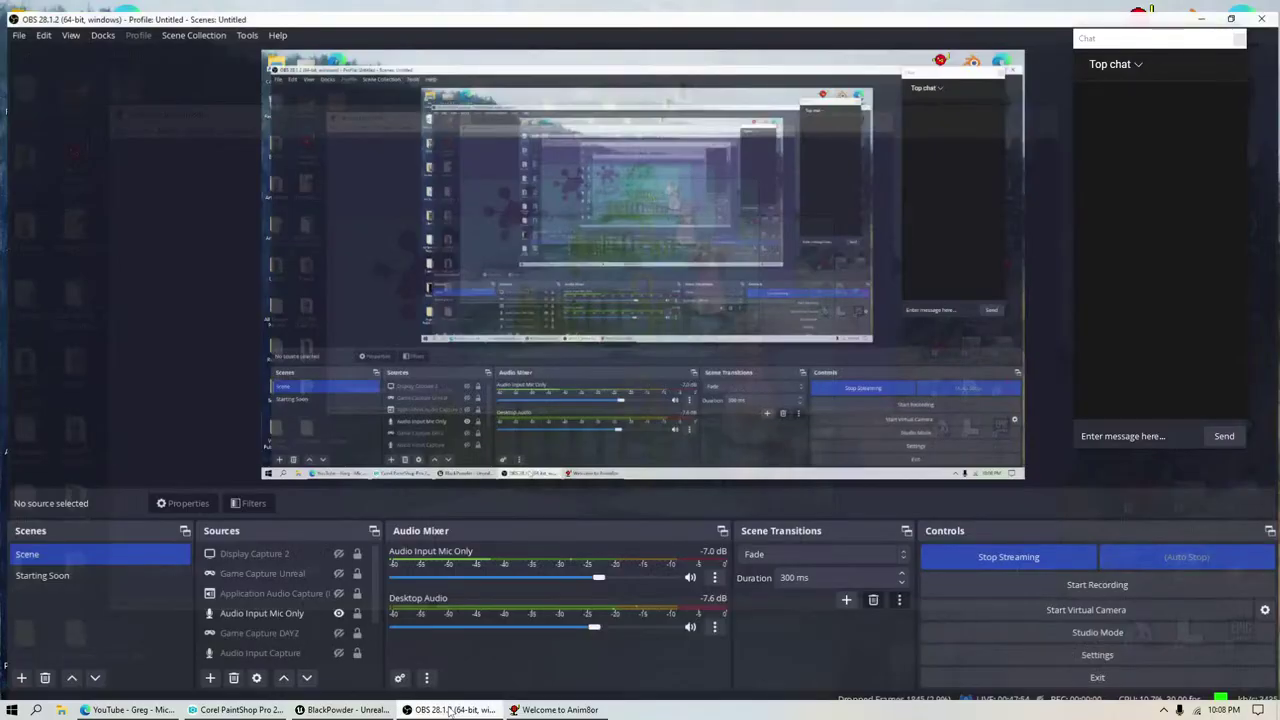
{"action": "left_click", "coordinate": [360, 710]}
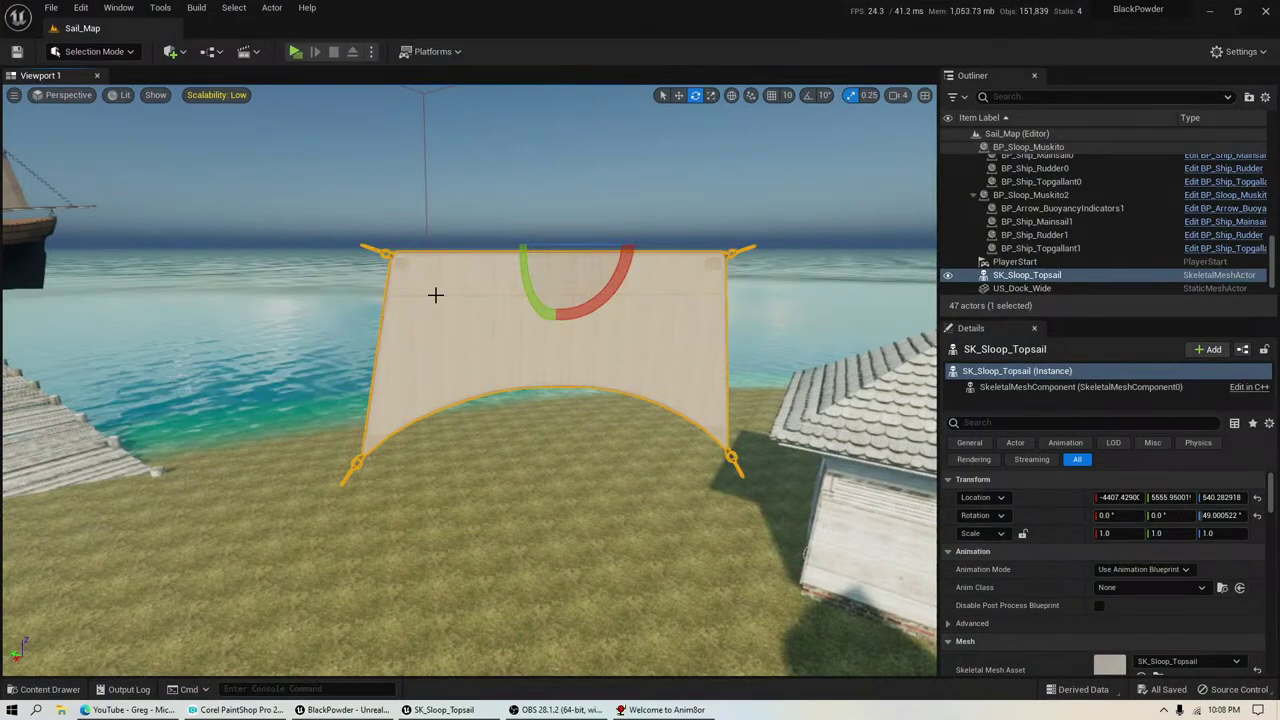
{"action": "key", "text": "Delete"}
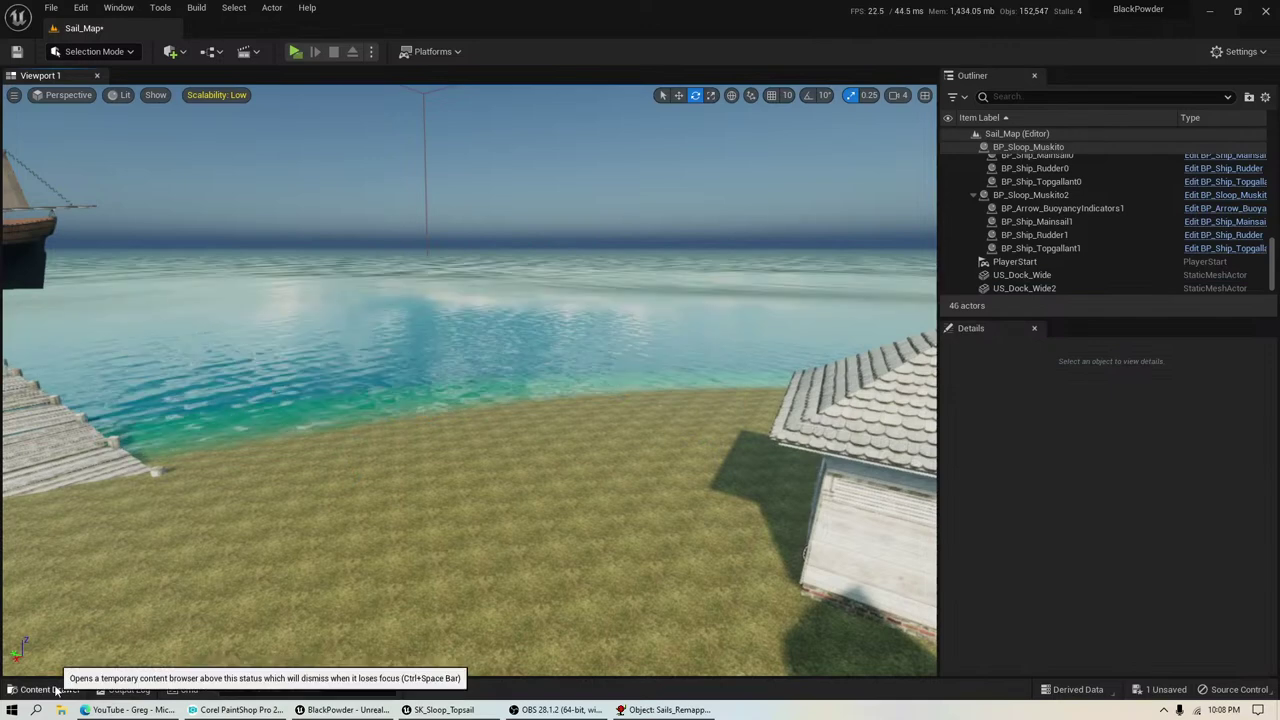
{"action": "left_click", "coordinate": [51, 7]}
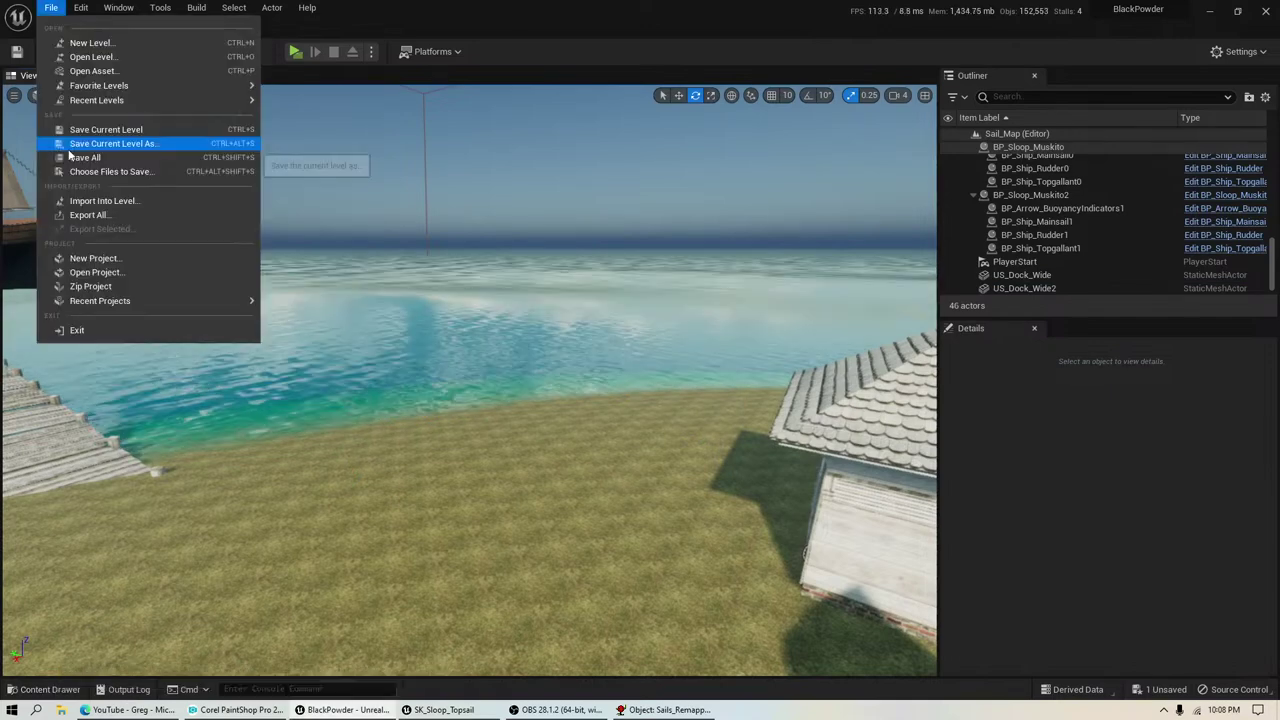
{"action": "left_click", "coordinate": [72, 157]}
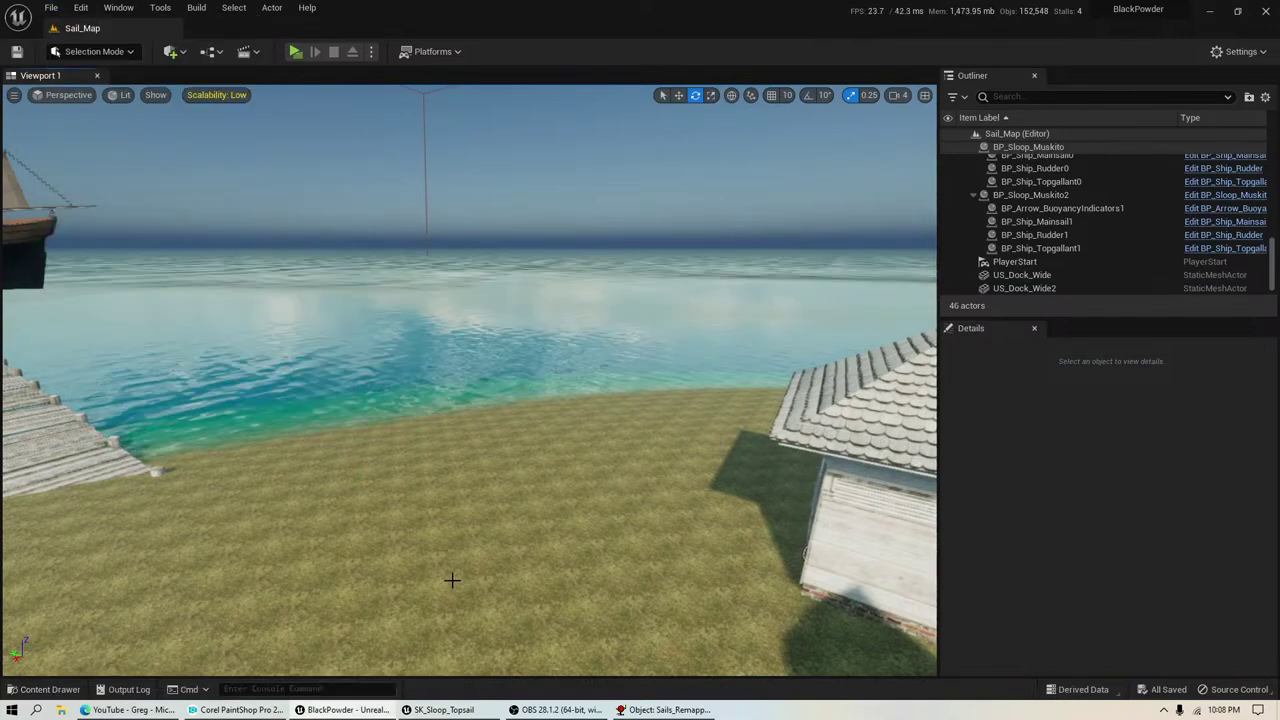
{"action": "right_click_drag", "start_coordinate": [452, 580], "coordinate": [345, 556]}
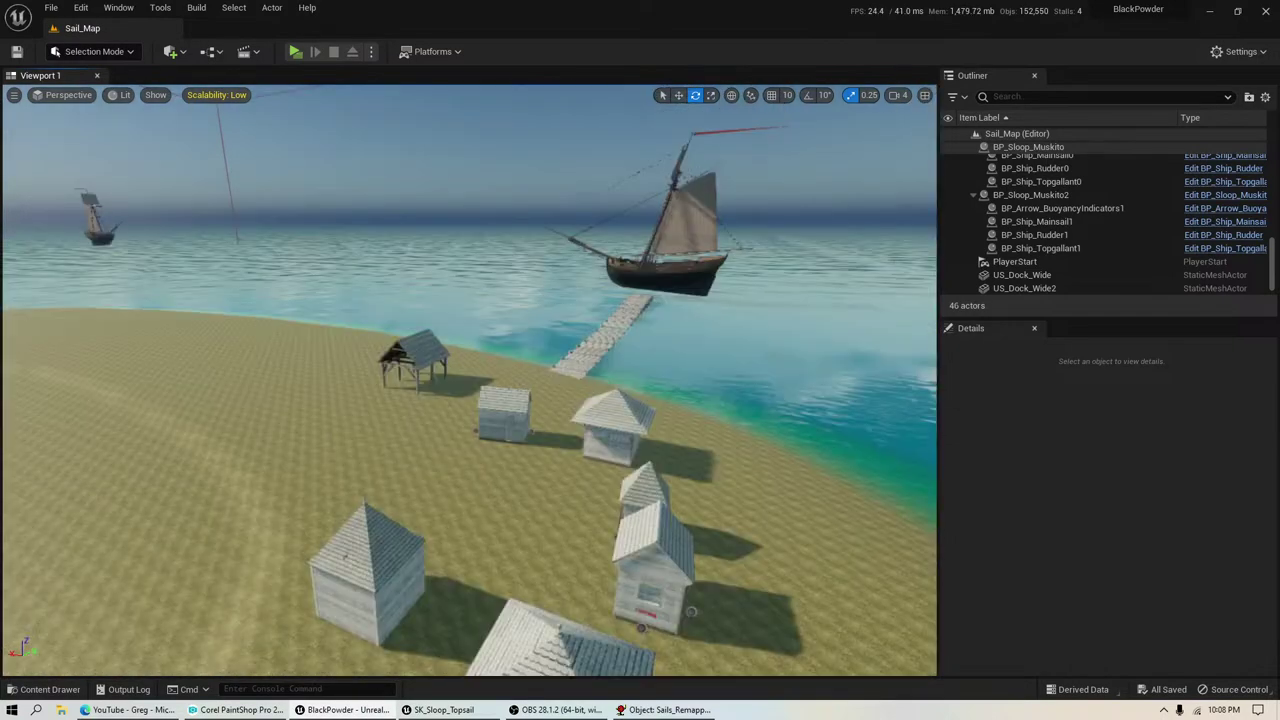
{"action": "right_click_drag", "start_coordinate": [690, 611], "coordinate": [783, 711]}
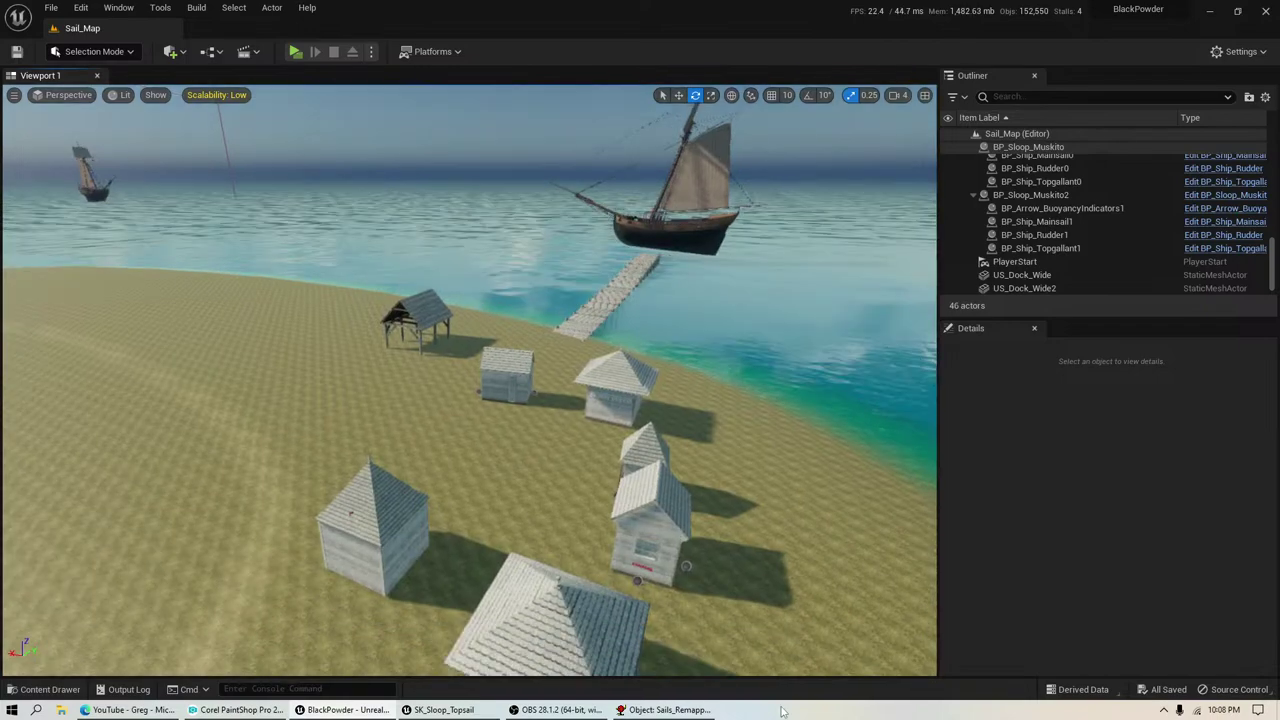
Step: Switch to Anim8or, maximize its window, and display the sails in Sails_Remapper_2023_Tri with textured shading
{"action": "left_click", "coordinate": [668, 710]}
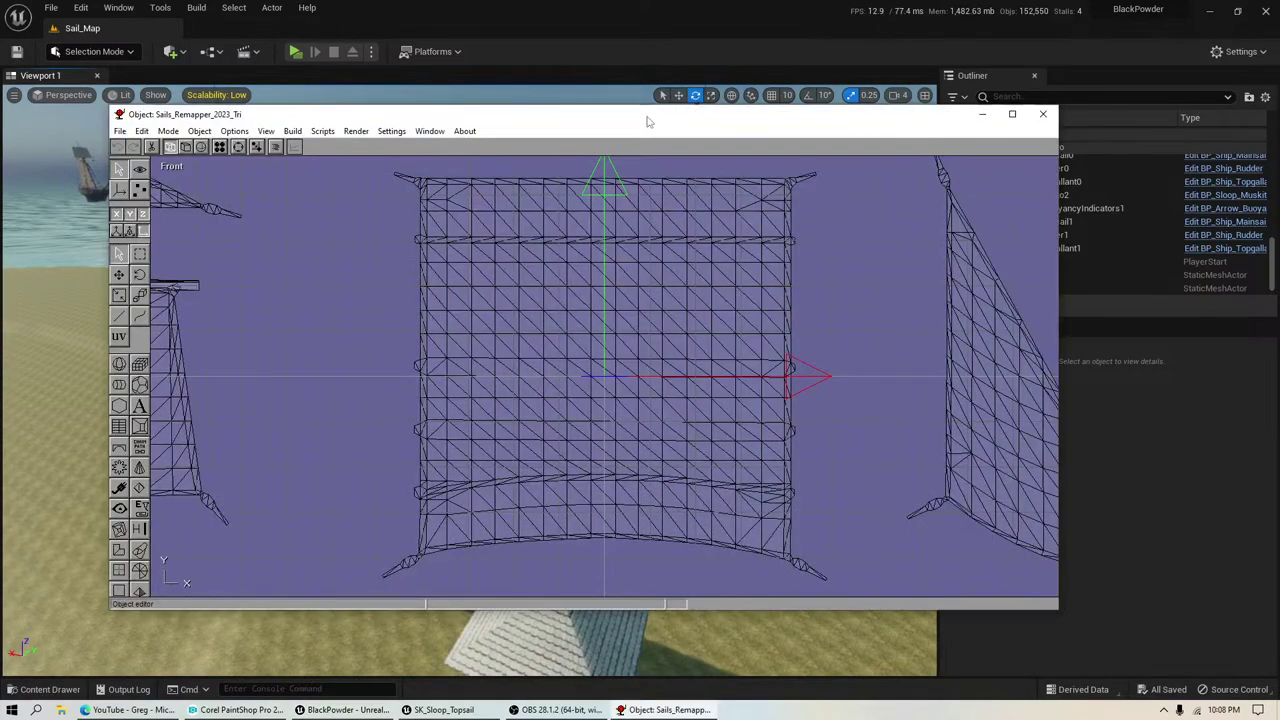
{"action": "double_click", "coordinate": [646, 116]}
{"action": "left_click", "coordinate": [100, 37]}
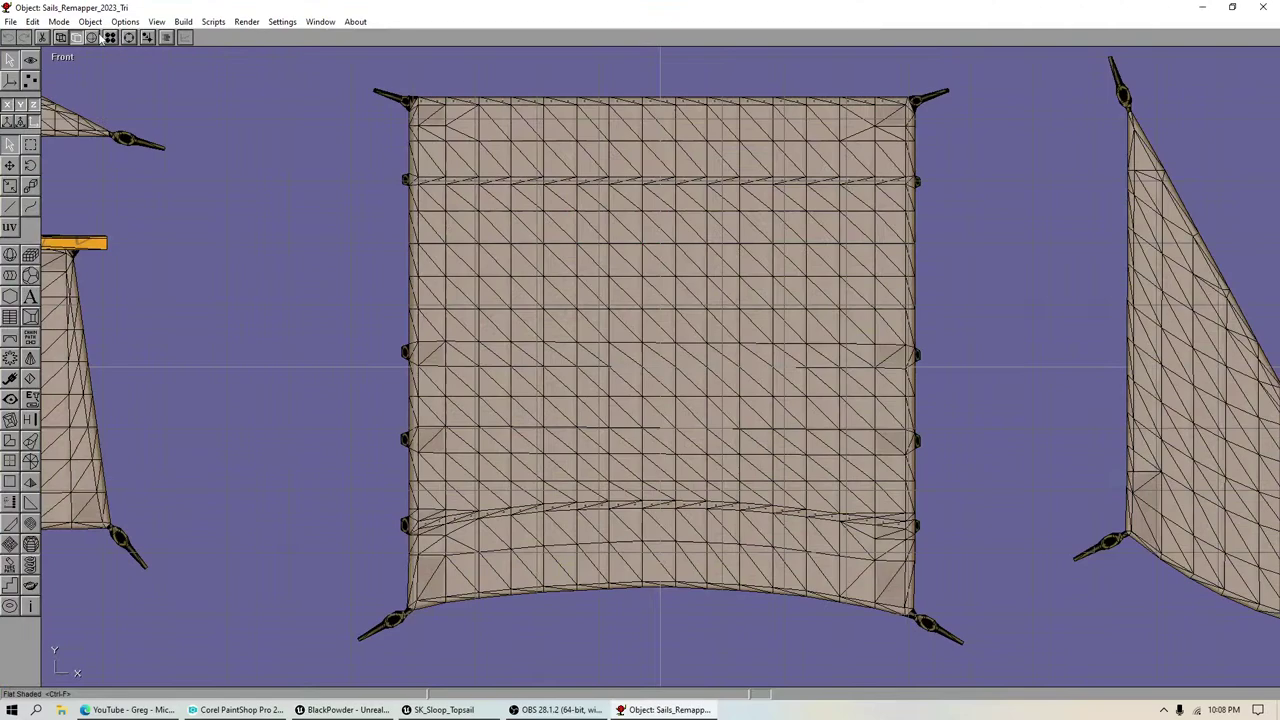
{"action": "left_click", "coordinate": [30, 59]}
{"action": "left_click", "coordinate": [10, 166]}
{"action": "left_click_drag", "start_coordinate": [400, 188], "coordinate": [575, 189]}
{"action": "left_click", "coordinate": [7, 146]}
{"action": "left_click_drag", "start_coordinate": [560, 126], "coordinate": [506, 446]}
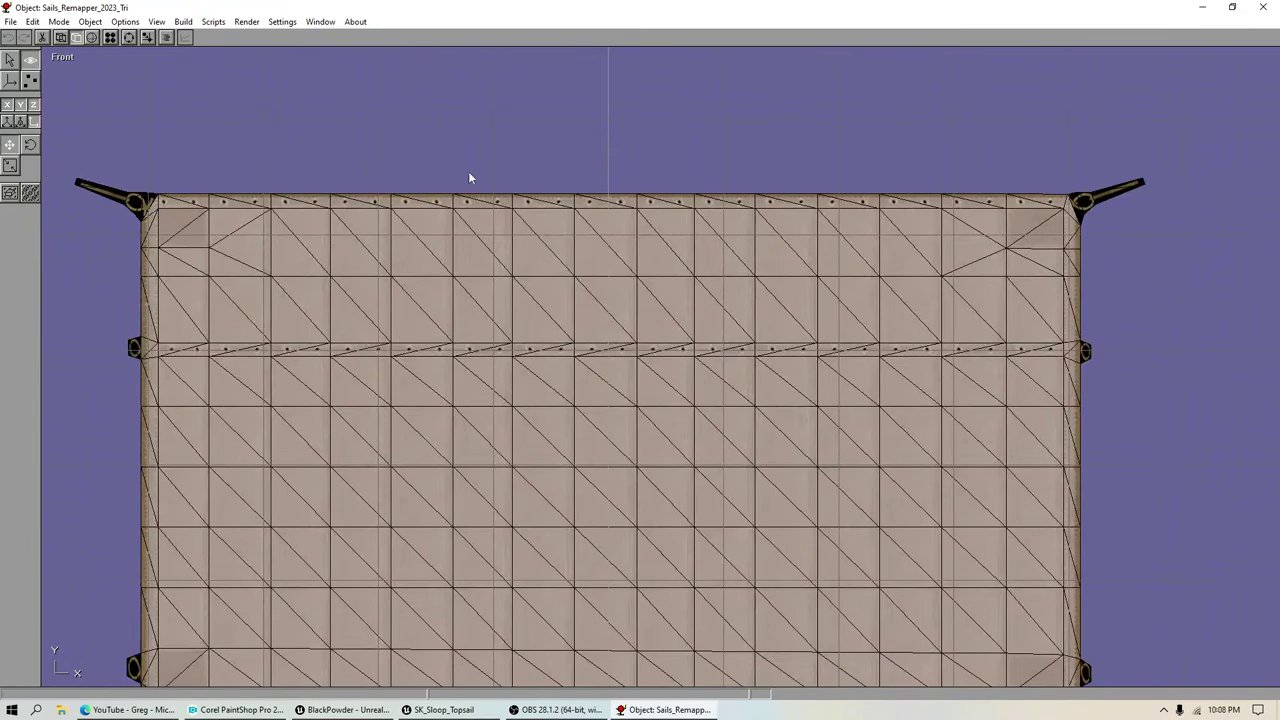
Step: Examine how the orange lacing strip lines up with the eyelets along the head of the smaller square sail, from end to end
{"action": "left_click", "coordinate": [8, 192]}
{"action": "left_click", "coordinate": [10, 166]}
{"action": "left_click_drag", "start_coordinate": [420, 292], "coordinate": [672, 304]}
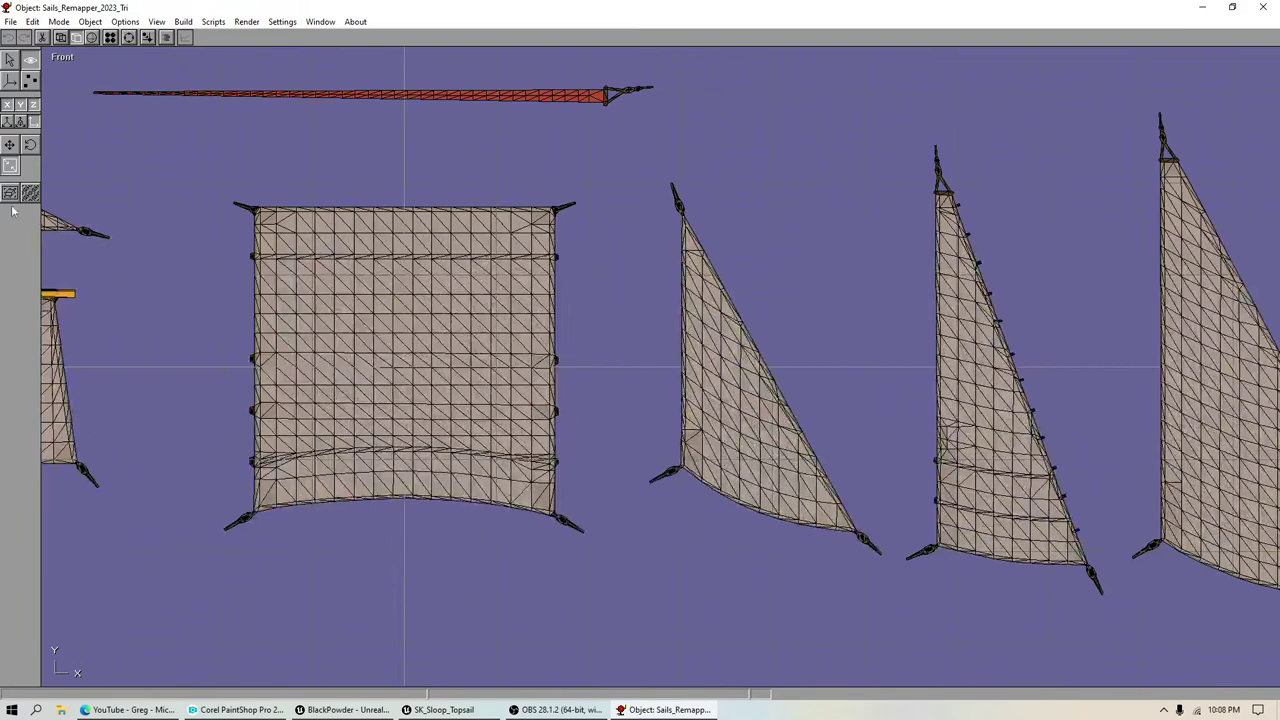
{"action": "left_click", "coordinate": [7, 147]}
{"action": "left_click_drag", "start_coordinate": [305, 333], "coordinate": [1074, 391]}
{"action": "left_click_drag", "start_coordinate": [649, 382], "coordinate": [628, 389]}
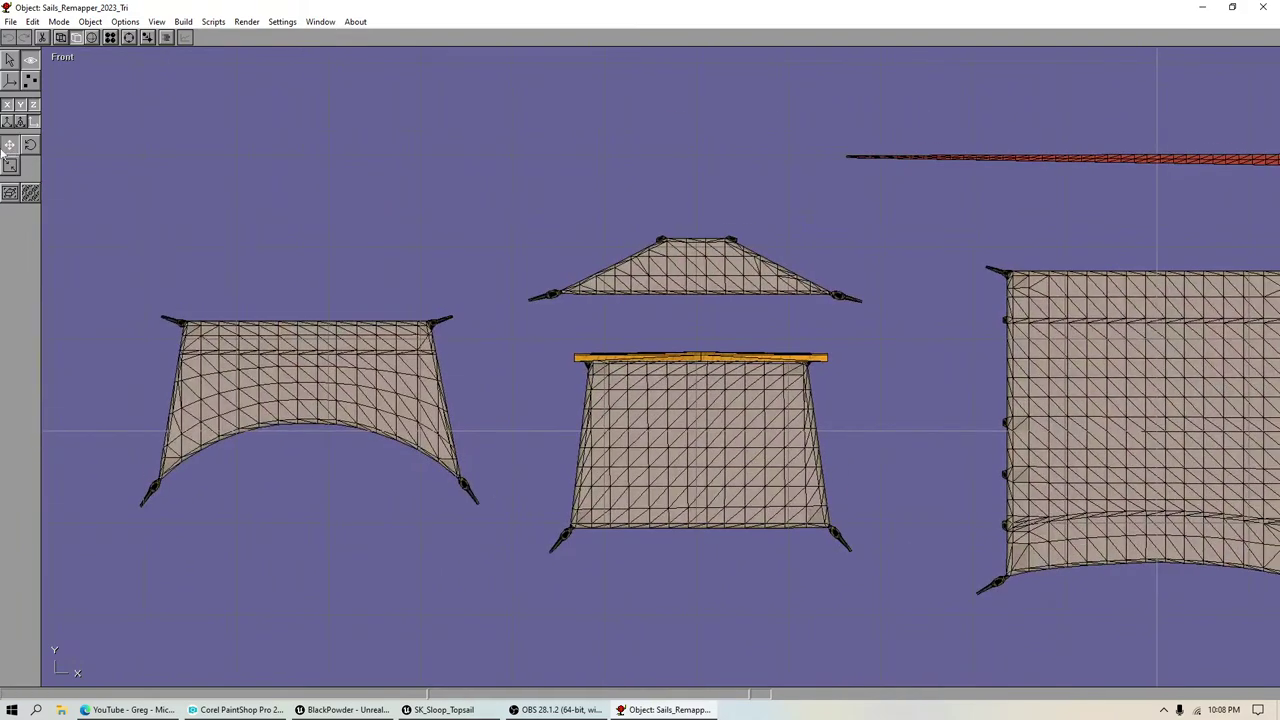
{"action": "left_click", "coordinate": [8, 166]}
{"action": "left_click_drag", "start_coordinate": [571, 297], "coordinate": [1106, 291]}
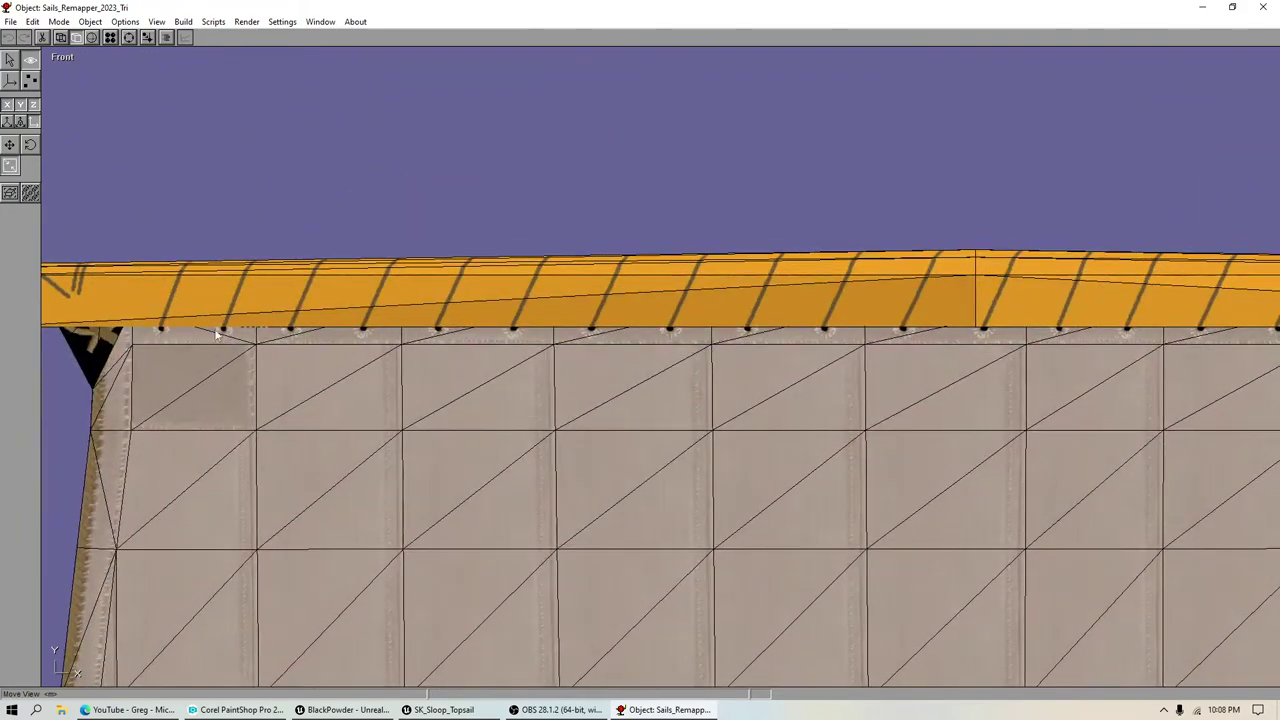
{"action": "left_click", "coordinate": [11, 146]}
{"action": "left_click_drag", "start_coordinate": [1008, 388], "coordinate": [370, 338]}
{"action": "left_click_drag", "start_coordinate": [1002, 430], "coordinate": [597, 422]}
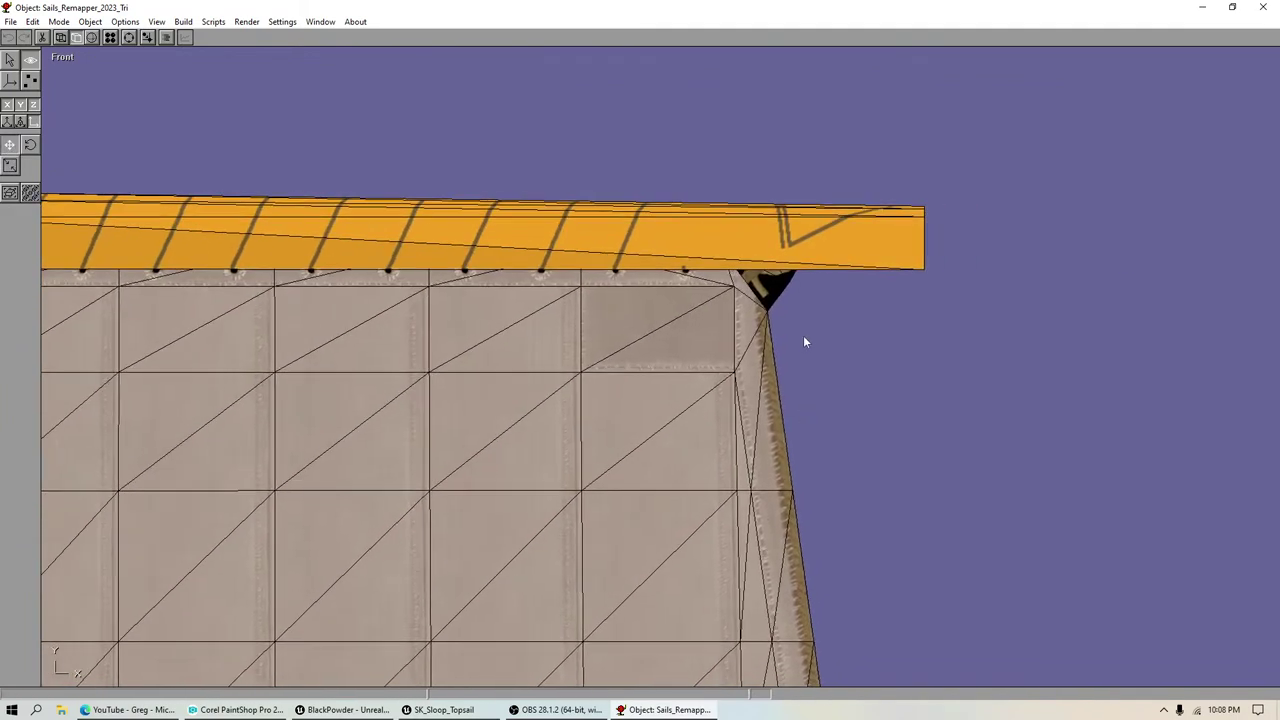
{"action": "left_click_drag", "start_coordinate": [1085, 403], "coordinate": [283, 457]}
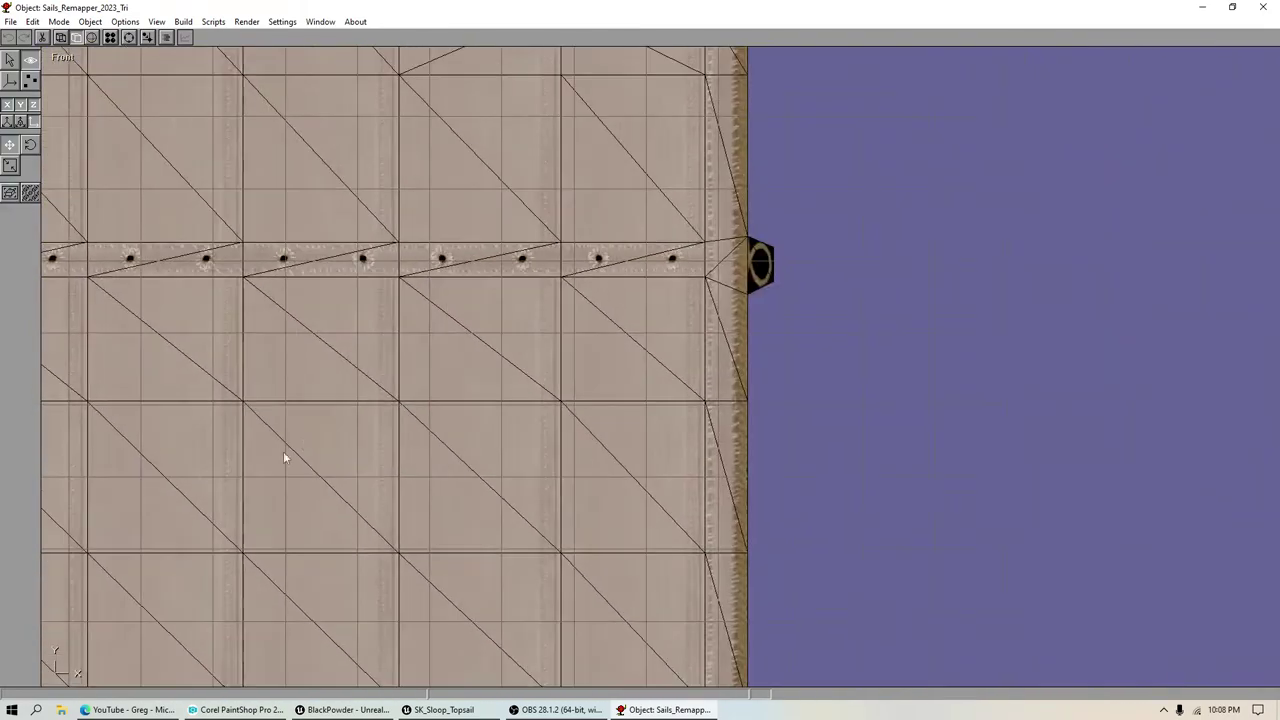
Step: Examine how the orange lacing strip lines up with the eyelets along the sloping head of the mainsail, from end to end
{"action": "left_click_drag", "start_coordinate": [547, 305], "coordinate": [163, 429]}
{"action": "left_click", "coordinate": [8, 193]}
{"action": "left_click", "coordinate": [10, 165]}
{"action": "left_click_drag", "start_coordinate": [660, 340], "coordinate": [800, 200]}
{"action": "left_click", "coordinate": [10, 145]}
{"action": "left_click_drag", "start_coordinate": [1074, 266], "coordinate": [420, 409]}
{"action": "left_click_drag", "start_coordinate": [963, 250], "coordinate": [292, 350]}
{"action": "left_click_drag", "start_coordinate": [525, 338], "coordinate": [550, 376]}
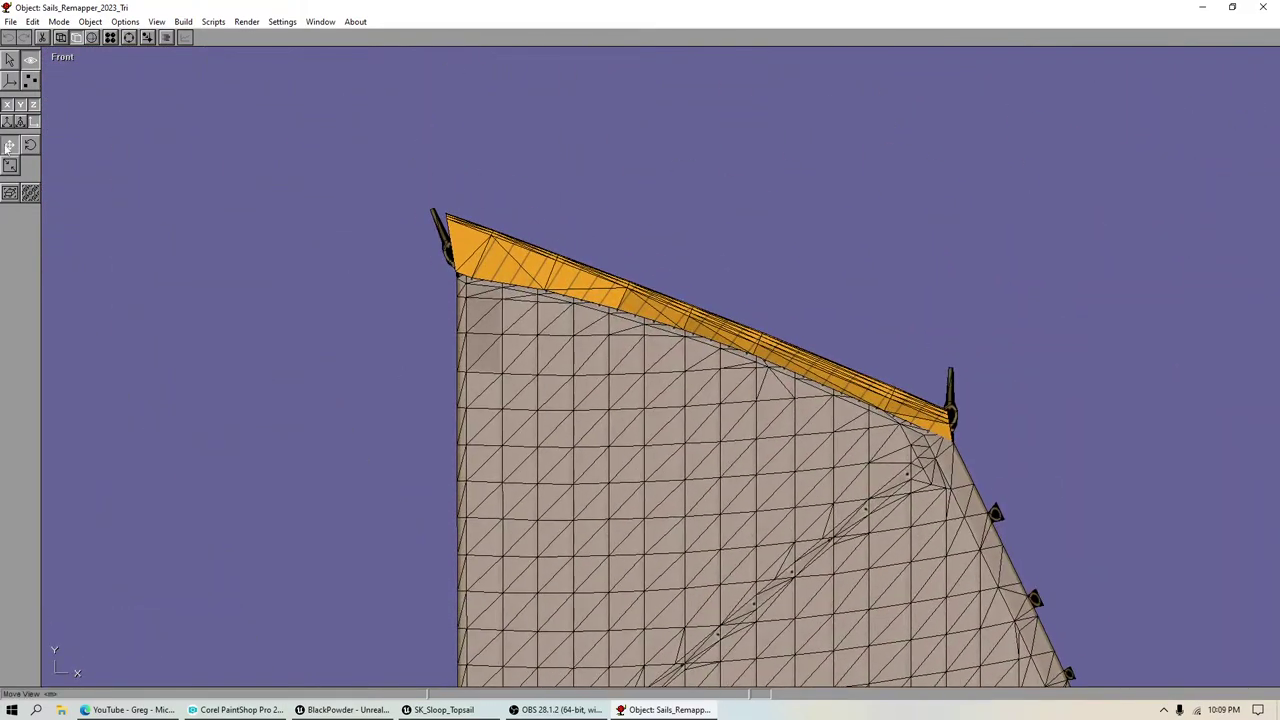
{"action": "left_click", "coordinate": [9, 165]}
{"action": "left_click_drag", "start_coordinate": [540, 330], "coordinate": [636, 255]}
{"action": "left_click", "coordinate": [9, 144]}
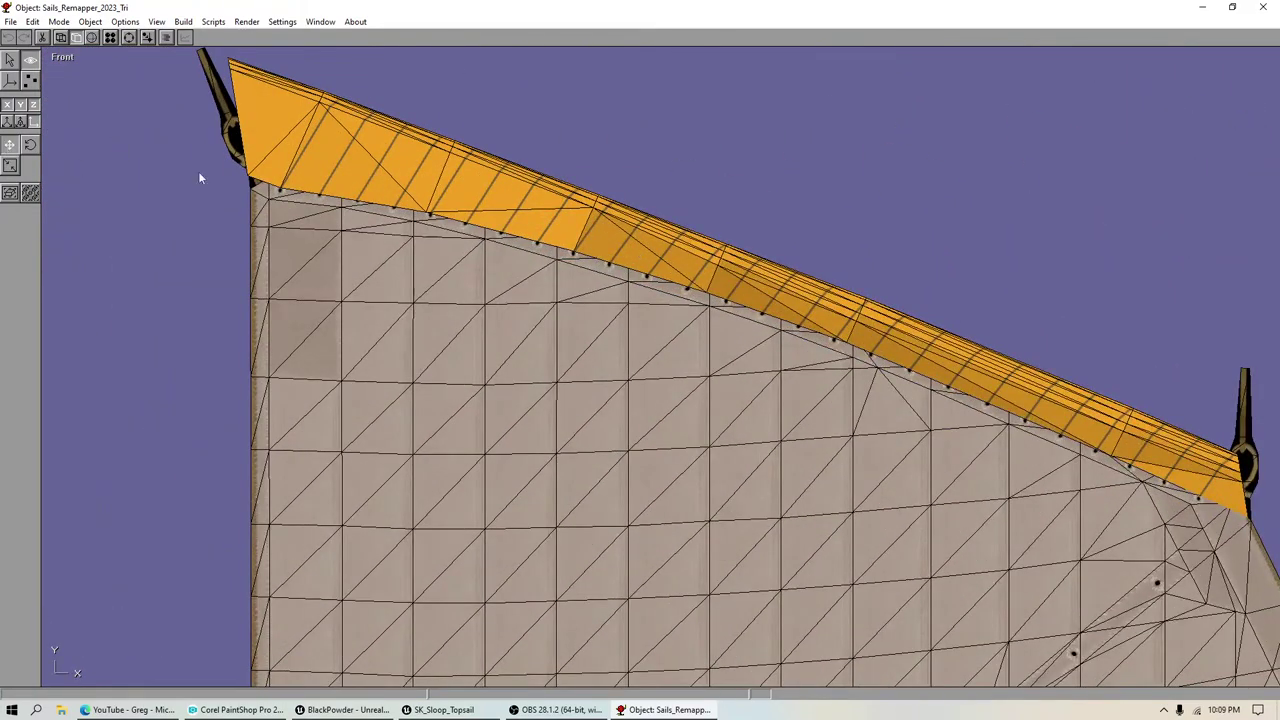
{"action": "left_click_drag", "start_coordinate": [581, 190], "coordinate": [545, 250]}
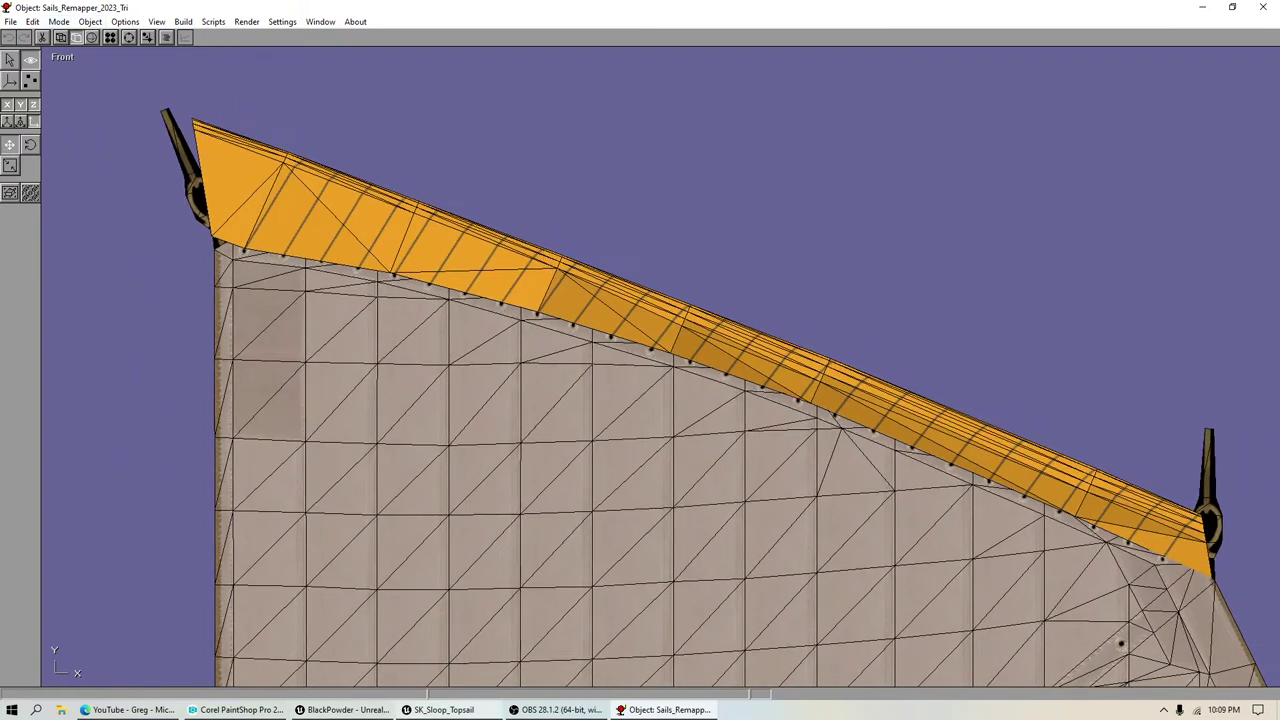
Step: Switch to PaintShop Pro and examine the lacing lines on the orange strips in SailCombiner.bmp
{"action": "mouse_move", "coordinate": [490, 713]}
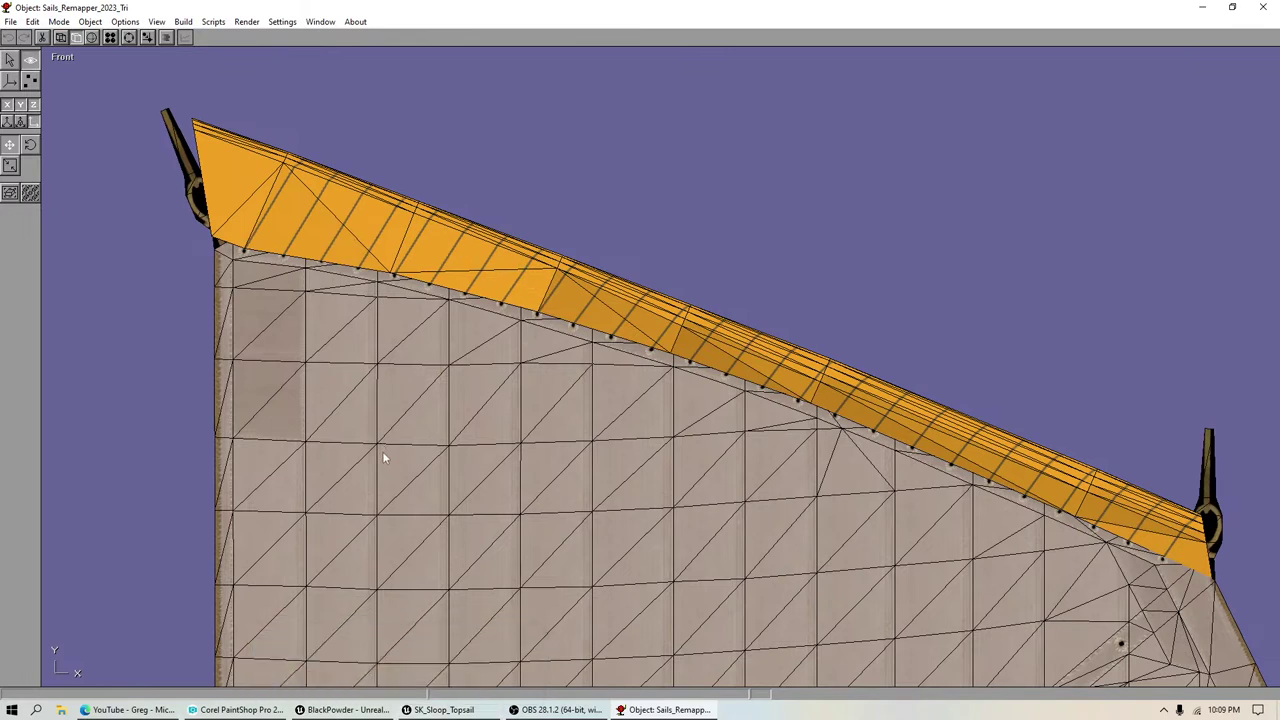
{"action": "left_click", "coordinate": [240, 710]}
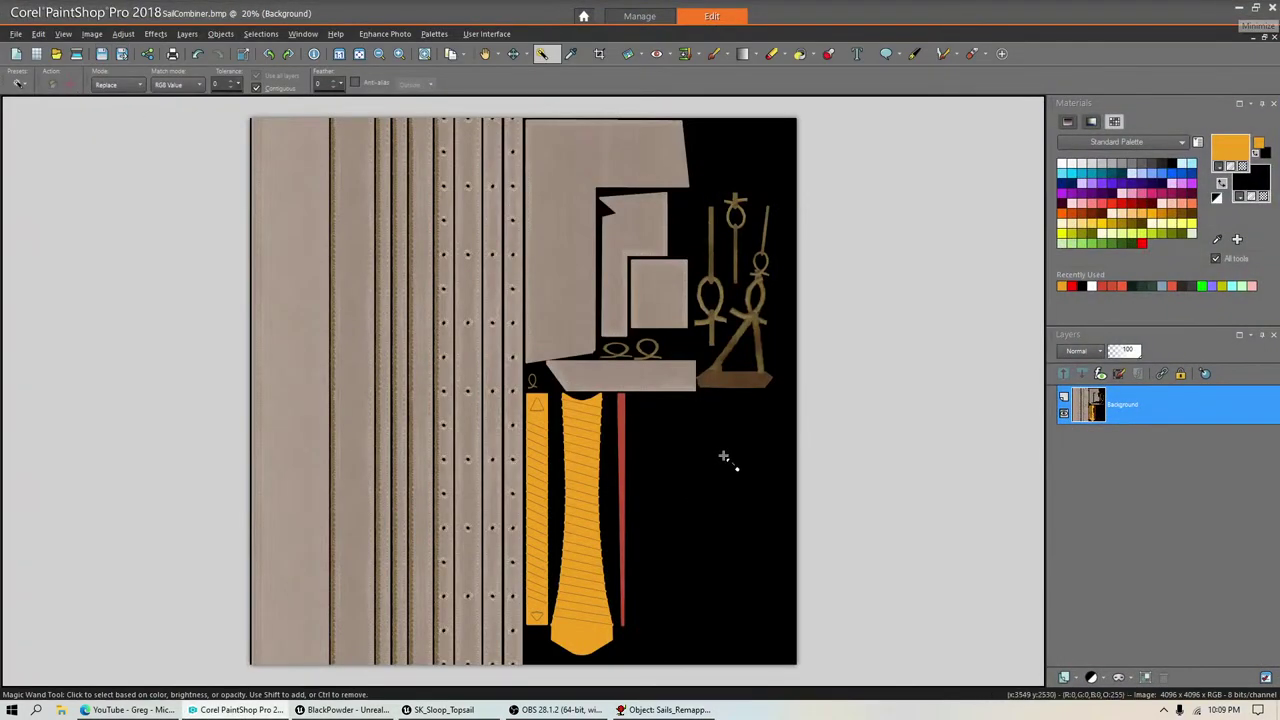
{"action": "scroll", "coordinate": [923, 520], "scroll_direction": "up", "scroll_amount": 1}
{"action": "scroll", "coordinate": [912, 530], "scroll_direction": "down", "scroll_amount": 1}
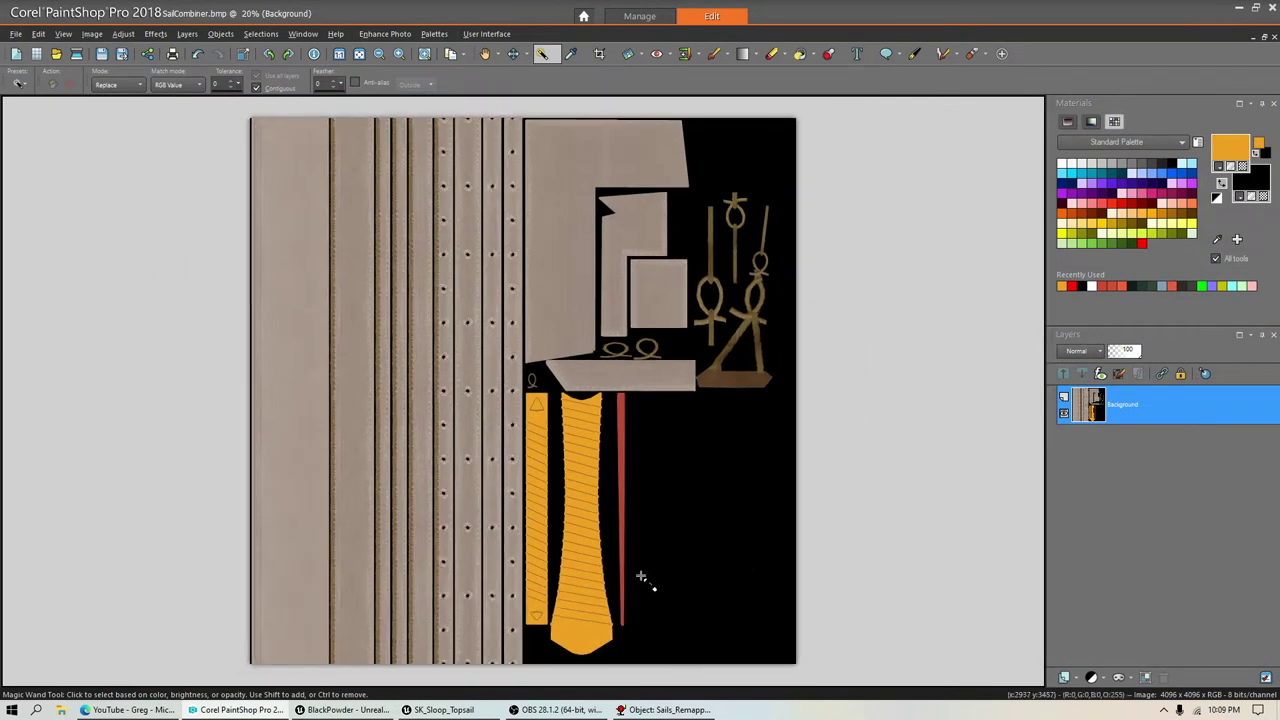
{"action": "scroll", "coordinate": [585, 562], "scroll_direction": "up", "scroll_amount": 3}
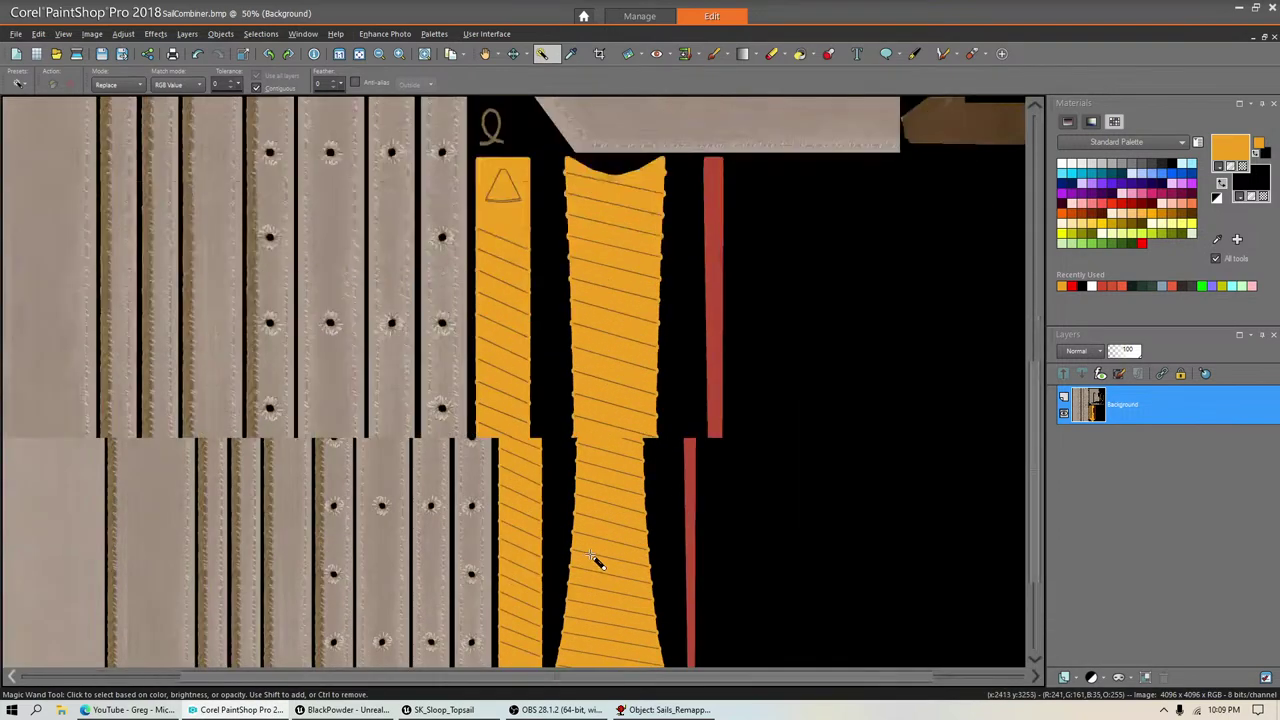
{"action": "scroll", "coordinate": [610, 545], "scroll_direction": "up", "scroll_amount": 2}
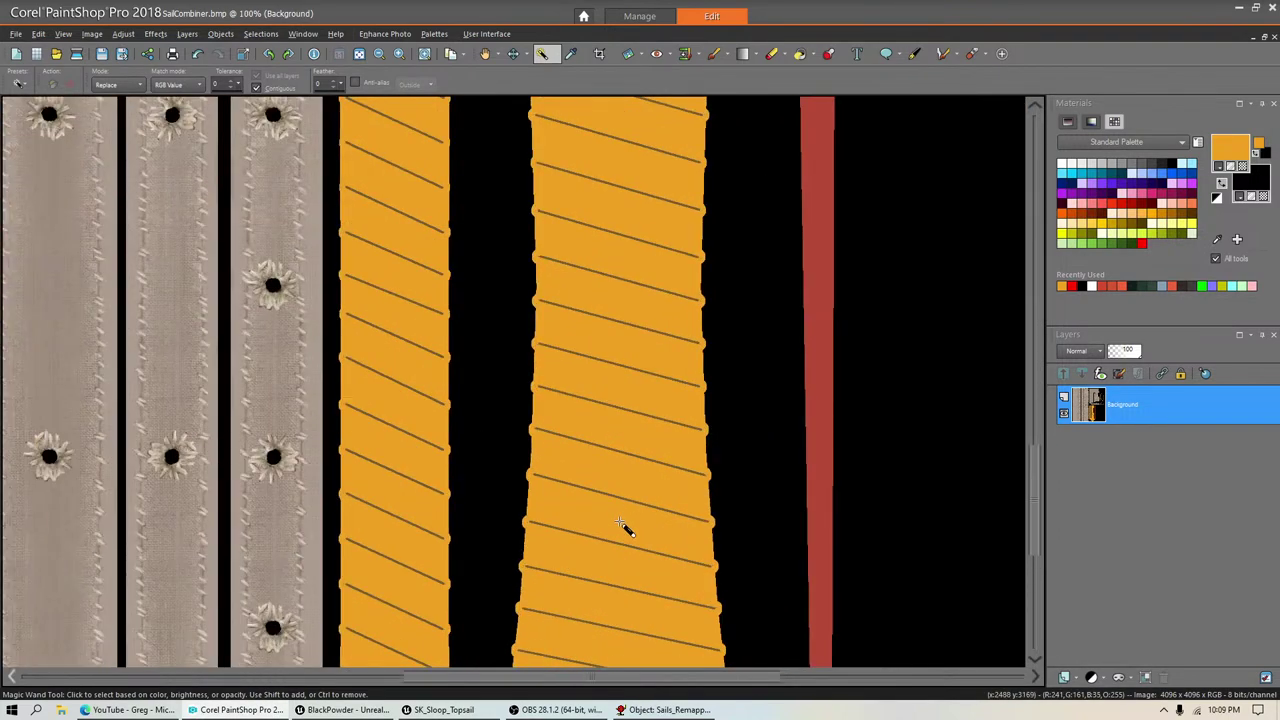
{"action": "scroll", "coordinate": [606, 531], "scroll_direction": "down", "scroll_amount": 5}
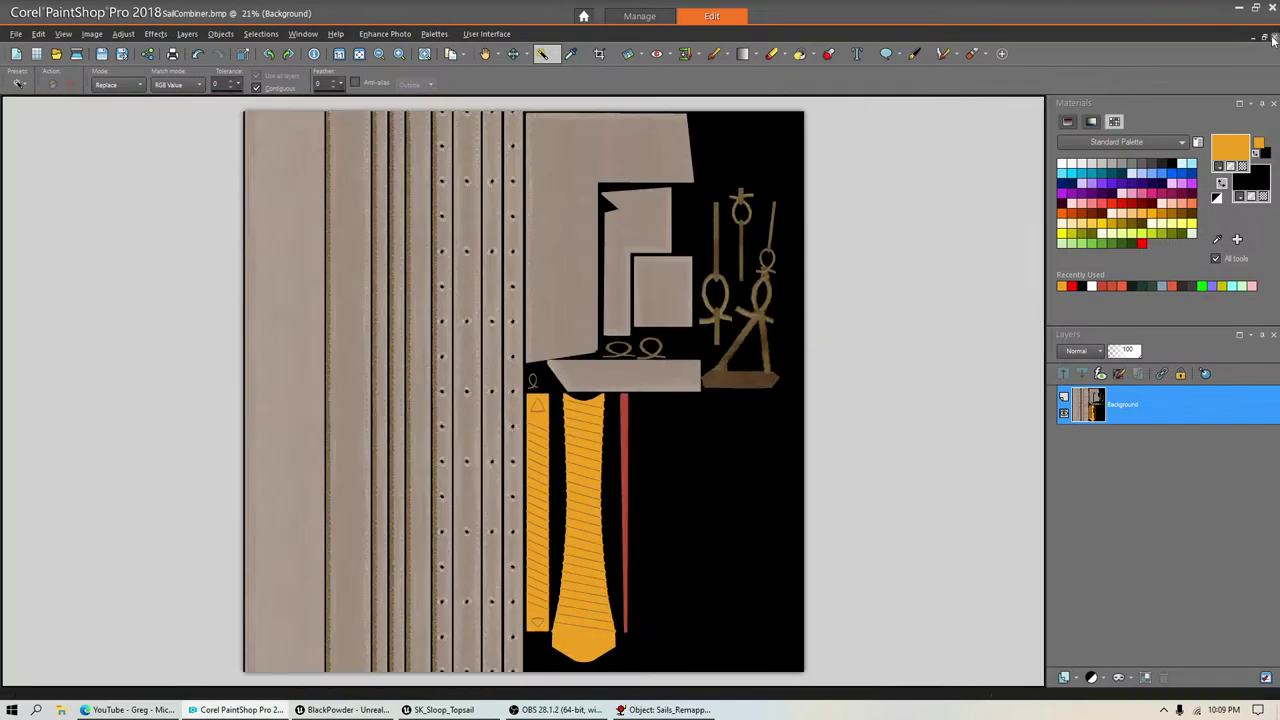
Step: Open the reference drawing REF_0.bmp from the Archive folder inside ART_Sails and maximize its image window
{"action": "left_click", "coordinate": [1263, 37]}
{"action": "scroll", "coordinate": [311, 208], "scroll_direction": "down", "scroll_amount": 3}
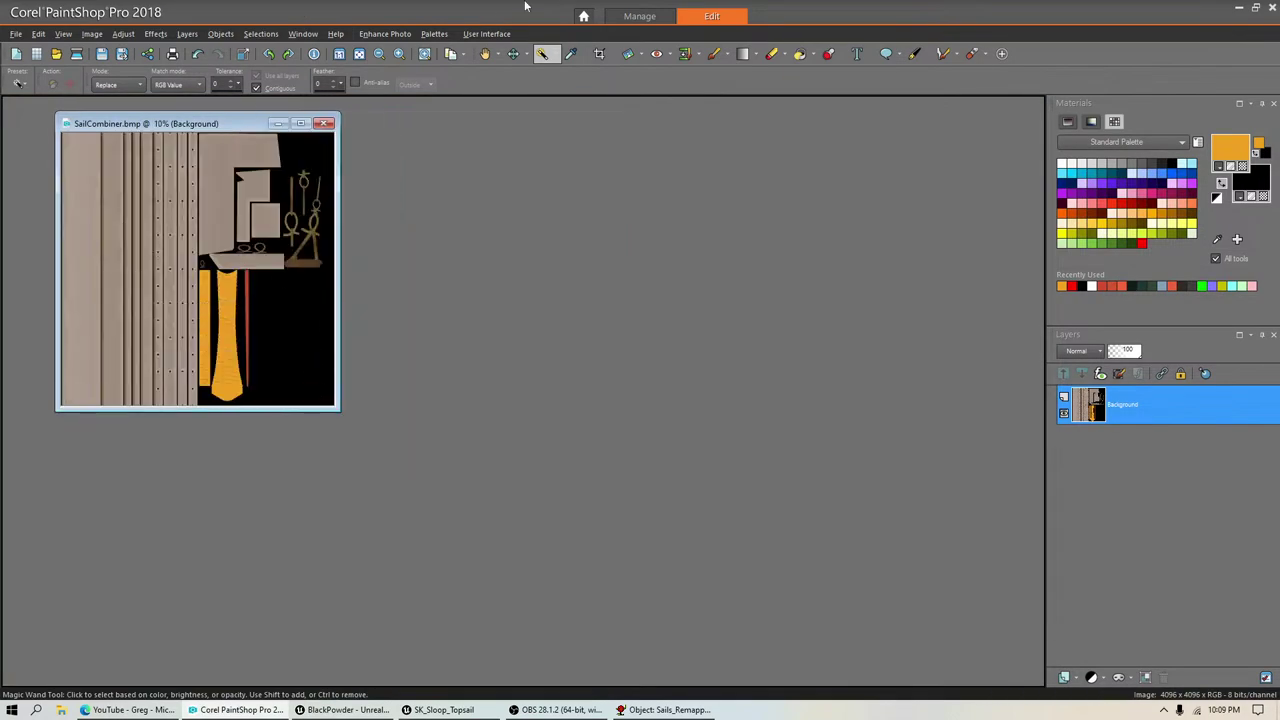
{"action": "left_click", "coordinate": [628, 18]}
{"action": "left_click", "coordinate": [639, 16]}
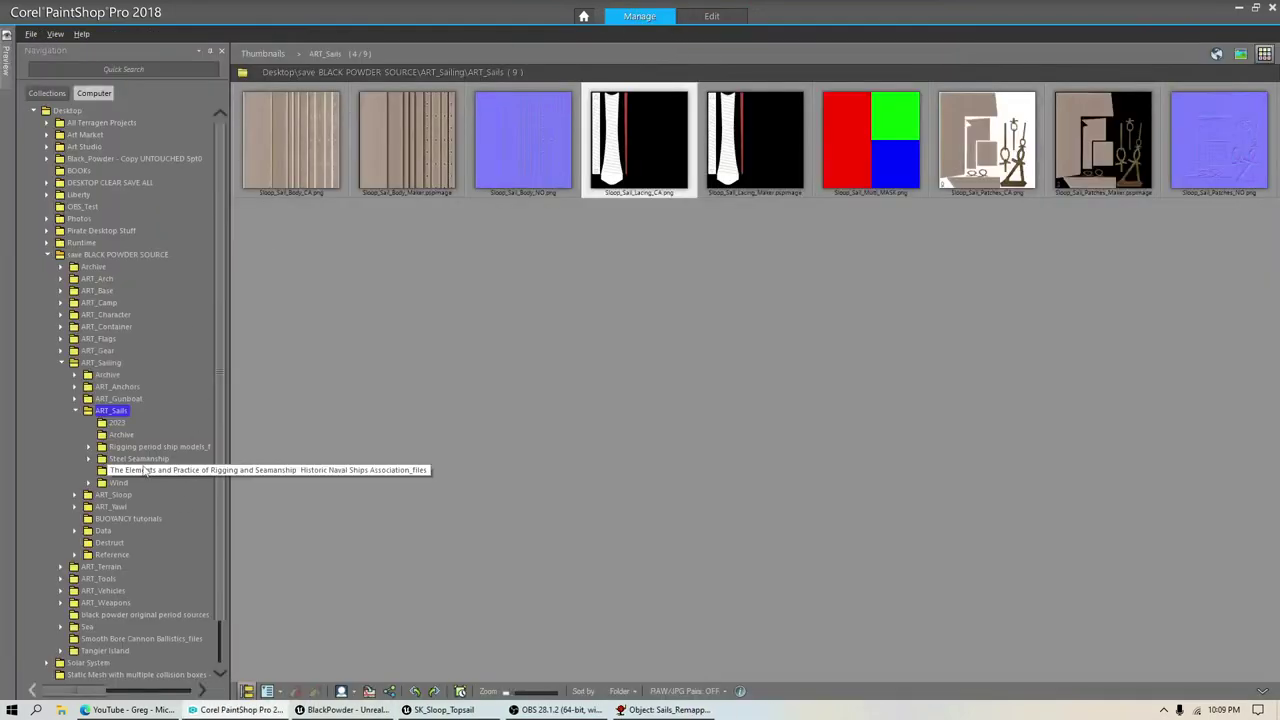
{"action": "left_click", "coordinate": [121, 434]}
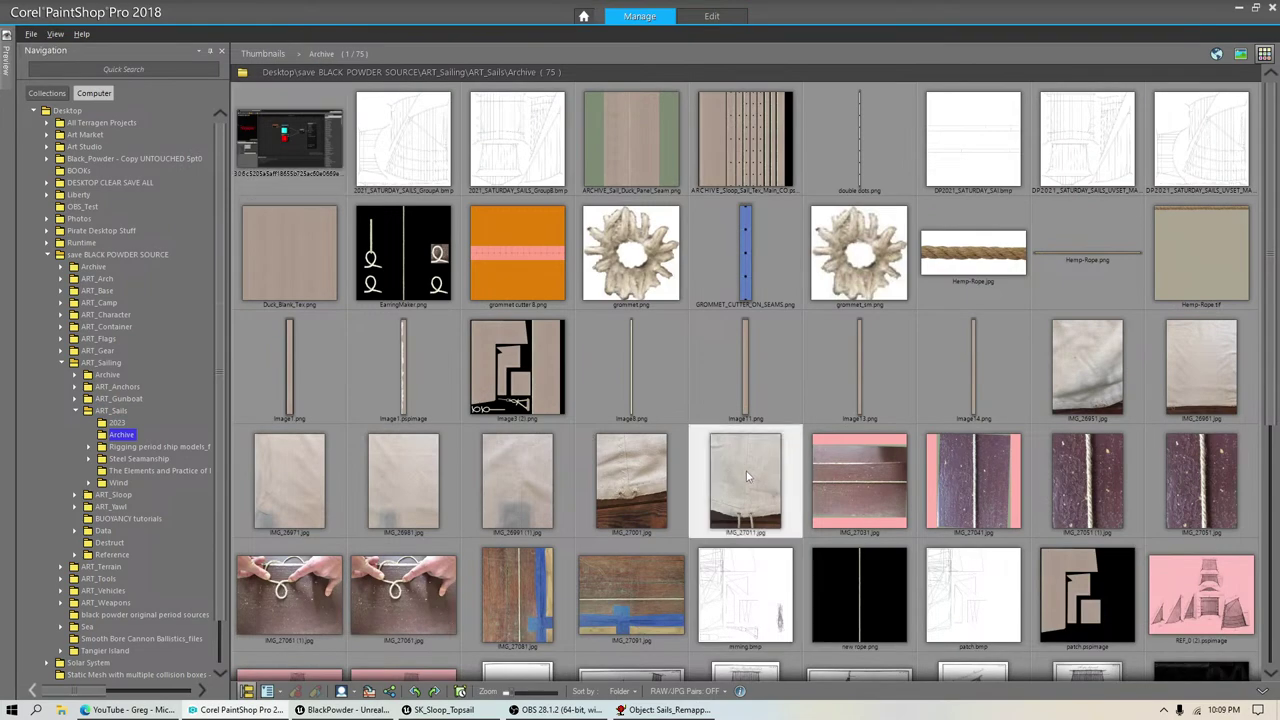
{"action": "scroll", "coordinate": [755, 480], "scroll_direction": "down", "scroll_amount": 2}
{"action": "scroll", "coordinate": [443, 432], "scroll_direction": "up", "scroll_amount": 1}
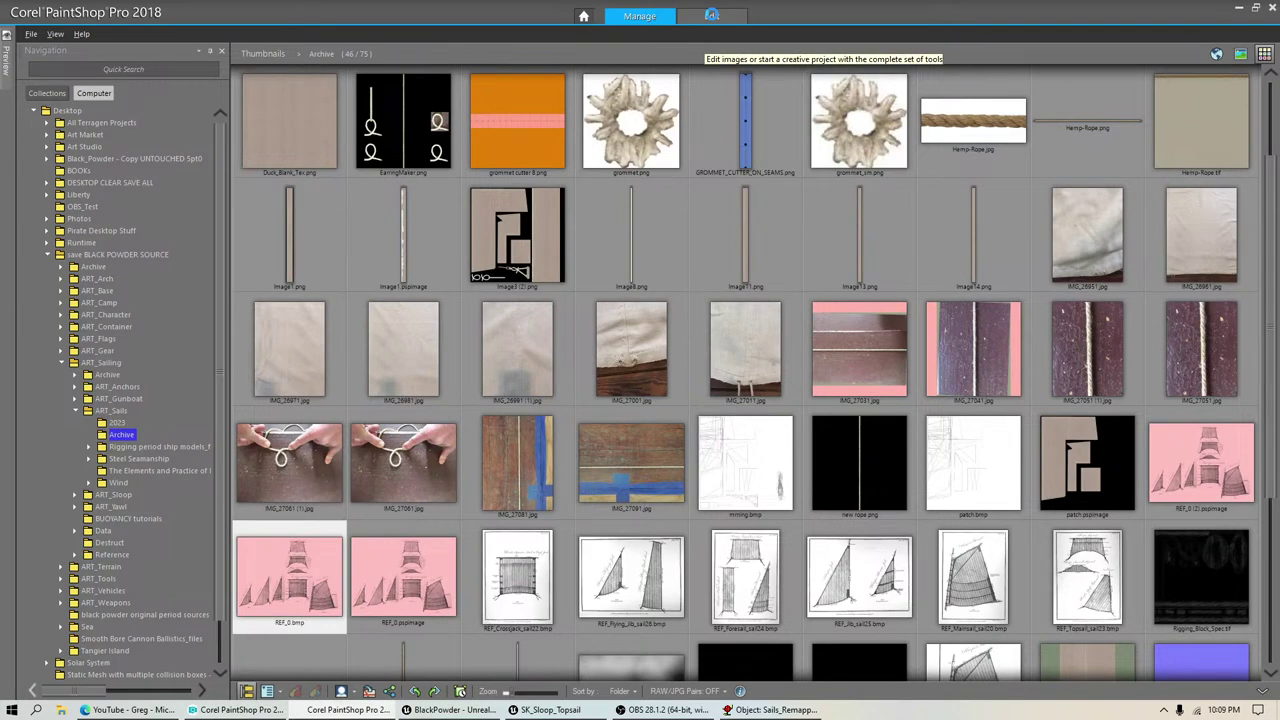
{"action": "left_click", "coordinate": [711, 15]}
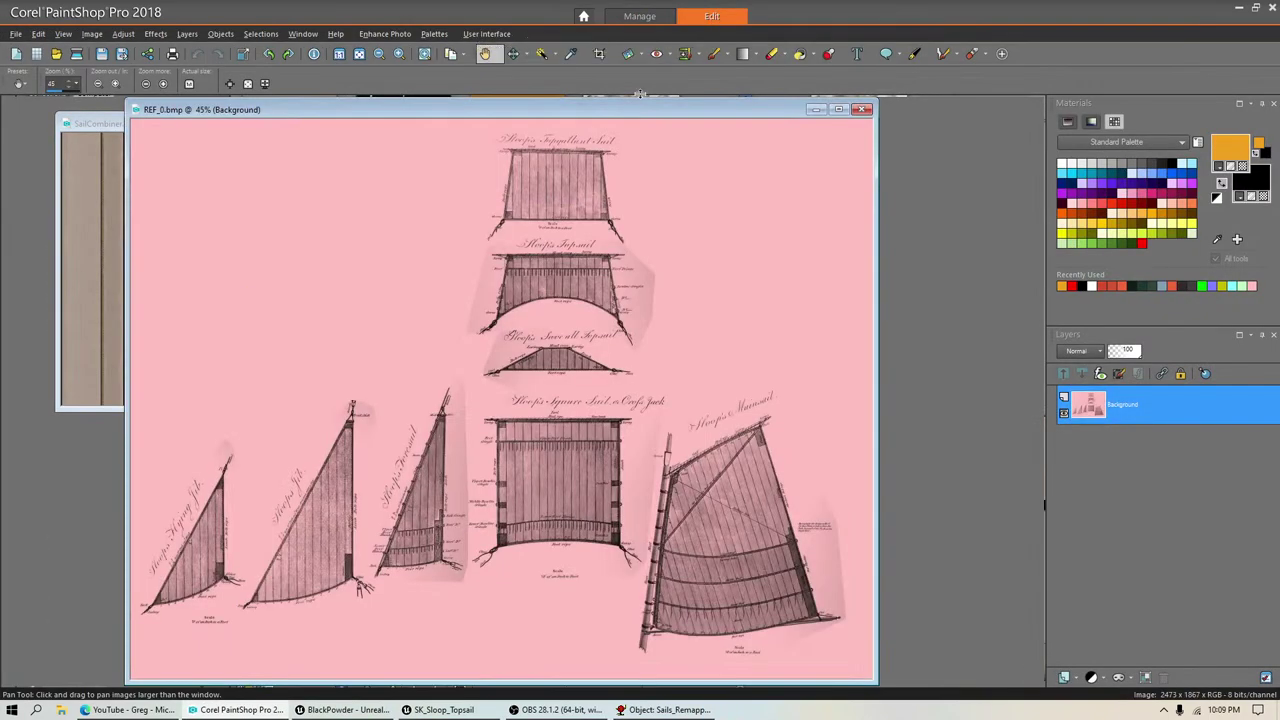
{"action": "double_click", "coordinate": [525, 111]}
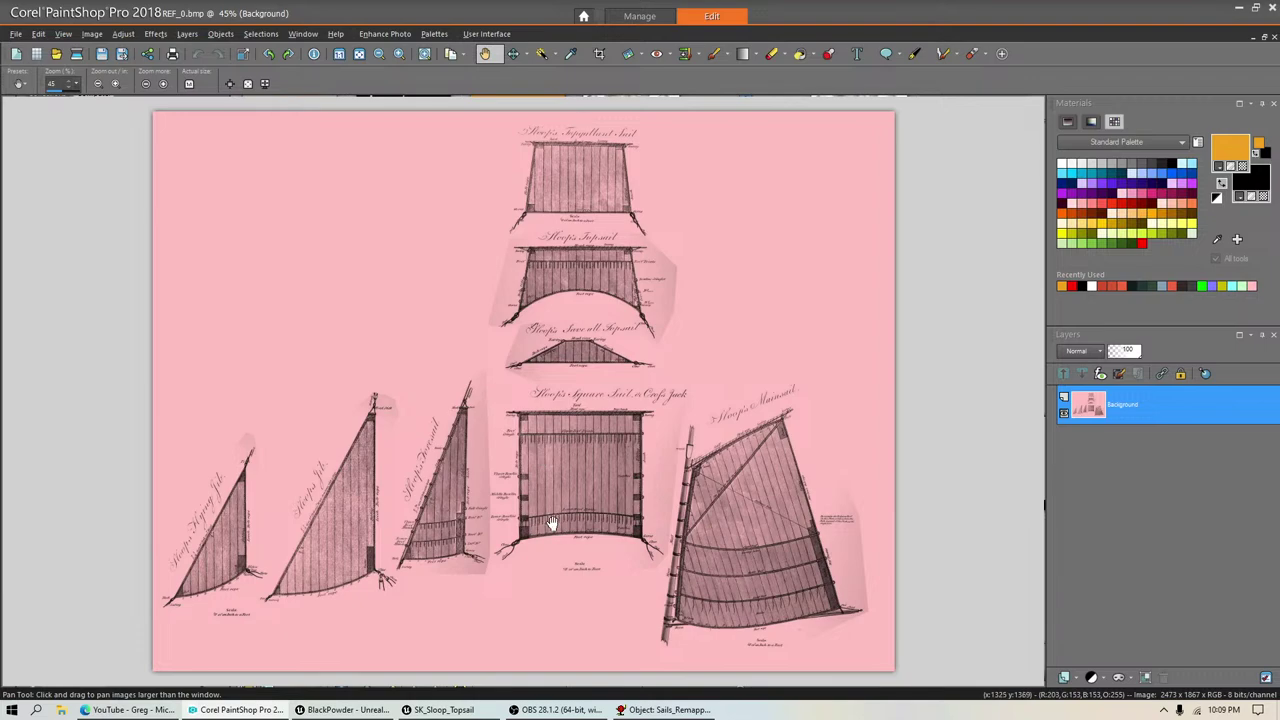
Step: Examine the Sloop's Square Sail and Sloop's Mainsail drawings at 100% zoom, from head to foot
{"action": "scroll", "coordinate": [560, 495], "scroll_direction": "up", "scroll_amount": 4}
{"action": "mouse_move", "coordinate": [277, 533]}
{"action": "left_mouse_down"}
{"action": "mouse_move", "coordinate": [635, 357]}
{"action": "mouse_move", "coordinate": [227, 446]}
{"action": "left_mouse_up"}
{"action": "left_click_drag", "start_coordinate": [527, 375], "coordinate": [151, 322]}
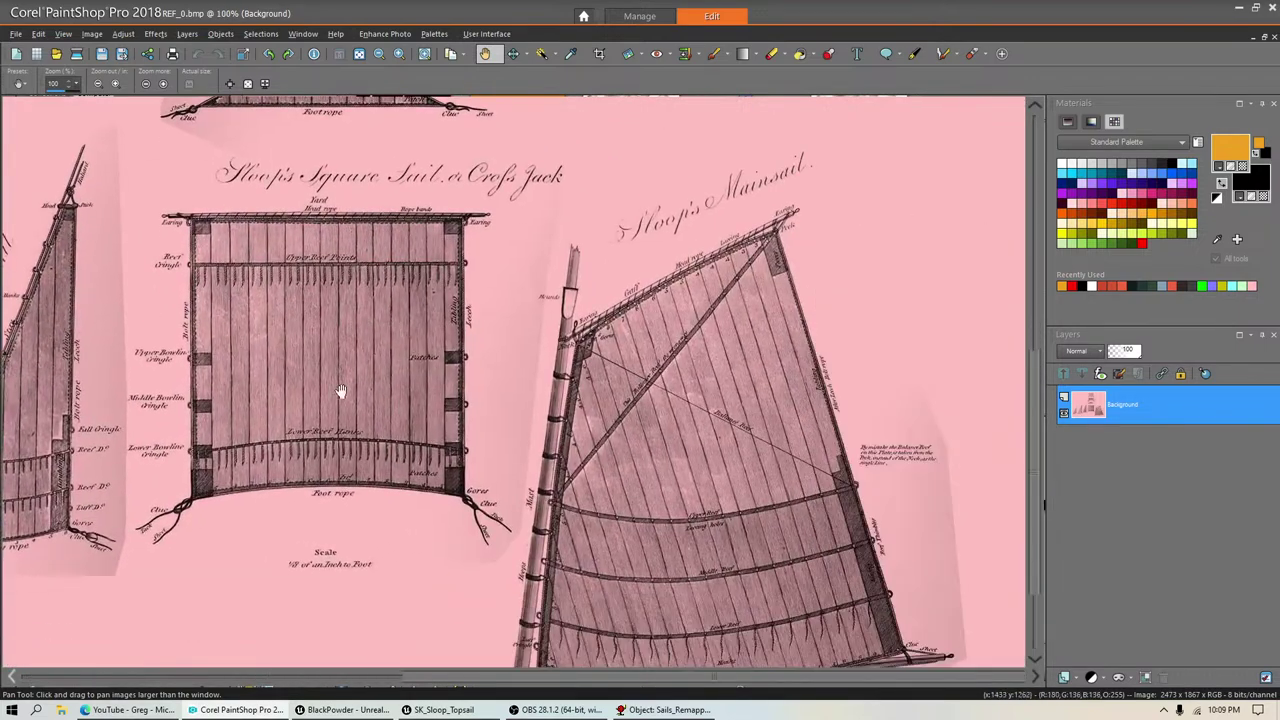
{"action": "left_click_drag", "start_coordinate": [498, 489], "coordinate": [496, 394]}
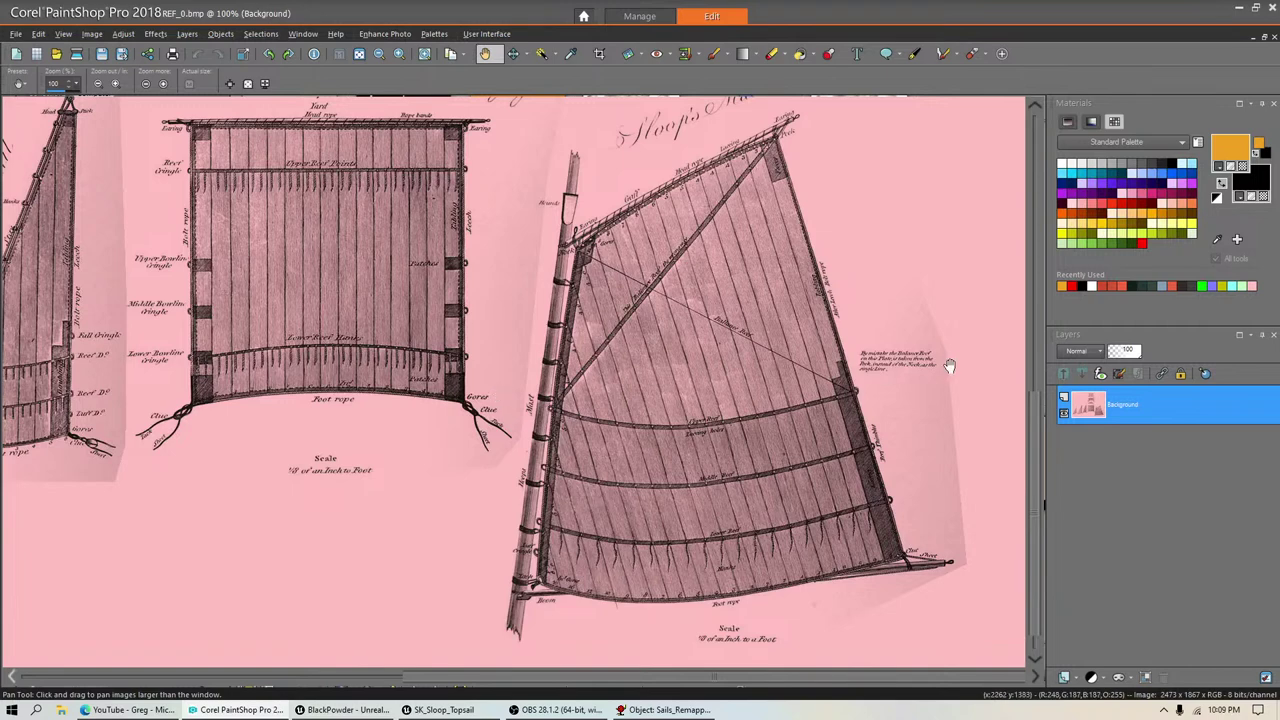
{"action": "left_click_drag", "start_coordinate": [738, 262], "coordinate": [703, 357]}
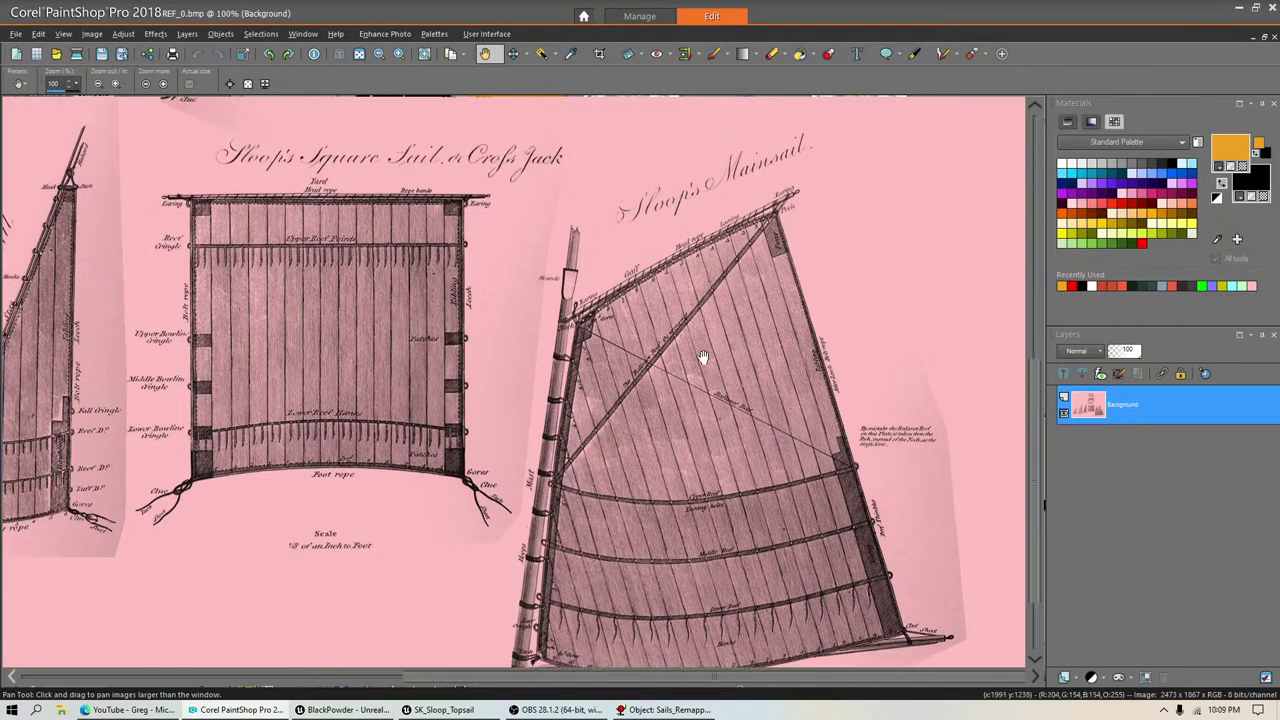
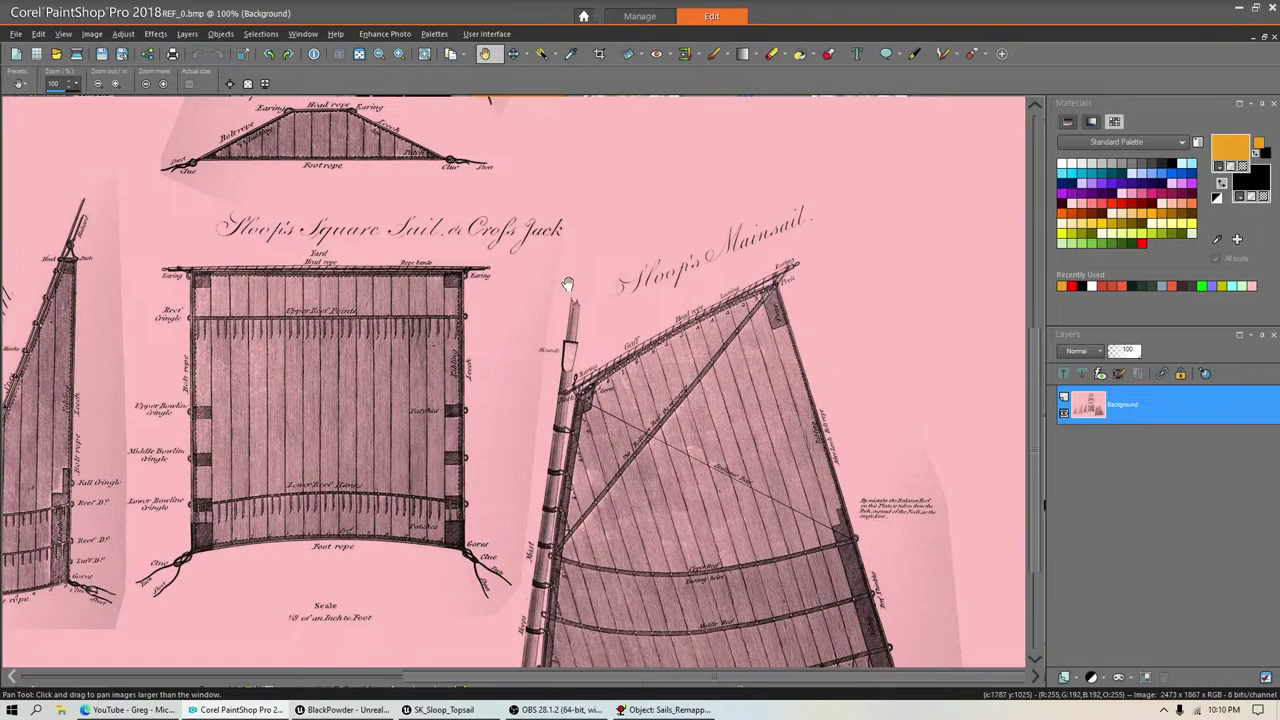
Step: Inspect the lacing along the head of the Sloop's Topsail drawing at 200% zoom
{"action": "left_click_drag", "start_coordinate": [568, 284], "coordinate": [643, 500]}
{"action": "left_click_drag", "start_coordinate": [440, 340], "coordinate": [555, 464]}
{"action": "scroll", "coordinate": [562, 316], "scroll_direction": "up", "scroll_amount": 1}
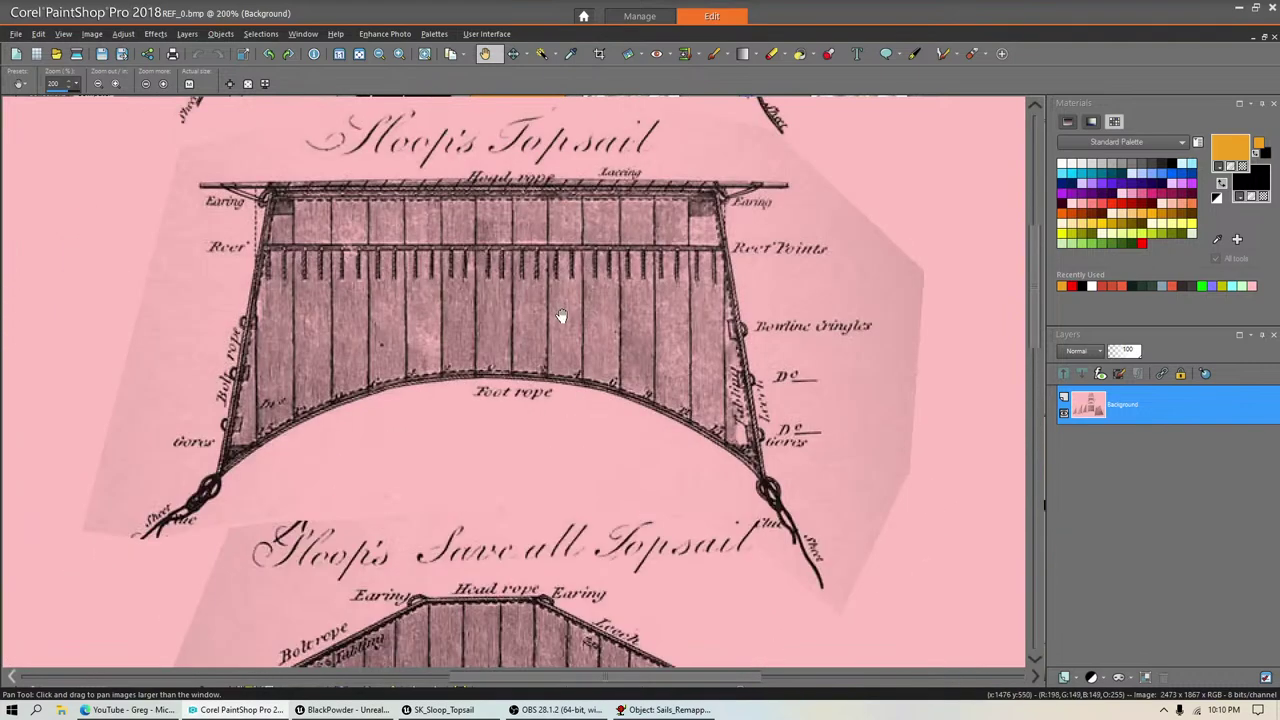
{"action": "scroll", "coordinate": [510, 352], "scroll_direction": "down", "scroll_amount": 5, "text": "ctrl"}
{"action": "scroll", "coordinate": [545, 346], "scroll_direction": "down", "scroll_amount": 2}
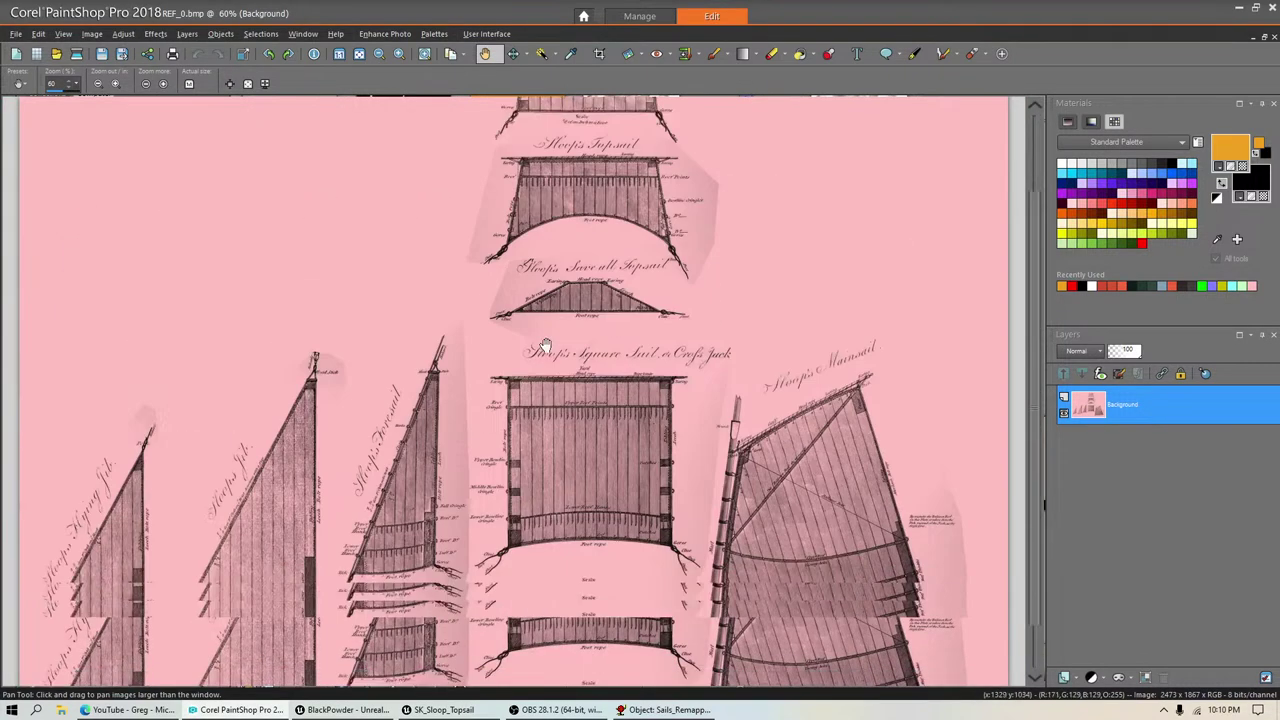
Step: Compare the jib, foresail and square sail drawings, including the rope bands along the square sail's yard
{"action": "scroll", "coordinate": [545, 346], "scroll_direction": "down", "scroll_amount": 1}
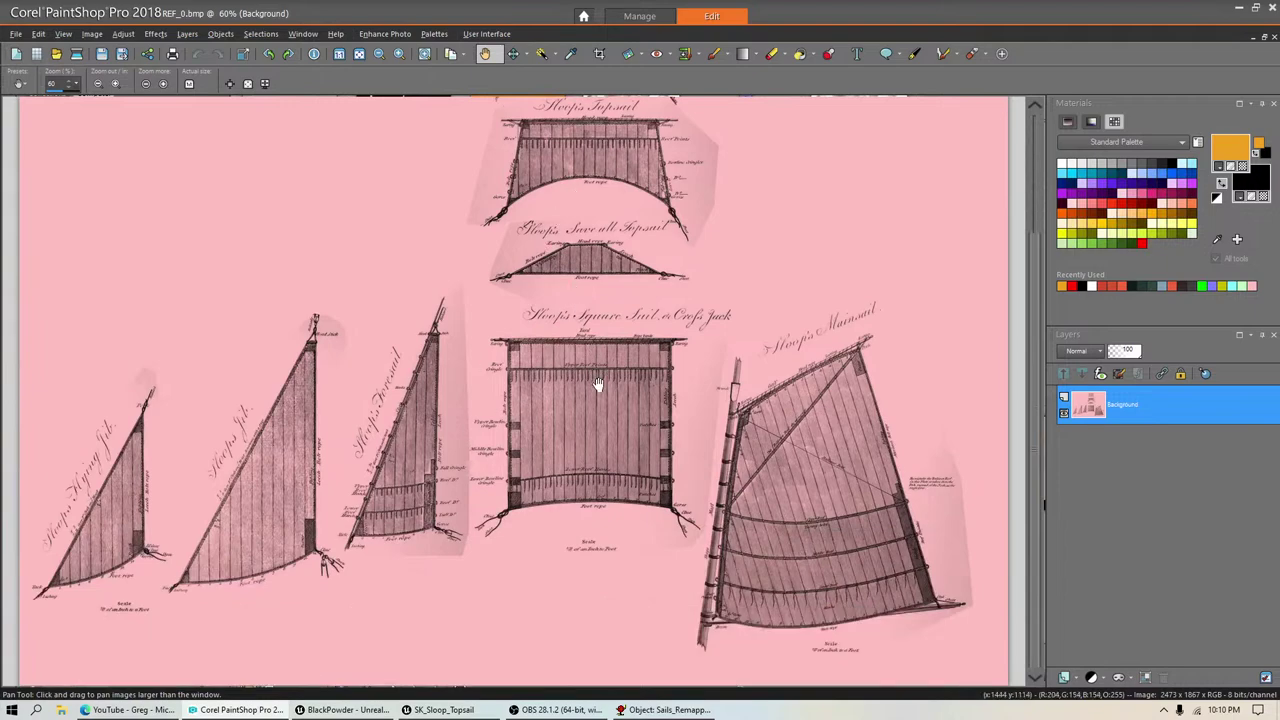
{"action": "scroll", "coordinate": [458, 448], "scroll_direction": "up", "scroll_amount": 1, "text": "ctrl"}
{"action": "scroll", "coordinate": [572, 408], "scroll_direction": "up", "scroll_amount": 1, "text": "ctrl"}
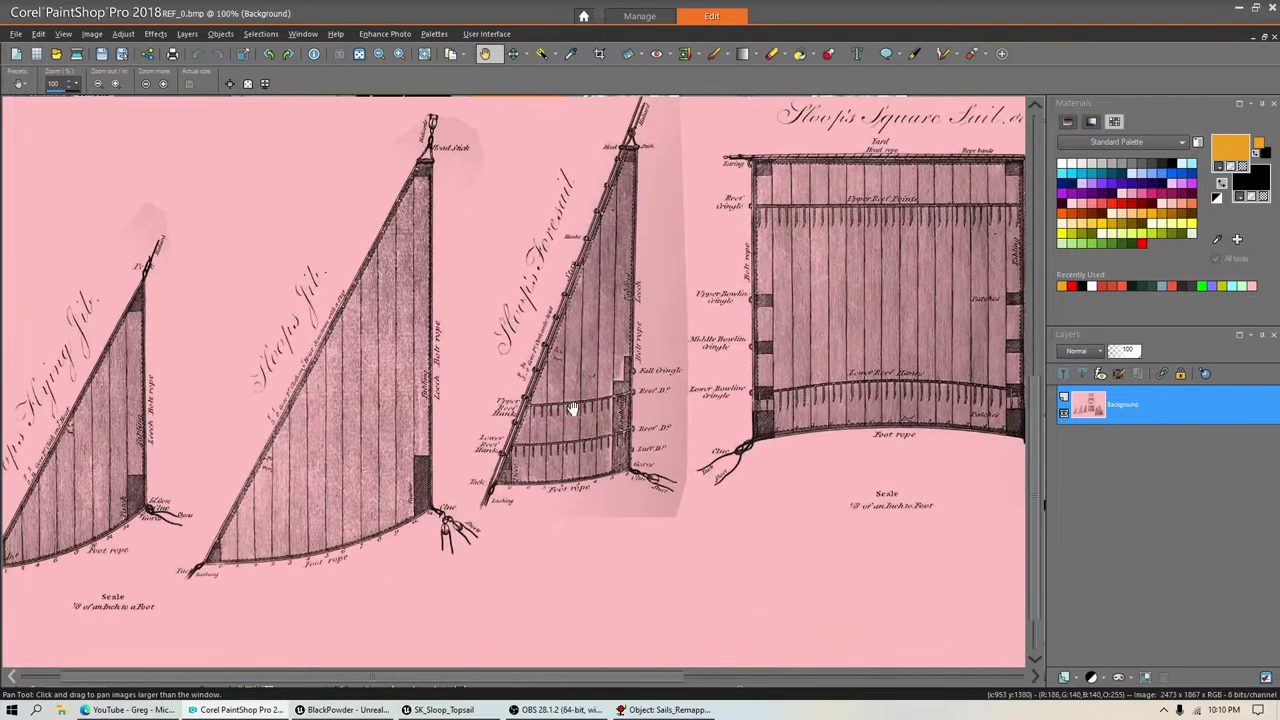
{"action": "left_click_drag", "start_coordinate": [572, 408], "coordinate": [183, 422]}
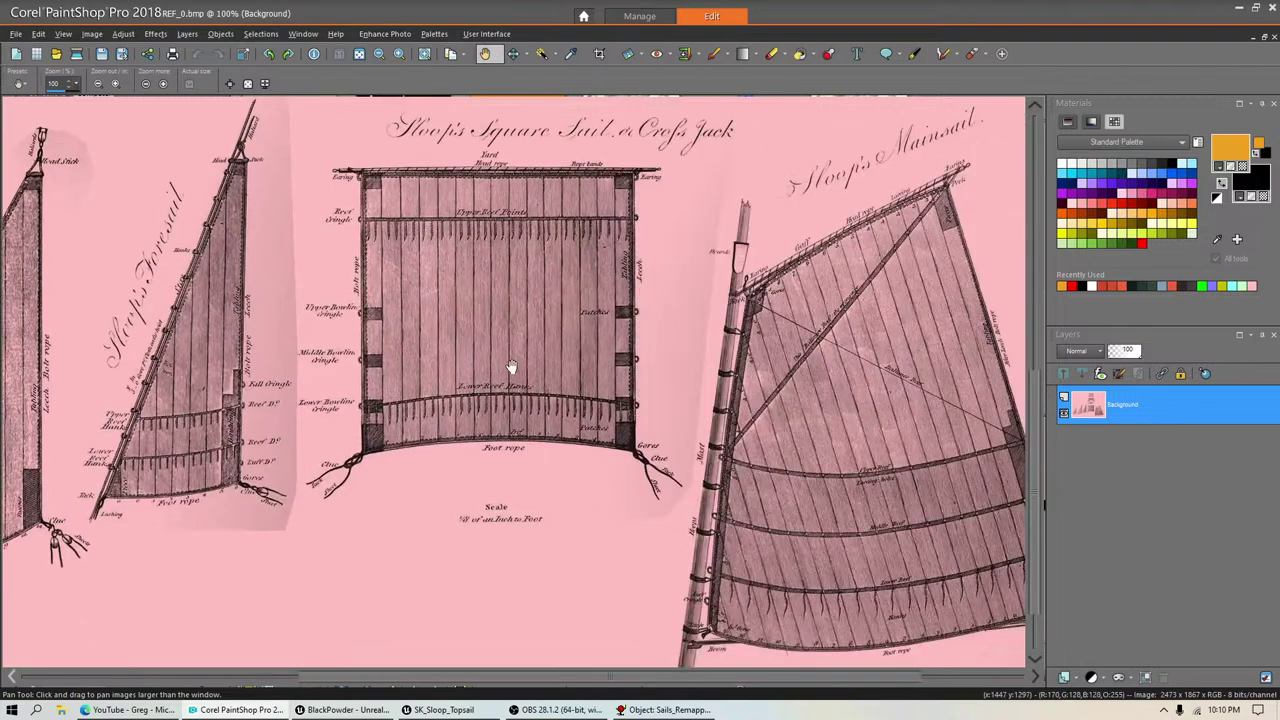
{"action": "left_click_drag", "start_coordinate": [511, 363], "coordinate": [569, 465]}
{"action": "scroll", "coordinate": [556, 350], "scroll_direction": "up", "scroll_amount": 1, "text": "ctrl"}
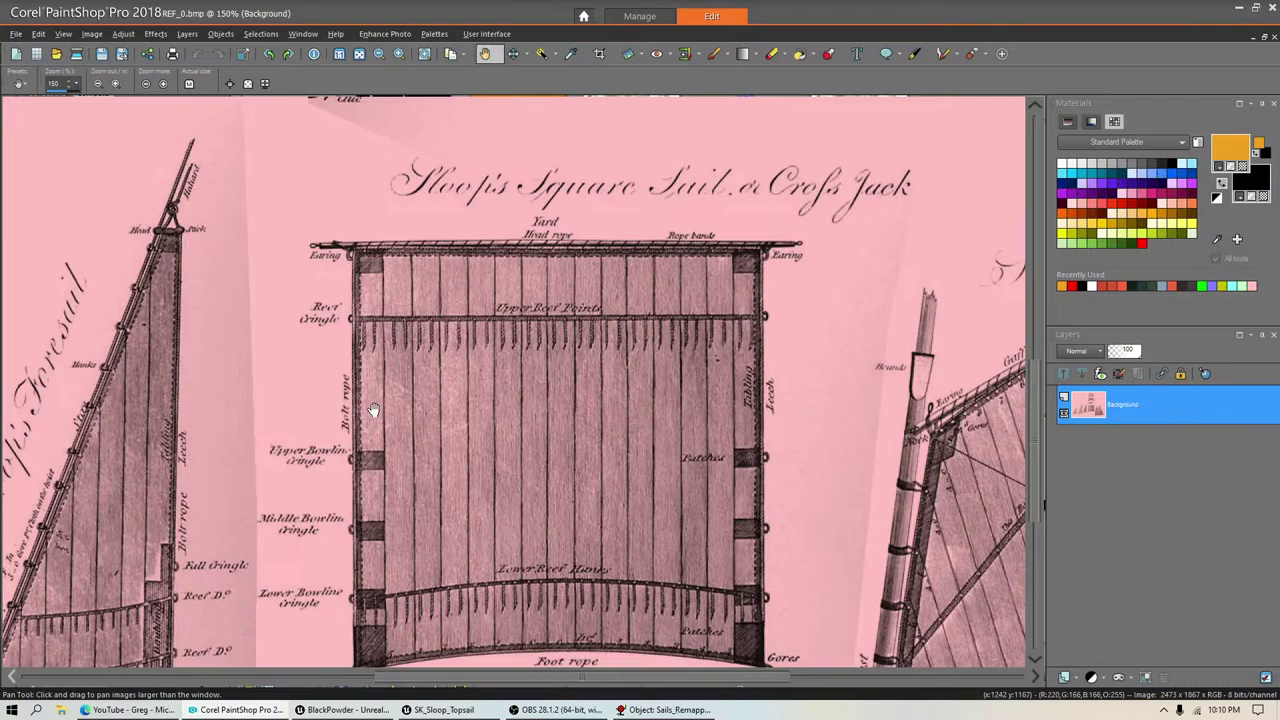
Step: Switch to Anim8or, display the remapper sails in wireframe, and open the Gunboat_LOD1 object
{"action": "left_click", "coordinate": [665, 709]}
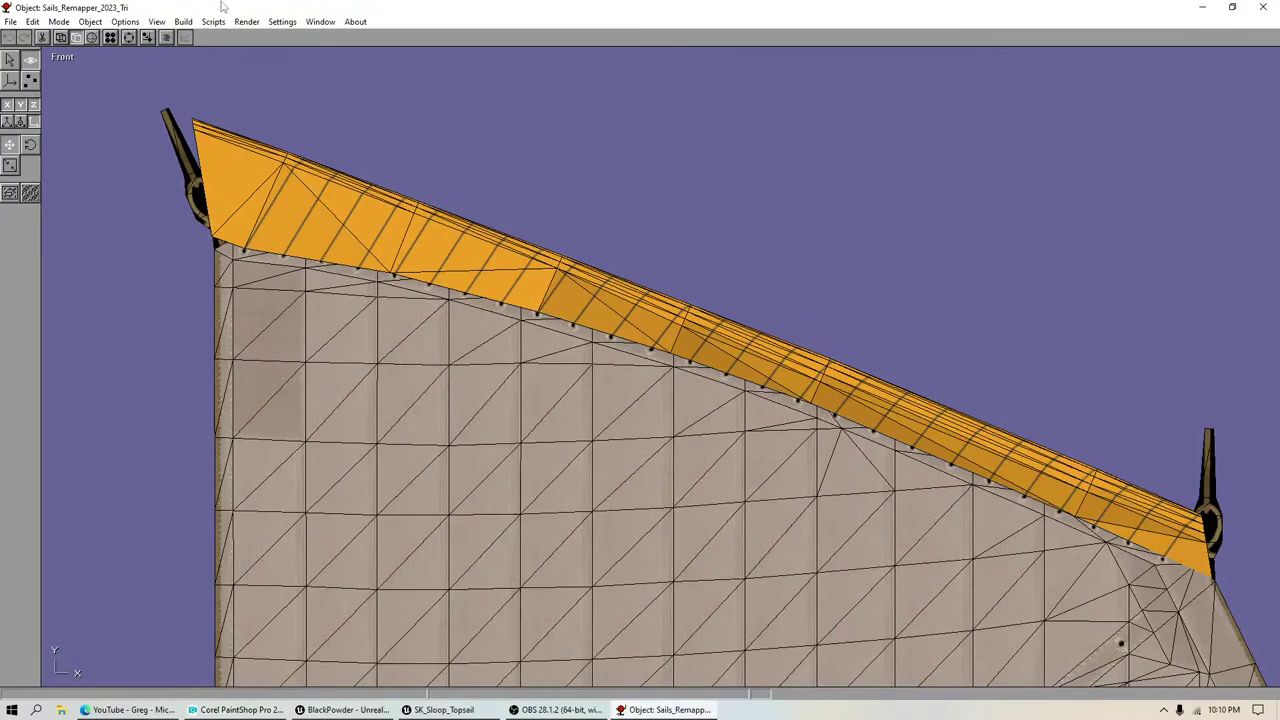
{"action": "left_click", "coordinate": [76, 38]}
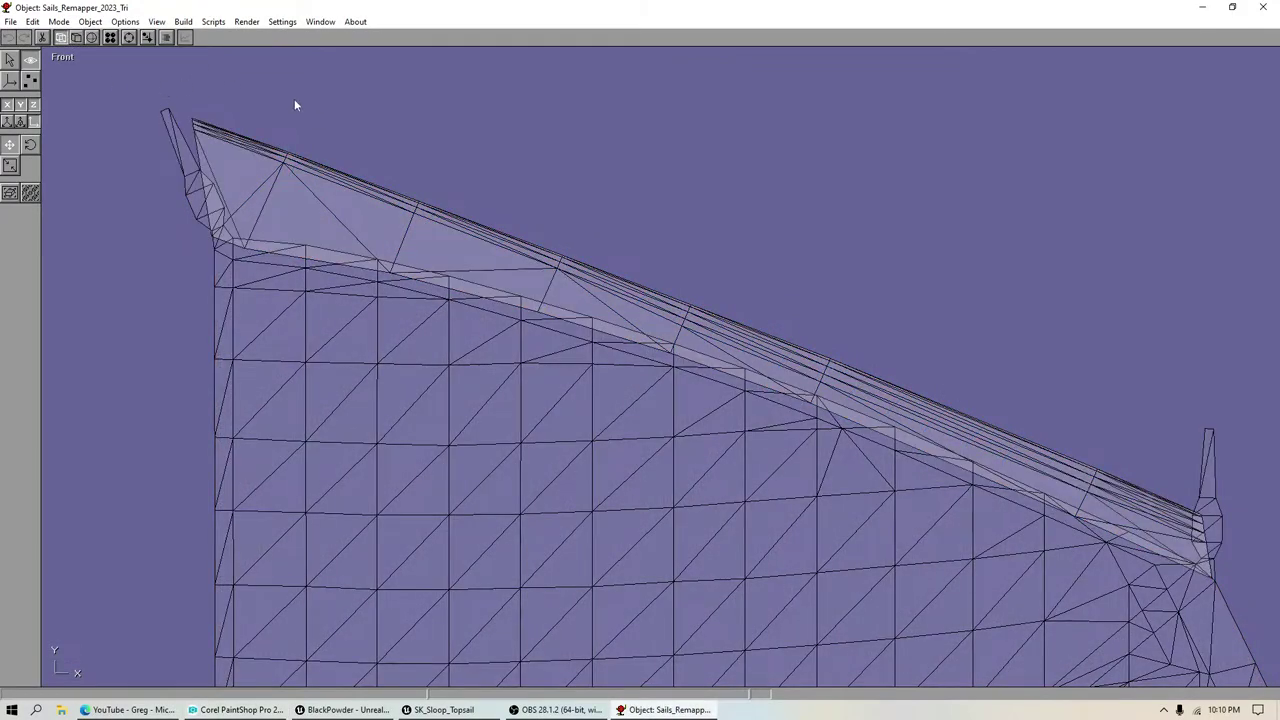
{"action": "left_click", "coordinate": [10, 192]}
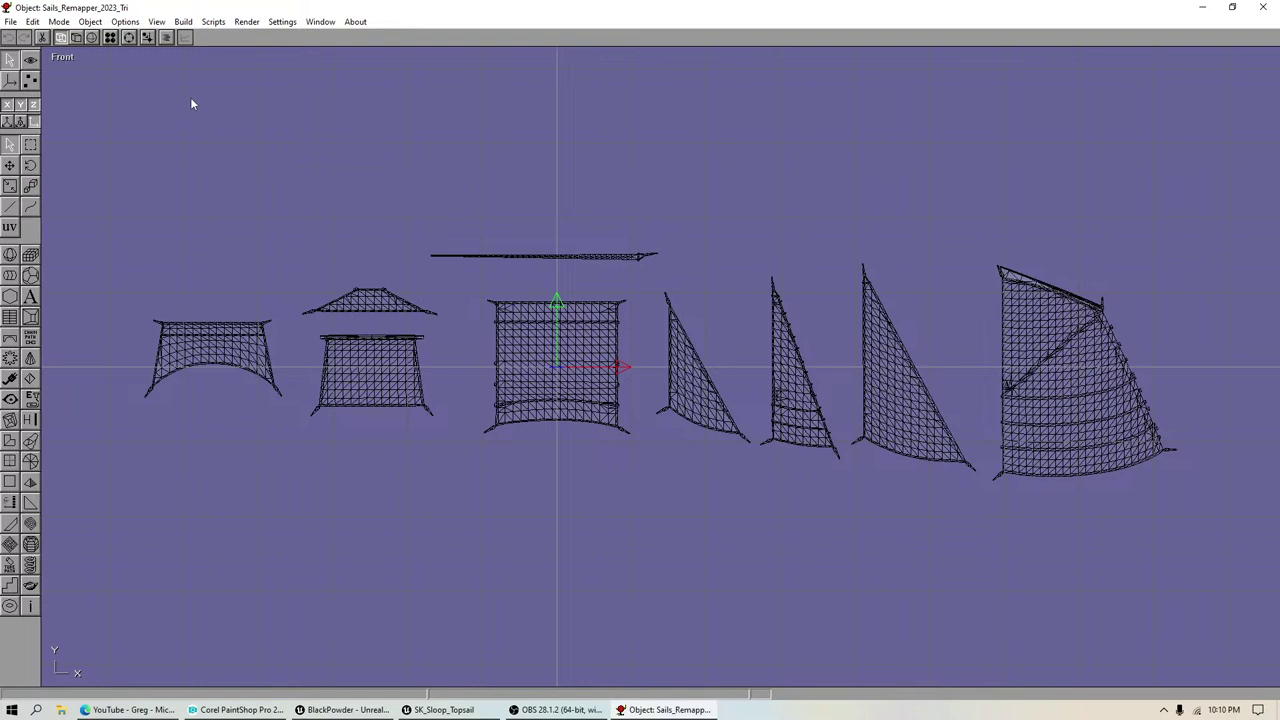
{"action": "left_click", "coordinate": [90, 21]}
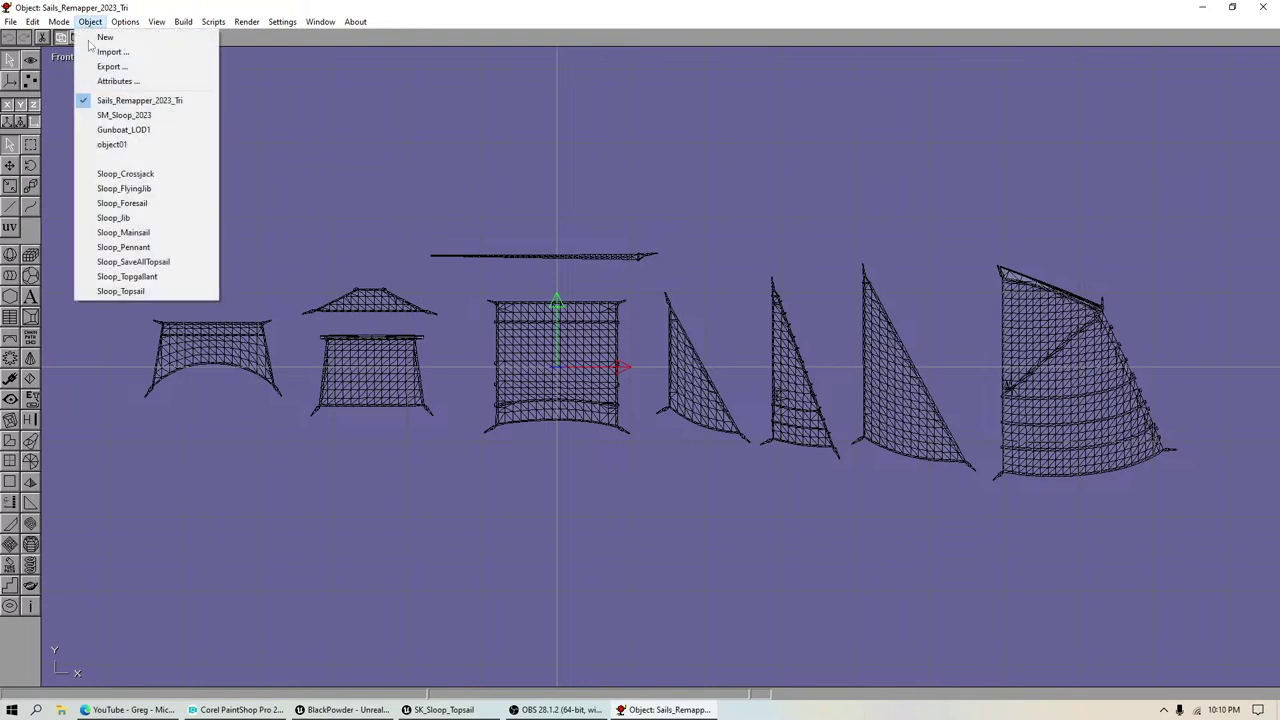
{"action": "left_click", "coordinate": [133, 131]}
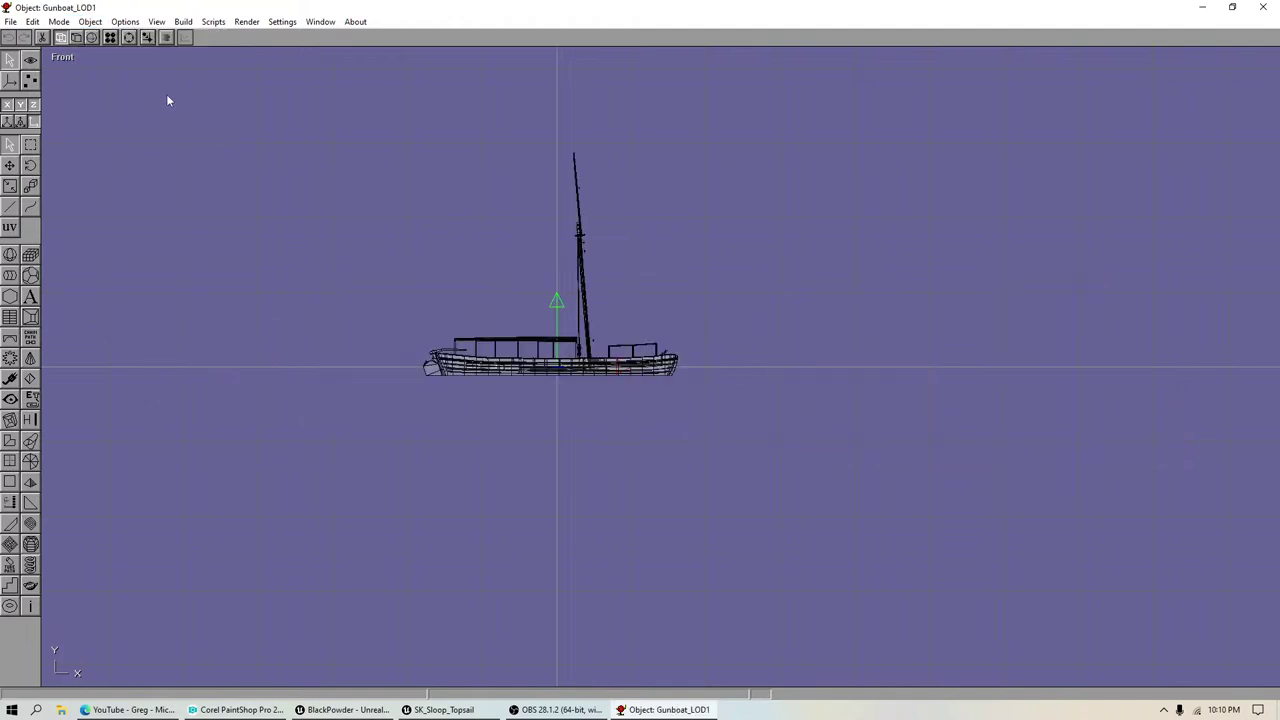
Step: Display the whole gunboat in the Ortho view with smooth shading
{"action": "left_click", "coordinate": [156, 20]}
{"action": "left_click", "coordinate": [180, 257]}
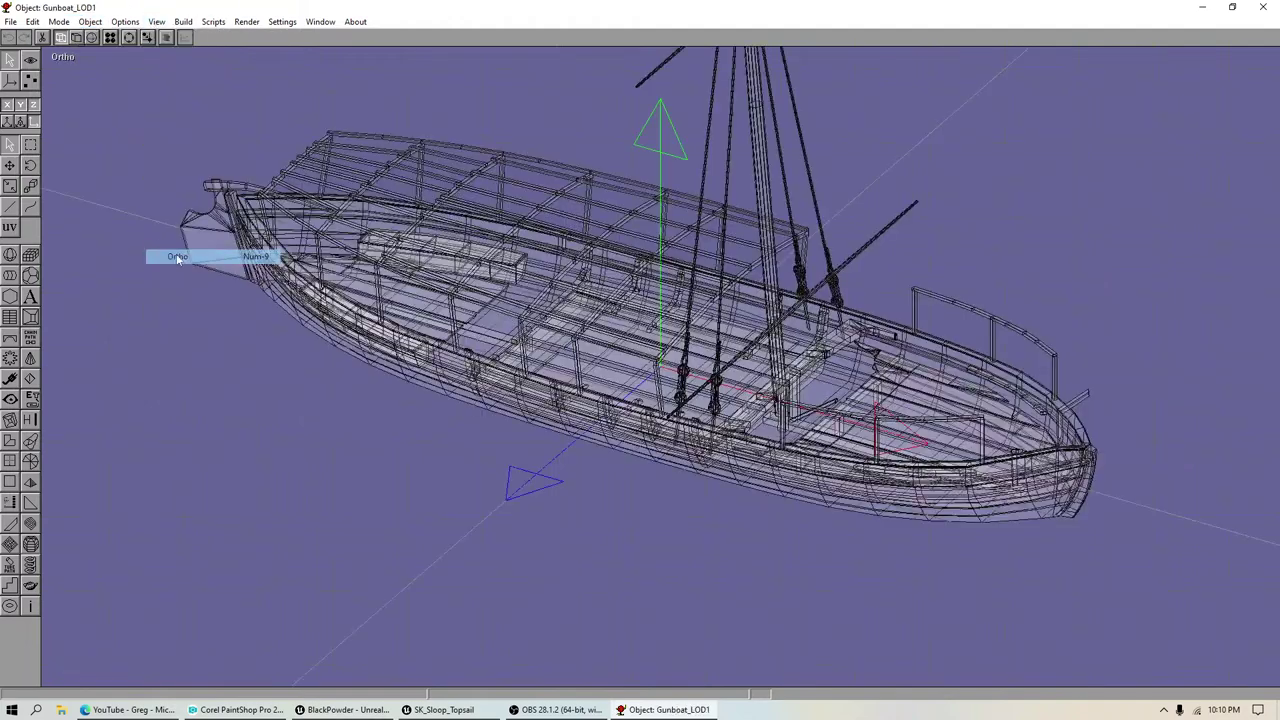
{"action": "left_click", "coordinate": [30, 60]}
{"action": "left_click", "coordinate": [10, 192]}
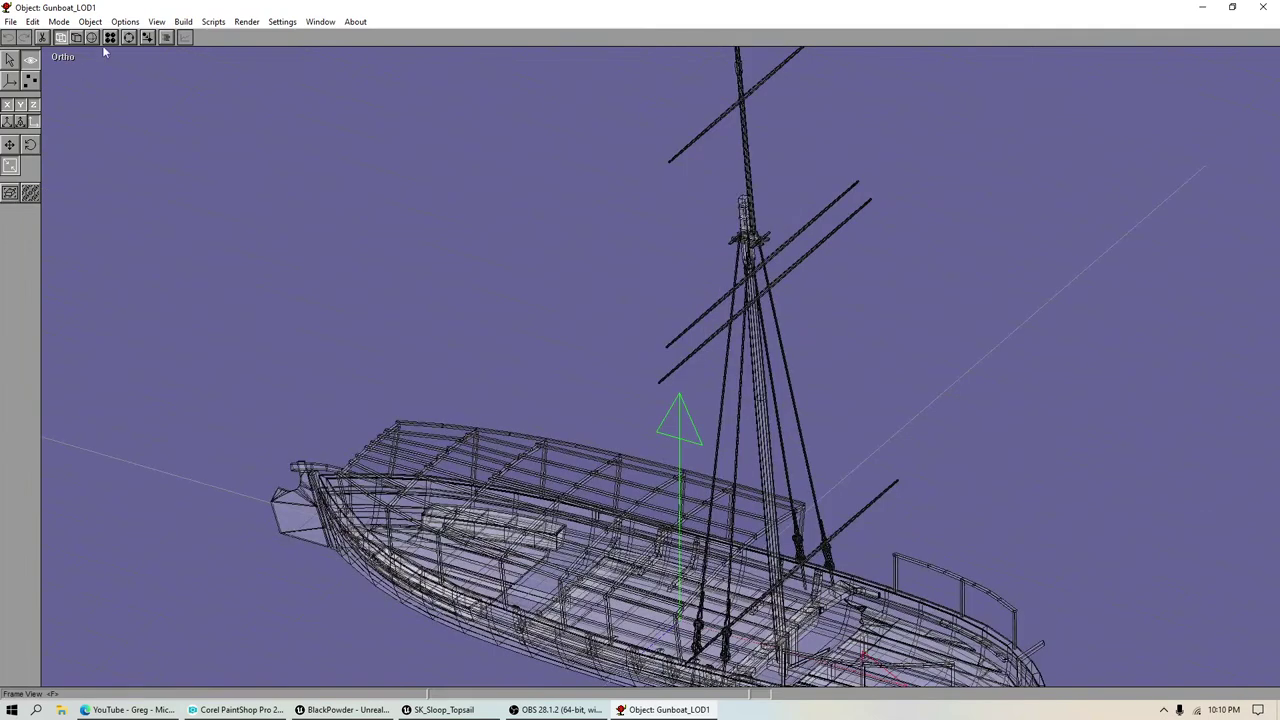
{"action": "left_click_drag", "start_coordinate": [566, 206], "coordinate": [527, 228]}
{"action": "left_click", "coordinate": [8, 60]}
{"action": "left_click", "coordinate": [92, 37]}
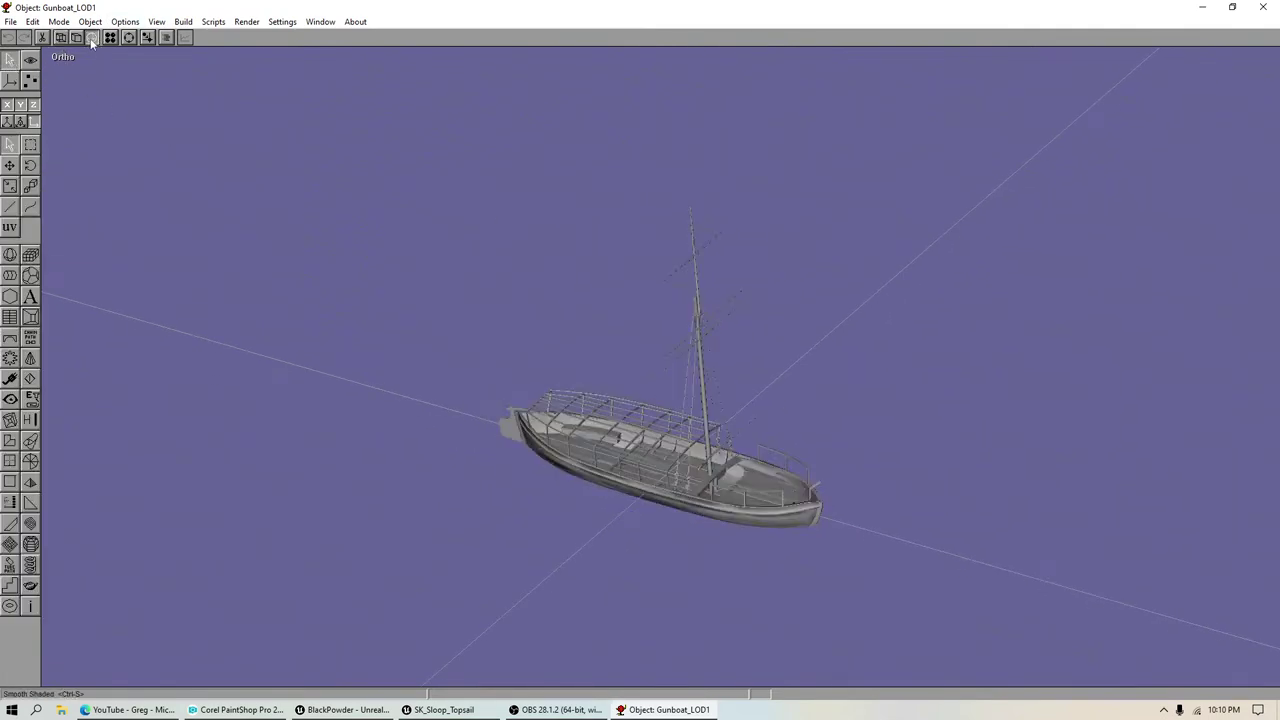
{"action": "left_click", "coordinate": [78, 38]}
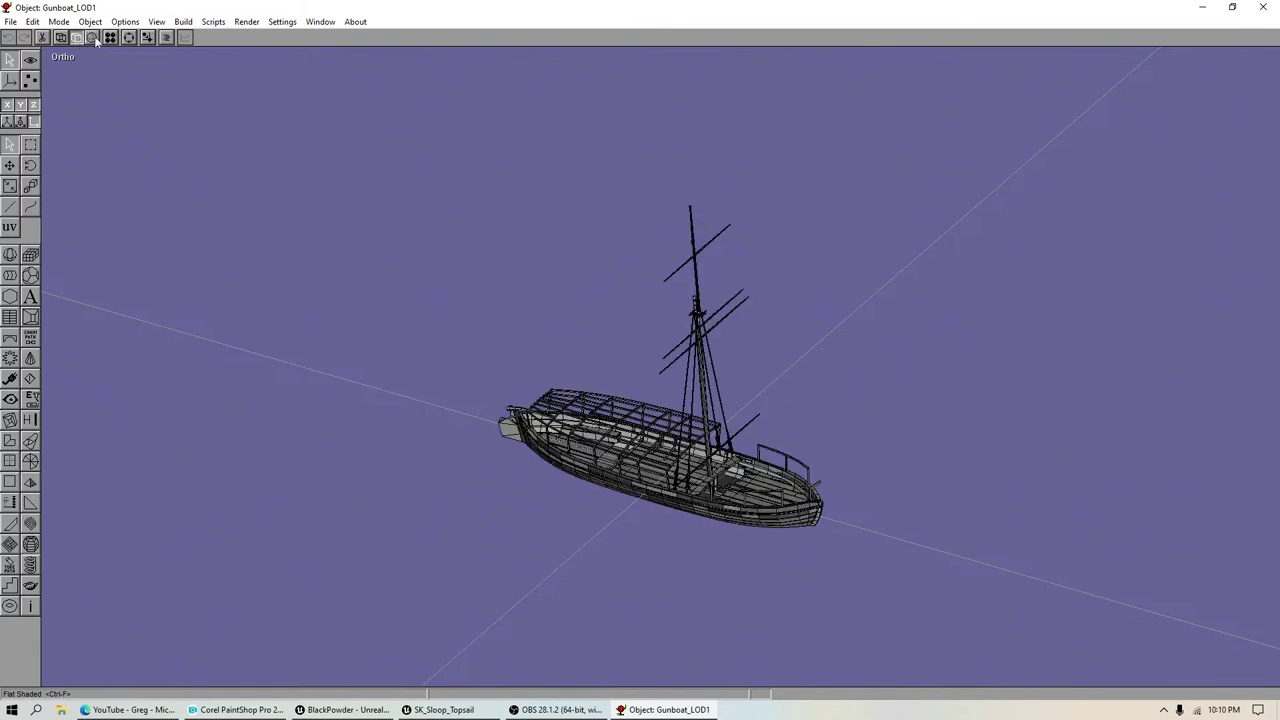
{"action": "left_click", "coordinate": [92, 37]}
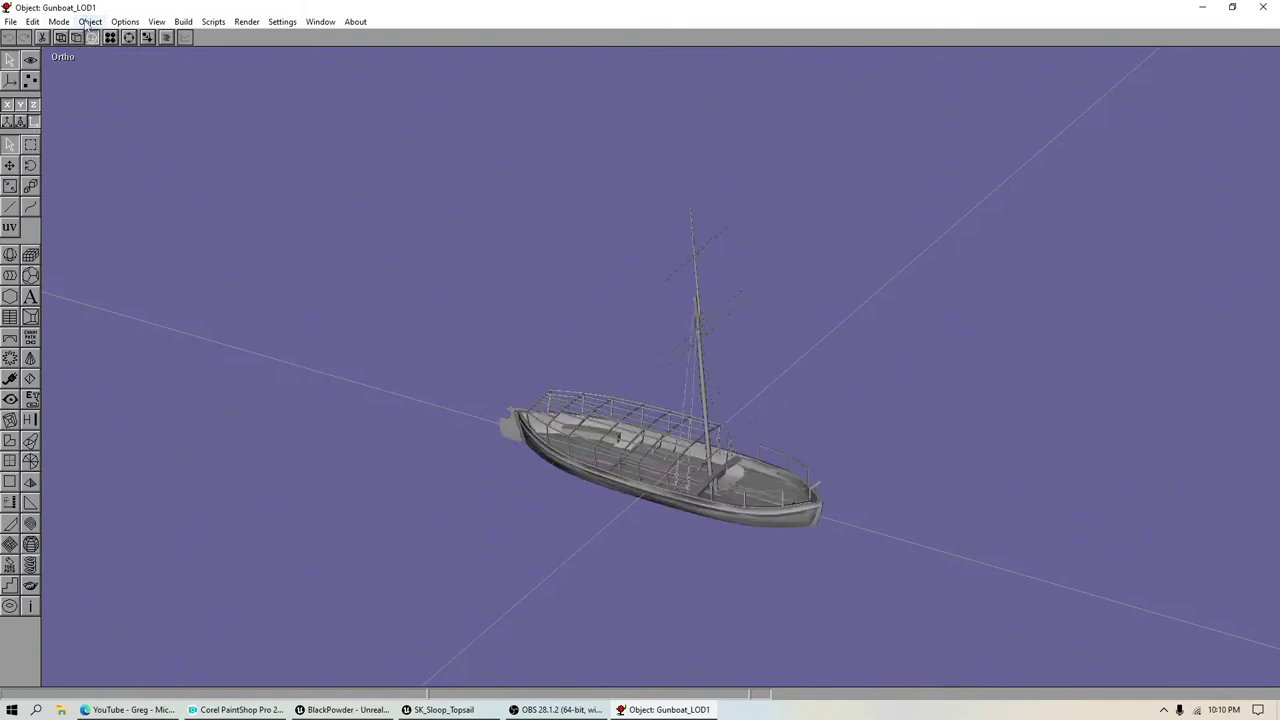
Step: Open the SM_Sloop_2023 object and frame the whole ship, including its masts and rigging, in the Ortho view
{"action": "left_click", "coordinate": [88, 22]}
{"action": "left_click", "coordinate": [121, 171]}
{"action": "left_click", "coordinate": [122, 22]}
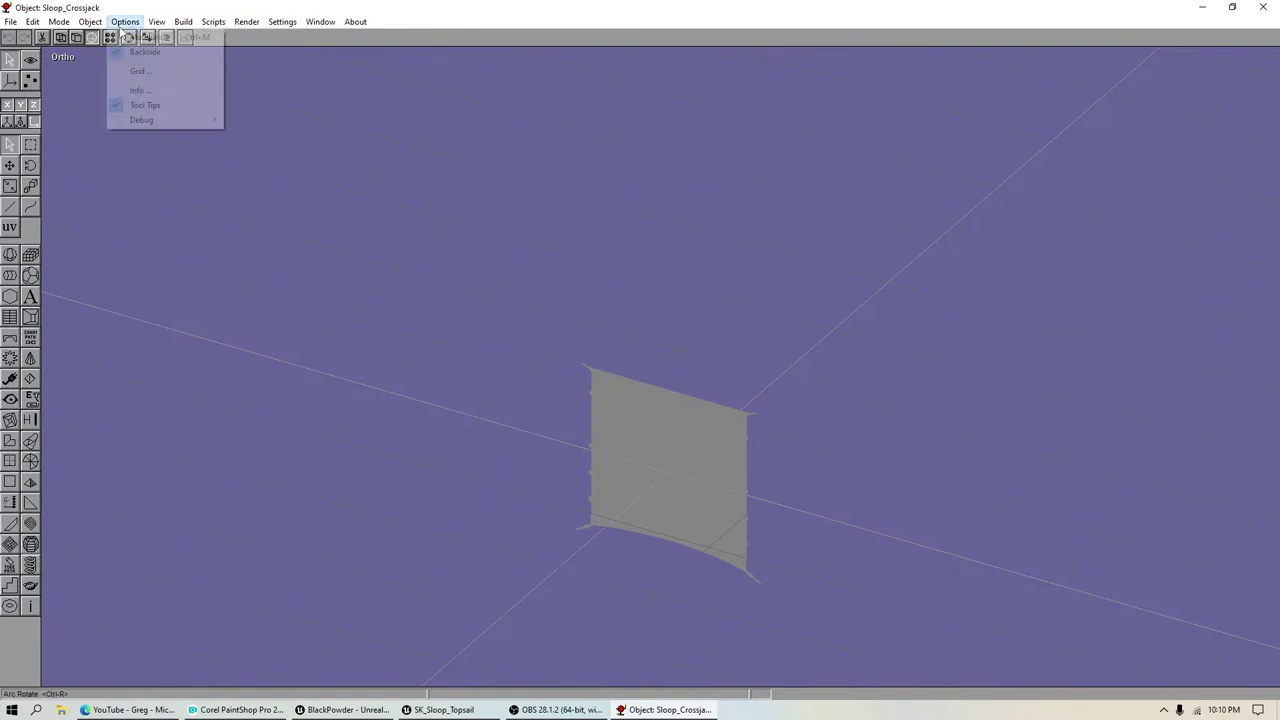
{"action": "mouse_move", "coordinate": [88, 22]}
{"action": "left_click", "coordinate": [125, 115]}
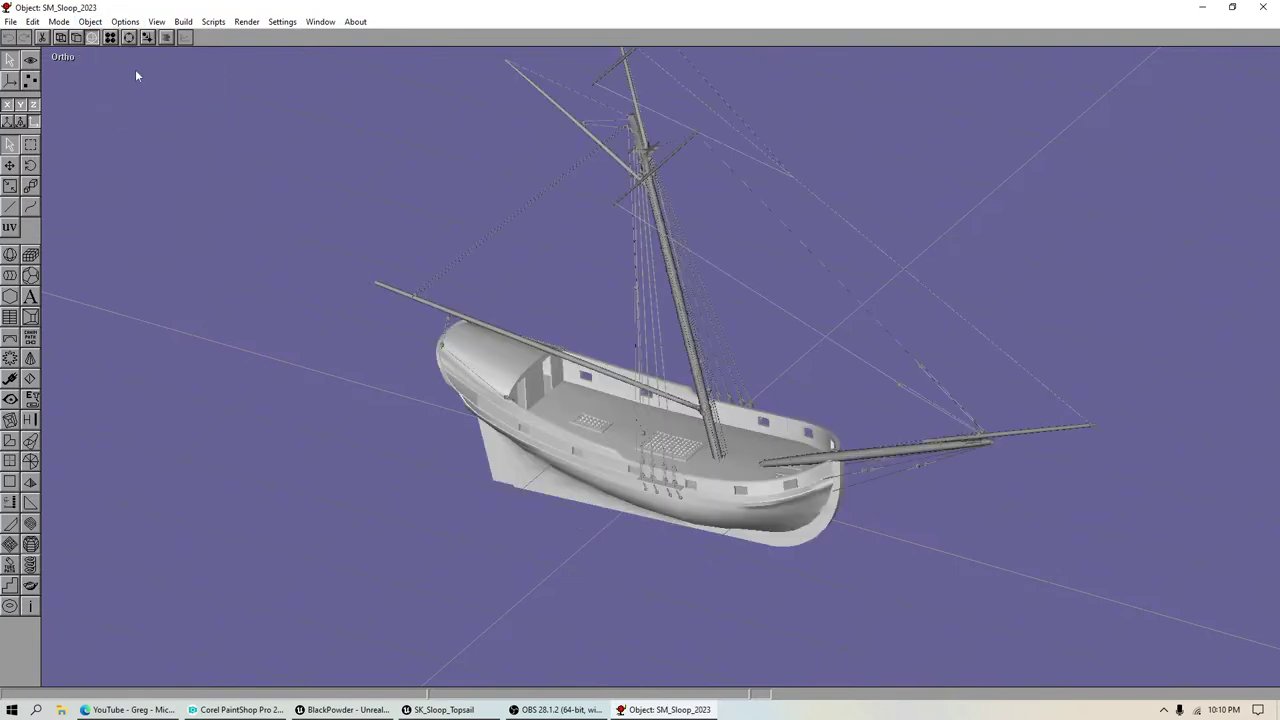
{"action": "left_click", "coordinate": [30, 60]}
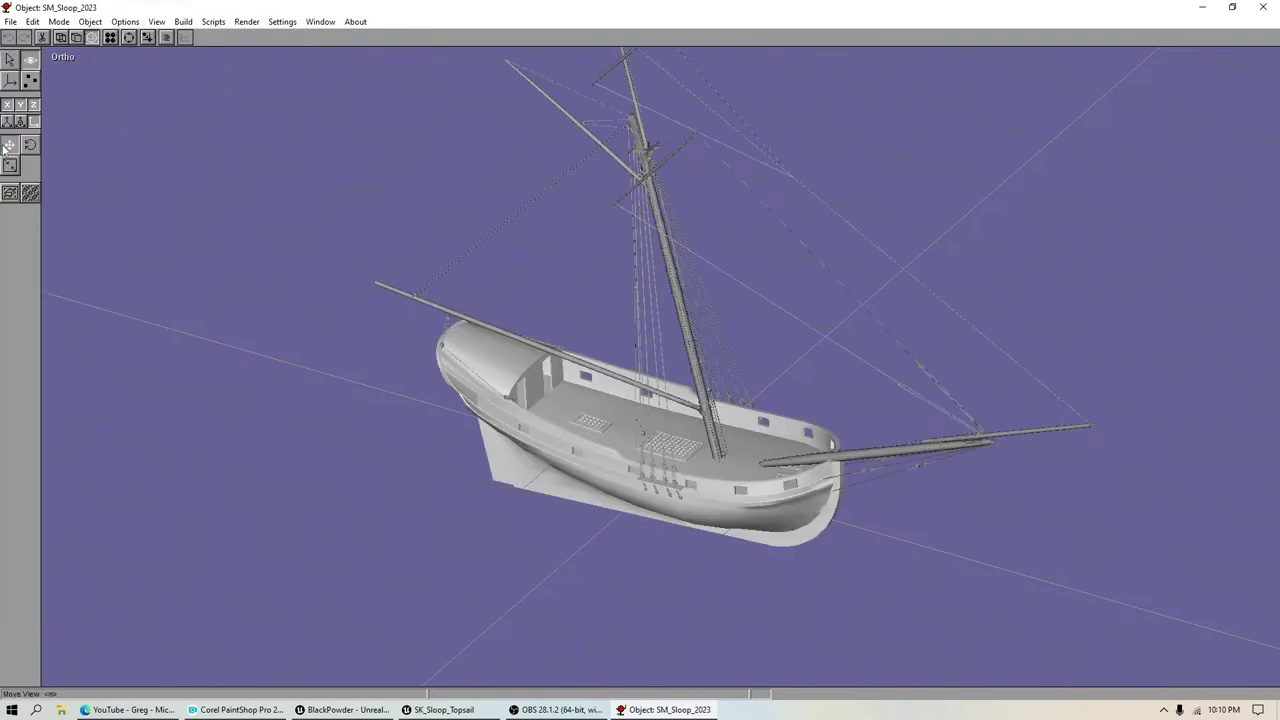
{"action": "left_click_drag", "start_coordinate": [409, 140], "coordinate": [421, 230]}
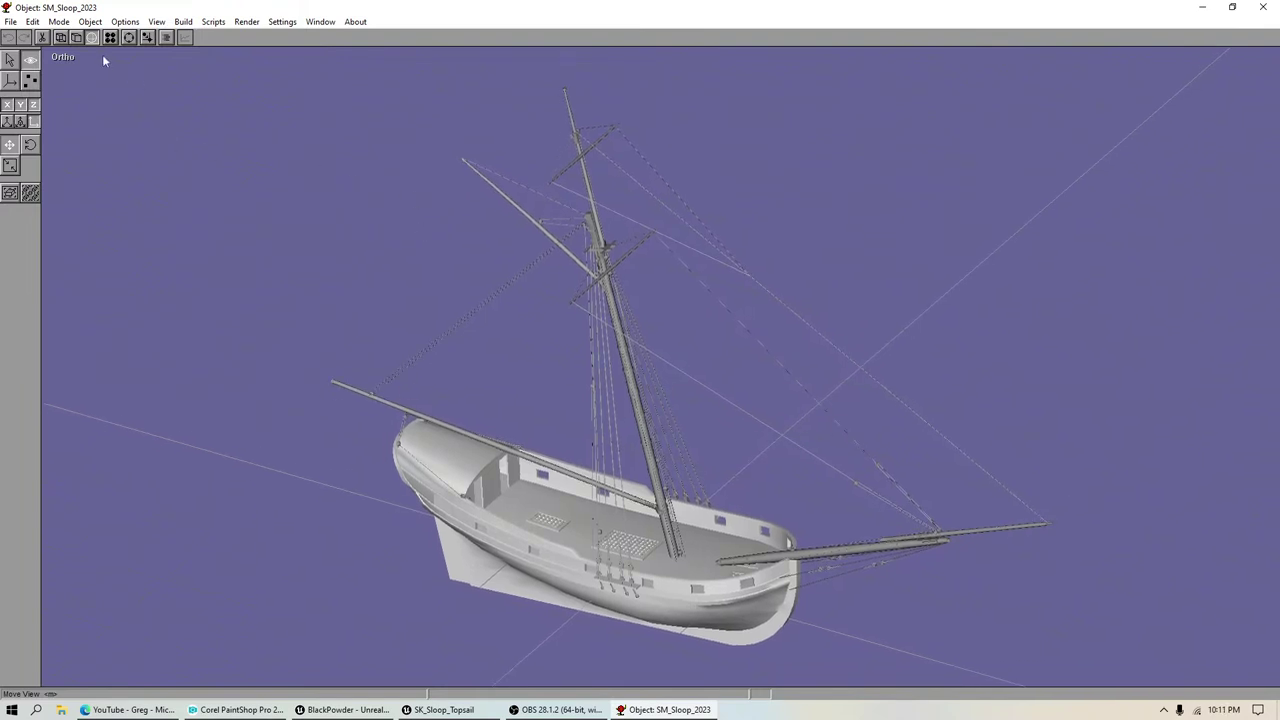
Step: Compare the Gunboat_LOD1 object with the sloop at the same view scale, ending on SM_Sloop_2023
{"action": "left_click", "coordinate": [90, 21]}
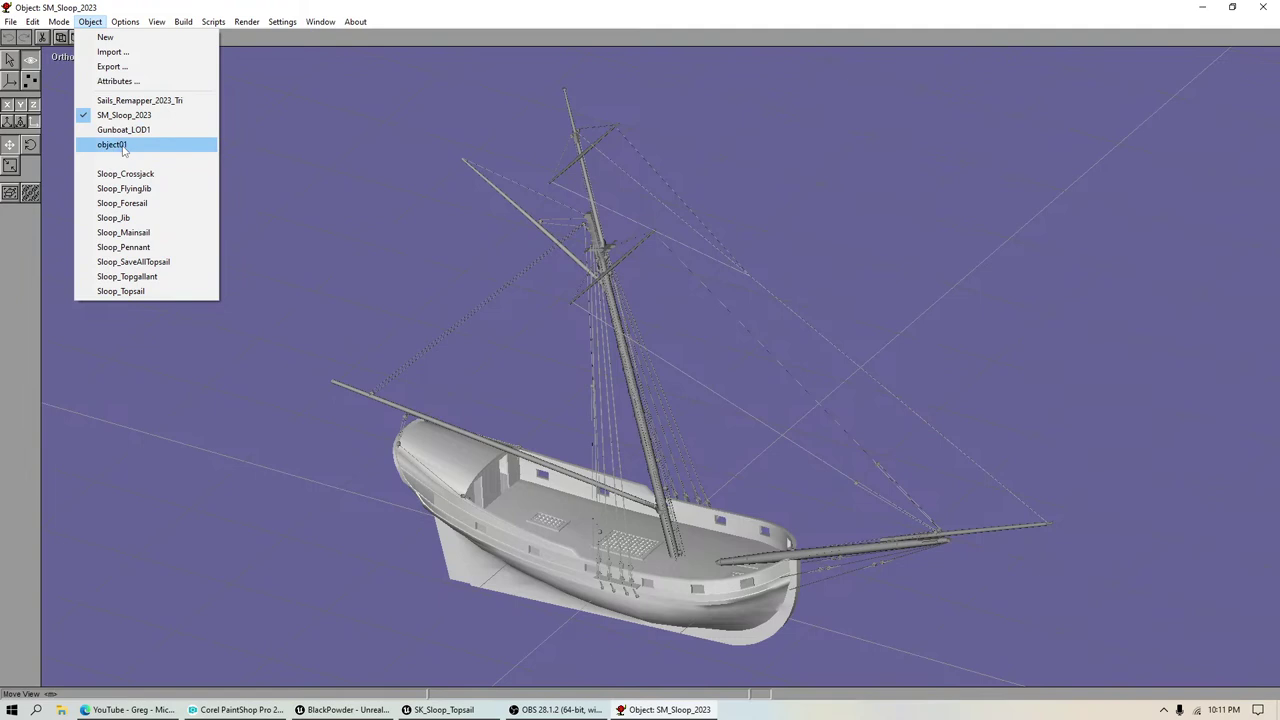
{"action": "left_click", "coordinate": [129, 134]}
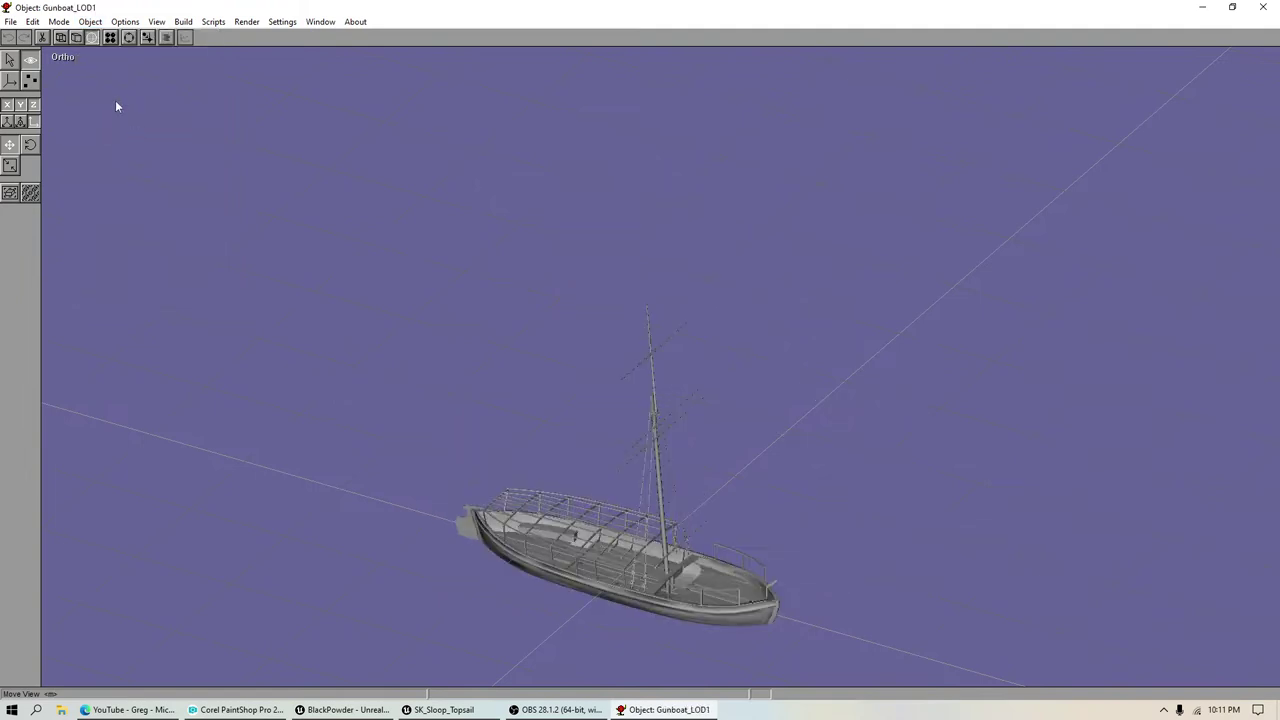
{"action": "left_click", "coordinate": [90, 21]}
{"action": "left_click", "coordinate": [124, 116]}
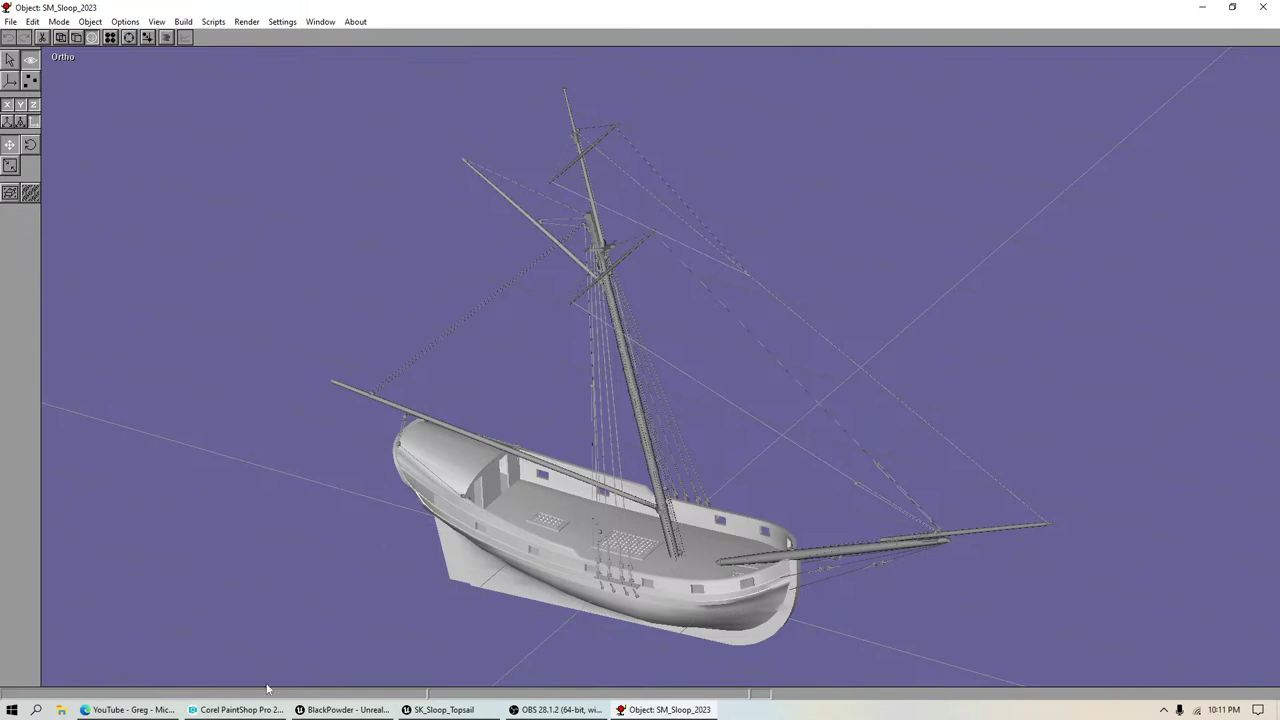
Step: Switch to PaintShop Pro and inspect the gaff lacing along the head of the Sloop's Mainsail drawing at up to 250% zoom
{"action": "left_click", "coordinate": [245, 709]}
{"action": "left_click_drag", "start_coordinate": [873, 430], "coordinate": [487, 287]}
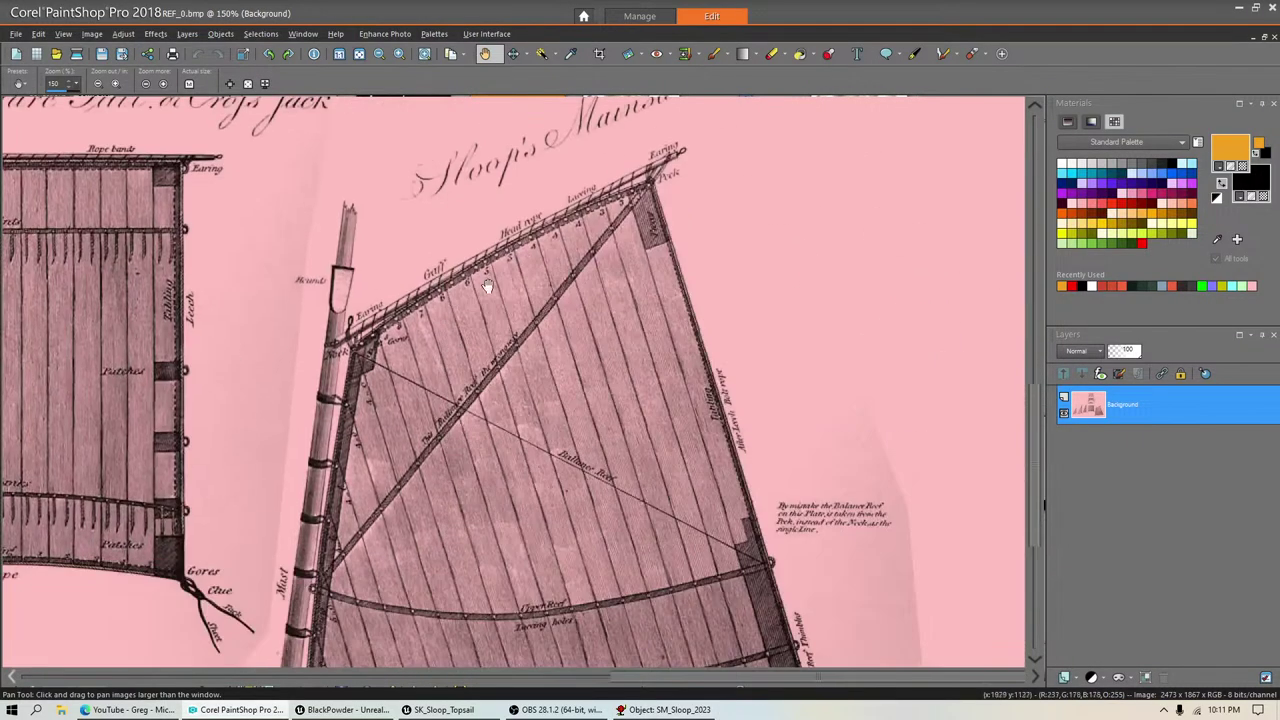
{"action": "scroll", "coordinate": [487, 287], "scroll_direction": "up", "scroll_amount": 2}
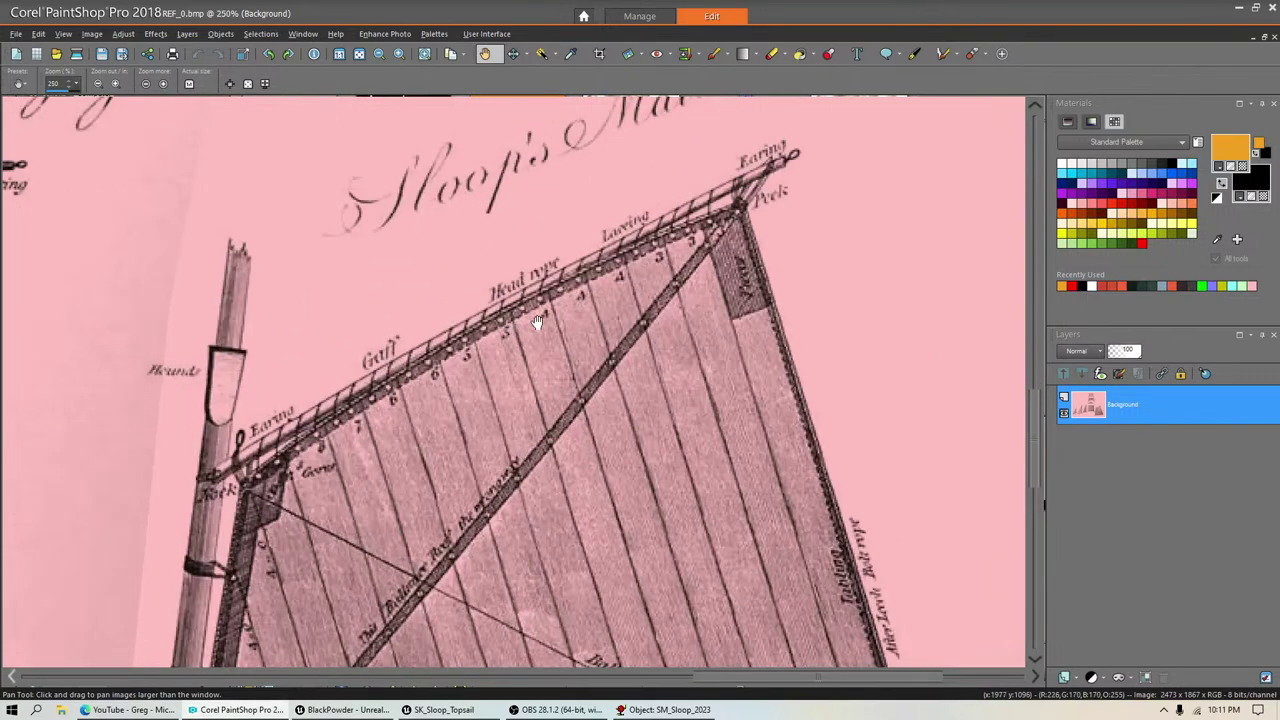
{"action": "scroll", "coordinate": [537, 322], "scroll_direction": "down", "scroll_amount": 1}
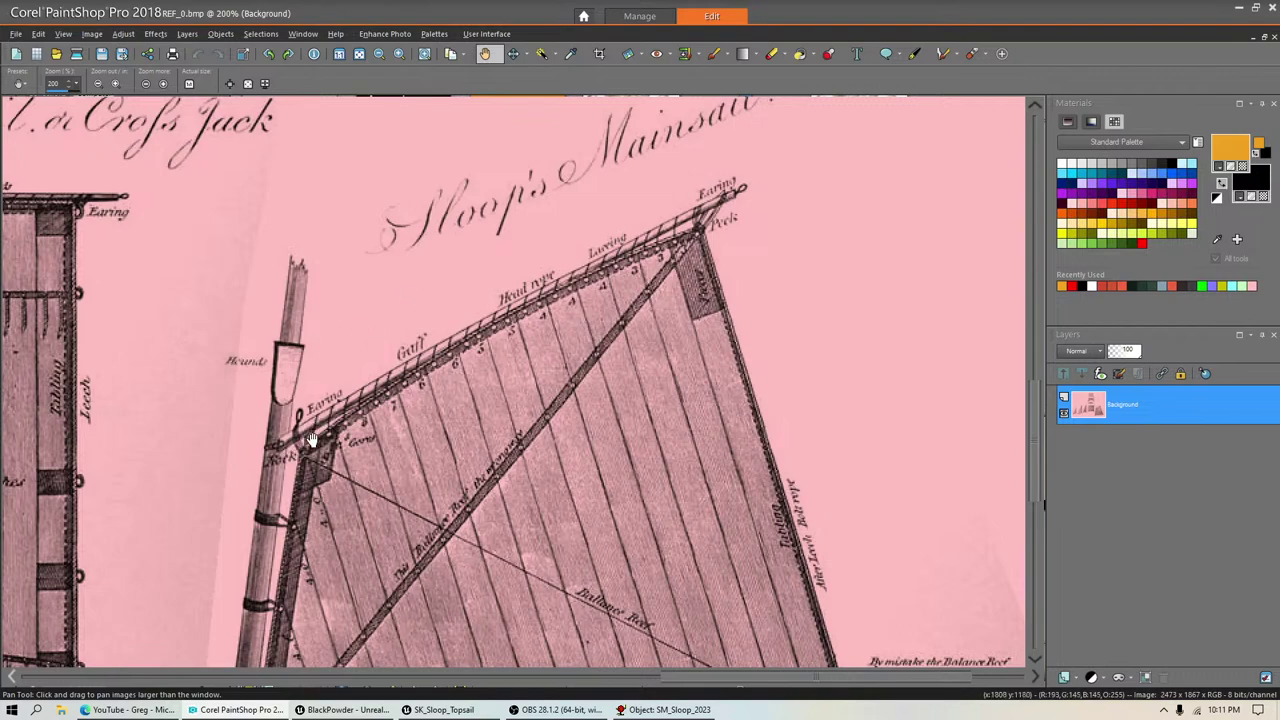
Step: Examine the square sail's yard and rope bands, and compare them with the topgallant, topsail and other sloop sail drawings
{"action": "left_click_drag", "start_coordinate": [224, 468], "coordinate": [866, 442]}
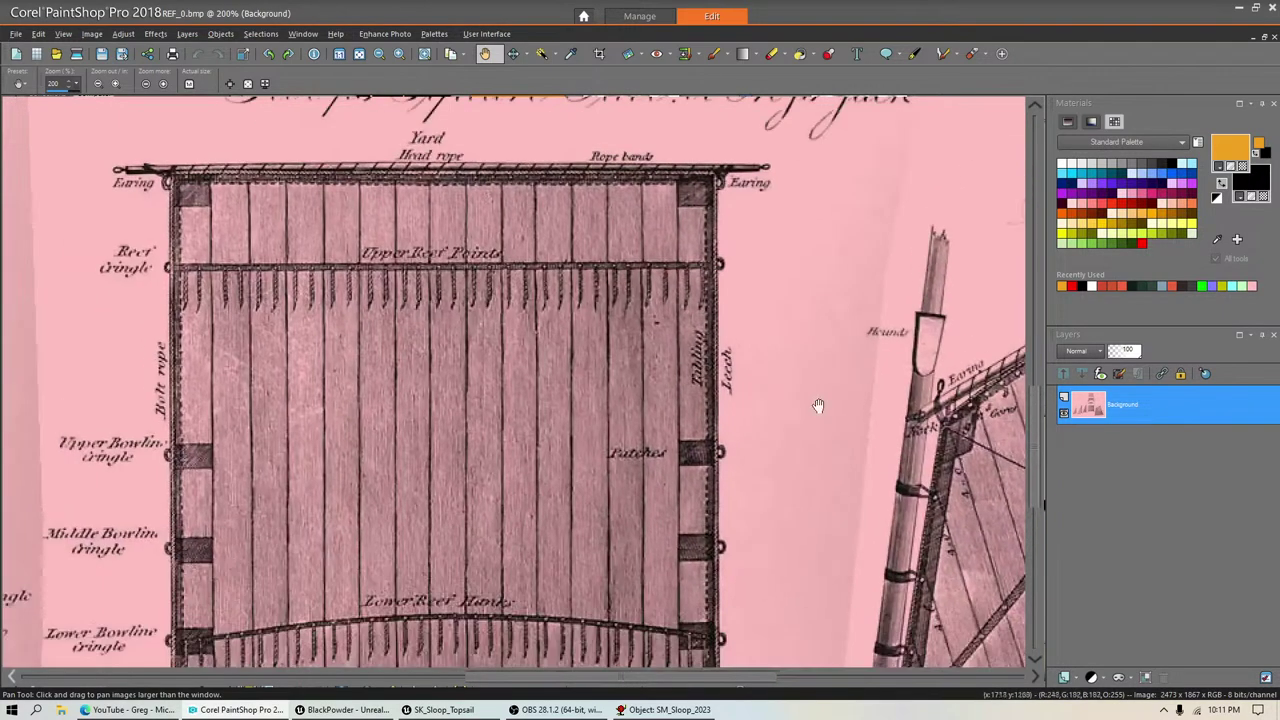
{"action": "scroll", "coordinate": [817, 406], "scroll_direction": "down", "scroll_amount": 2}
{"action": "scroll", "coordinate": [526, 392], "scroll_direction": "down", "scroll_amount": 1}
{"action": "scroll", "coordinate": [596, 404], "scroll_direction": "up", "scroll_amount": 6}
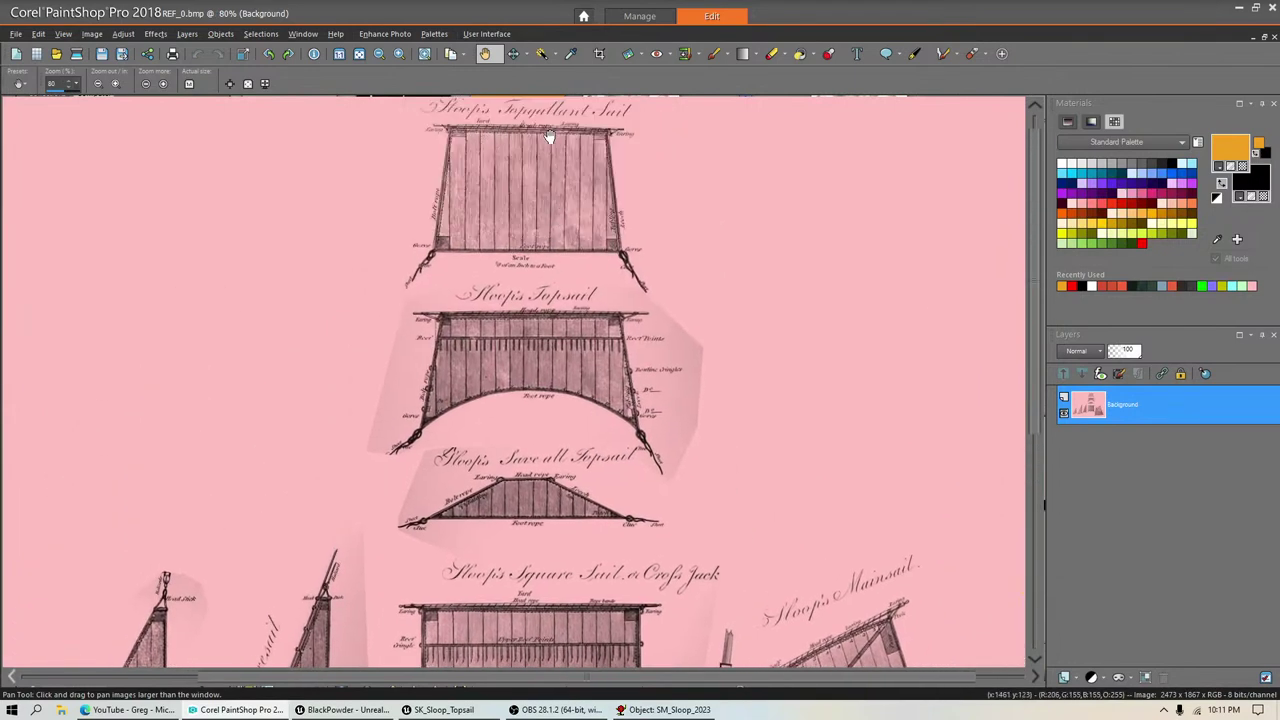
{"action": "left_click_drag", "start_coordinate": [502, 347], "coordinate": [523, 137]}
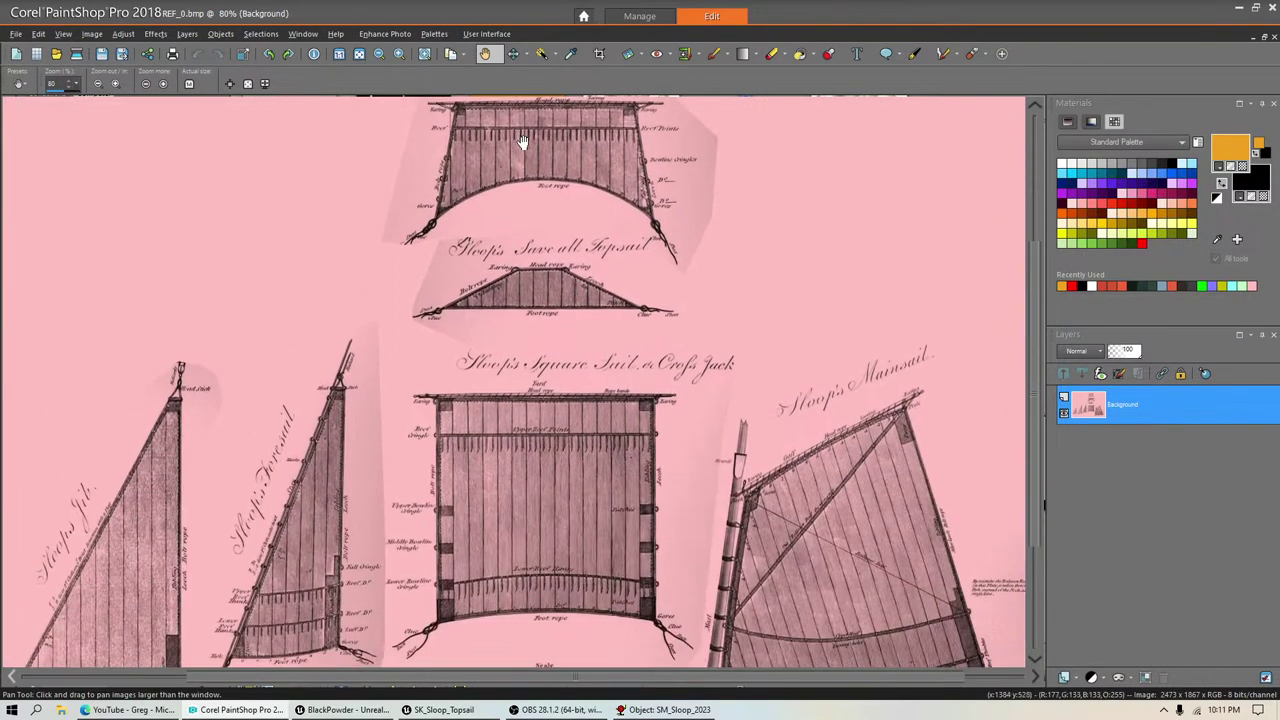
{"action": "scroll", "coordinate": [590, 456], "scroll_direction": "down", "scroll_amount": 2}
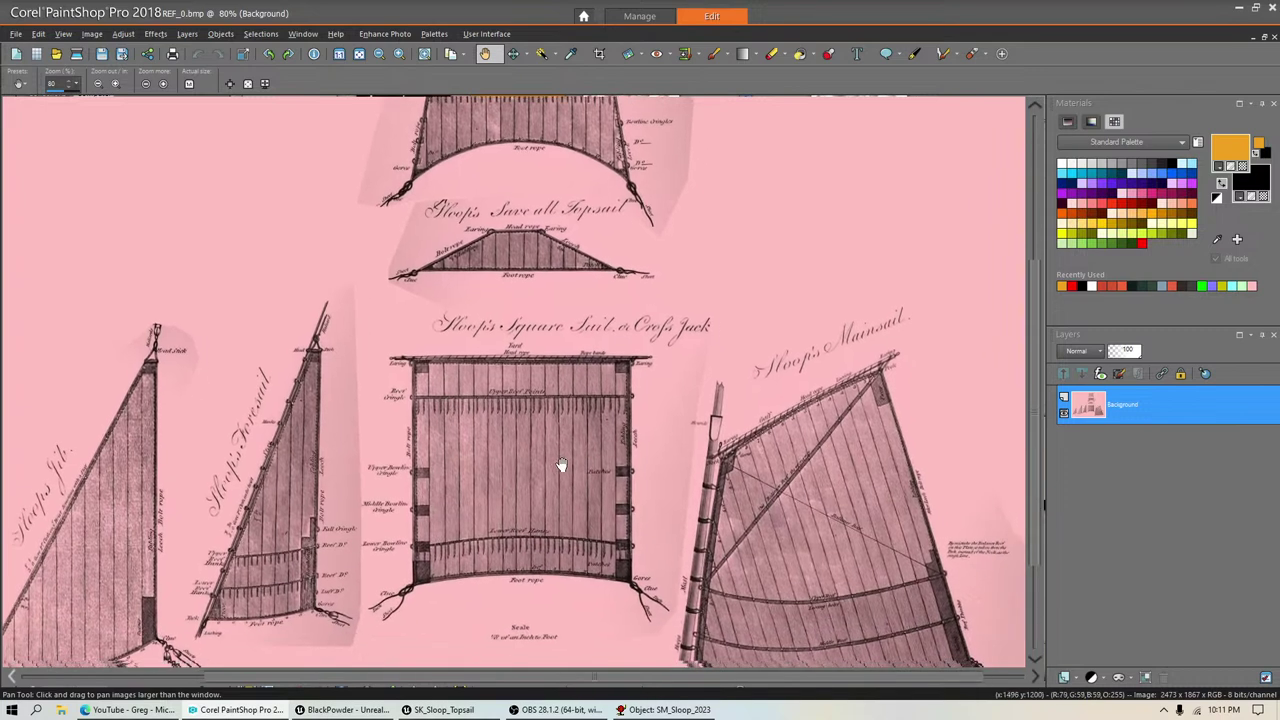
{"action": "left_click_drag", "start_coordinate": [565, 437], "coordinate": [498, 457]}
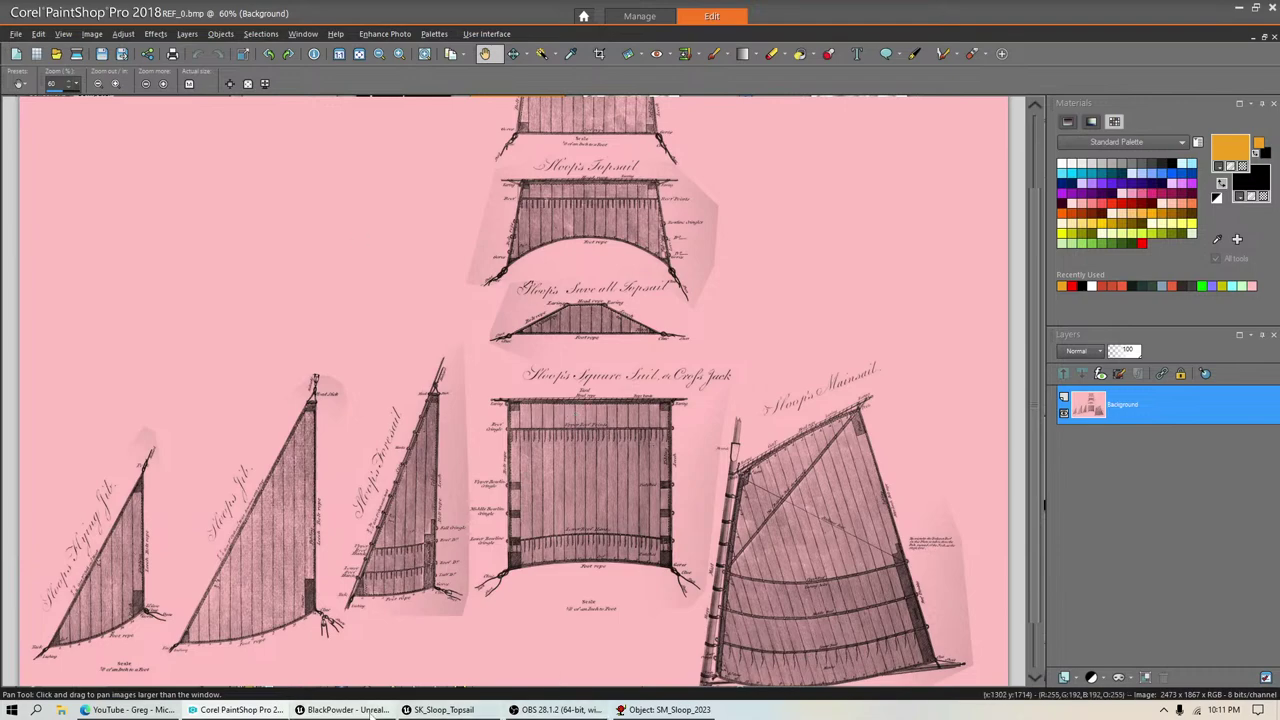
Step: Switch to the BlackPowder project in Unreal Editor and launch a standalone game preview
{"action": "left_click", "coordinate": [345, 709]}
{"action": "left_click", "coordinate": [294, 53]}
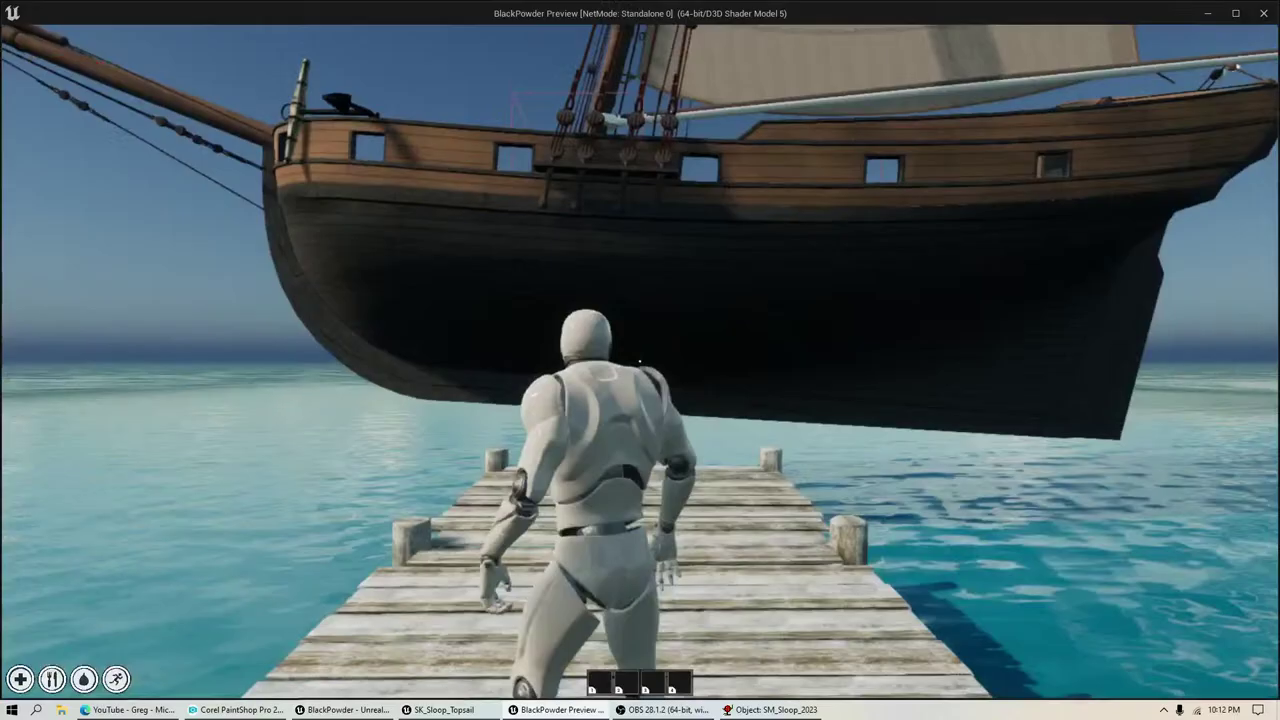